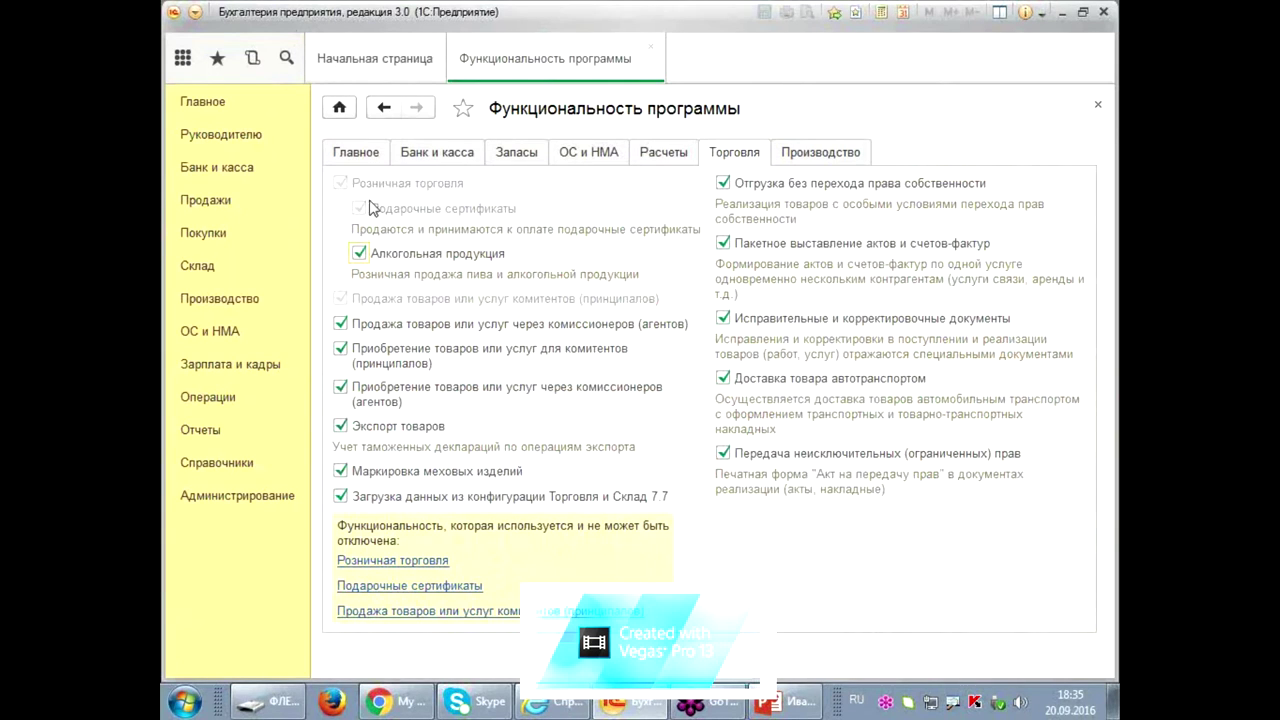
- View the overall functionality level on the program's functionality settings page and close the page
left_click(361, 159)
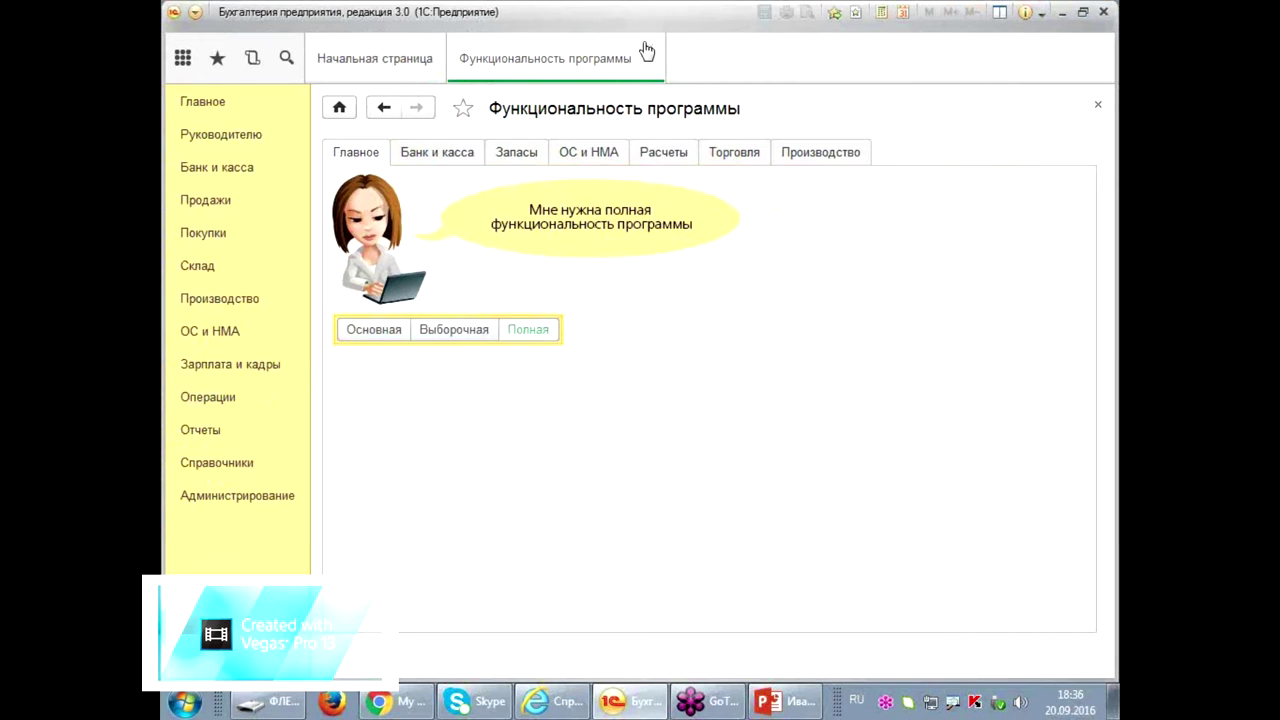
left_click(648, 50)
- Open the accounting policy of Орион АО, review its settings down to the accounting report forms, and close it
left_click(194, 106)
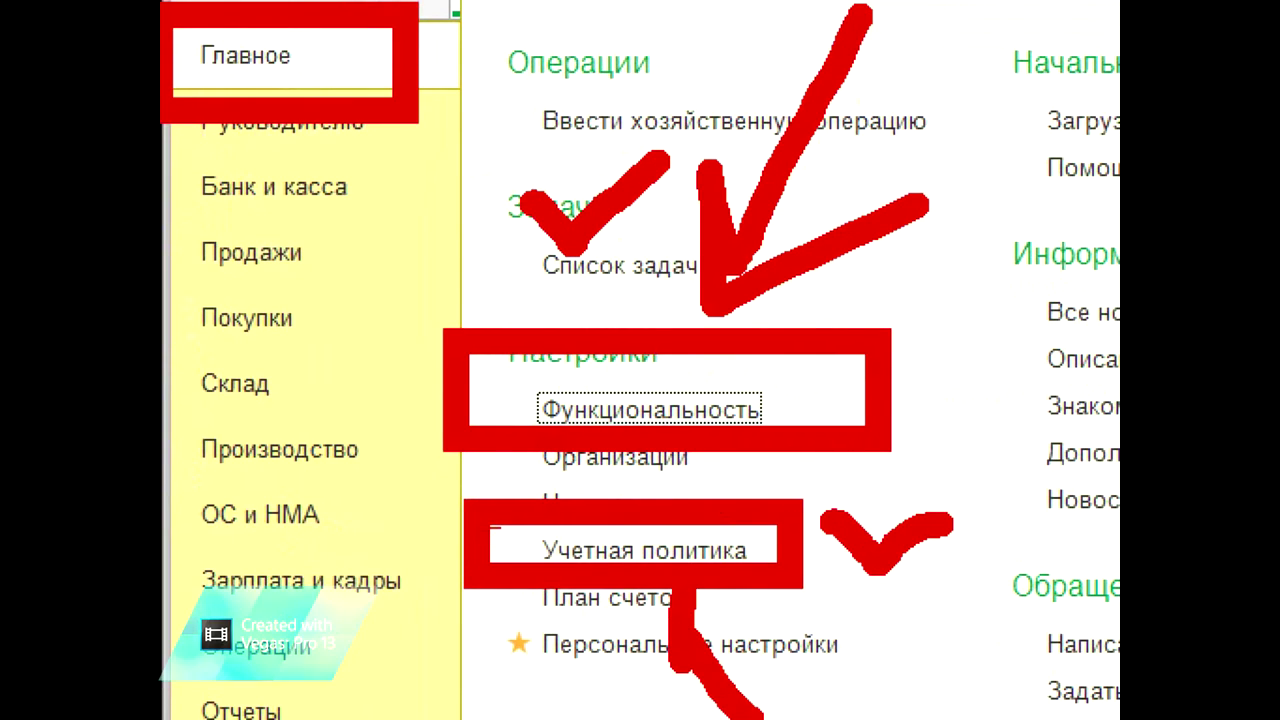
left_click(685, 546)
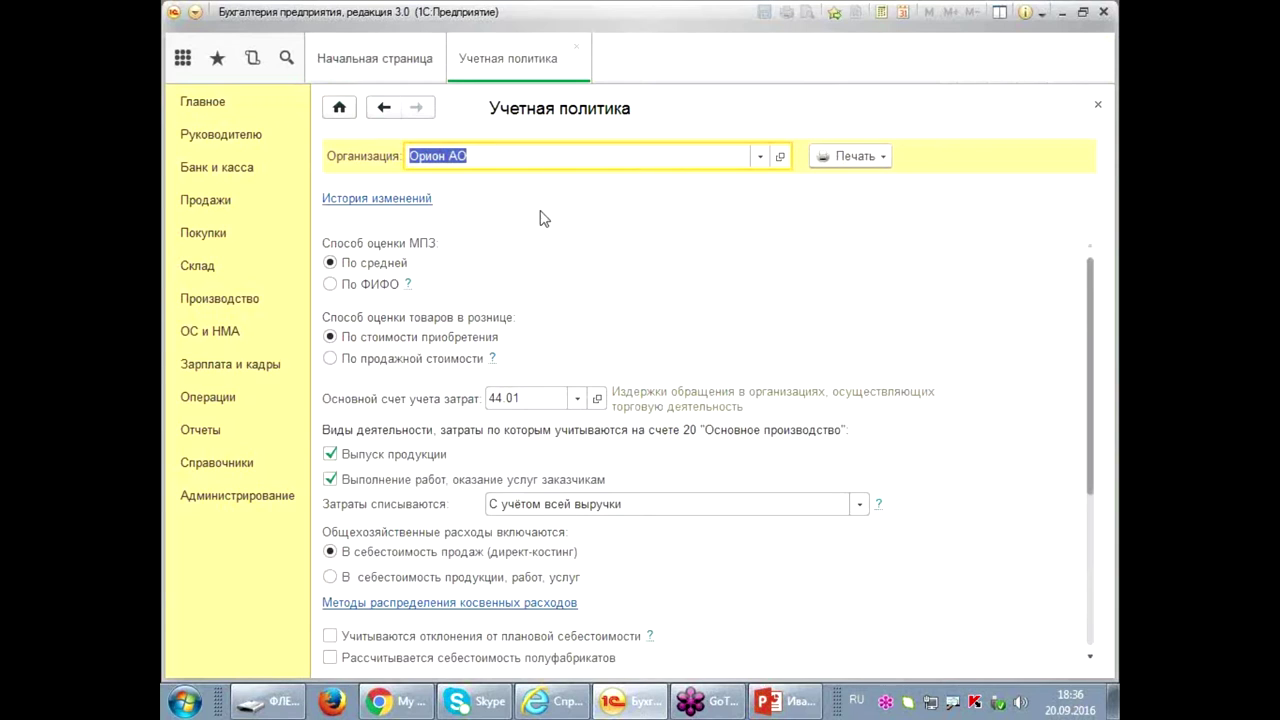
left_click_drag(1094, 400, 1066, 628)
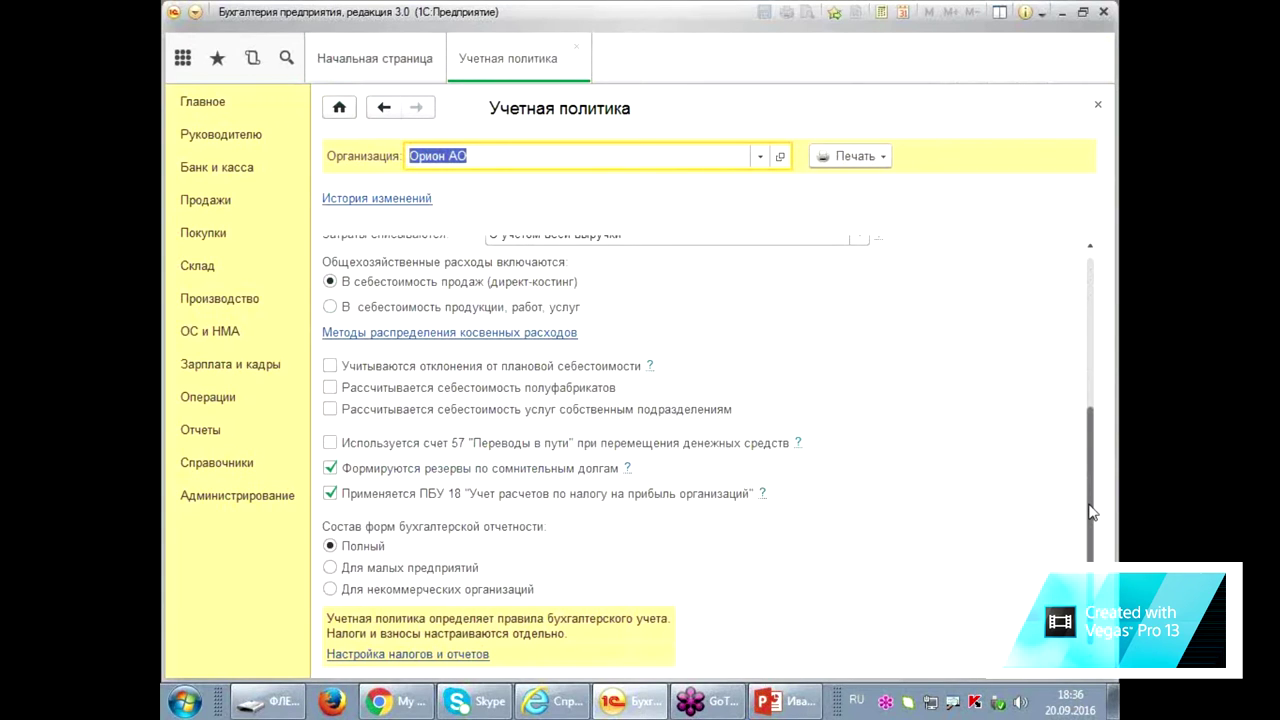
left_click_drag(1092, 512, 1097, 337)
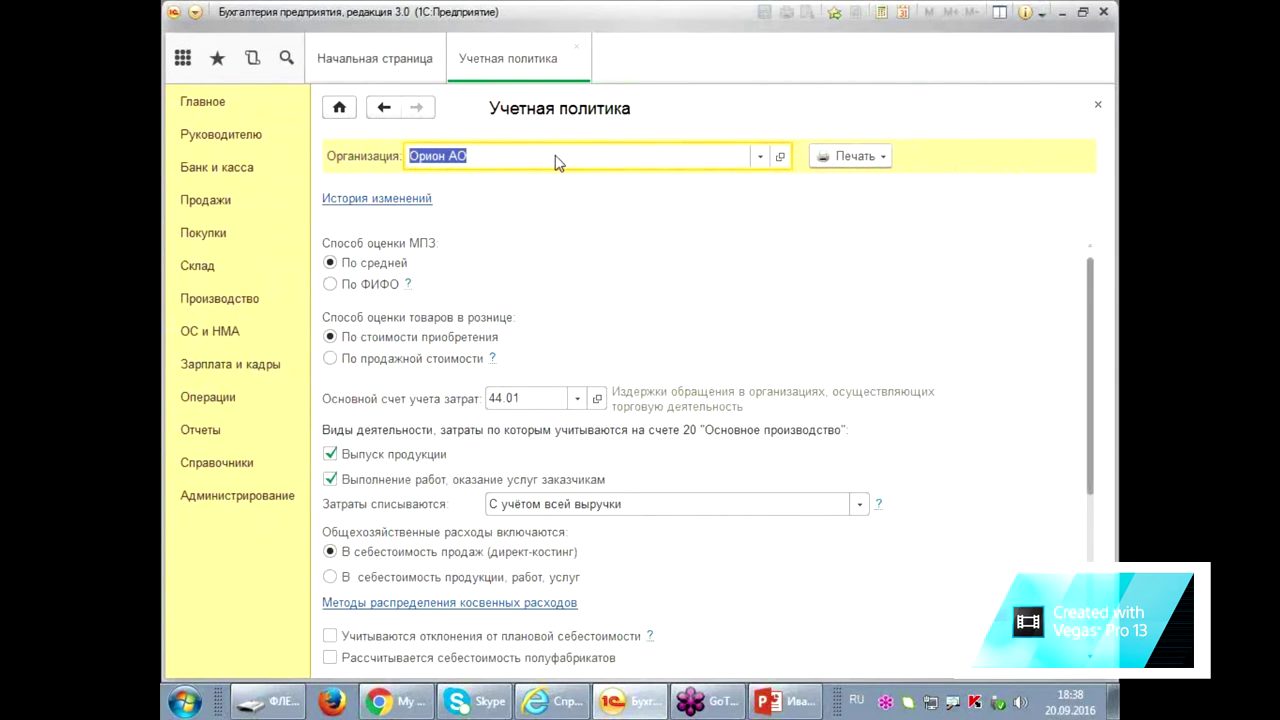
left_click(576, 46)
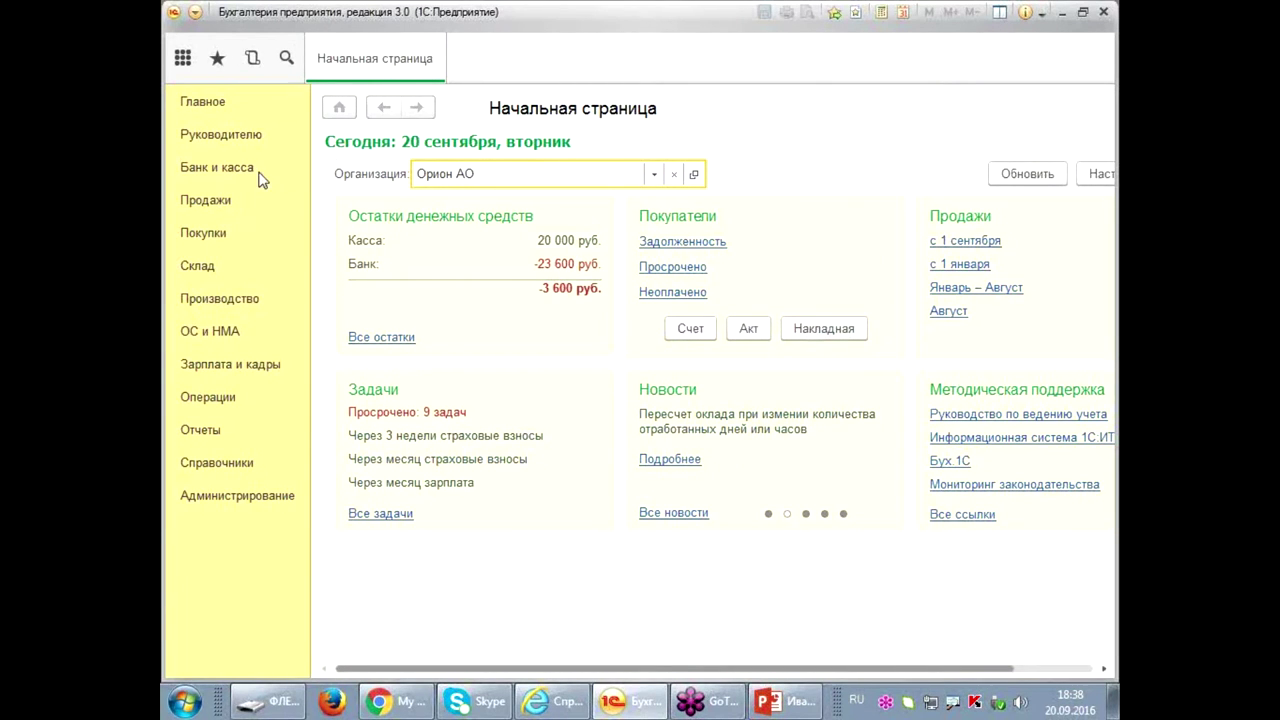
- Open the operations journal (Журнал операций) and look through the documents of Орион АО from September to December 2016
left_click(208, 398)
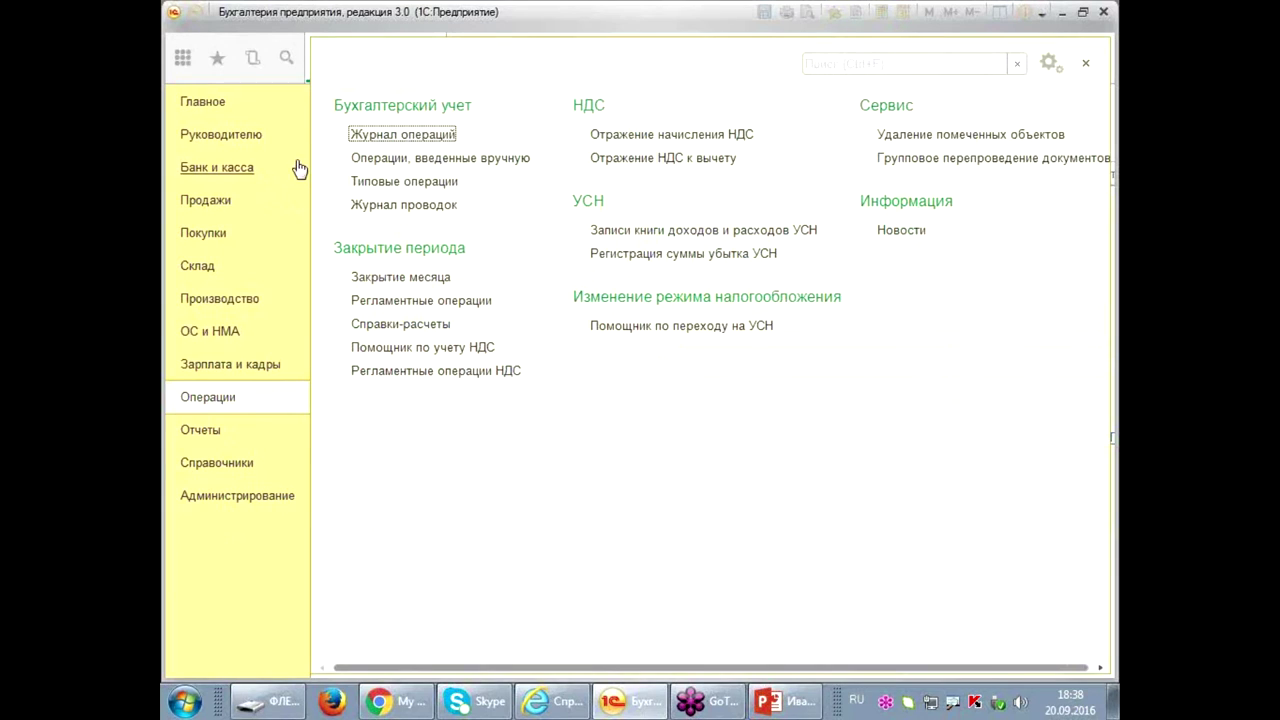
left_click(420, 144)
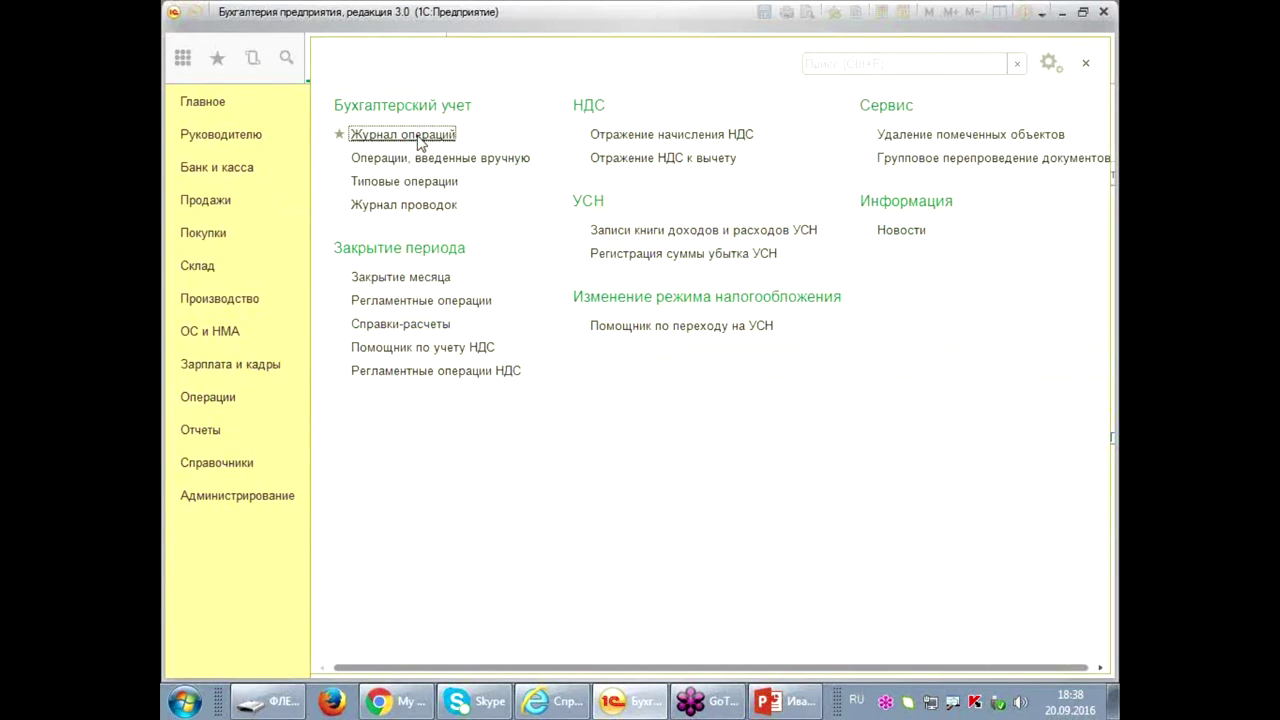
scroll(700, 432, "up", 3)
scroll(700, 432, "up", 10)
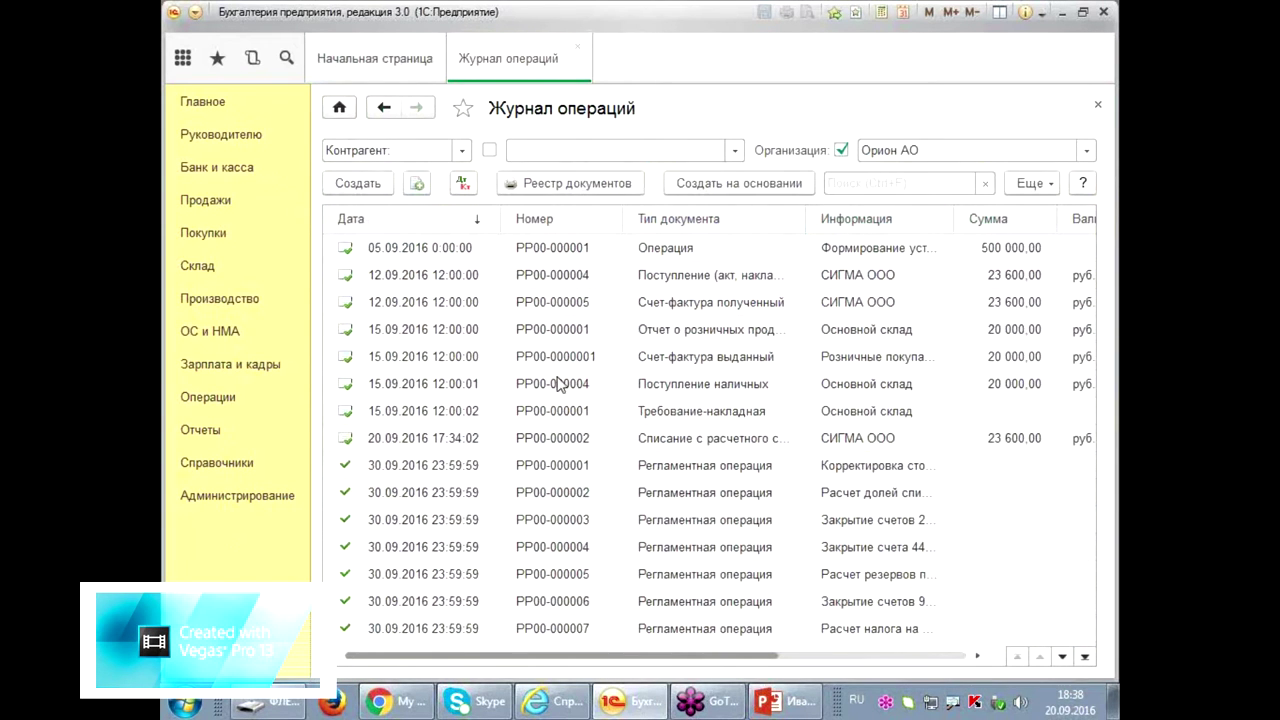
scroll(632, 345, "down", 15)
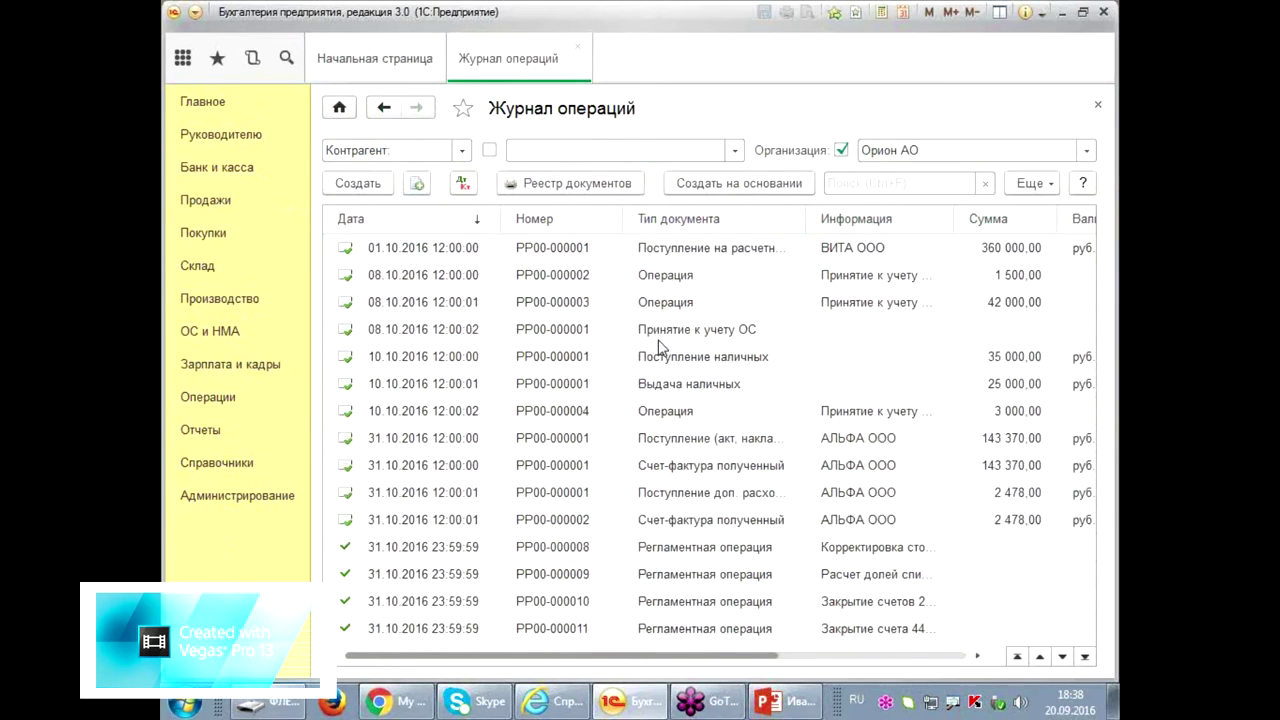
left_click(713, 435)
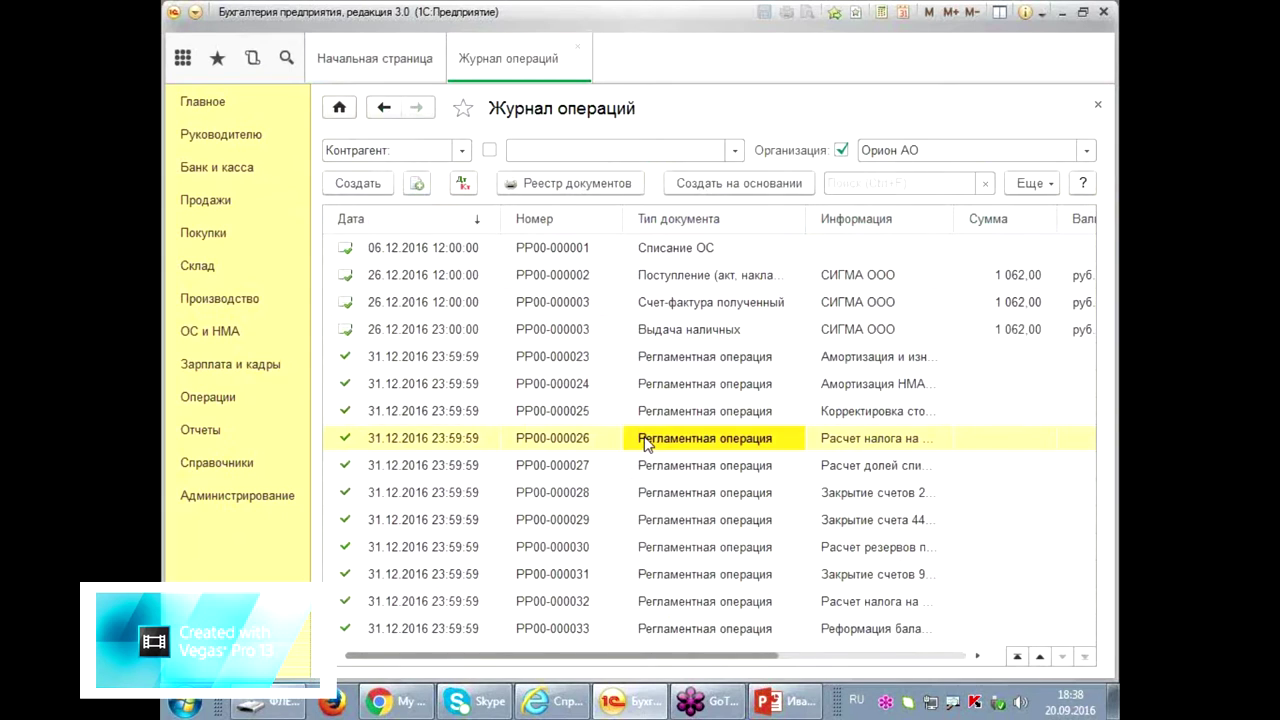
scroll(700, 420, "up", 15)
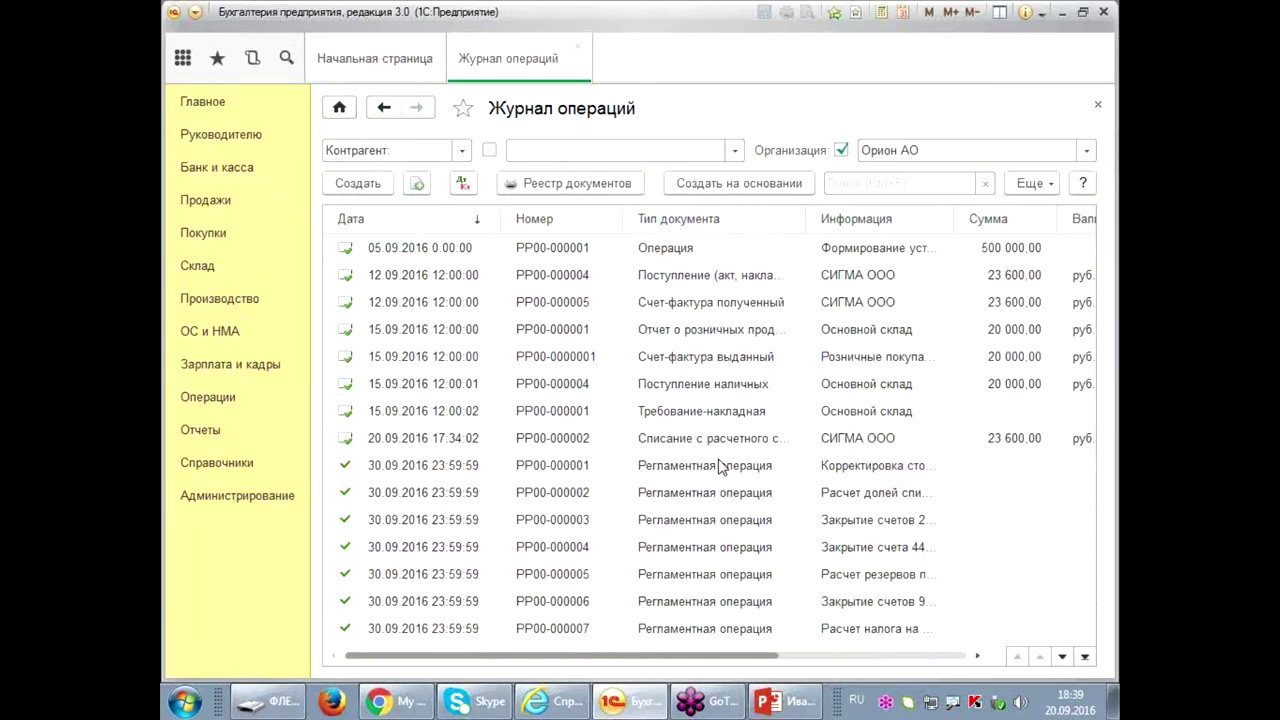
- Examine the platform and configuration versions in the program information window and close it
left_click(1025, 12)
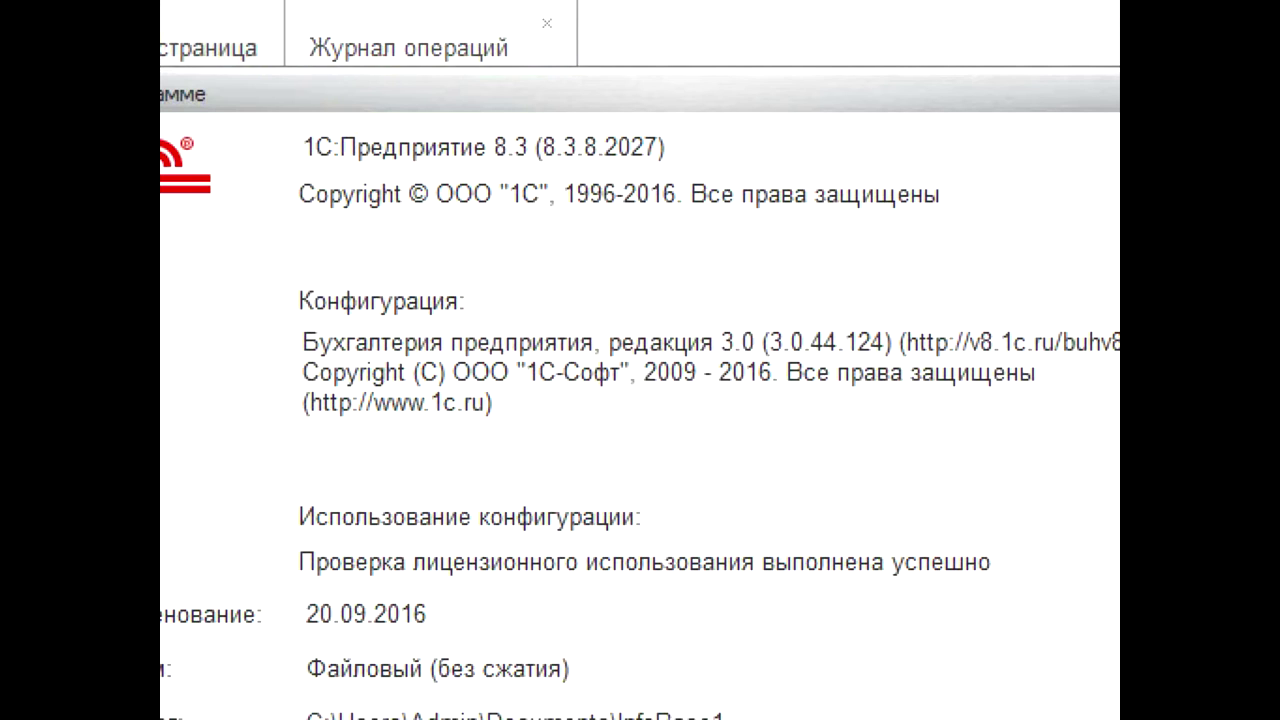
left_click_drag(523, 190, 712, 188)
left_click_drag(710, 100, 870, 58)
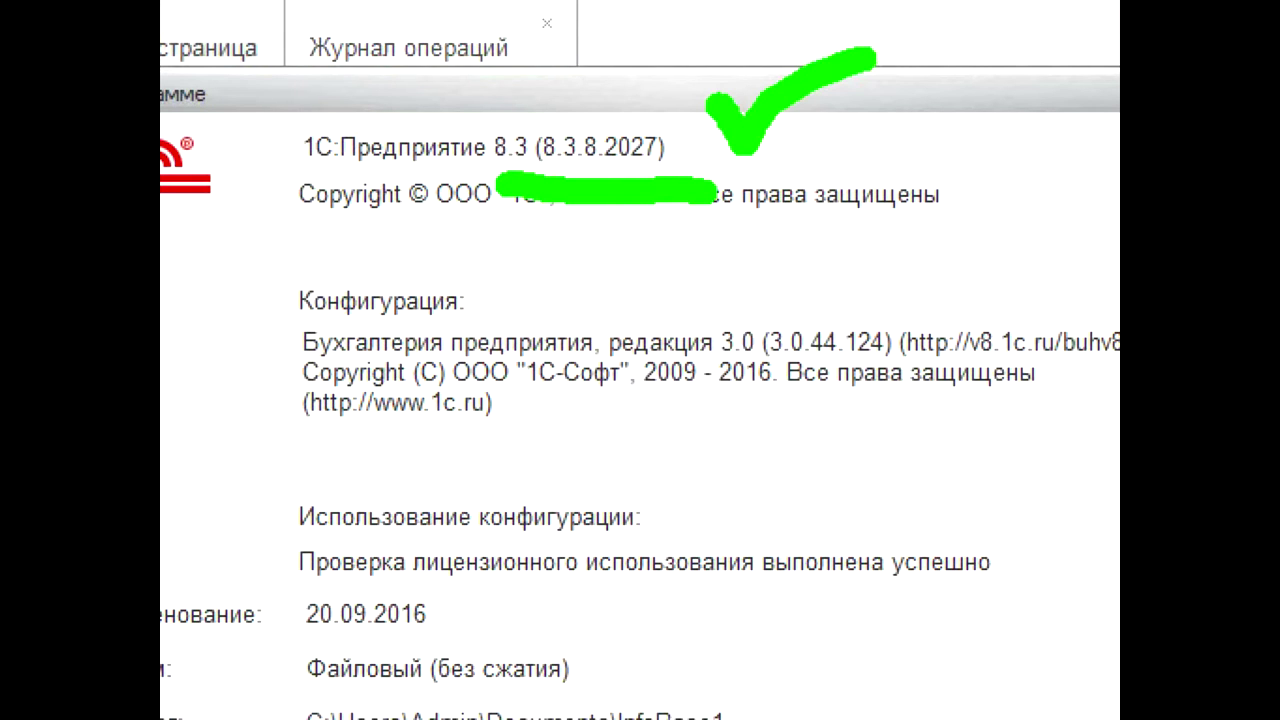
mouse_move(705, 290)
left_mouse_down()
mouse_move(1005, 385)
mouse_move(540, 430)
left_mouse_up()
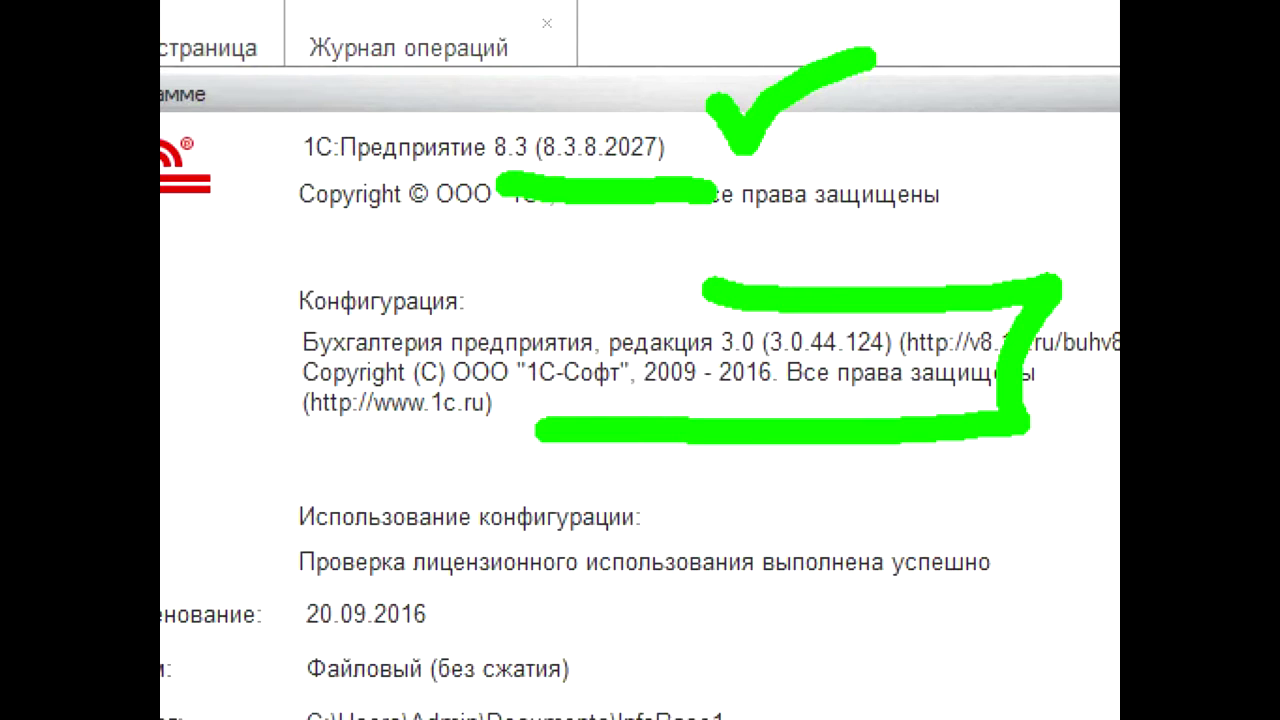
left_click_drag(400, 265, 472, 295)
mouse_move(545, 222)
left_mouse_down()
mouse_move(565, 232)
mouse_move(545, 305)
left_mouse_up()
left_click(595, 295)
mouse_move(625, 235)
left_mouse_down()
mouse_move(660, 280)
mouse_move(615, 235)
left_mouse_up()
left_click_drag(710, 200, 770, 275)
left_click(797, 255)
mouse_move(832, 185)
left_mouse_down()
mouse_move(842, 165)
mouse_move(850, 245)
mouse_move(905, 262)
left_mouse_up()
mouse_move(955, 165)
left_mouse_down()
mouse_move(935, 240)
mouse_move(975, 170)
mouse_move(1000, 235)
left_mouse_up()
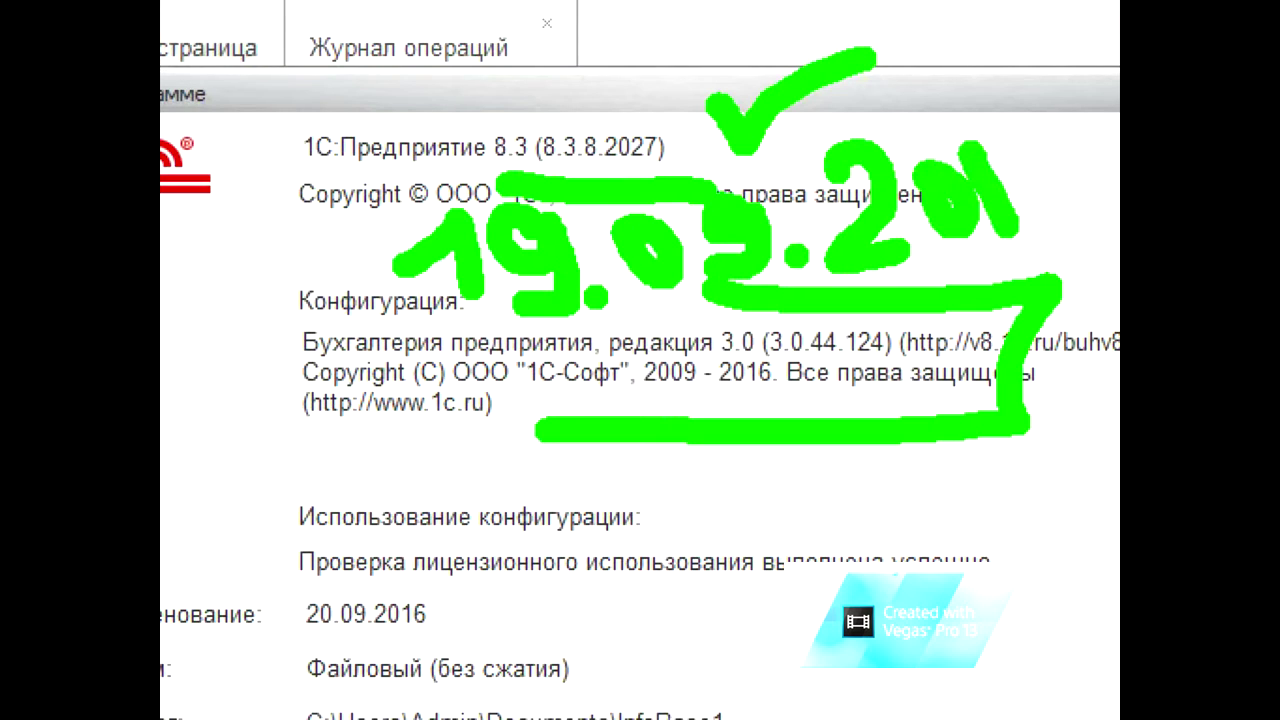
left_click_drag(1070, 130, 1045, 195)
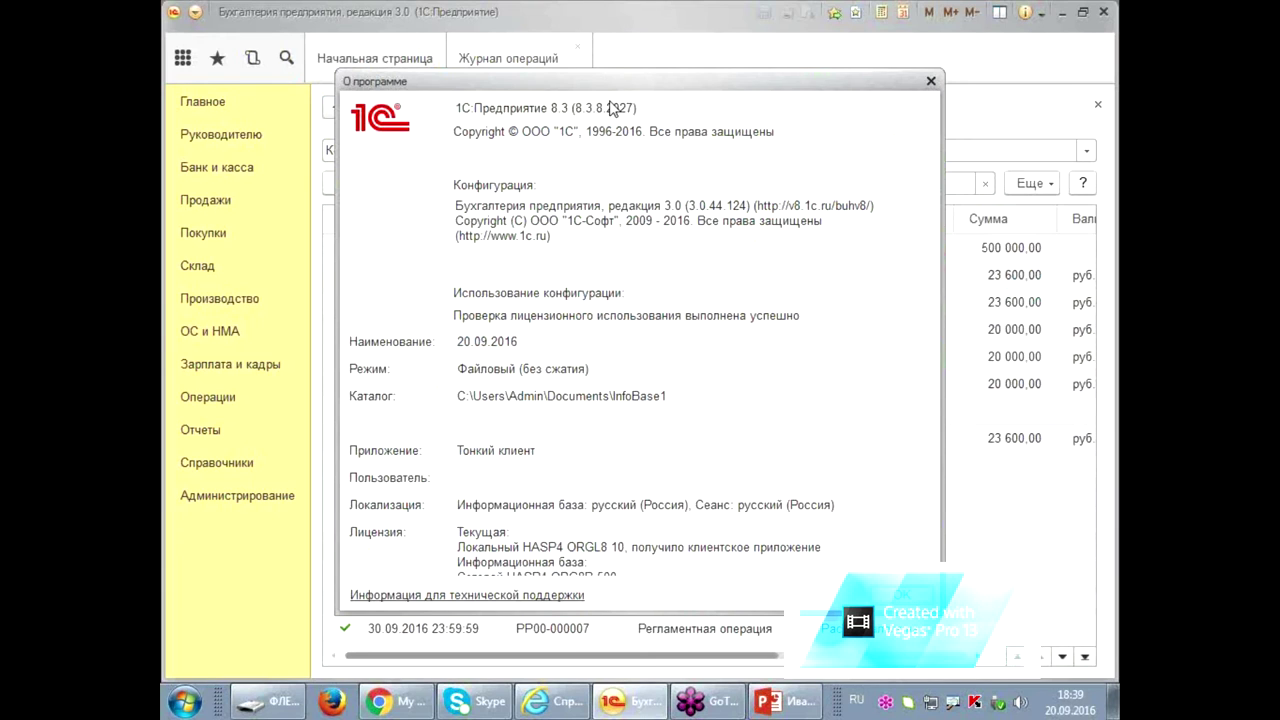
left_click(931, 81)
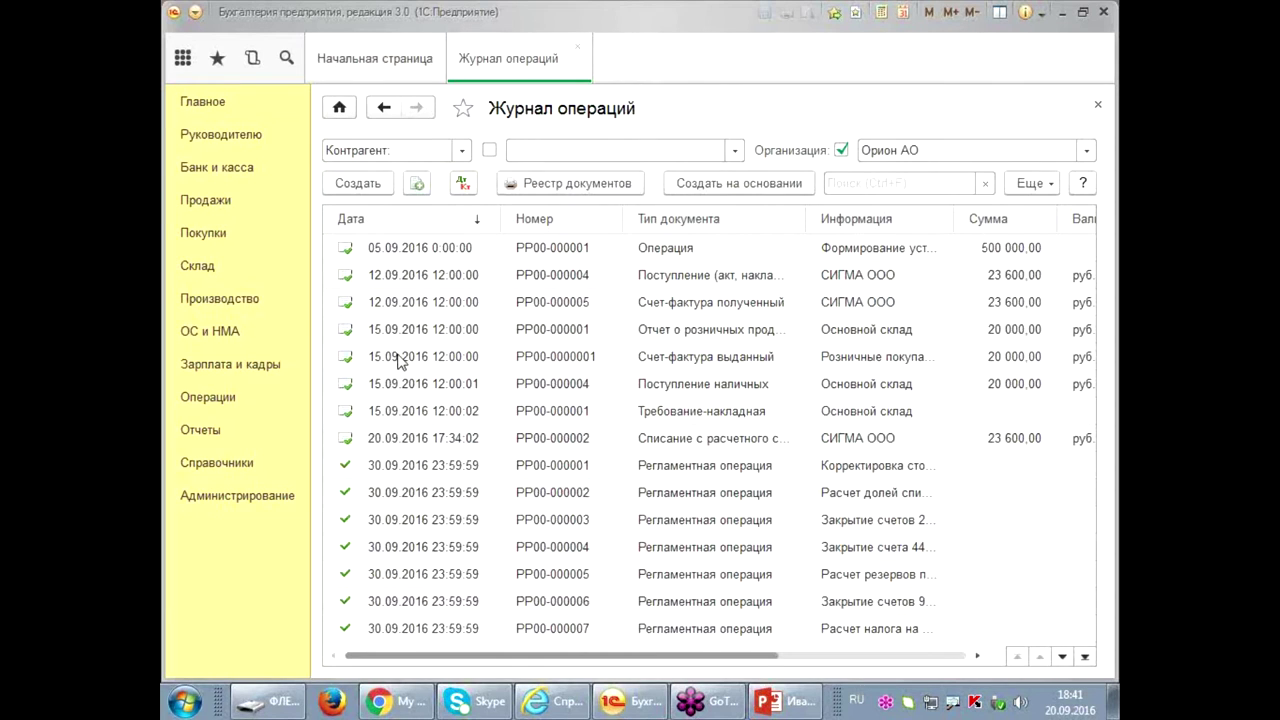
- Close the operations journal and open the purchase receipts list Поступление (акты, накладные), dismissing the news window
left_click(577, 47)
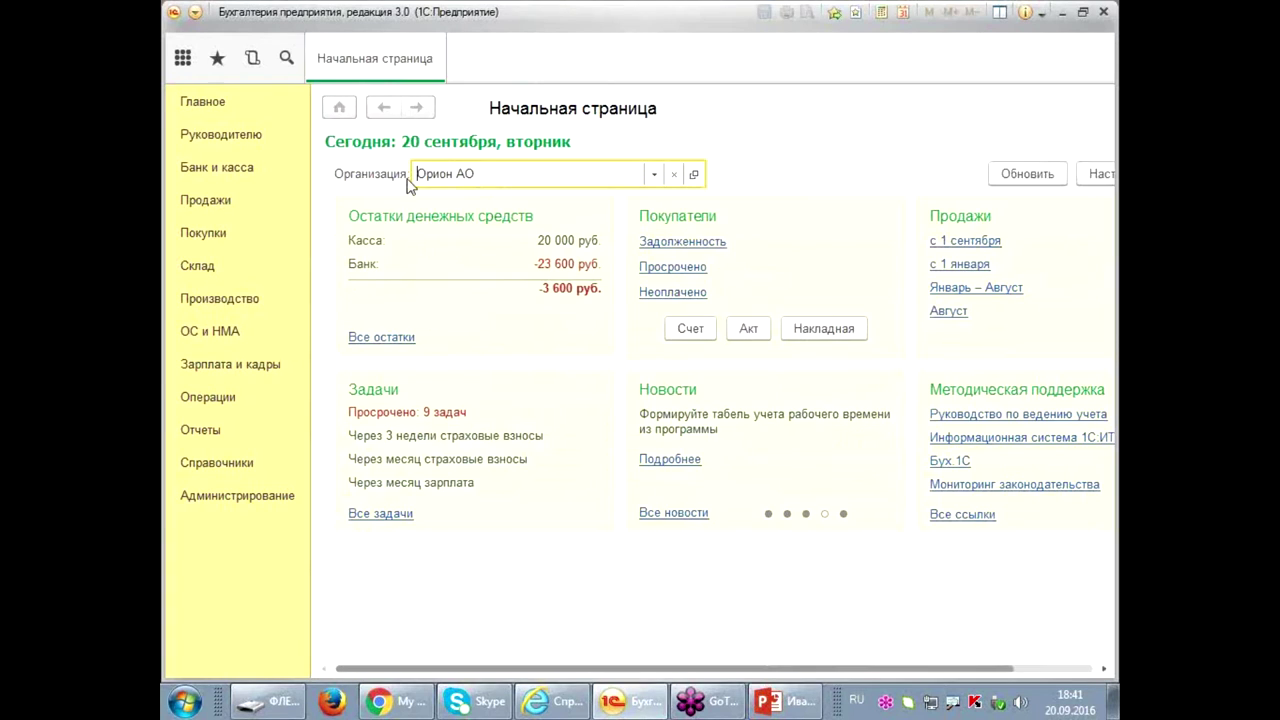
left_click(218, 240)
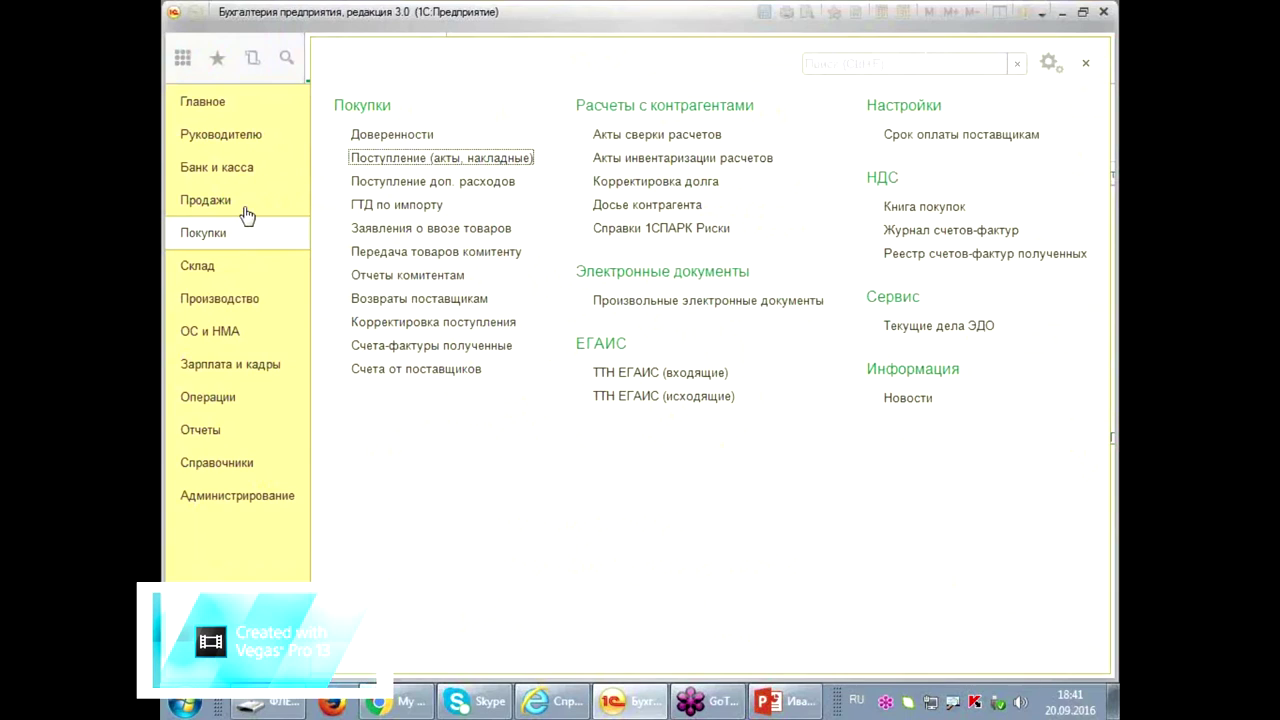
left_click(478, 165)
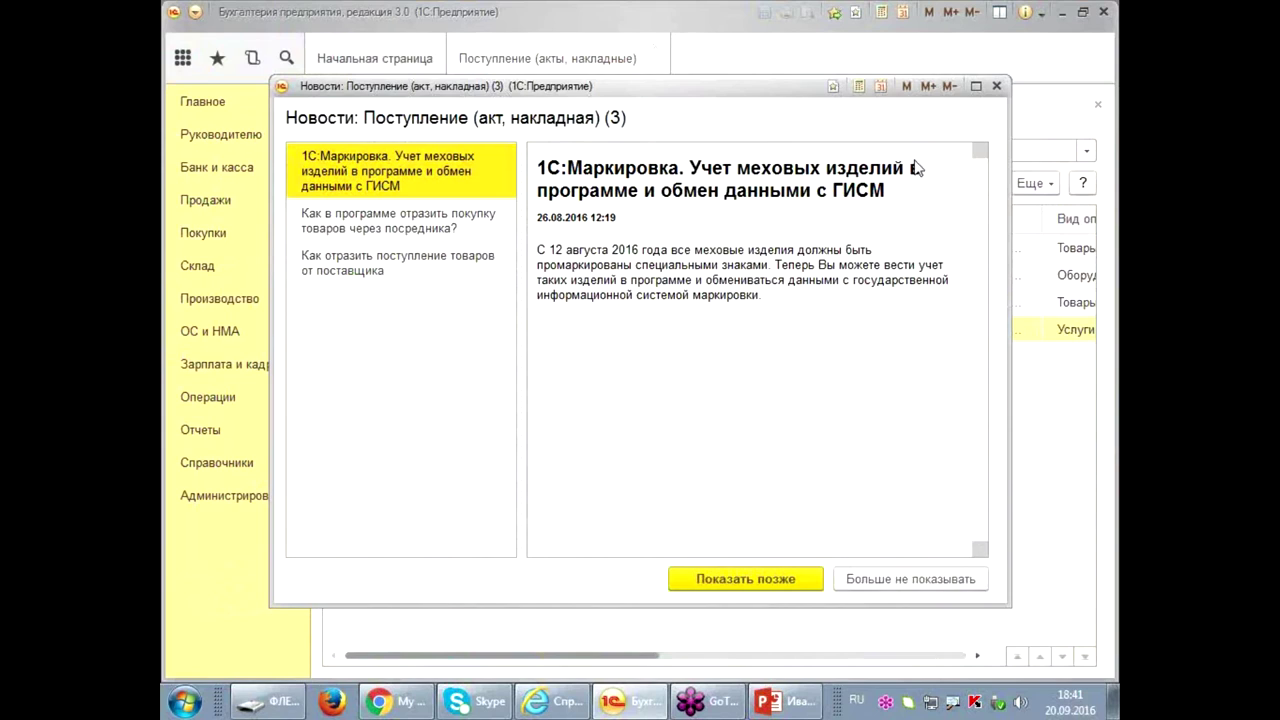
left_click(996, 88)
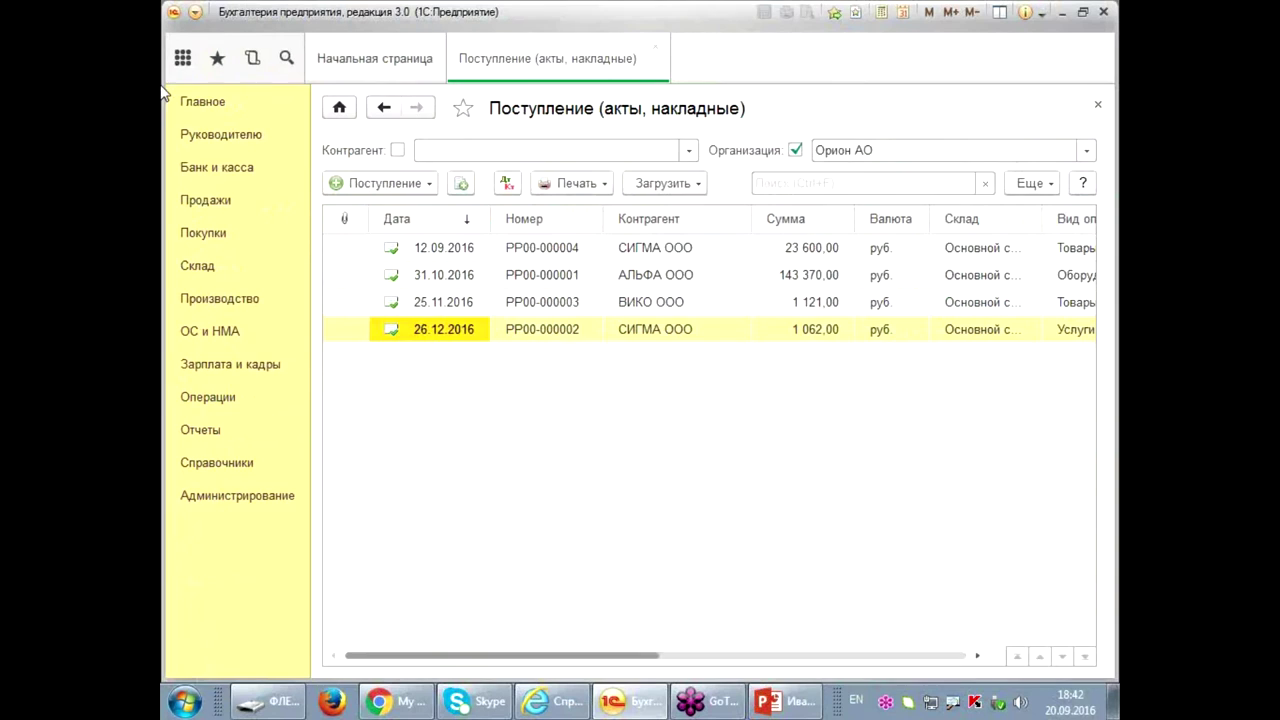
- Open the goods receipt from СИГМА ООО dated 12.09.2016
key("alt+shift")
left_click(466, 252)
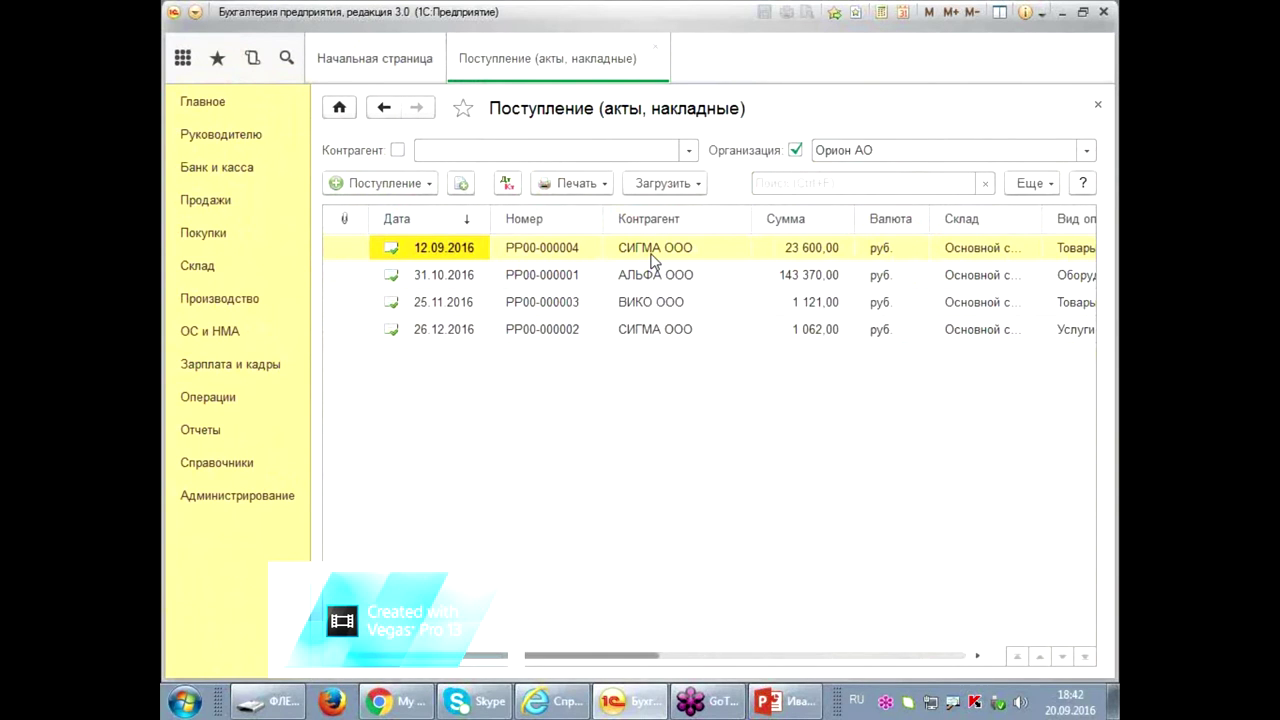
double_click(652, 258)
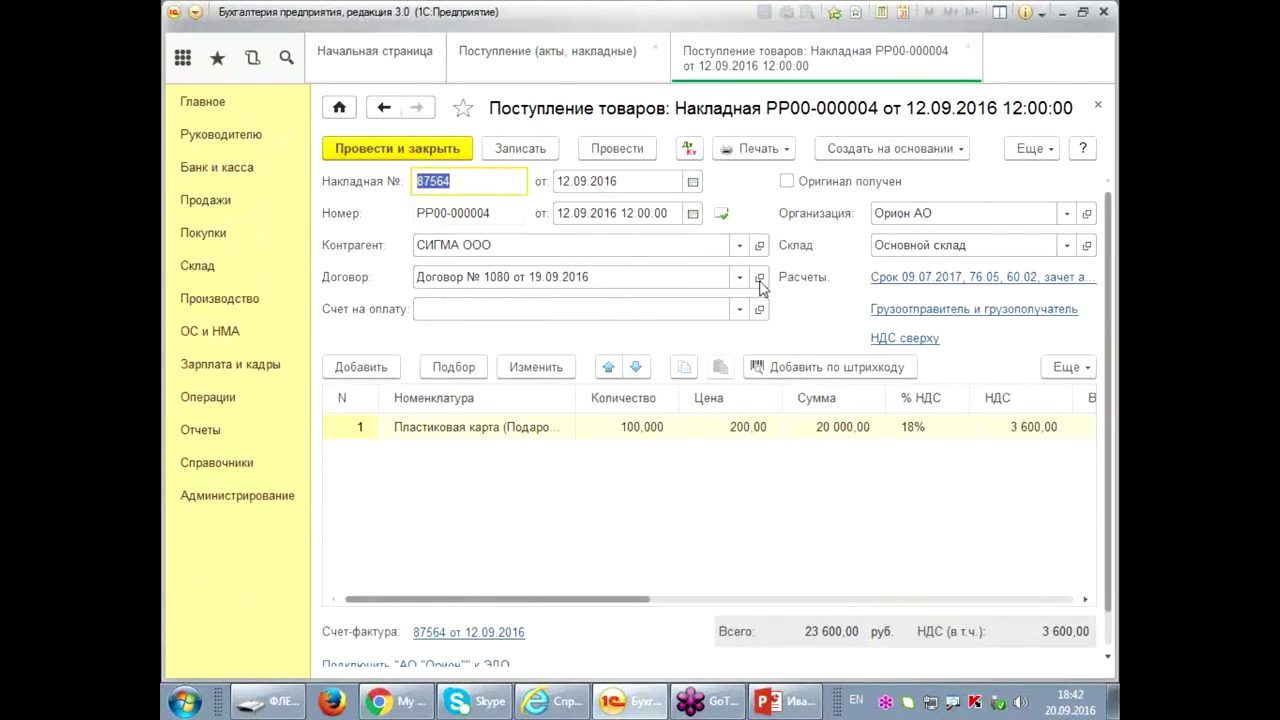
- Open the contract linked to the receipt and change the date in its name to 09.09.2016
left_click(759, 278)
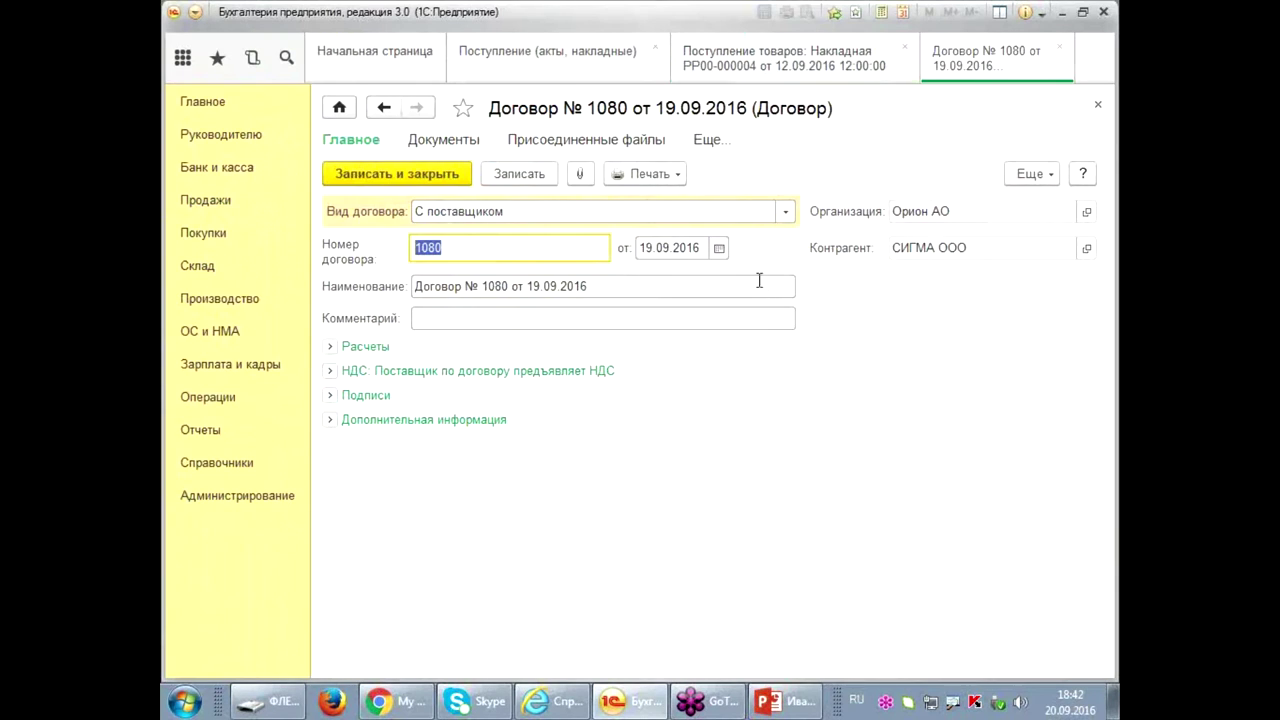
left_click(540, 286)
left_click(531, 287)
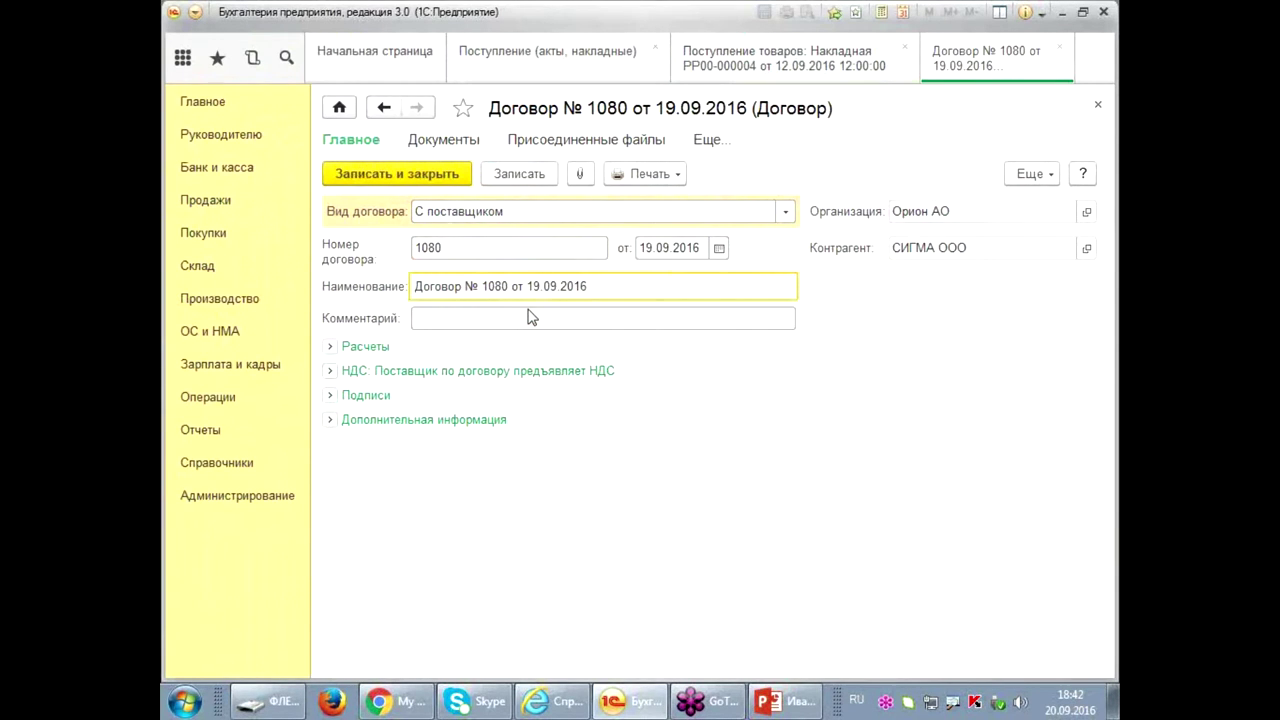
key("BackSpace")
type("0")
- Set the contract's date to 09.09.2016, then save and close the contract
left_click(647, 250)
left_click(646, 250)
key("BackSpace")
type("0")
left_click(718, 248)
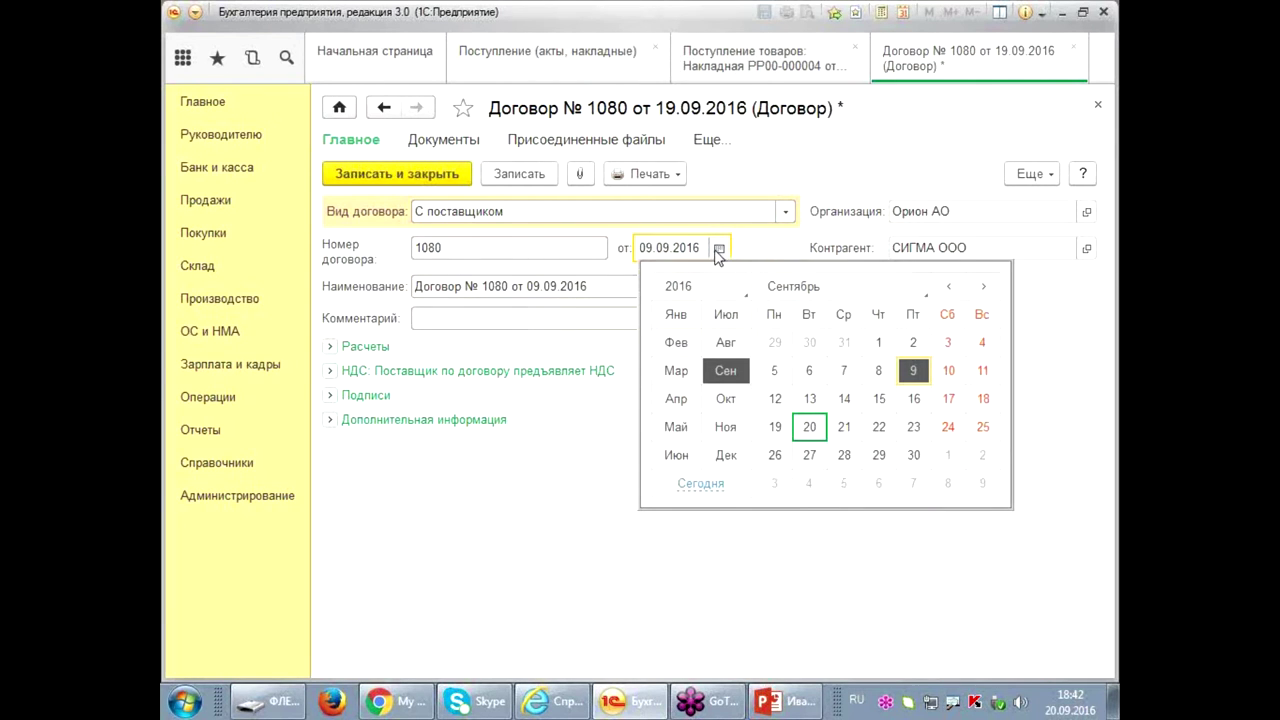
left_click(374, 163)
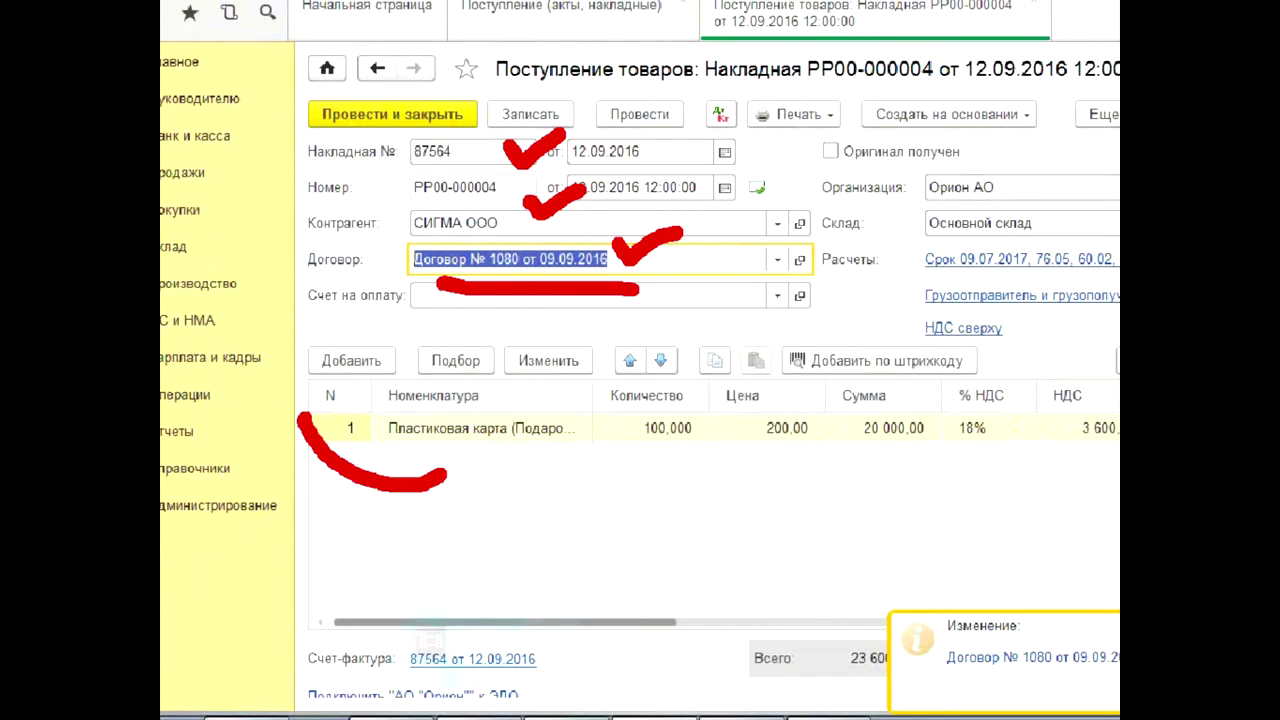
- Open the item card Пластиковая карта (Подарочный сертификат) from the receipt line, review it, and save and close it
left_click(559, 431)
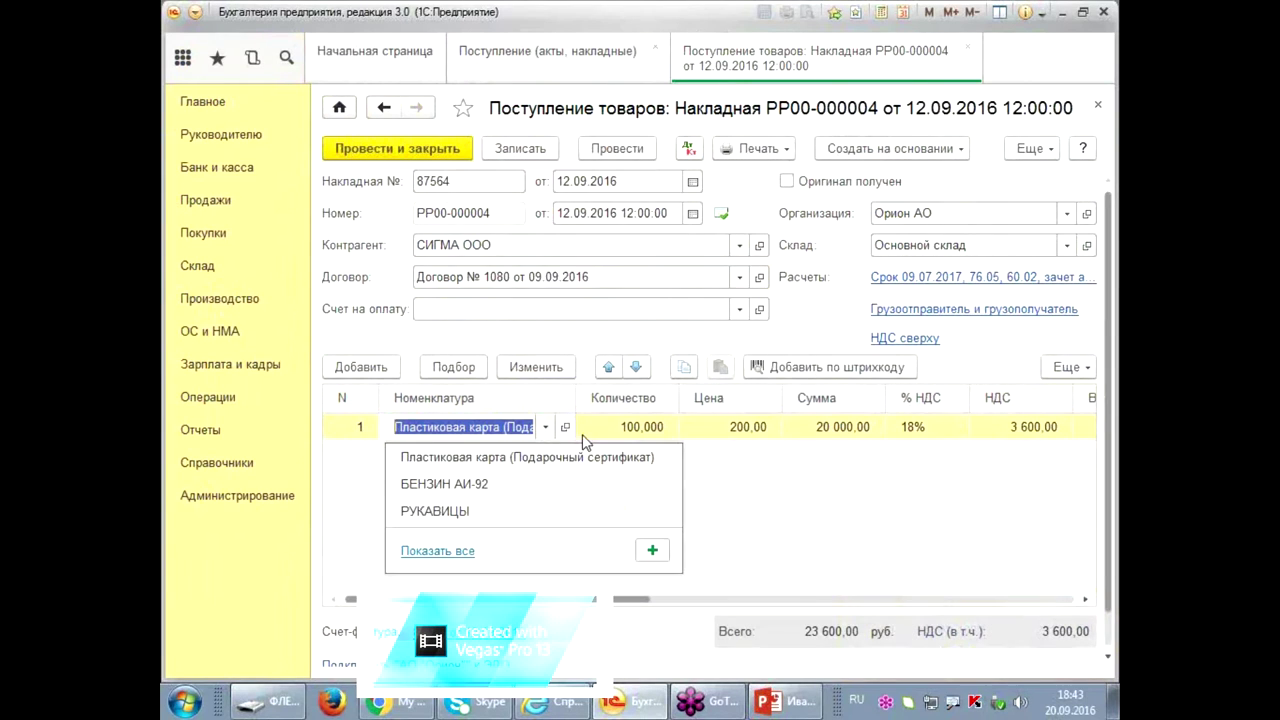
left_click(565, 427)
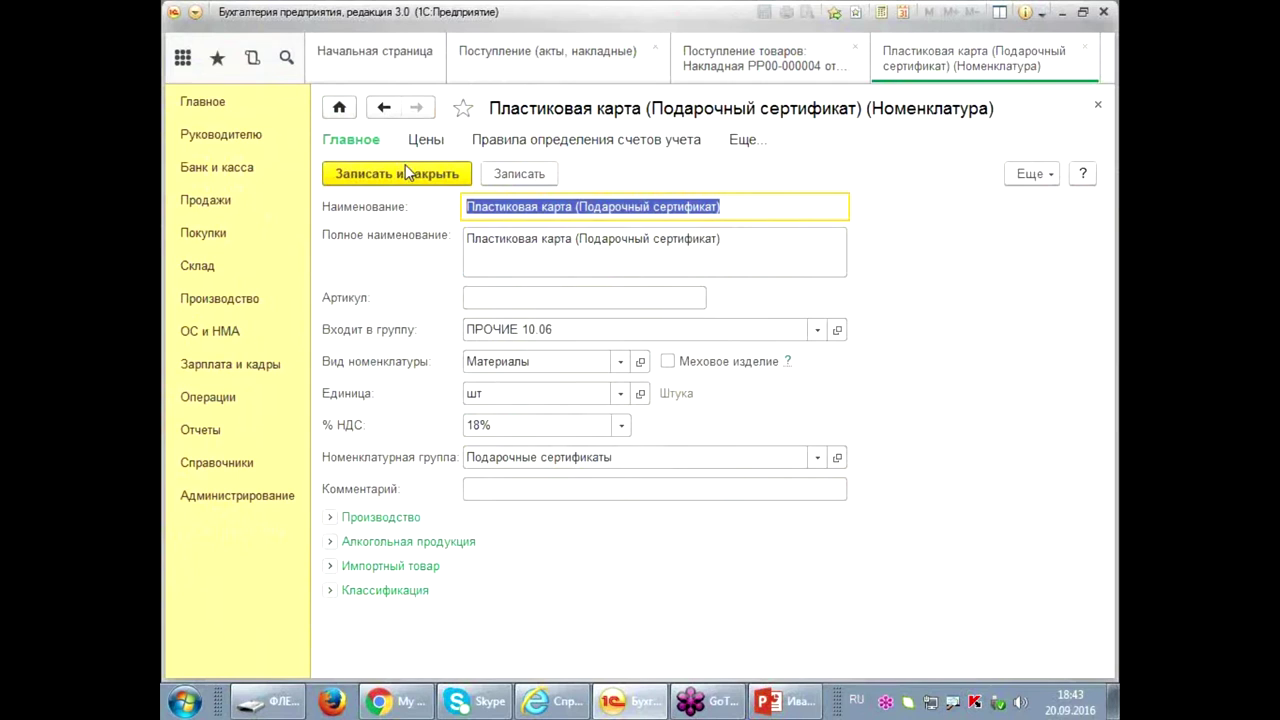
left_click(405, 174)
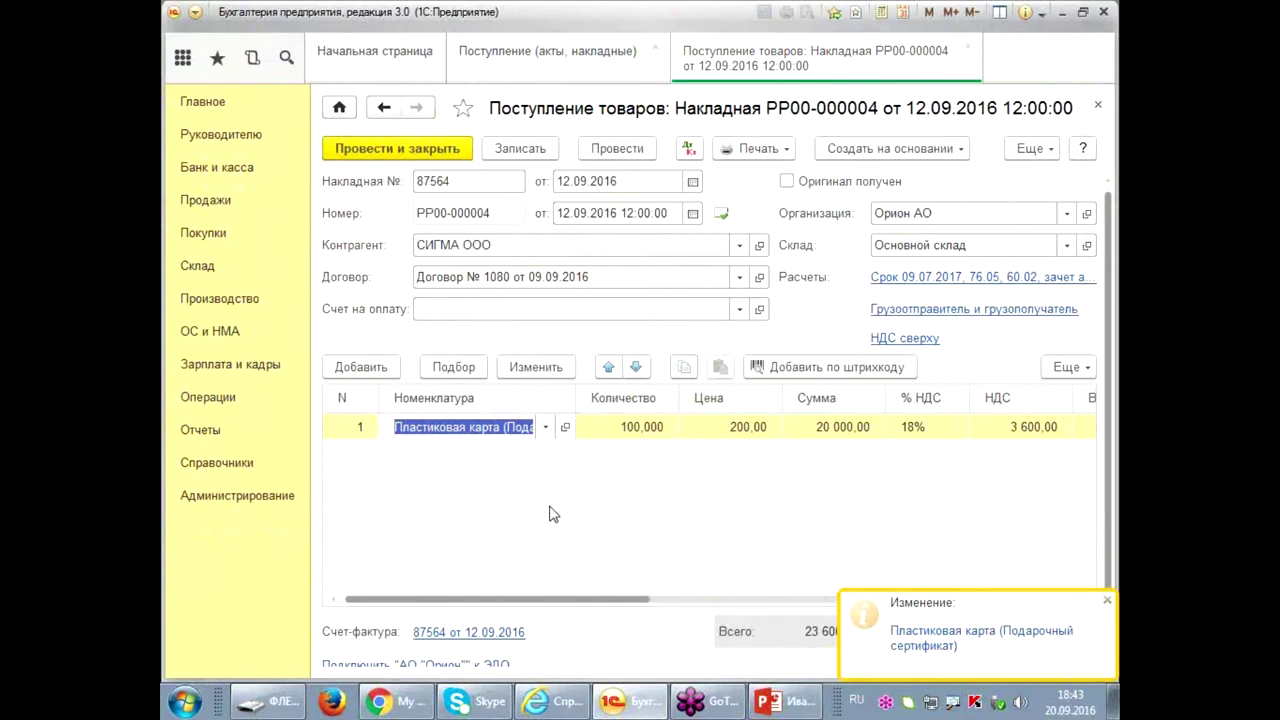
- Review the price and quantity of the plastic card line in the receipt
left_click(578, 604)
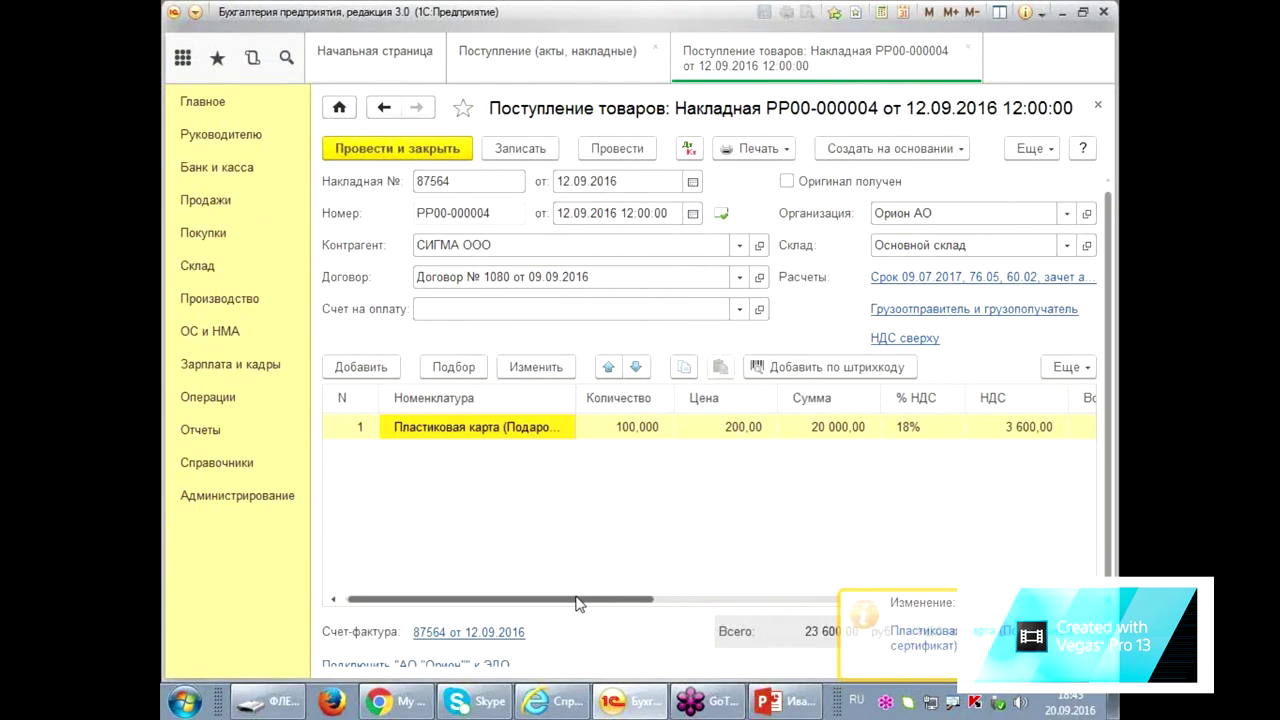
left_click(712, 428)
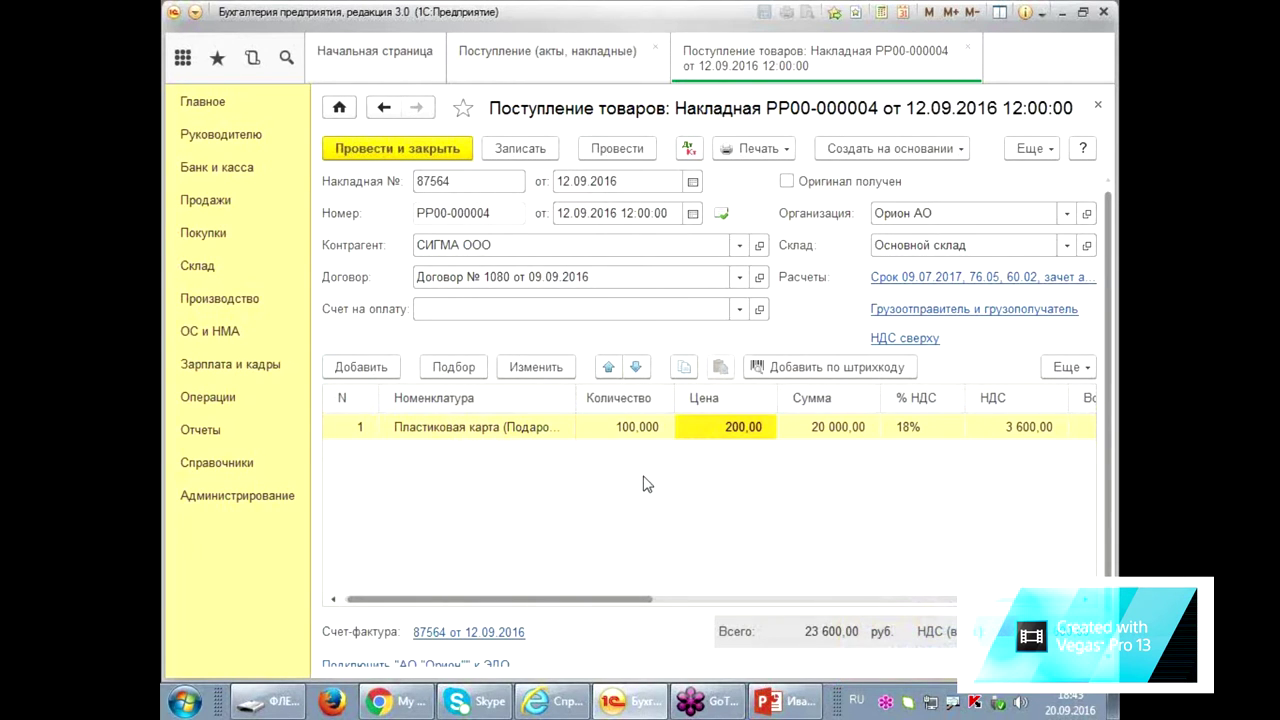
left_click(636, 428)
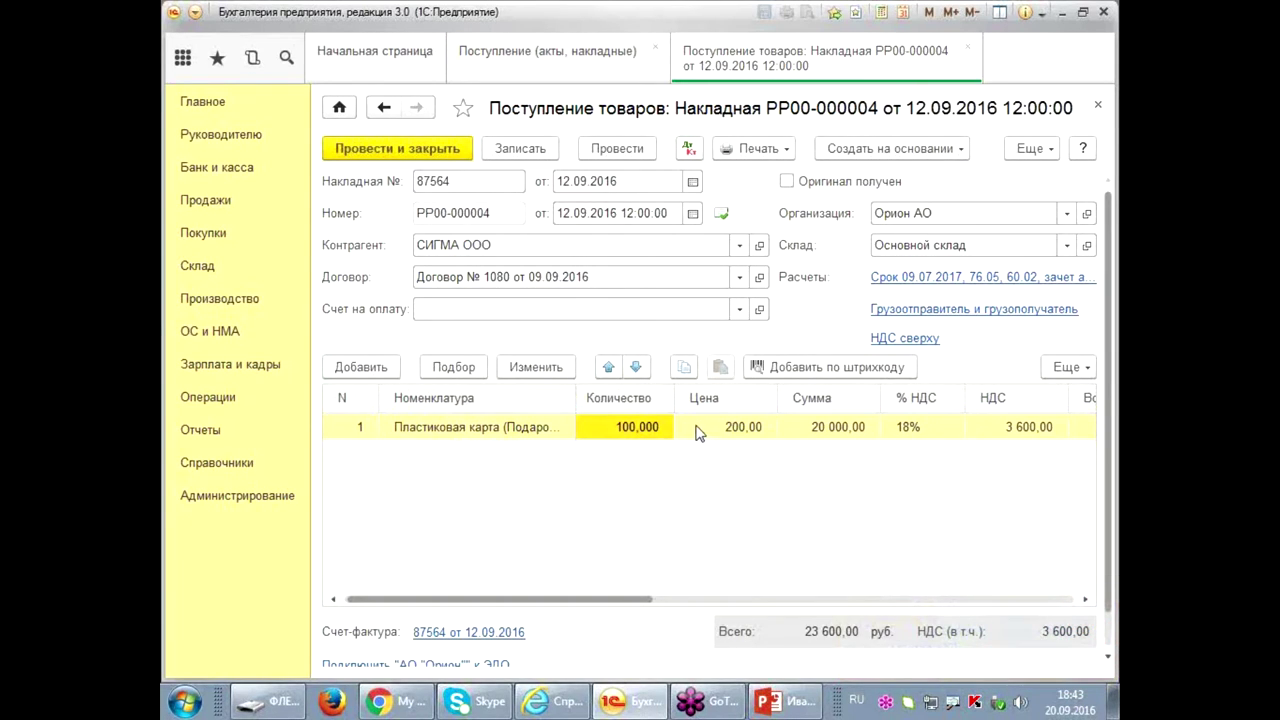
left_click_drag(613, 600, 590, 607)
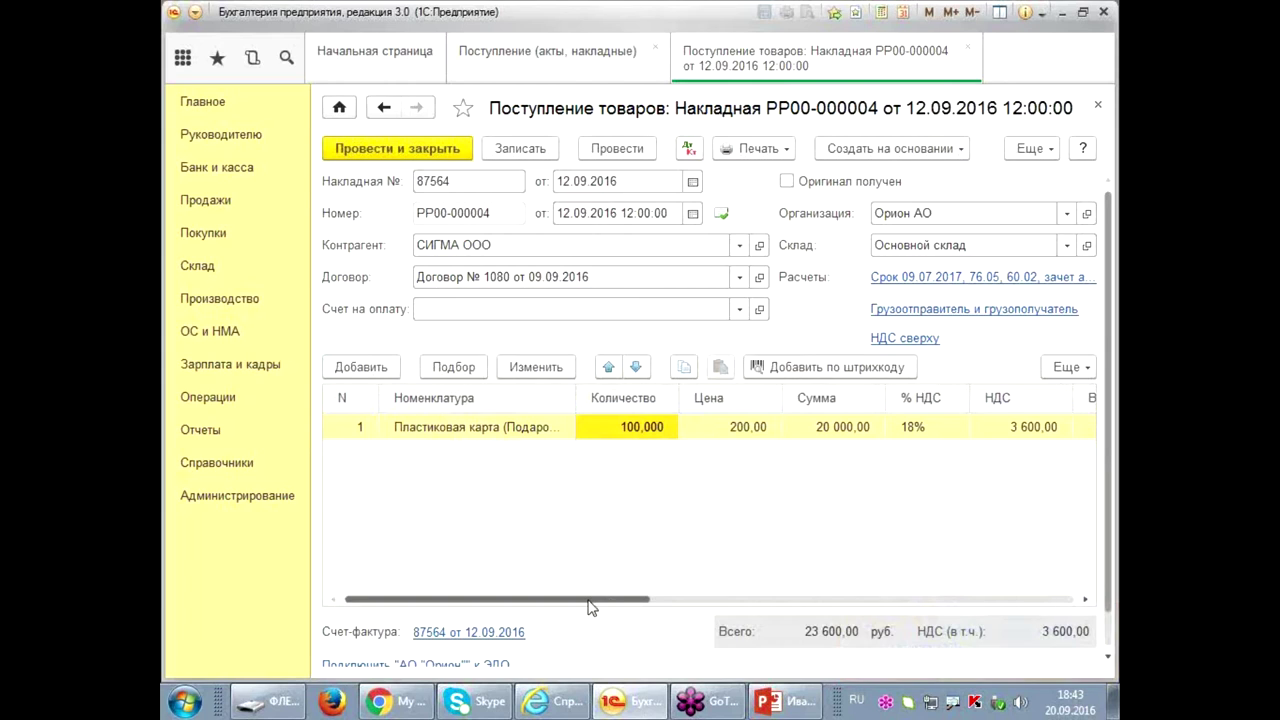
- Examine the inventory account and VAT account of the plastic card line and the settlement accounts in the goods receipt
left_click_drag(598, 605, 736, 582)
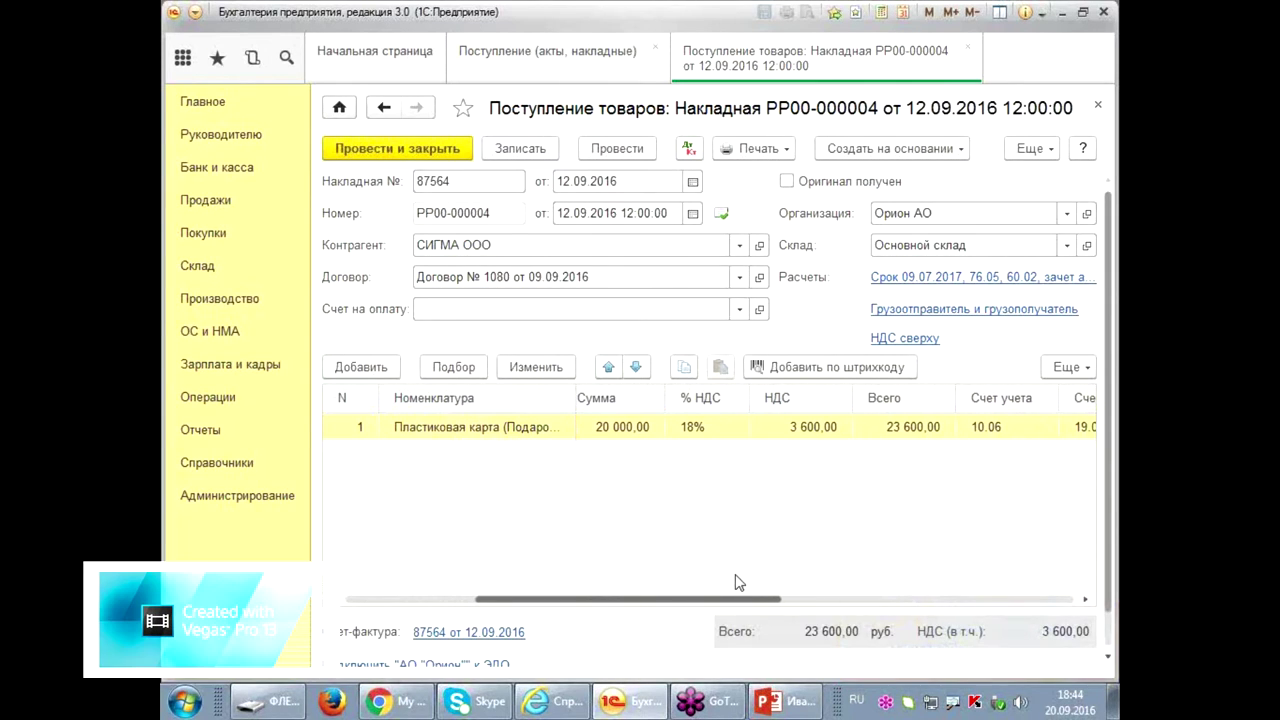
left_click_drag(736, 582, 857, 567)
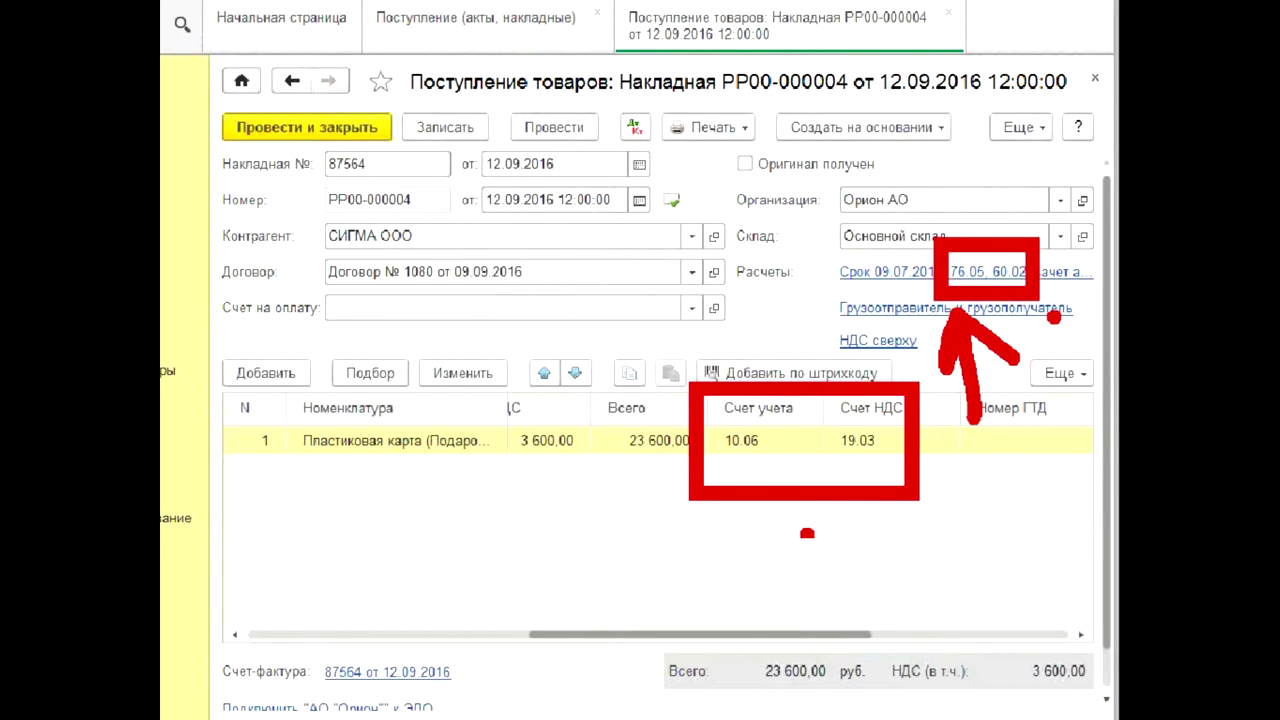
mouse_move(722, 566)
left_mouse_down()
mouse_move(230, 700)
mouse_move(780, 712)
mouse_move(665, 580)
left_mouse_up()
mouse_move(336, 480)
left_mouse_down()
mouse_move(425, 385)
mouse_move(440, 494)
left_mouse_up()
left_click_drag(552, 398, 500, 556)
mouse_move(475, 480)
left_mouse_down()
mouse_move(555, 508)
mouse_move(588, 488)
left_mouse_up()
key("Escape")
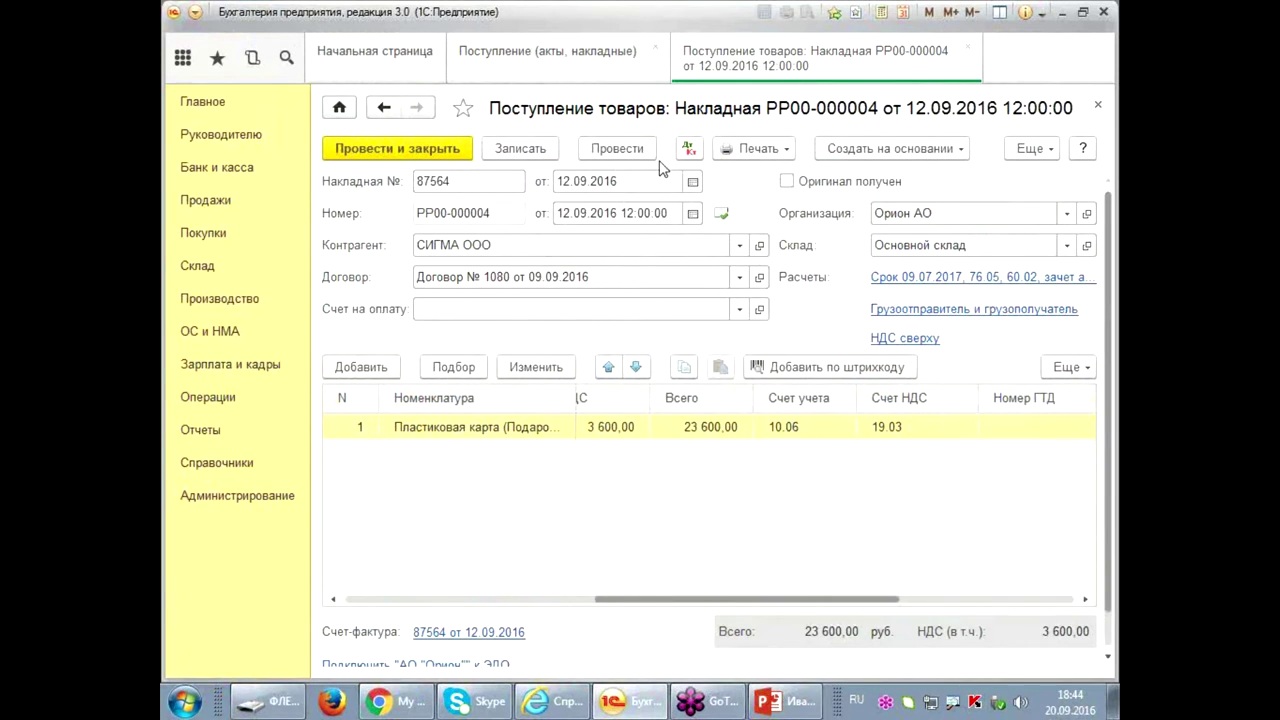
- Mark the original of the goods receipt as received (Оригинал получен) and post the receipt
left_click(789, 182)
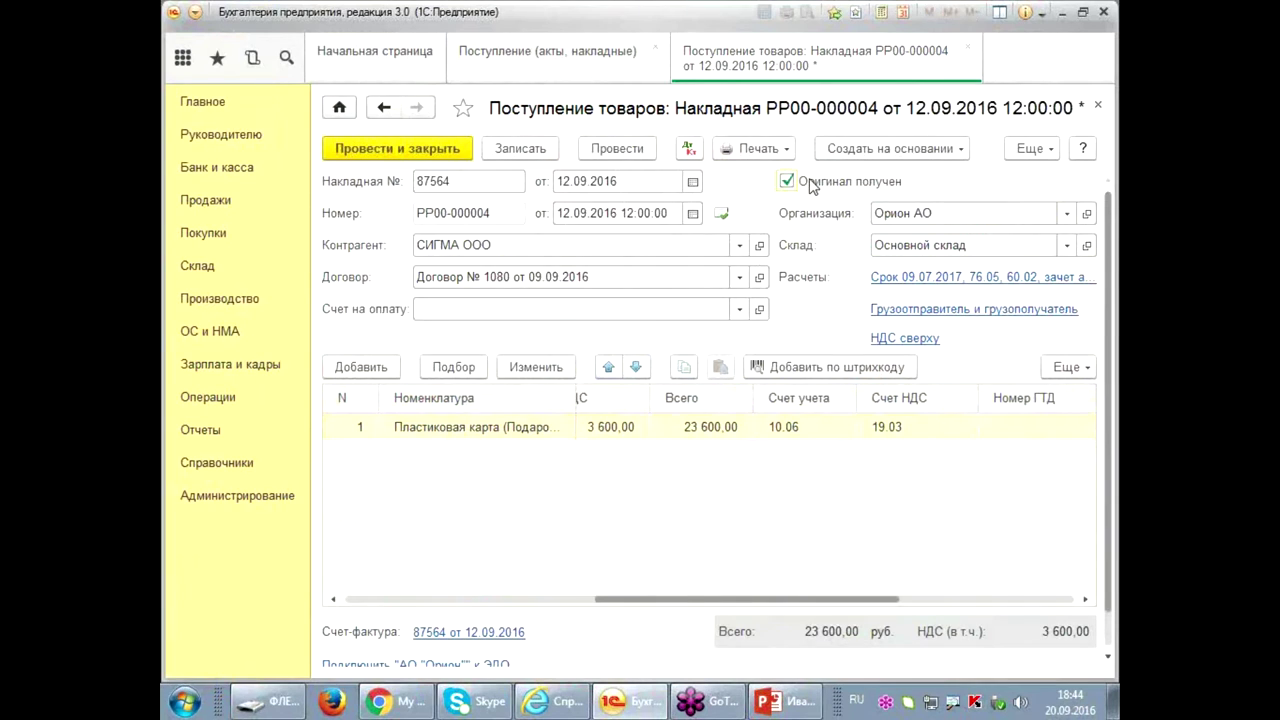
key("ctrl+1")
mouse_move(753, 152)
left_mouse_down()
mouse_move(832, 193)
mouse_move(920, 214)
left_mouse_up()
left_click_drag(818, 487, 805, 292)
mouse_move(752, 365)
left_mouse_down()
mouse_move(808, 292)
mouse_move(862, 365)
left_mouse_up()
left_click_drag(912, 490, 965, 292)
left_click_drag(1015, 365, 895, 345)
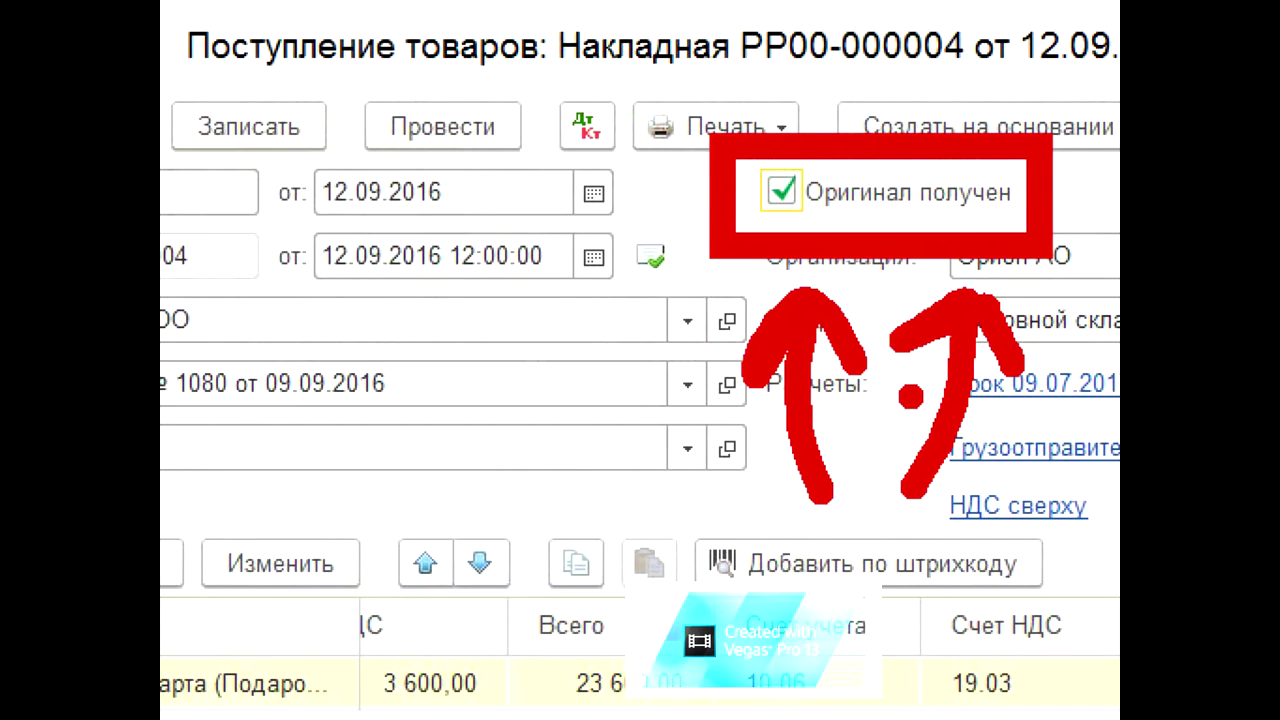
key("Escape")
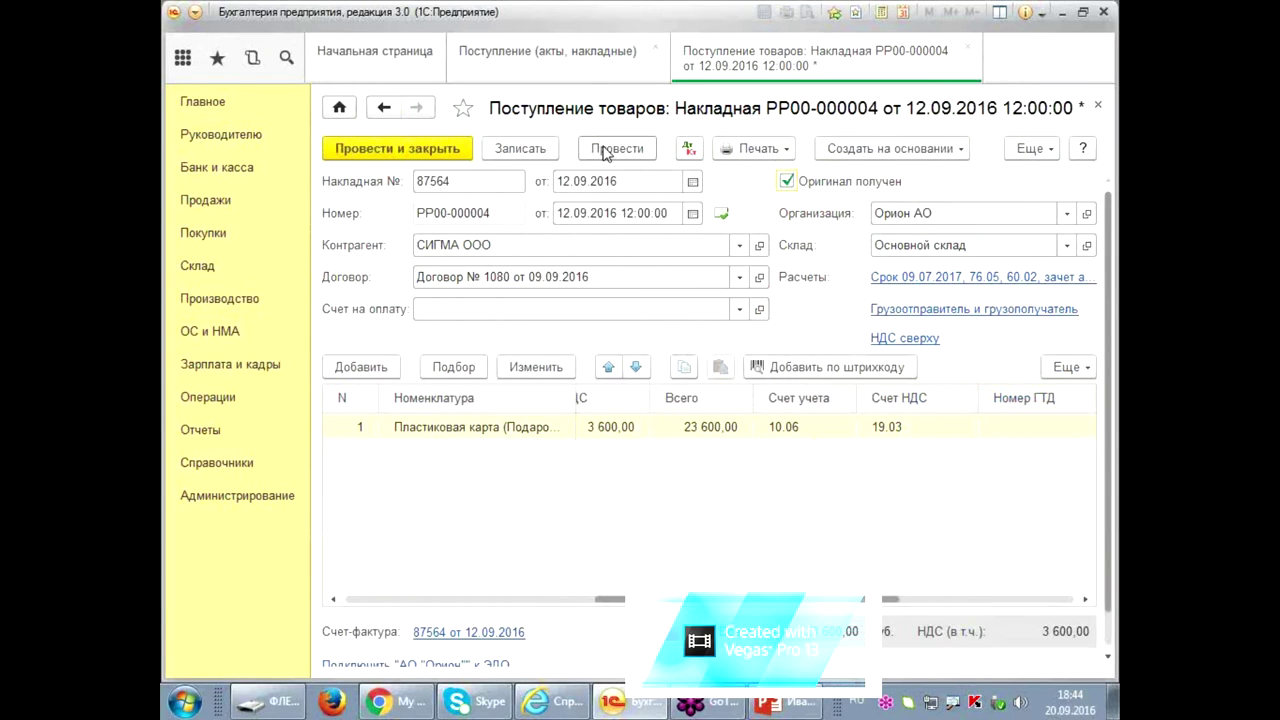
left_click(604, 152)
- Open the receipt's postings and examine the debit accounts, credit accounts and amounts of both entries
left_click(688, 149)
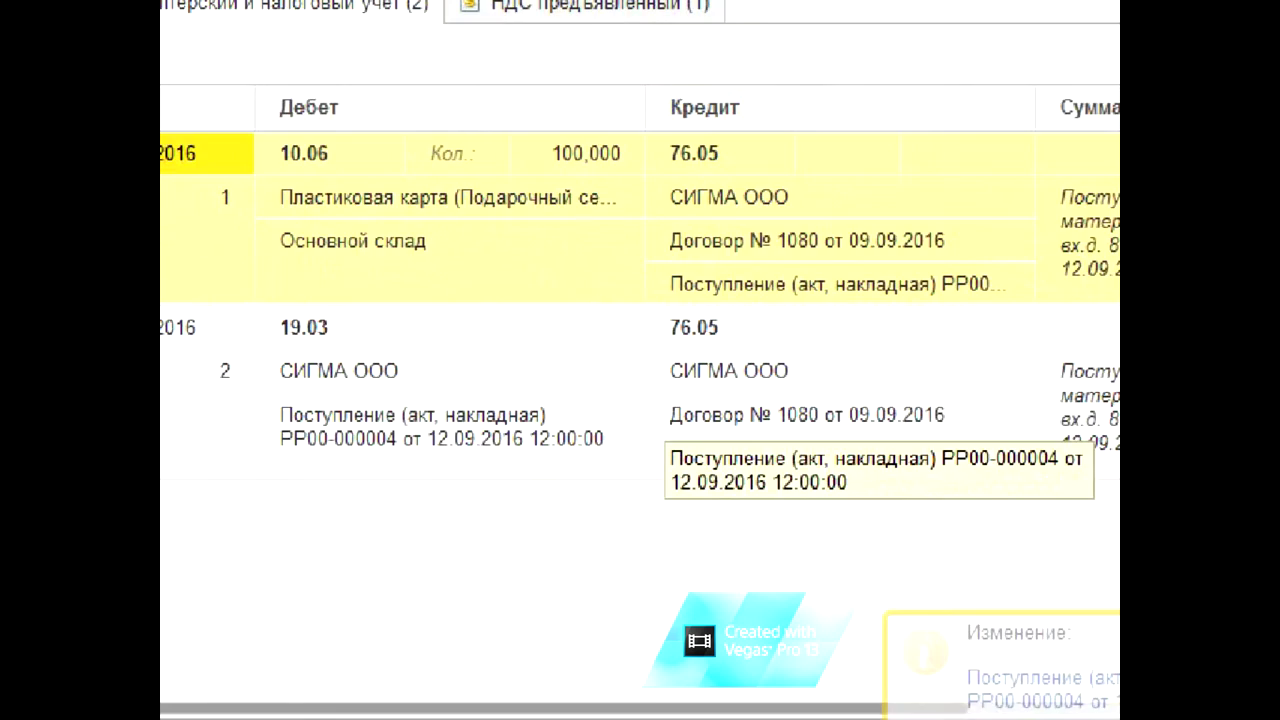
left_click_drag(449, 325, 640, 327)
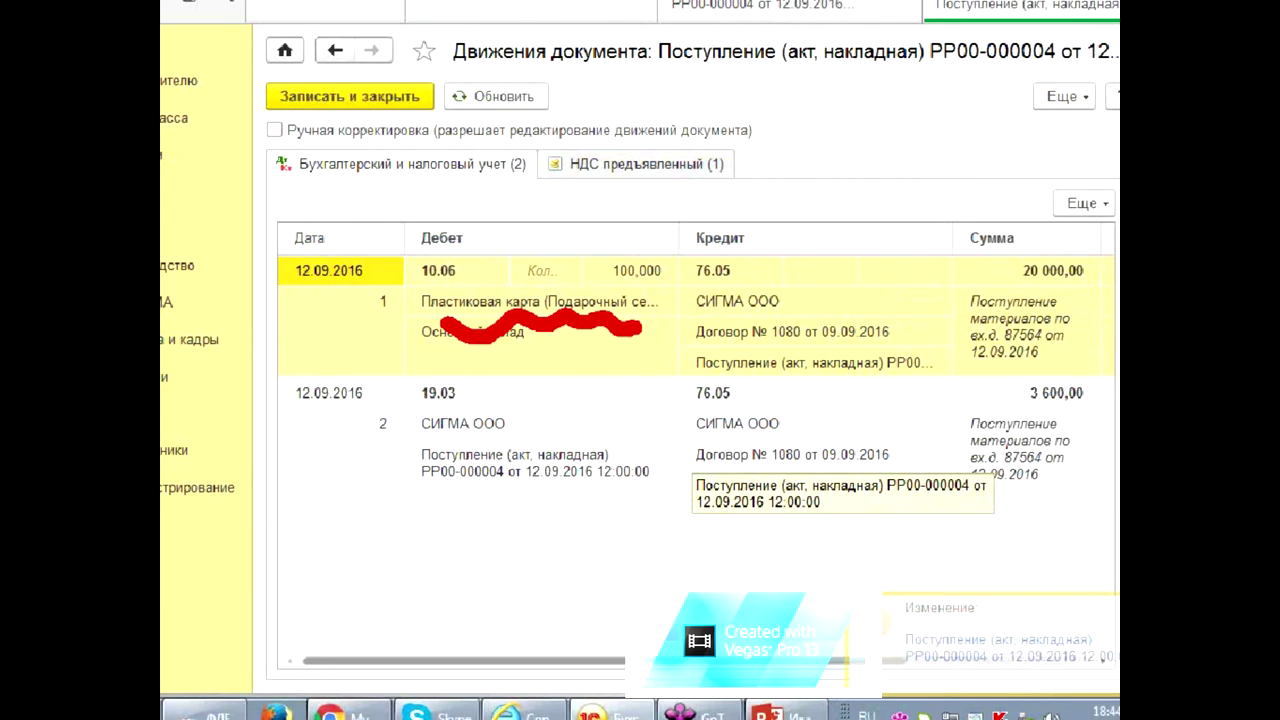
left_click_drag(532, 239, 681, 258)
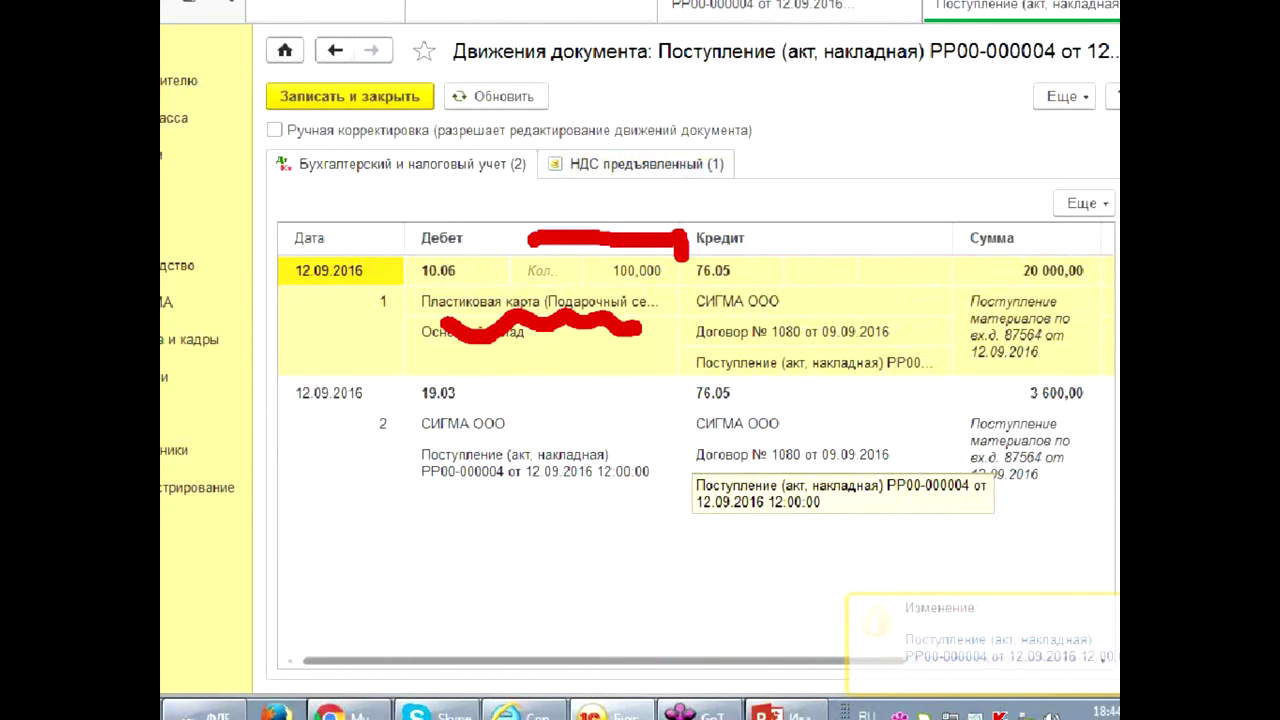
mouse_move(715, 229)
left_mouse_down()
mouse_move(820, 346)
mouse_move(824, 465)
mouse_move(716, 488)
left_mouse_up()
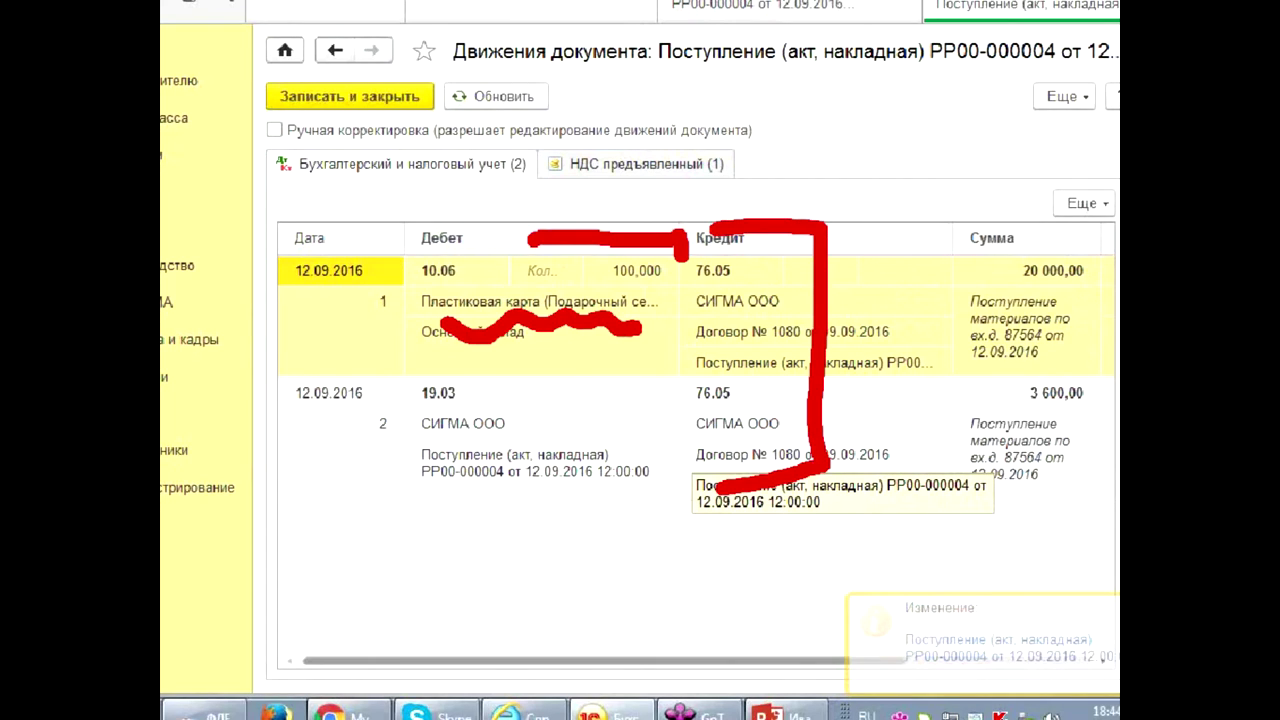
mouse_move(873, 312)
left_mouse_down()
mouse_move(872, 352)
mouse_move(906, 326)
left_mouse_up()
mouse_move(902, 272)
left_mouse_down()
mouse_move(936, 246)
mouse_move(966, 362)
left_mouse_up()
left_click(911, 408)
left_click(758, 342)
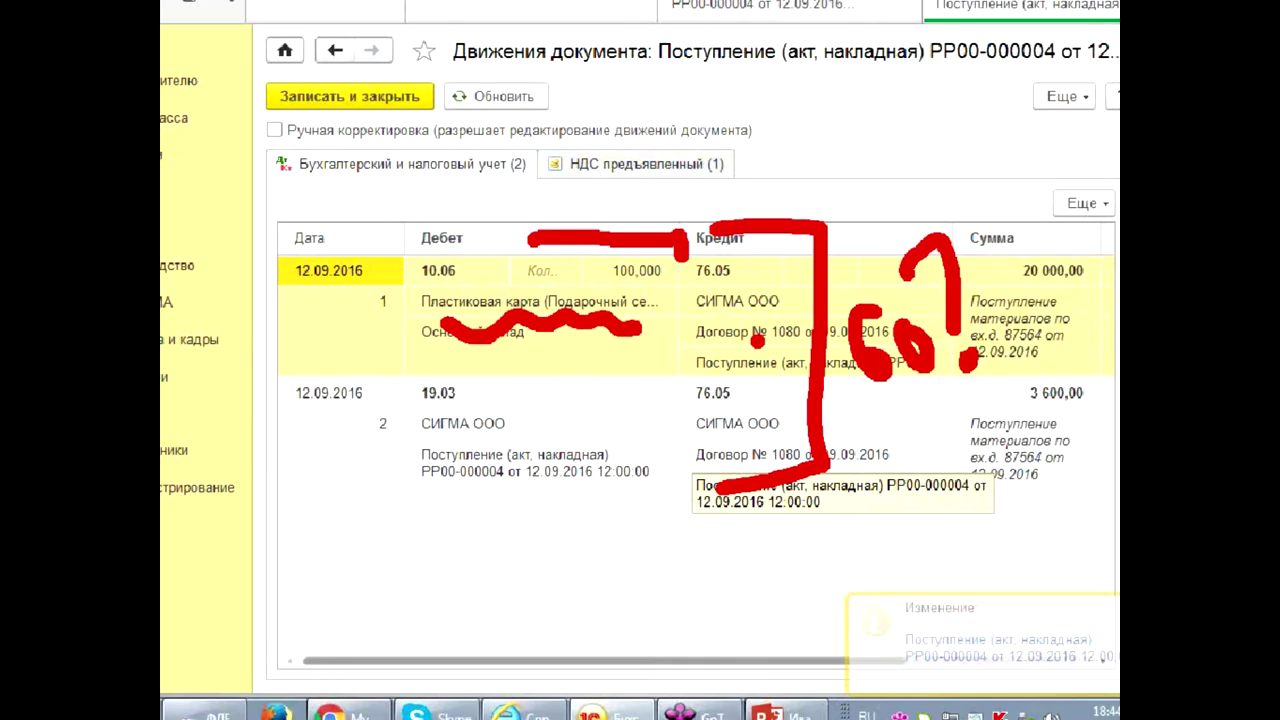
mouse_move(408, 556)
left_mouse_down()
mouse_move(422, 598)
mouse_move(478, 600)
left_mouse_up()
mouse_move(530, 530)
left_mouse_down()
mouse_move(505, 570)
mouse_move(540, 566)
left_mouse_up()
left_click(570, 582)
left_click_drag(594, 526, 634, 555)
left_click_drag(736, 528, 758, 590)
mouse_move(732, 518)
left_mouse_down()
mouse_move(776, 500)
mouse_move(840, 564)
left_mouse_up()
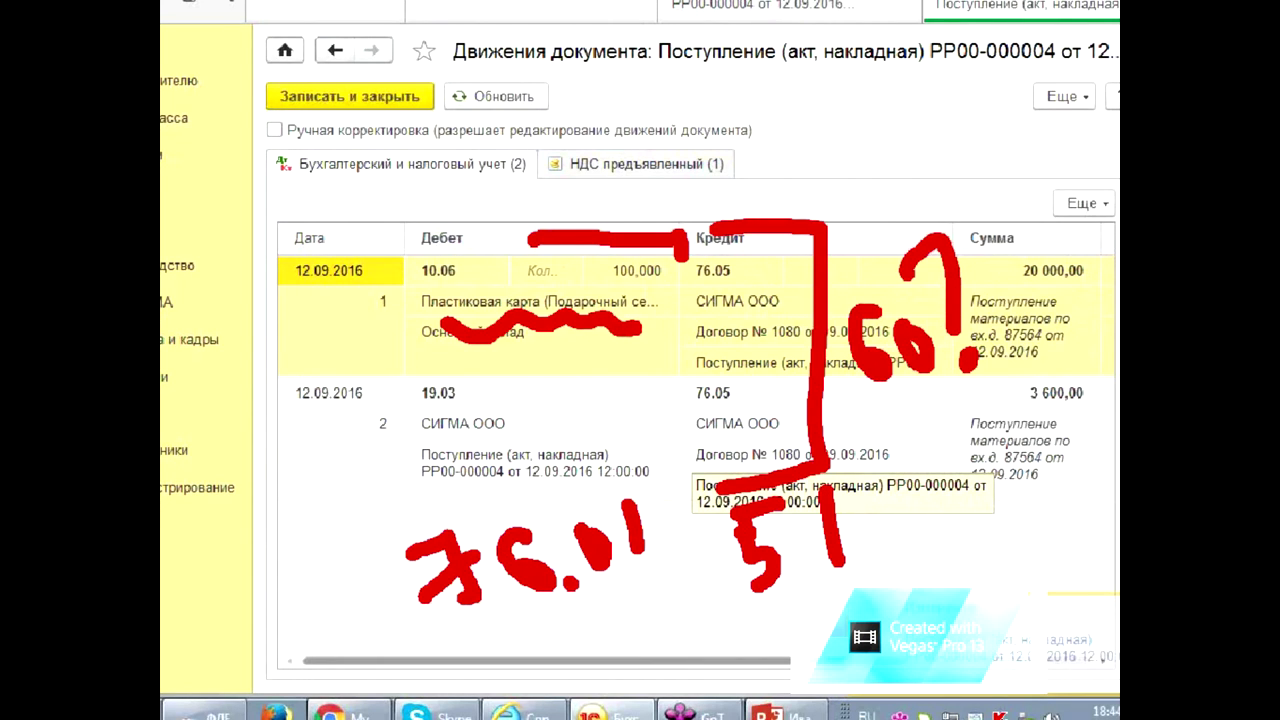
mouse_move(1058, 205)
left_mouse_down()
mouse_move(948, 435)
mouse_move(1045, 200)
left_mouse_up()
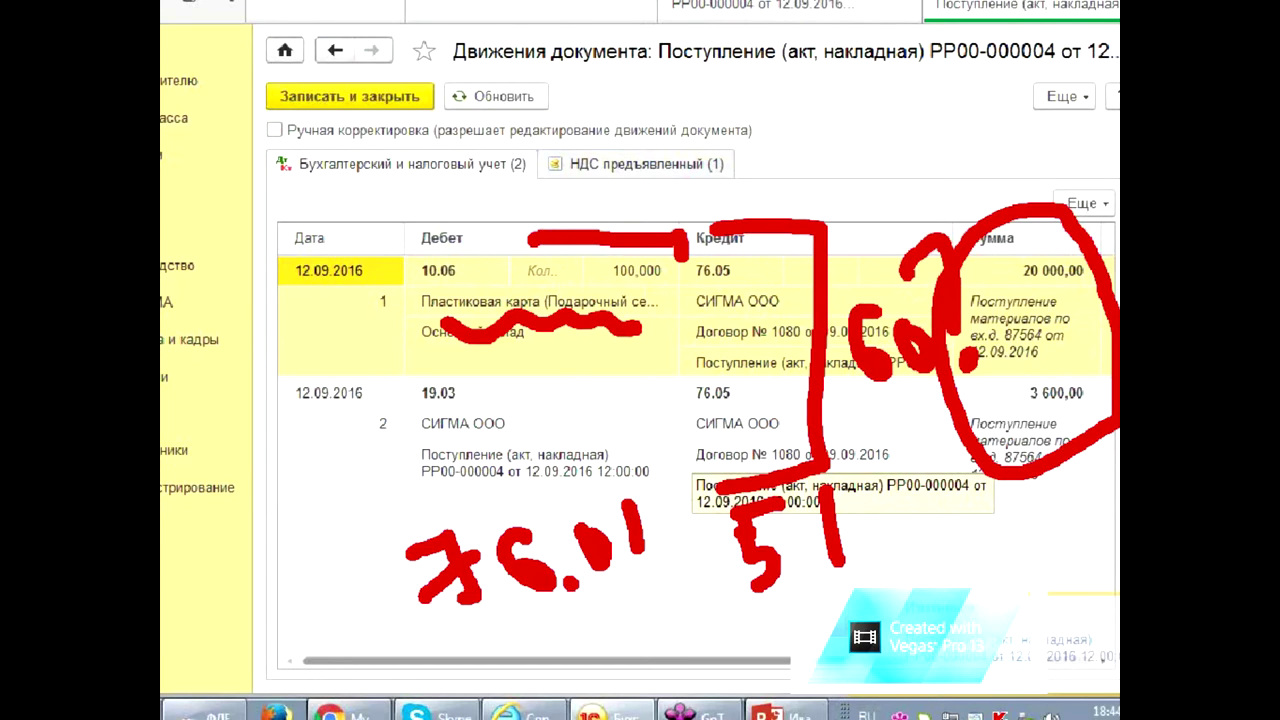
key("Escape")
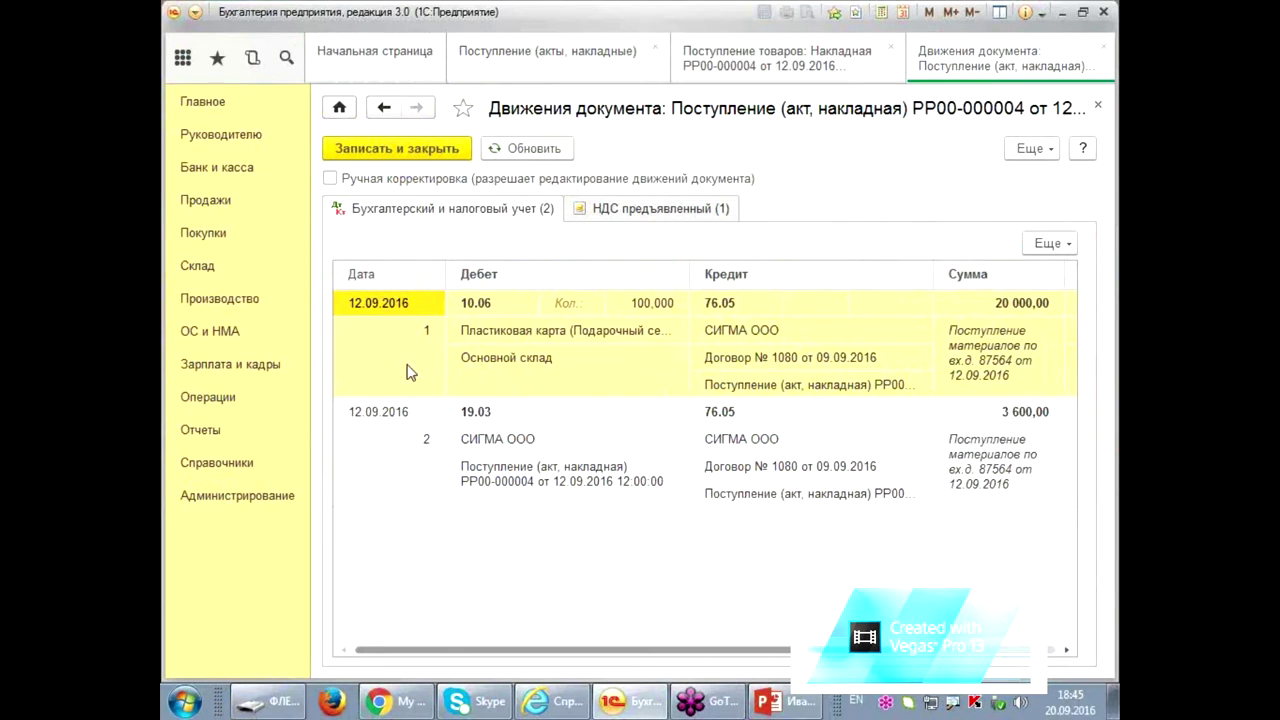
- Examine the plastic card entry and the VAT entry individually, and close the receipt's postings
key("ctrl+1")
left_click_drag(165, 193, 934, 476)
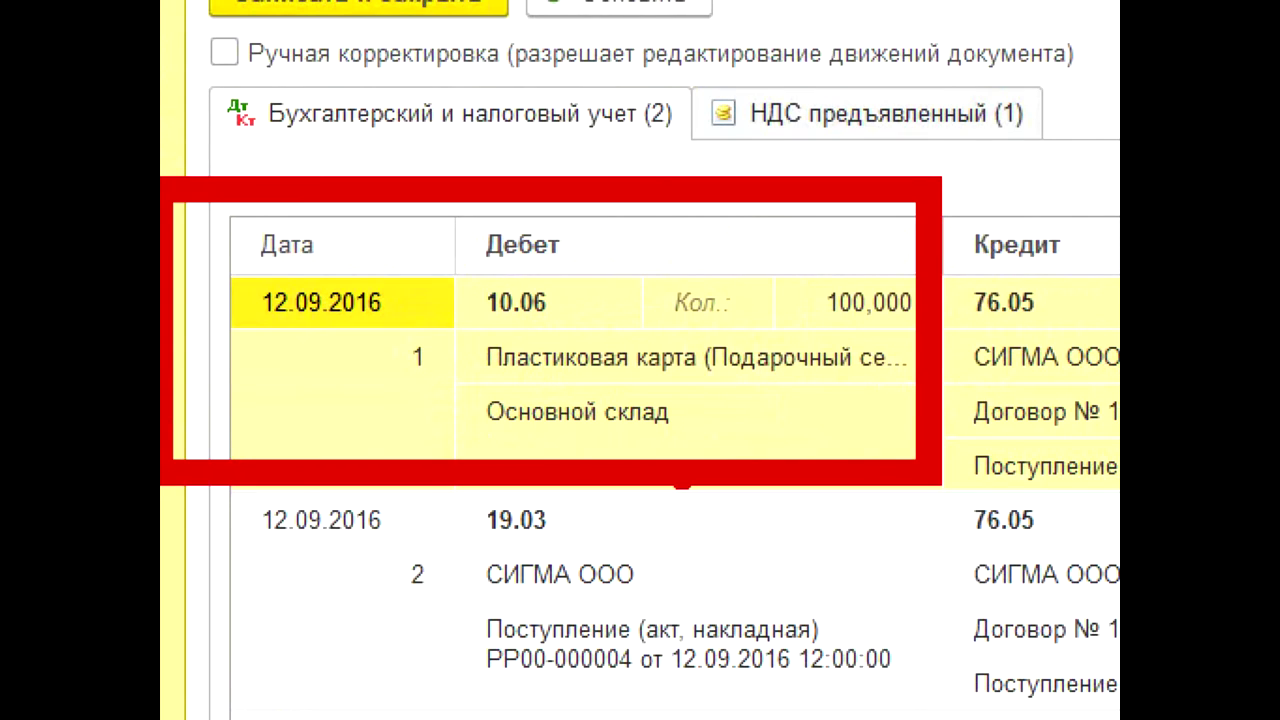
key("Escape")
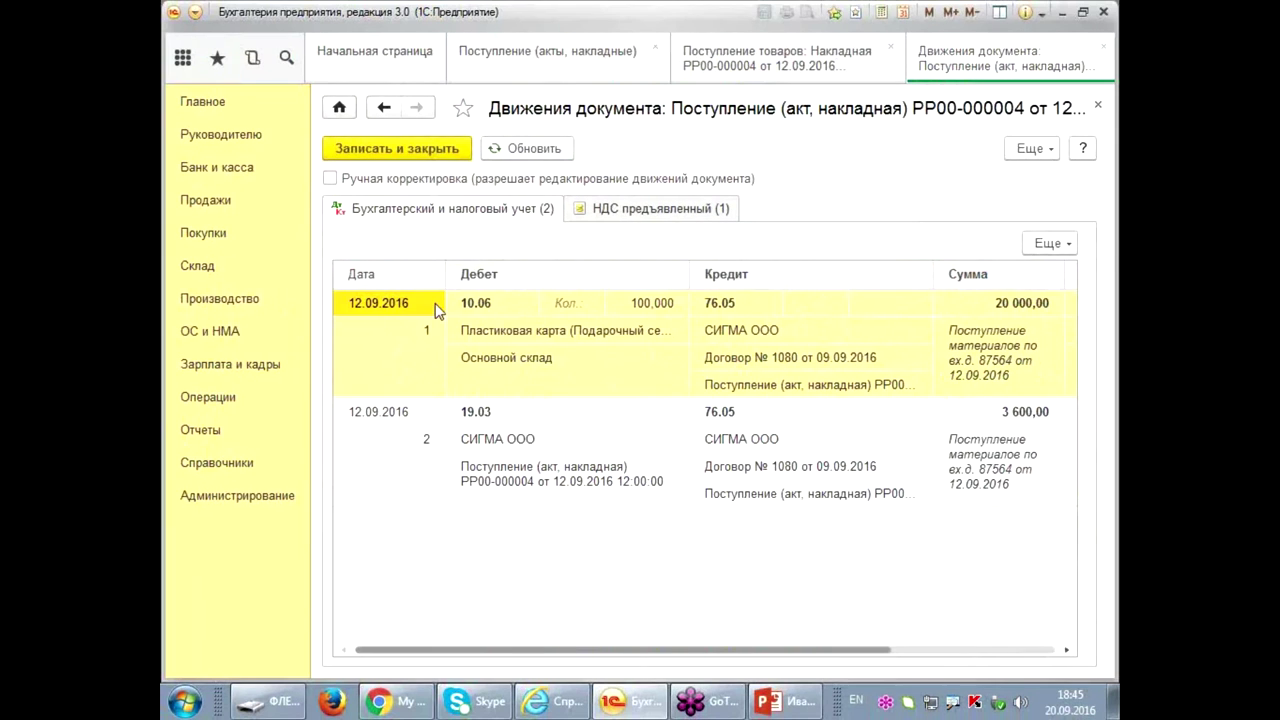
left_click(486, 410)
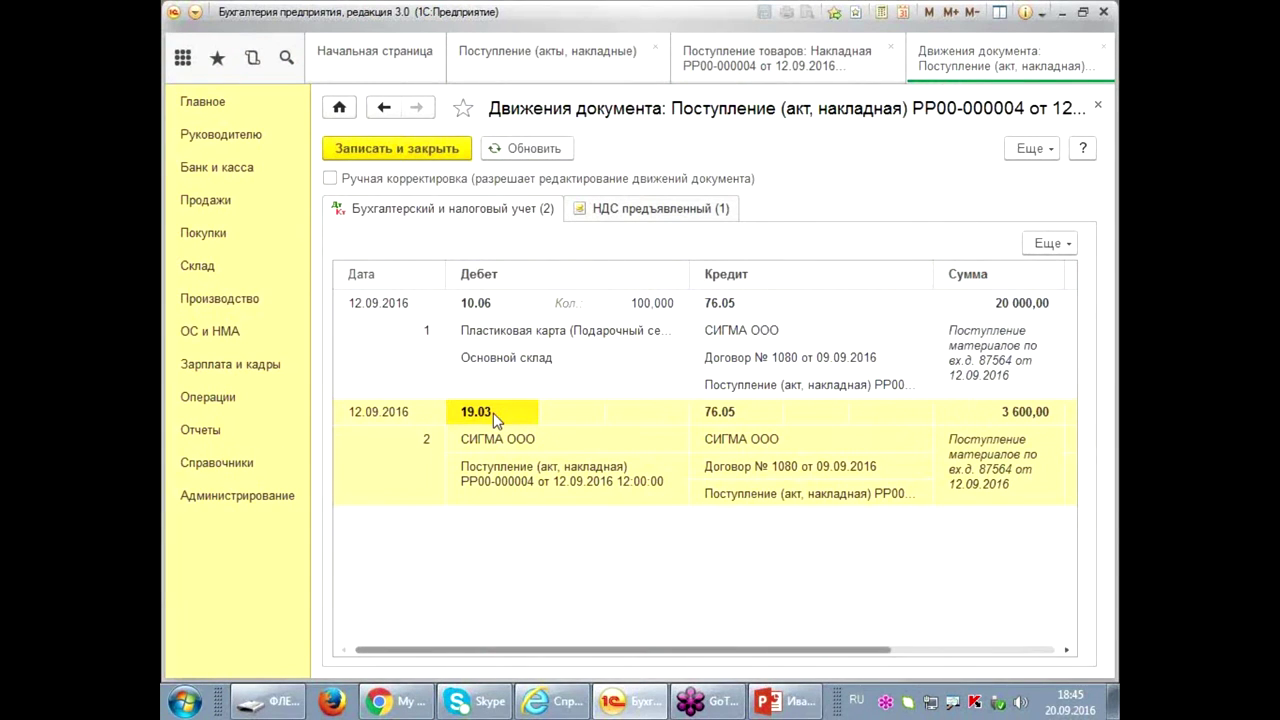
left_click(1097, 105)
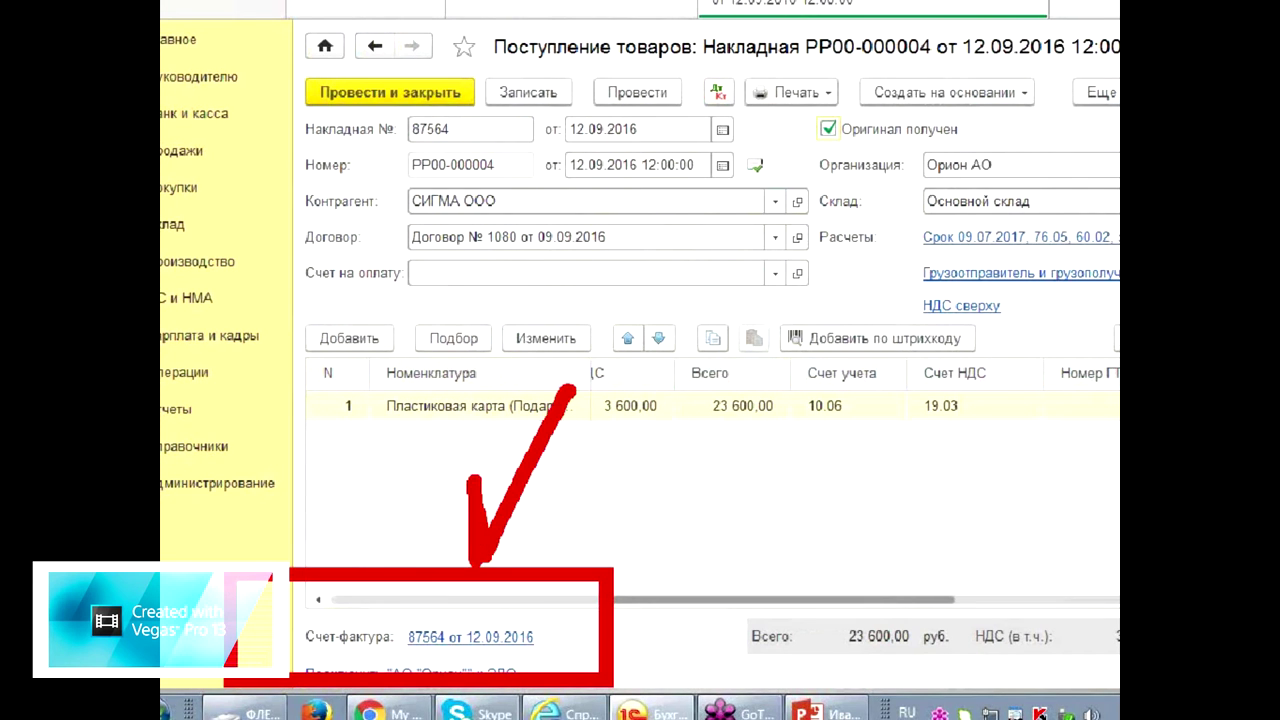
- Review the accounting entry and НДС Покупки register of the receipt's linked invoice, and return to the receipt
left_click(488, 636)
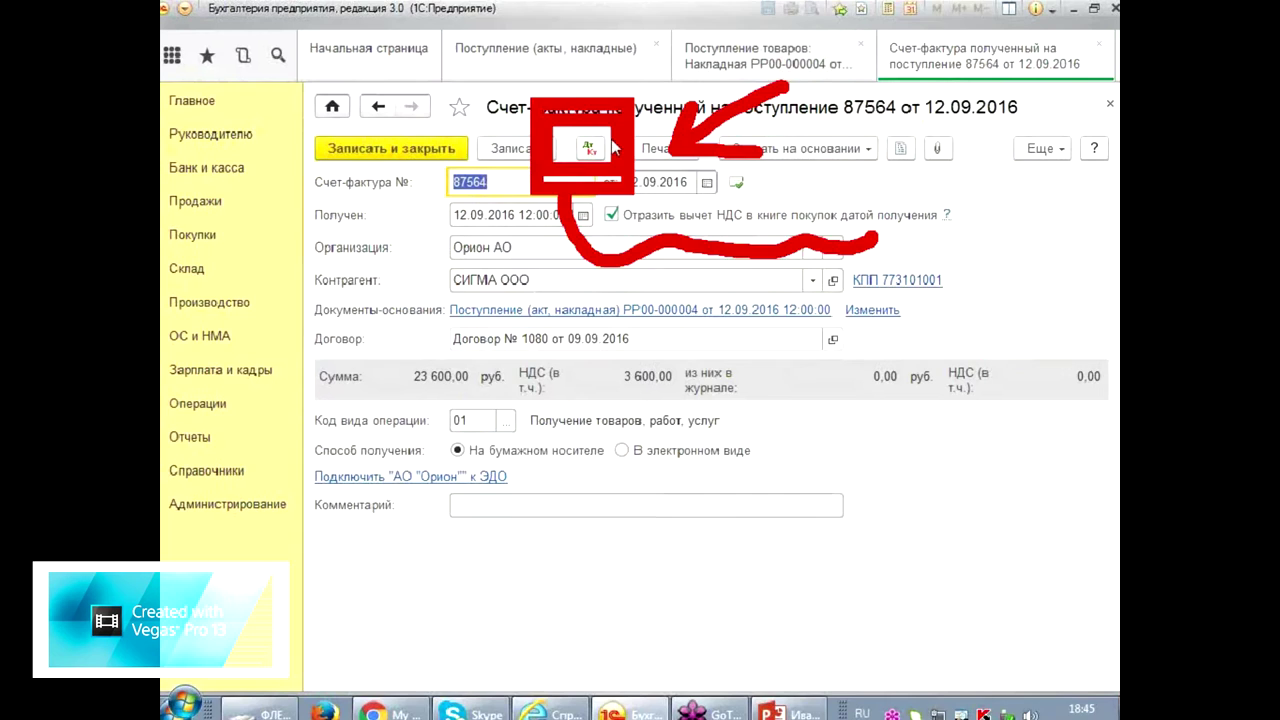
left_click(591, 150)
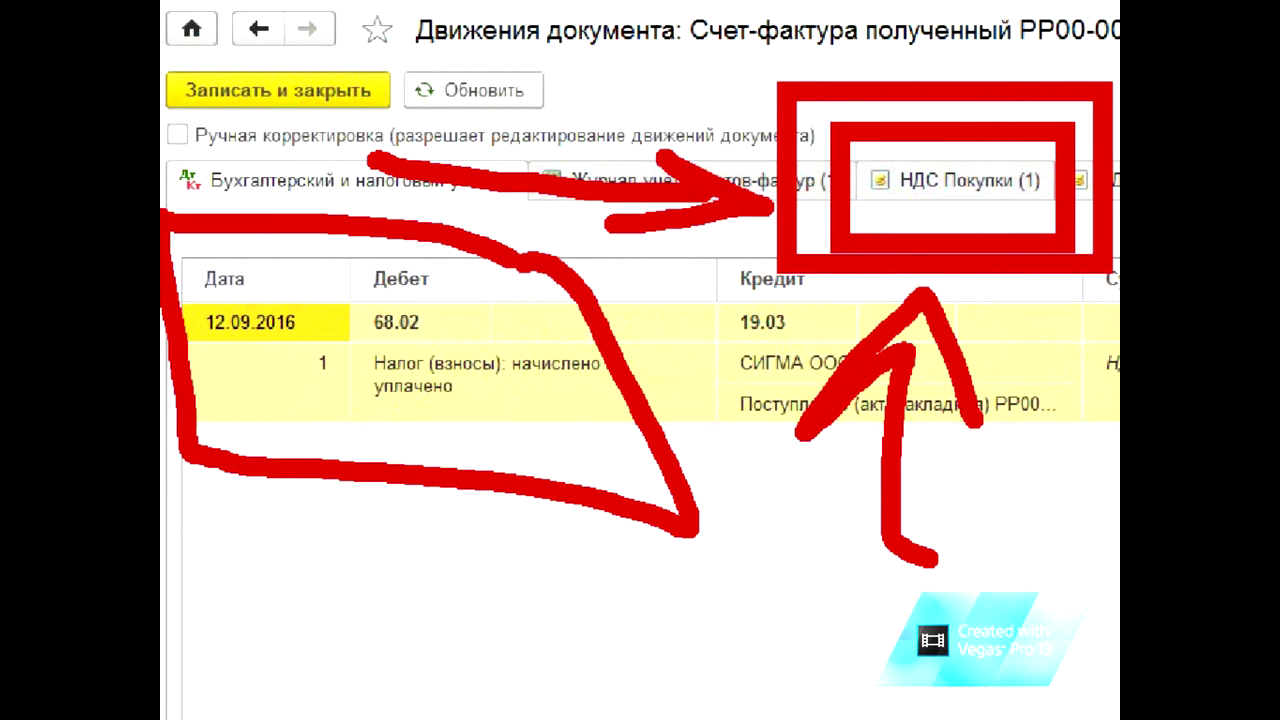
left_click(869, 199)
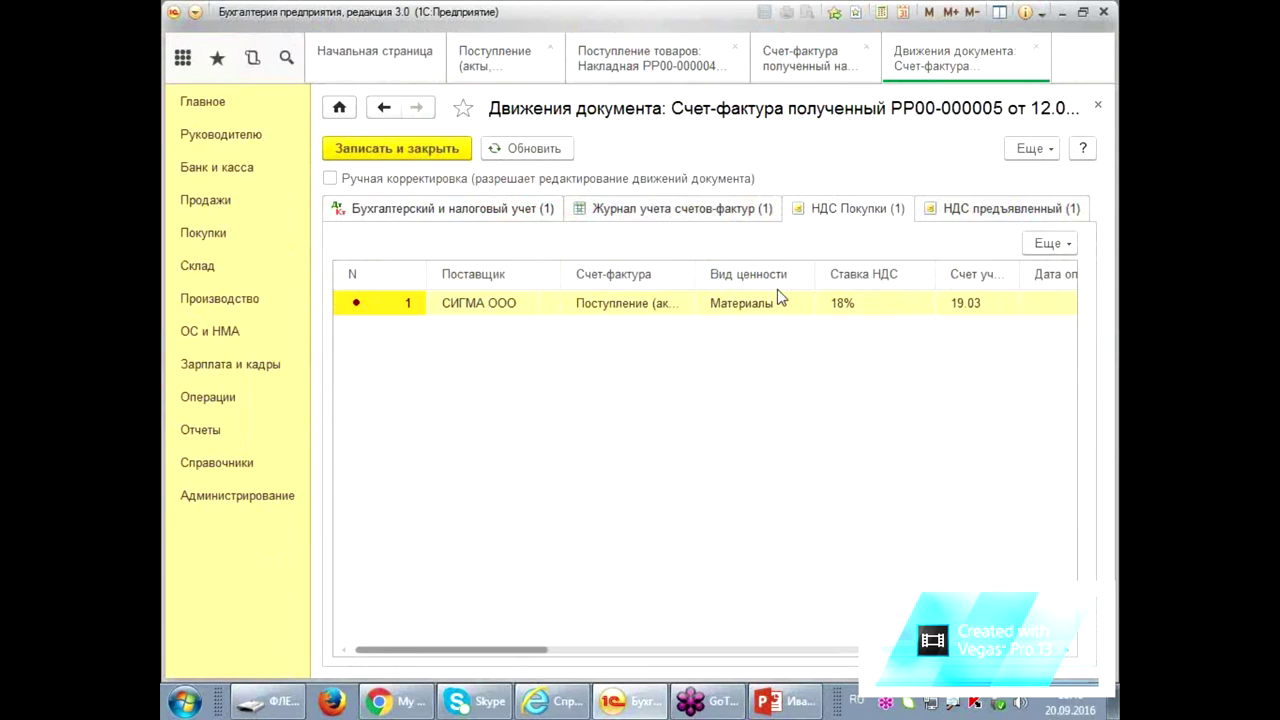
left_click(435, 209)
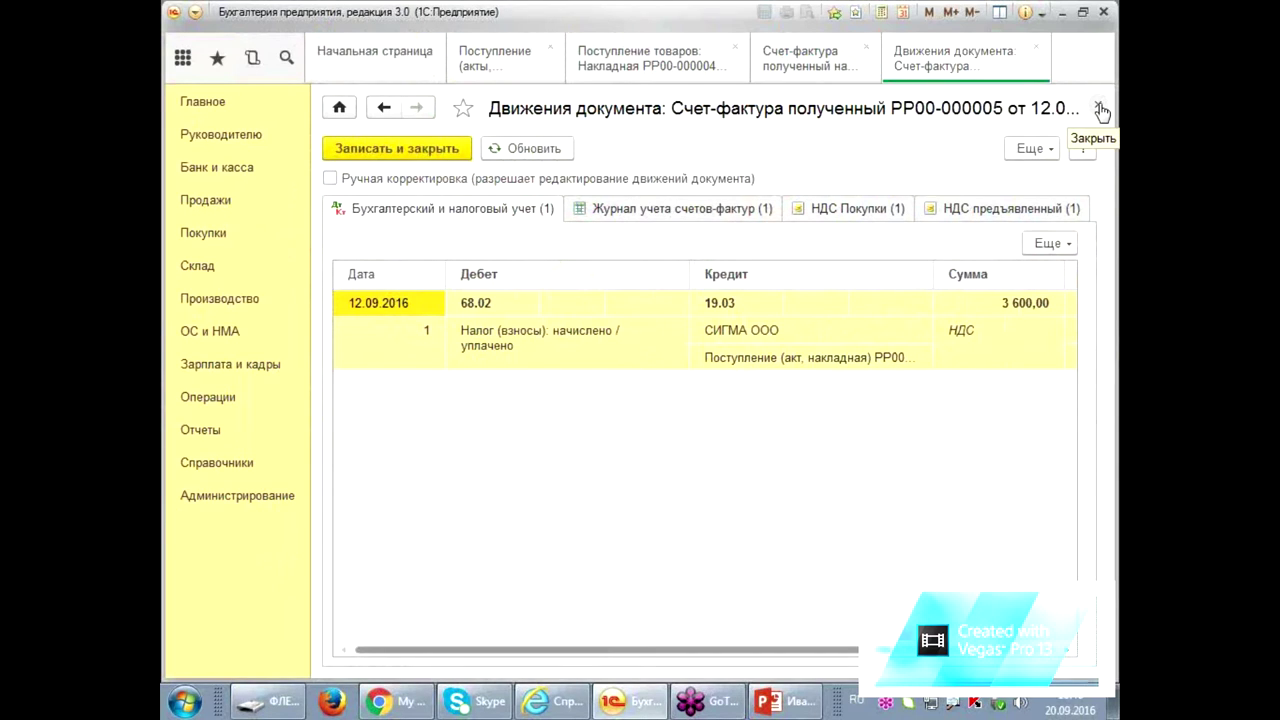
left_click(835, 212)
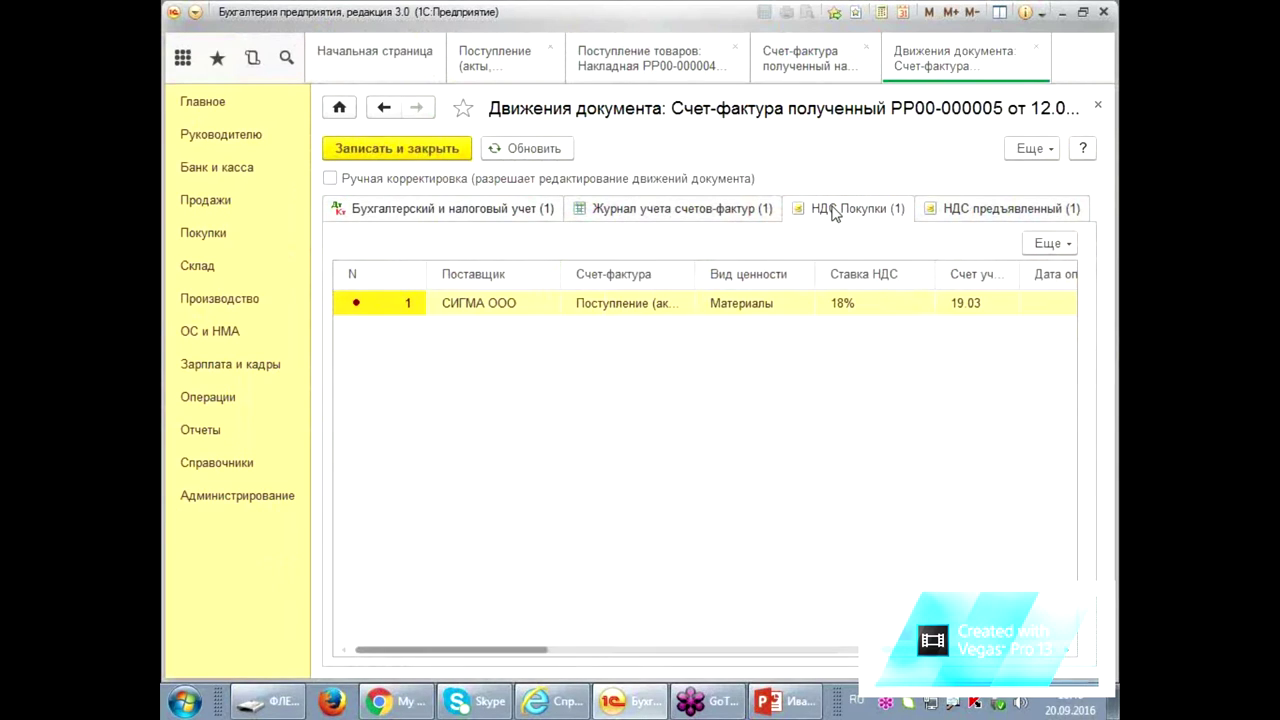
left_click(428, 209)
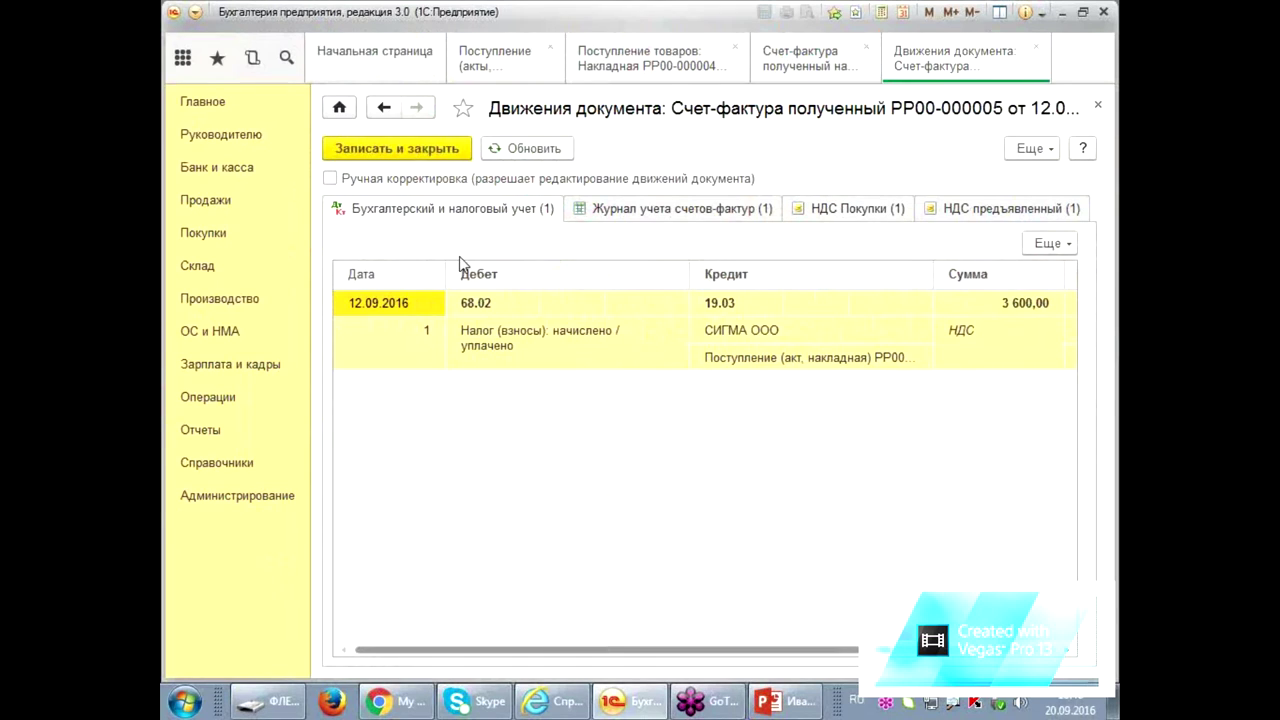
left_click(1097, 106)
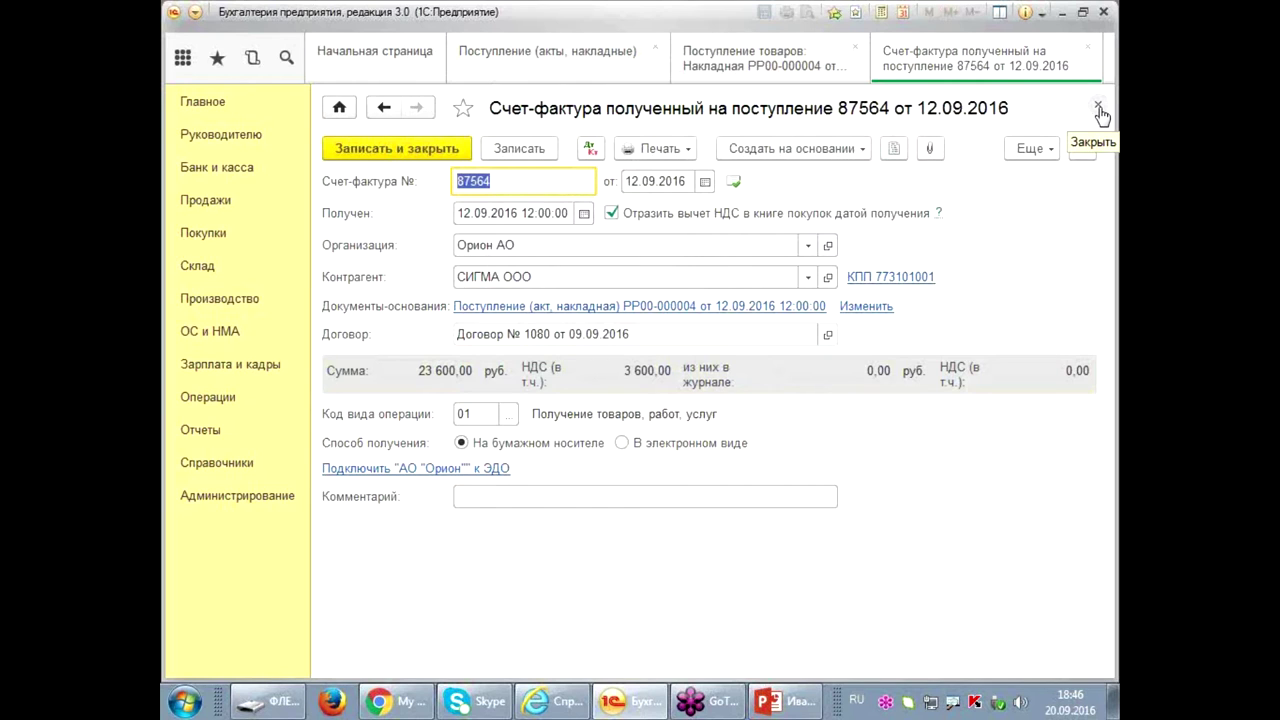
left_click(1097, 106)
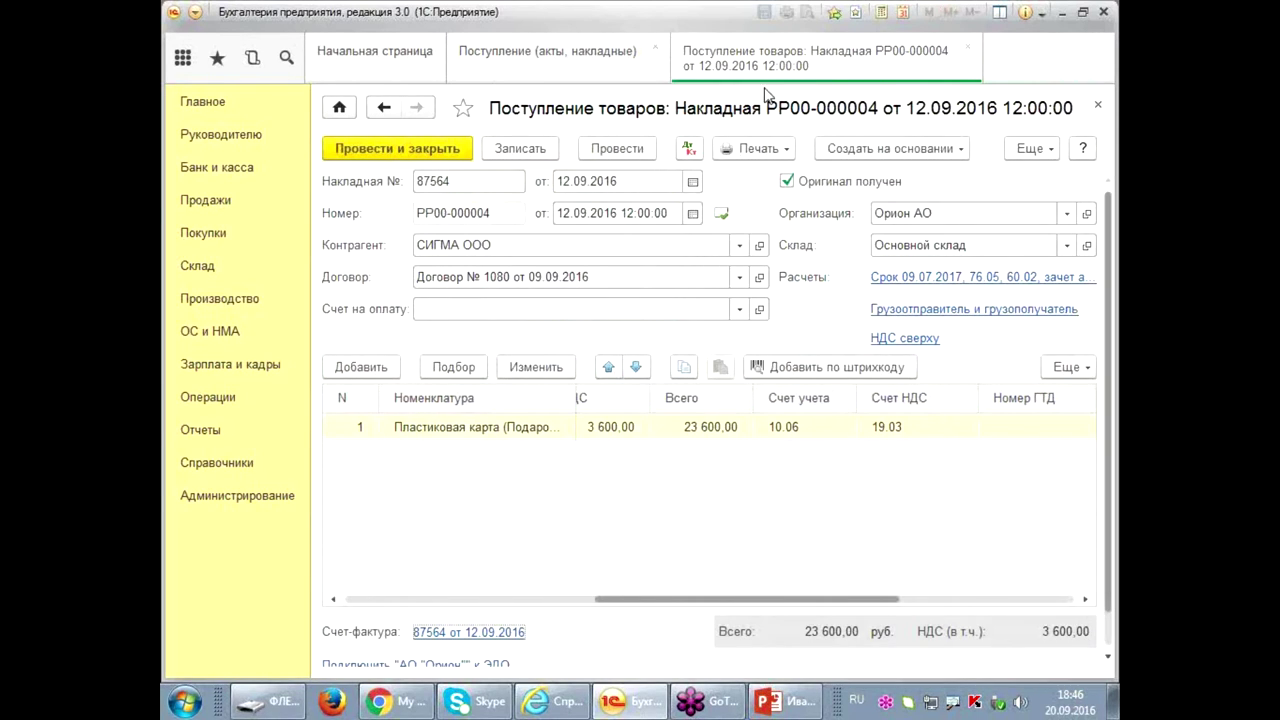
- Open the receipt's related documents (Связанные документы) and compare the amounts of the receipt, invoice and bank write-off
left_click(953, 152)
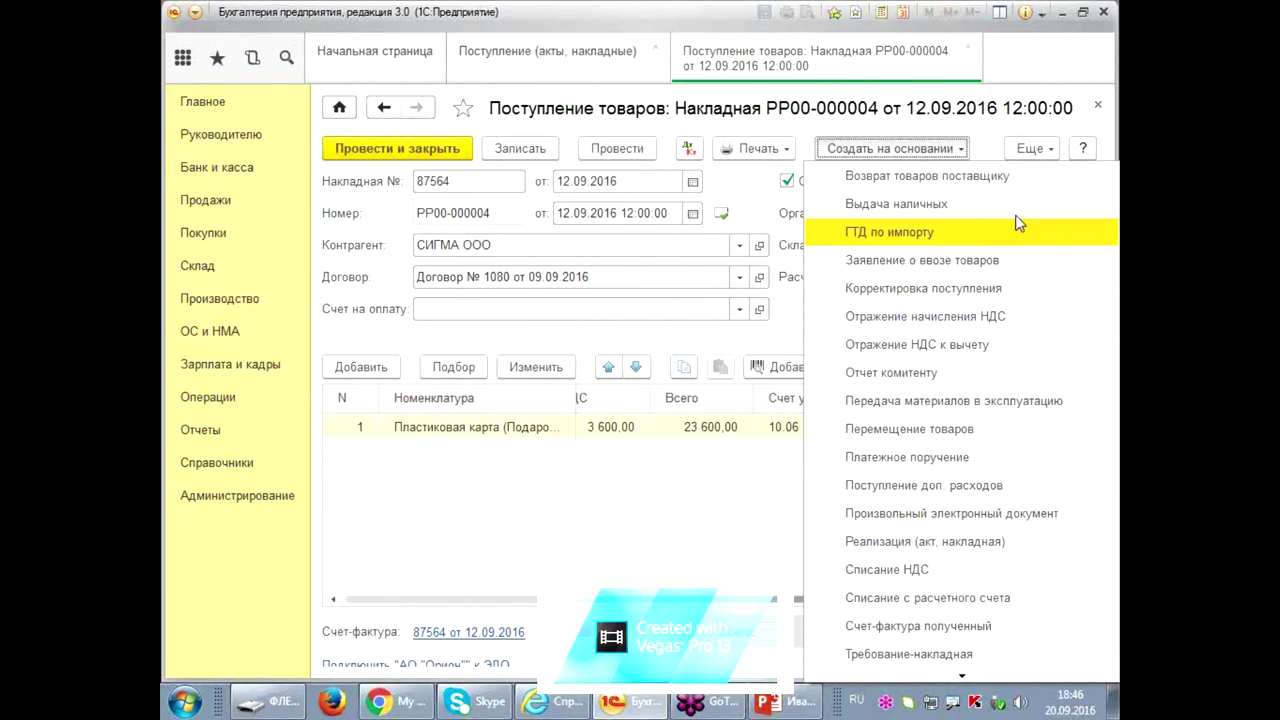
left_click(1019, 149)
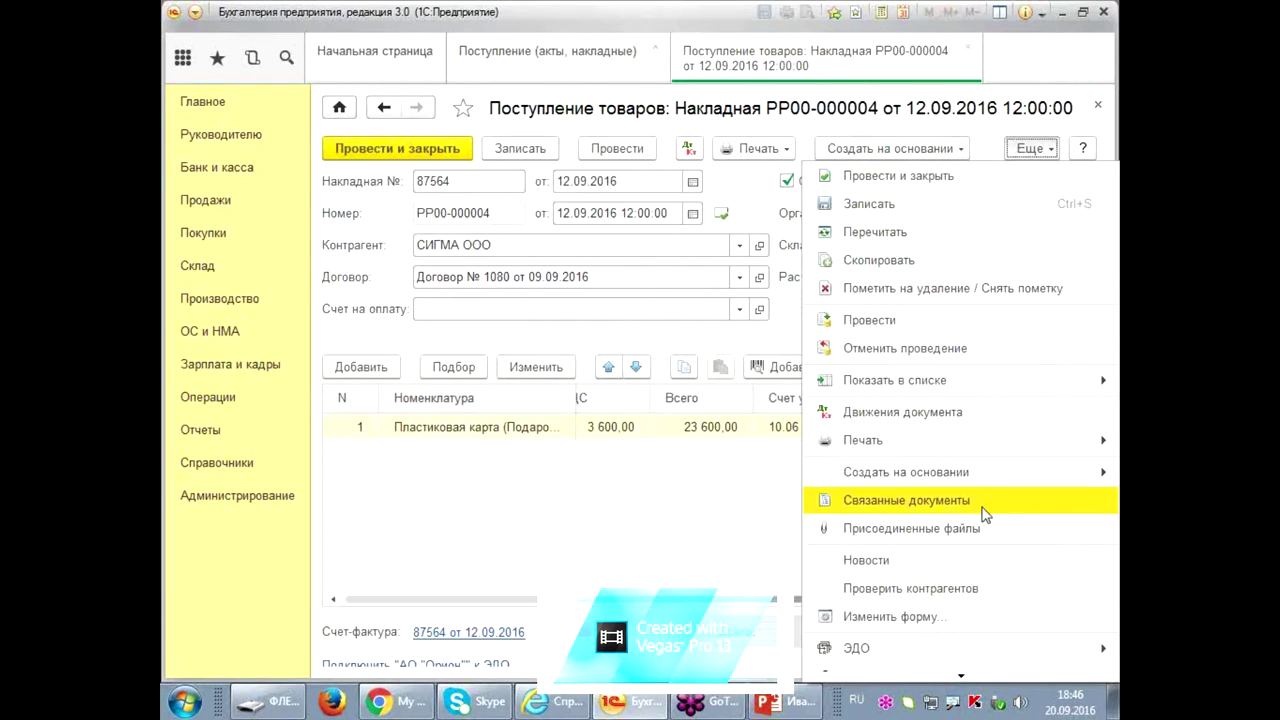
left_click(931, 503)
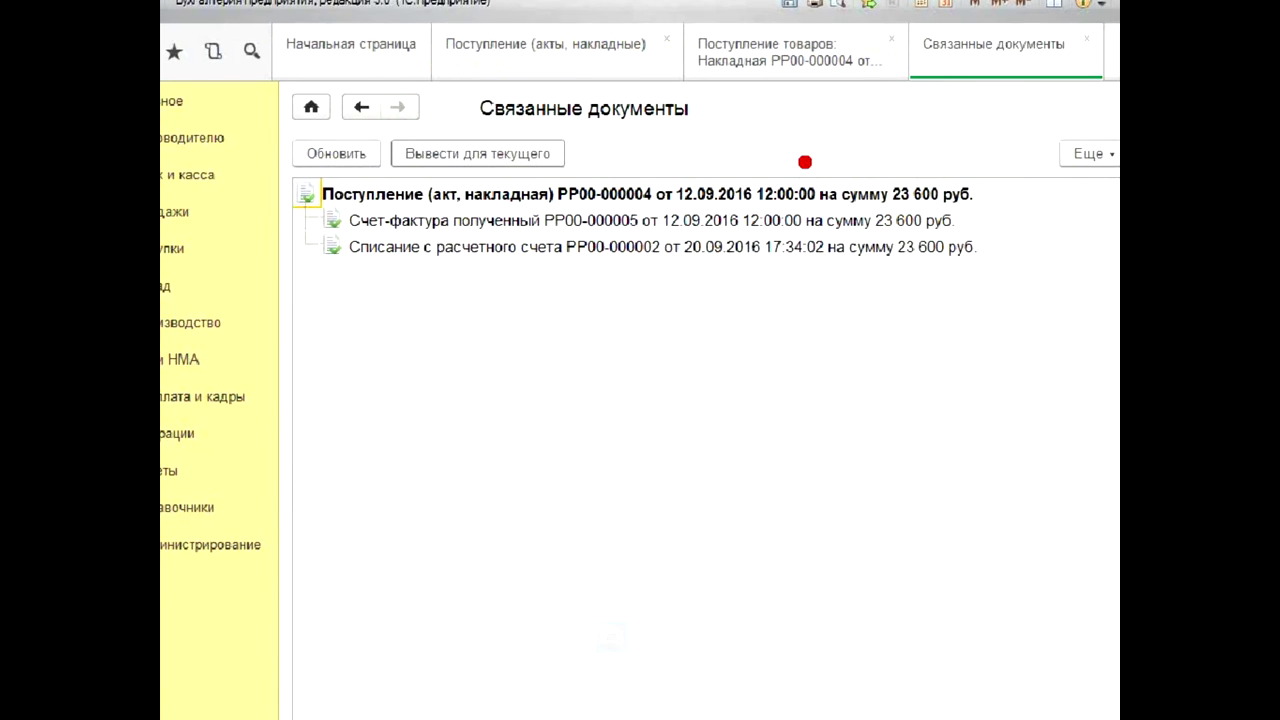
left_click_drag(805, 162, 1012, 178)
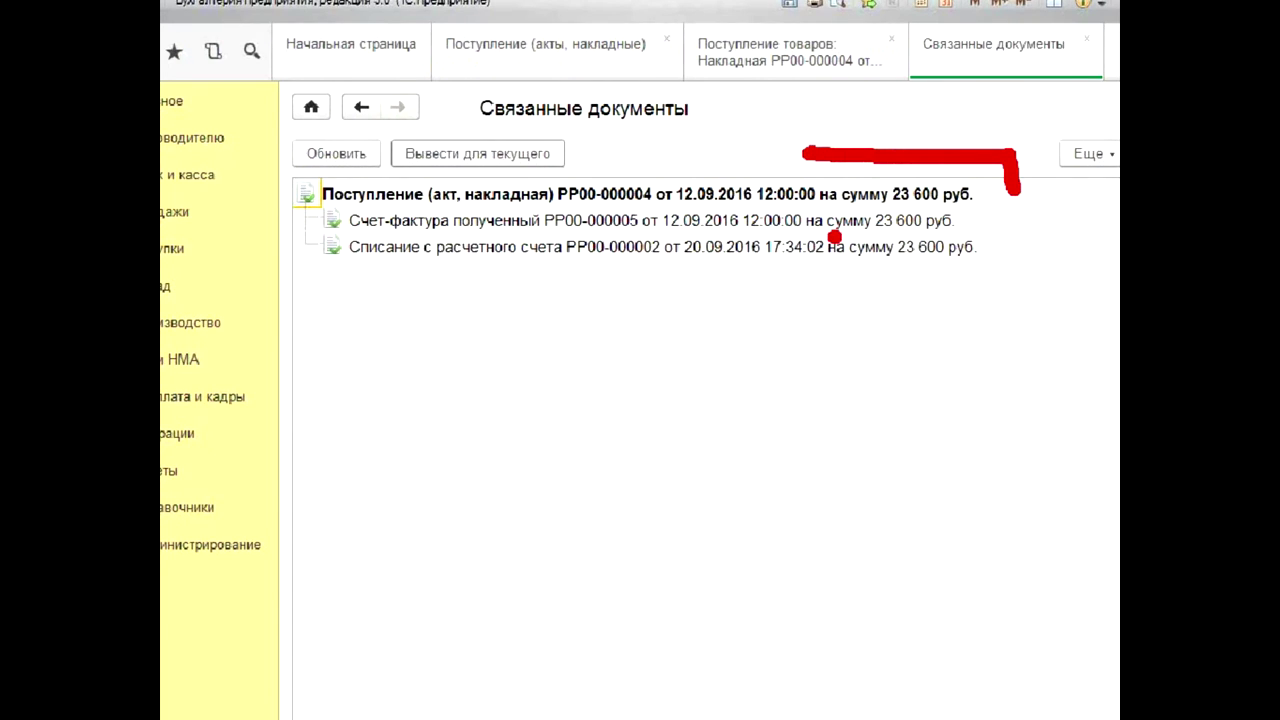
left_click_drag(833, 237, 973, 236)
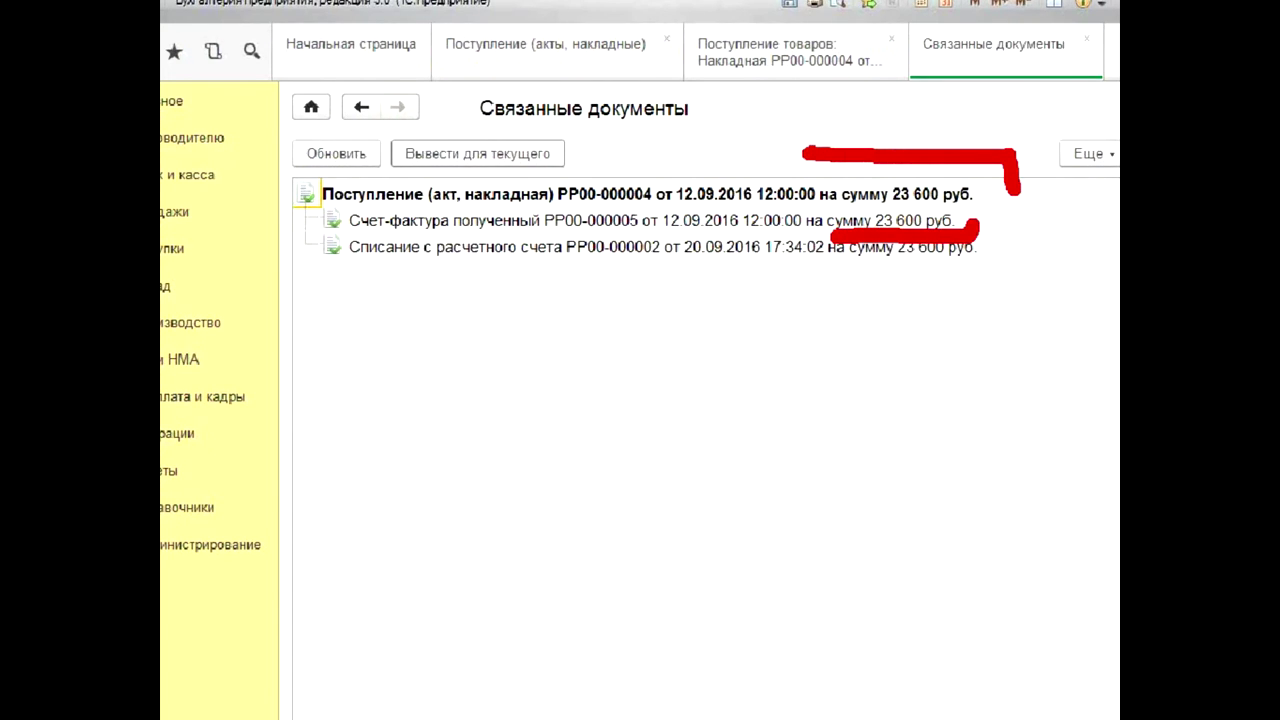
left_click_drag(406, 282, 1075, 285)
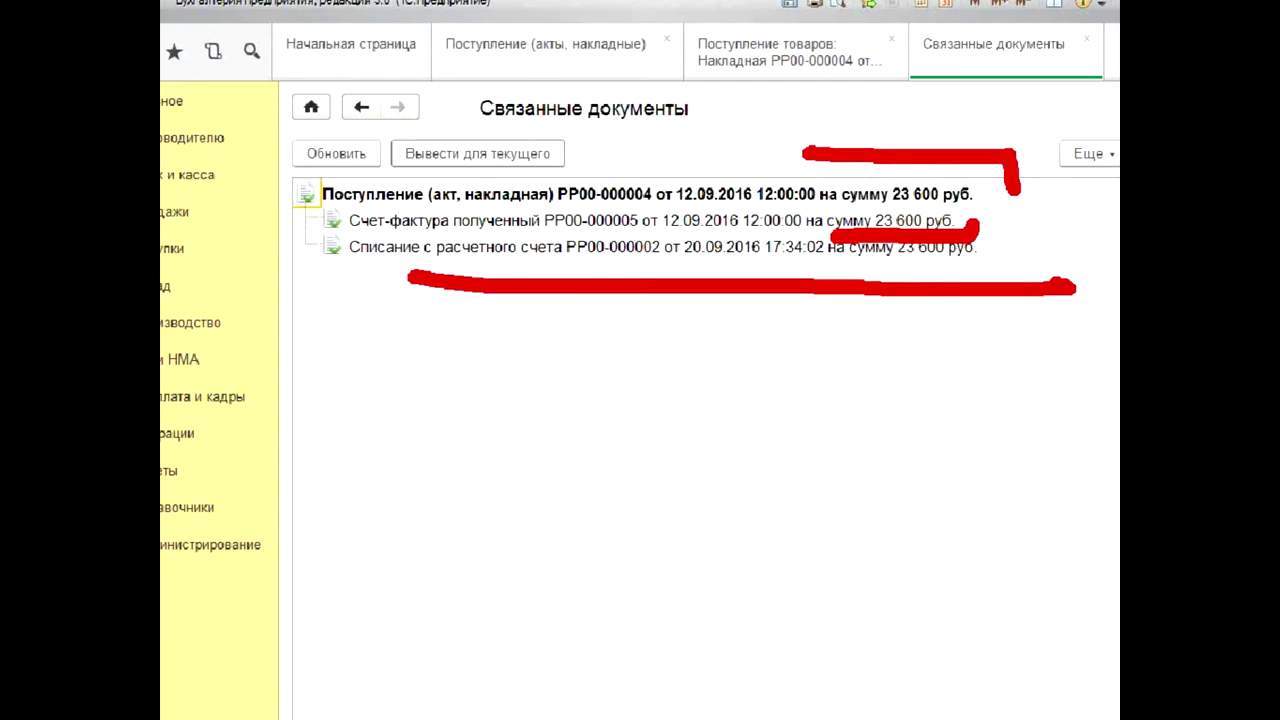
key("Escape")
- Open the related bank account write-off, post it and display its accounting entries
double_click(497, 236)
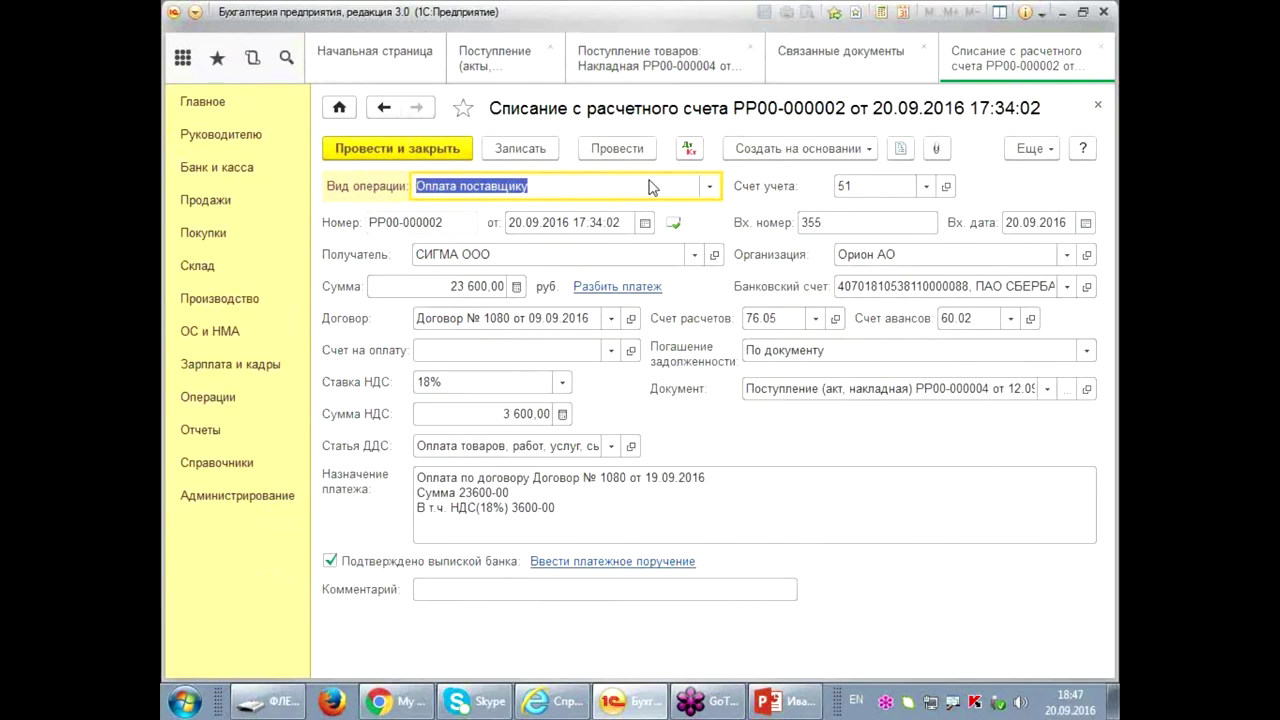
left_click(636, 151)
left_click(688, 148)
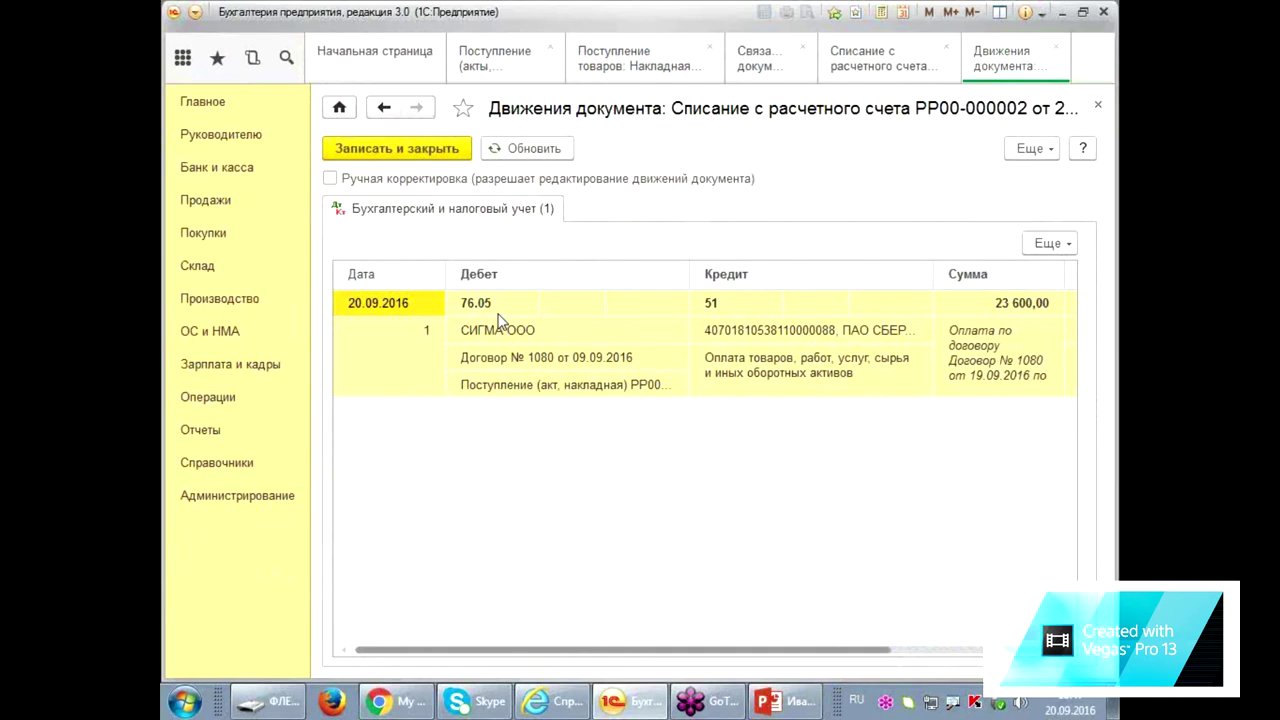
- Generate the Анализ субконто report by Контрагенты for September 2016 for Орион АО
left_click(202, 431)
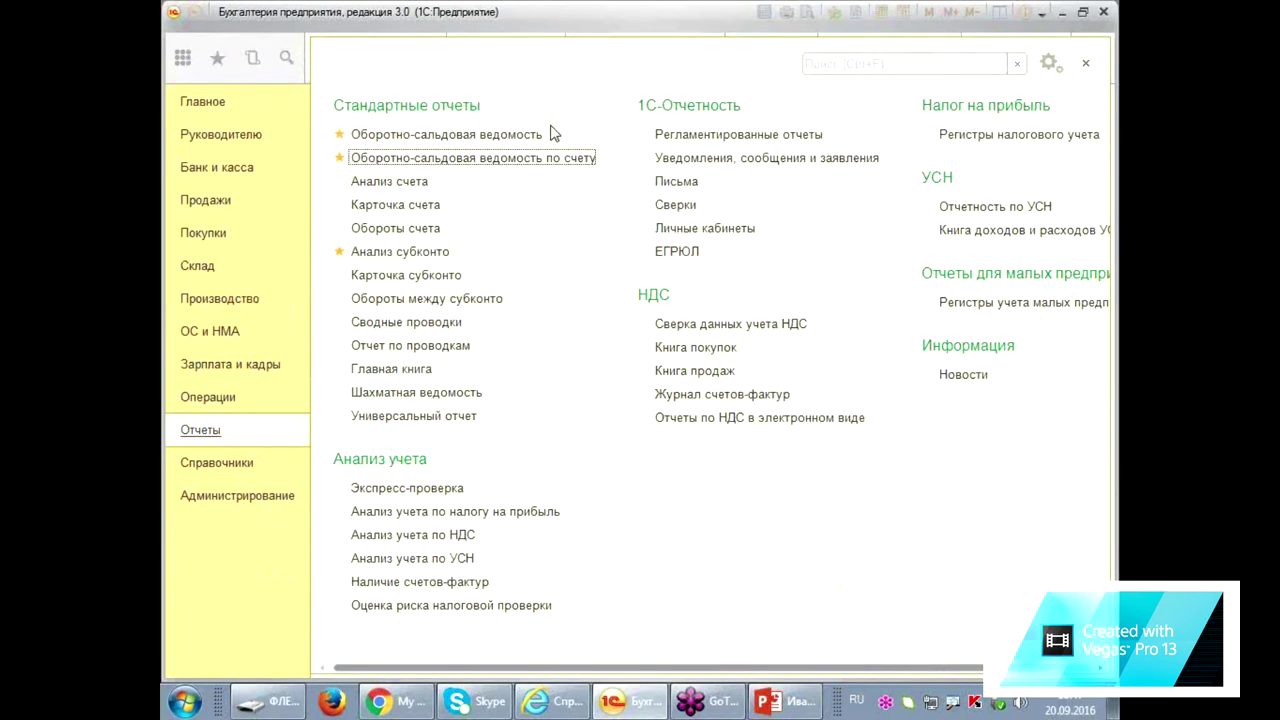
left_click(400, 251)
left_click(698, 155)
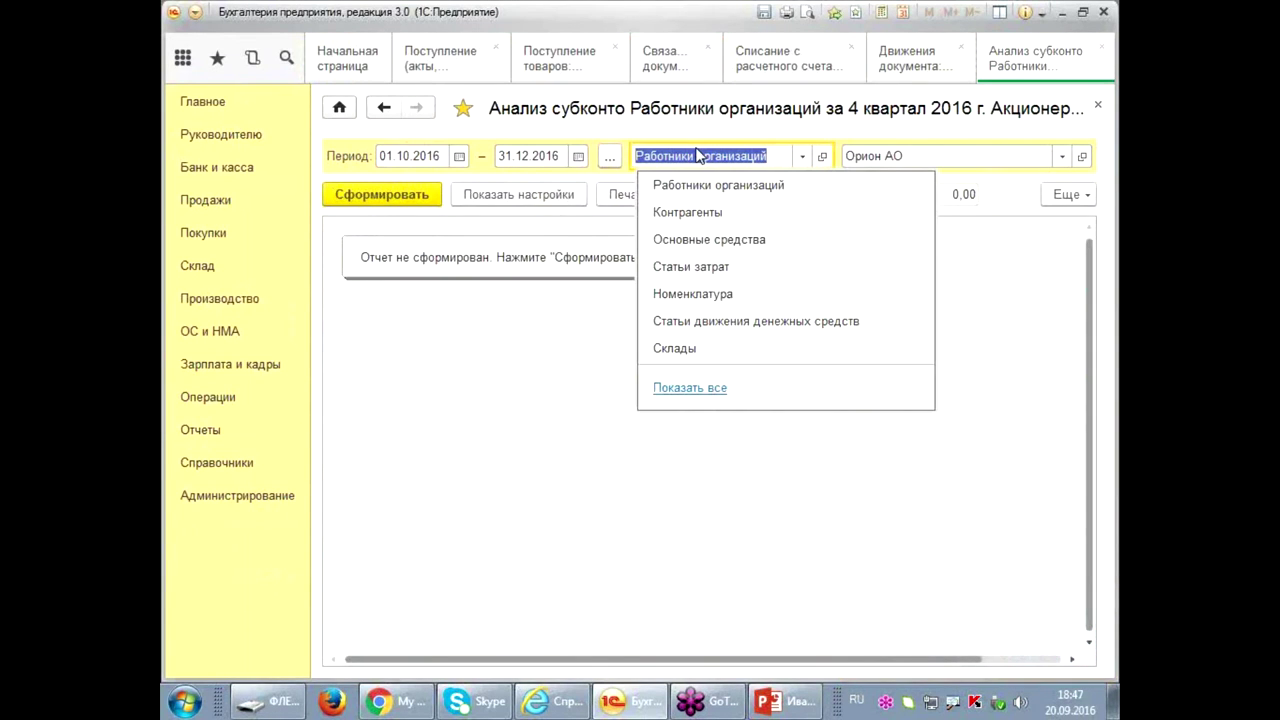
left_click(690, 212)
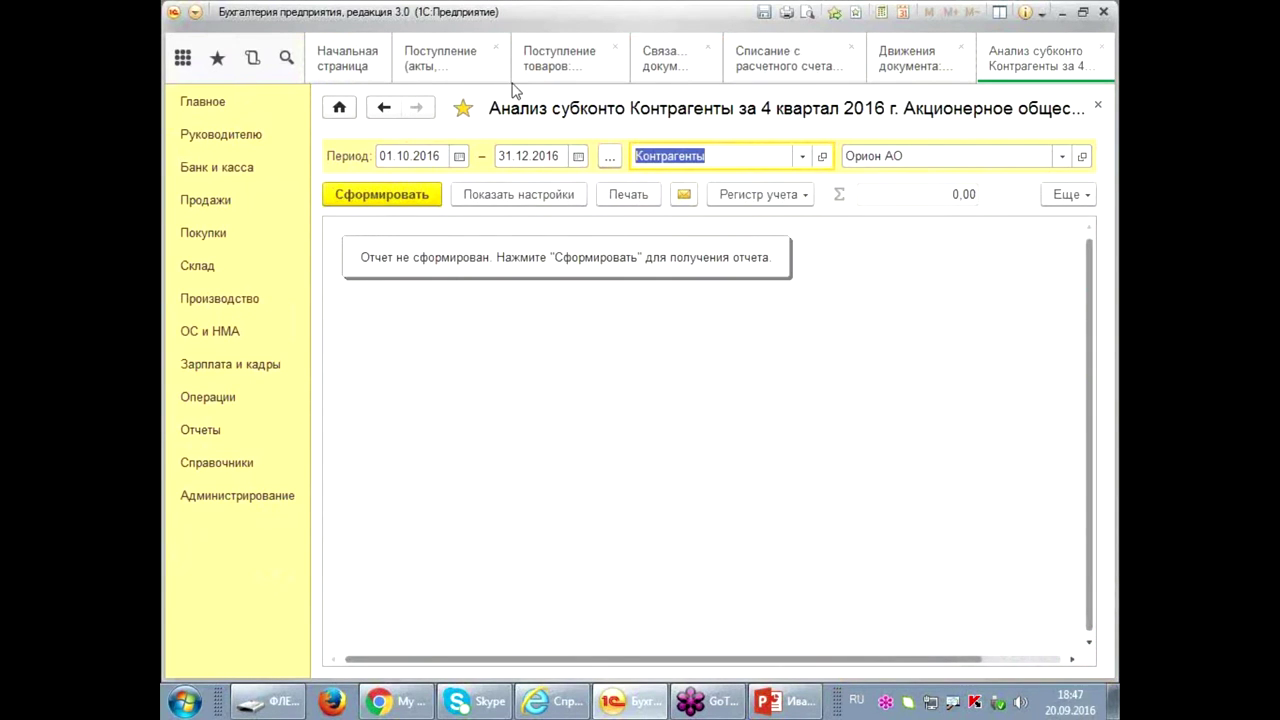
left_click(609, 156)
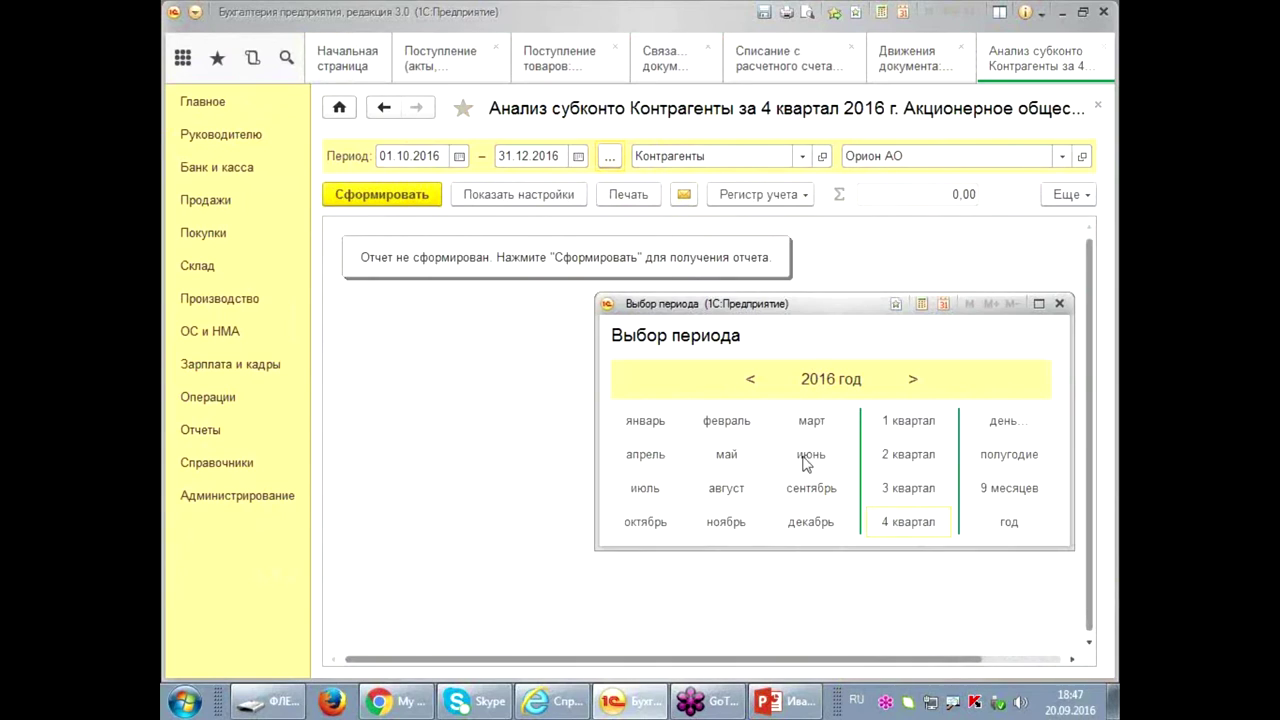
left_click(815, 488)
left_click(371, 194)
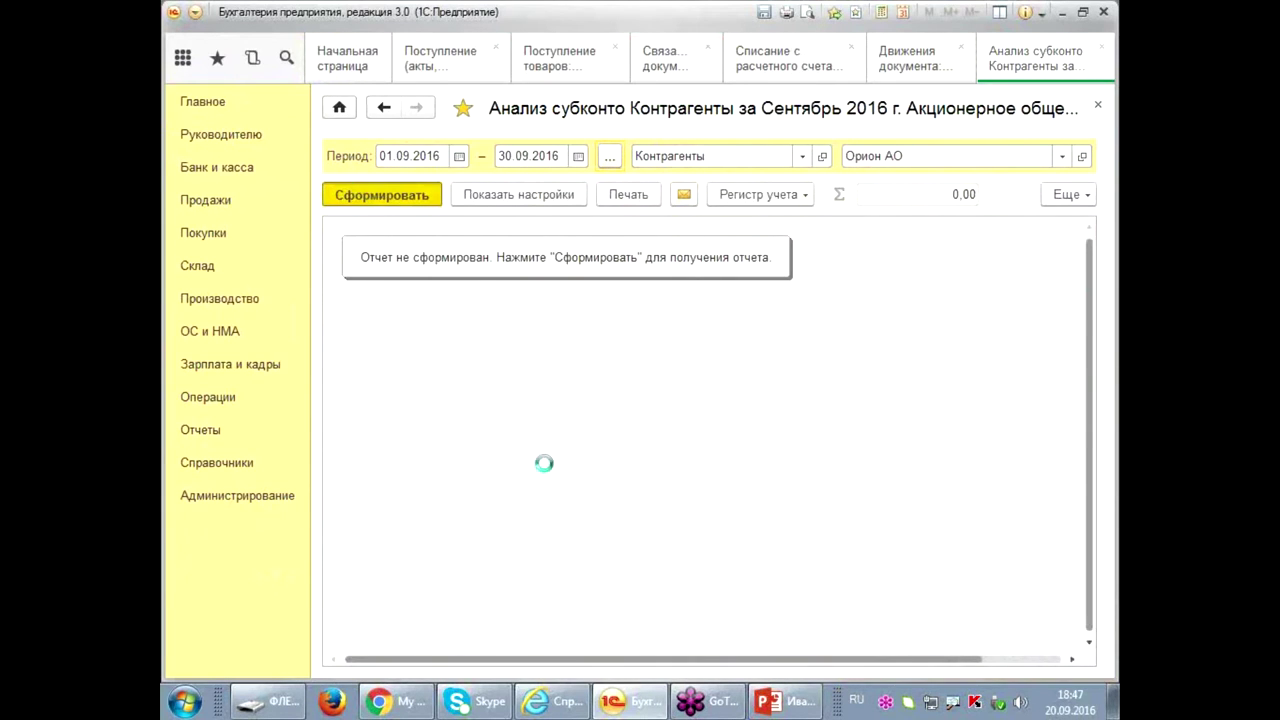
- Find СИГМА ООО in the report and examine its closing balance columns
left_click(500, 375)
scroll(530, 425, "down", 10)
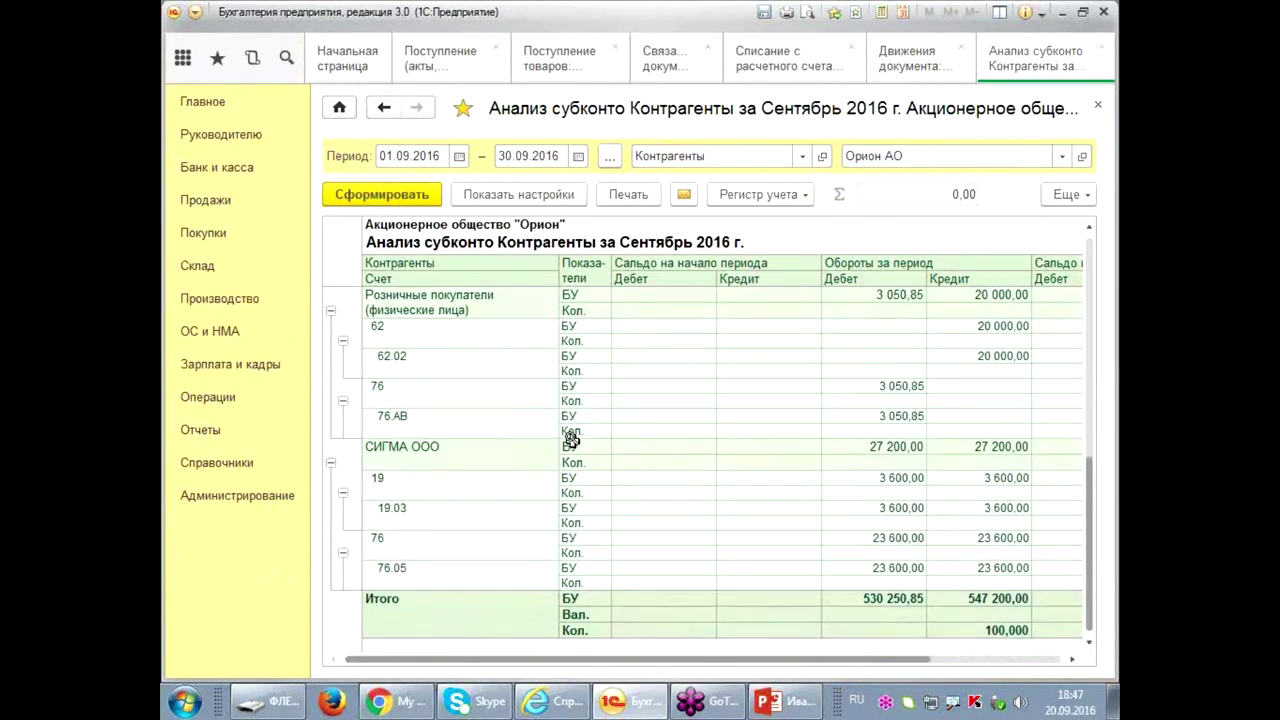
scroll(575, 443, "up", 3)
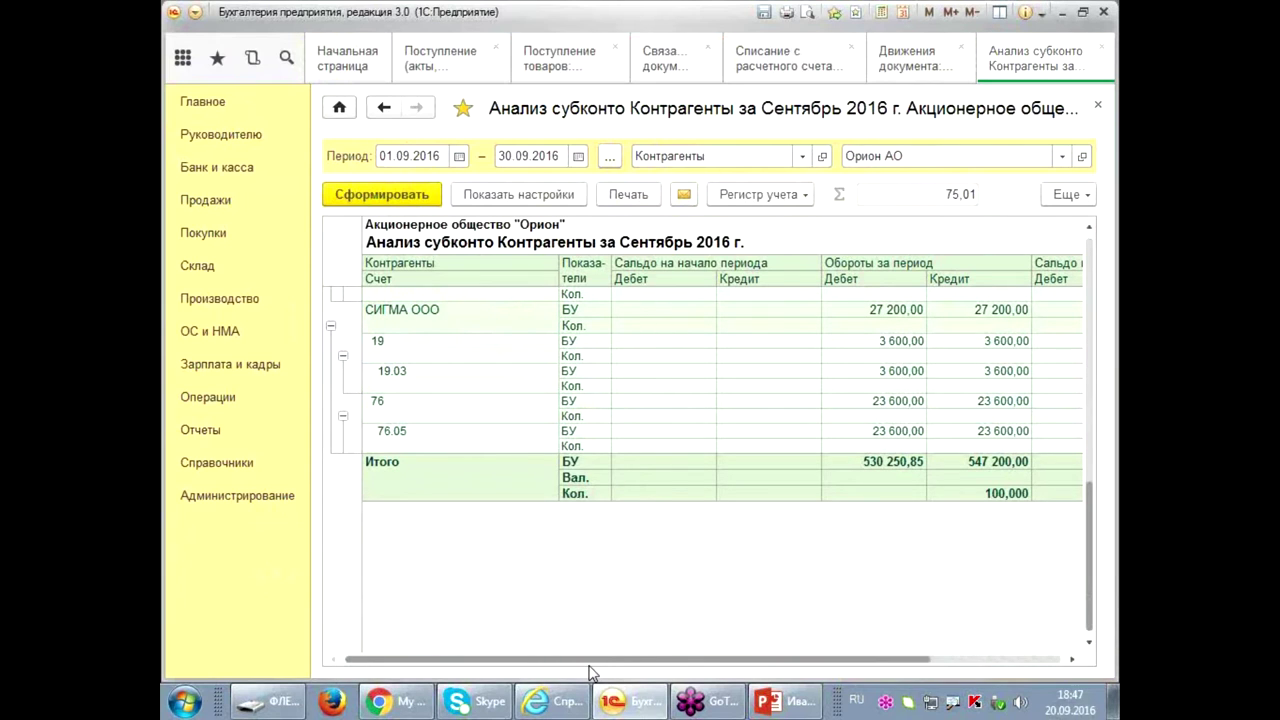
left_click_drag(584, 662, 723, 651)
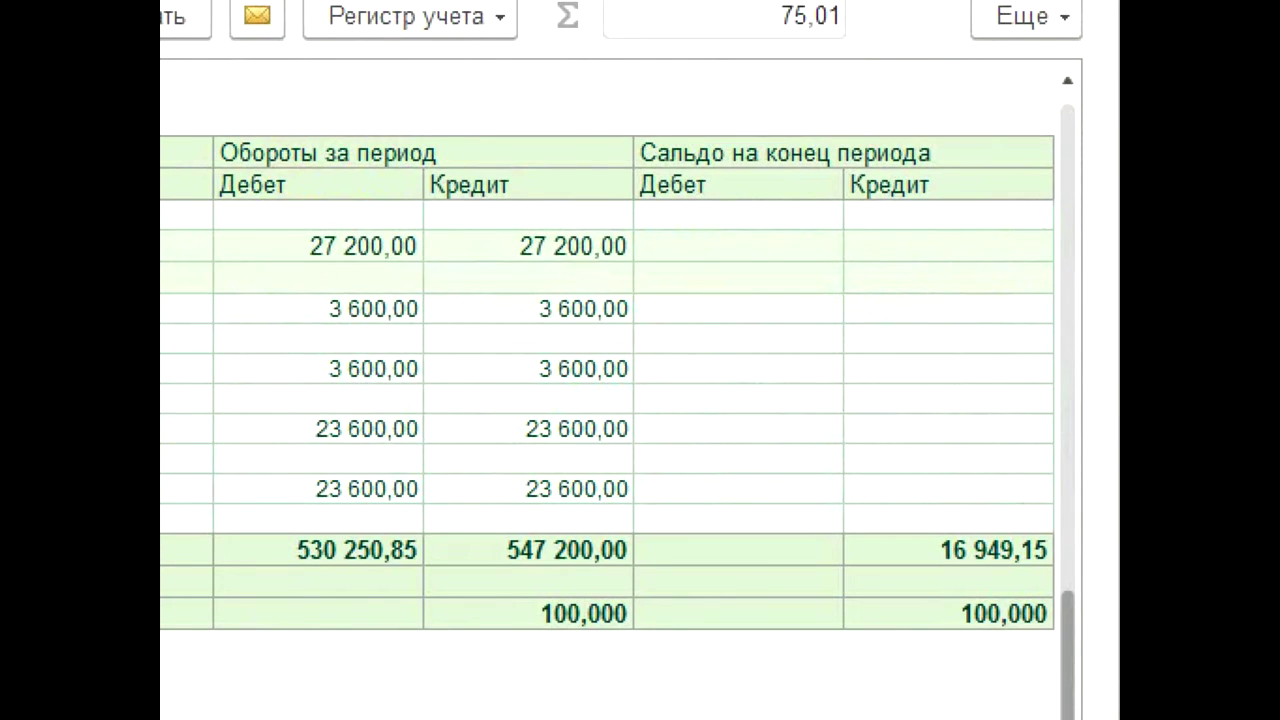
left_click_drag(880, 258, 900, 256)
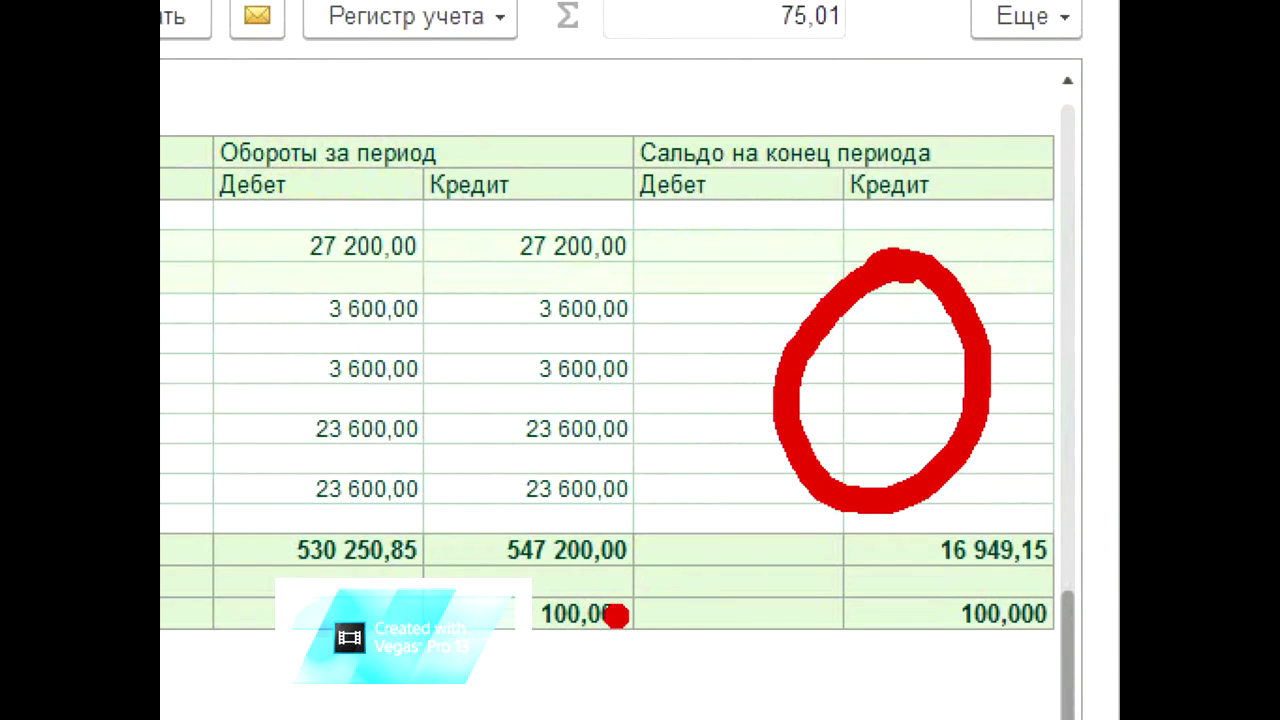
- Compare the debit and credit turnovers of СИГМА ООО on accounts 19.03 and 76.05
mouse_move(229, 288)
left_mouse_down()
mouse_move(248, 557)
mouse_move(812, 553)
mouse_move(380, 275)
mouse_move(232, 290)
left_mouse_up()
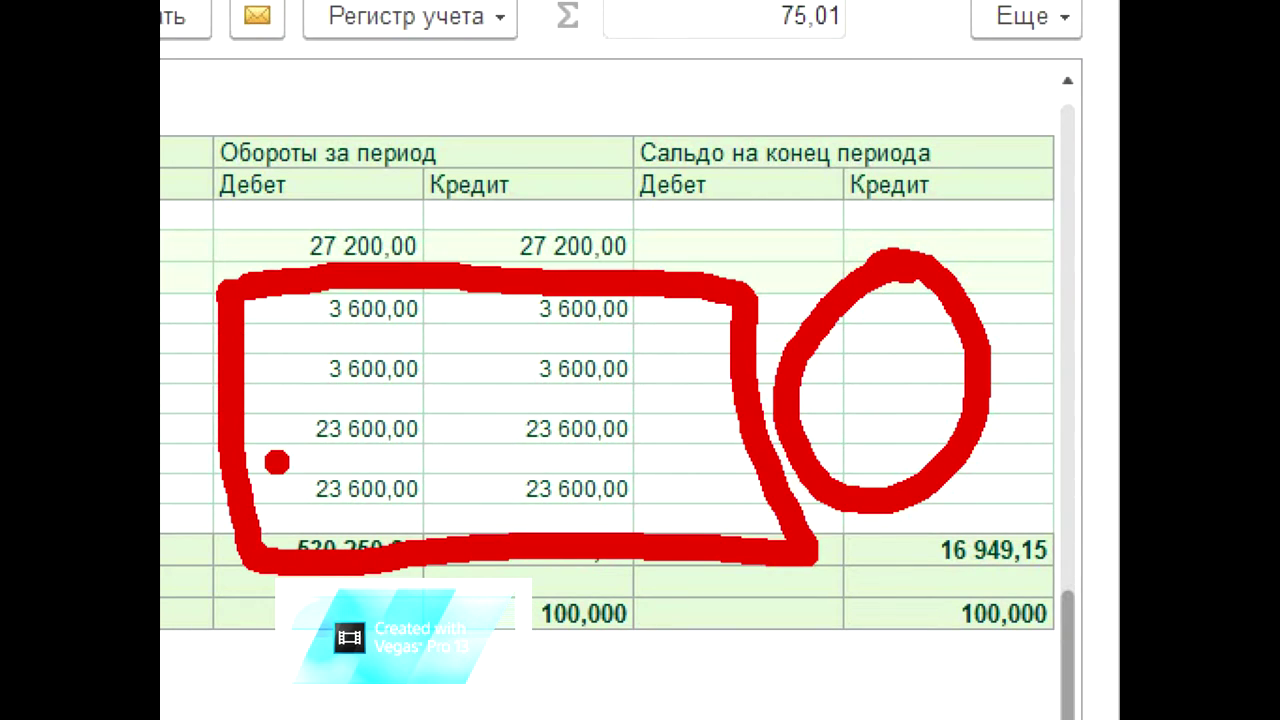
left_click_drag(294, 402, 343, 368)
mouse_move(676, 380)
left_mouse_down()
mouse_move(729, 385)
mouse_move(760, 365)
left_mouse_up()
left_click_drag(480, 392, 482, 500)
mouse_move(520, 395)
left_mouse_down()
mouse_move(720, 490)
mouse_move(515, 508)
left_mouse_up()
mouse_move(250, 372)
left_mouse_down()
mouse_move(316, 366)
mouse_move(272, 525)
mouse_move(246, 398)
left_mouse_up()
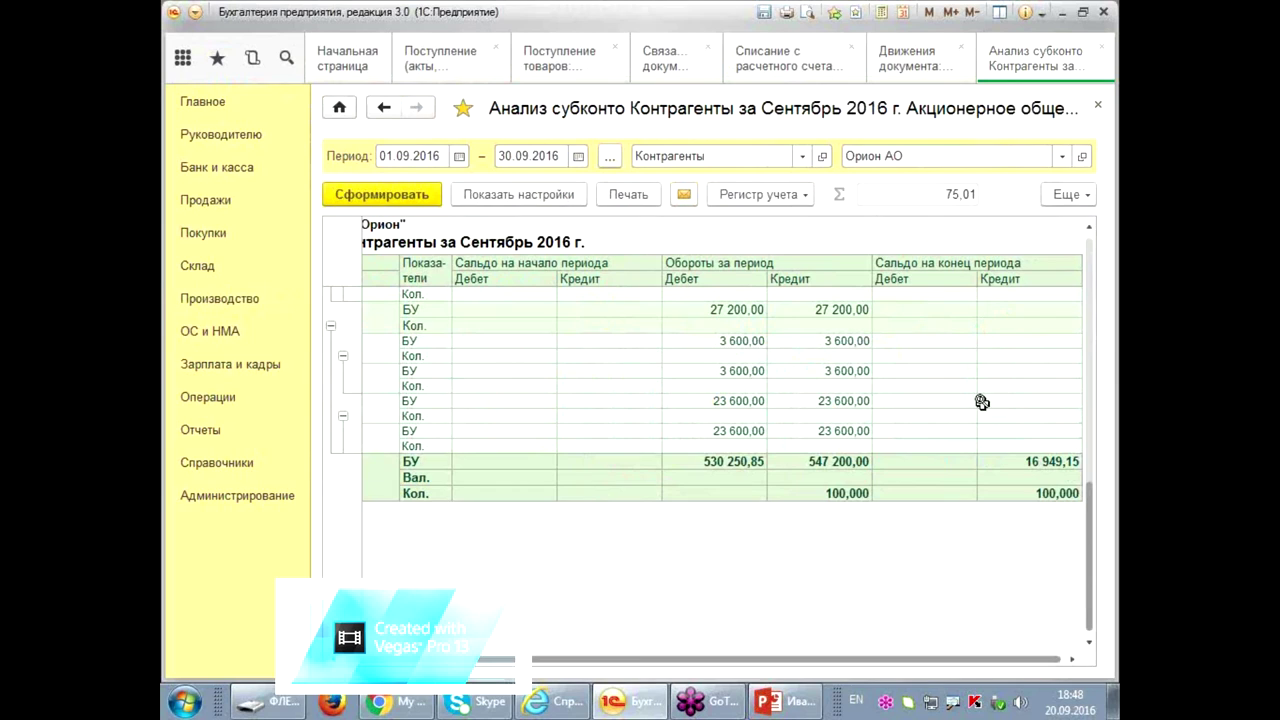
left_click(363, 352)
left_click(533, 372)
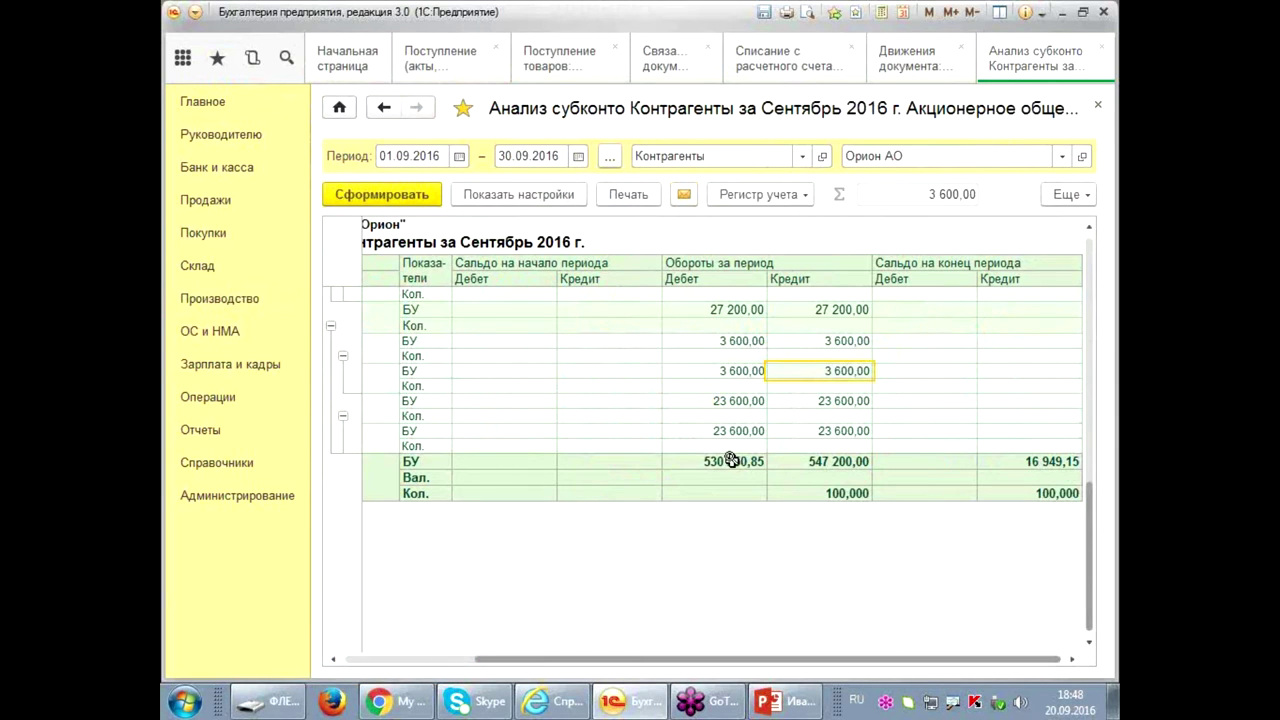
left_click(735, 404)
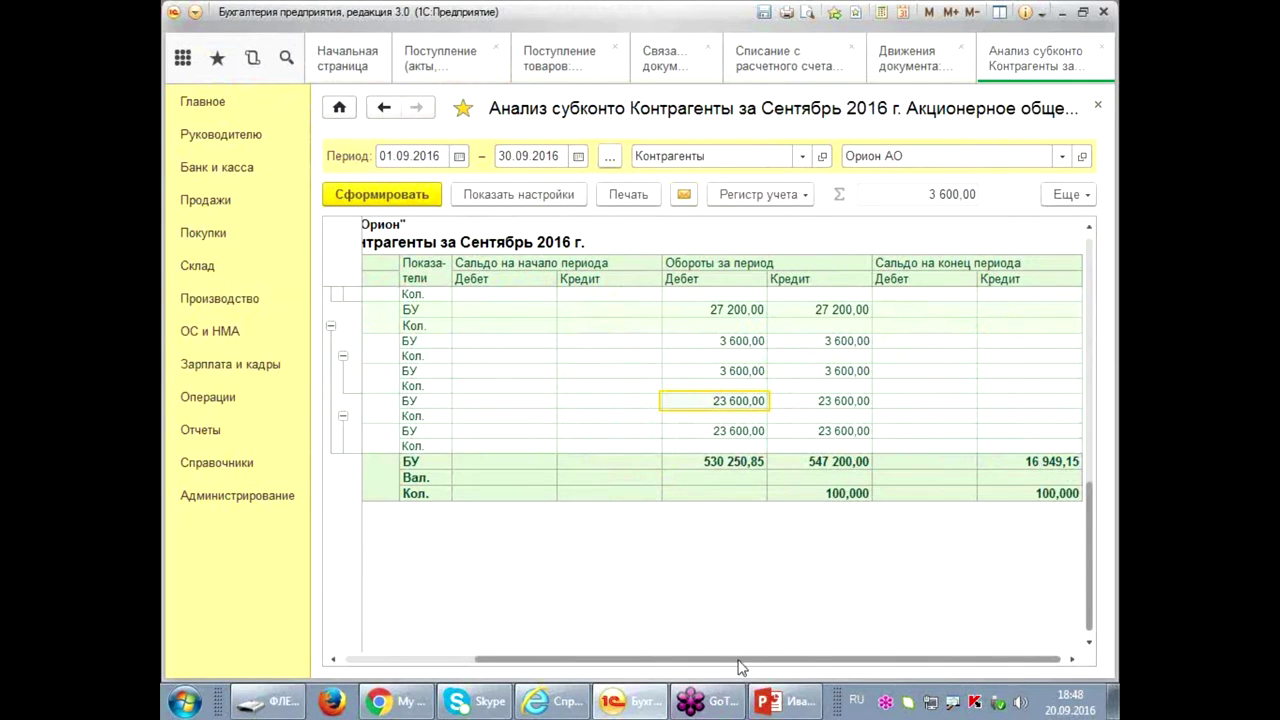
left_click_drag(737, 660, 590, 660)
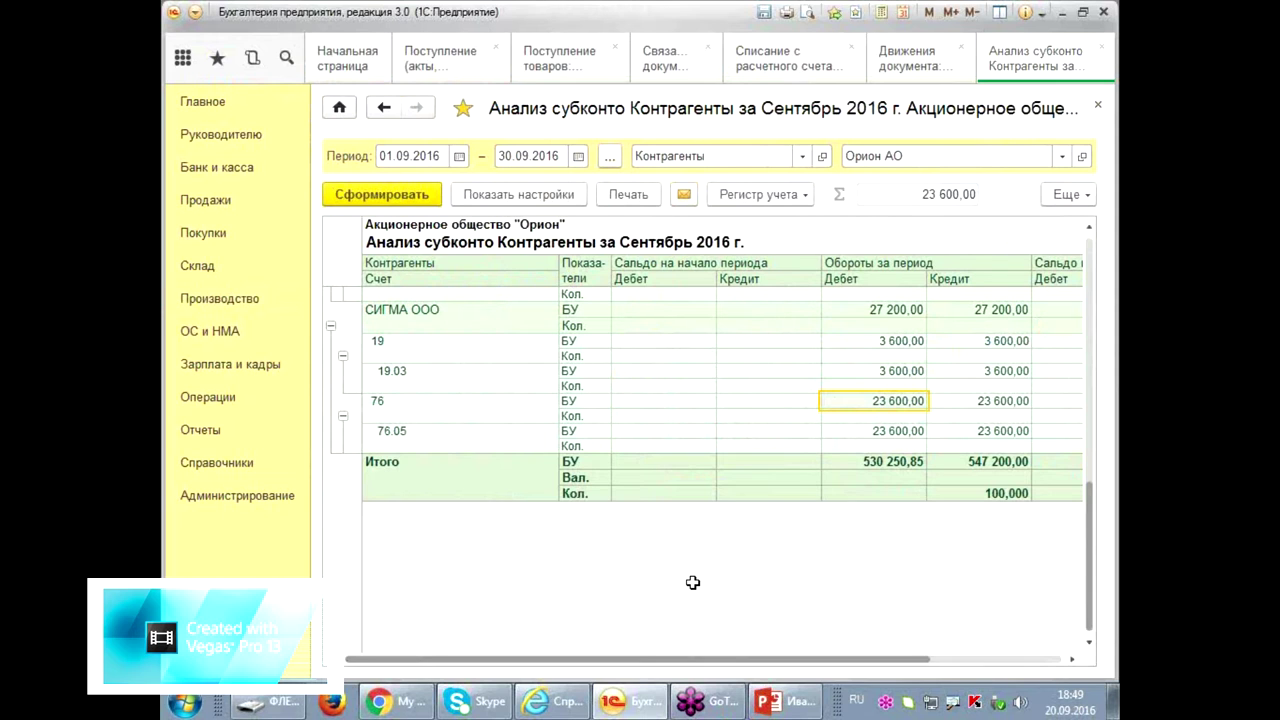
- Open the retail sales report (Отчет о розничных продажах) dated 15.09.2016 from the Продажи section
left_click(190, 204)
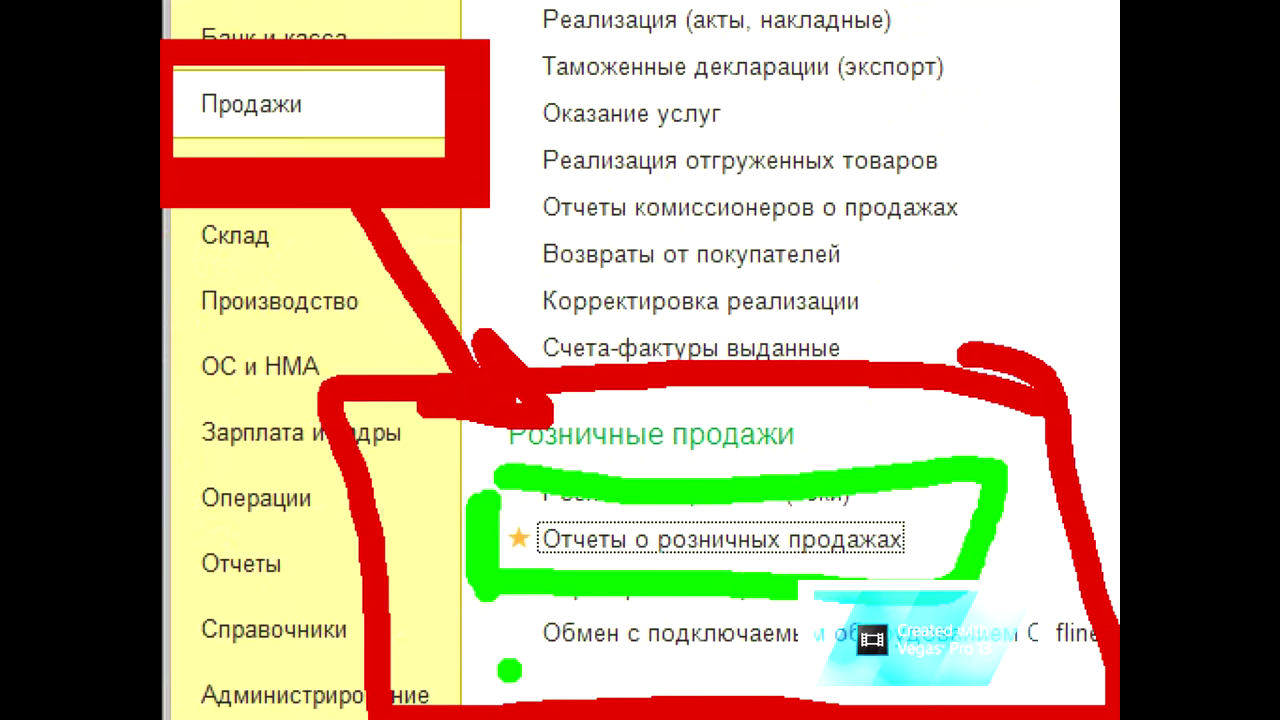
left_click(400, 418)
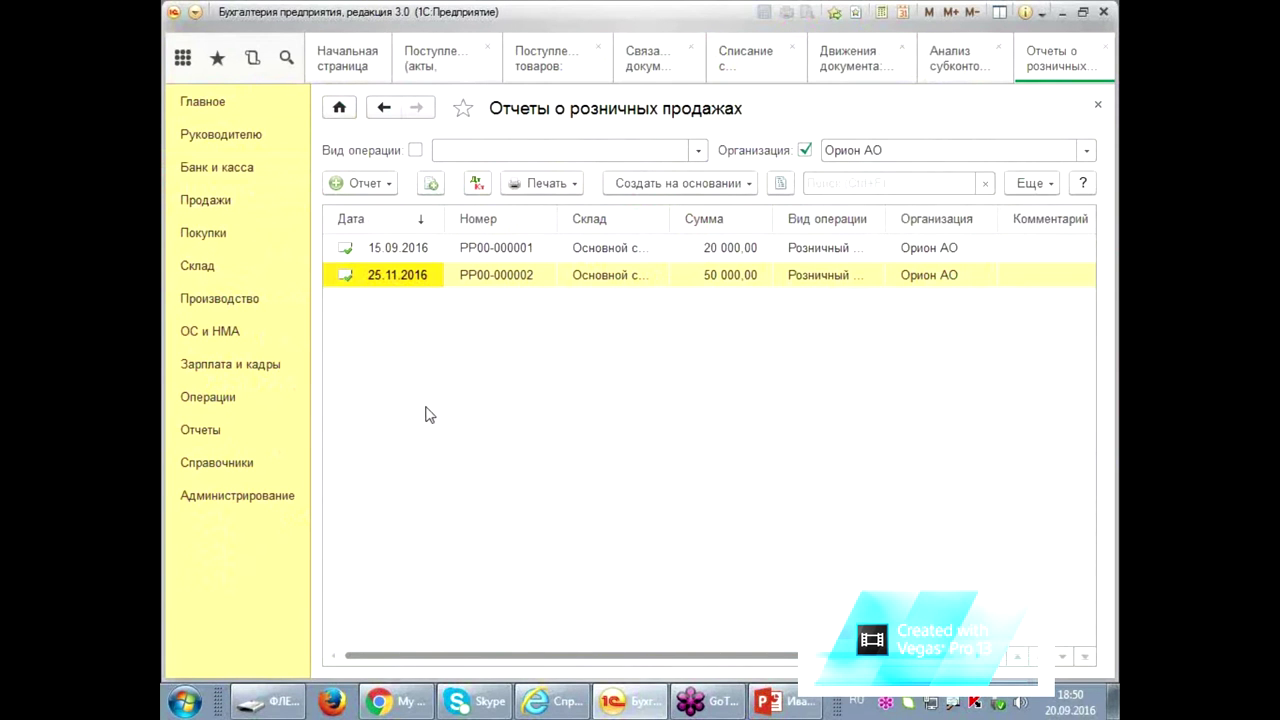
left_click(624, 253)
double_click(626, 255)
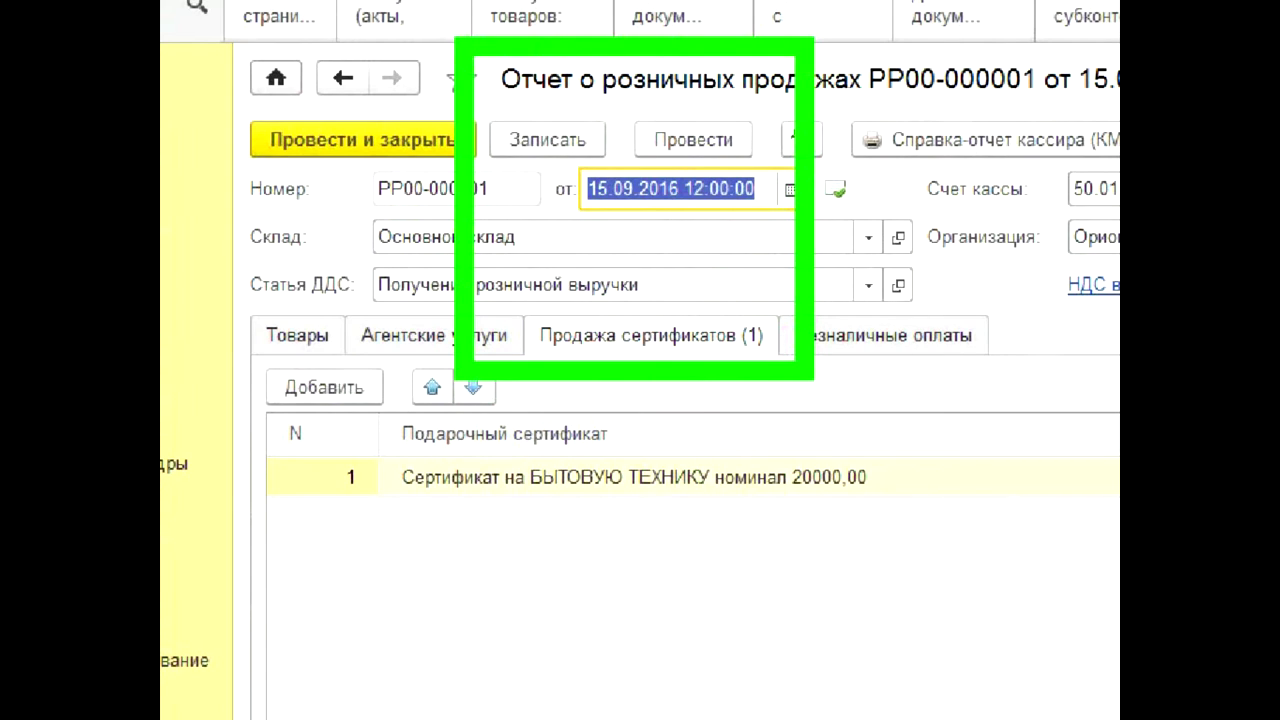
- Examine the heading of the retail sales report and its certificate sales section (Продажа сертификатов)
left_click_drag(518, 112, 978, 100)
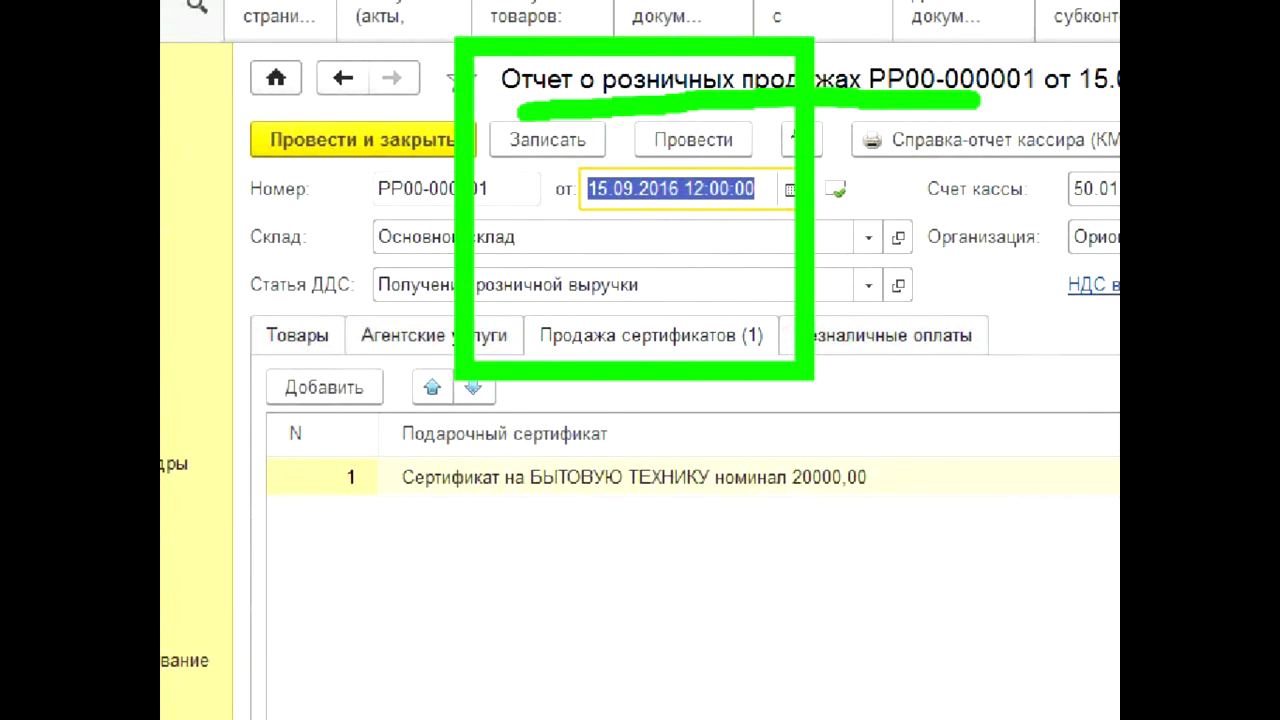
mouse_move(514, 303)
left_mouse_down()
mouse_move(506, 288)
mouse_move(645, 296)
left_mouse_up()
left_click_drag(790, 298, 785, 378)
left_click_drag(645, 297, 788, 299)
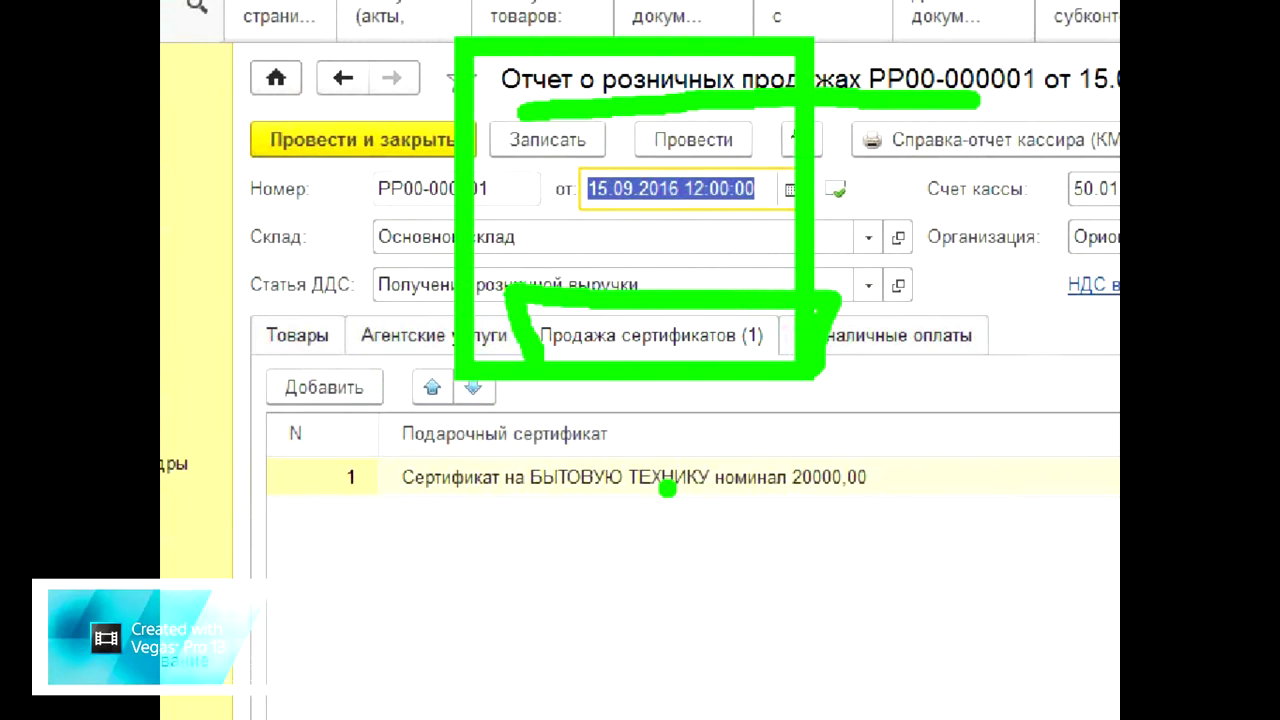
key("Escape")
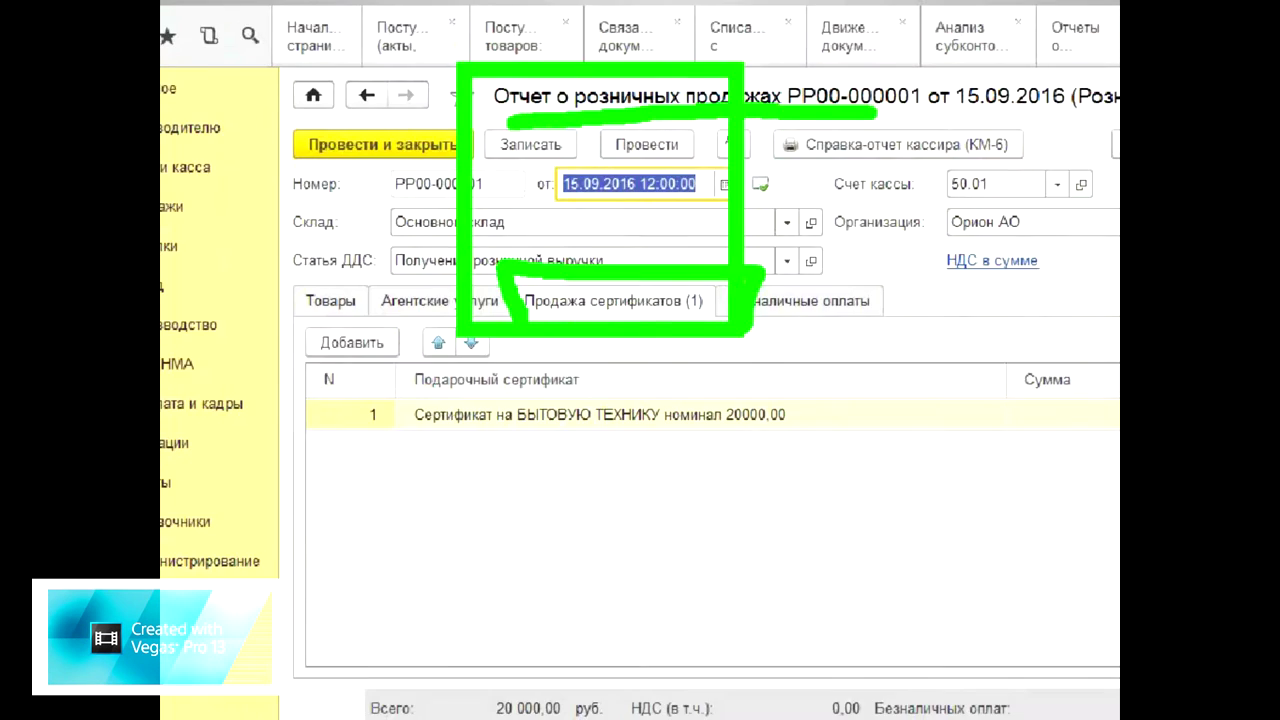
- Review which other sections the retail sales report offers, namely Товары and Безналичные оплаты
key("ctrl+1")
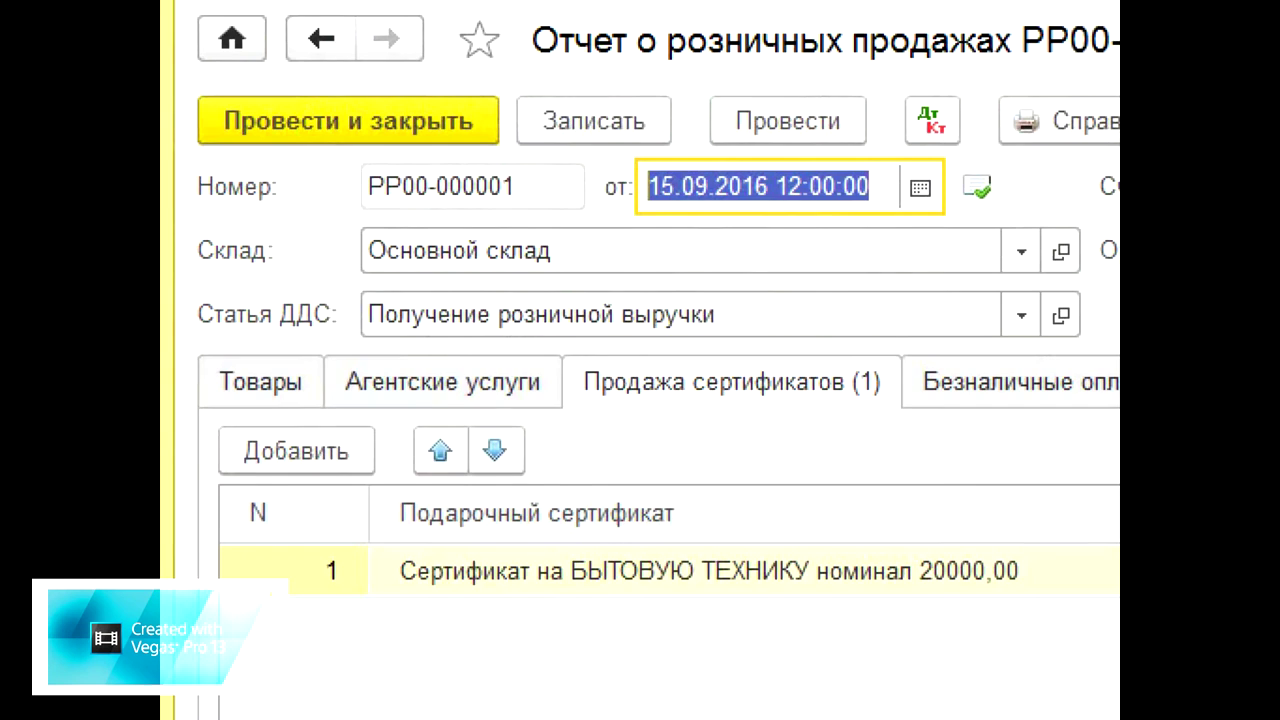
key("r")
left_click_drag(251, 292, 378, 372)
left_click_drag(787, 292, 1017, 374)
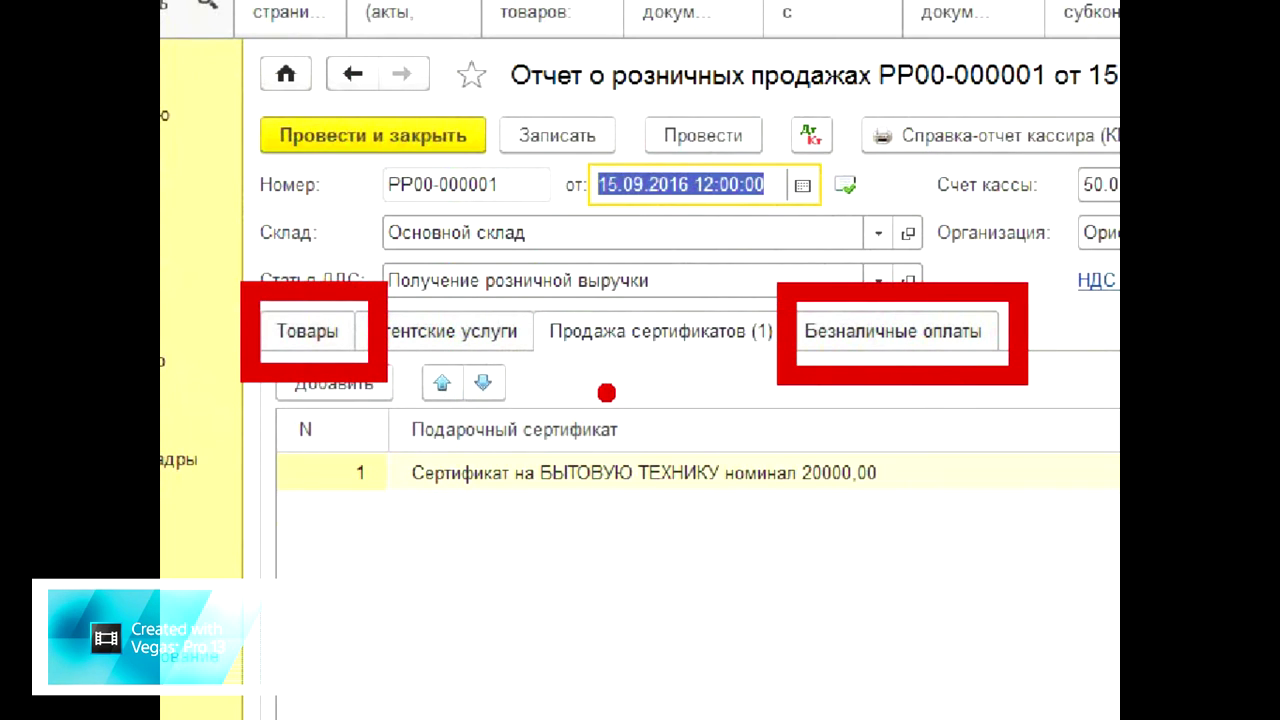
left_click_drag(260, 232, 362, 160)
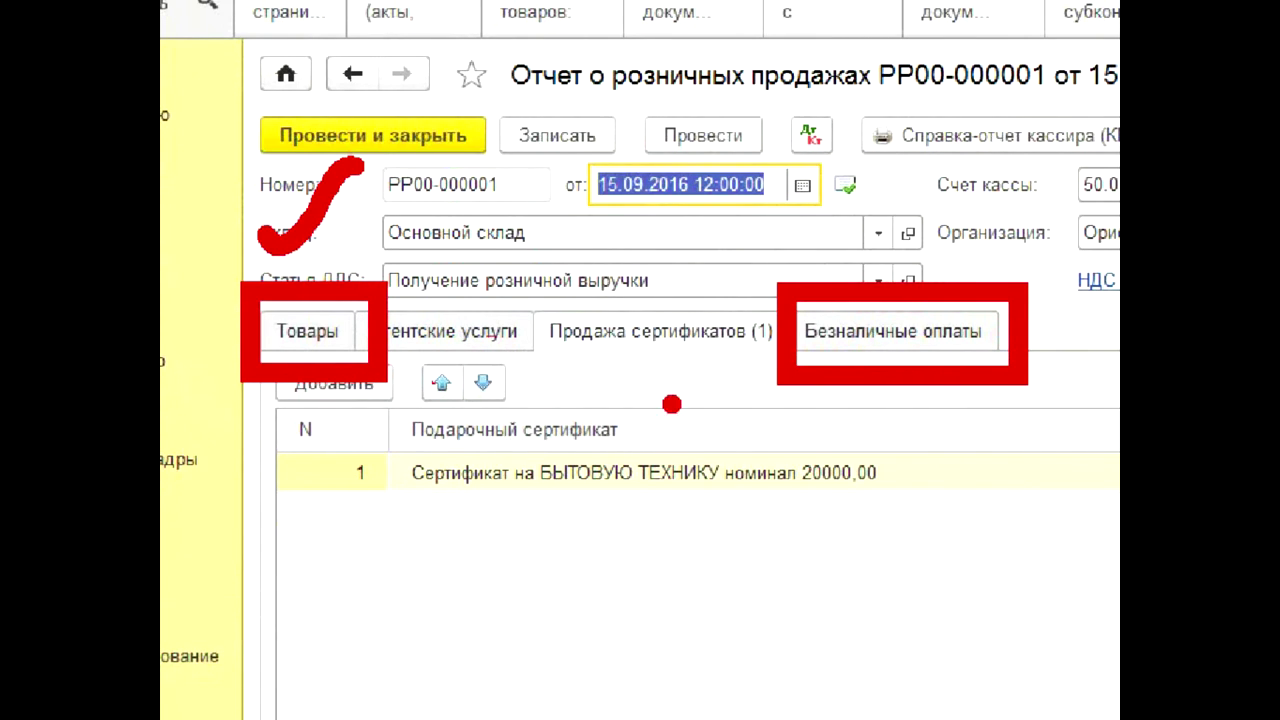
left_click_drag(888, 232, 1043, 186)
mouse_move(908, 424)
left_mouse_down()
mouse_move(938, 458)
mouse_move(1013, 398)
left_mouse_up()
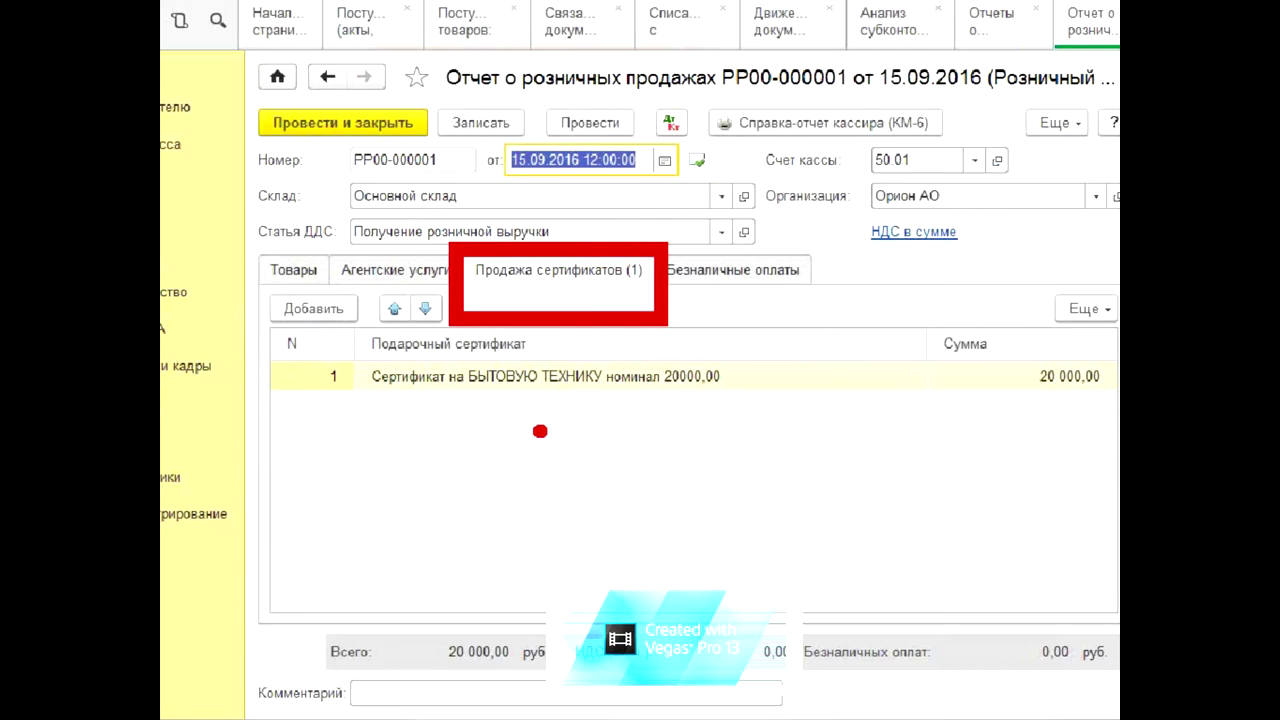
- Examine the gift certificate row of the sales report and open the card of that certificate
mouse_move(349, 388)
left_mouse_down()
mouse_move(590, 428)
mouse_move(850, 405)
left_mouse_up()
left_click(840, 376)
left_click(891, 376)
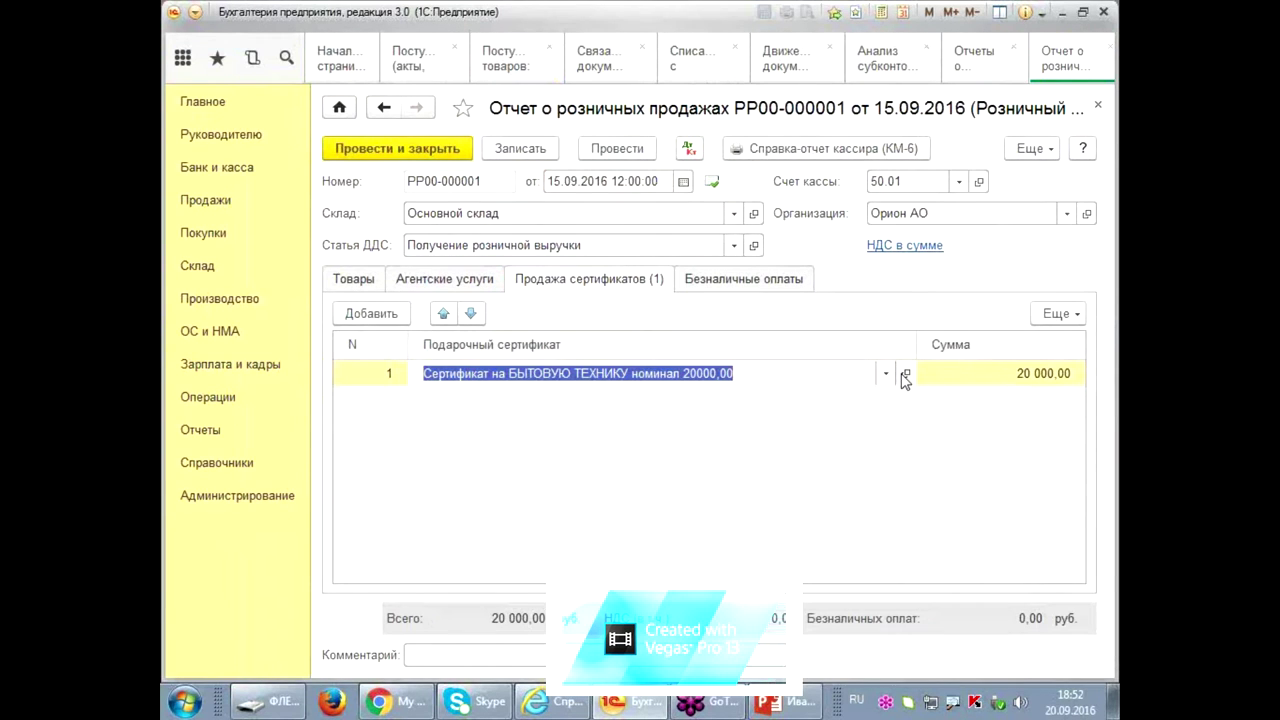
left_click(905, 375)
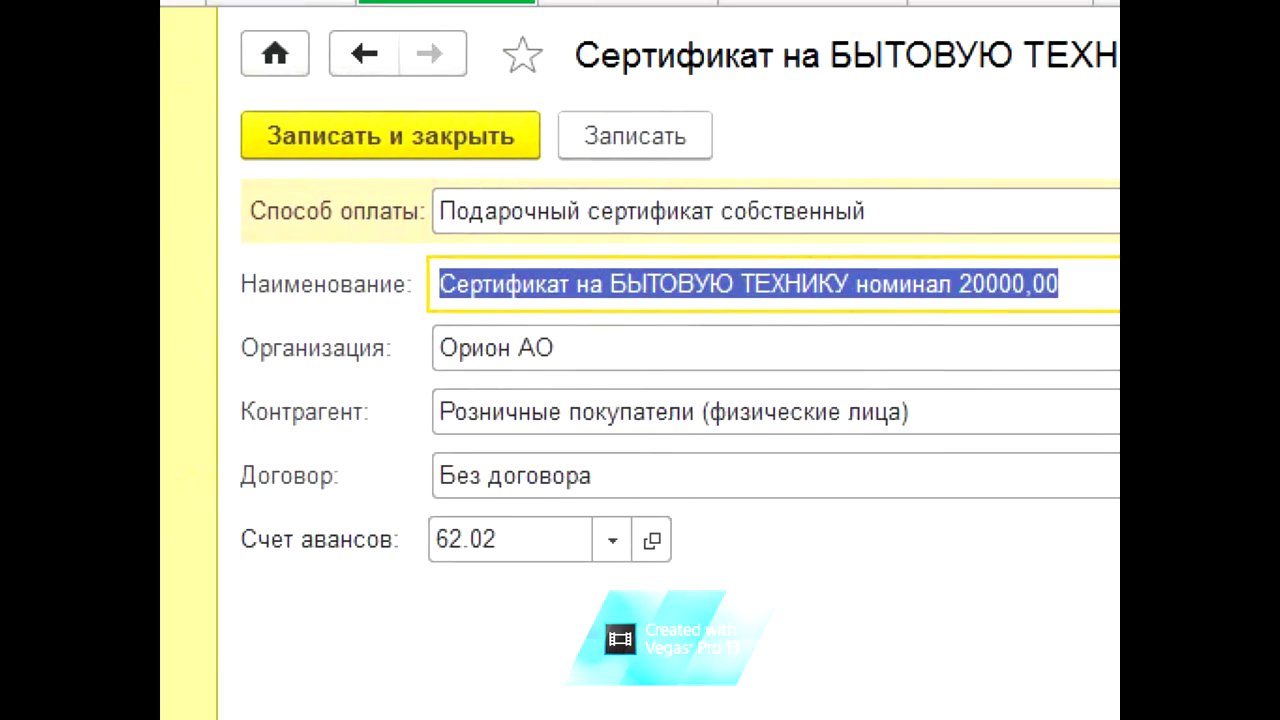
- Display the payment method options (Способ оплаты) of the certificate and choose Подарочный сертификат собственный
left_click_drag(180, 203, 419, 256)
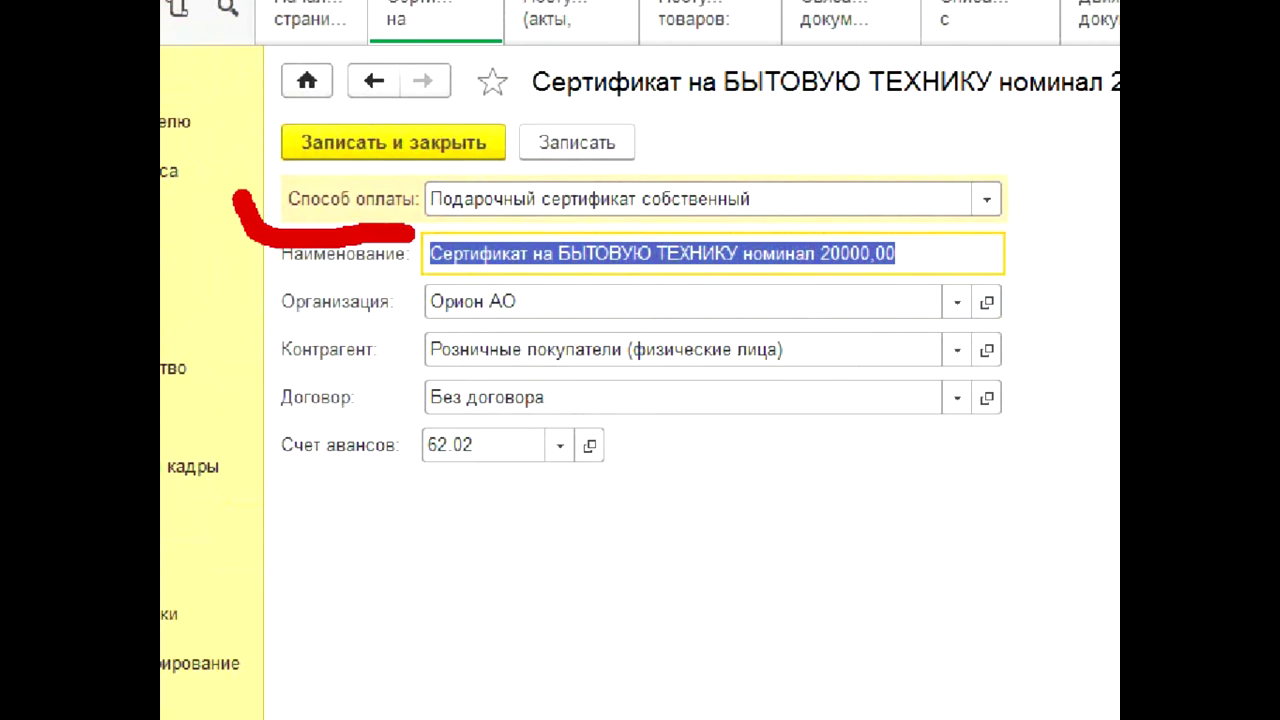
mouse_move(1010, 148)
left_mouse_down()
mouse_move(960, 255)
mouse_move(1070, 160)
left_mouse_up()
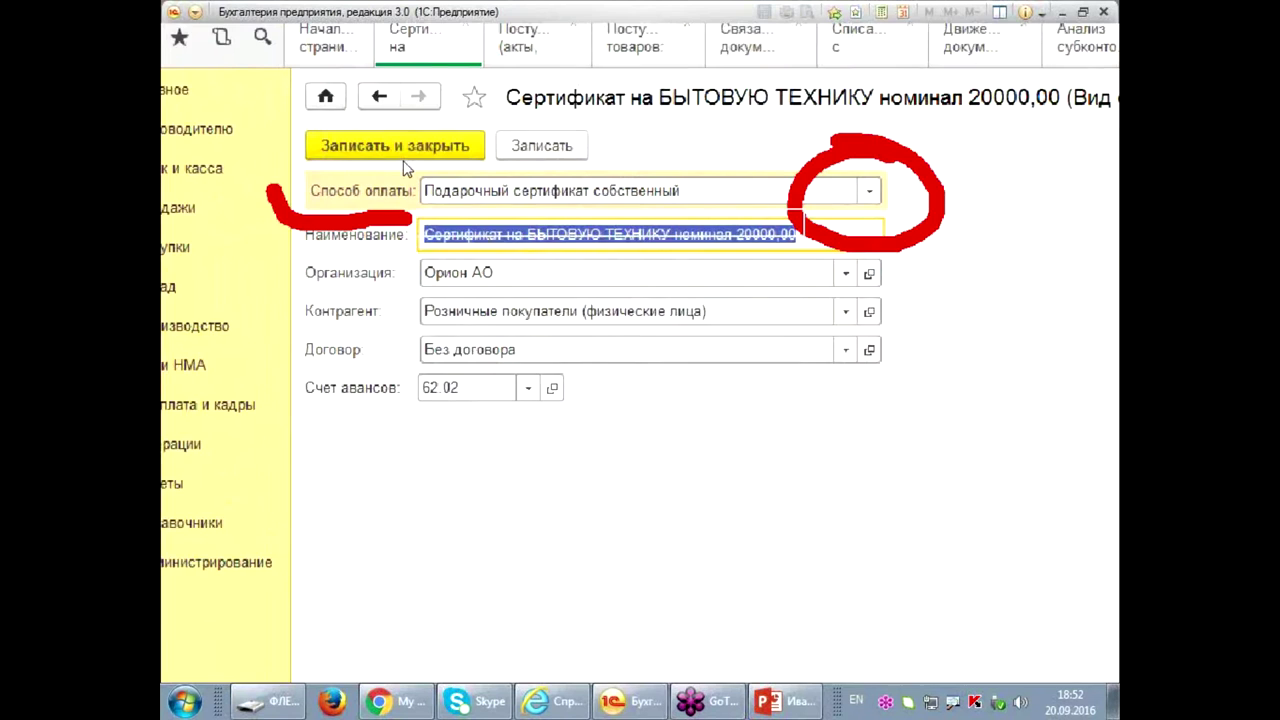
left_click(986, 199)
key("alt+shift")
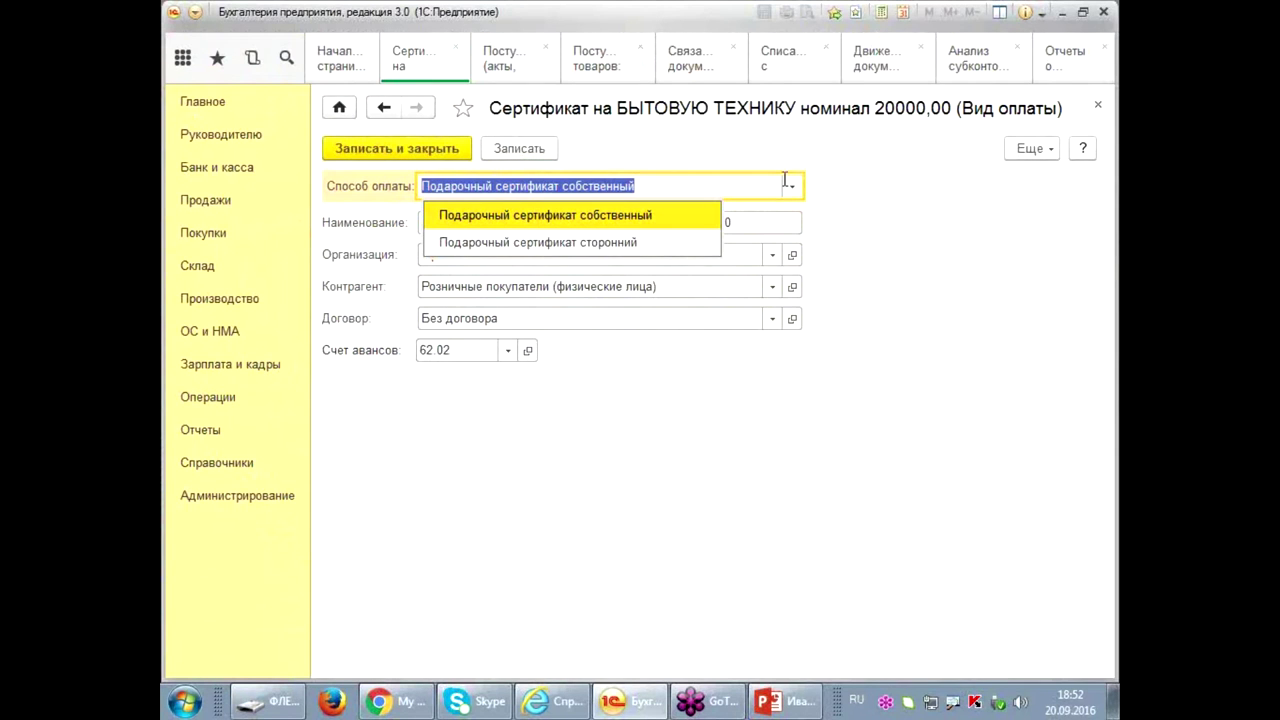
left_click(670, 222)
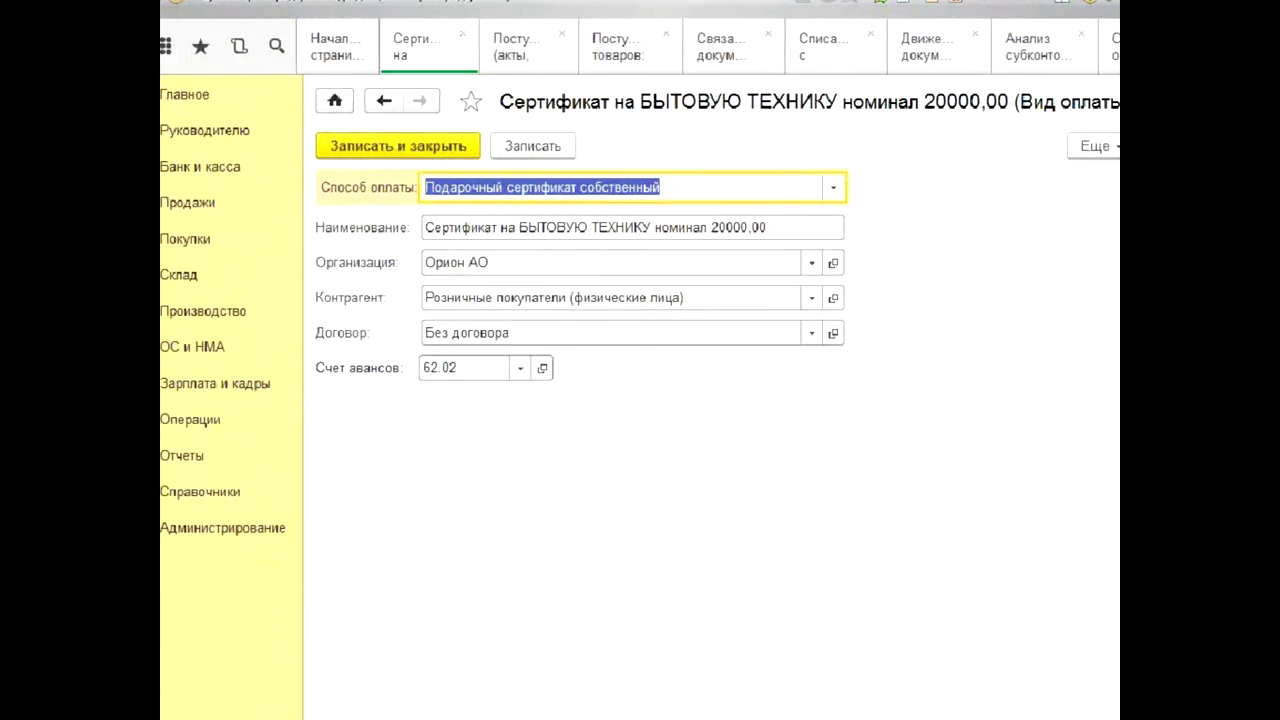
- Review the certificate's payment method, name, organization and counterparty fields
mouse_move(402, 130)
left_mouse_down()
mouse_move(405, 165)
mouse_move(684, 138)
left_mouse_up()
left_click_drag(784, 147, 880, 166)
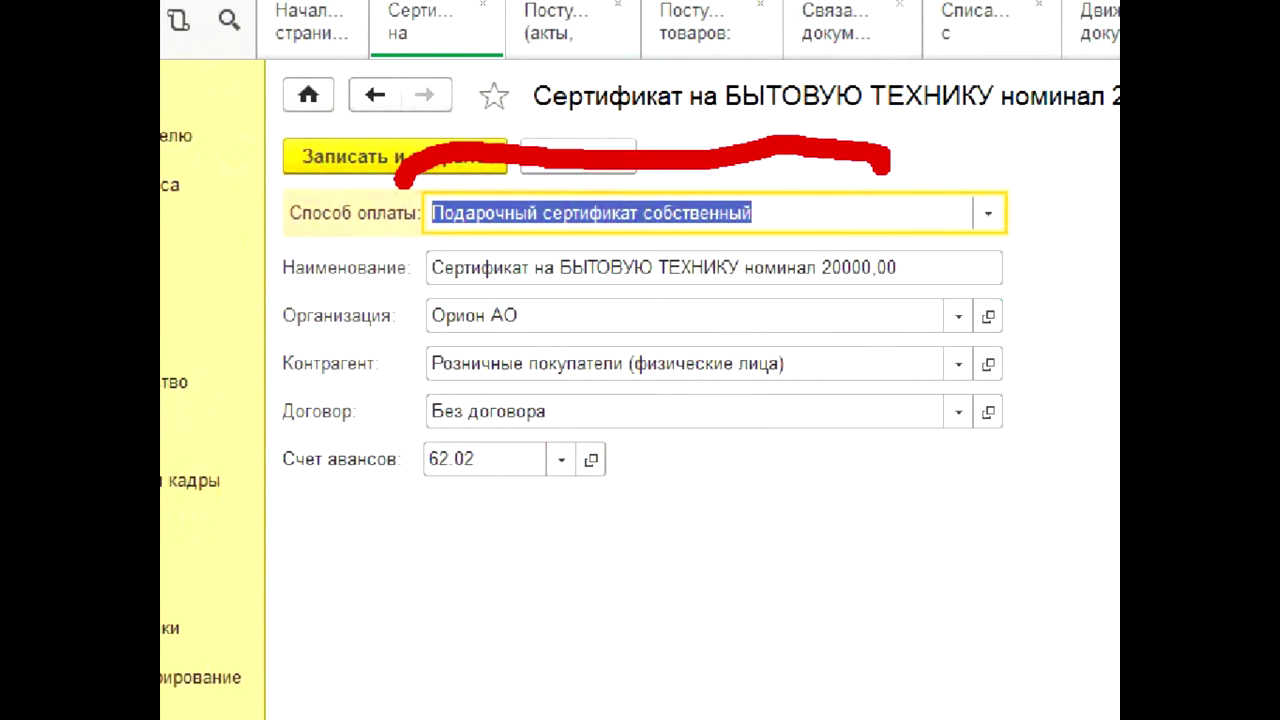
left_click_drag(588, 303, 916, 300)
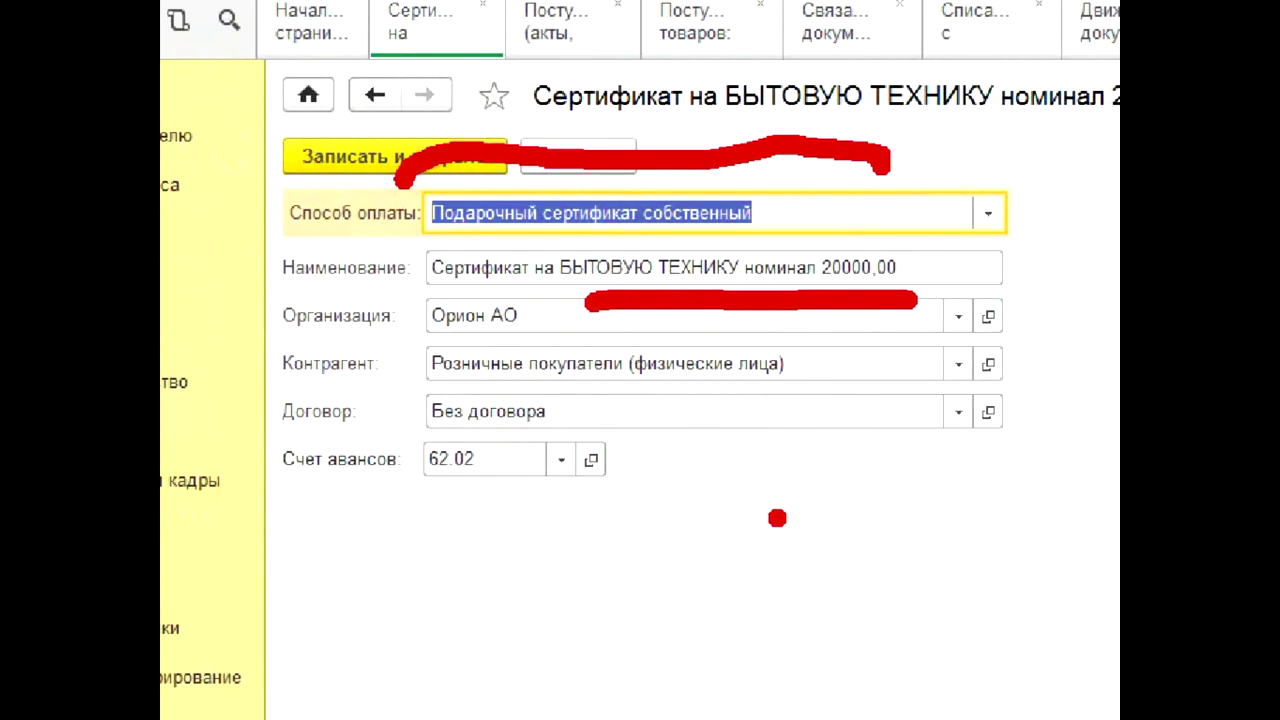
left_click_drag(443, 340, 594, 328)
mouse_move(574, 400)
left_mouse_down()
mouse_move(784, 376)
mouse_move(872, 381)
left_mouse_up()
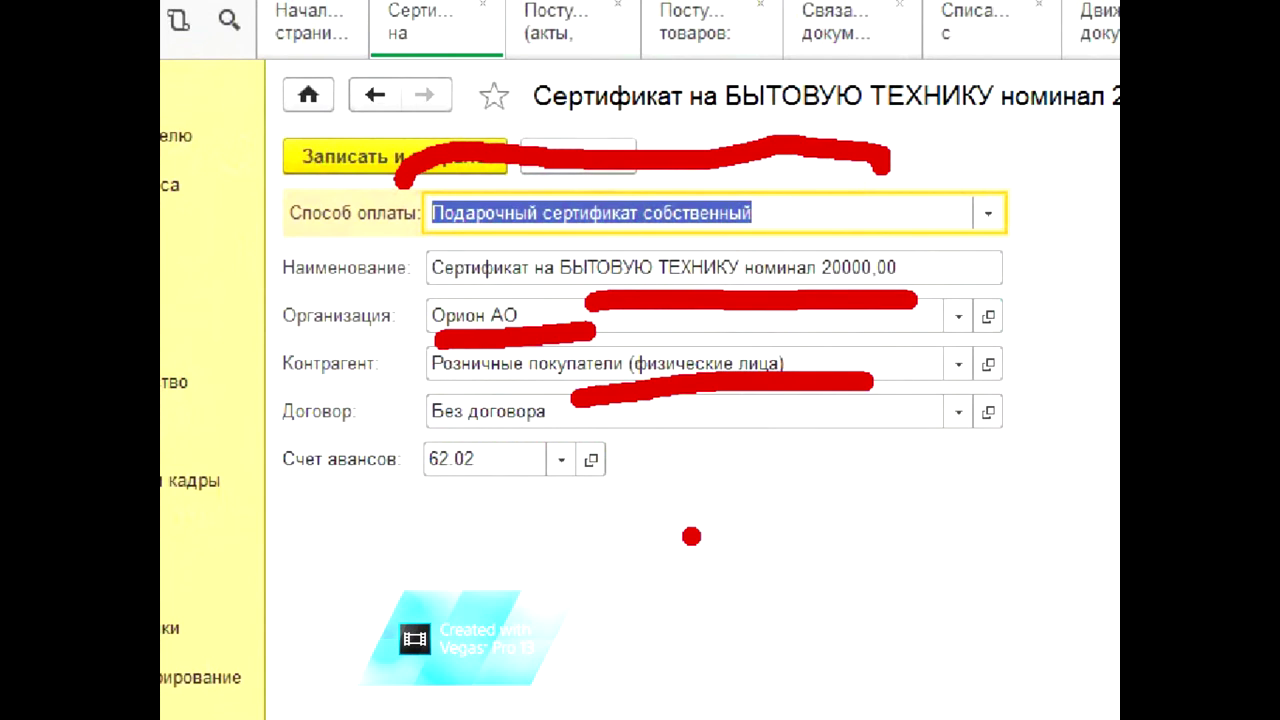
- Examine the contract and advances account (Счет авансов) of the certificate, and close its card
mouse_move(490, 435)
left_mouse_down()
mouse_move(252, 437)
mouse_move(251, 490)
mouse_move(558, 518)
mouse_move(490, 428)
left_mouse_up()
mouse_move(714, 415)
left_mouse_down()
mouse_move(663, 548)
mouse_move(650, 530)
left_mouse_up()
left_click_drag(714, 405, 745, 540)
left_click_drag(695, 495, 750, 458)
mouse_move(760, 410)
left_mouse_down()
mouse_move(745, 470)
mouse_move(800, 480)
mouse_move(775, 470)
left_mouse_up()
mouse_move(880, 450)
left_mouse_down()
mouse_move(850, 475)
mouse_move(925, 490)
left_mouse_up()
mouse_move(935, 405)
left_mouse_down()
mouse_move(915, 465)
mouse_move(960, 435)
left_mouse_up()
left_click_drag(965, 395, 955, 470)
mouse_move(1000, 385)
left_mouse_down()
mouse_move(975, 430)
mouse_move(1020, 430)
left_mouse_up()
left_click_drag(1044, 422, 1048, 426)
key("ctrl+z")
mouse_move(1055, 258)
left_mouse_down()
mouse_move(1062, 368)
mouse_move(1050, 272)
left_mouse_up()
left_click_drag(1058, 420, 1072, 408)
left_click(1024, 536)
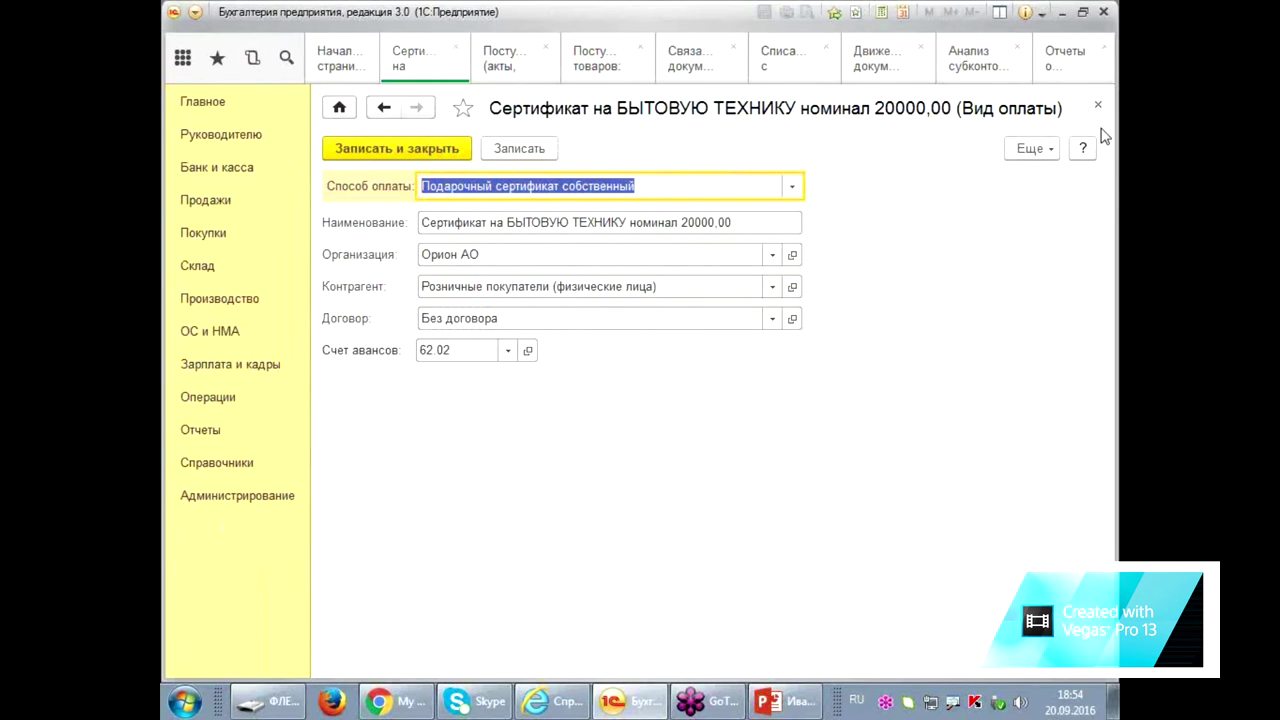
left_click(1097, 106)
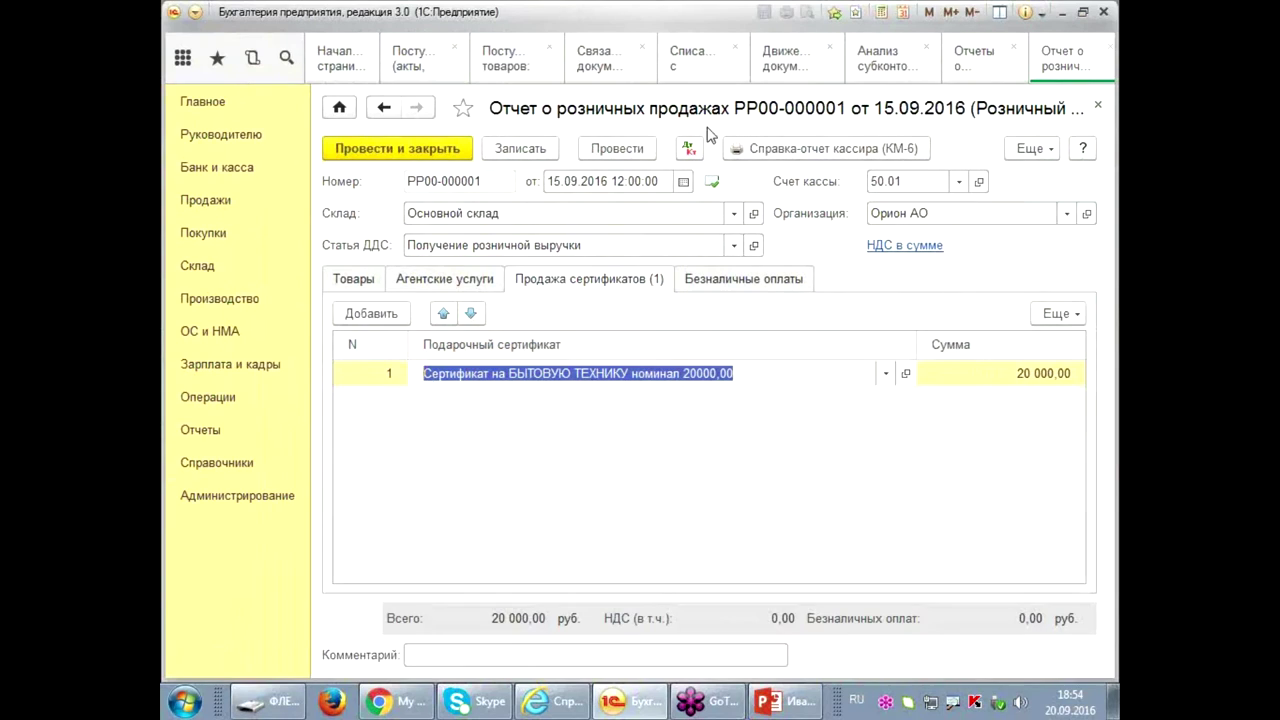
- Post the retail sales report of 15.09.2016, examine its accounting entry for the gift certificate advance, and close the movements
left_click(617, 150)
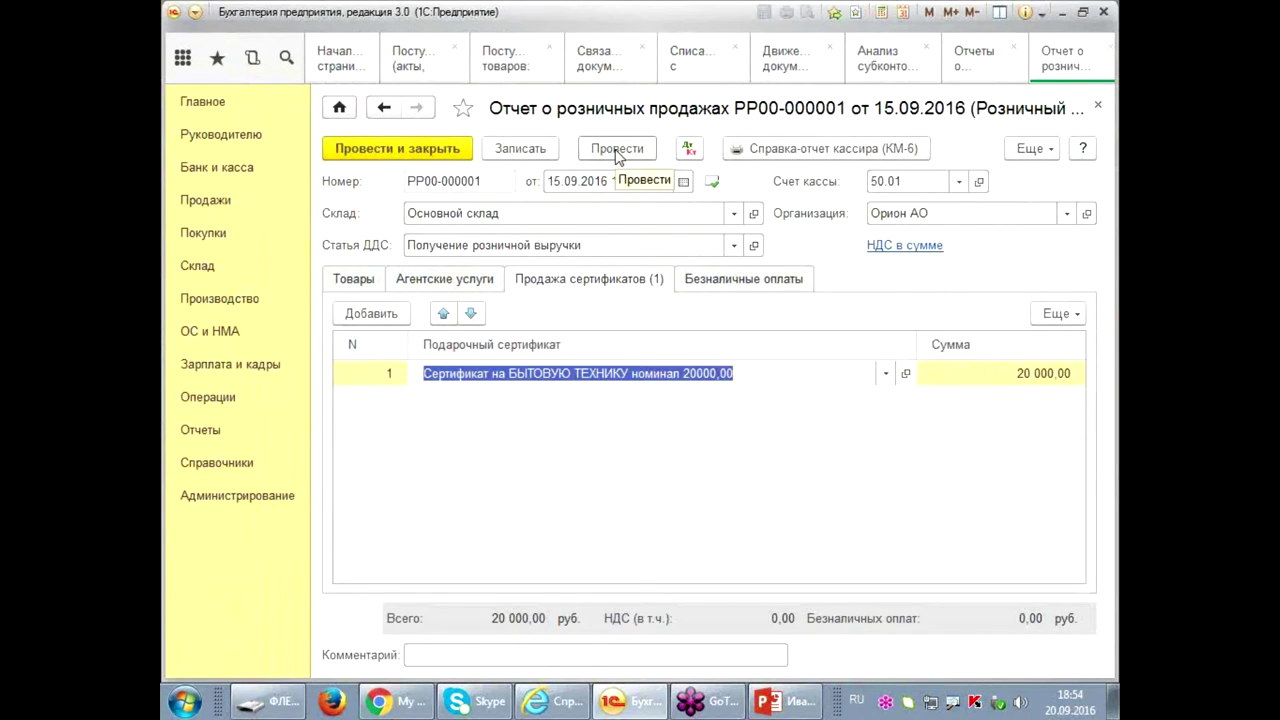
left_click(690, 149)
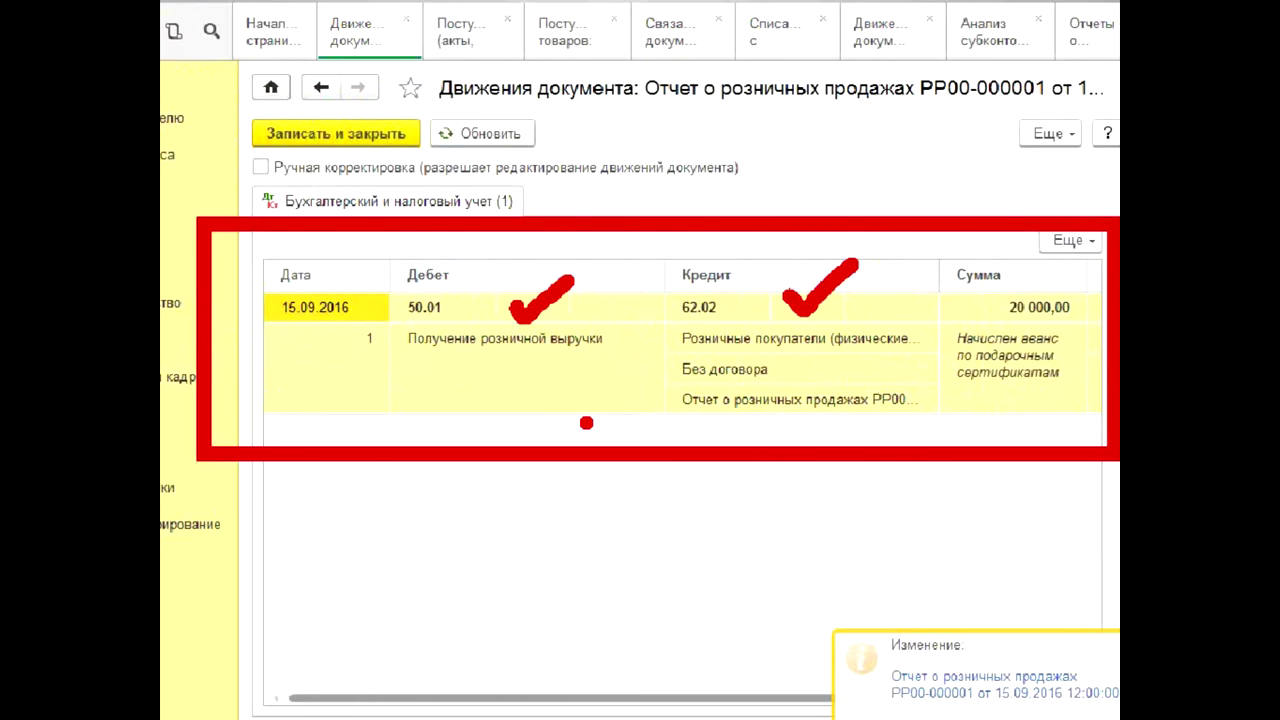
mouse_move(396, 338)
left_mouse_down()
mouse_move(394, 376)
mouse_move(652, 375)
mouse_move(640, 343)
left_mouse_up()
left_click(594, 392)
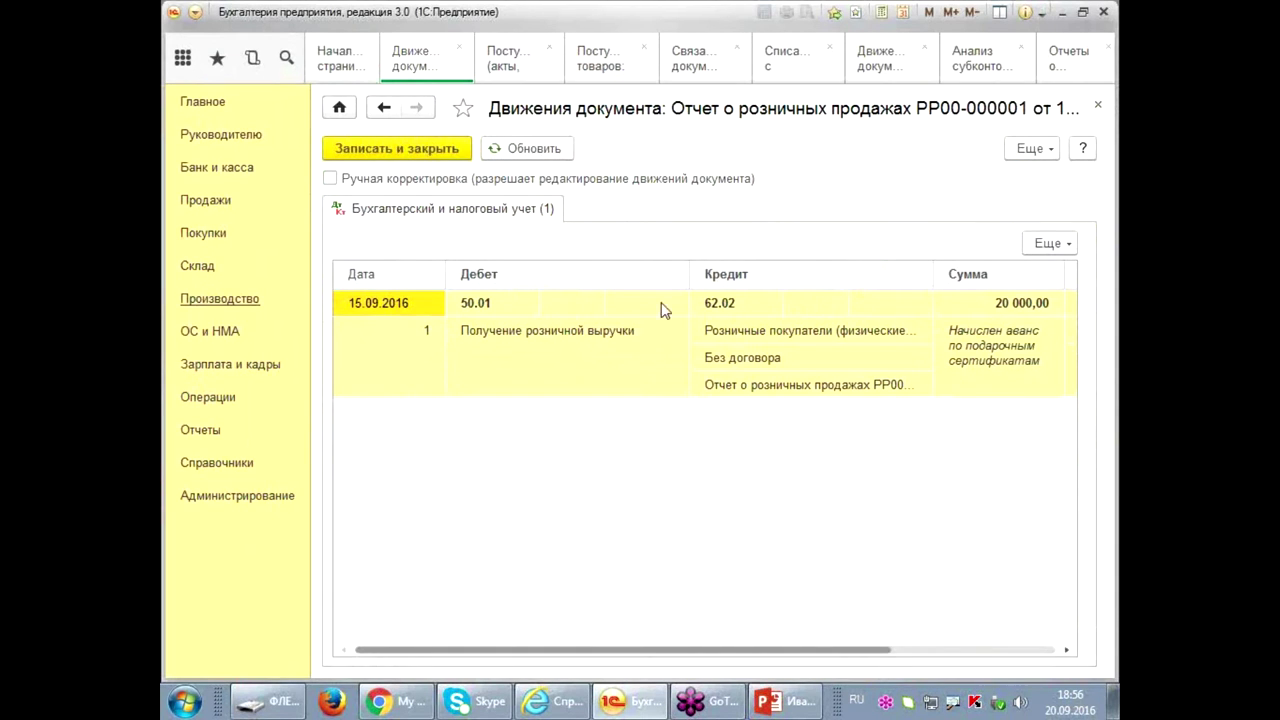
left_click(1098, 106)
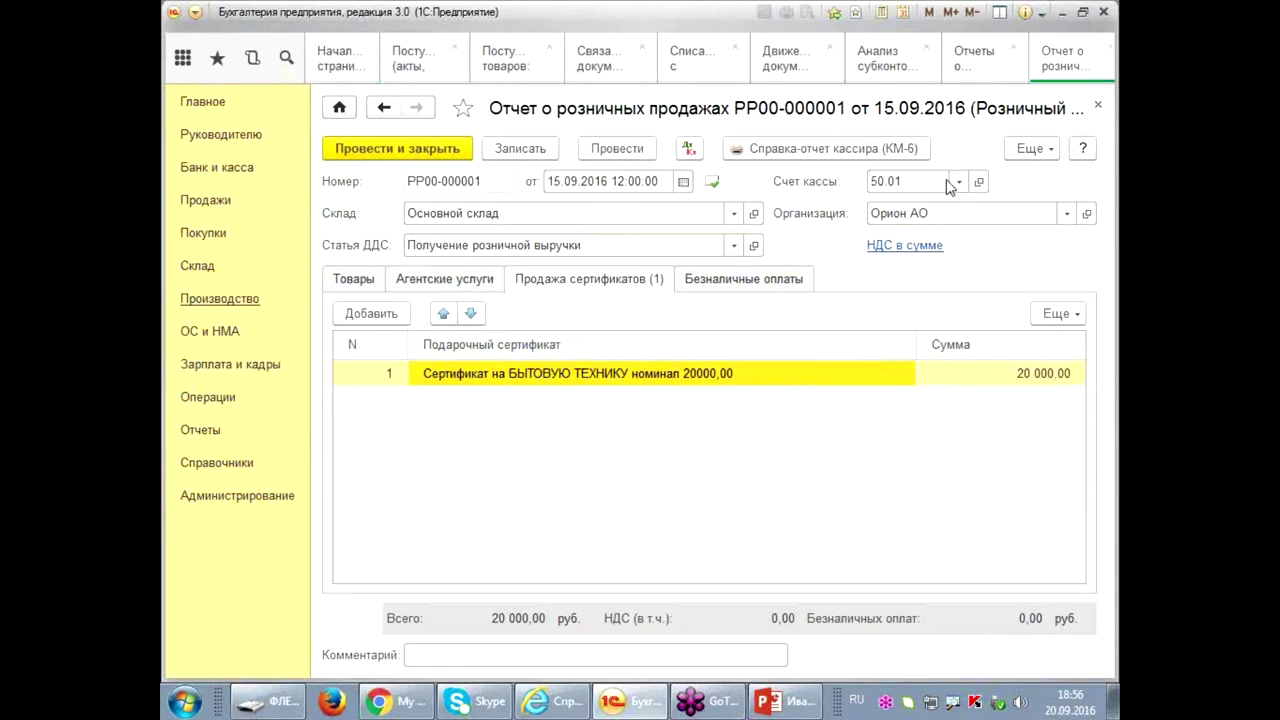
- Display the documents linked to the retail sales report (Связанные документы) and open the issued invoice among them
left_click(1028, 149)
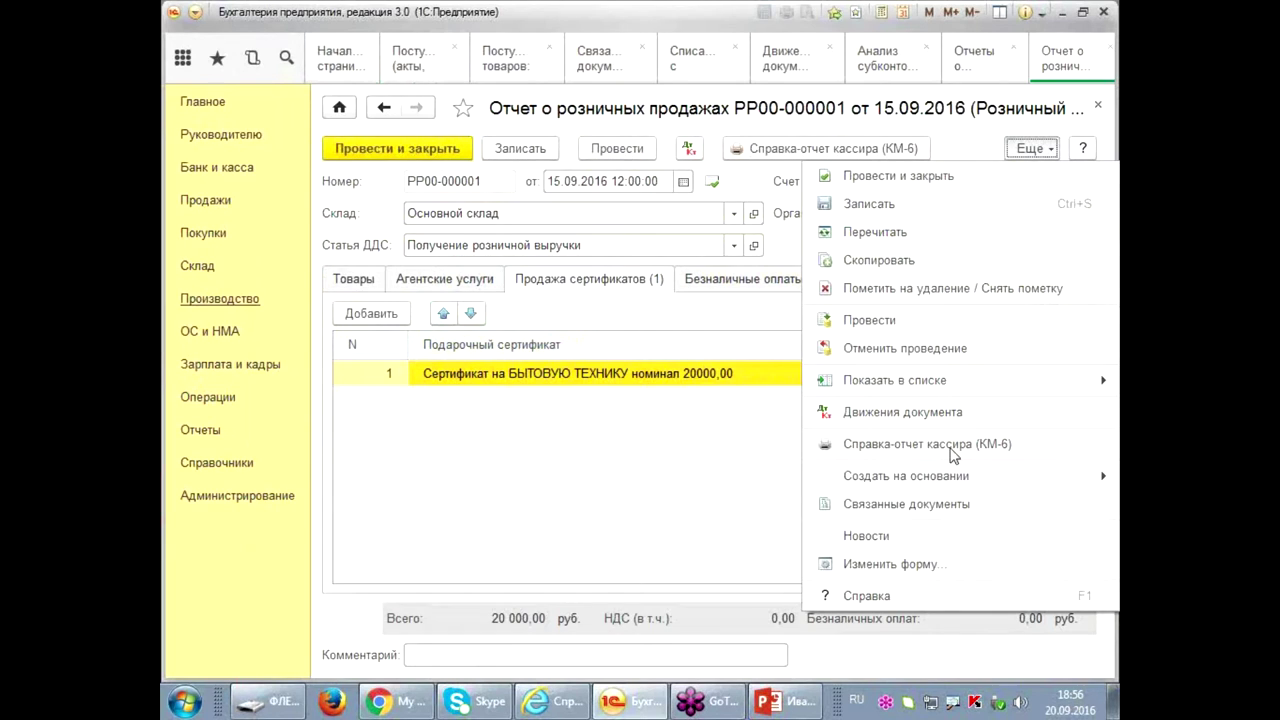
mouse_move(944, 486)
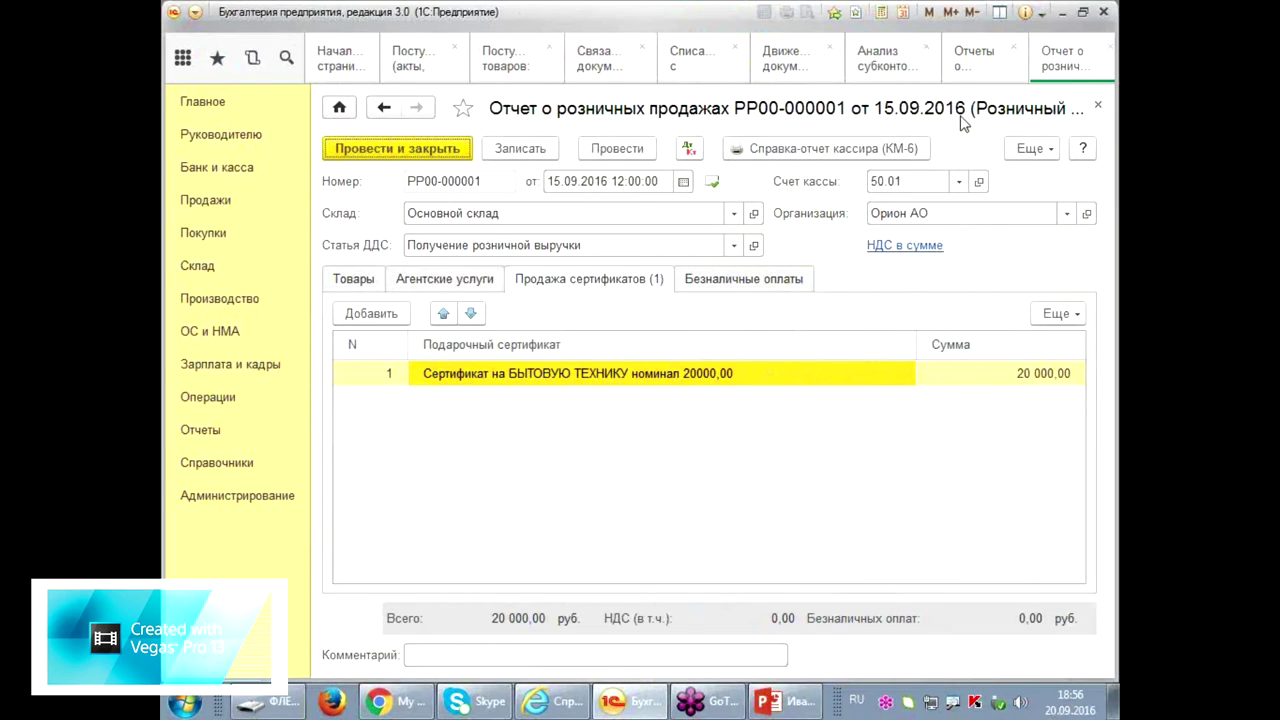
left_click(1030, 148)
mouse_move(940, 478)
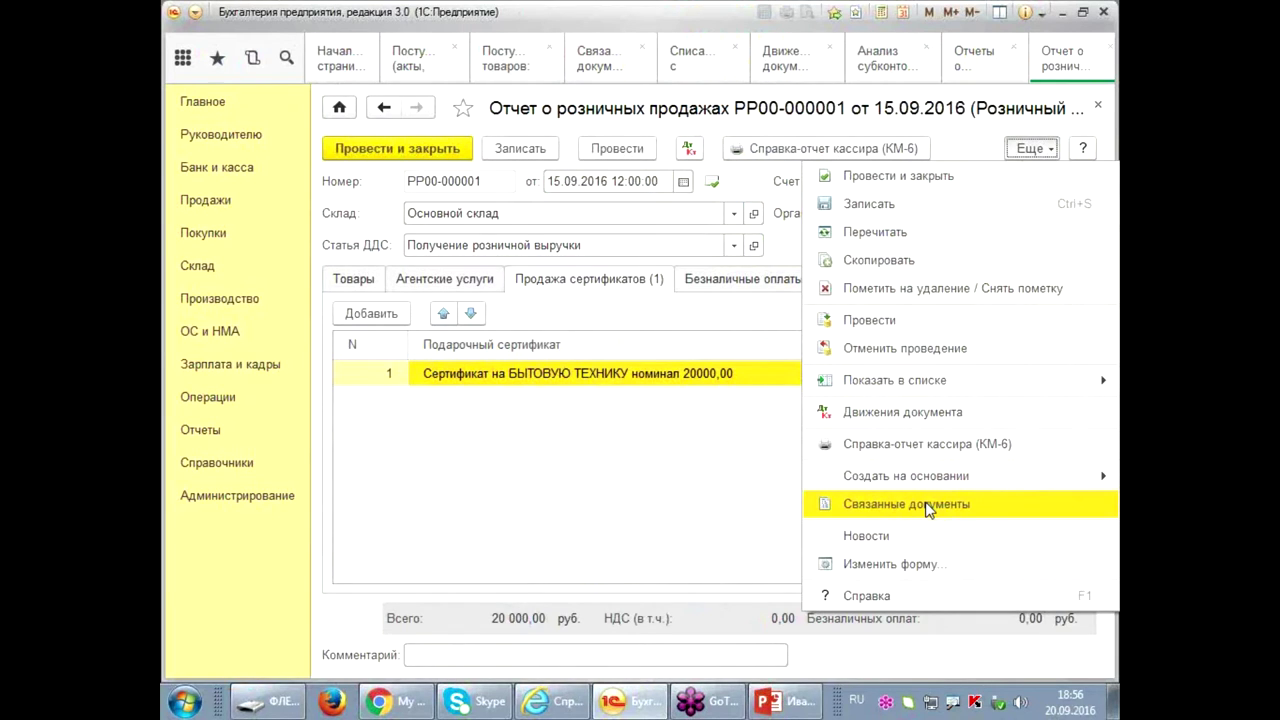
left_click(928, 505)
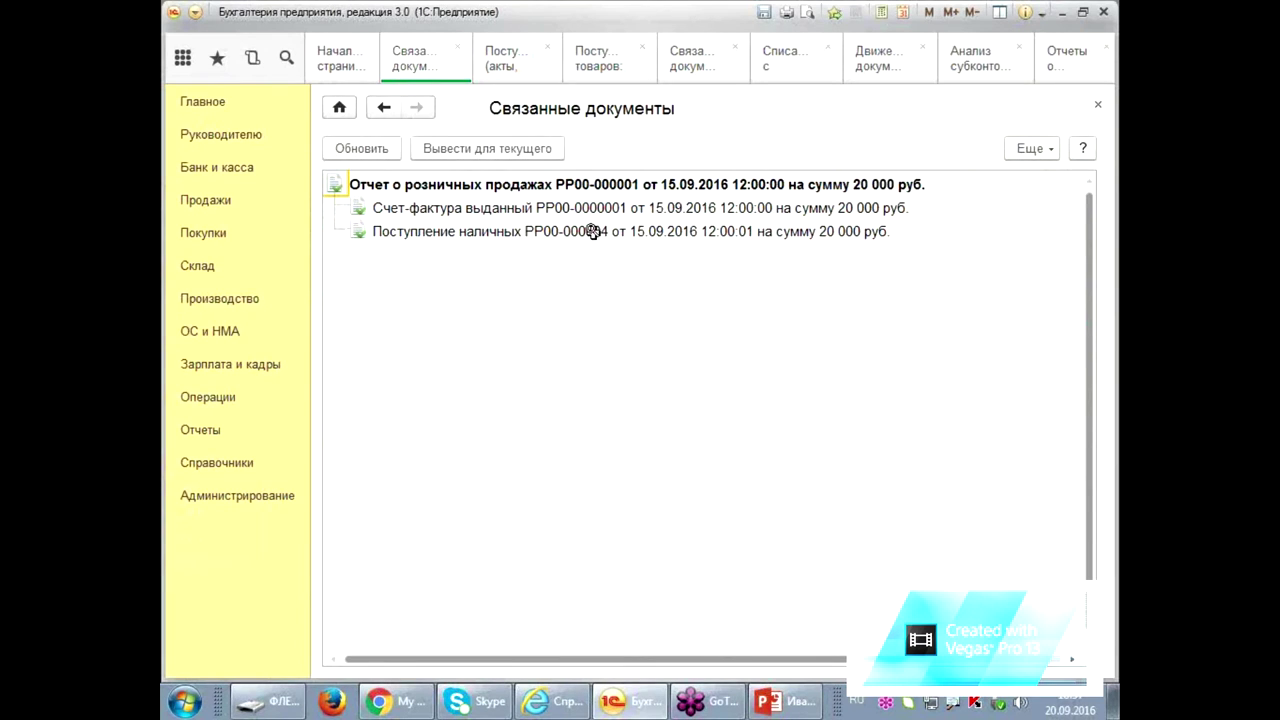
double_click(593, 207)
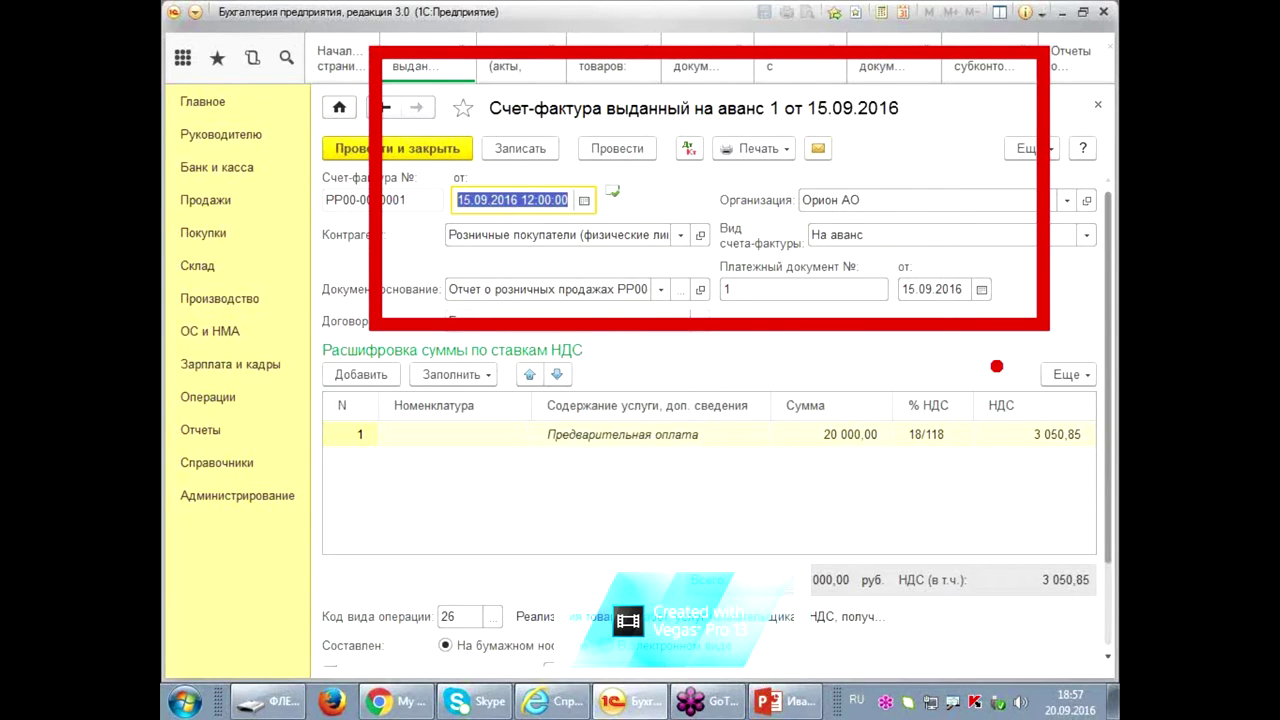
- Display the printed form of the advance invoice (Счет-фактура), review it through to the signature lines, and close it
left_click(758, 148)
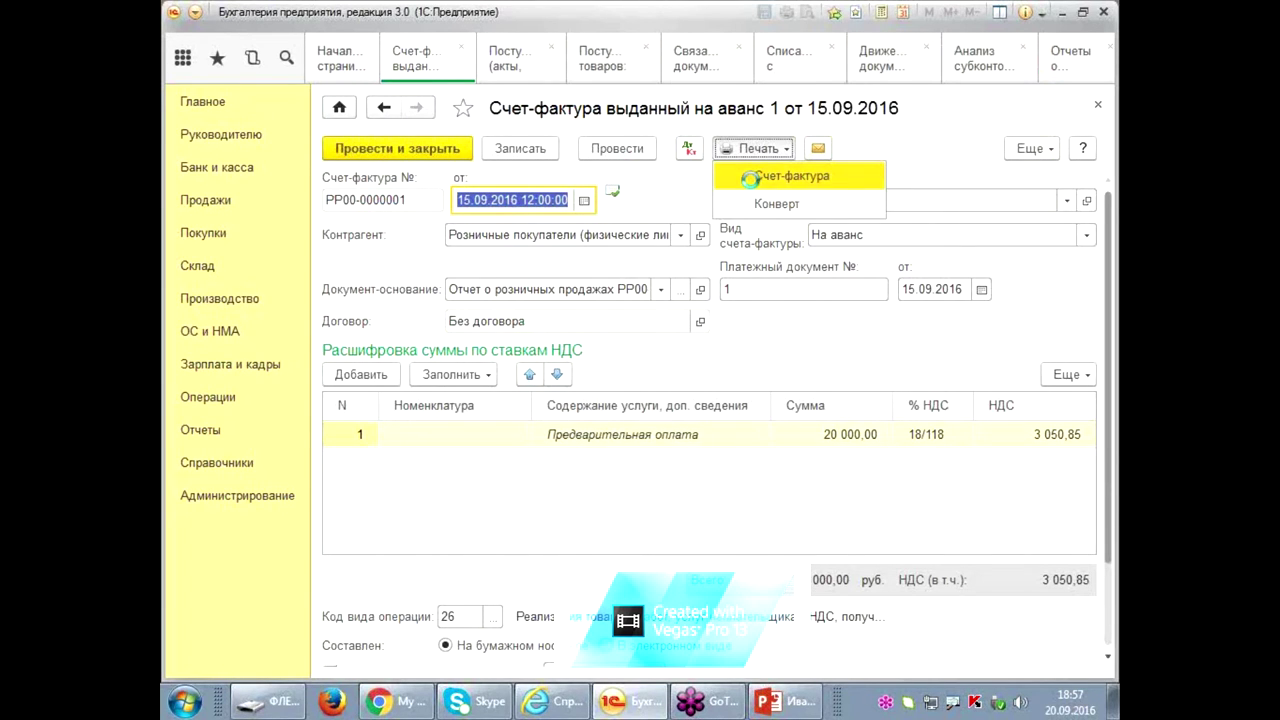
left_click(758, 177)
left_click(750, 398)
scroll(748, 528, "down", 3)
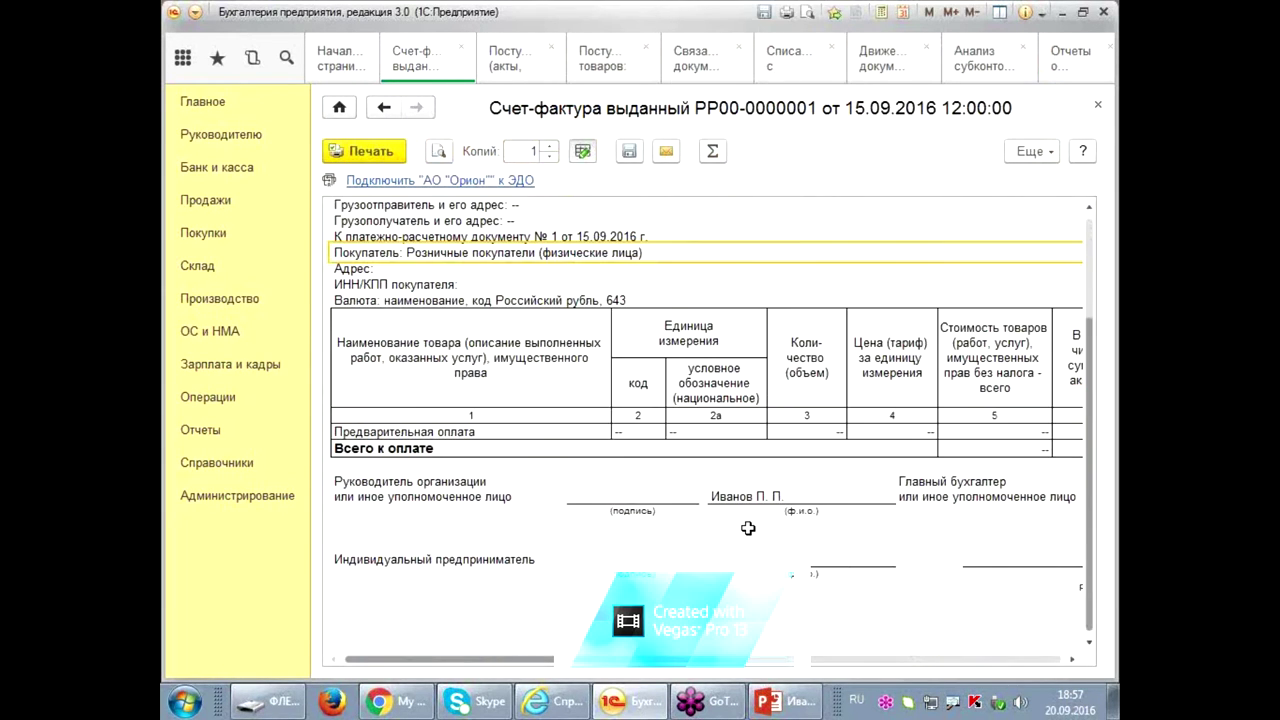
left_click_drag(630, 660, 568, 657)
scroll(504, 390, "up", 3)
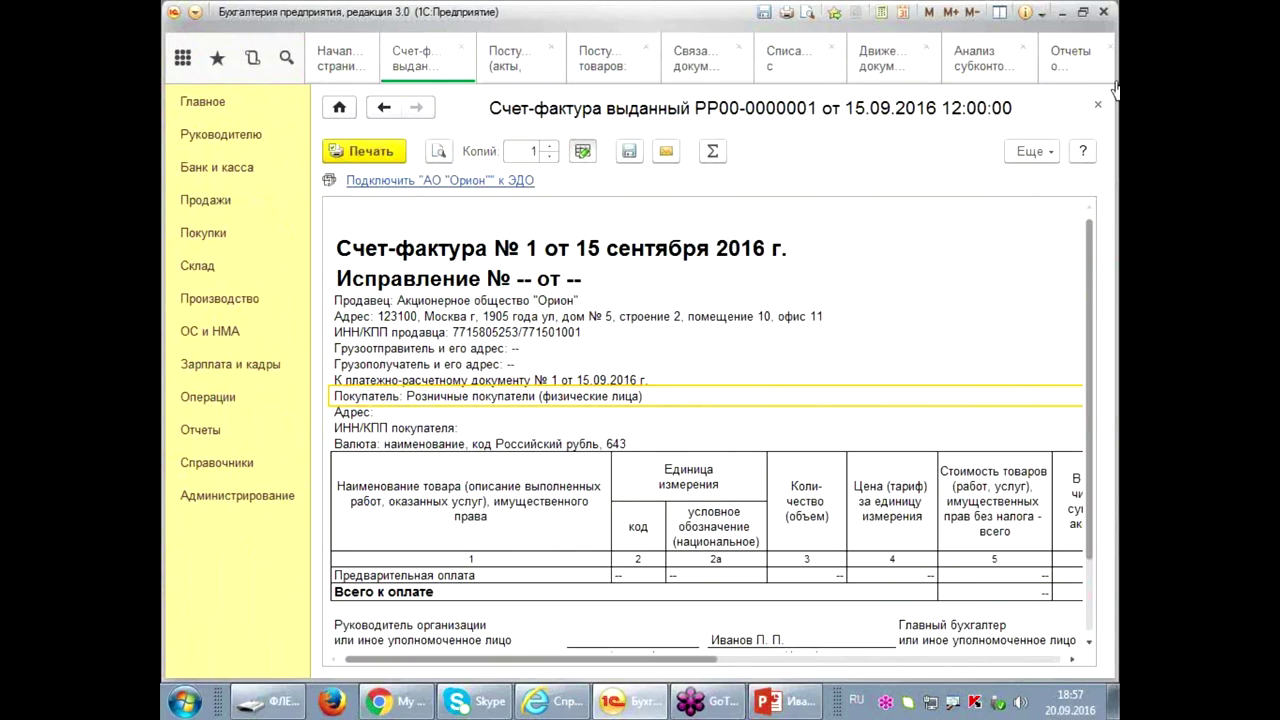
left_click(1091, 104)
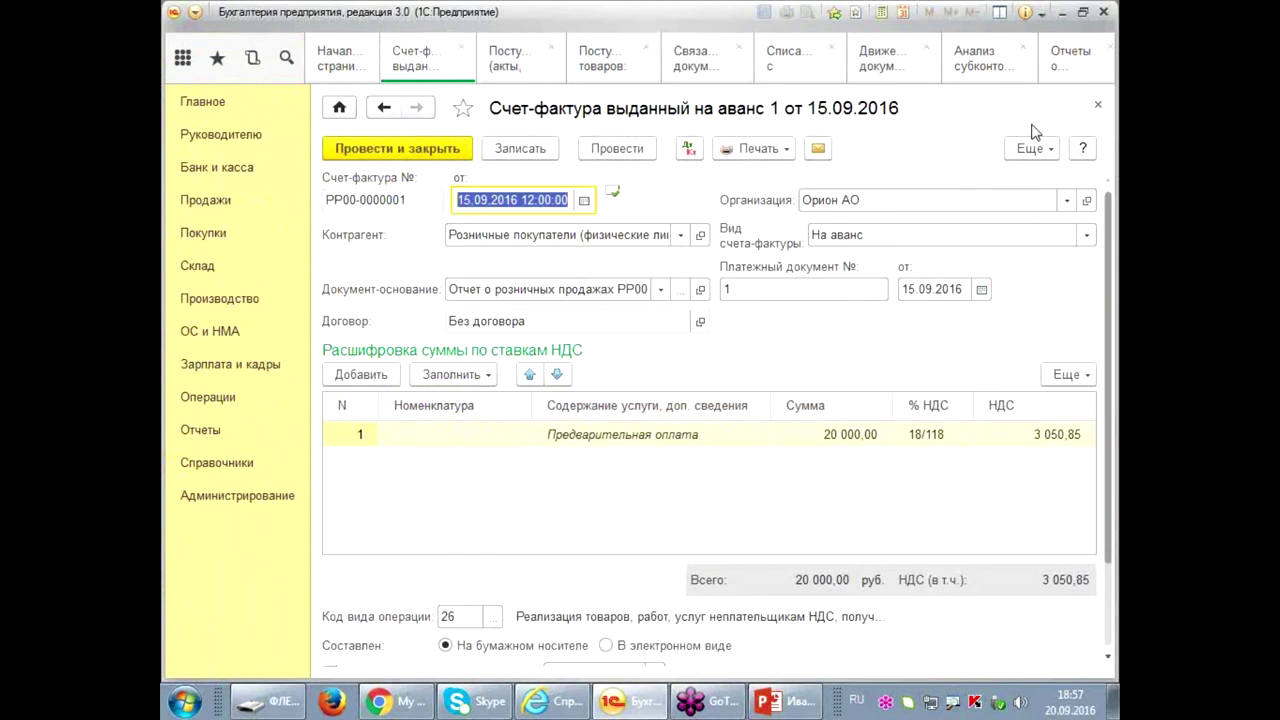
- Examine the accounting movements of the advance invoice, marking the 18/118 VAT rate and checking the credit account, and close them
left_click(688, 150)
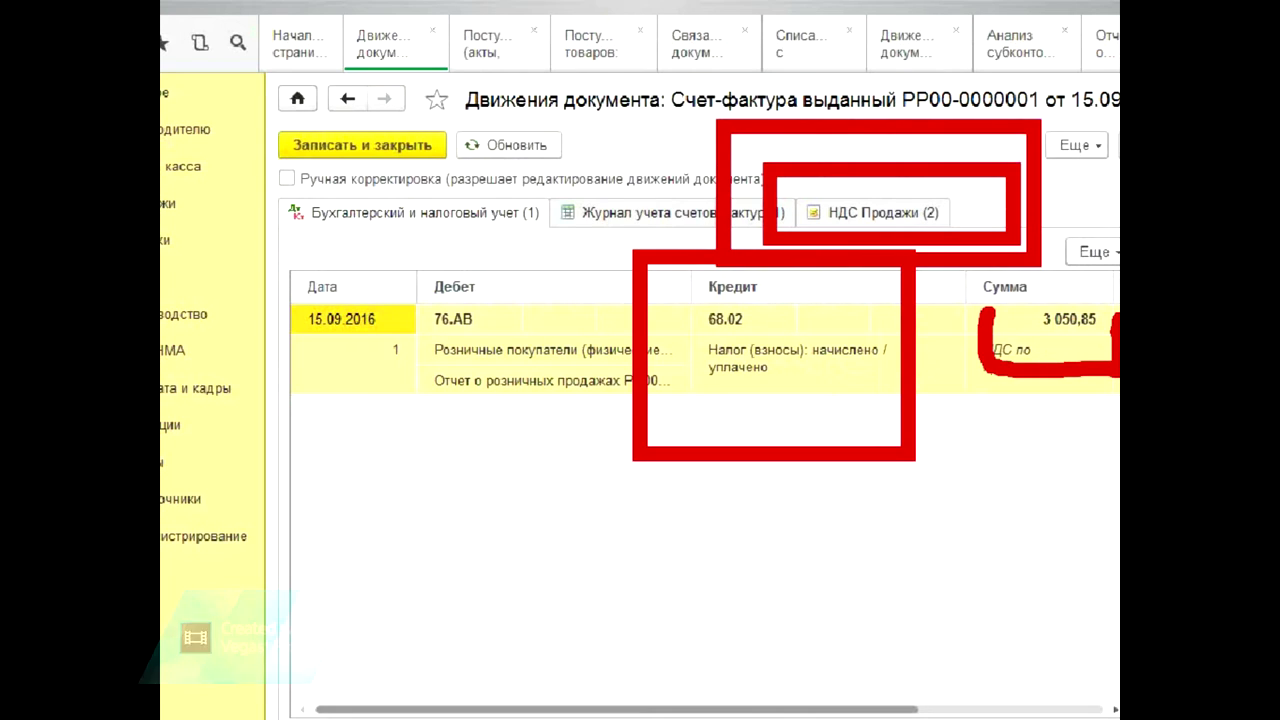
left_click_drag(300, 176, 350, 205)
left_click_drag(438, 93, 432, 100)
left_click_drag(282, 255, 510, 208)
left_click_drag(381, 262, 380, 330)
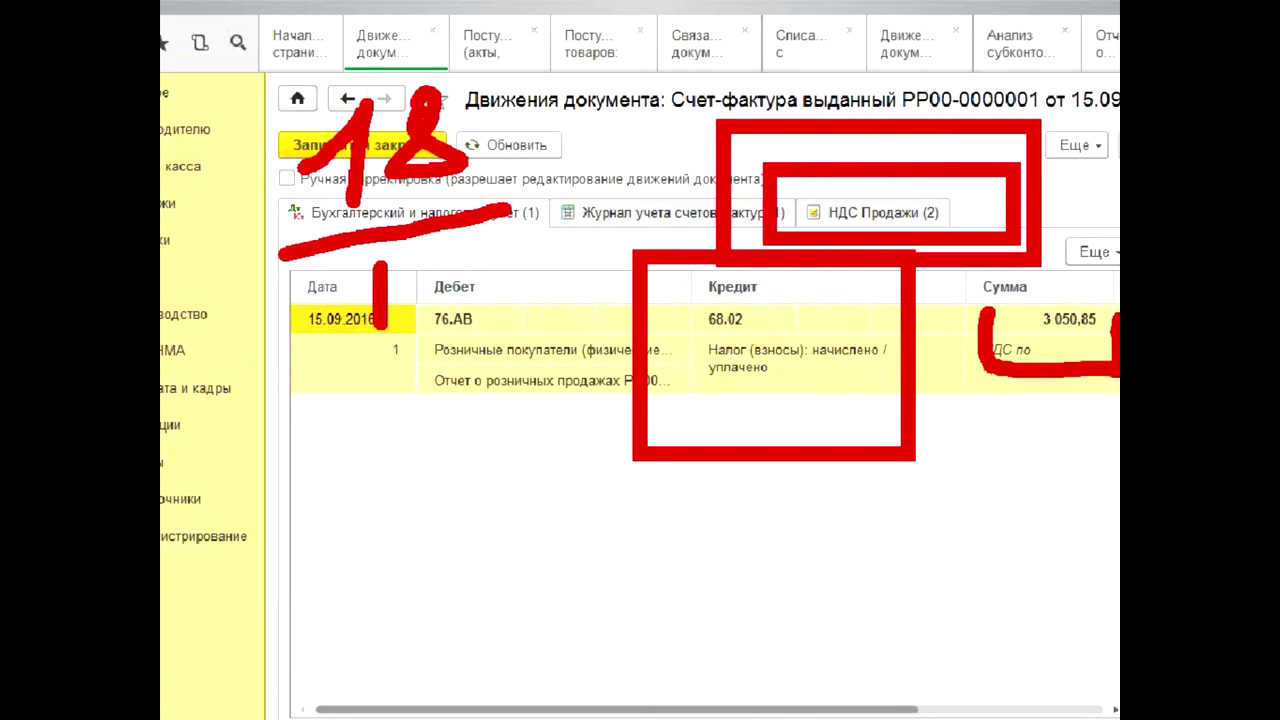
left_click_drag(415, 248, 413, 328)
mouse_move(459, 258)
left_mouse_down()
mouse_move(495, 290)
mouse_move(465, 262)
mouse_move(402, 276)
mouse_move(380, 300)
mouse_move(412, 328)
mouse_move(444, 326)
left_mouse_up()
left_click(449, 460)
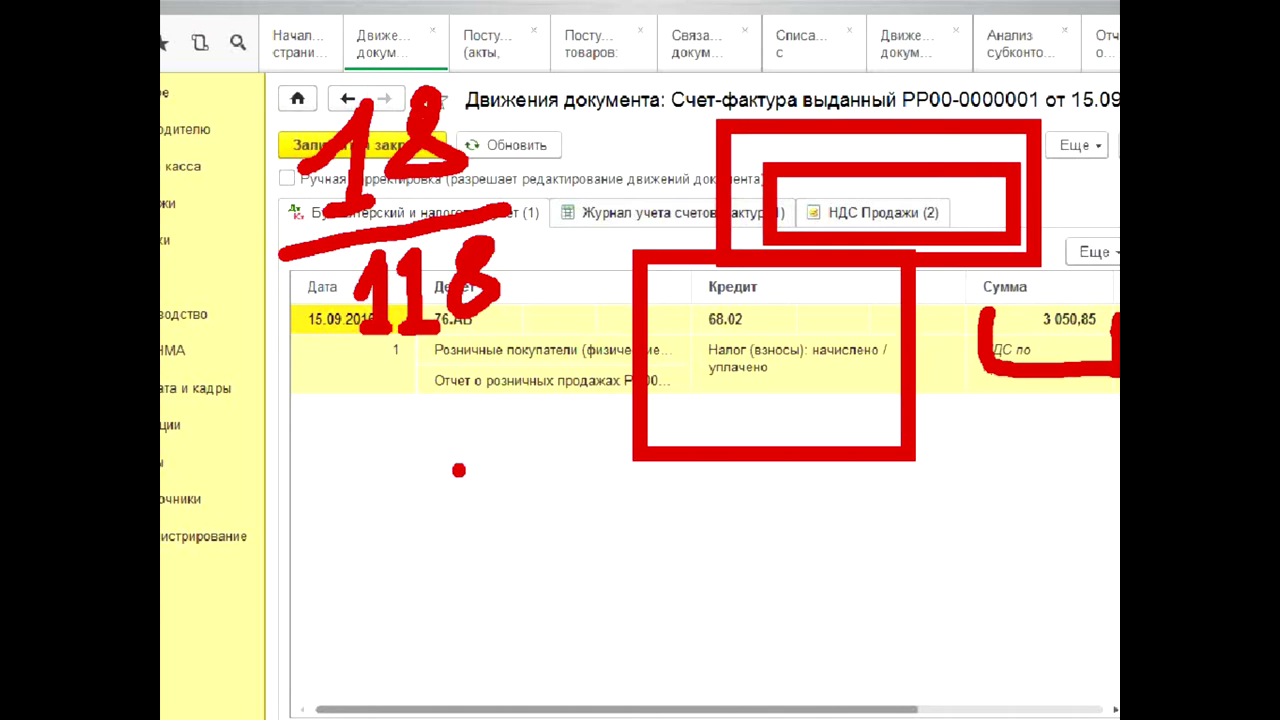
key("Escape")
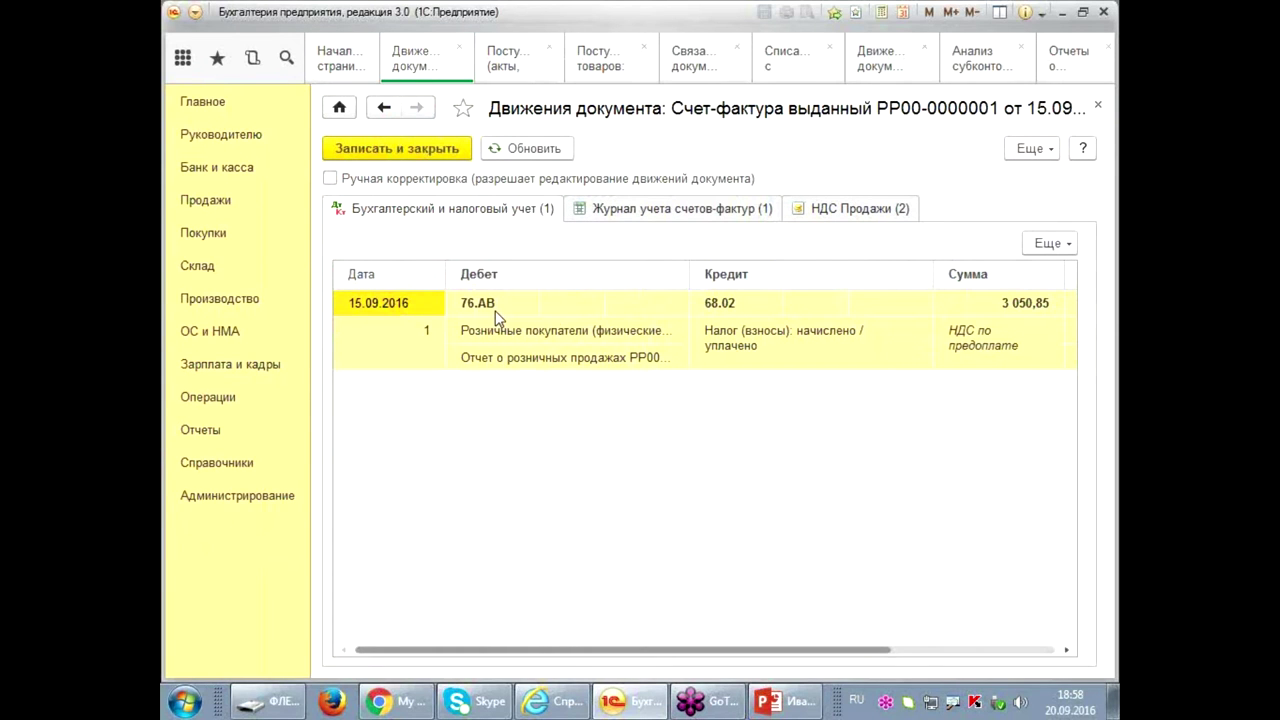
left_click(726, 311)
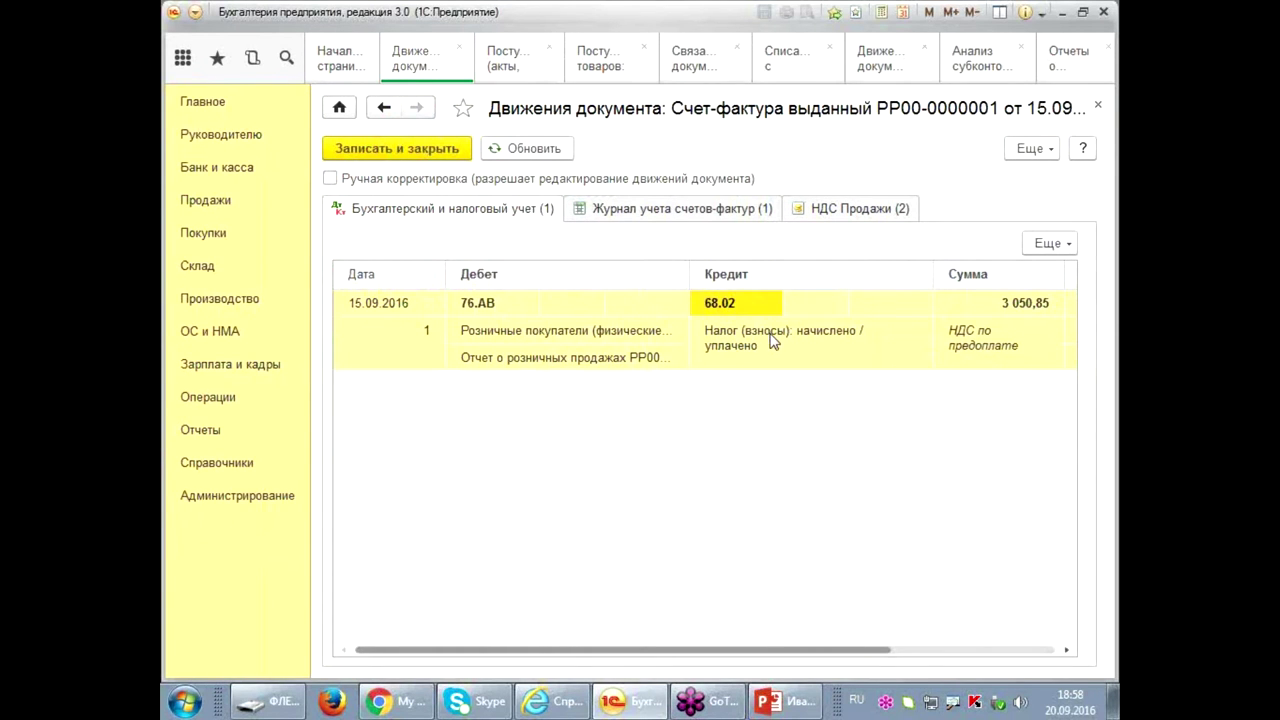
left_click(1097, 108)
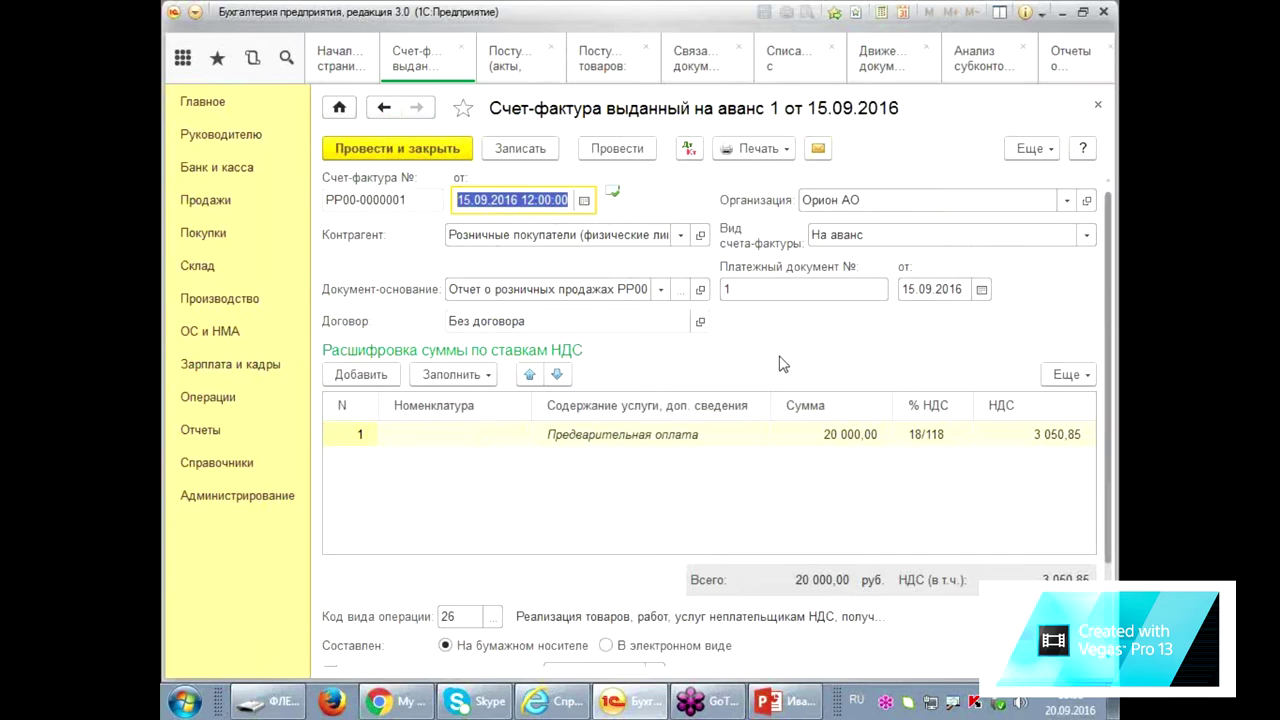
- Close the advance invoice and open the cash receipt (Поступление наличных) linked to the retail sales report
left_click(1100, 107)
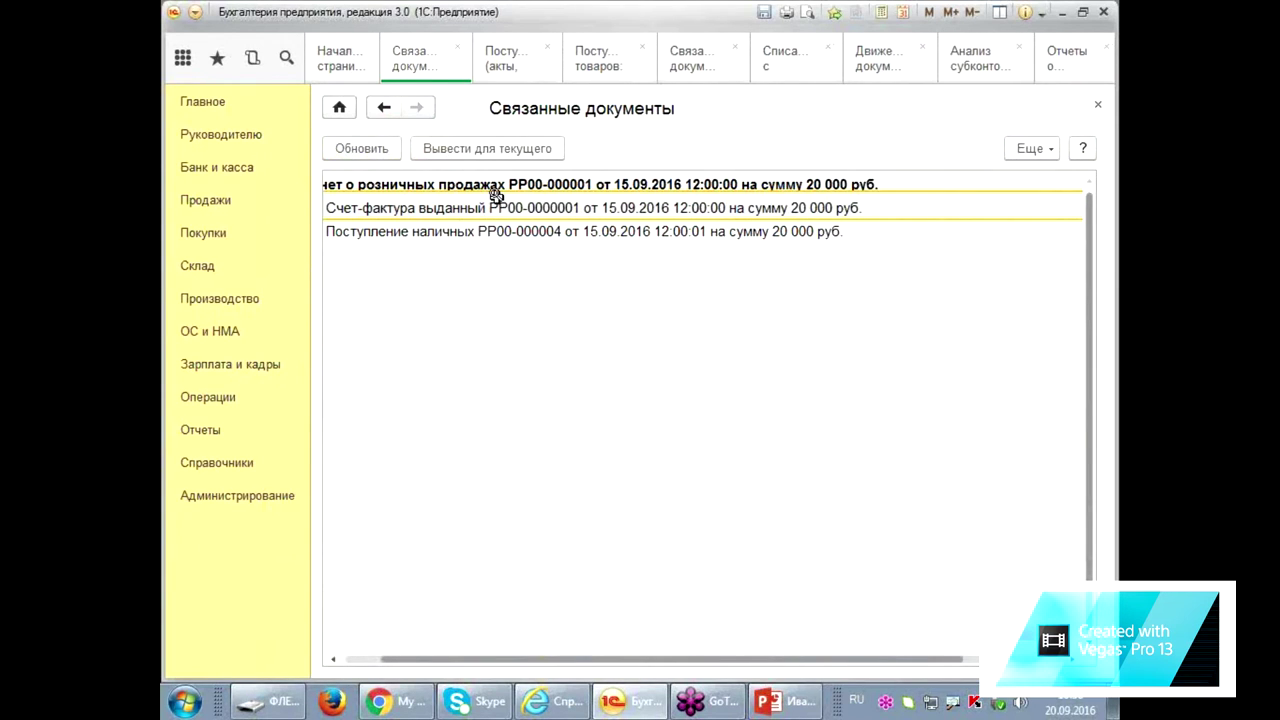
left_click(572, 214)
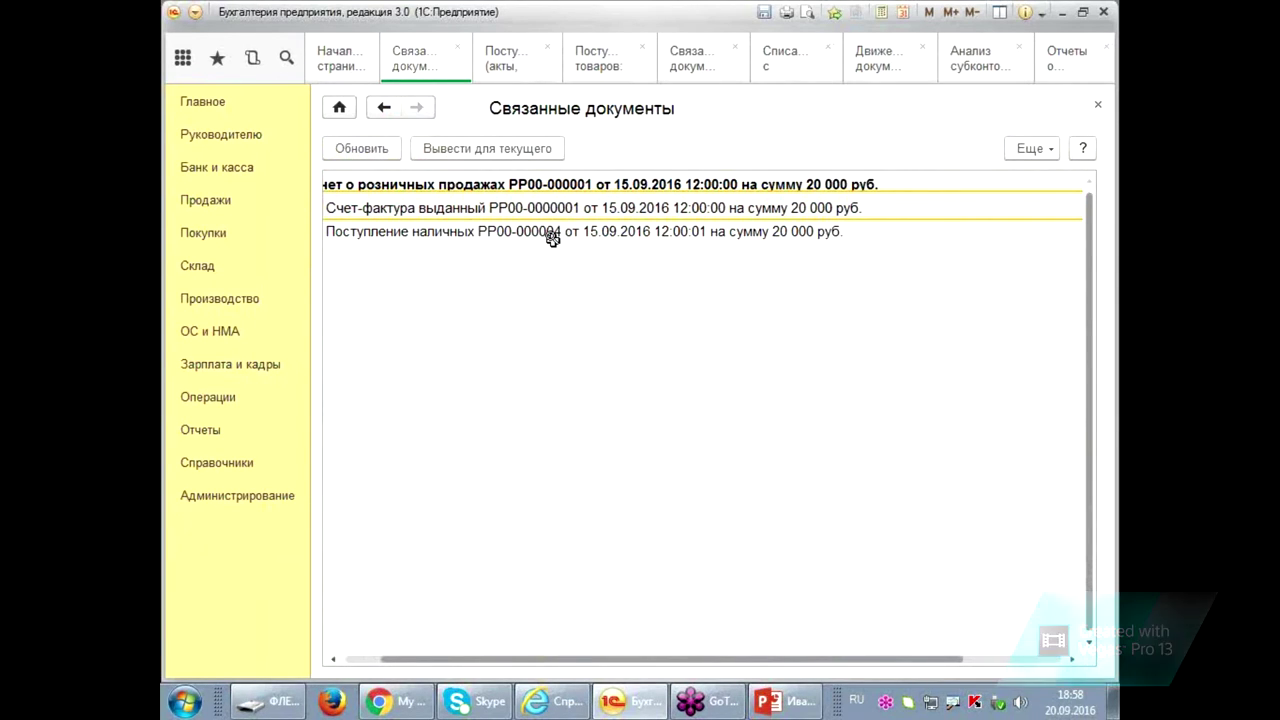
left_click(553, 236)
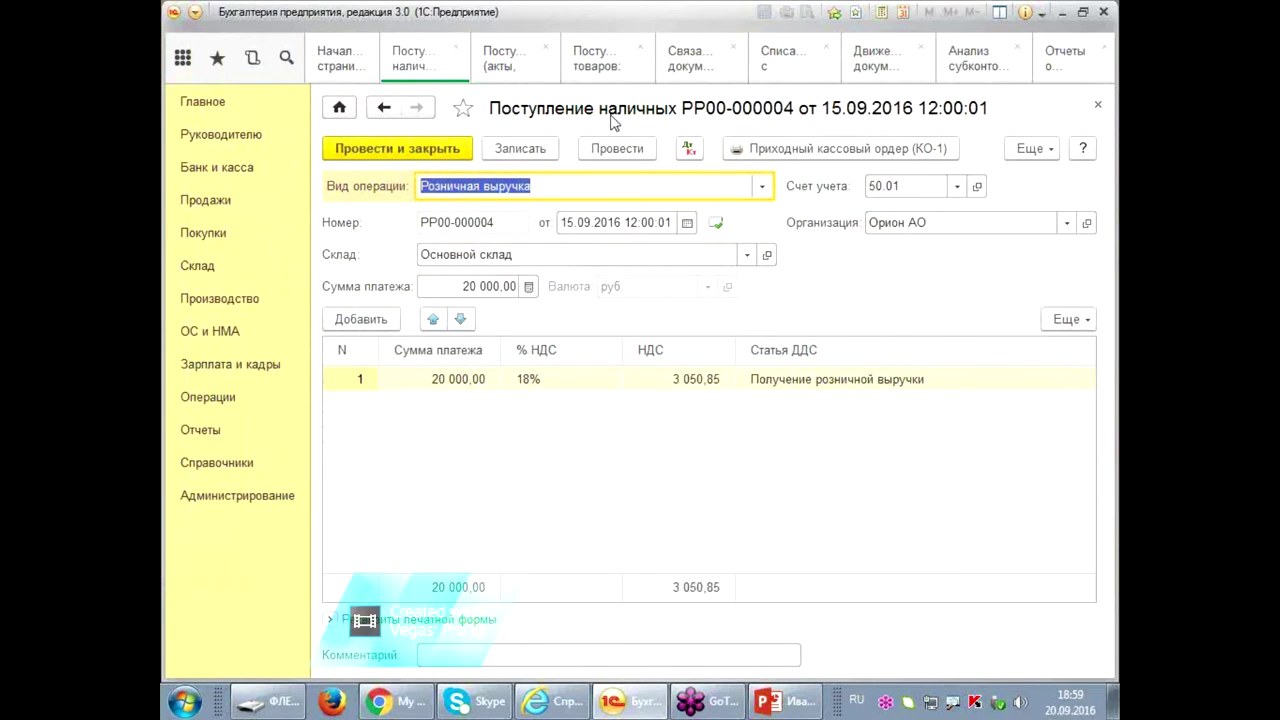
- Return to the retail sales report and examine its accounting entry, highlighting the document name and the debit to account 50
left_click(381, 108)
left_click(379, 109)
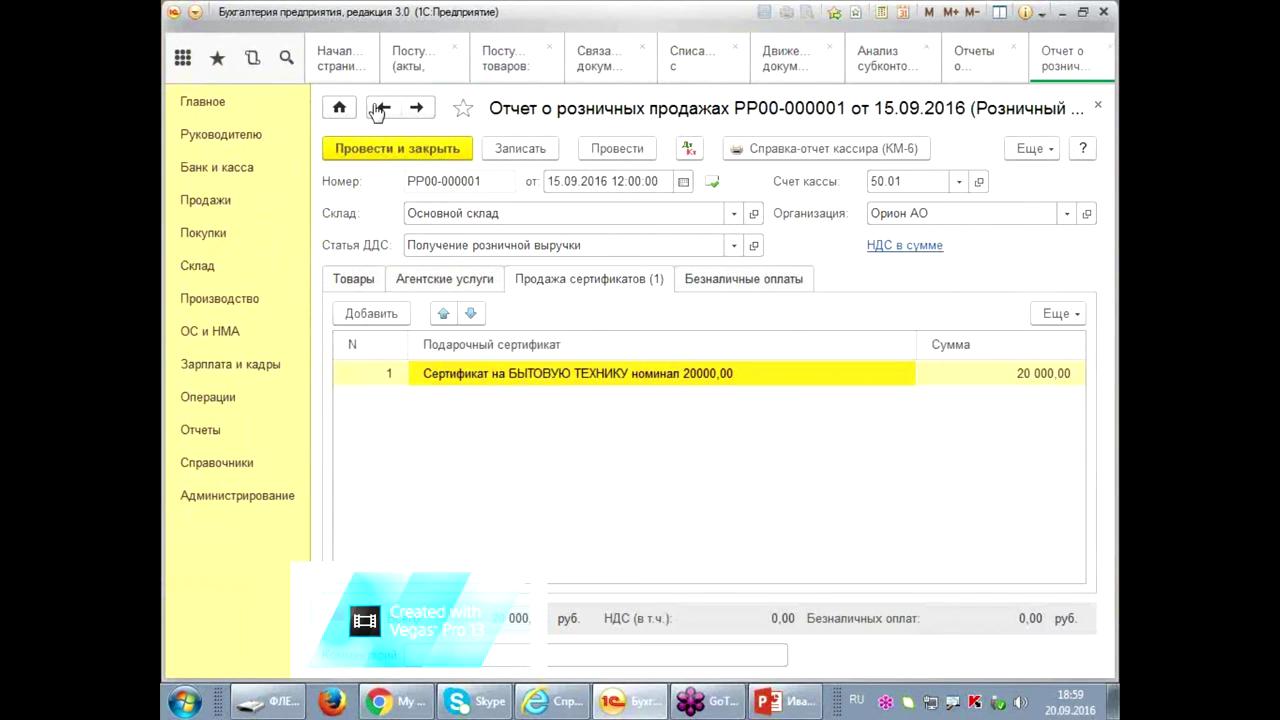
left_click(689, 149)
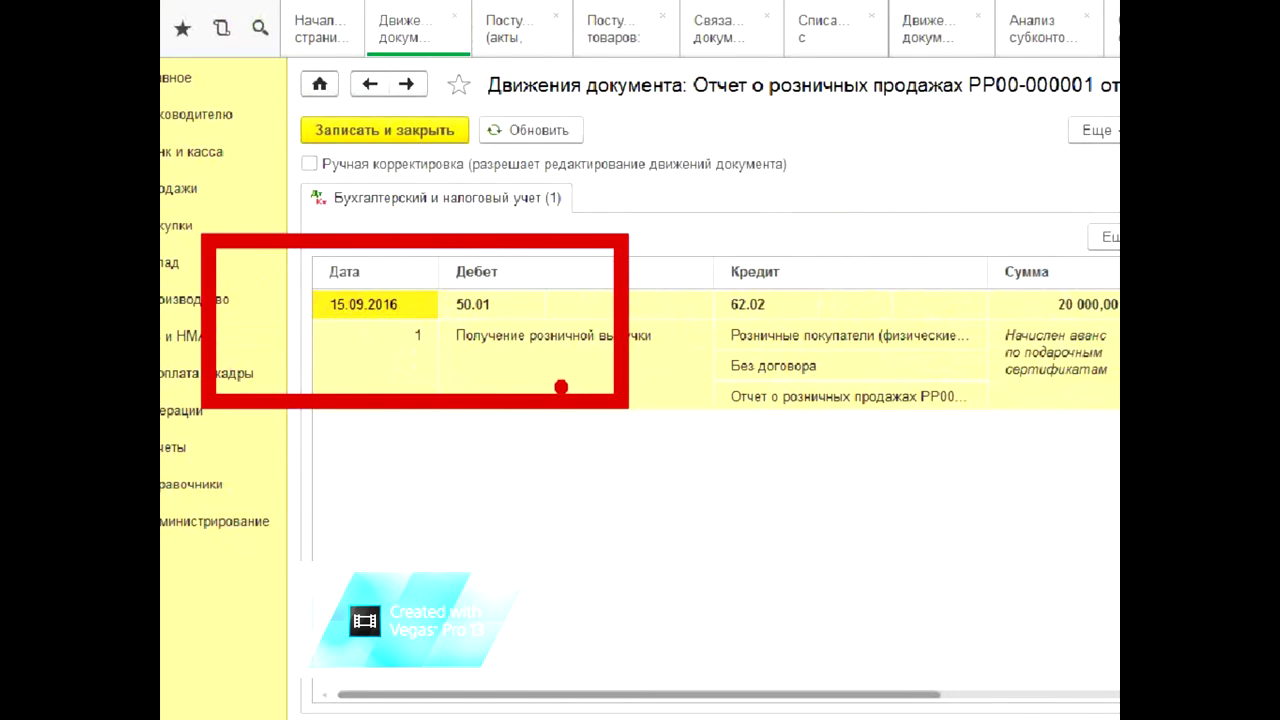
mouse_move(668, 45)
left_mouse_down()
mouse_move(678, 80)
mouse_move(1087, 35)
mouse_move(662, 42)
left_mouse_up()
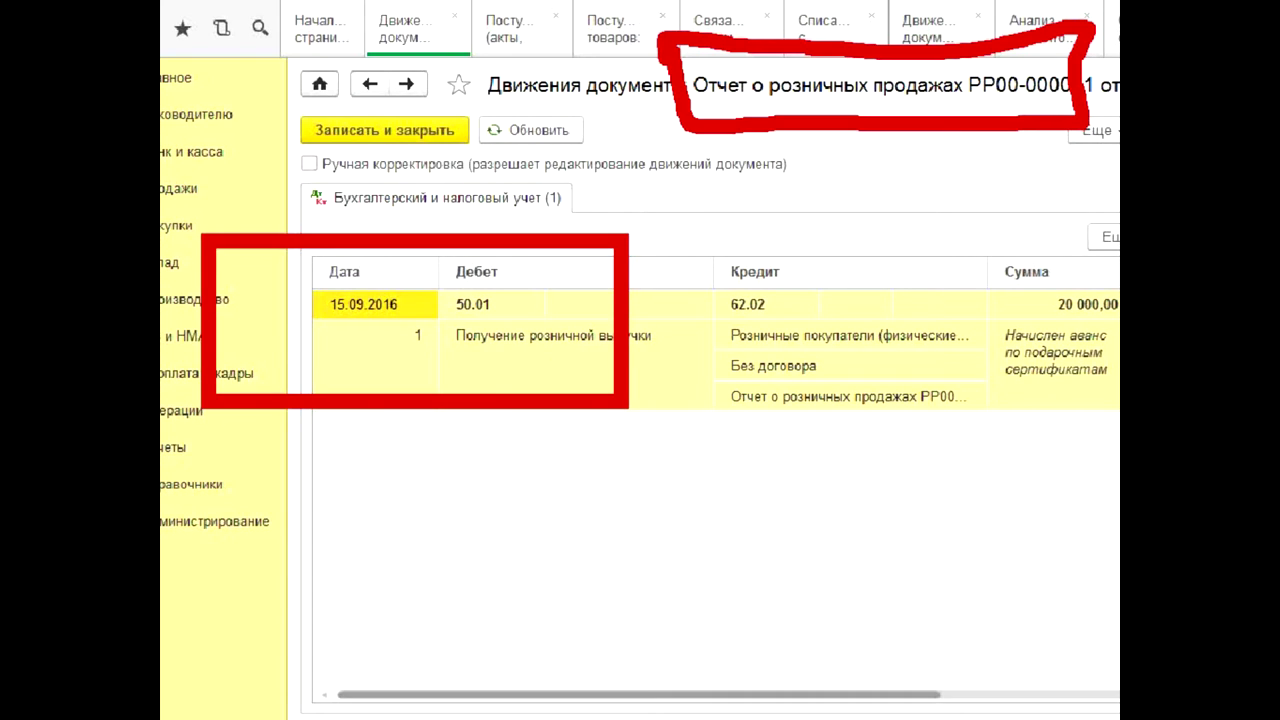
left_click_drag(425, 120, 399, 228)
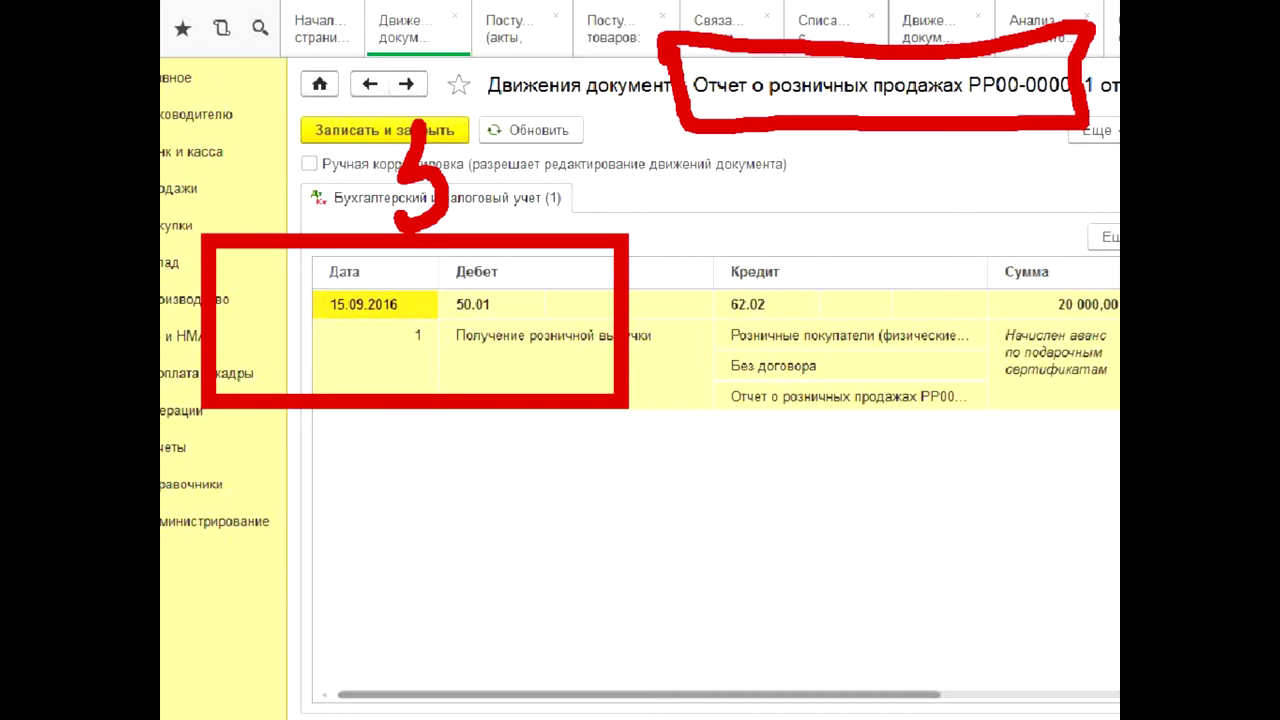
left_click_drag(402, 140, 462, 126)
left_click_drag(520, 158, 500, 152)
mouse_move(330, 135)
left_mouse_down()
mouse_move(360, 205)
mouse_move(242, 158)
left_mouse_up()
mouse_move(285, 78)
left_mouse_down()
mouse_move(563, 70)
mouse_move(350, 392)
mouse_move(665, 255)
mouse_move(470, 52)
left_mouse_up()
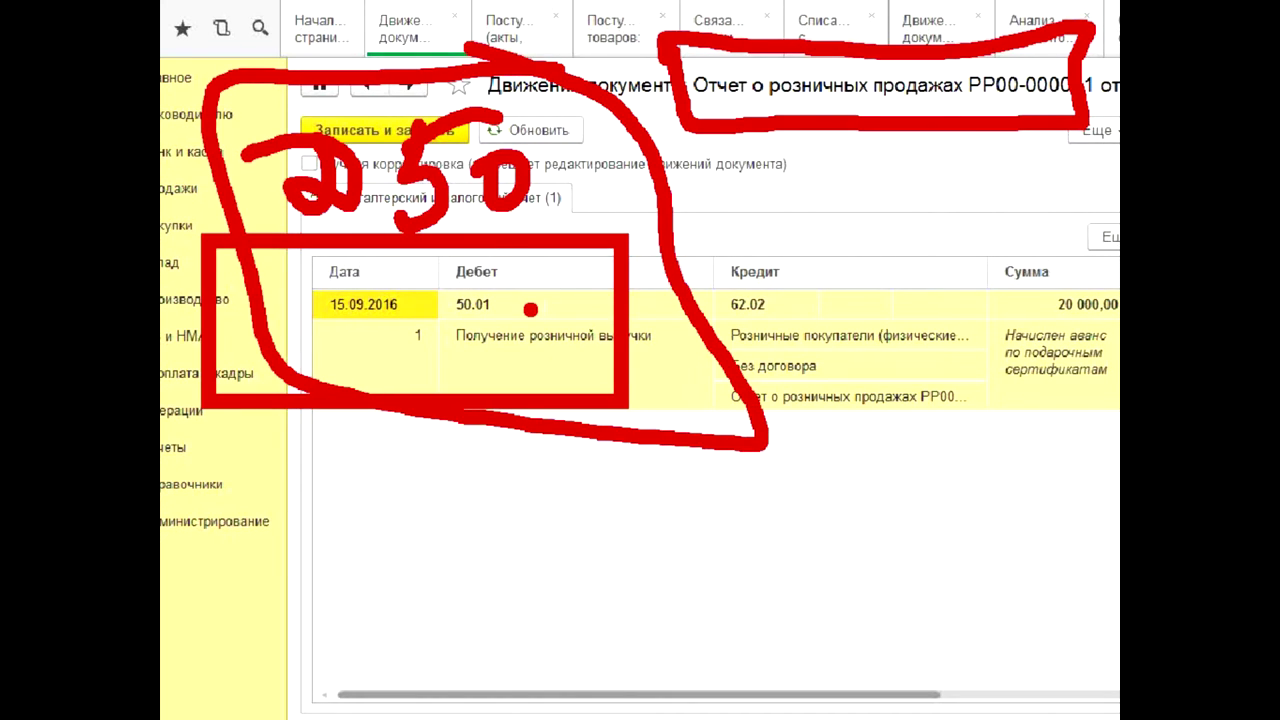
key("Escape")
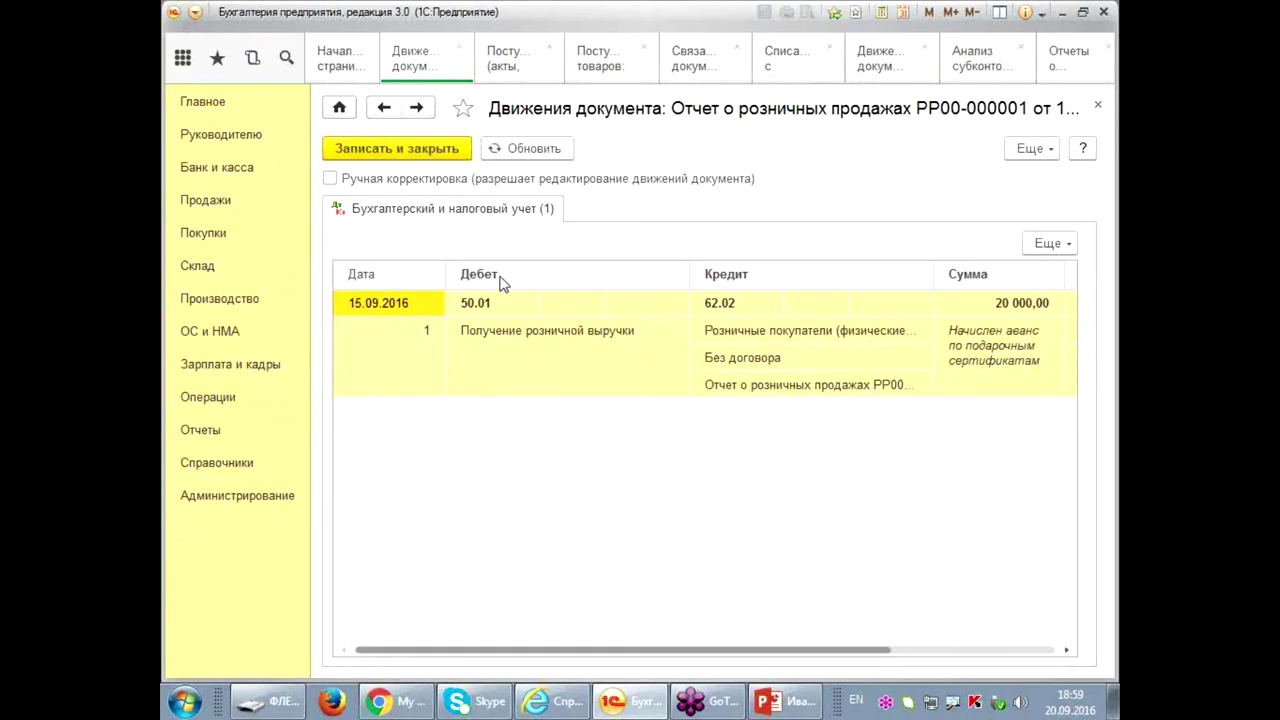
- Go back to the cash receipt of 15.09.2016, post it, and check its accounting movements
left_click(419, 147)
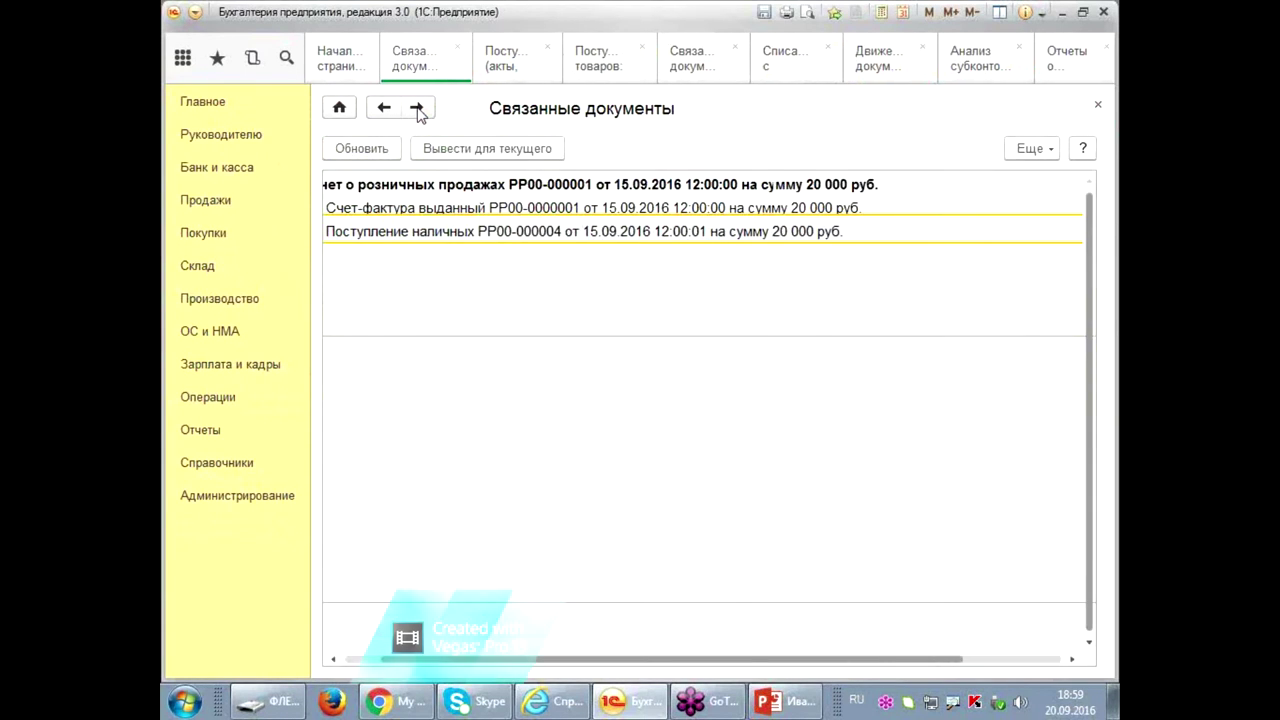
left_click(416, 107)
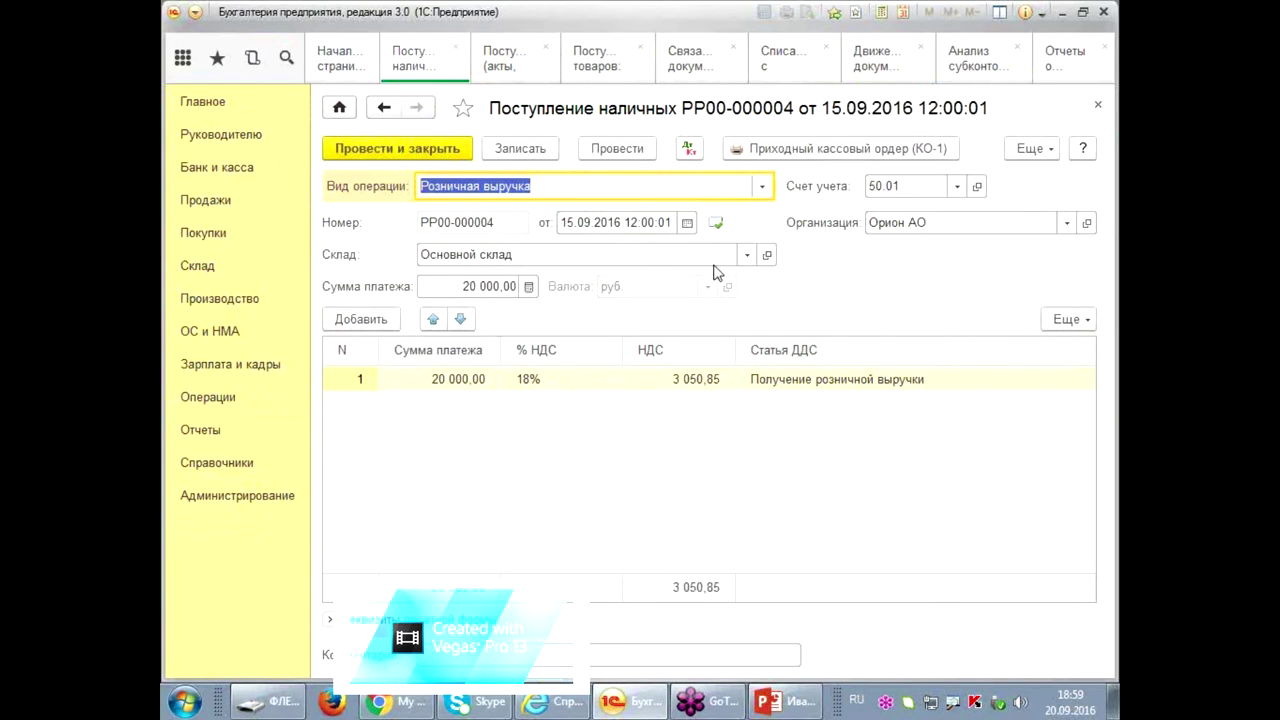
left_click(652, 150)
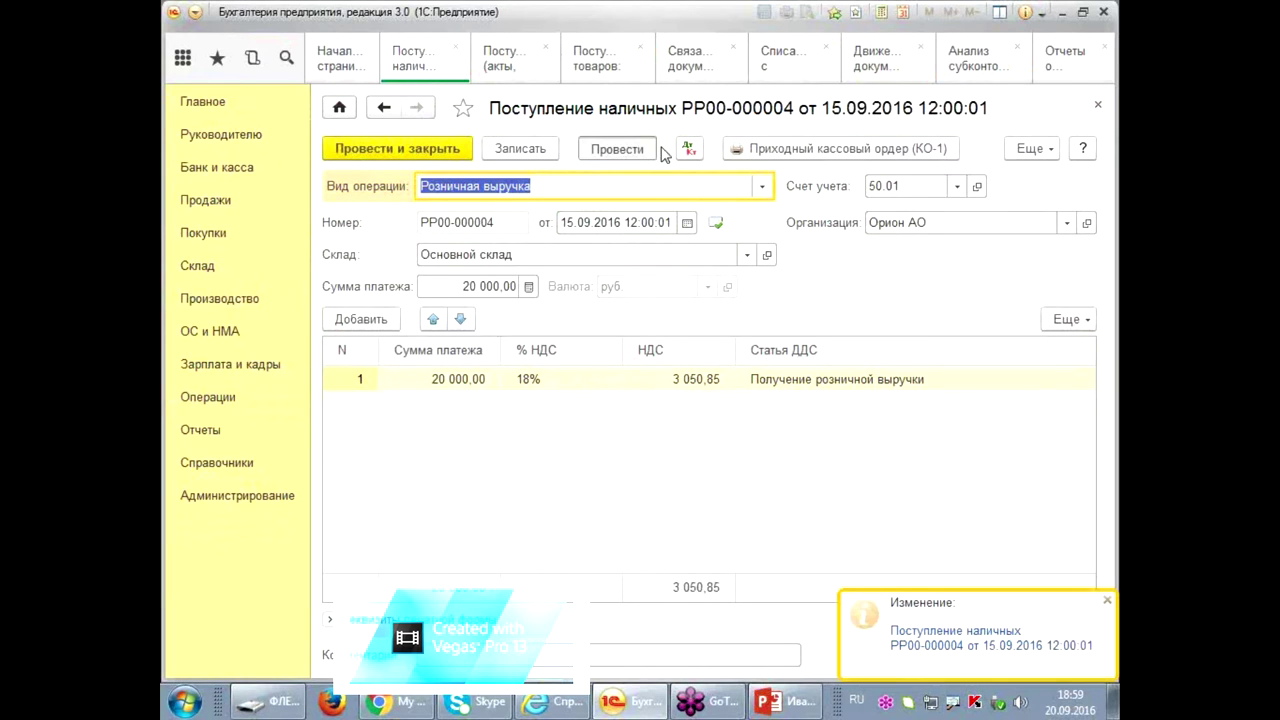
left_click(683, 149)
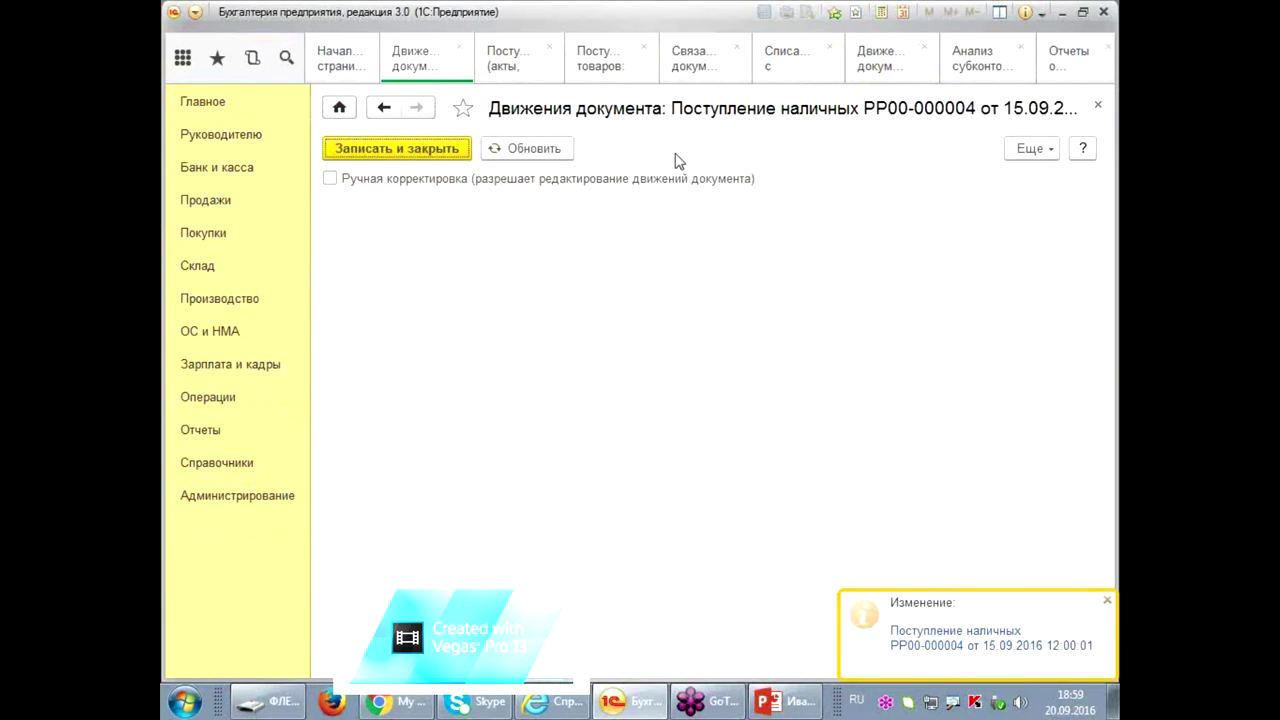
left_click(1097, 104)
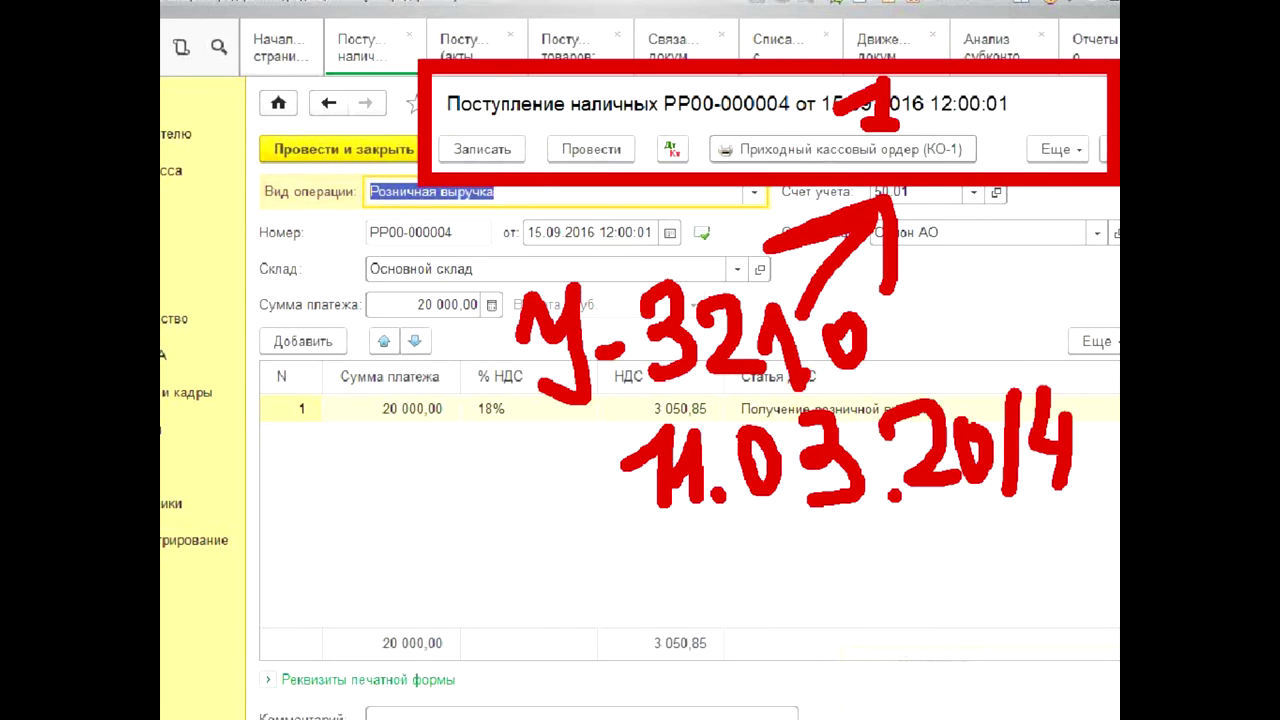
- Open the list of cash documents (Кассовые документы)
left_click(176, 173)
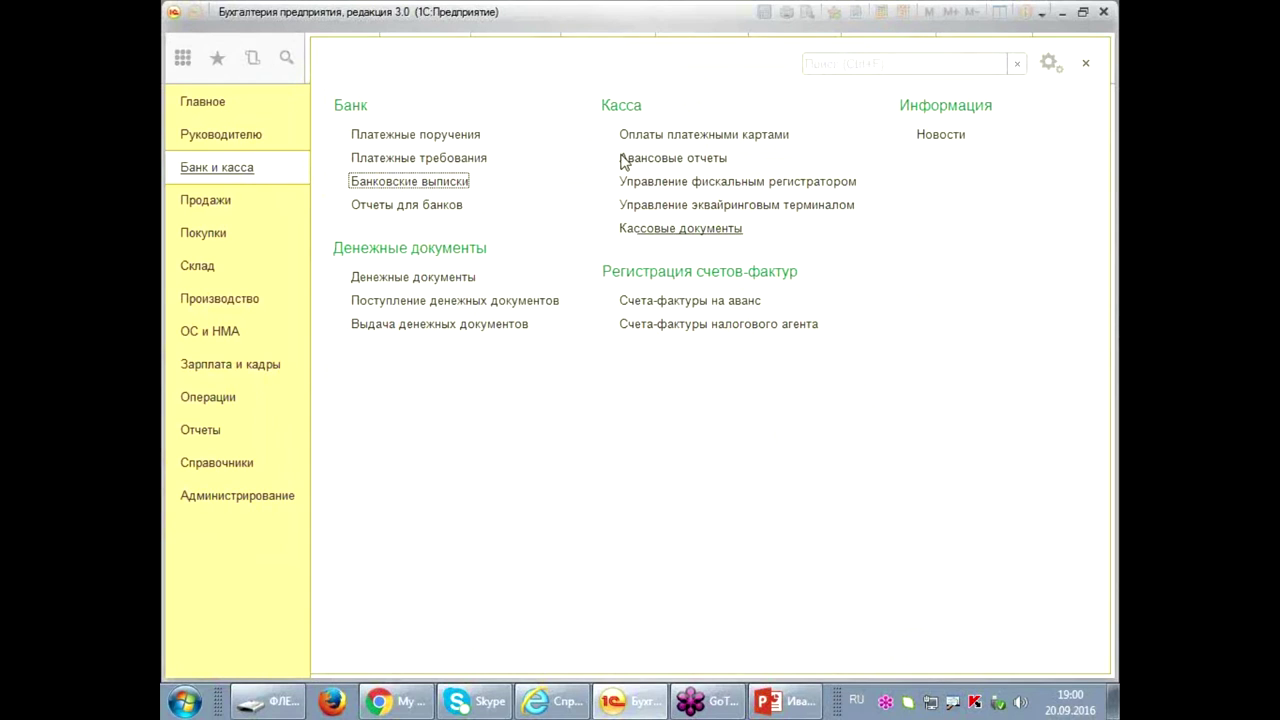
left_click(658, 229)
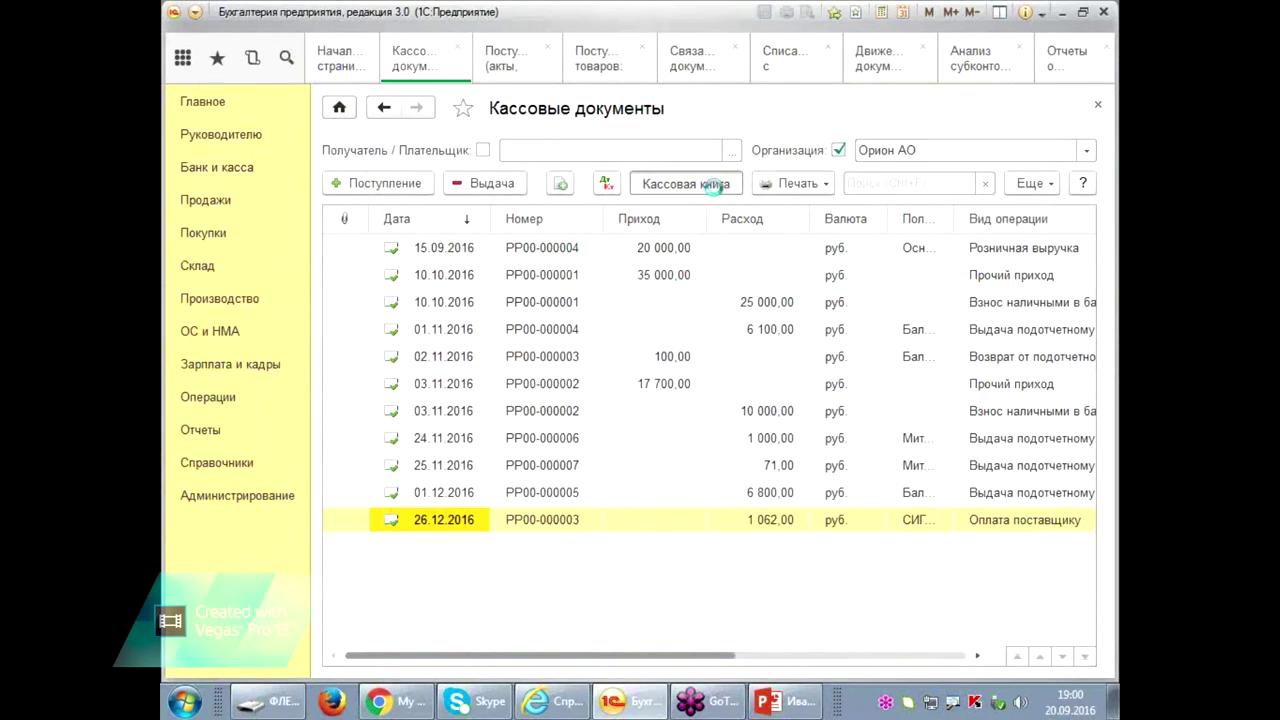
- Open the cash book (Кассовая книга), set its period to September 2016 and generate it
left_click(714, 188)
left_click(608, 158)
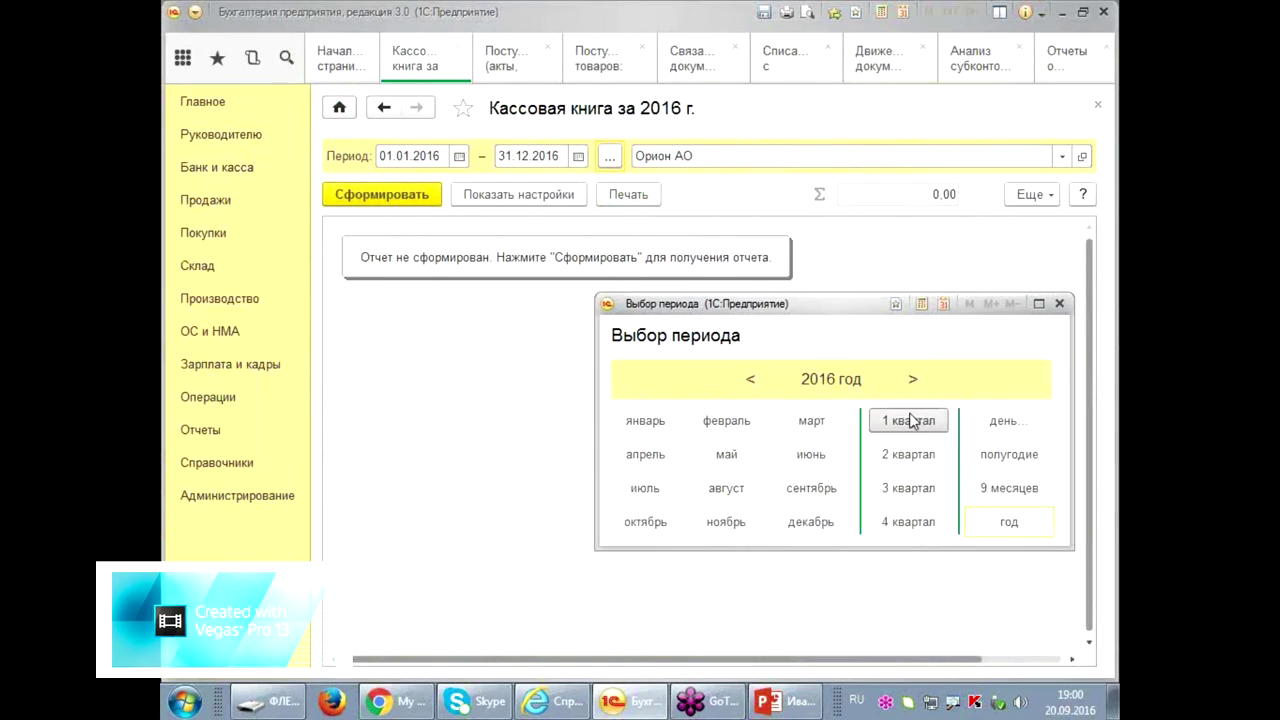
left_click(793, 489)
left_click(357, 193)
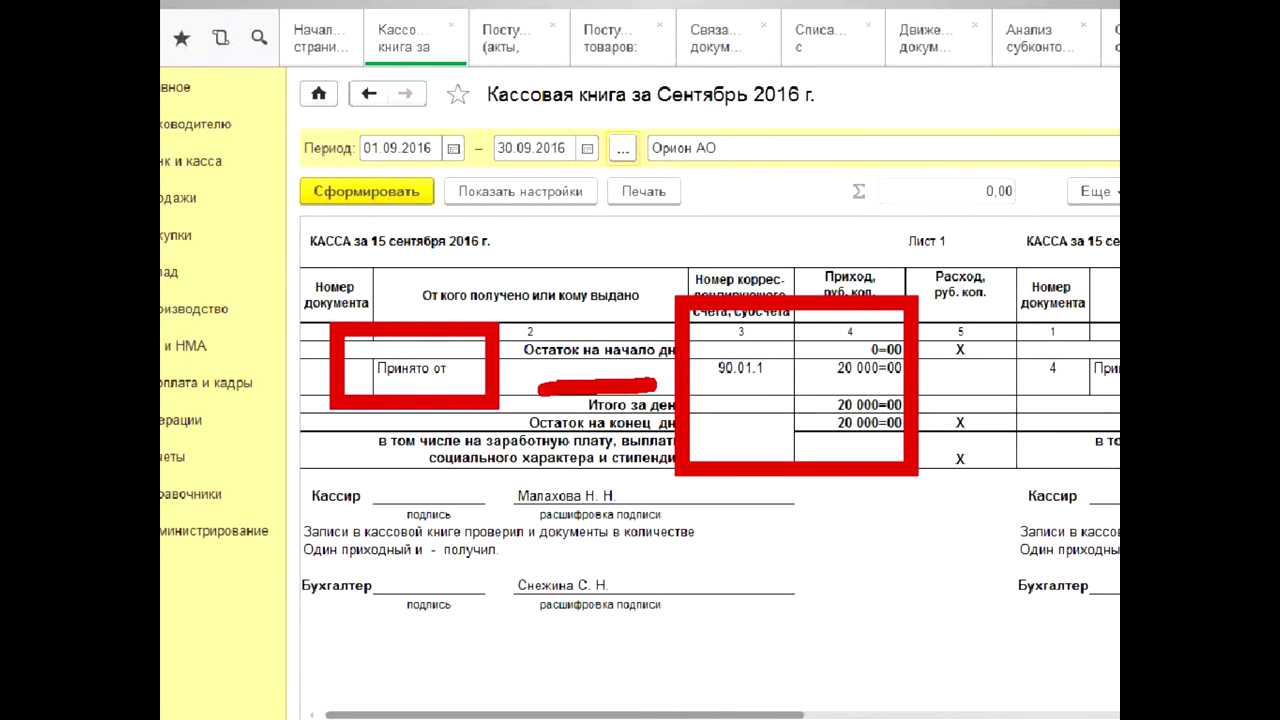
- Return to the cash receipt of 15.09.2016 and examine its print form details (Реквизиты печатной формы), marking the area
left_click(366, 98)
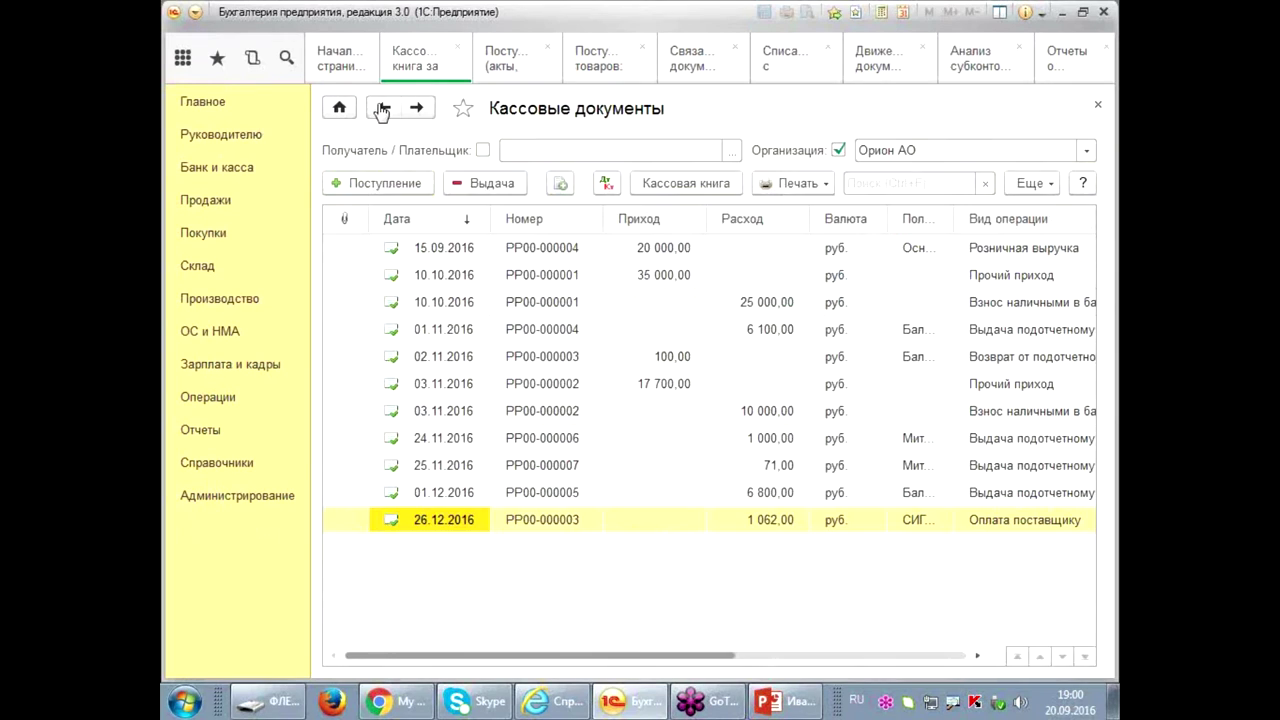
left_click(381, 108)
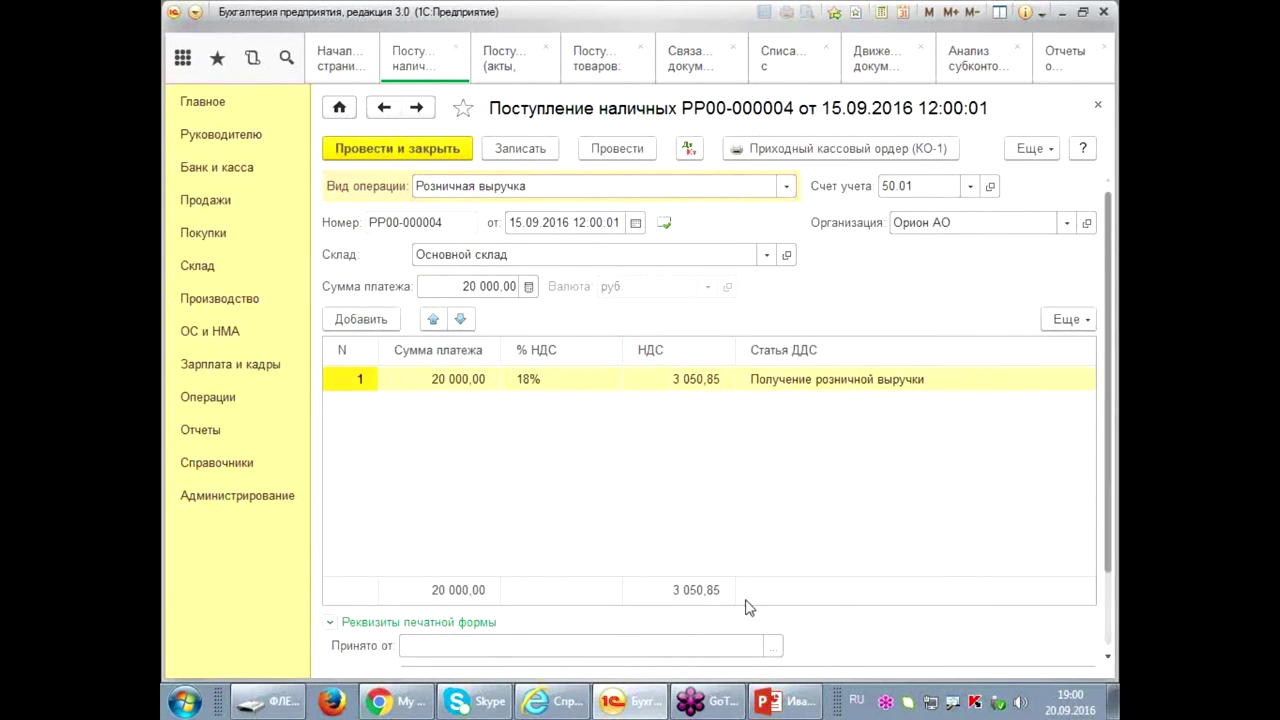
scroll(1117, 522, "down", 2)
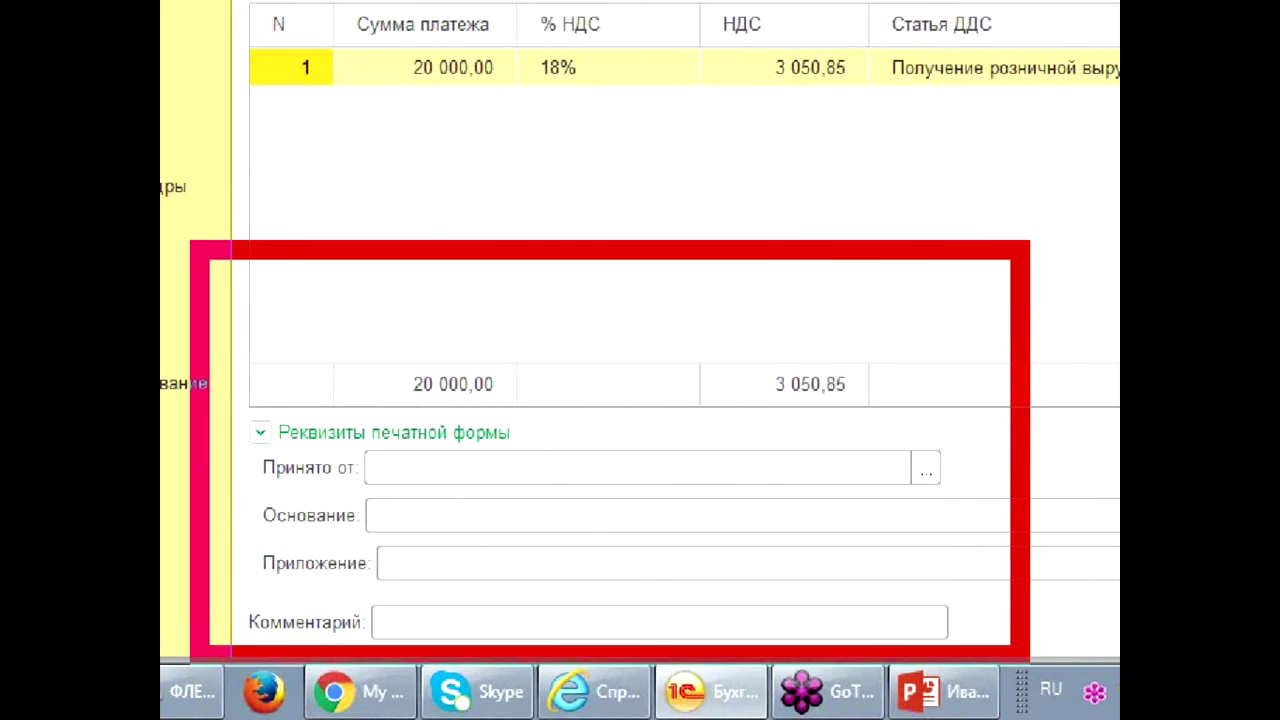
left_click_drag(352, 549, 962, 545)
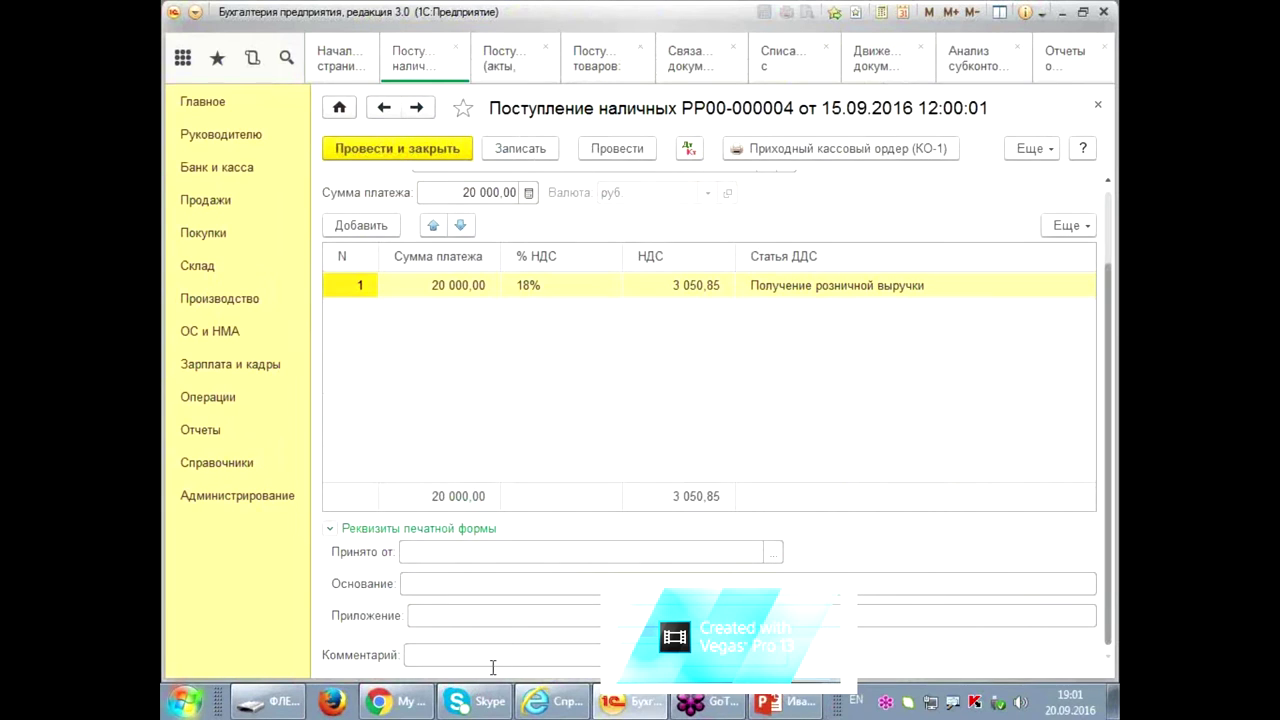
- Set the receipt's Принято от to "Розница" and Основание to "Розничка выручка", and post and close the document
left_click(670, 551)
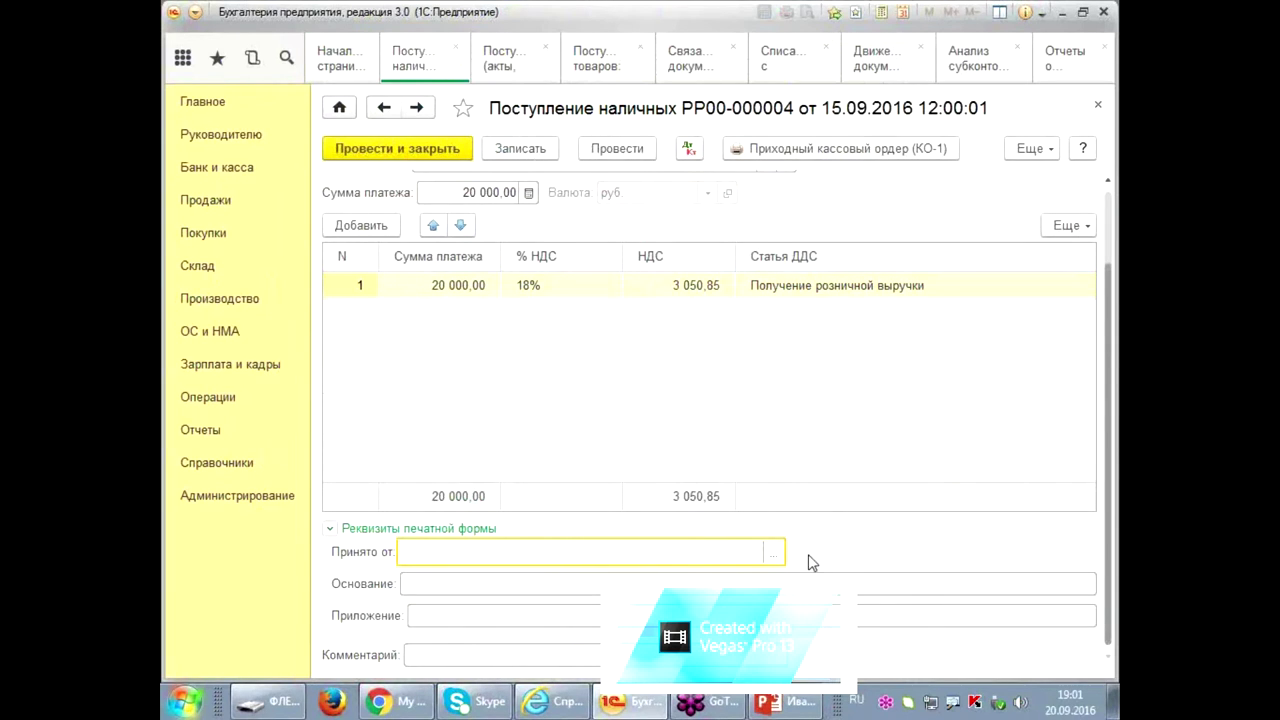
left_click(776, 553)
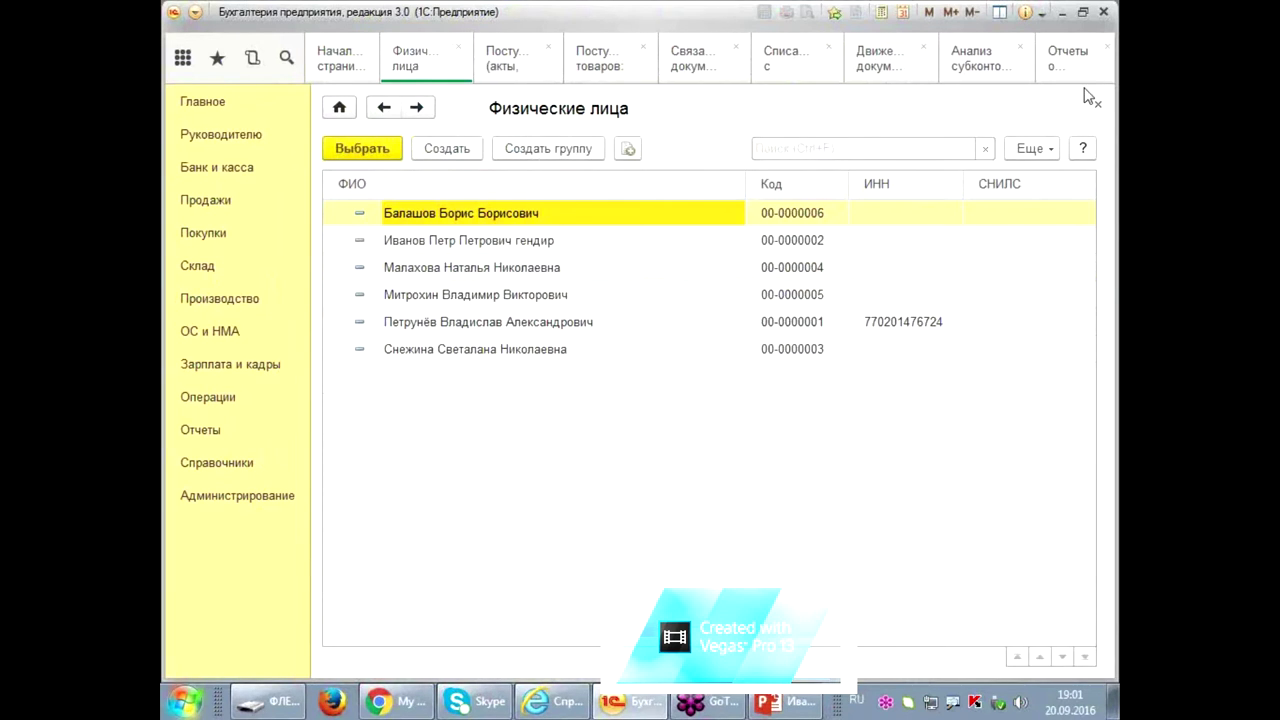
left_click(1097, 103)
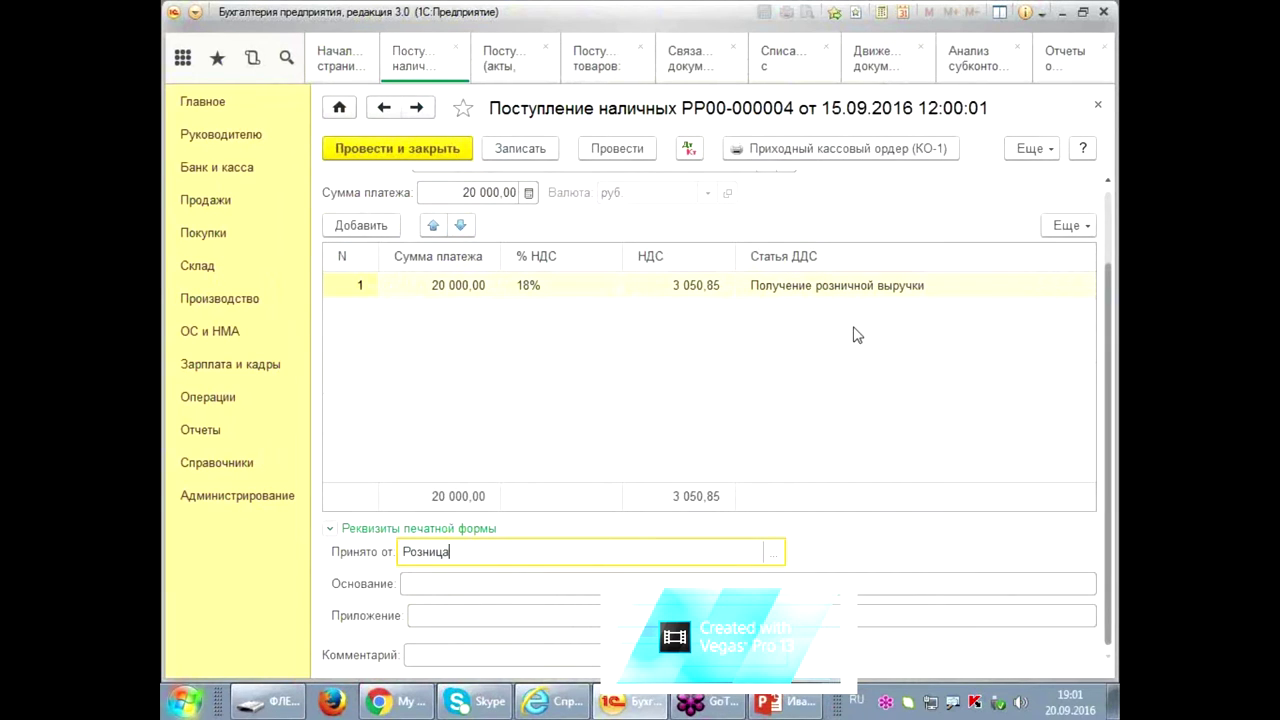
left_click(445, 590)
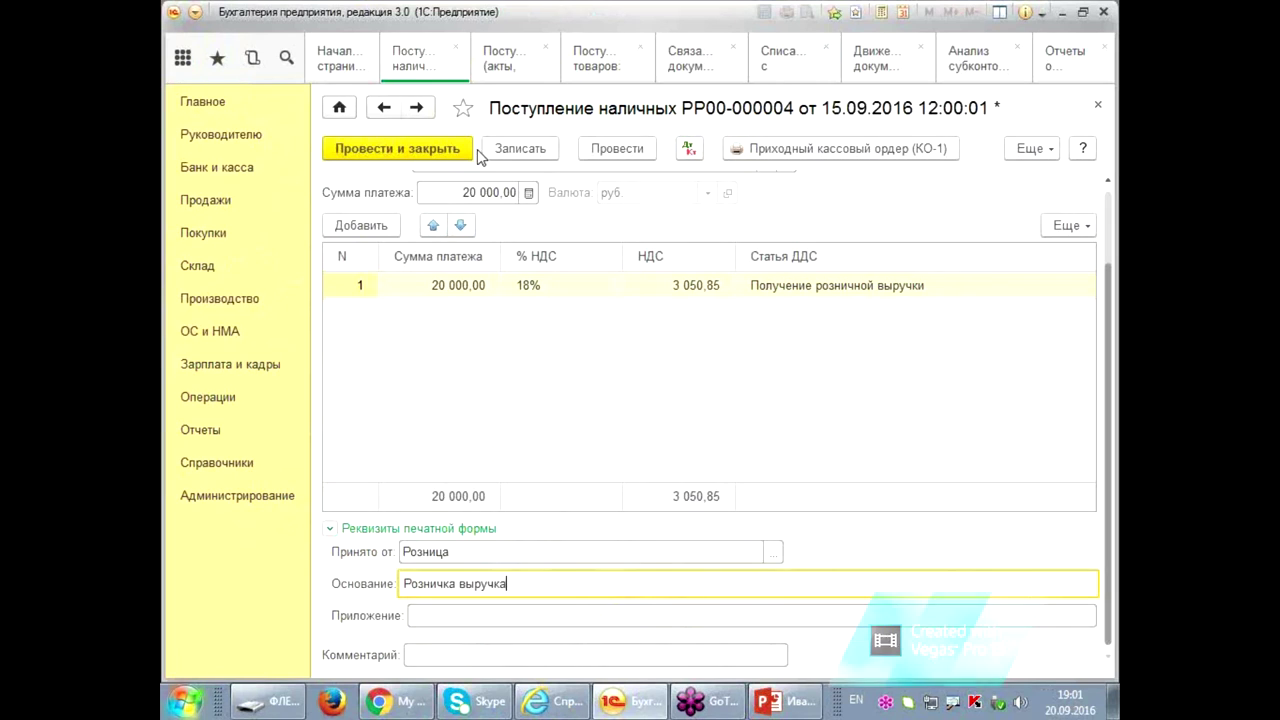
left_click(427, 152)
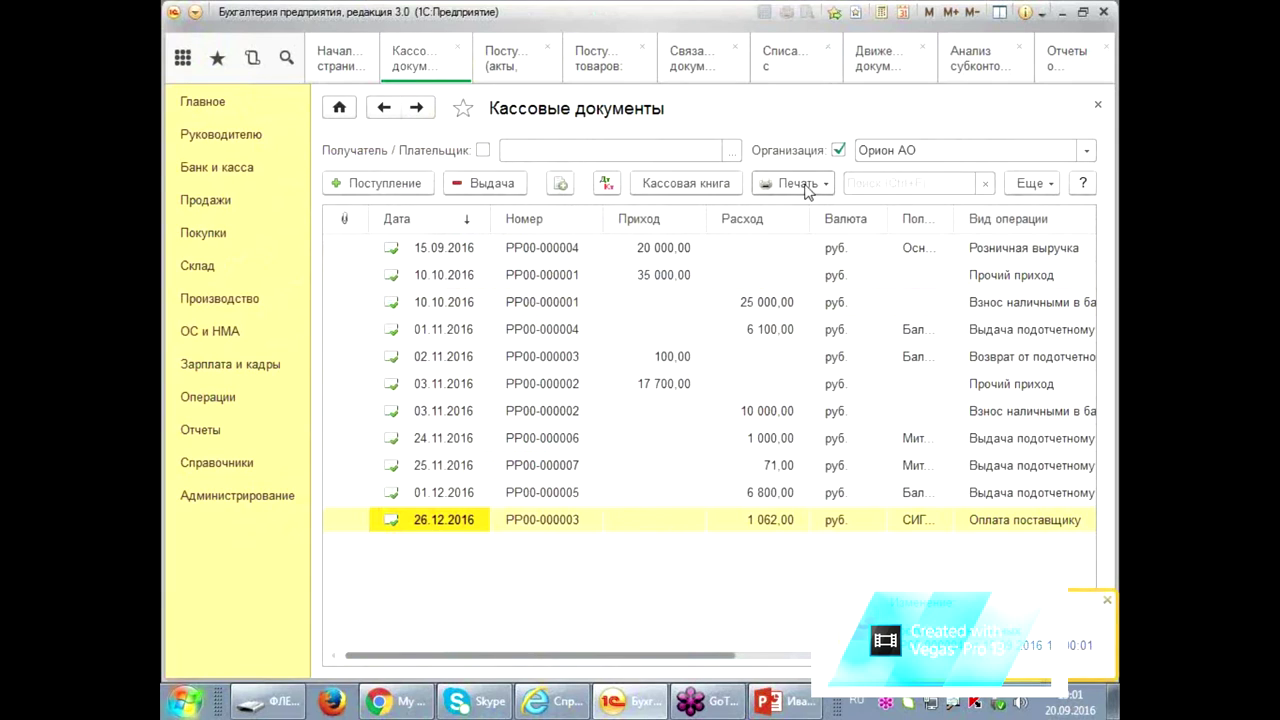
- Regenerate the September 2016 cash book and mark the receipt row's payer, corresponding account and amount
left_click(686, 183)
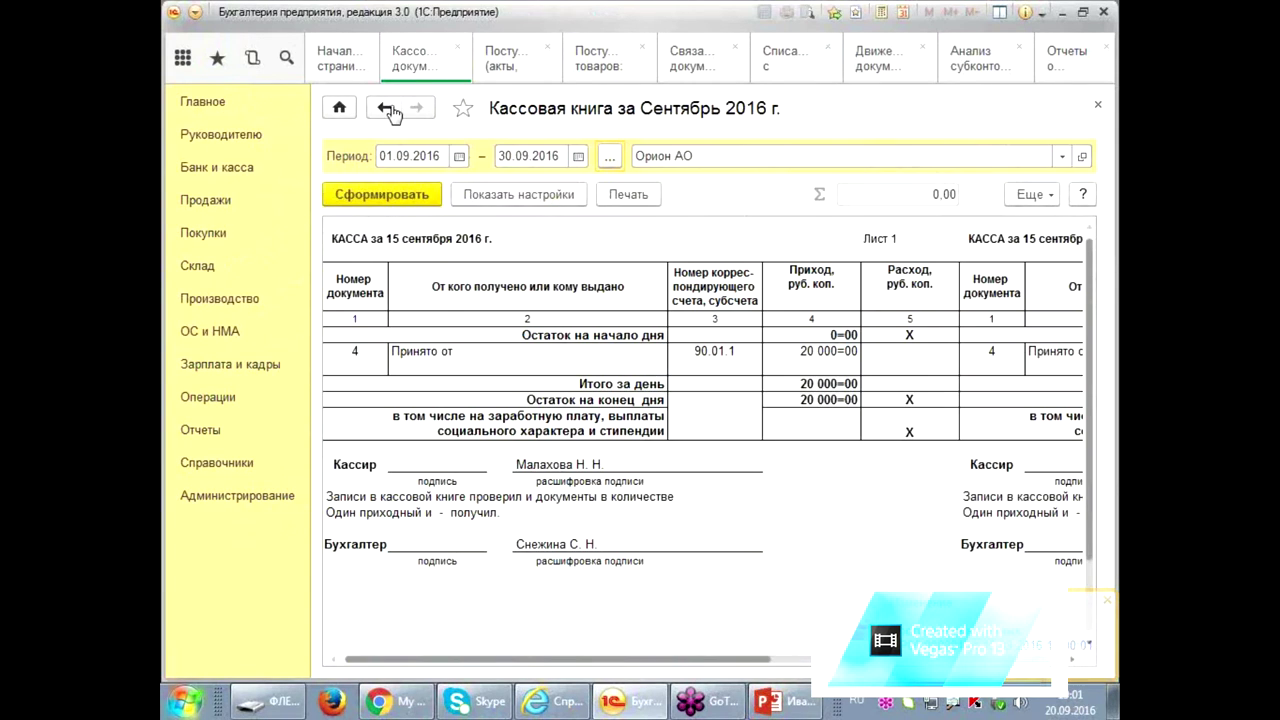
left_click(407, 200)
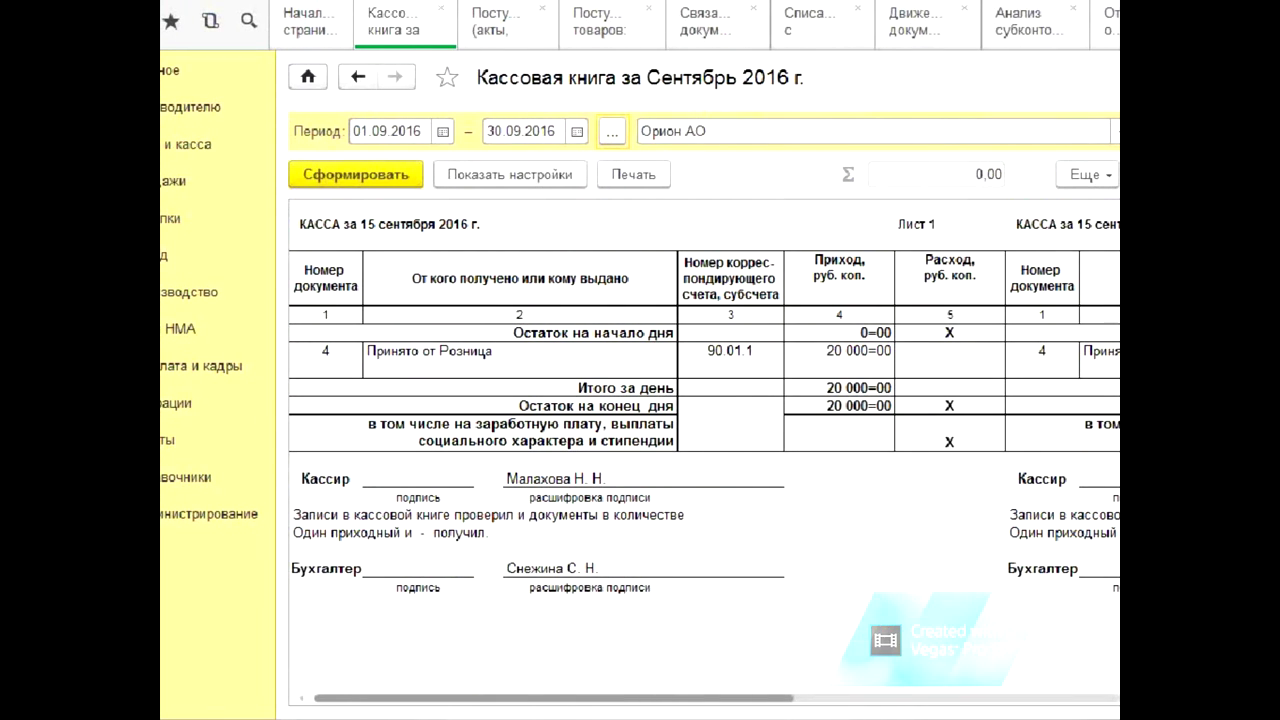
left_click_drag(428, 371, 748, 375)
left_click_drag(716, 300, 822, 290)
left_click_drag(914, 305, 1032, 245)
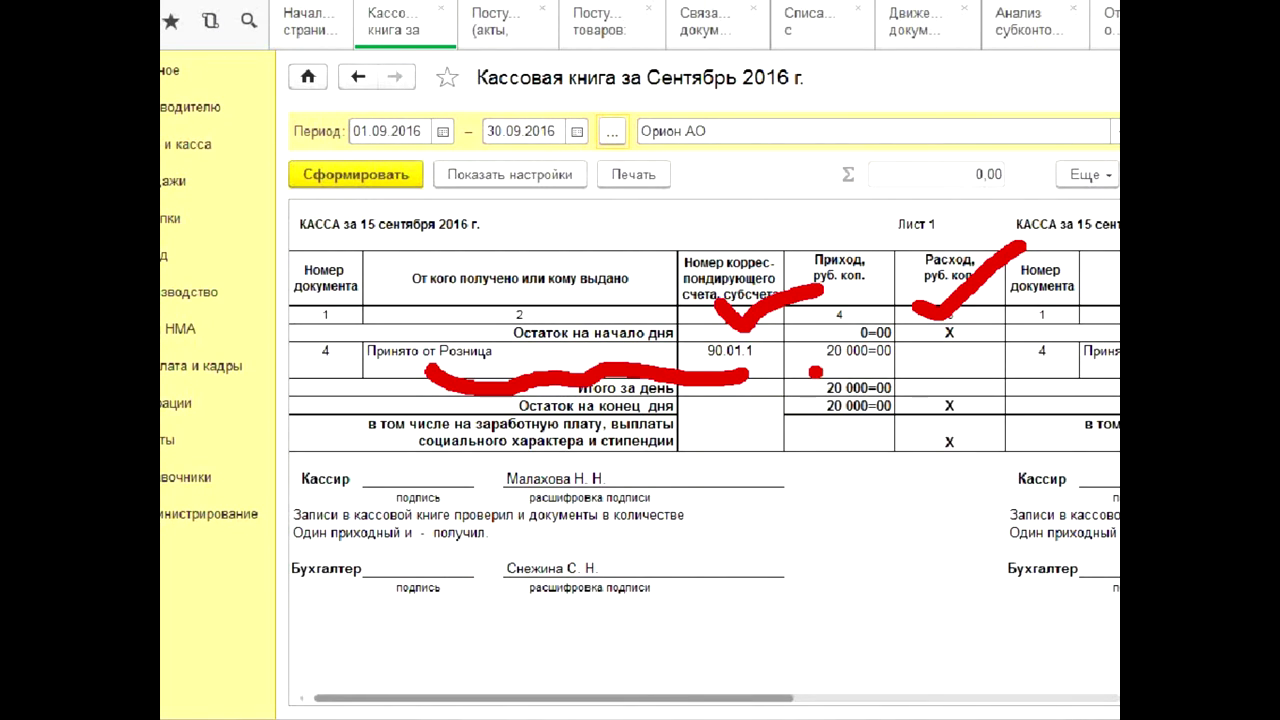
left_click_drag(806, 372, 925, 371)
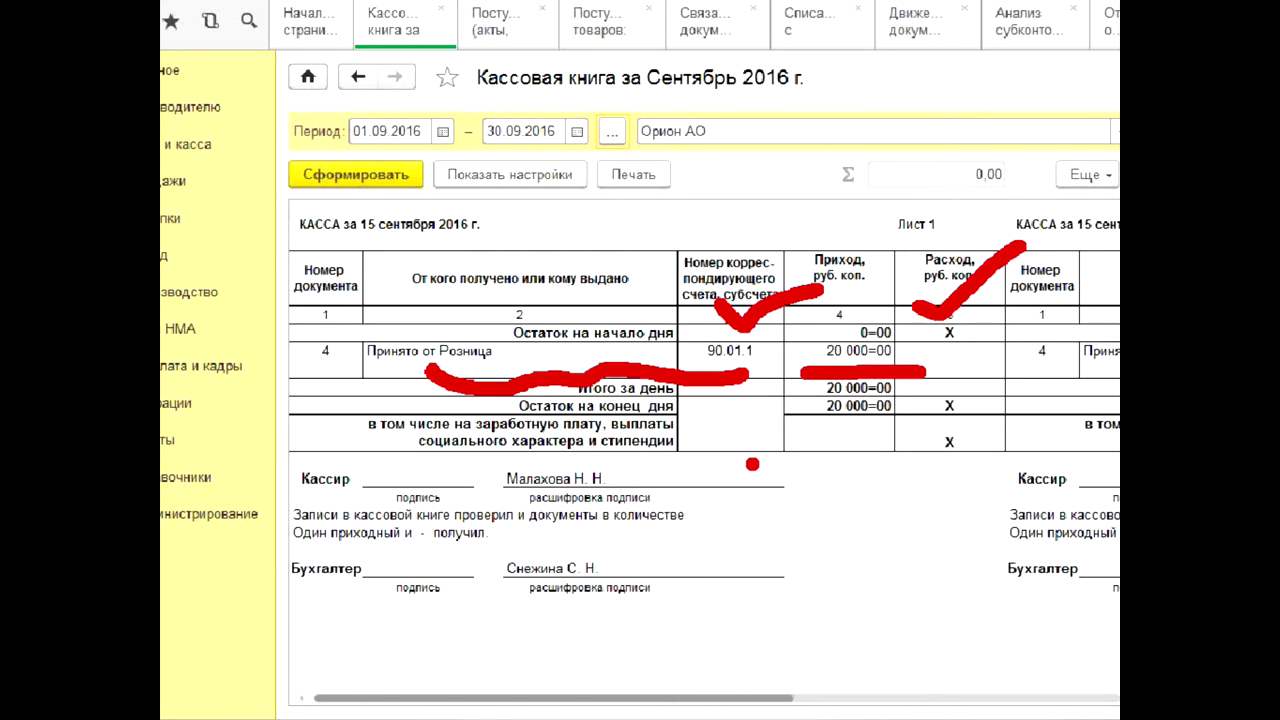
- Annotate the cash book by hand with "ПКО" and the debit to account 50 while examining the entry
mouse_move(575, 255)
left_mouse_down()
mouse_move(655, 130)
mouse_move(652, 232)
left_mouse_up()
mouse_move(690, 132)
left_mouse_down()
mouse_move(695, 215)
mouse_move(742, 208)
mouse_move(755, 130)
left_mouse_up()
mouse_move(785, 155)
left_mouse_down()
mouse_move(845, 172)
mouse_move(800, 152)
left_mouse_up()
mouse_move(492, 222)
left_mouse_down()
mouse_move(820, 250)
mouse_move(930, 222)
left_mouse_up()
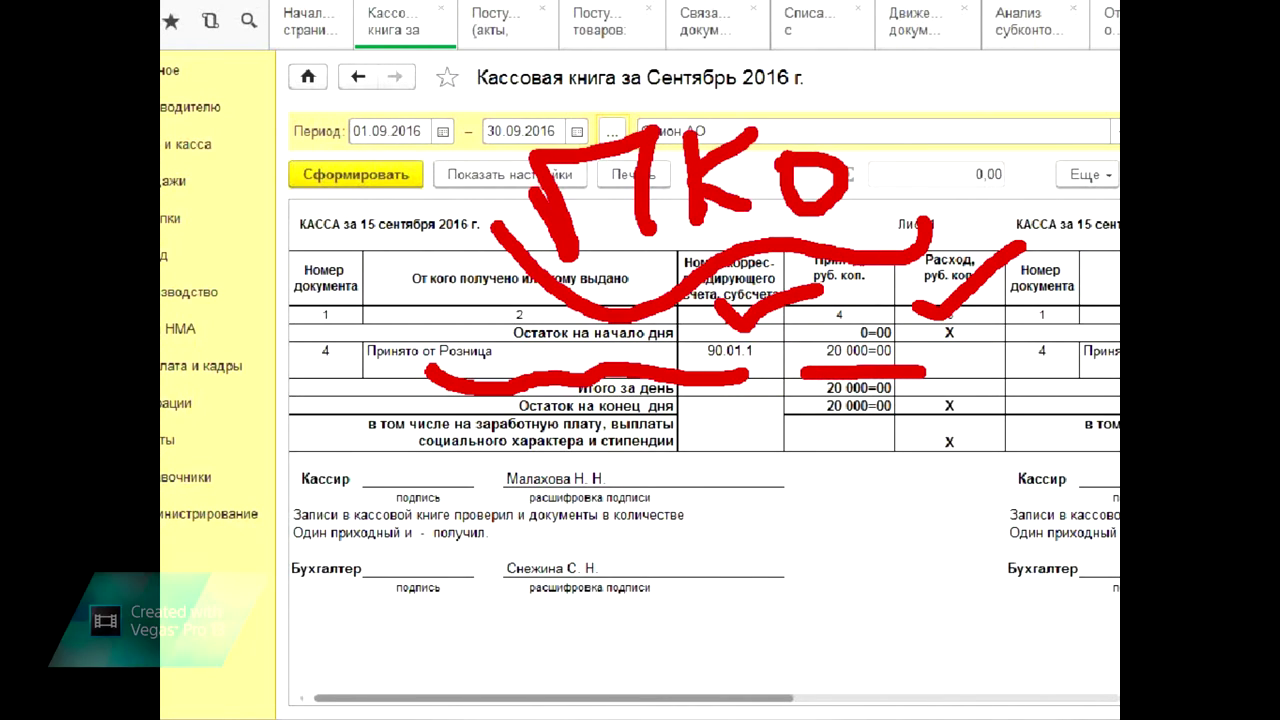
left_click_drag(375, 519, 780, 516)
mouse_move(285, 505)
left_mouse_down()
mouse_move(300, 432)
mouse_move(190, 436)
left_mouse_up()
mouse_move(410, 424)
left_mouse_down()
mouse_move(375, 480)
mouse_move(440, 488)
left_mouse_up()
mouse_move(478, 420)
left_mouse_down()
mouse_move(495, 462)
mouse_move(546, 418)
left_mouse_up()
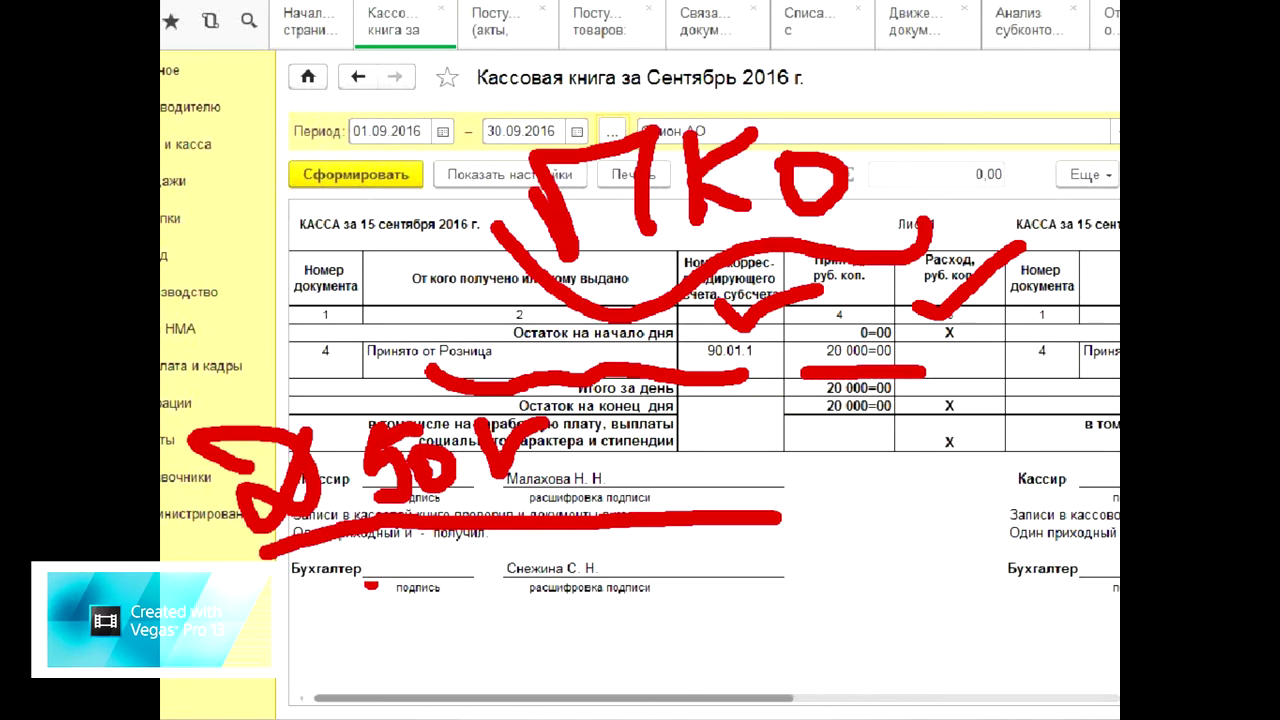
mouse_move(805, 330)
left_mouse_down()
mouse_move(822, 345)
mouse_move(1085, 350)
left_mouse_up()
mouse_move(1050, 500)
left_mouse_down()
mouse_move(406, 500)
mouse_move(390, 680)
mouse_move(1060, 500)
left_mouse_up()
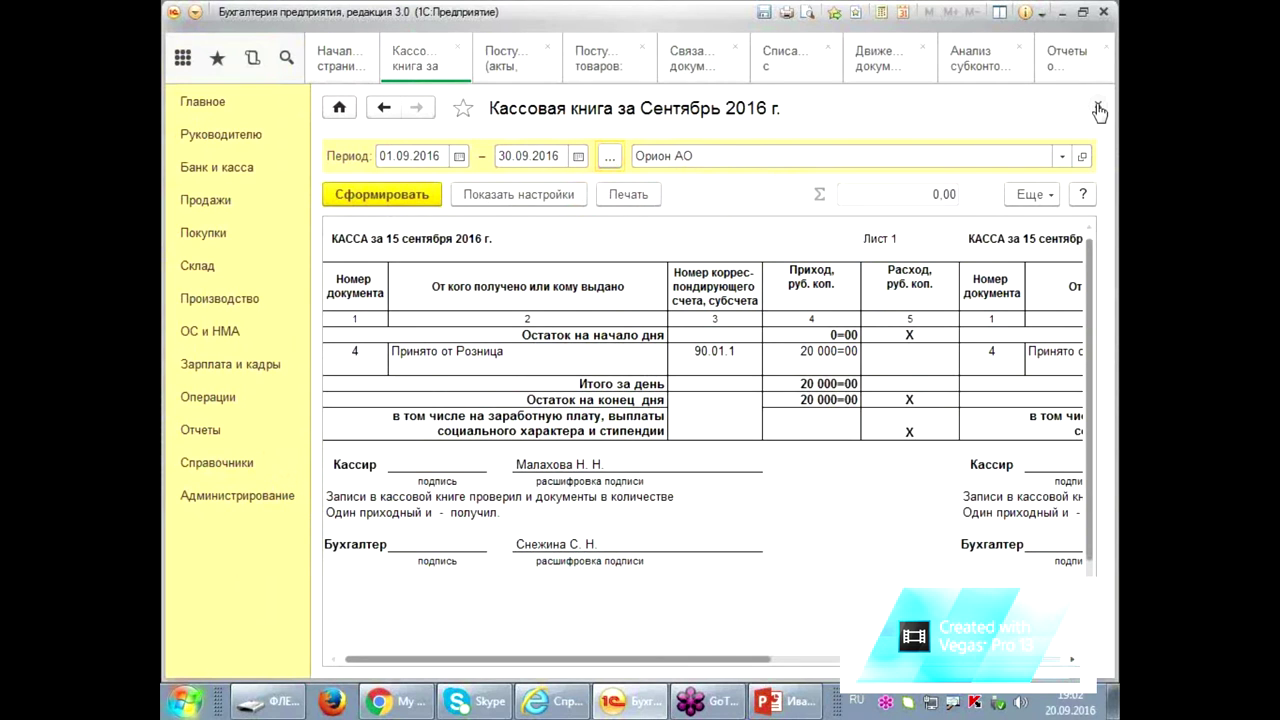
- Close the cash book and widen the Получатель / Плательщик column in the cash documents list
left_click(1097, 106)
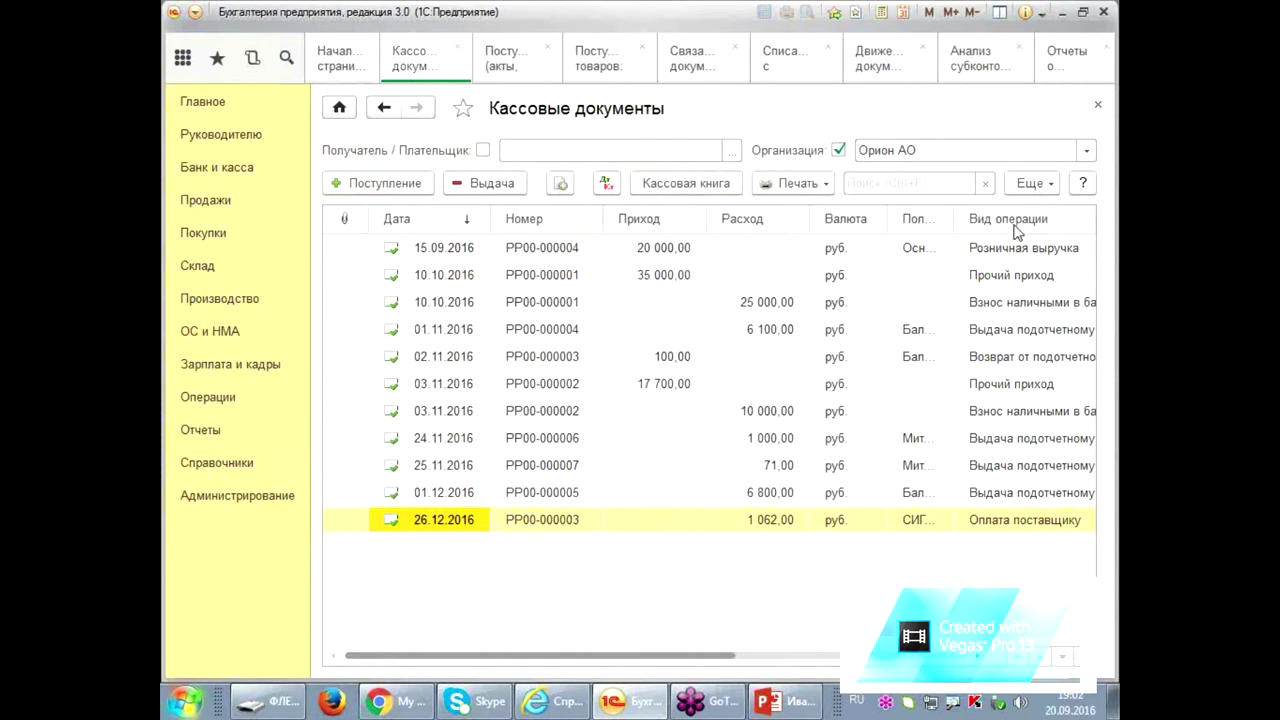
left_click_drag(962, 224, 1067, 227)
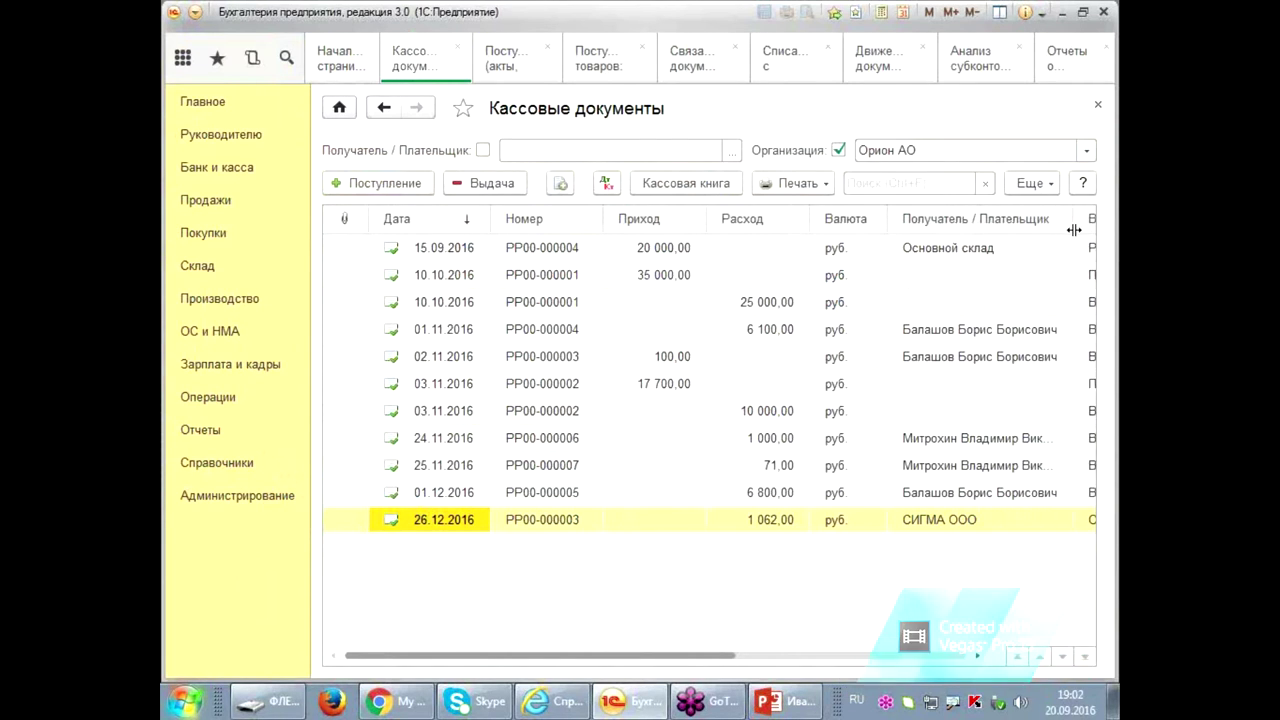
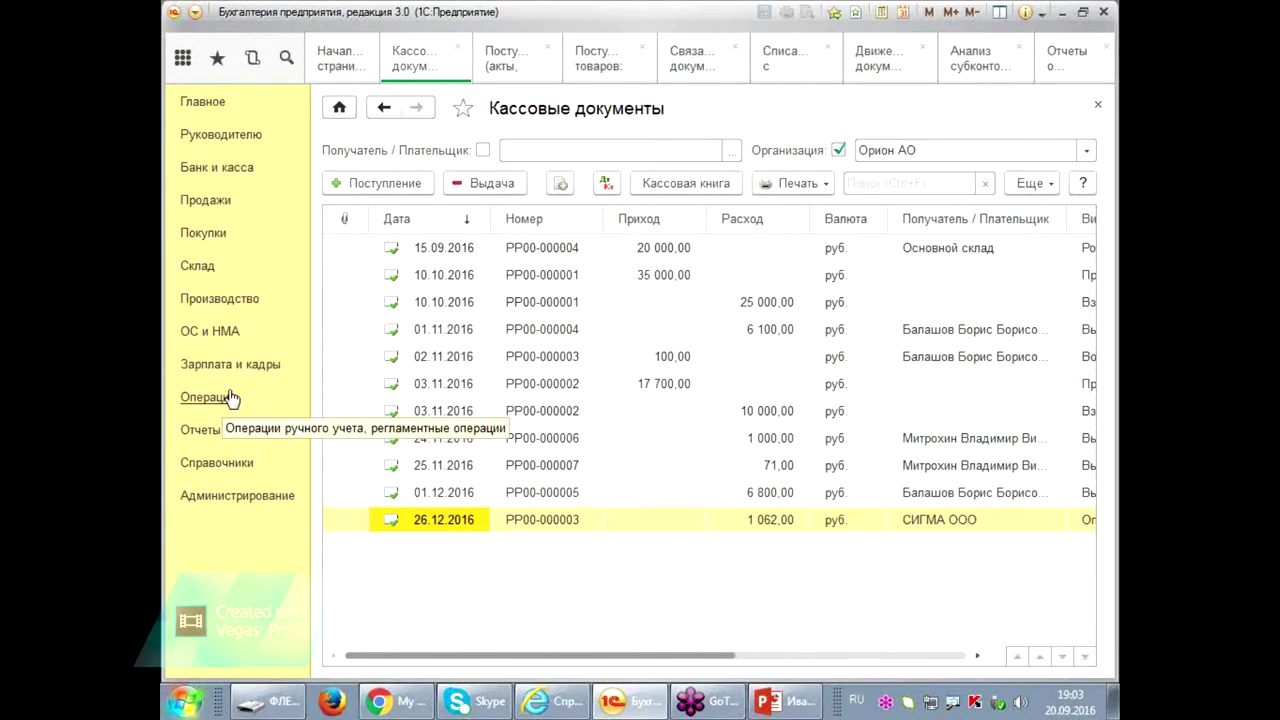
- Close all open documents, lists and reports, leaving only the start page open
left_click(463, 50)
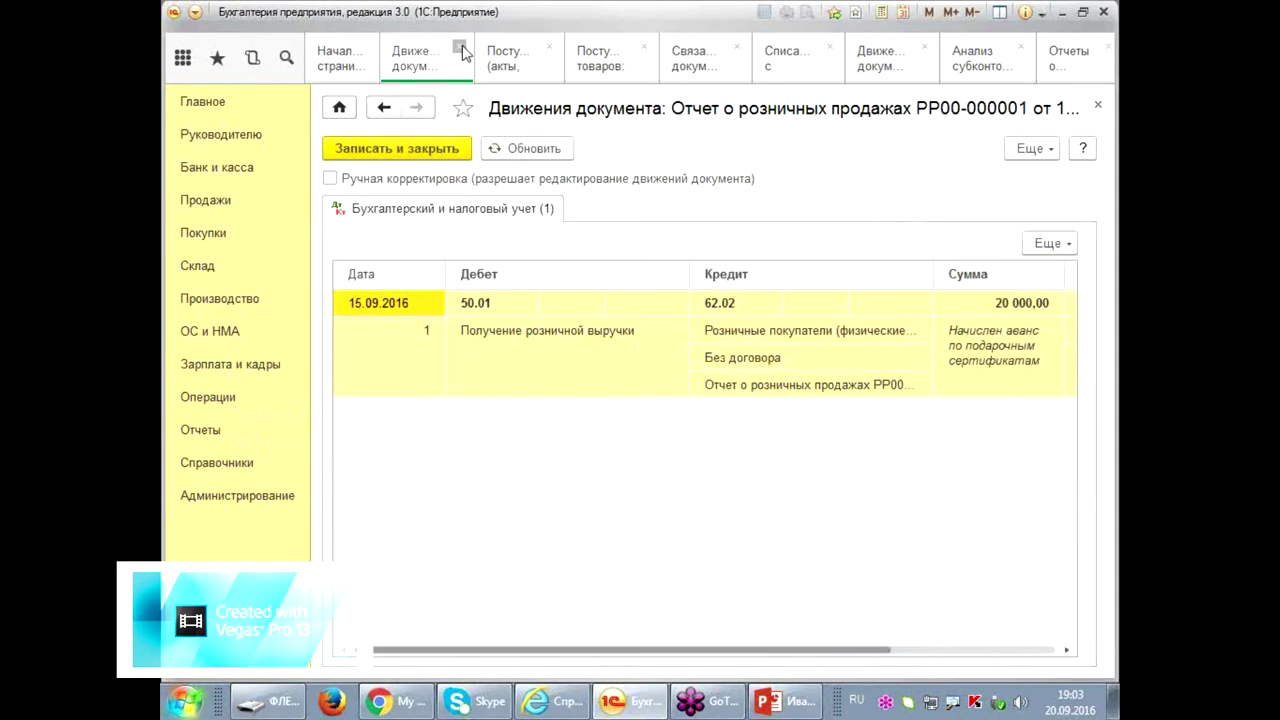
left_click(459, 48)
left_click(463, 56)
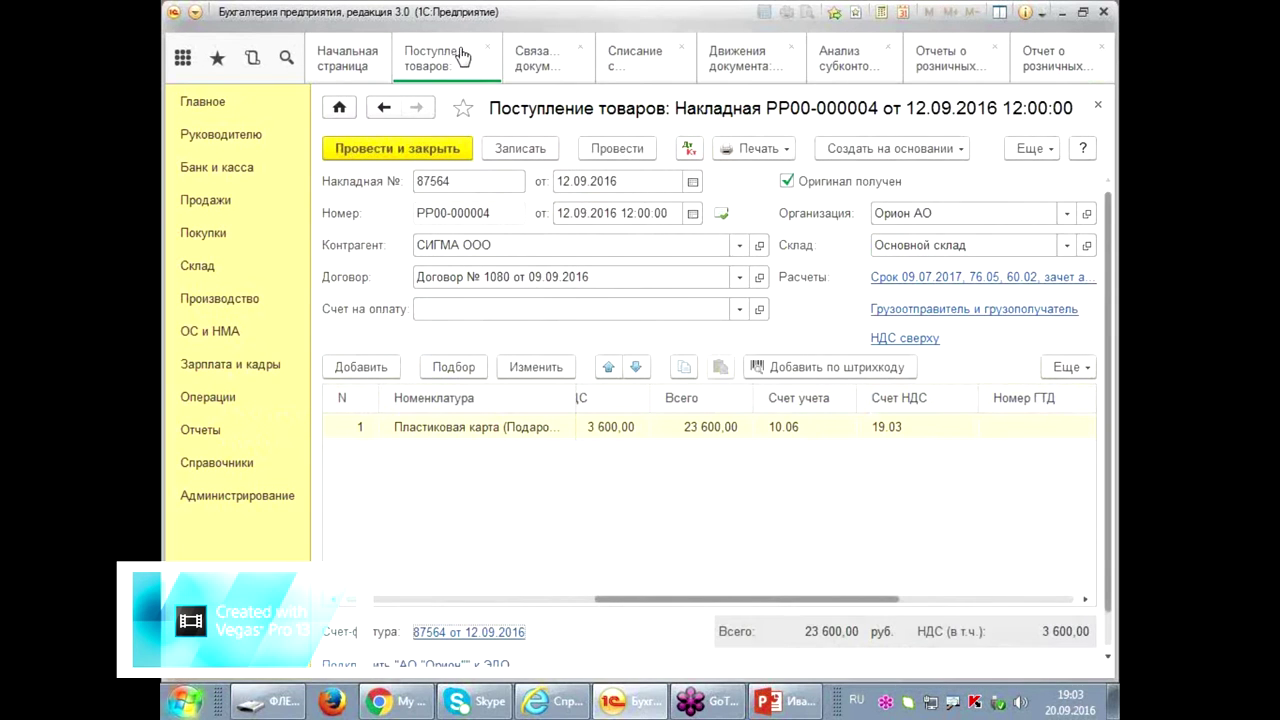
left_click(486, 50)
left_click(485, 49)
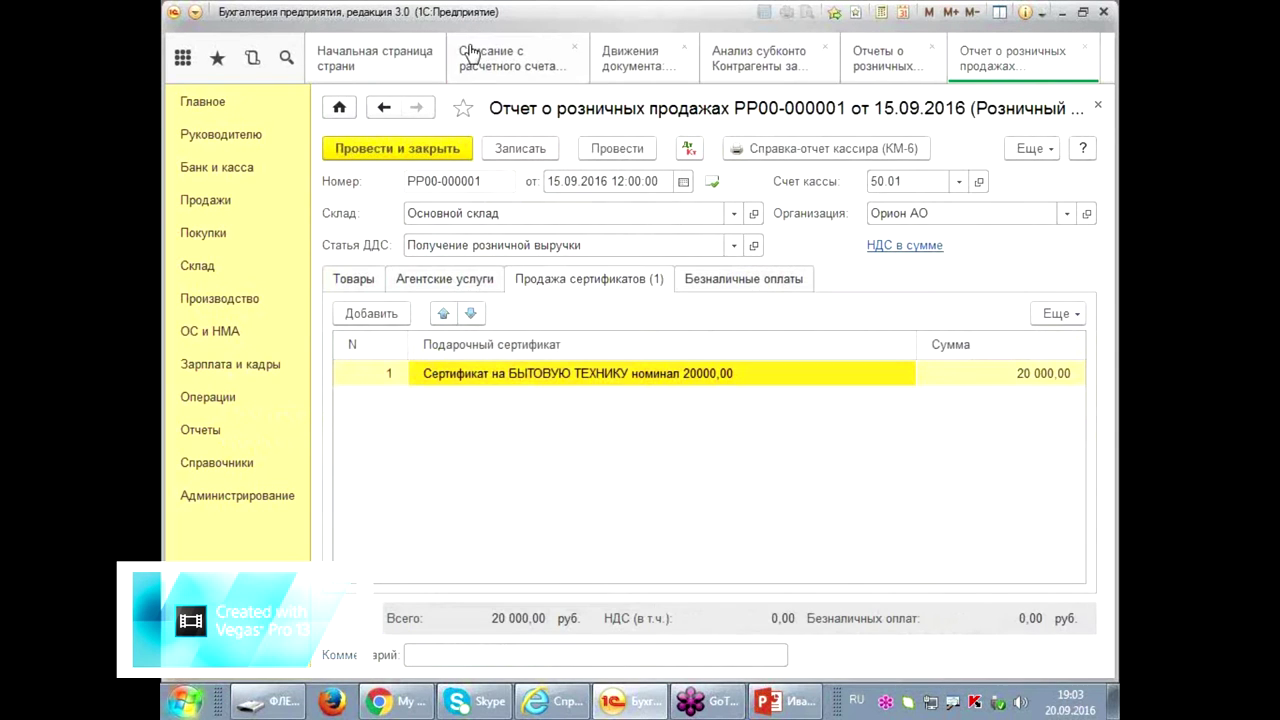
left_click(578, 49)
left_click(606, 47)
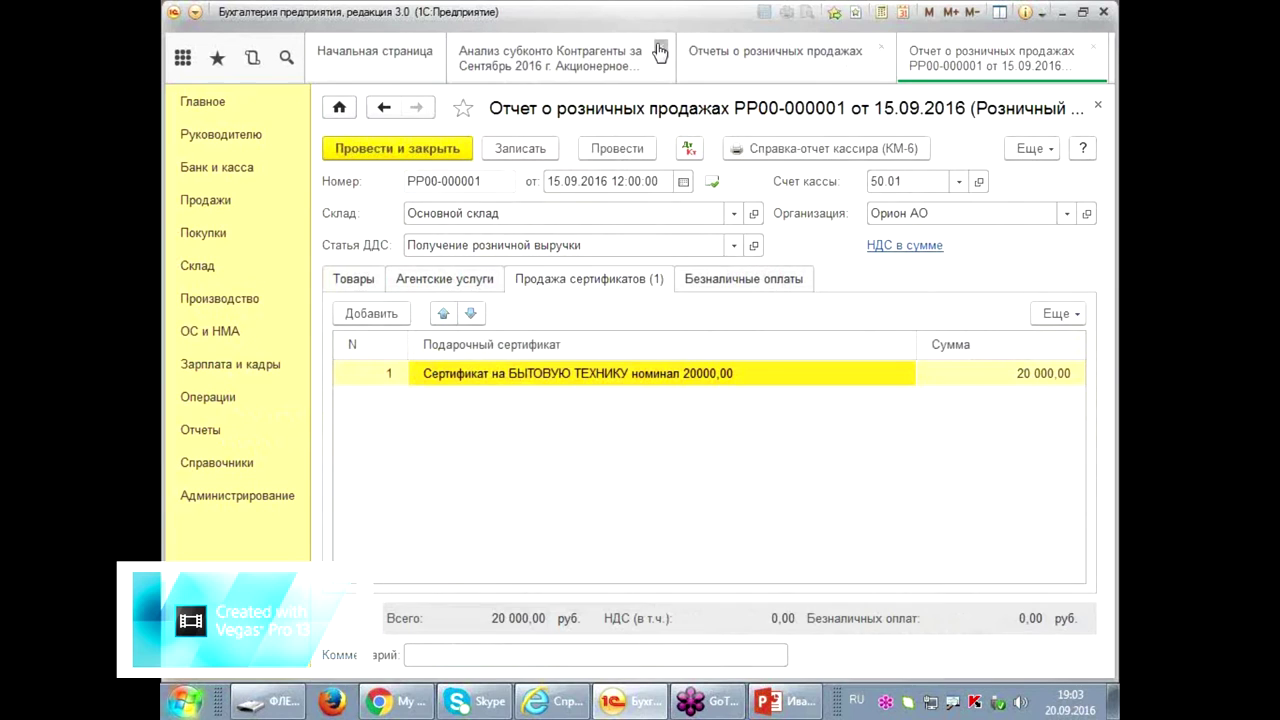
left_click(655, 47)
left_click(651, 47)
left_click(733, 48)
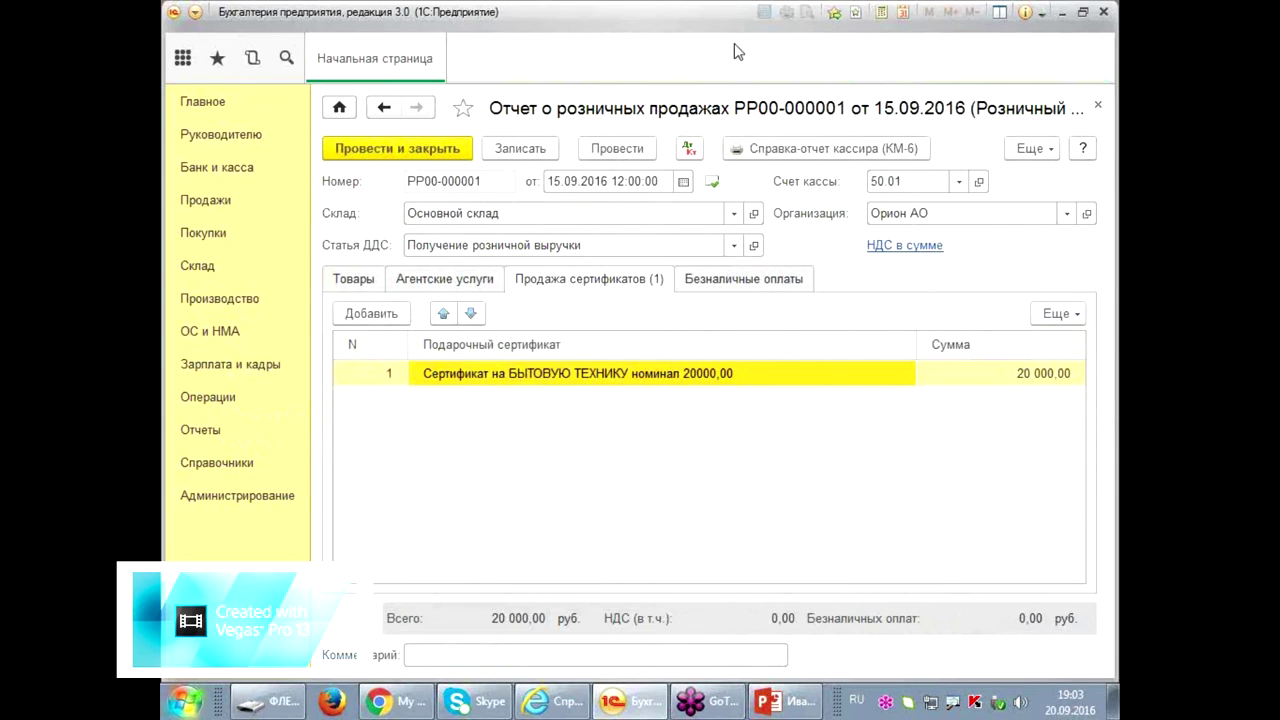
- Generate the Анализ субконто report by Номенклатура for September 2016 for Орион АО
left_click(200, 430)
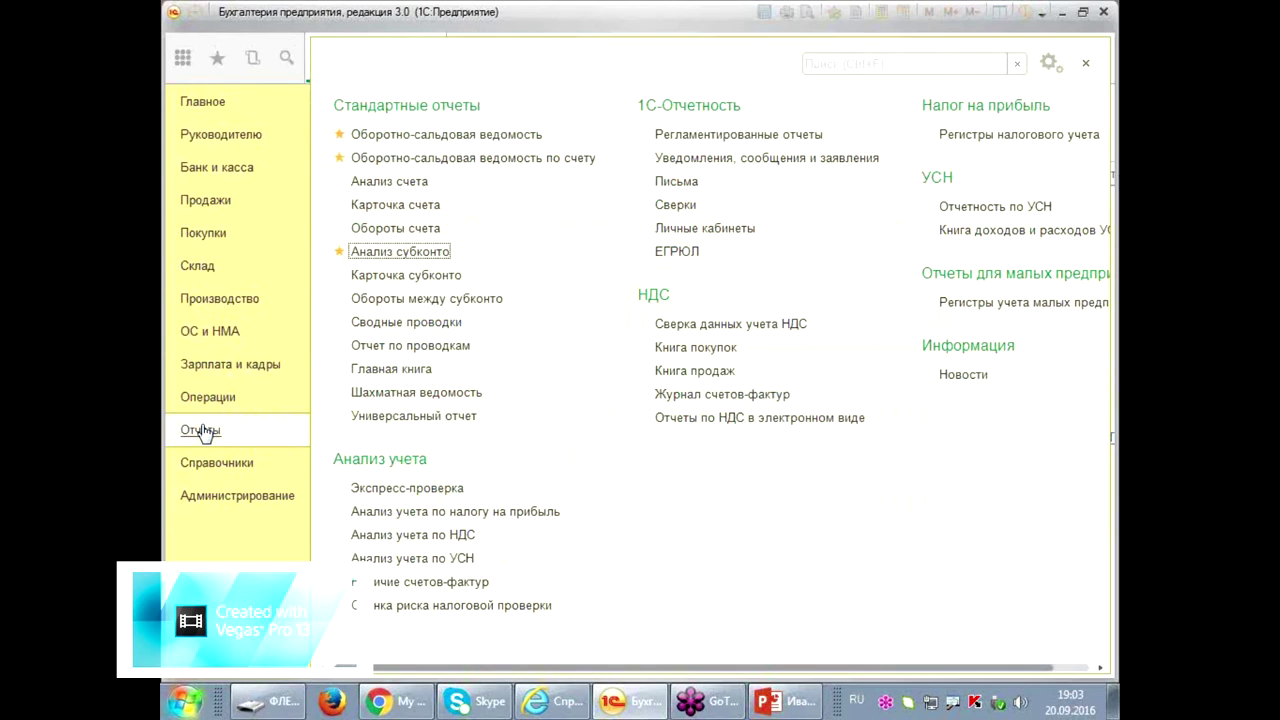
left_click(396, 250)
left_click(742, 151)
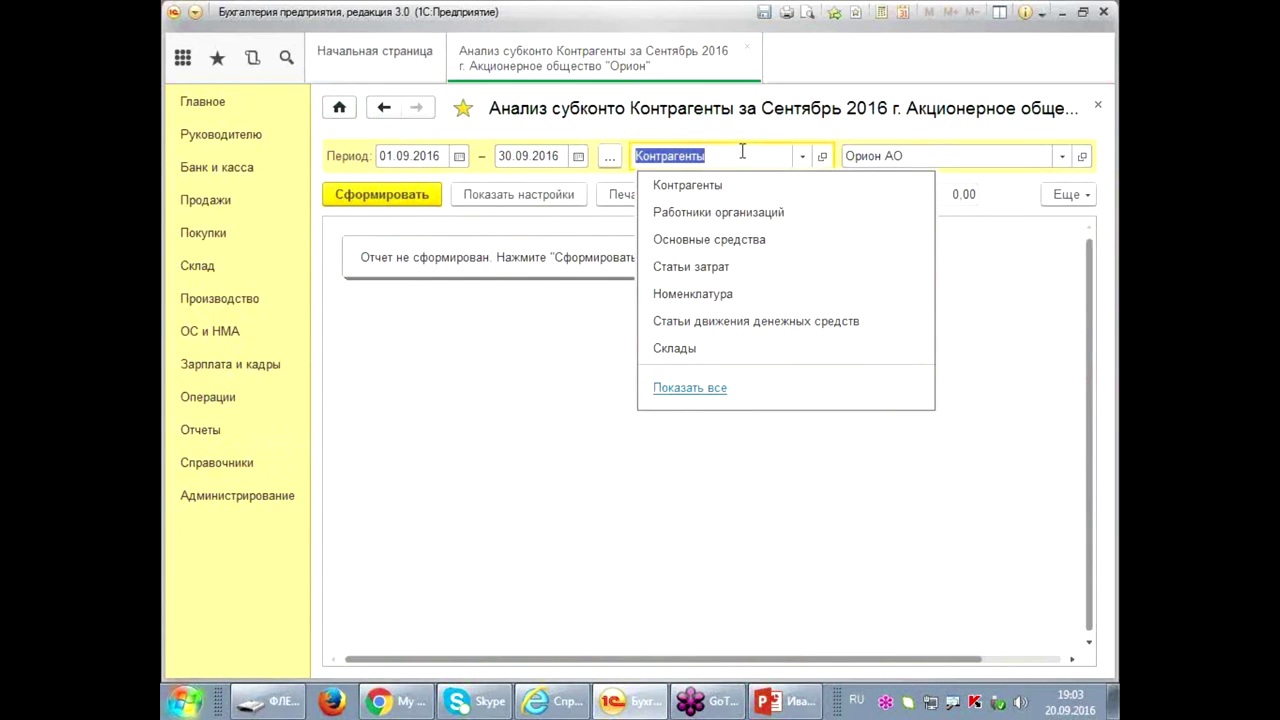
left_click(697, 321)
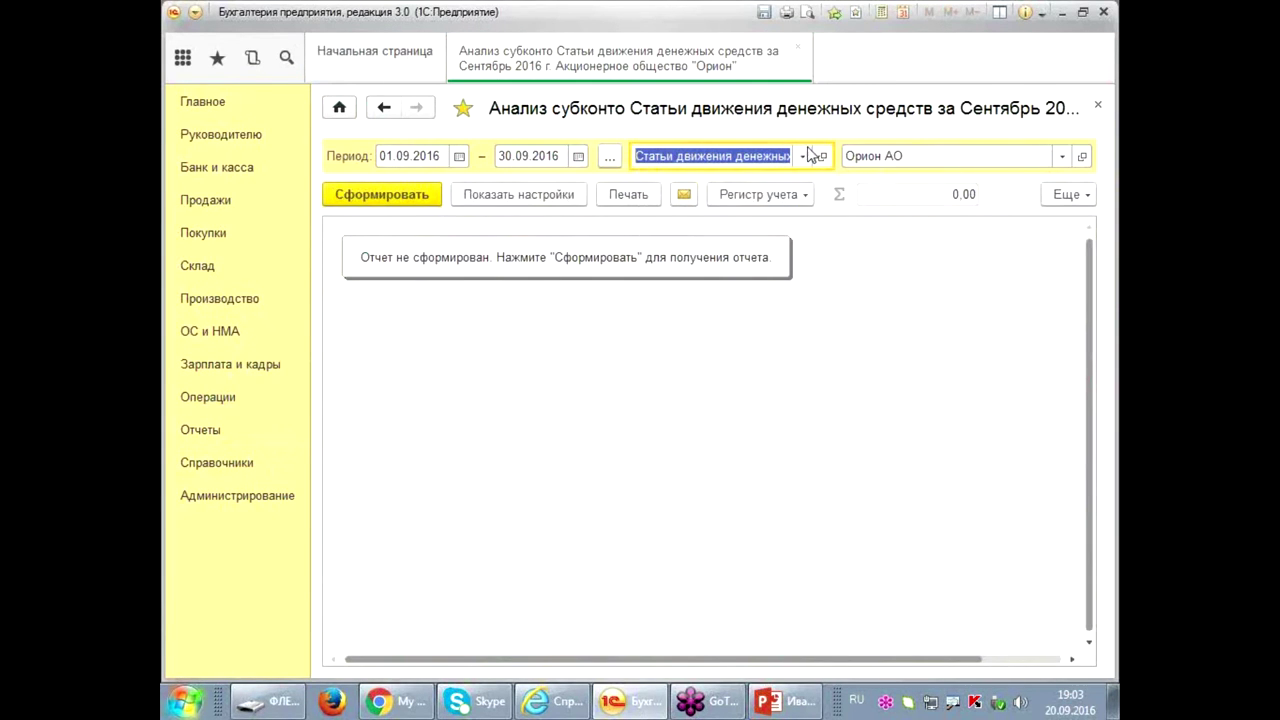
left_click(803, 156)
left_click(710, 321)
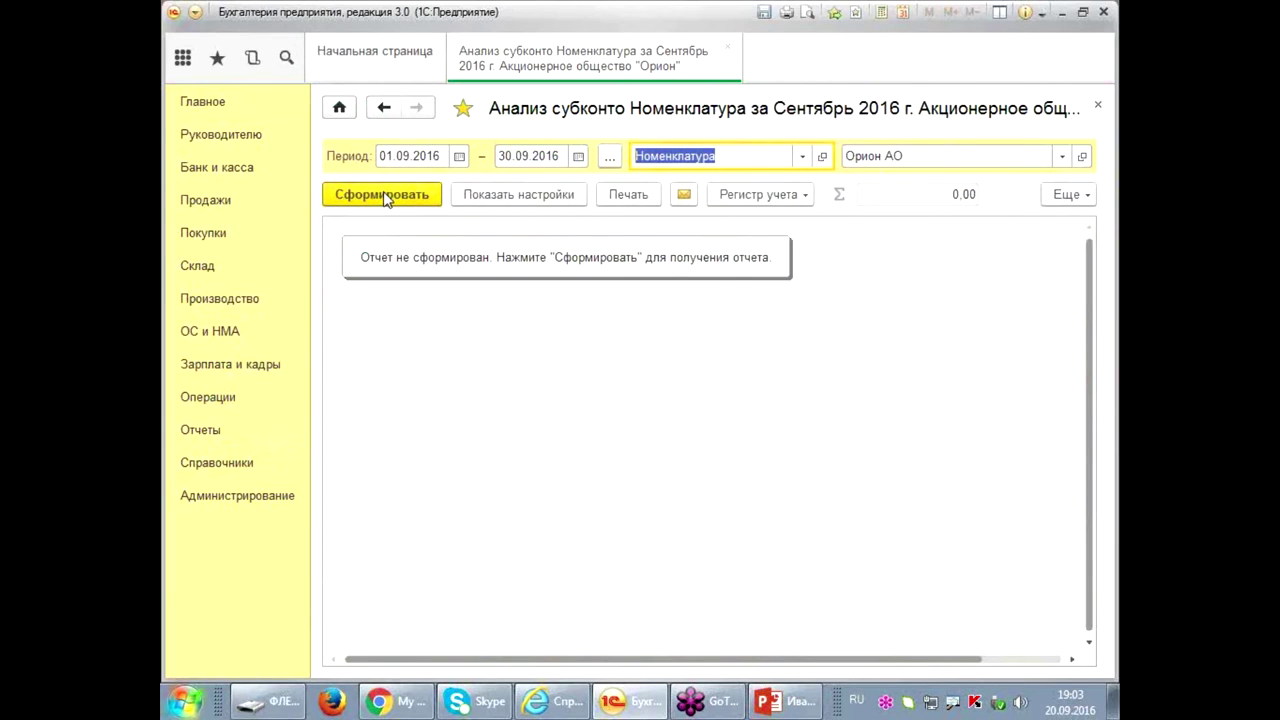
left_click(383, 194)
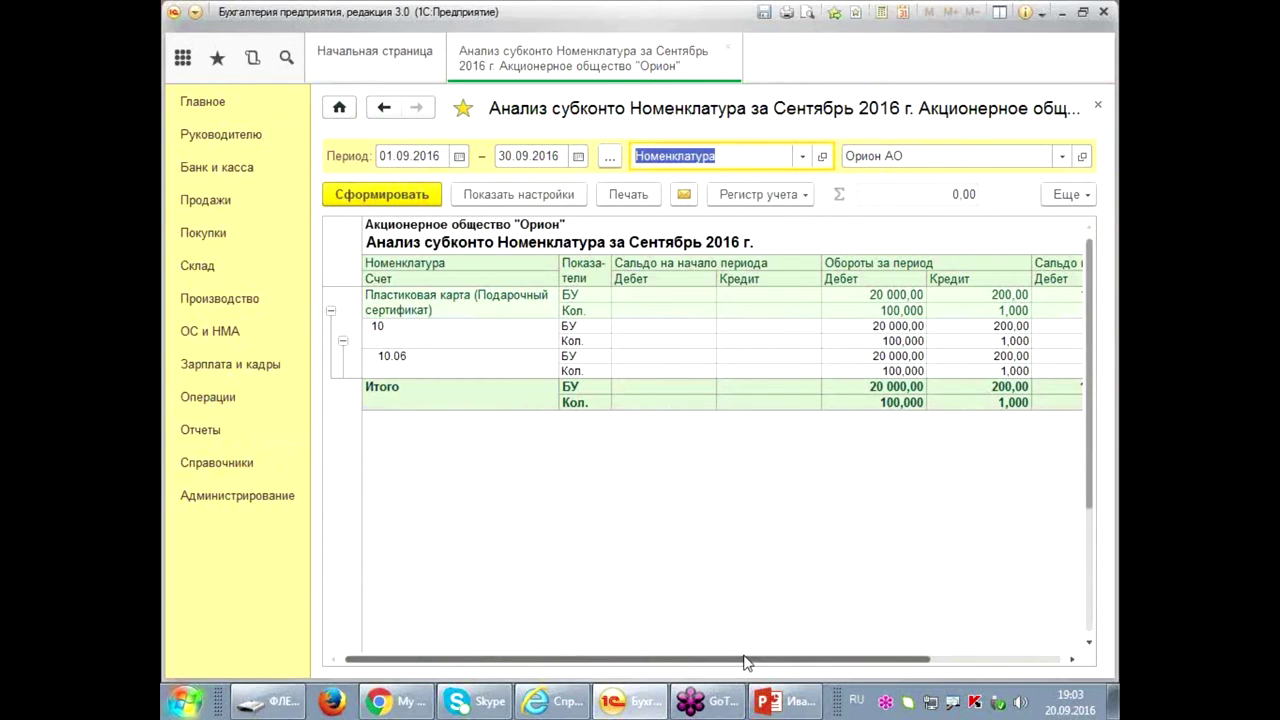
- Set the report period's end date to 15.09.2016 and regenerate the Номенклатура analysis
left_click(556, 156)
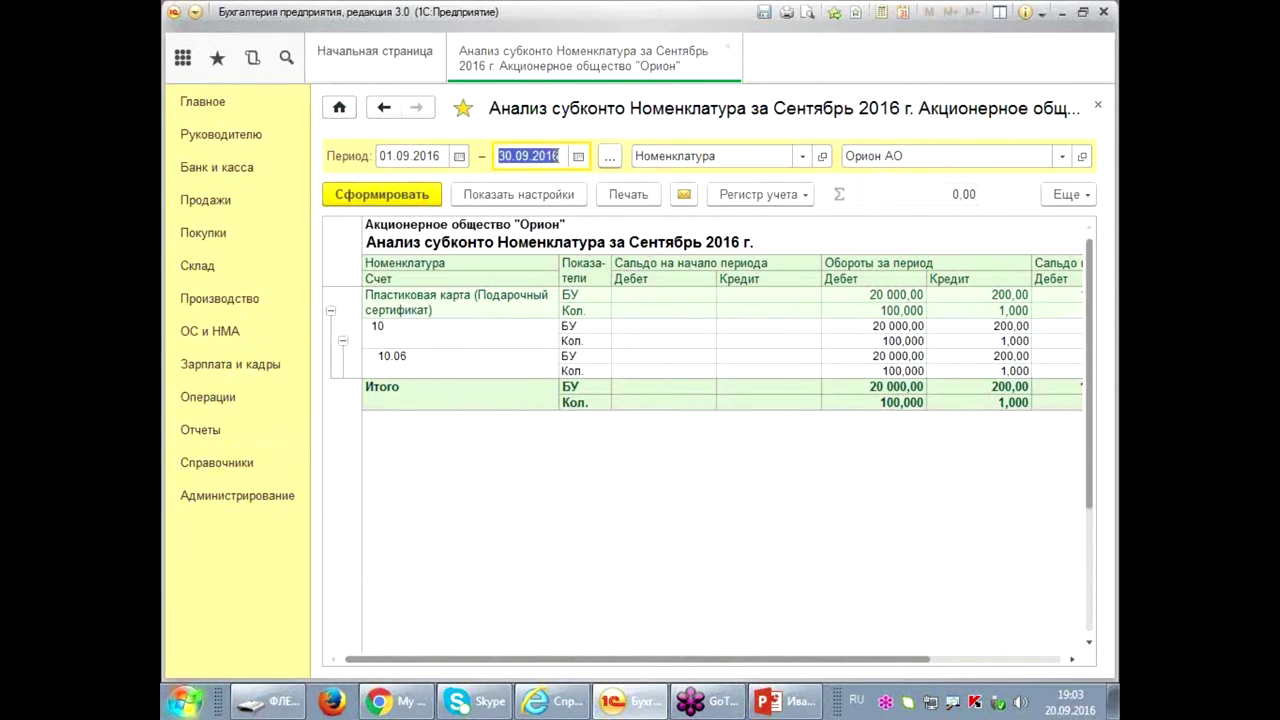
type("15092016")
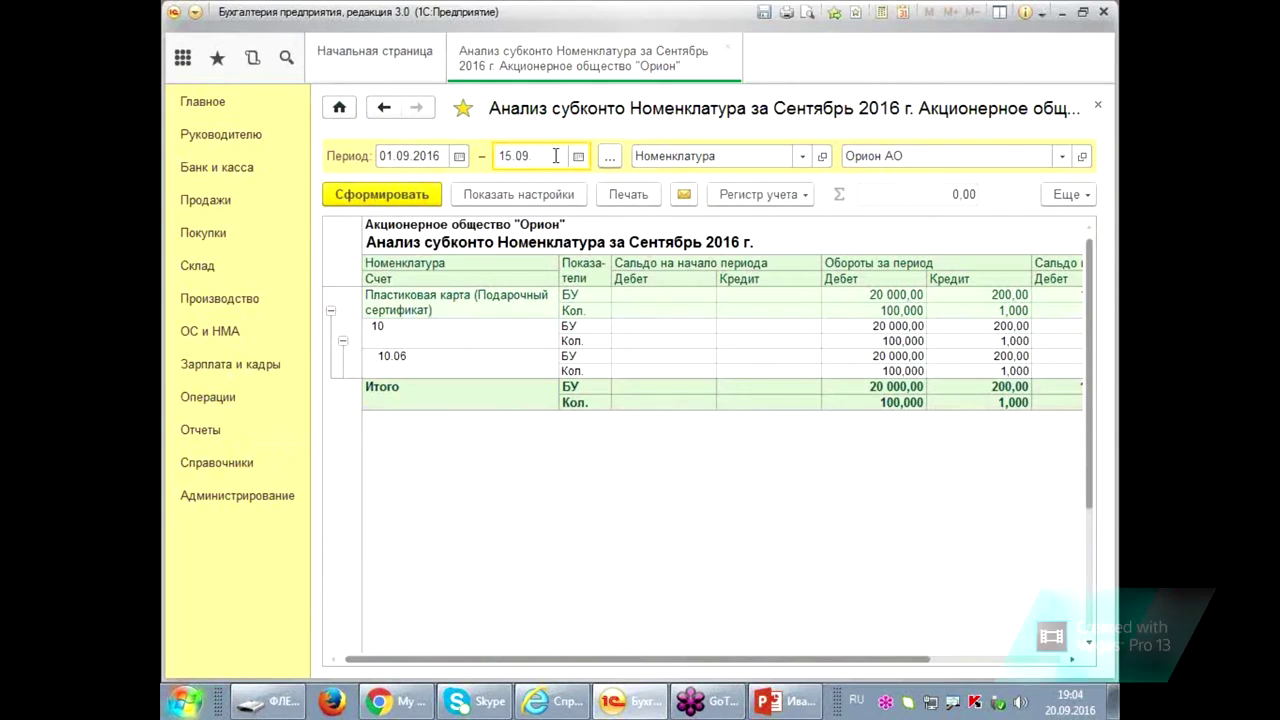
key("Tab")
left_click(389, 195)
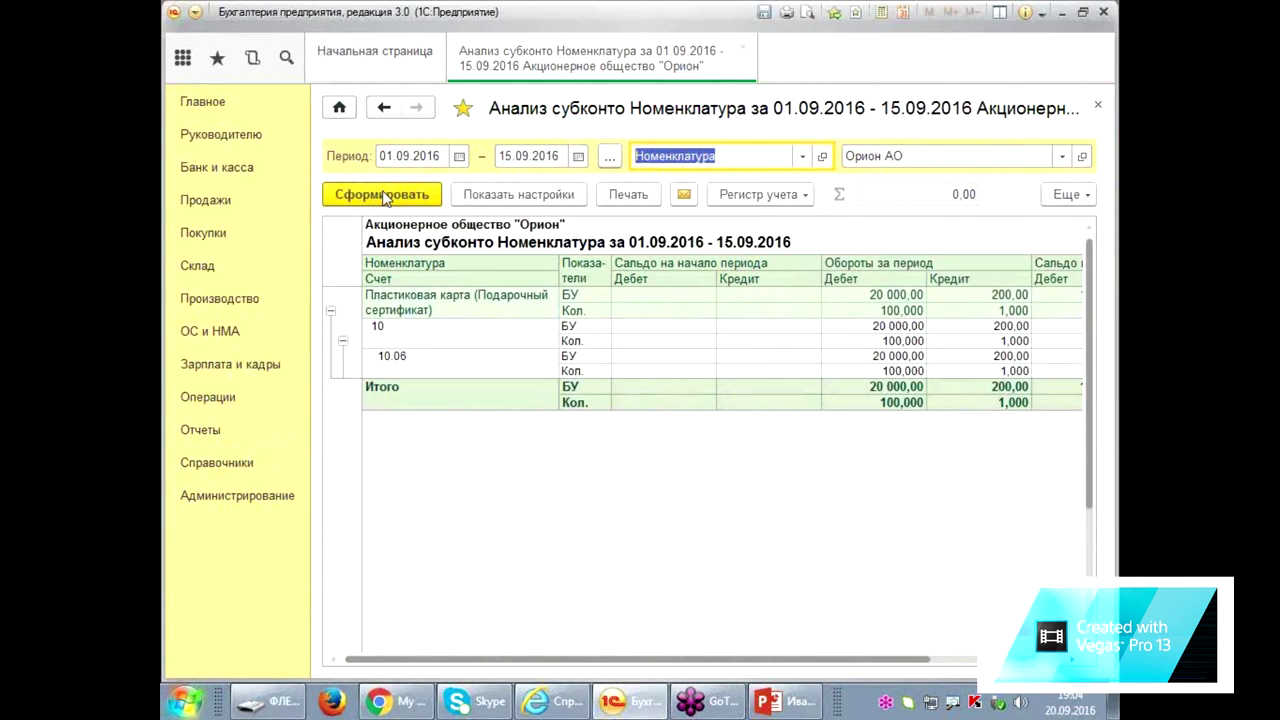
- Set the Номенклатура analysis end date to 13.09.2016 and regenerate the report
left_click(531, 164)
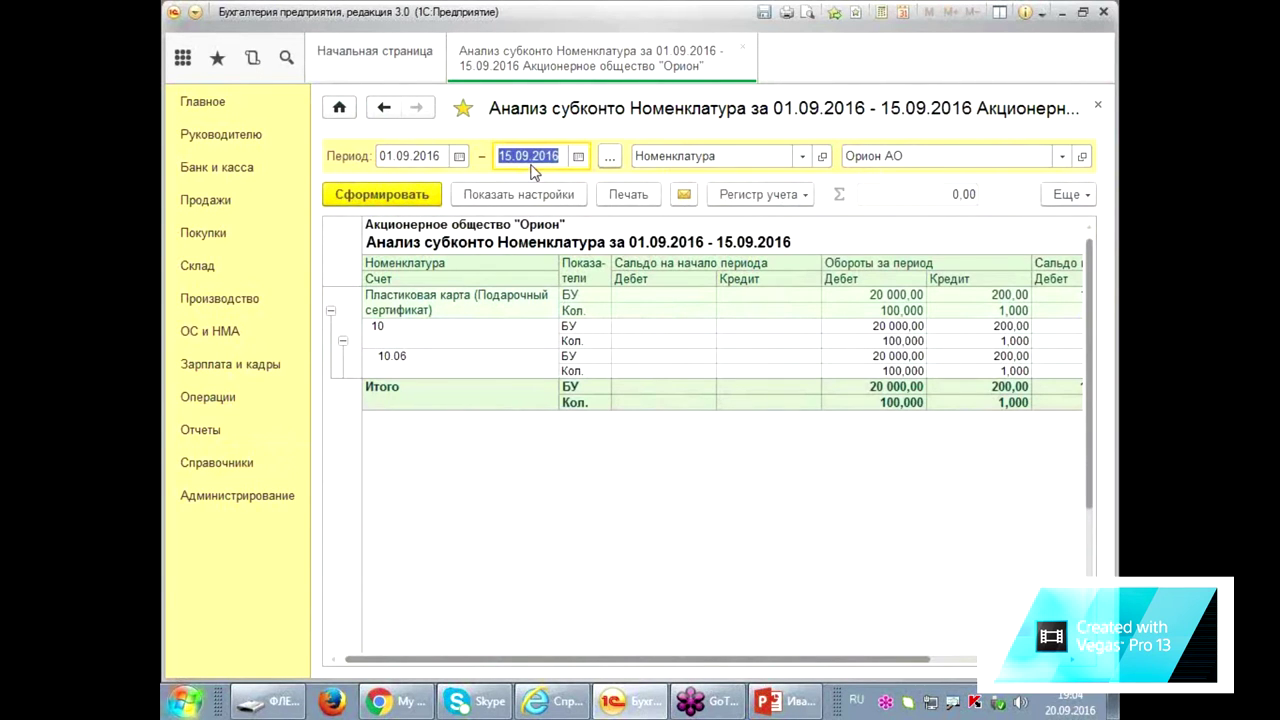
type("13")
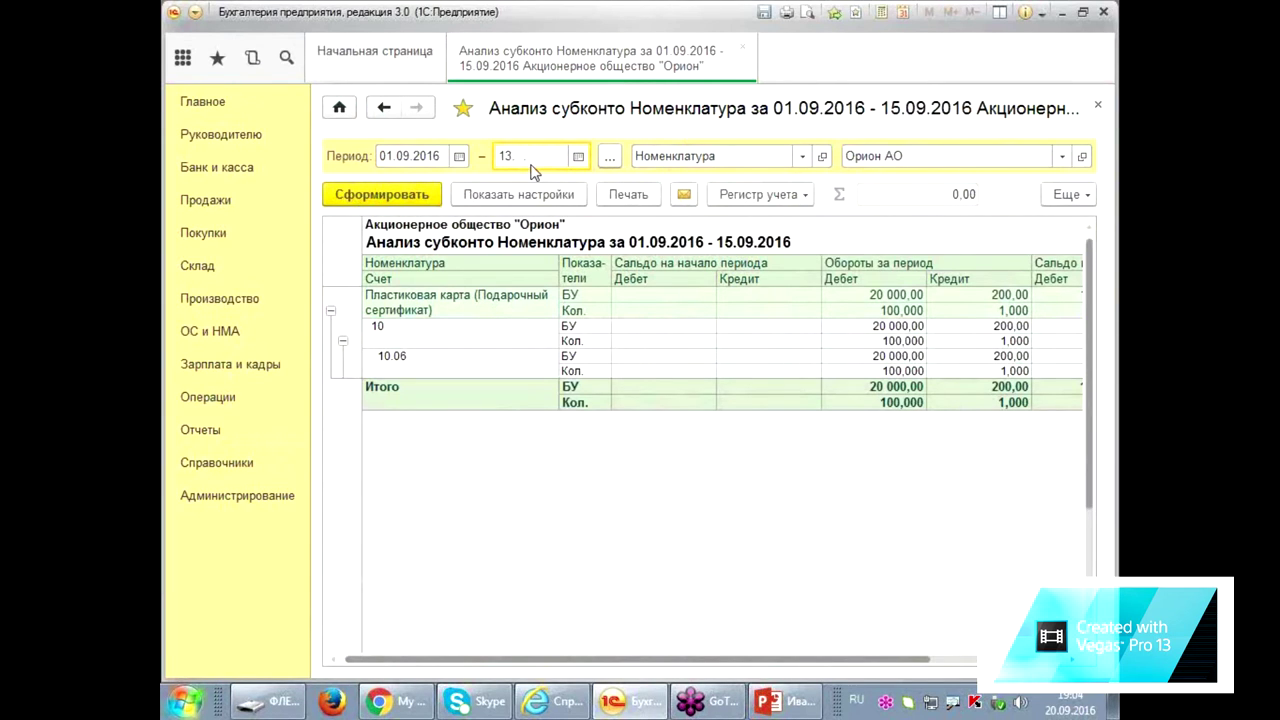
type(".09")
key("Tab")
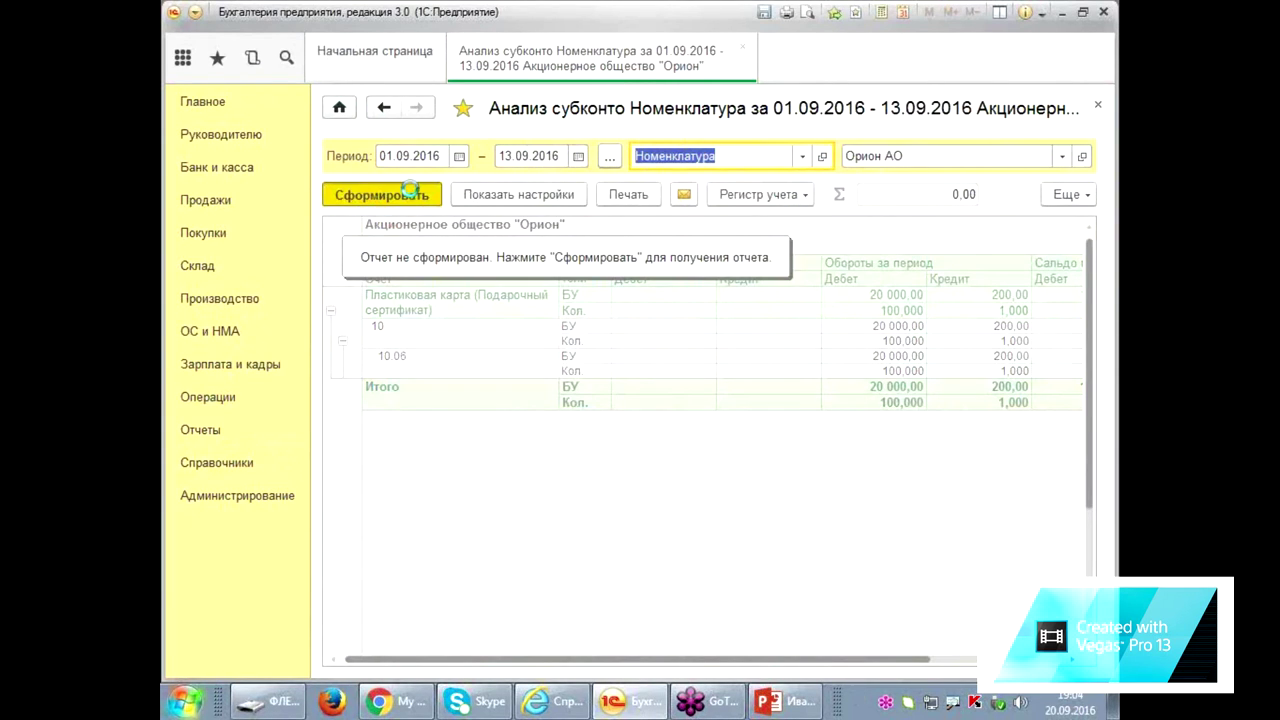
left_click(414, 195)
left_click_drag(763, 668, 651, 637)
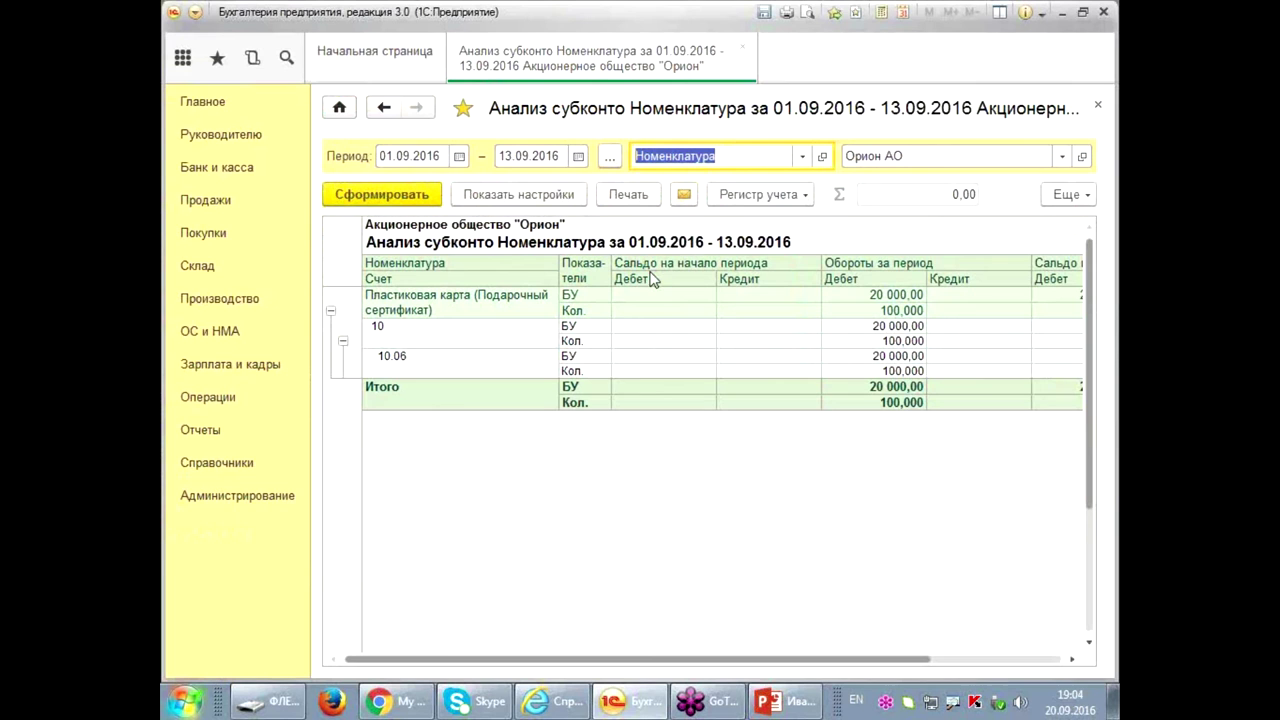
- Open the account 10.06 card from the certificate card's debit turnover and examine the receipt entry and its balance columns
key("alt+shift")
left_click(877, 356)
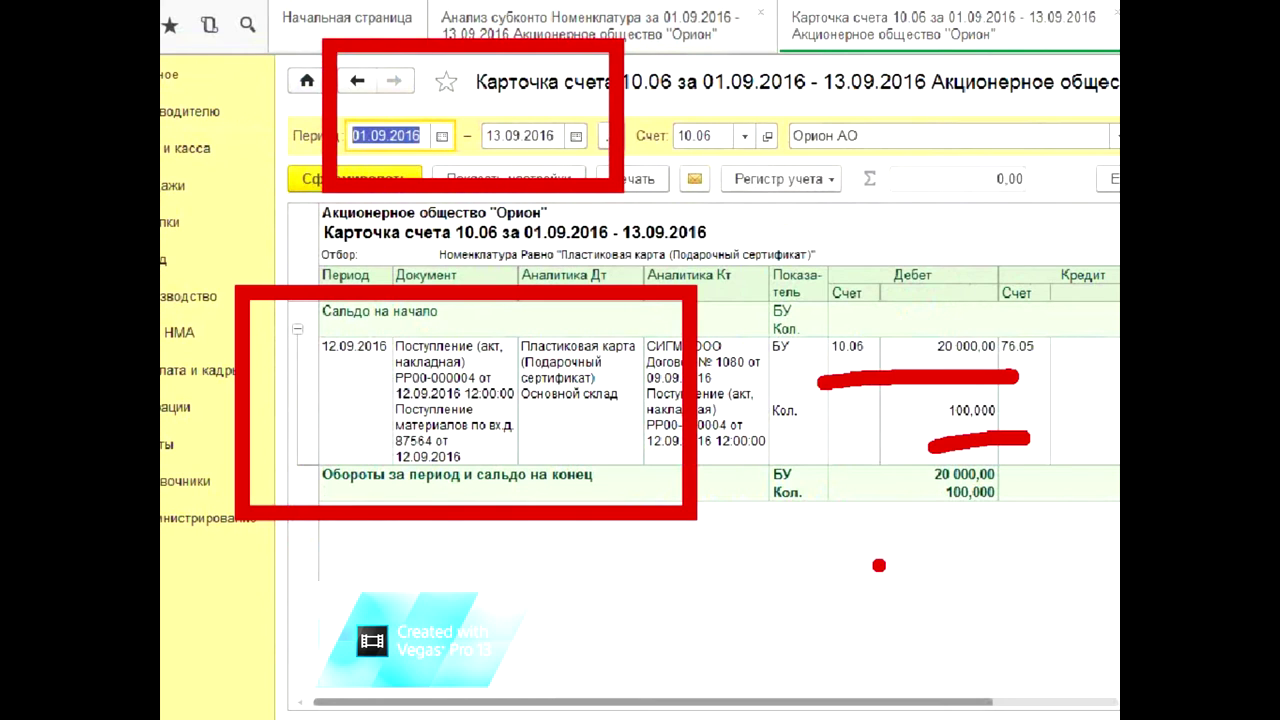
left_click_drag(568, 698, 880, 685)
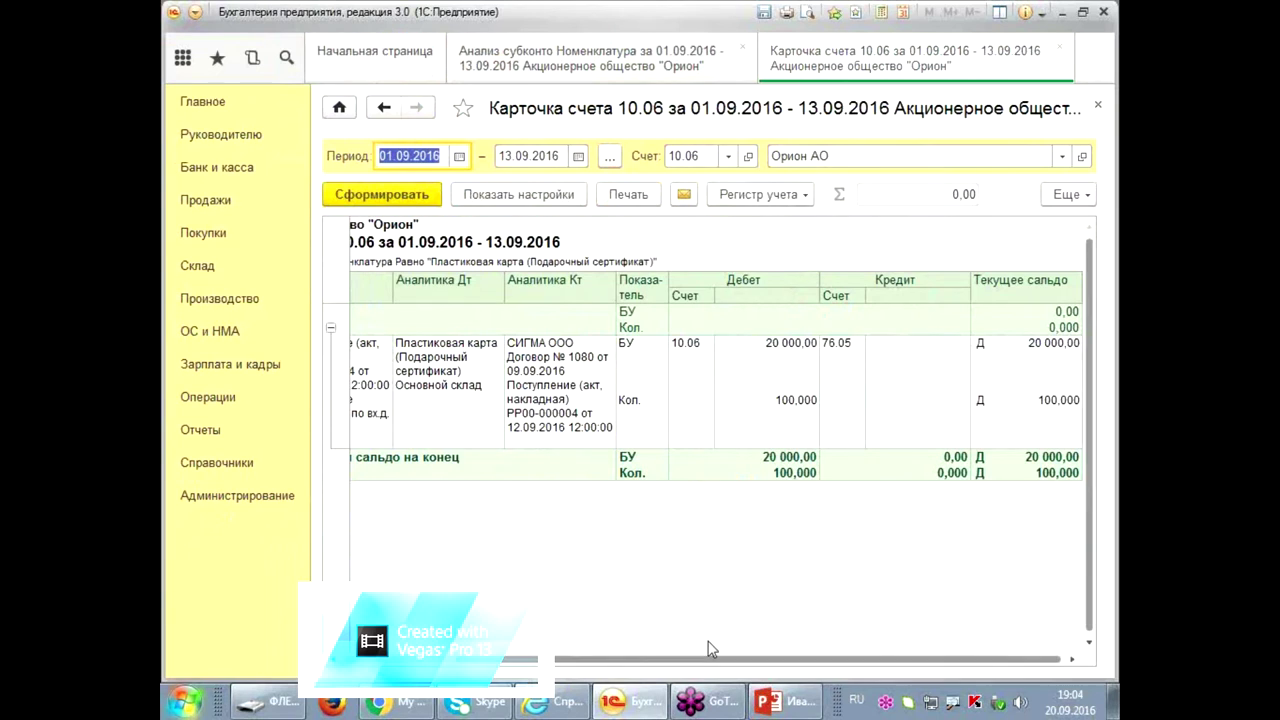
left_click_drag(700, 663, 454, 660)
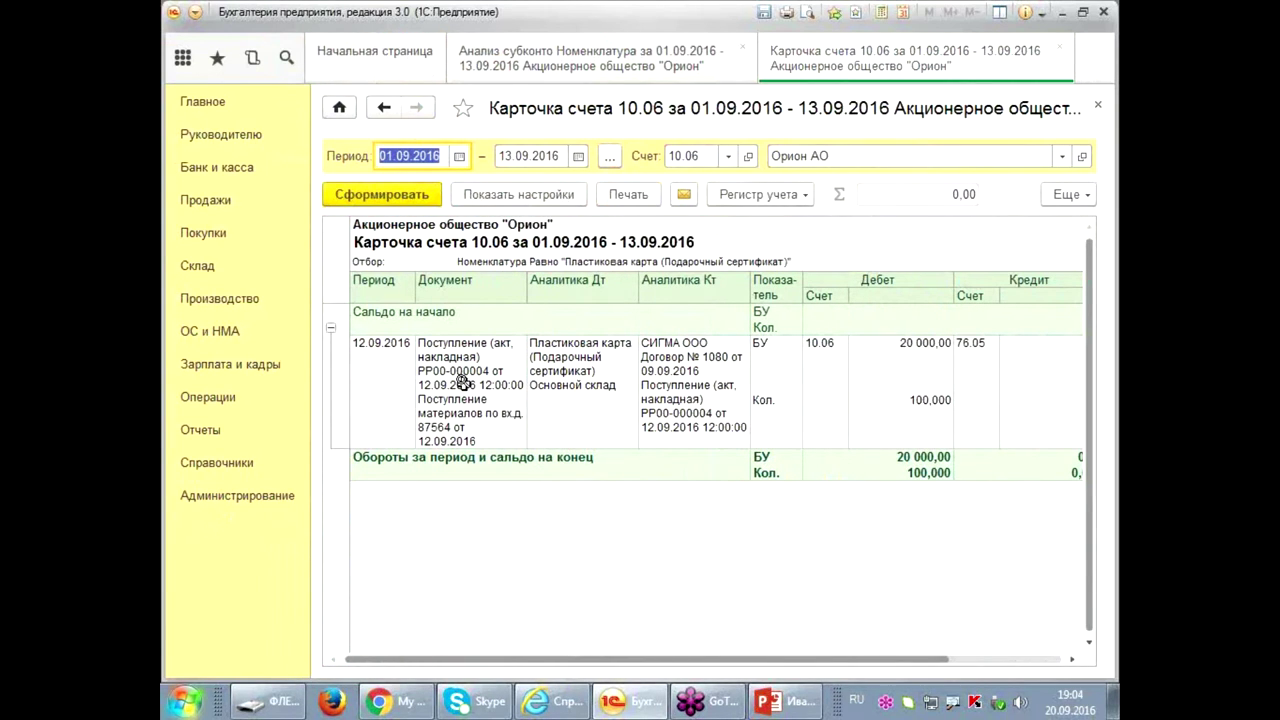
- Set the account 10.06 card's end date to 20.09.2016 and regenerate it
left_click(548, 160)
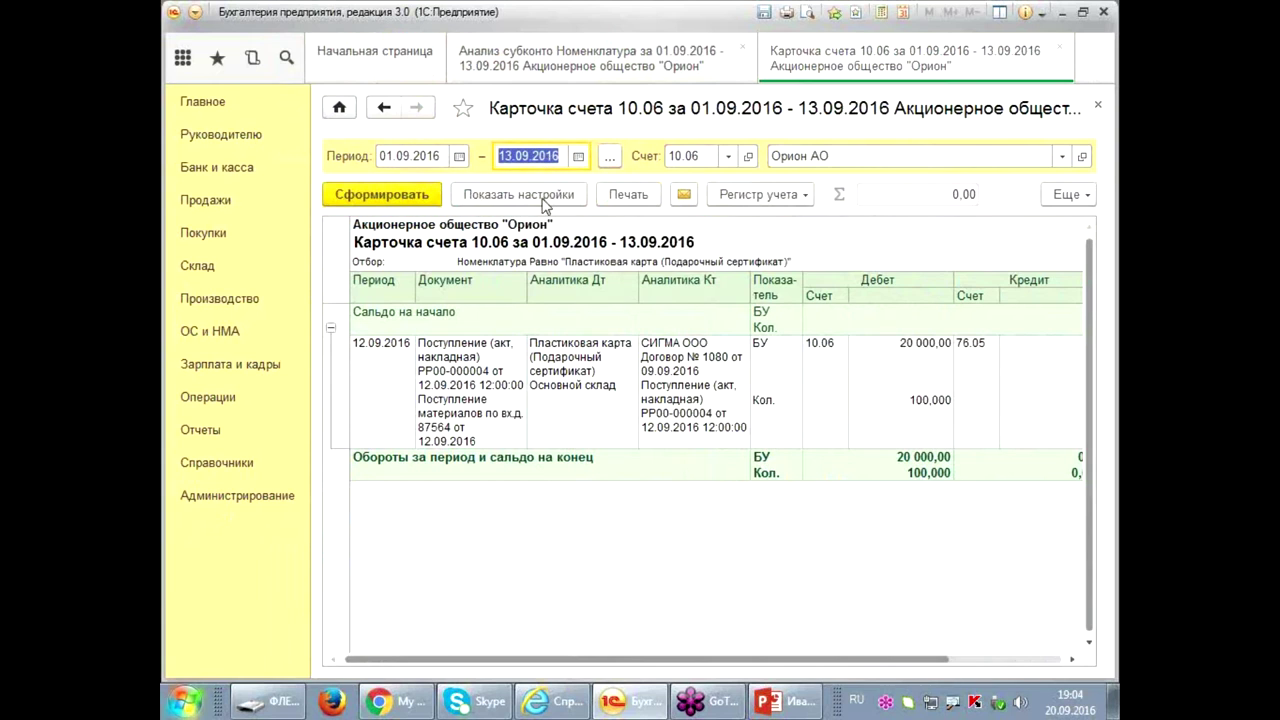
type("20.0")
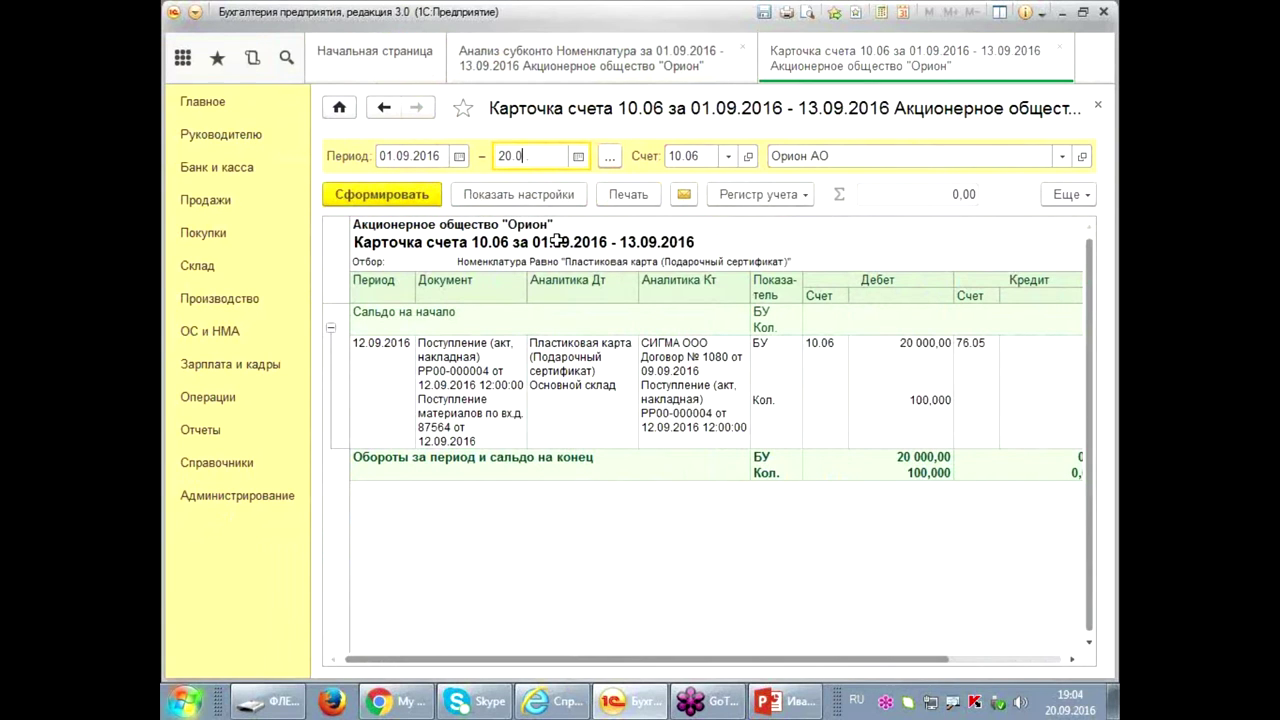
type("9.")
key("Tab")
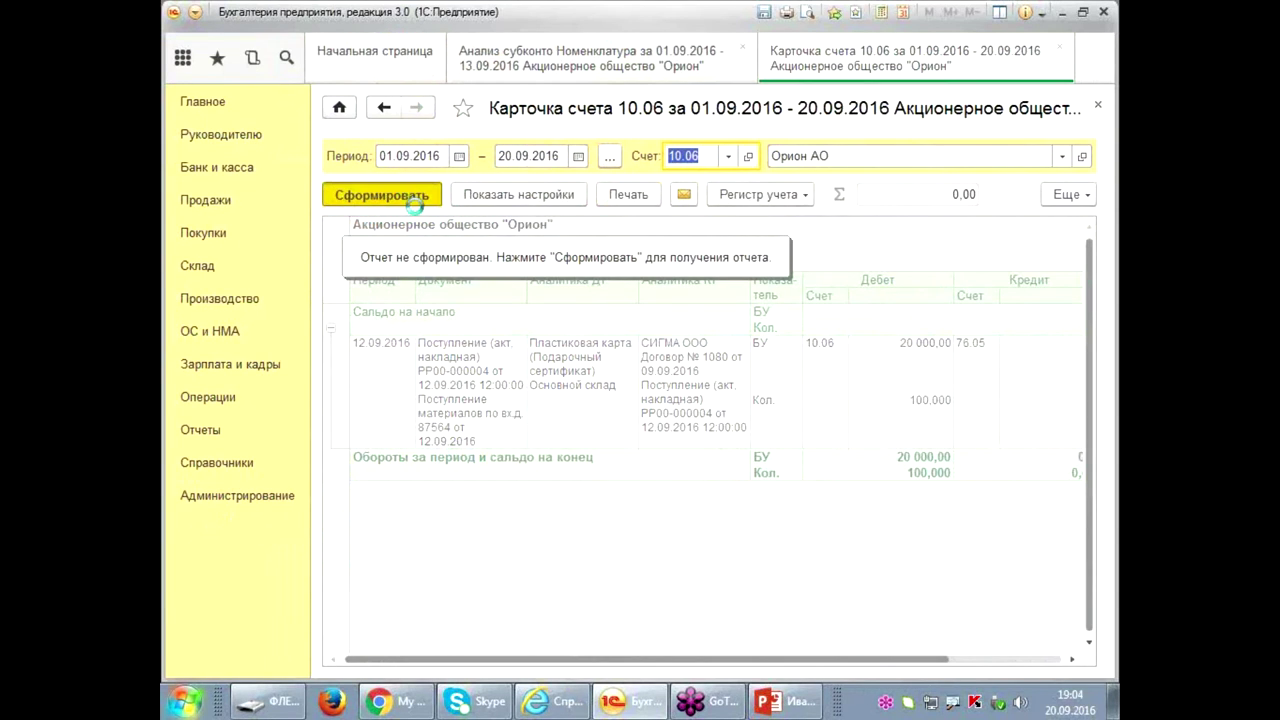
left_click(412, 196)
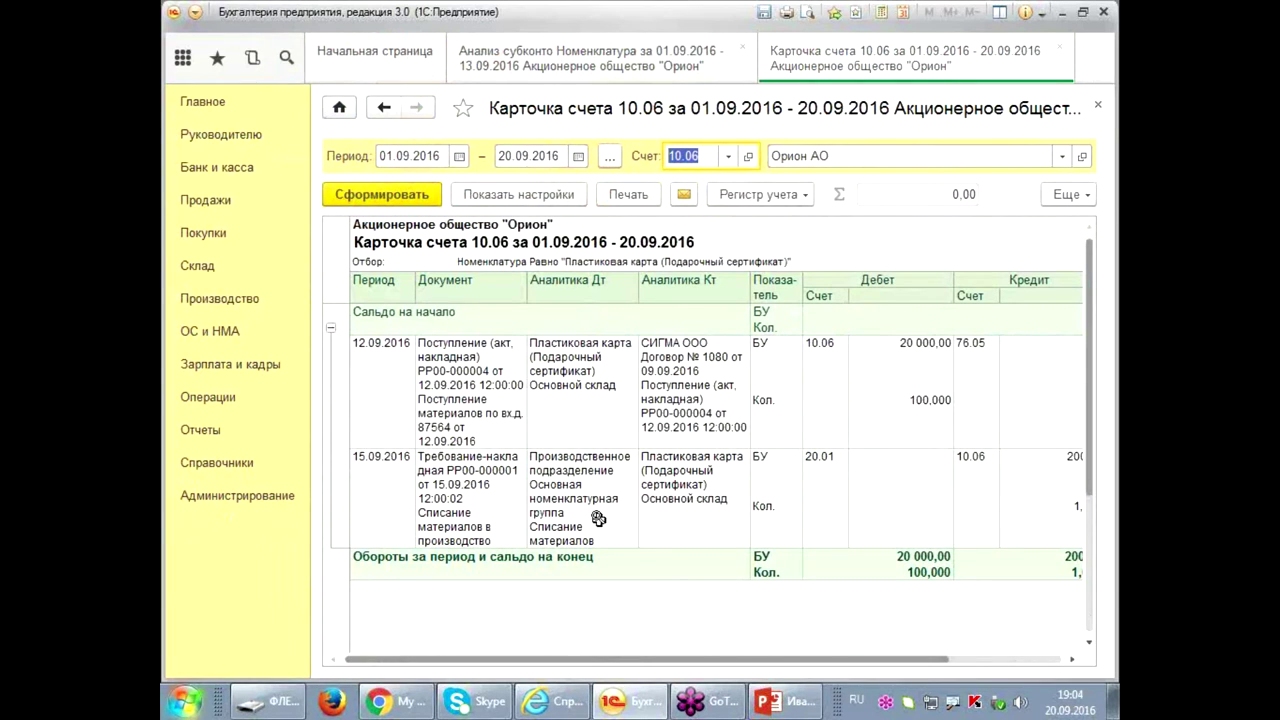
- Open the Требование-накладная of 15.09.2016 from the account 10.06 card and examine its date, quantity and accounting account
left_click(490, 487)
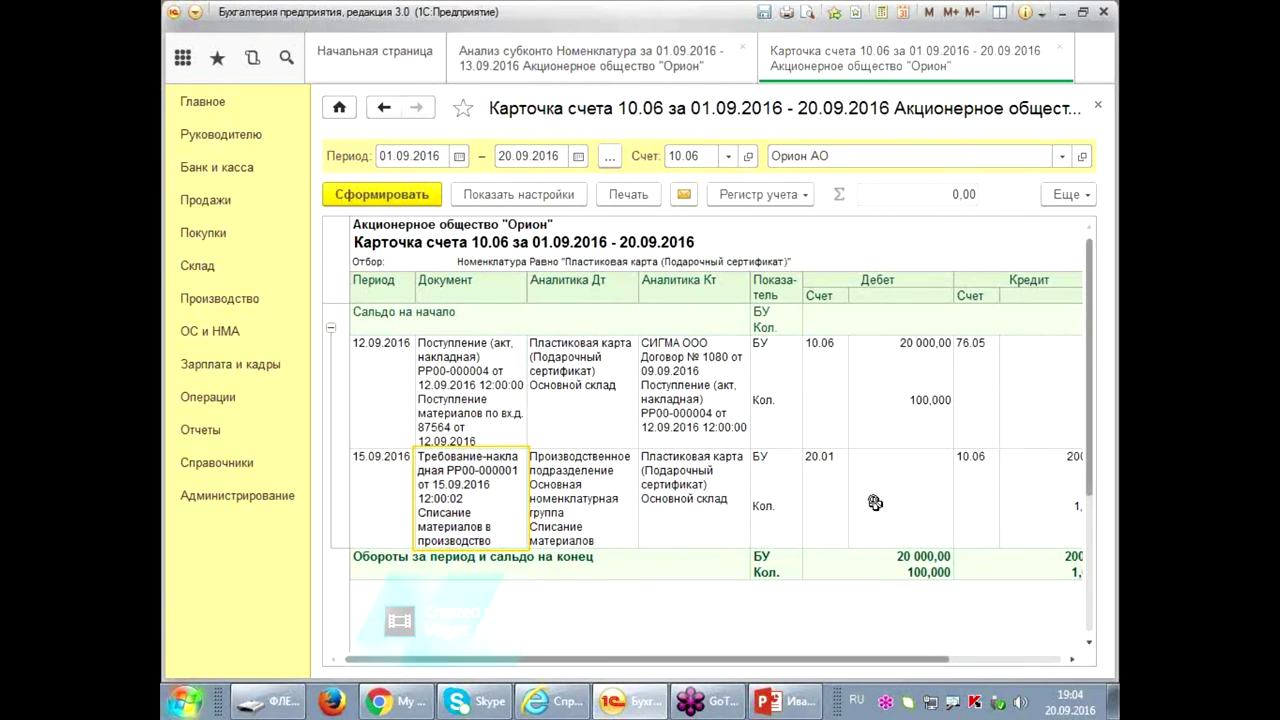
left_click(528, 156)
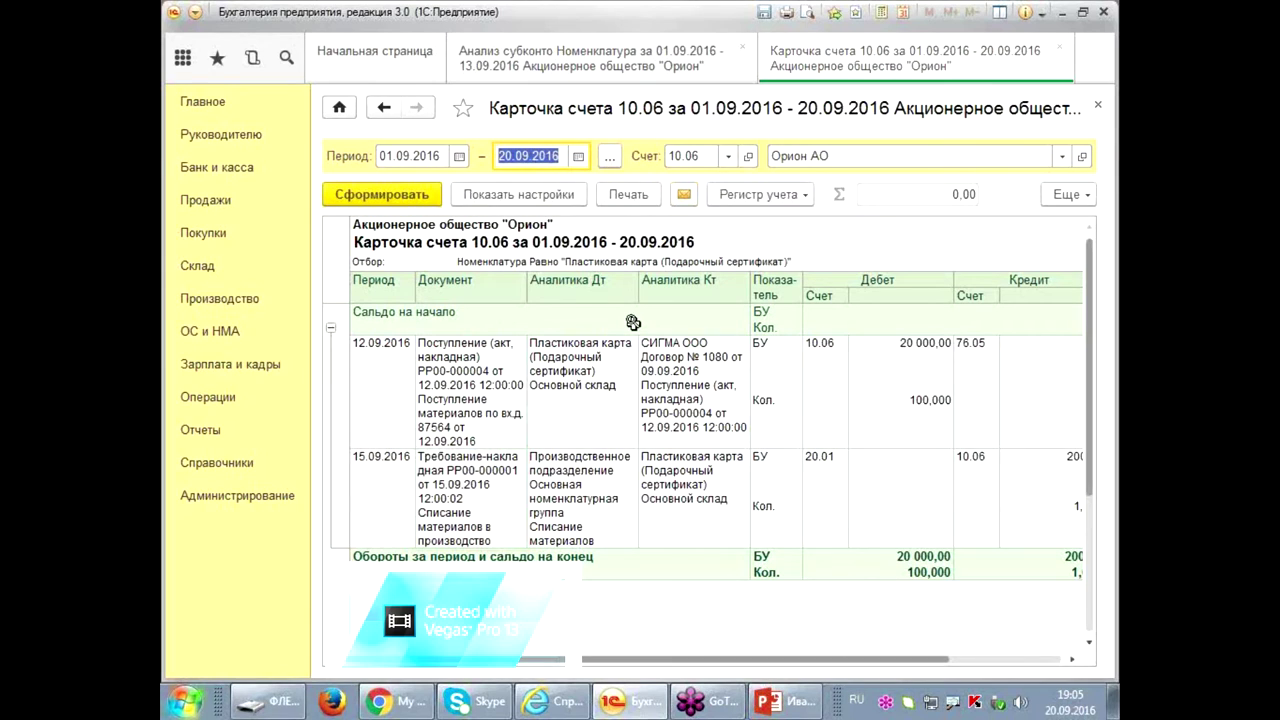
double_click(520, 480)
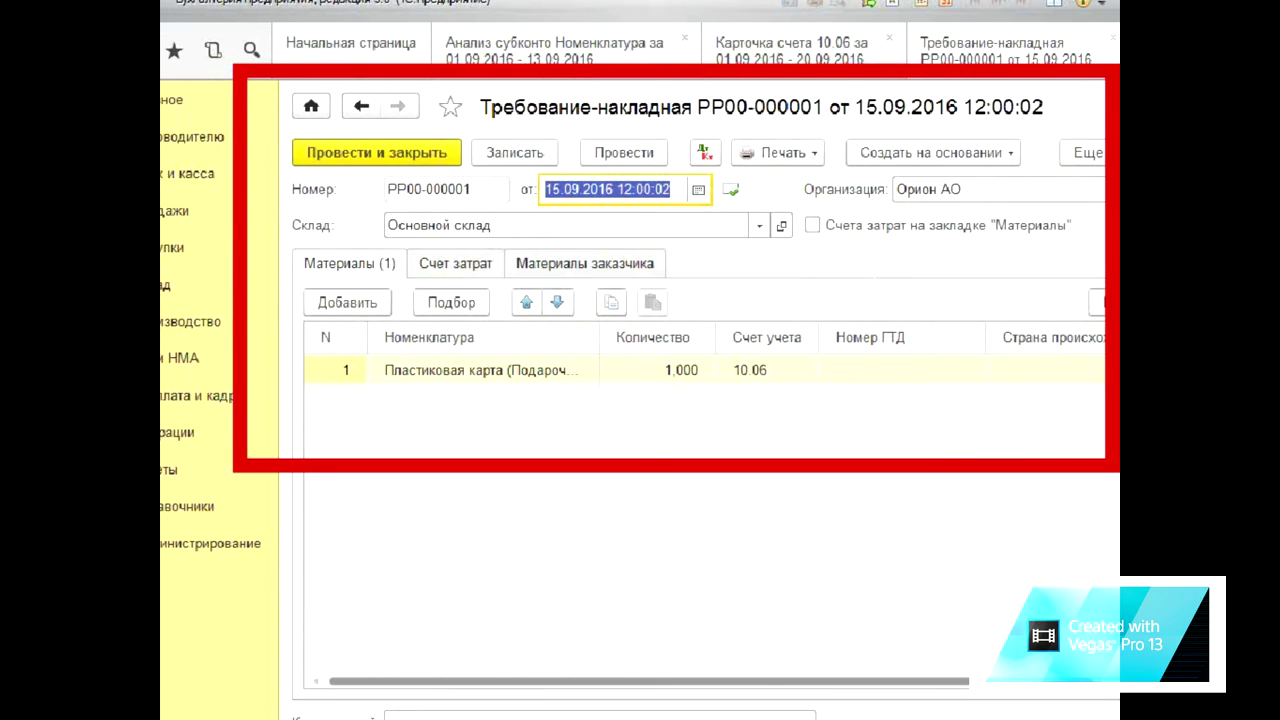
left_click_drag(728, 212, 733, 298)
mouse_move(762, 226)
left_mouse_down()
mouse_move(702, 280)
mouse_move(765, 302)
mouse_move(600, 414)
mouse_move(855, 432)
mouse_move(822, 330)
left_mouse_up()
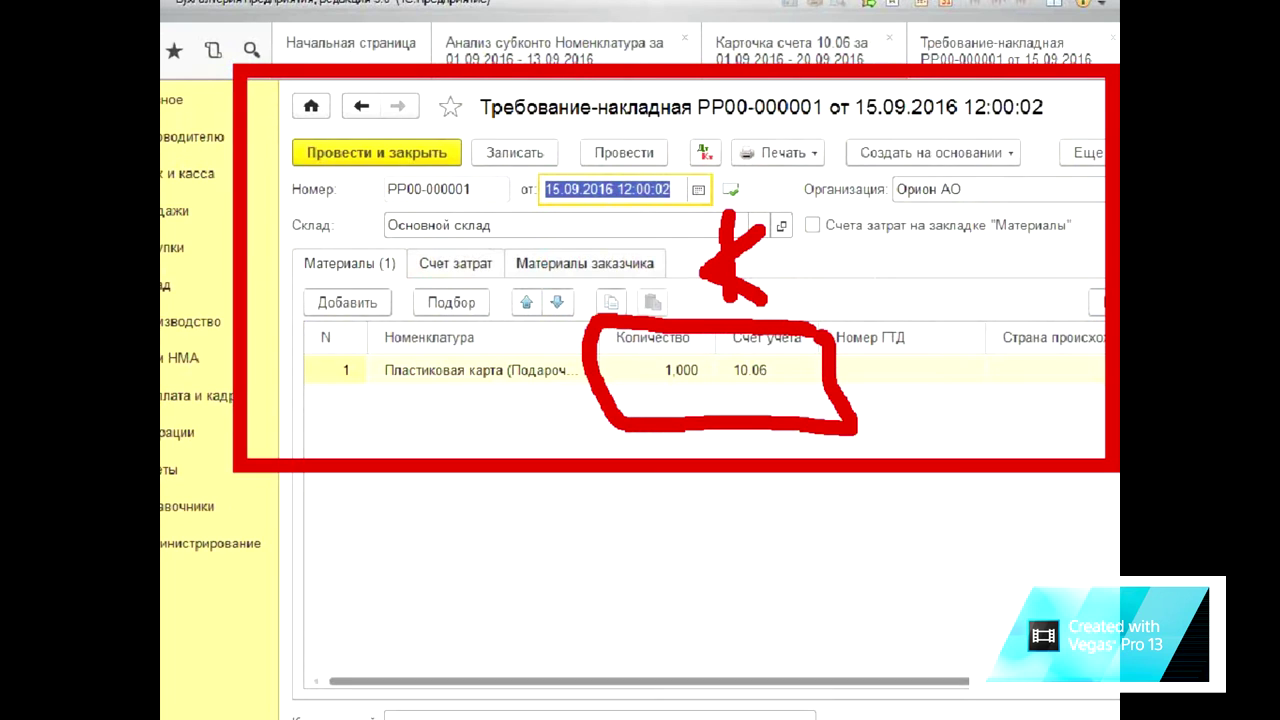
mouse_move(340, 402)
left_mouse_down()
mouse_move(540, 412)
mouse_move(593, 432)
mouse_move(580, 430)
left_mouse_up()
key("Escape")
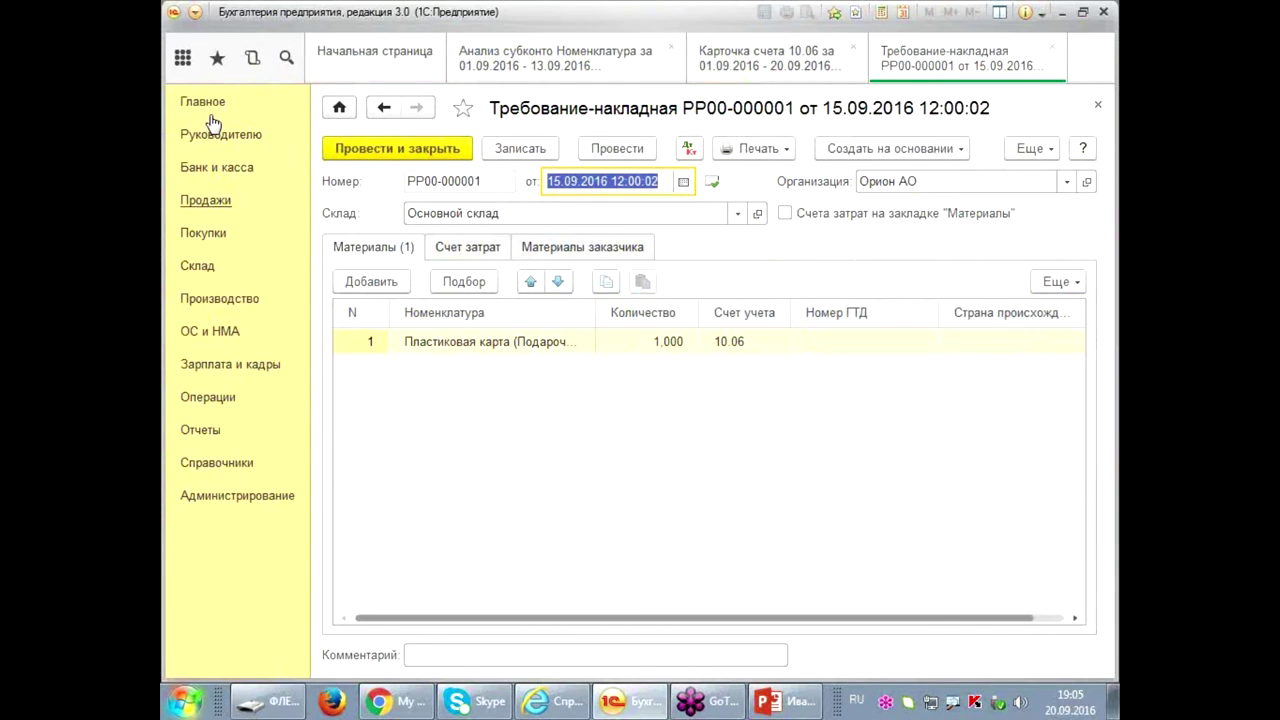
- Open the retail sales report dated 15.09.2016 from Отчеты о розничных продажах and examine the gift certificate it lists
left_click(208, 204)
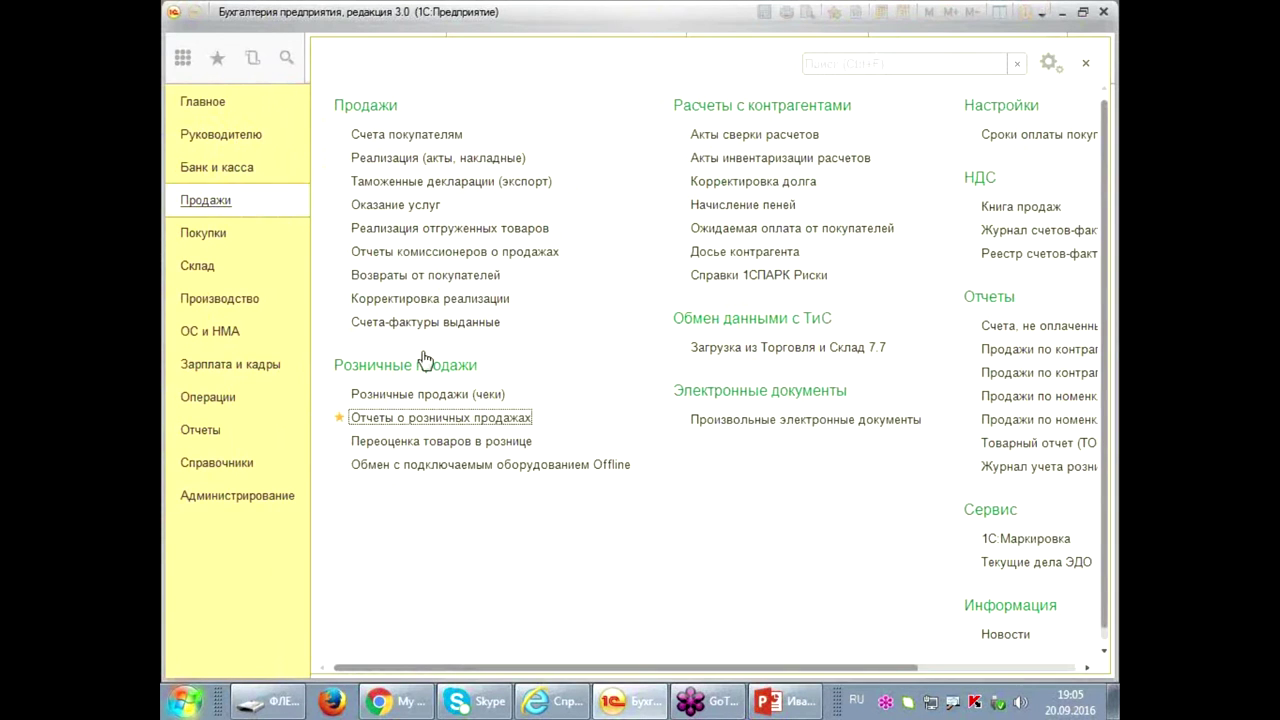
left_click(415, 417)
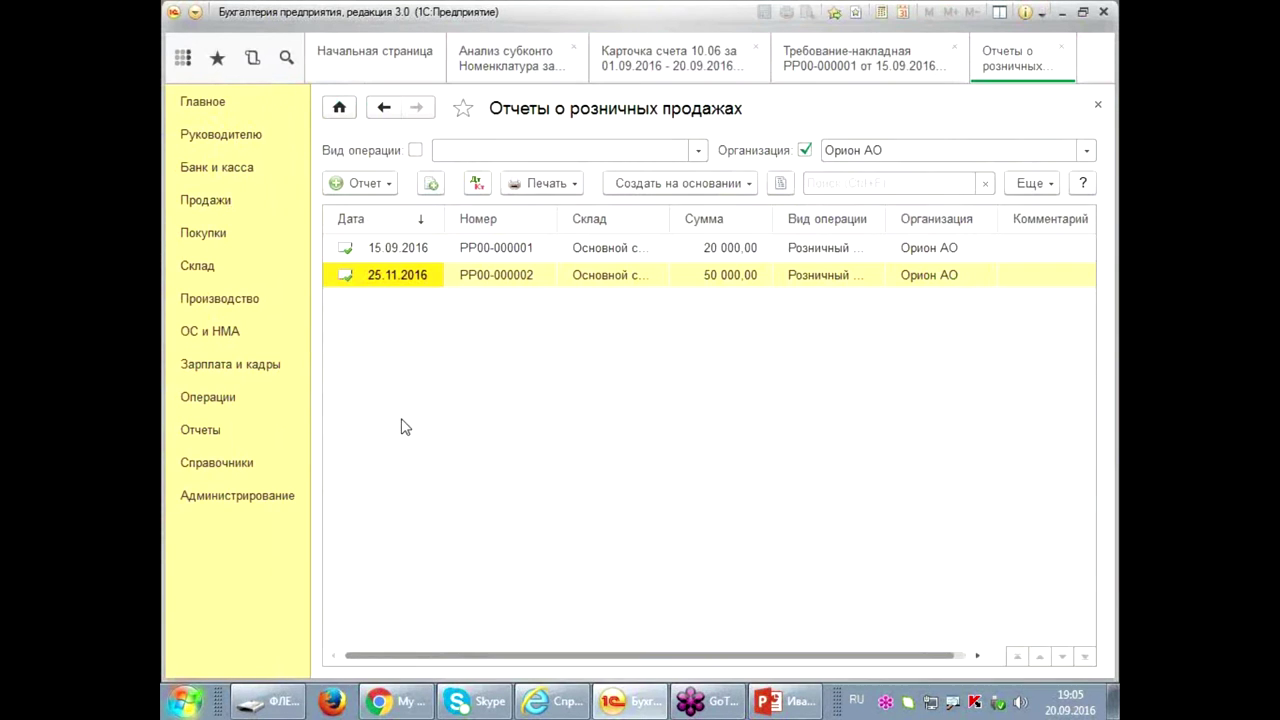
left_click(508, 250)
double_click(638, 256)
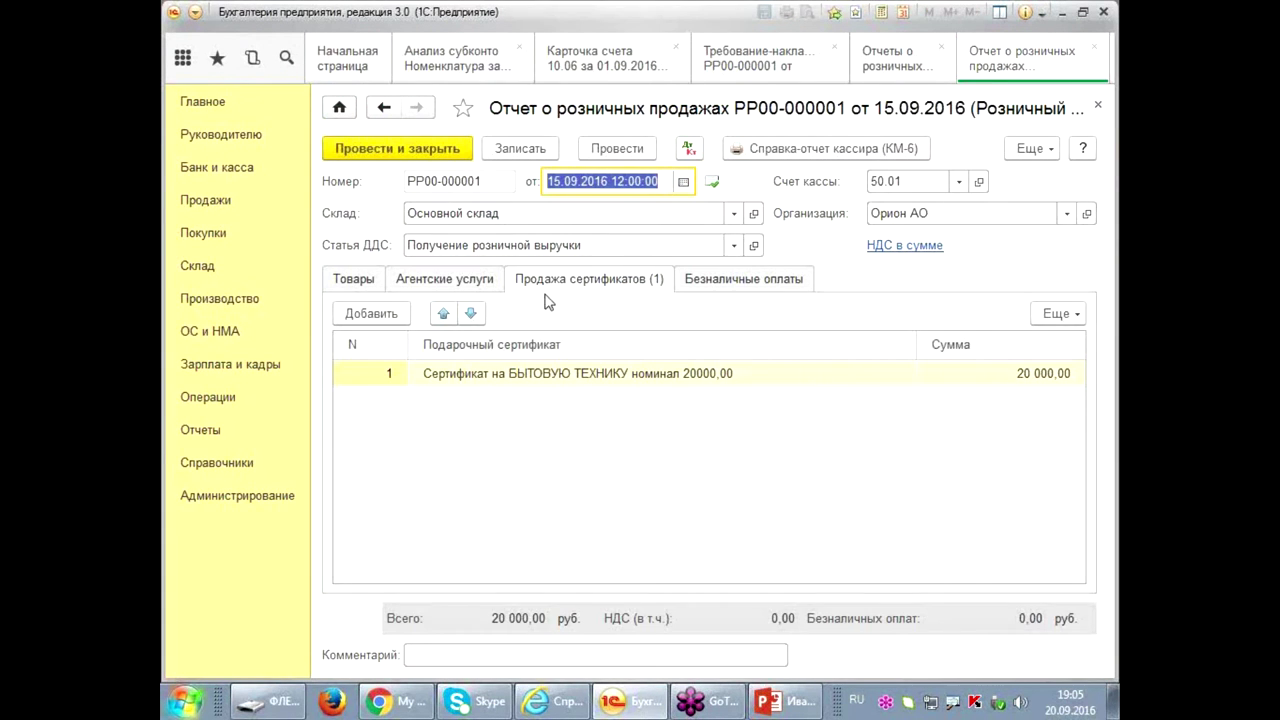
left_click(586, 378)
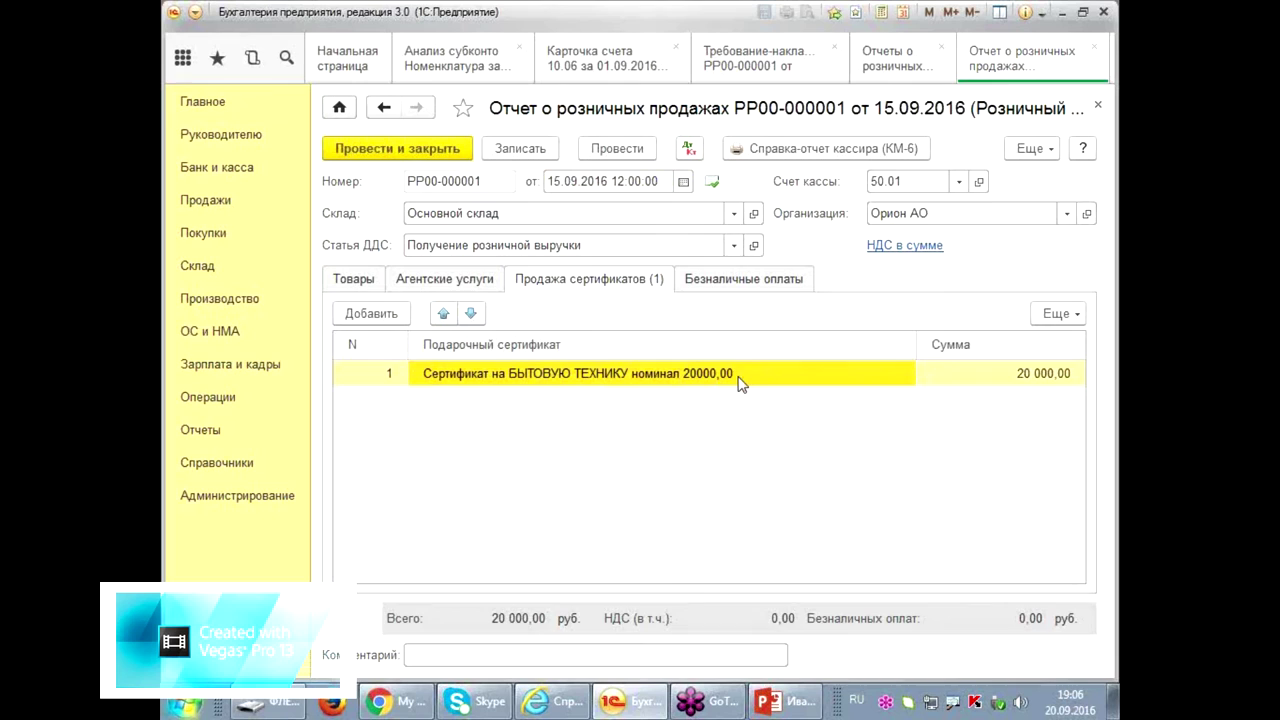
- Return to the Требование-накладная, view the item selection for its materials with Только остатки, and close it without transferring items
left_click(758, 66)
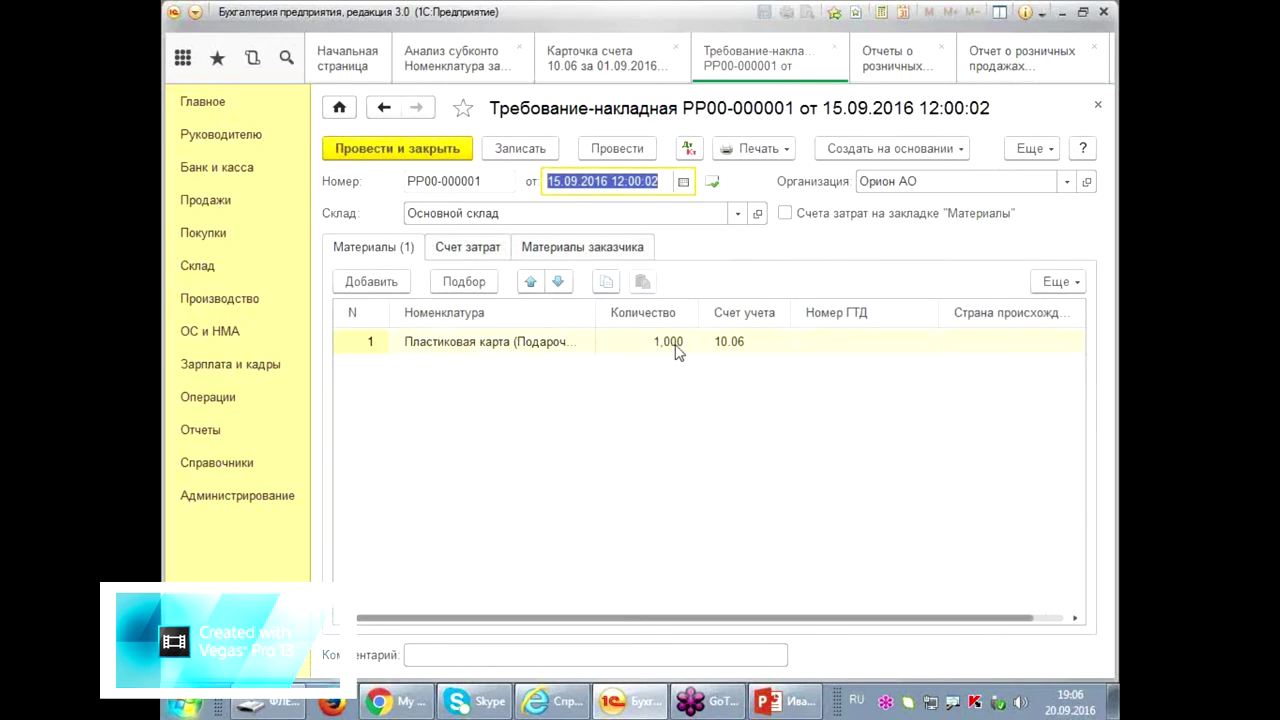
left_click(675, 346)
left_click(480, 284)
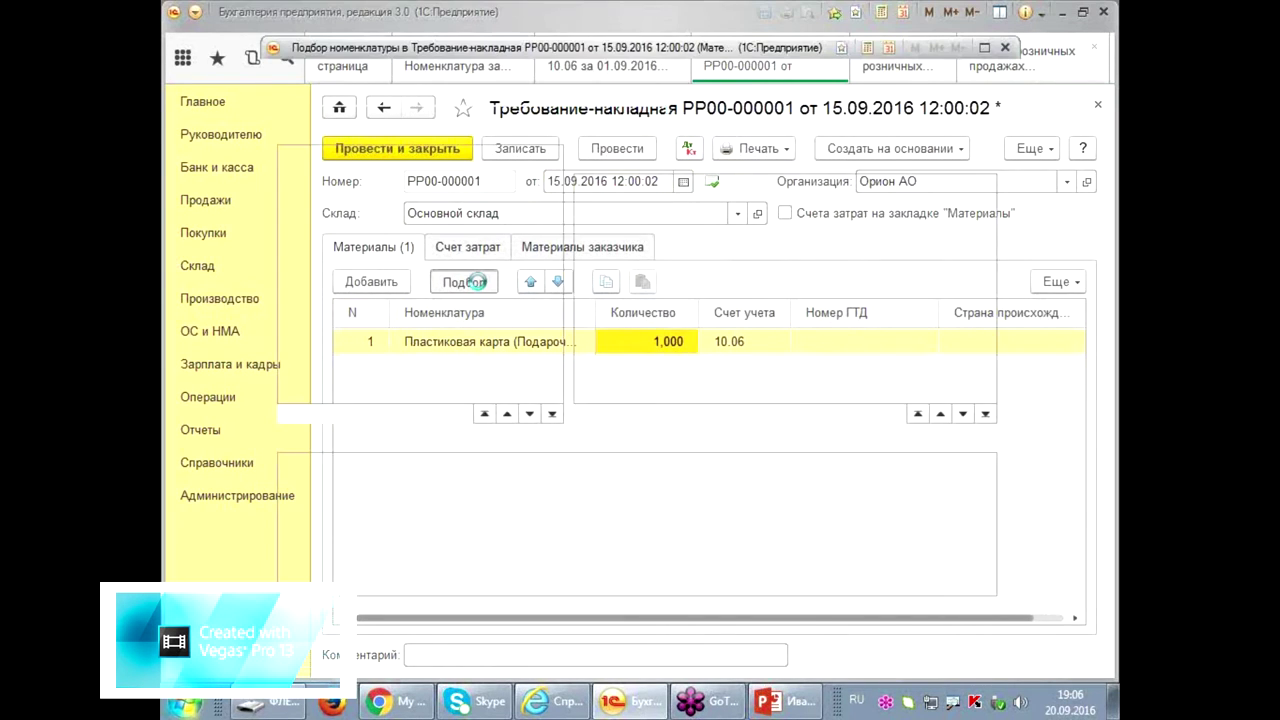
left_click(634, 350)
scroll(672, 312, "down", 5)
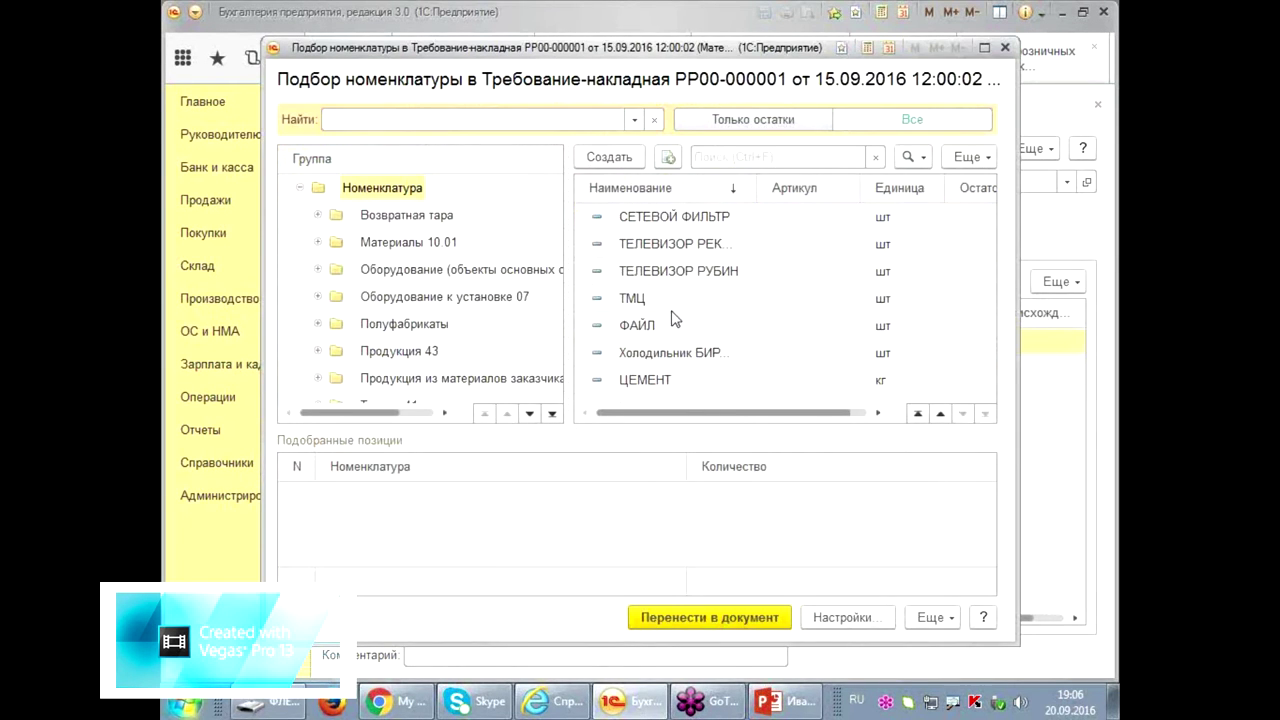
scroll(705, 330, "up", 1)
left_click(753, 121)
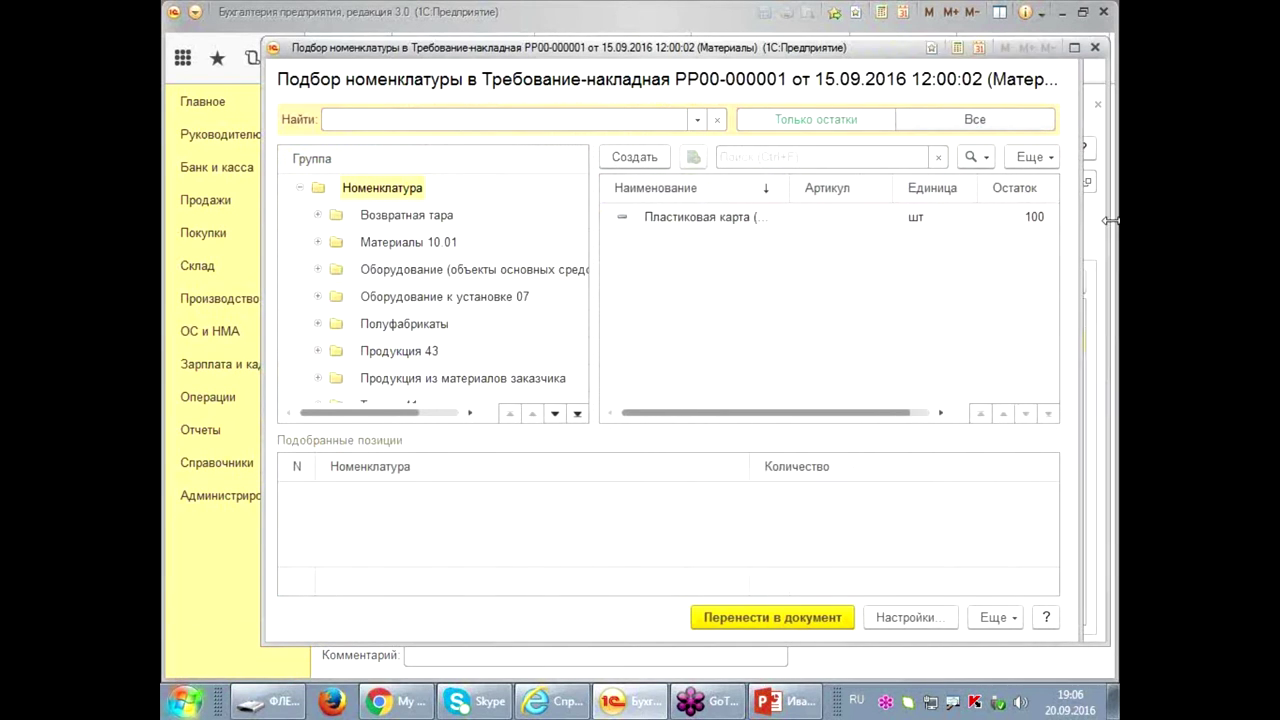
left_click_drag(903, 60, 813, 376)
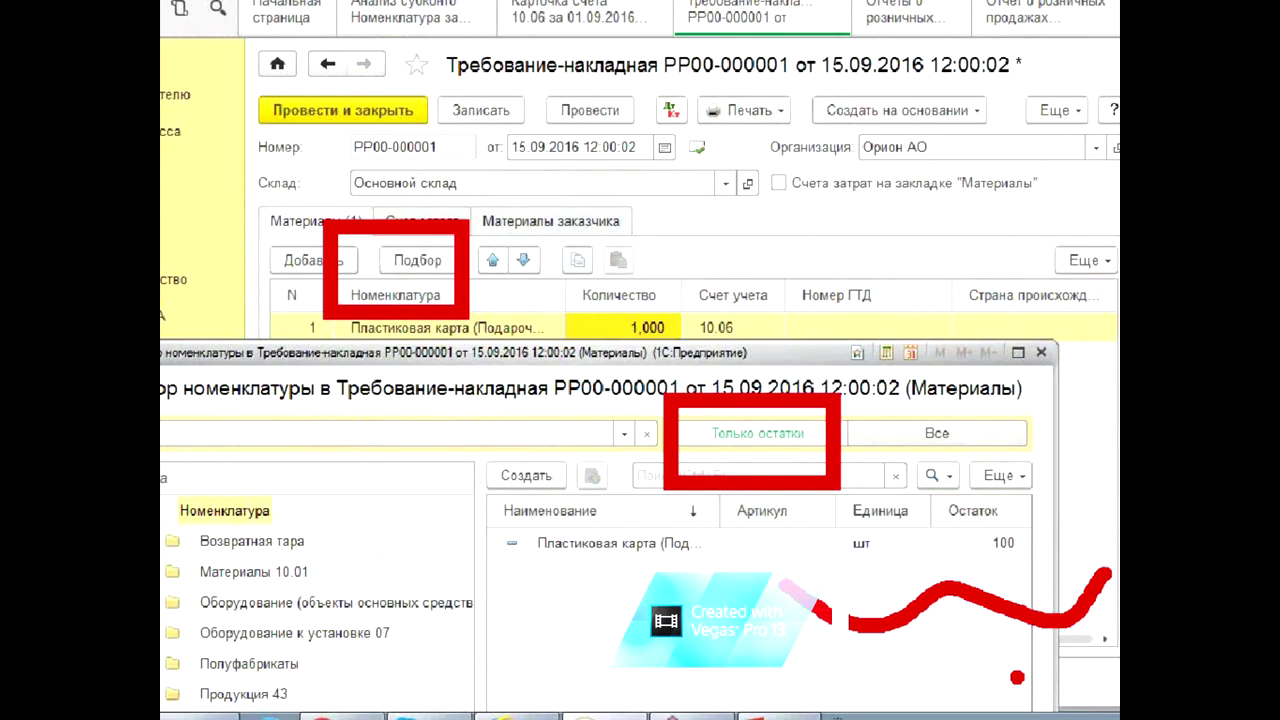
left_click(1041, 352)
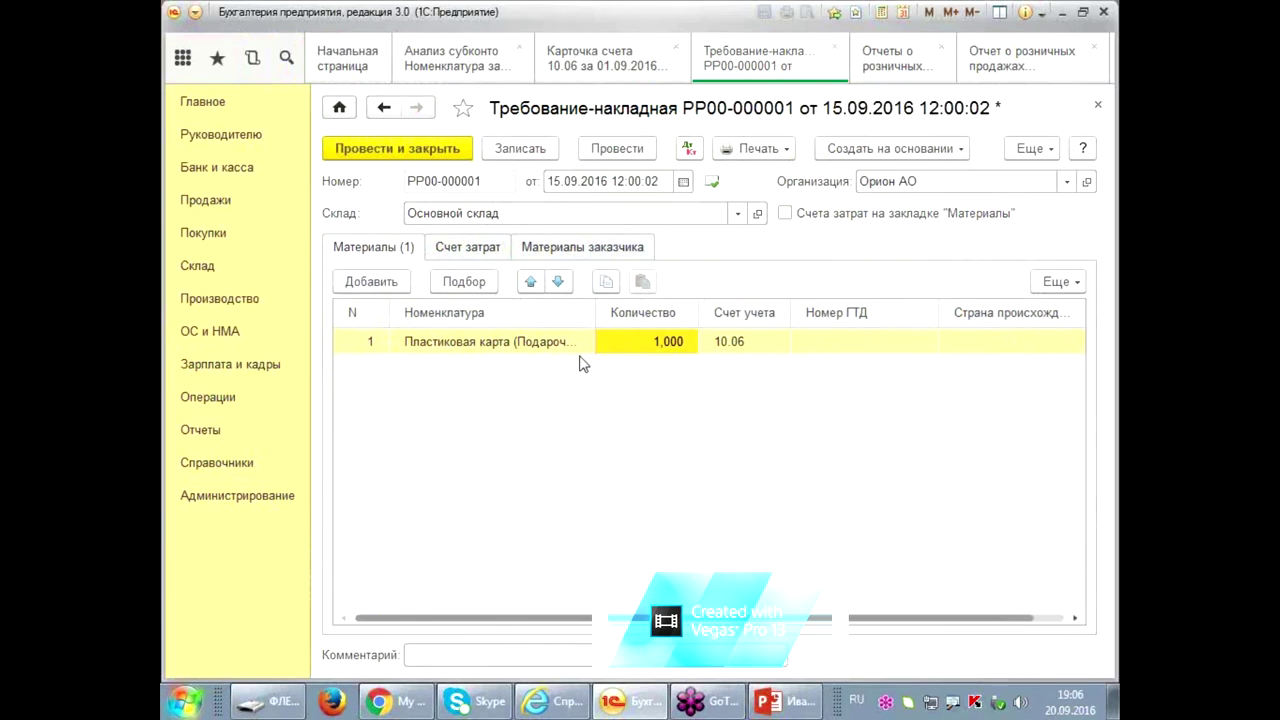
- Check the Счет затрат details of the Требование-накладная and widen the Номенклатура column of its materials table
left_click(452, 248)
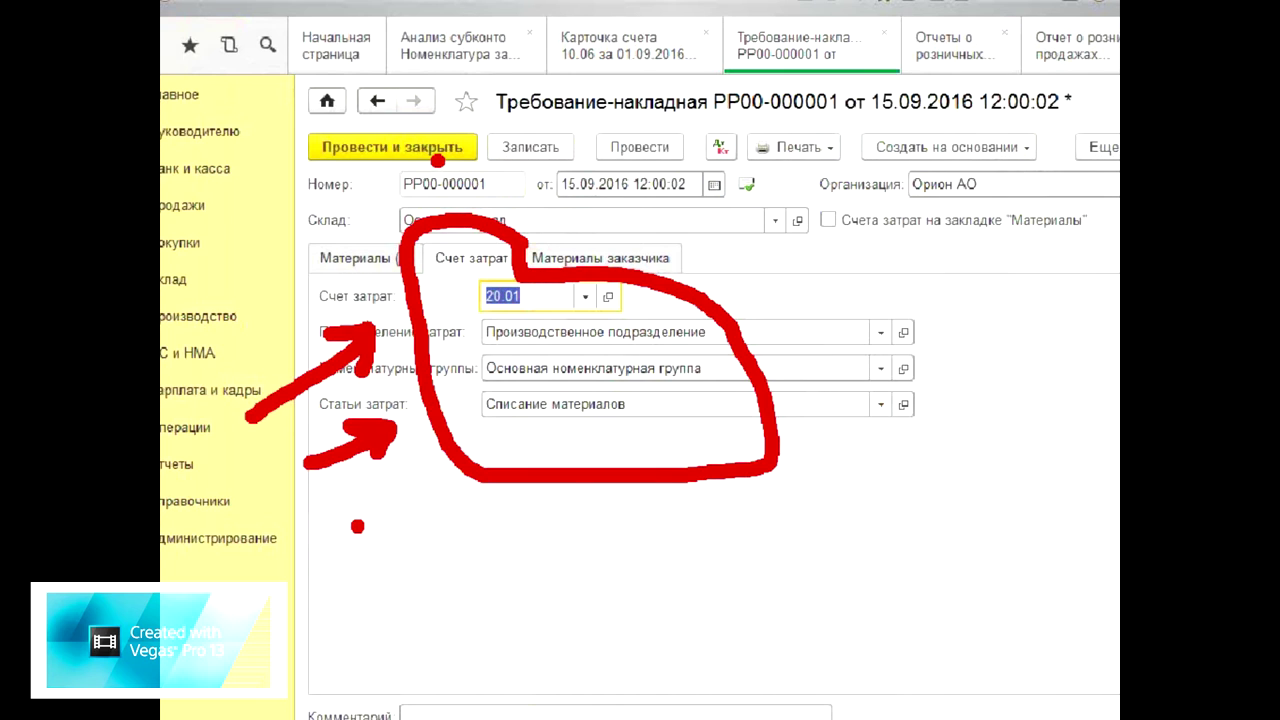
left_click(390, 255)
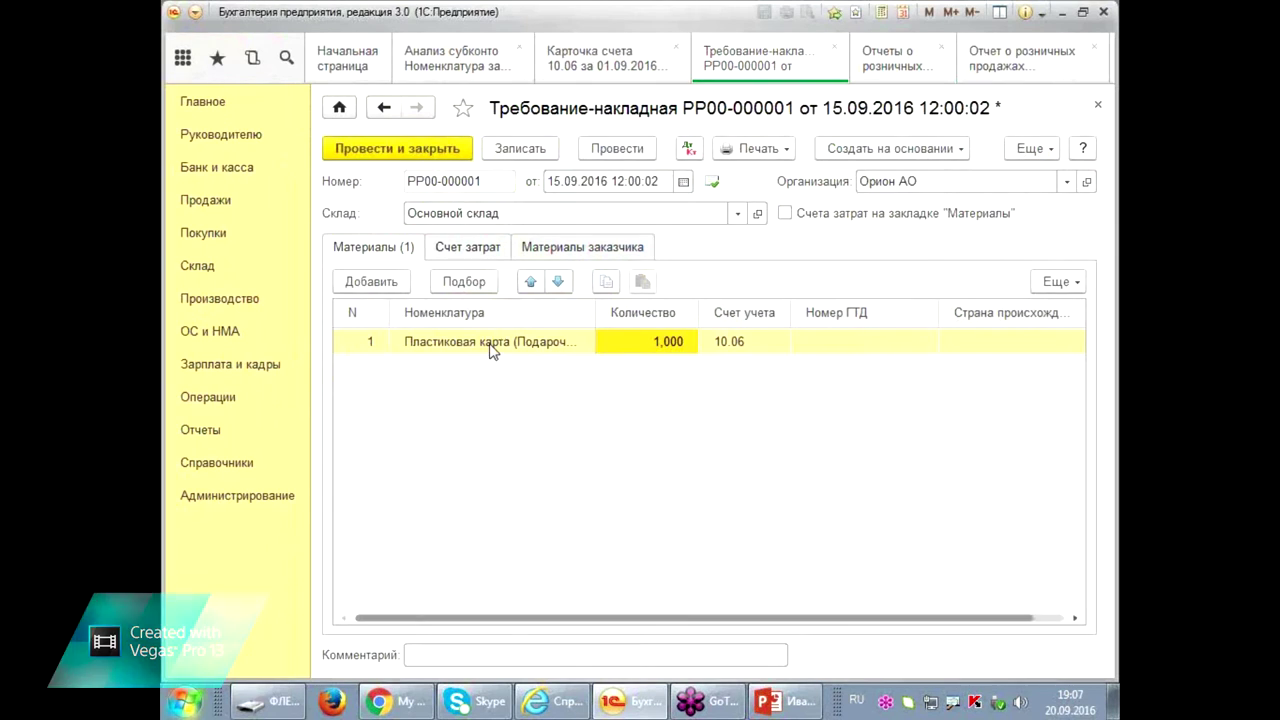
left_click_drag(598, 313, 678, 312)
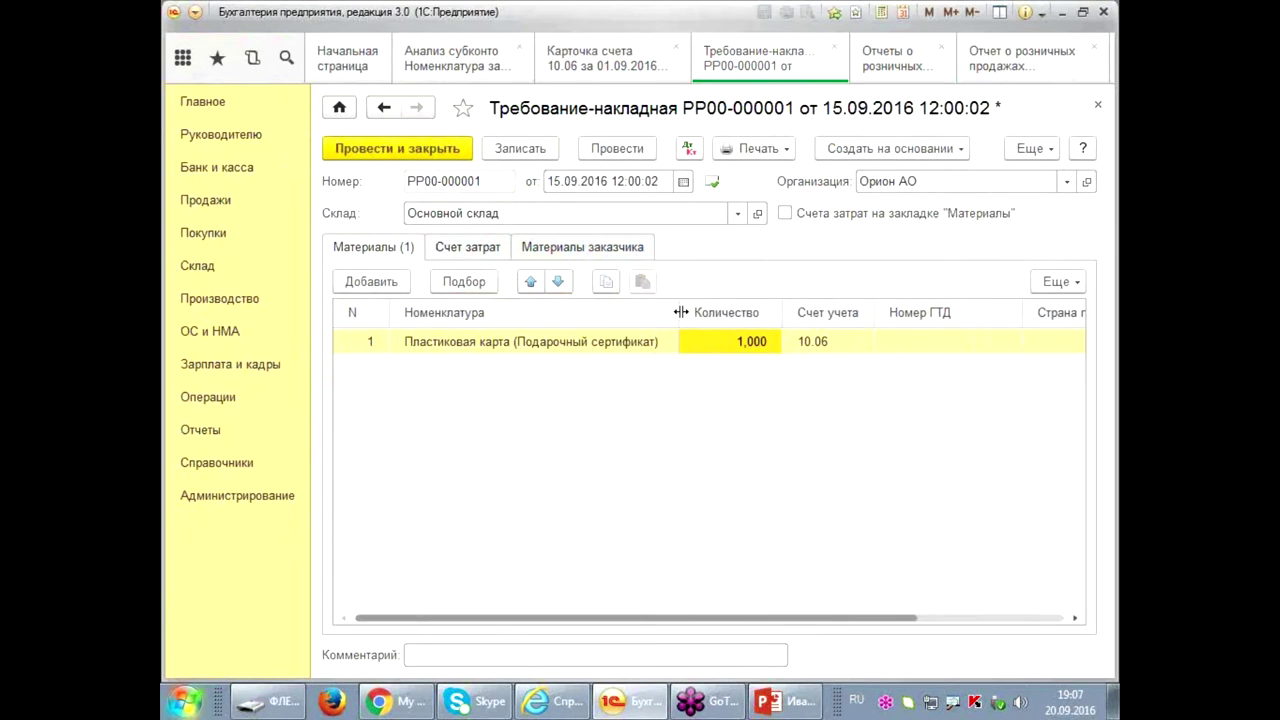
- Set the Счет затрат of the Требование-накладная to 44.01 (Издержки обращения в организациях, осуществляющих торговую деятельность)
left_click(458, 247)
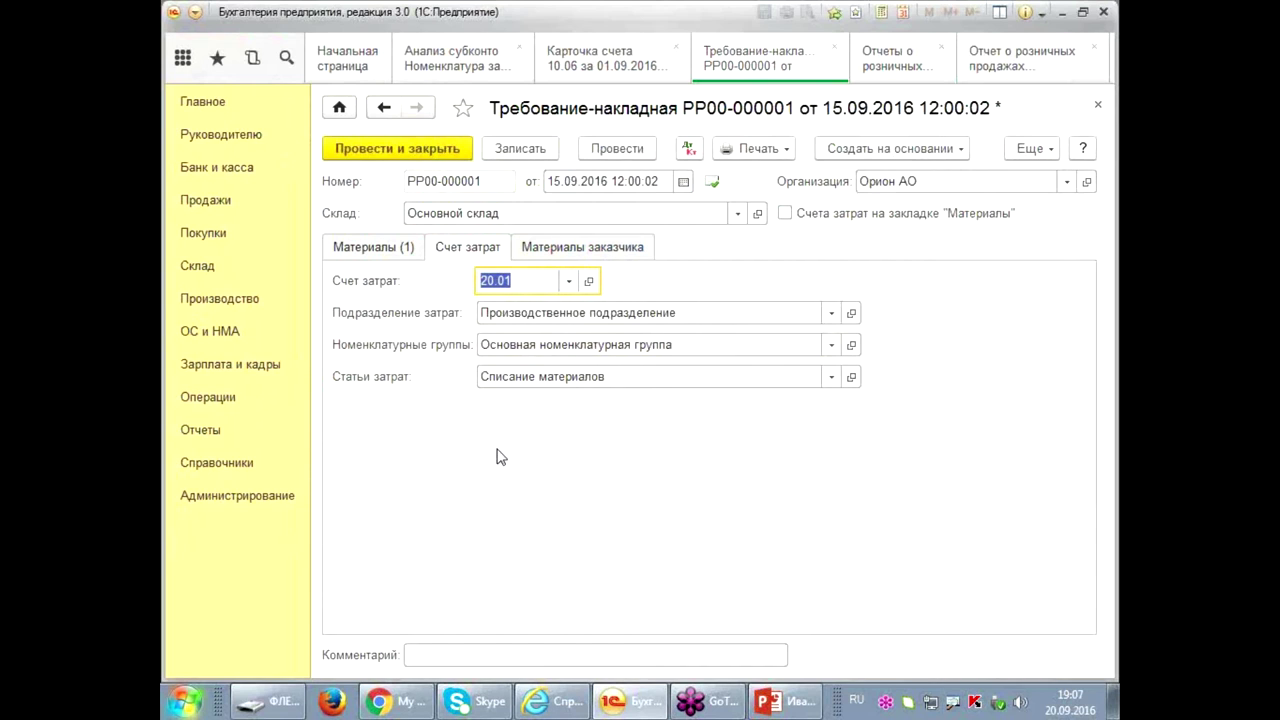
type("44")
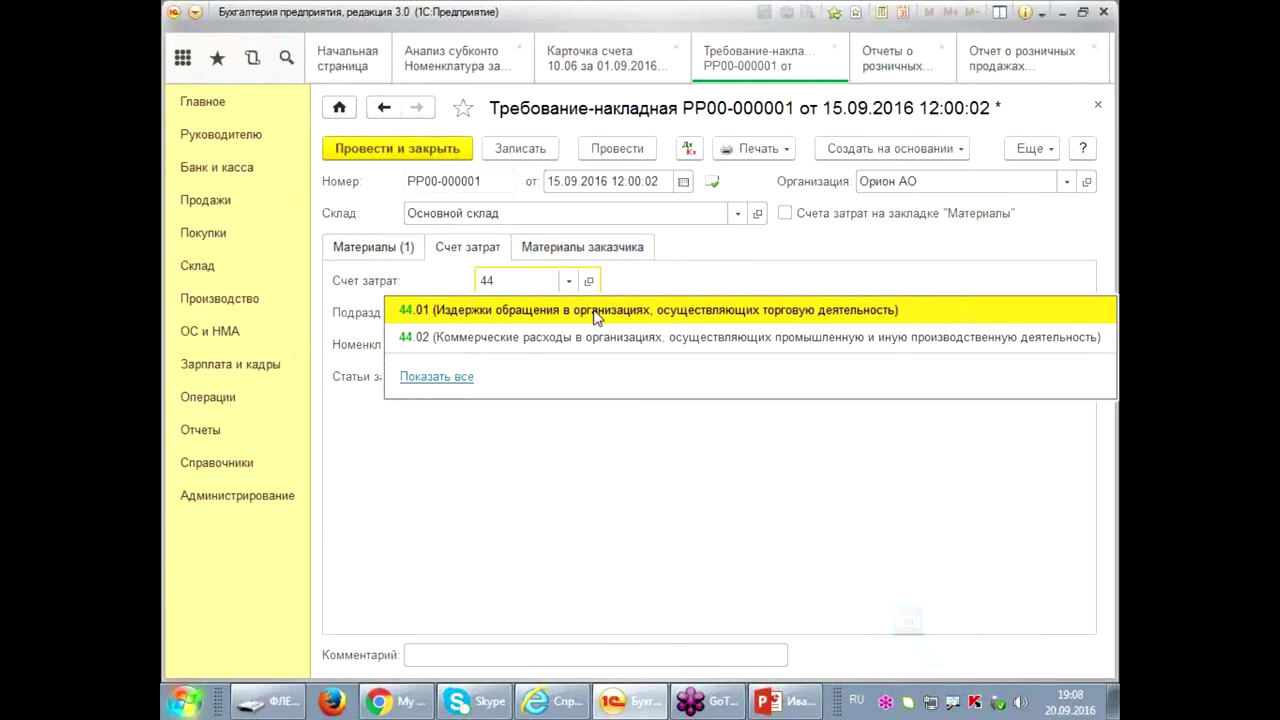
left_click(596, 314)
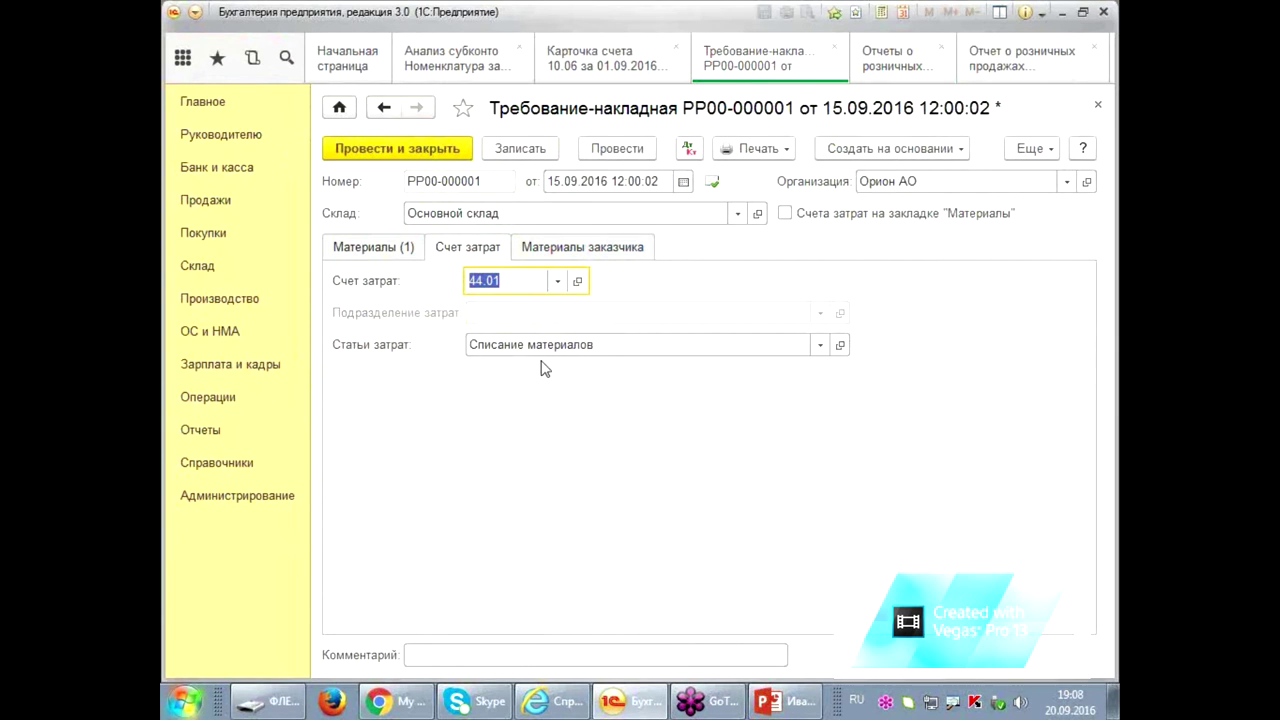
- Open the cost item Списание материалов and examine its Вид расхода and default usage
left_click(840, 345)
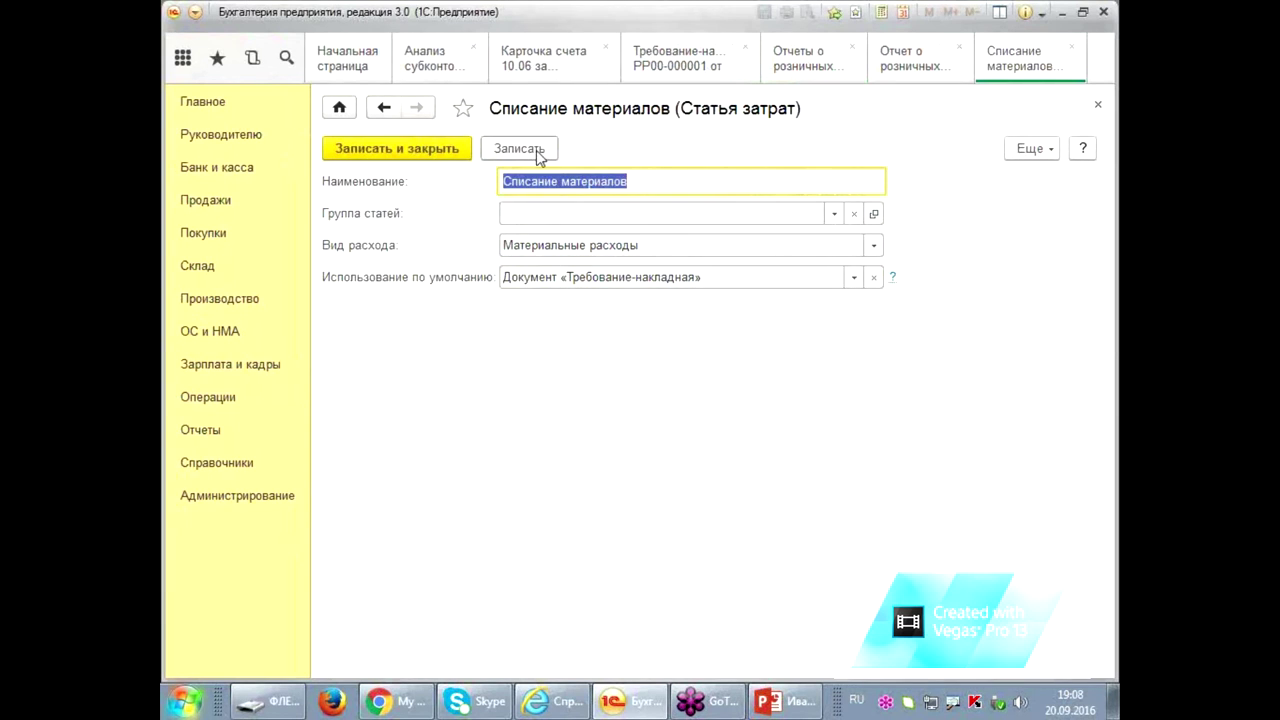
left_click(908, 58)
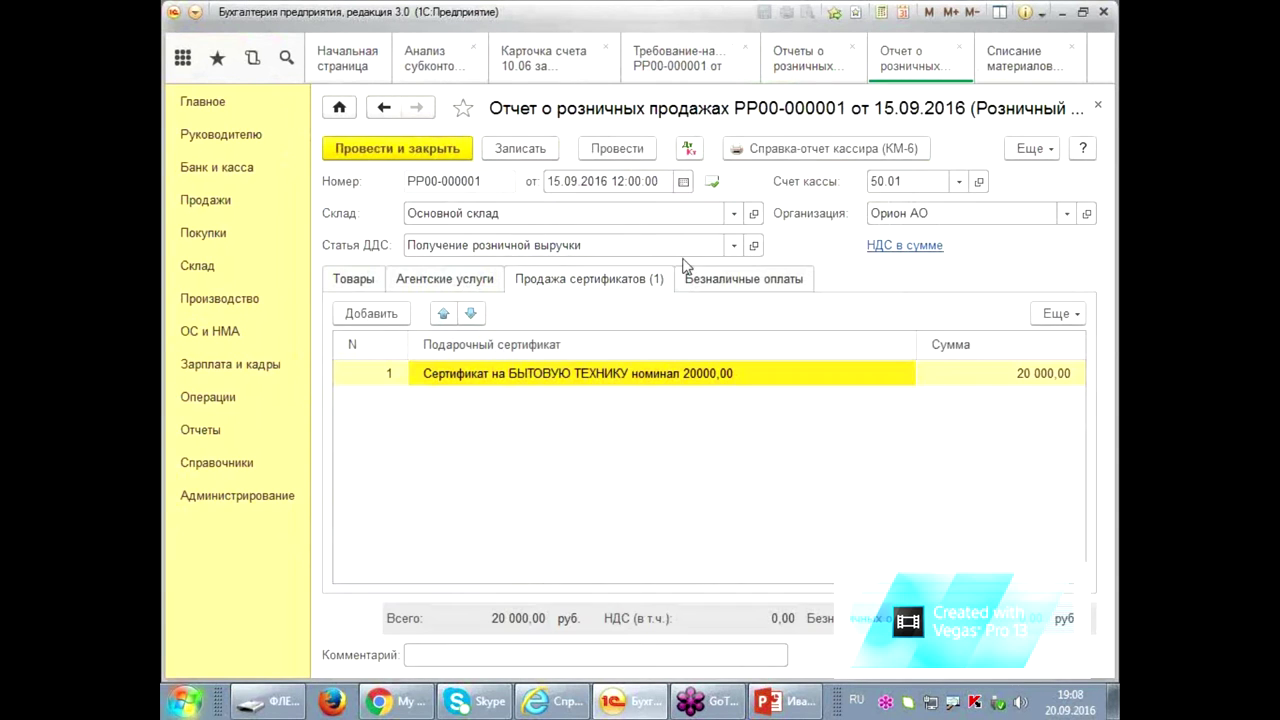
left_click(985, 80)
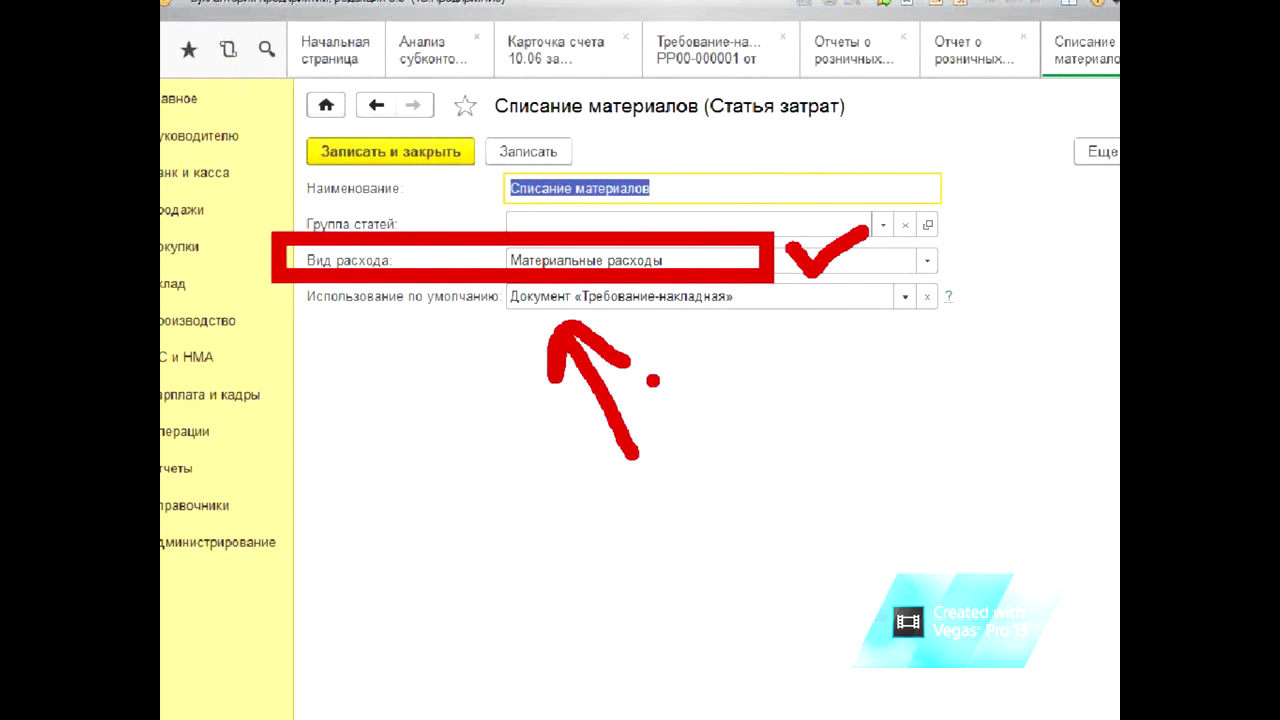
- Save and close the cost item Списание материалов, then close the 15.09.2016 retail sales report and the Отчеты о розничных продажах list
left_click(427, 151)
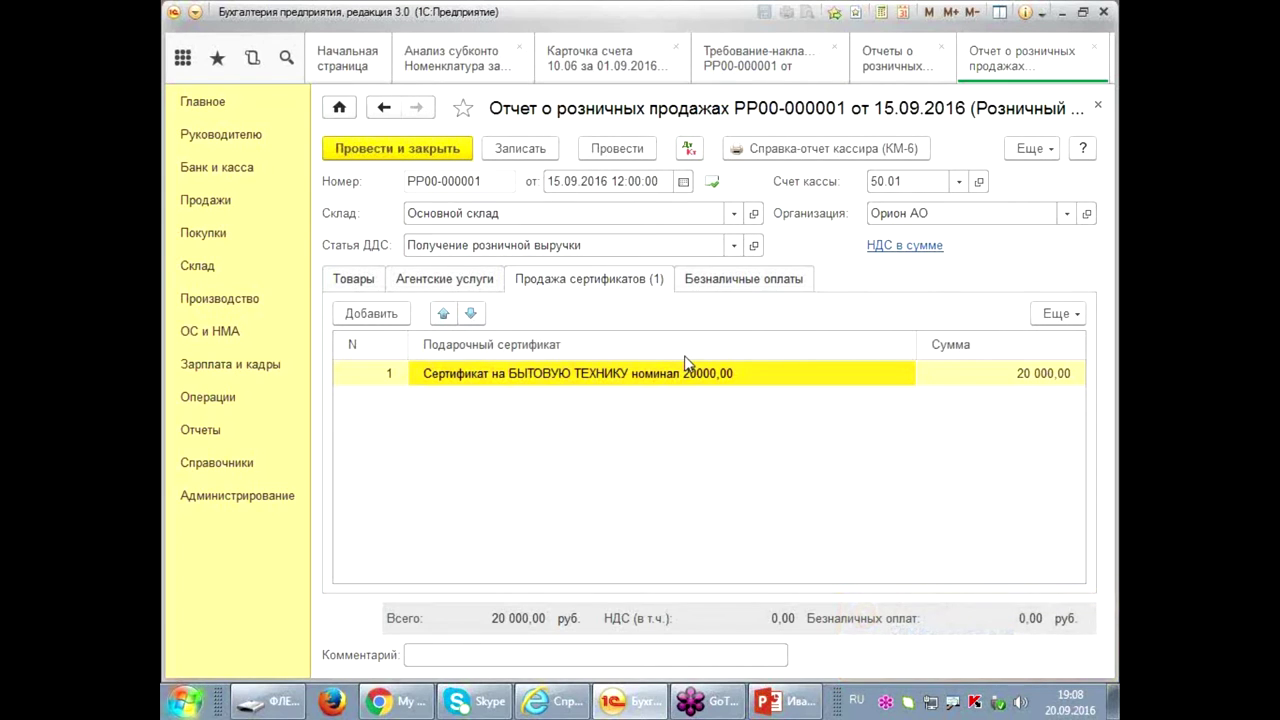
left_click(876, 66)
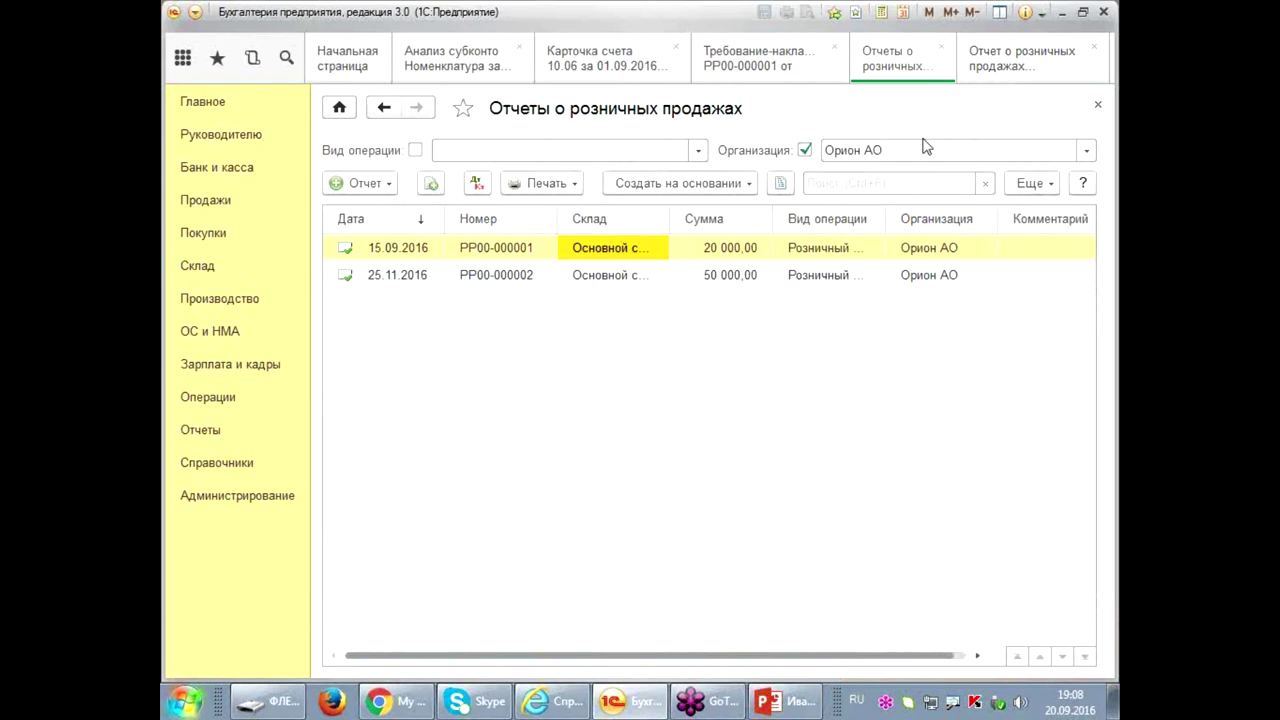
left_click(1016, 78)
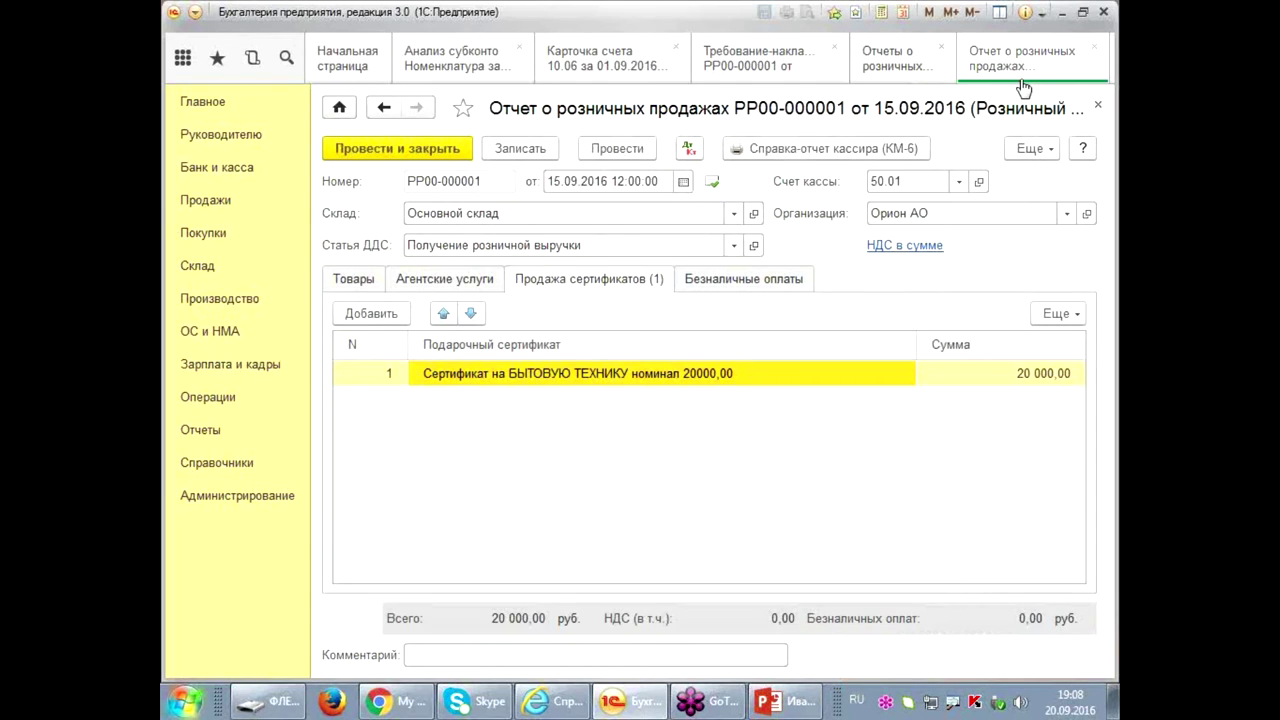
left_click(1095, 49)
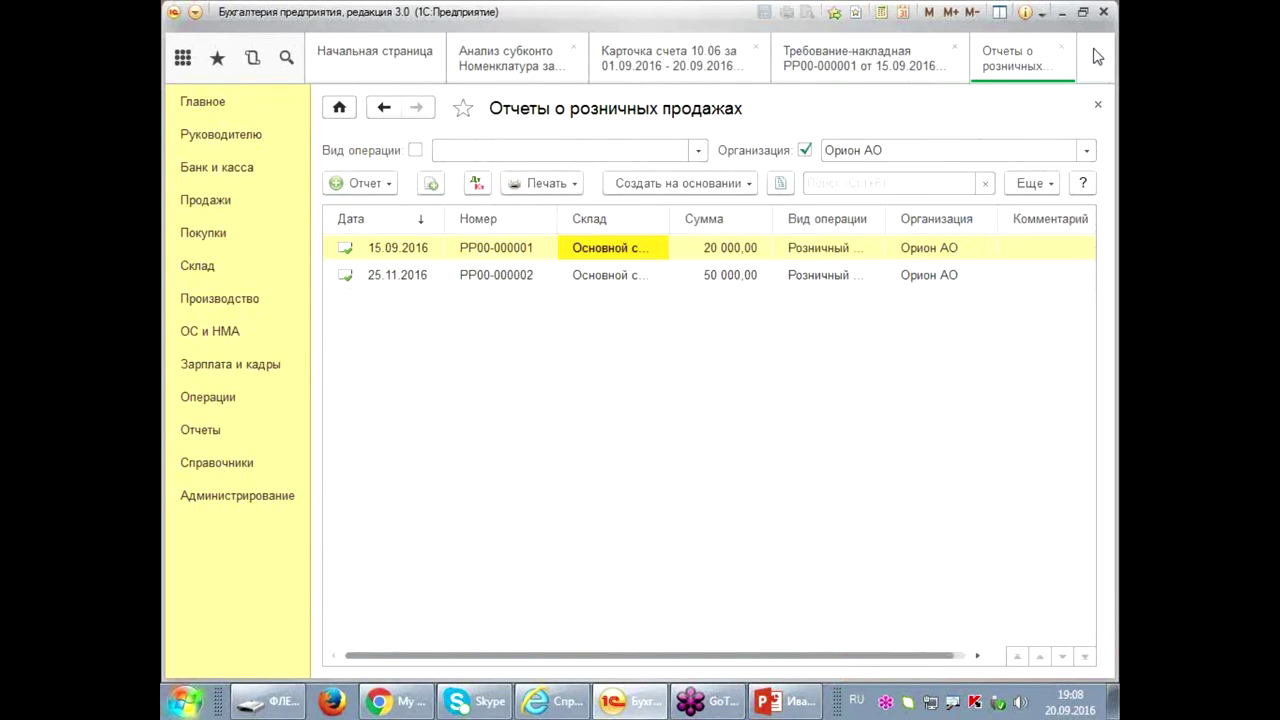
left_click(1061, 48)
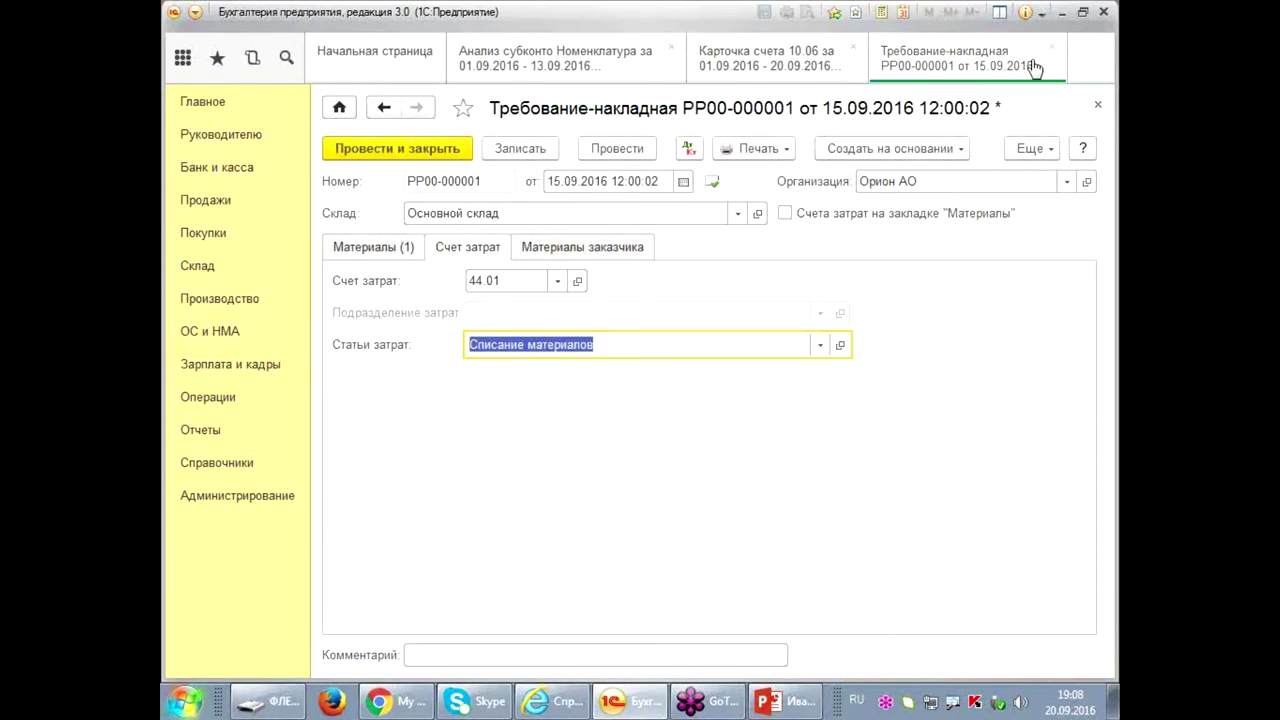
- Check the Требование-накладная's materials and Счет затрат details, and post the document
left_click(387, 249)
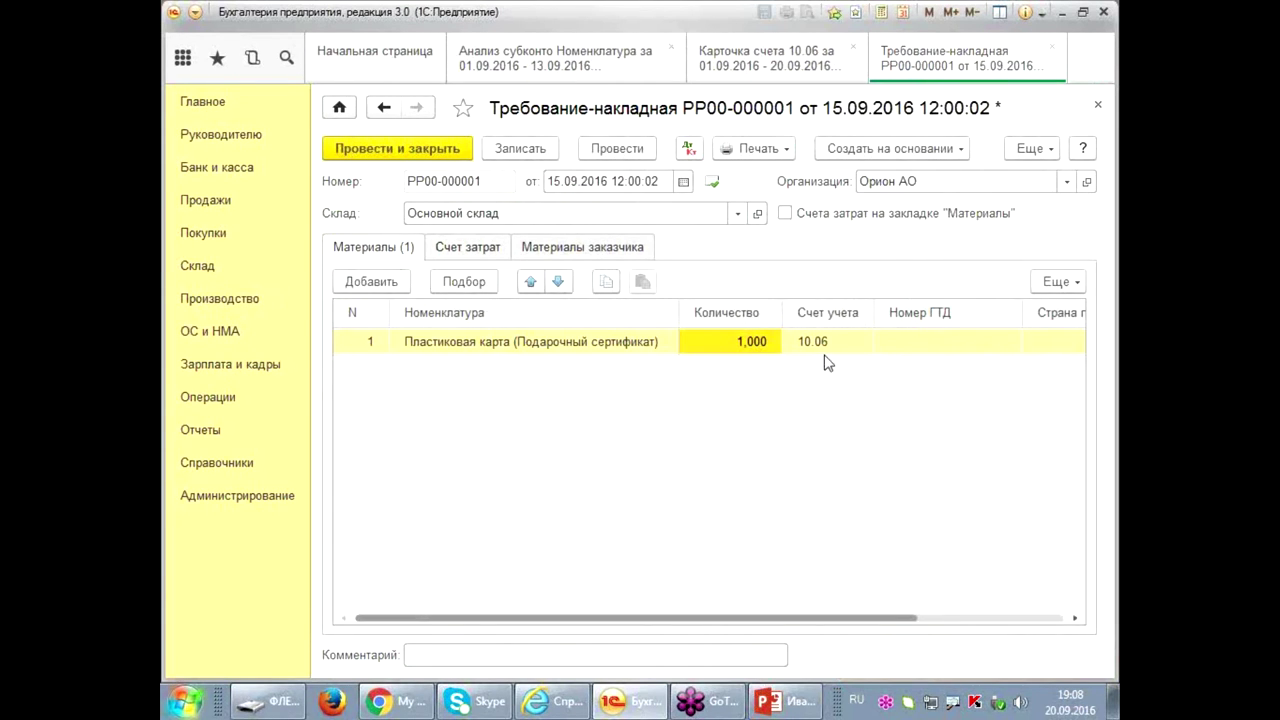
left_click(467, 252)
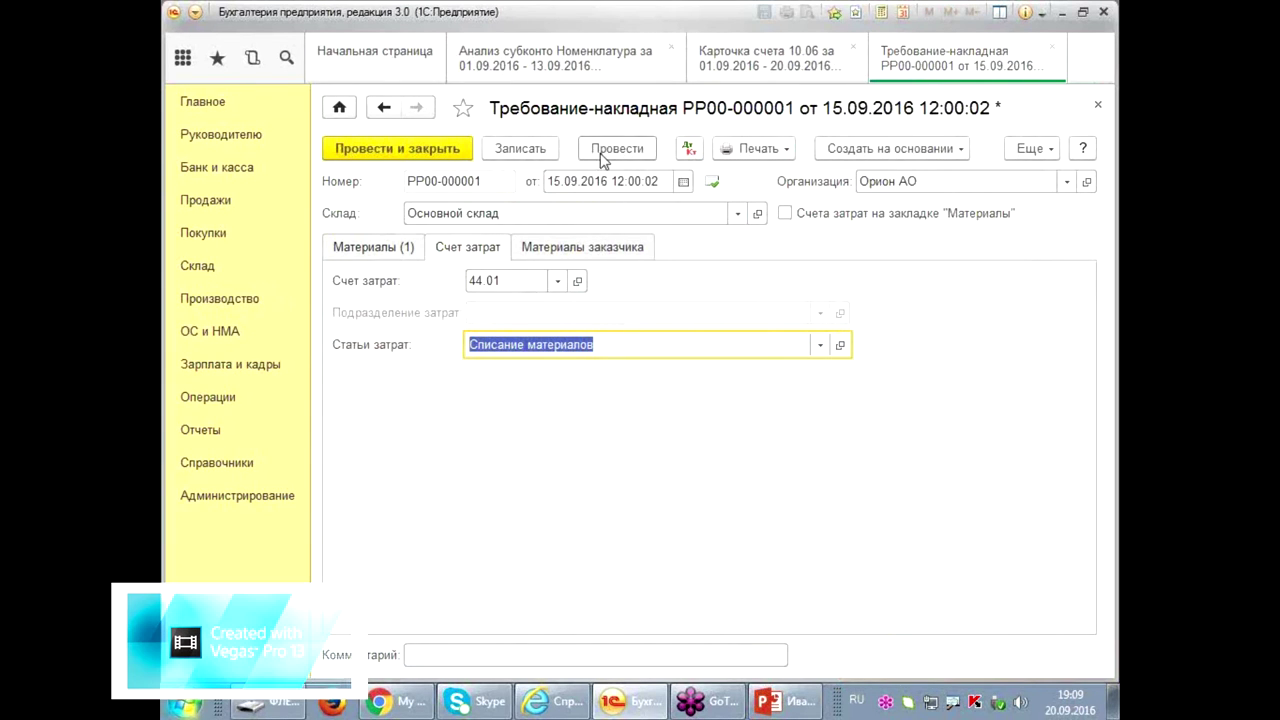
left_click(645, 152)
- Examine the accounting and tax postings of the Требование-накладная, then close the postings and the document
left_click(686, 152)
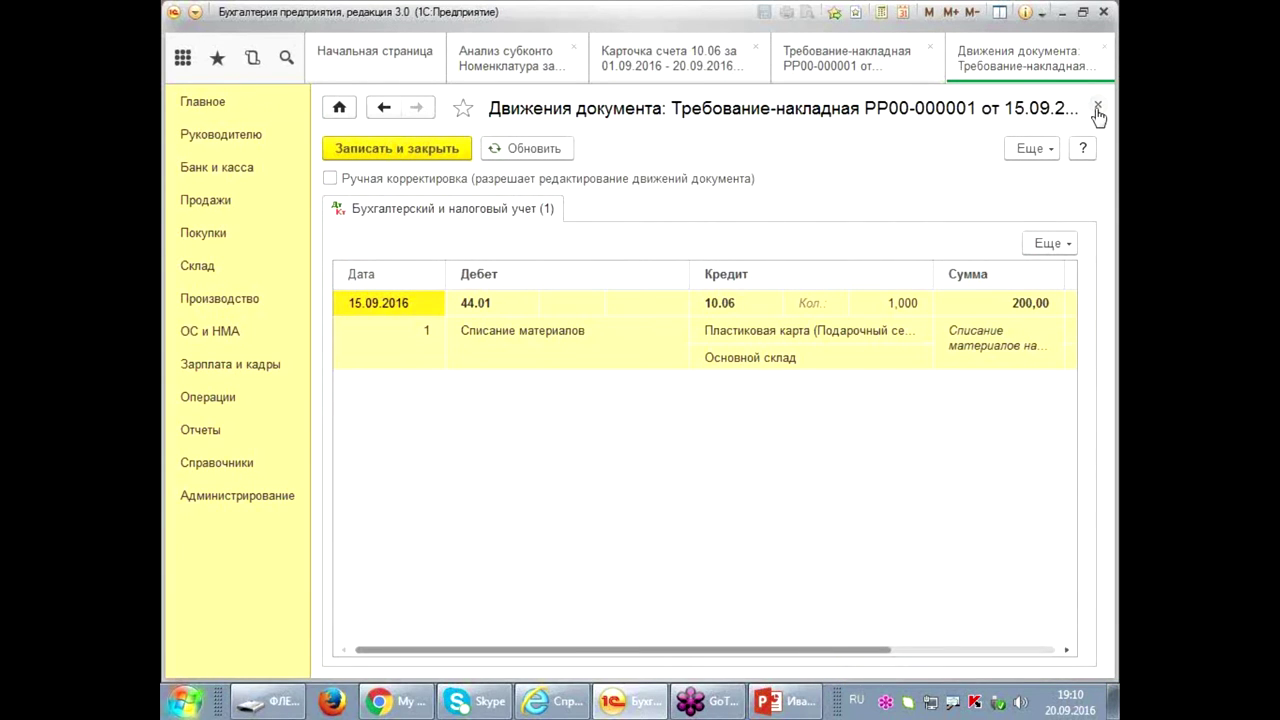
left_click_drag(733, 648, 836, 647)
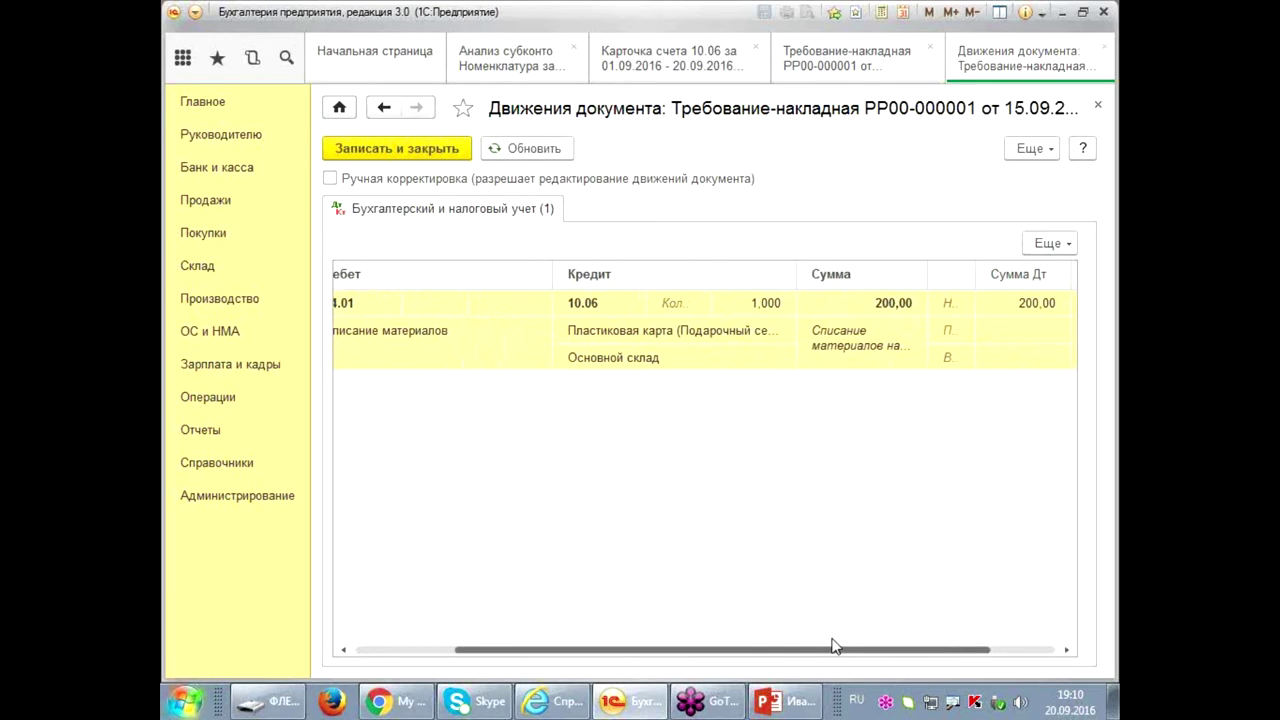
left_click_drag(836, 647, 676, 645)
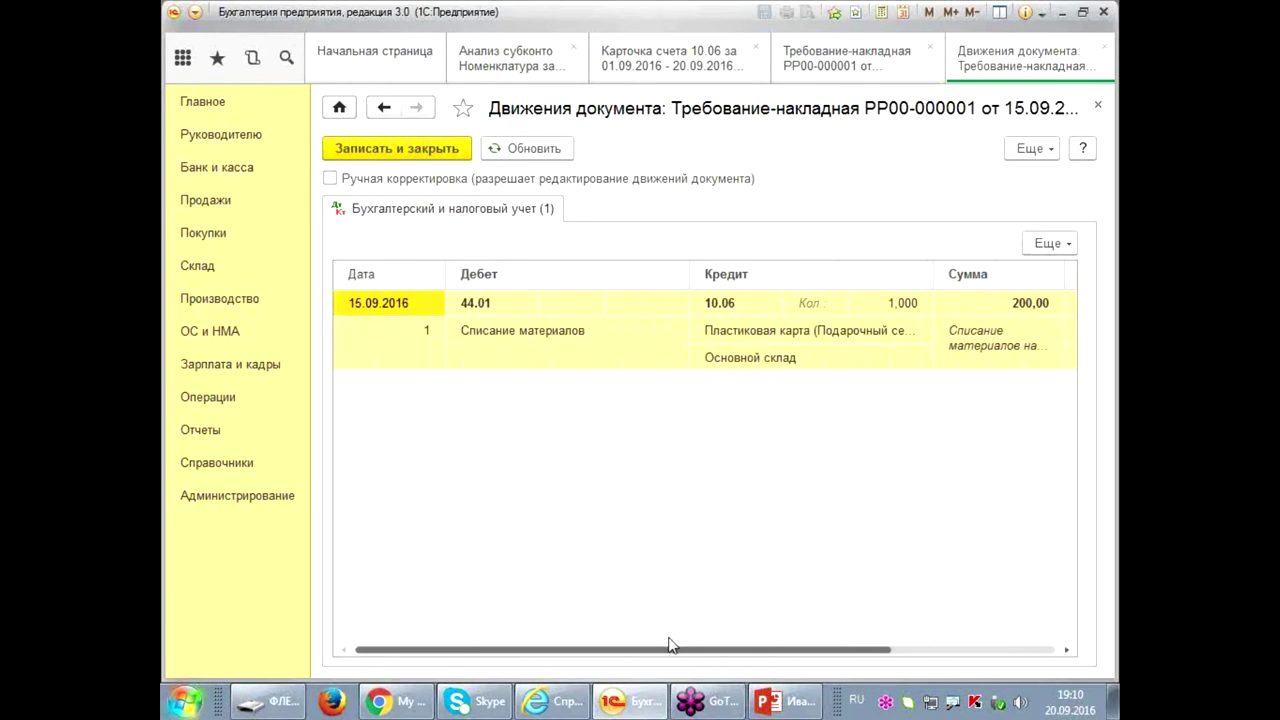
left_click(1099, 110)
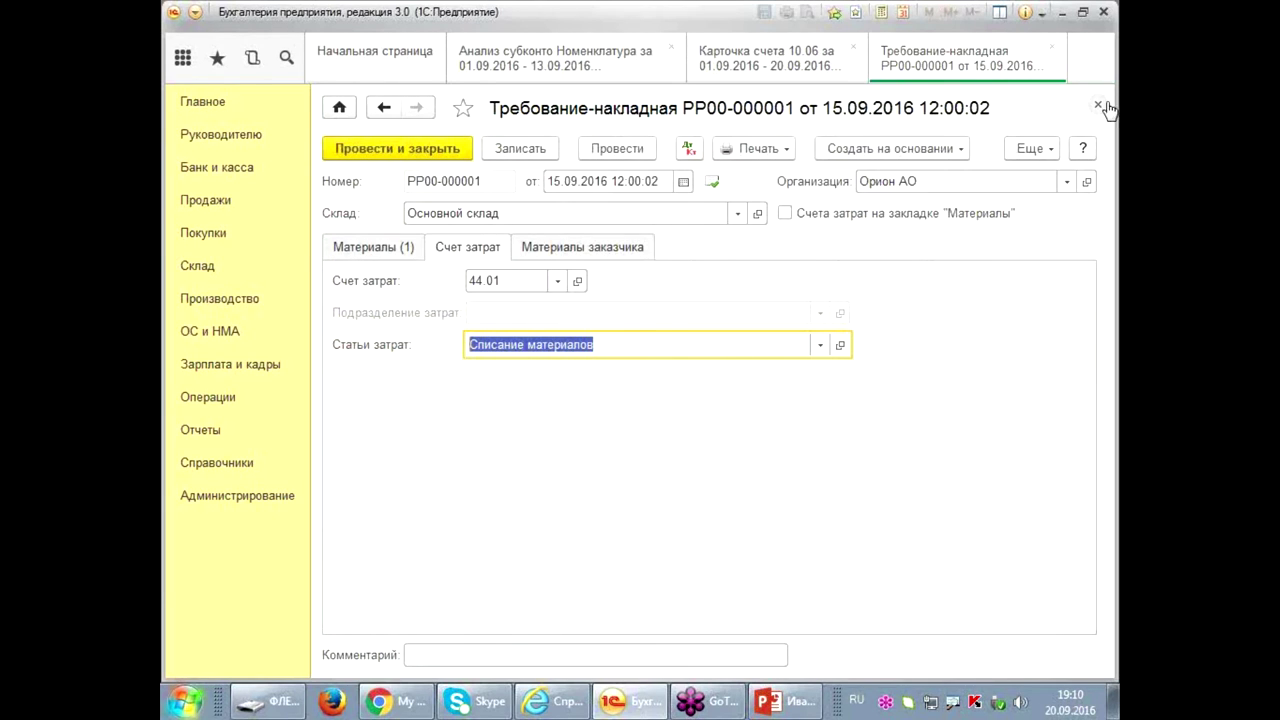
left_click(1104, 106)
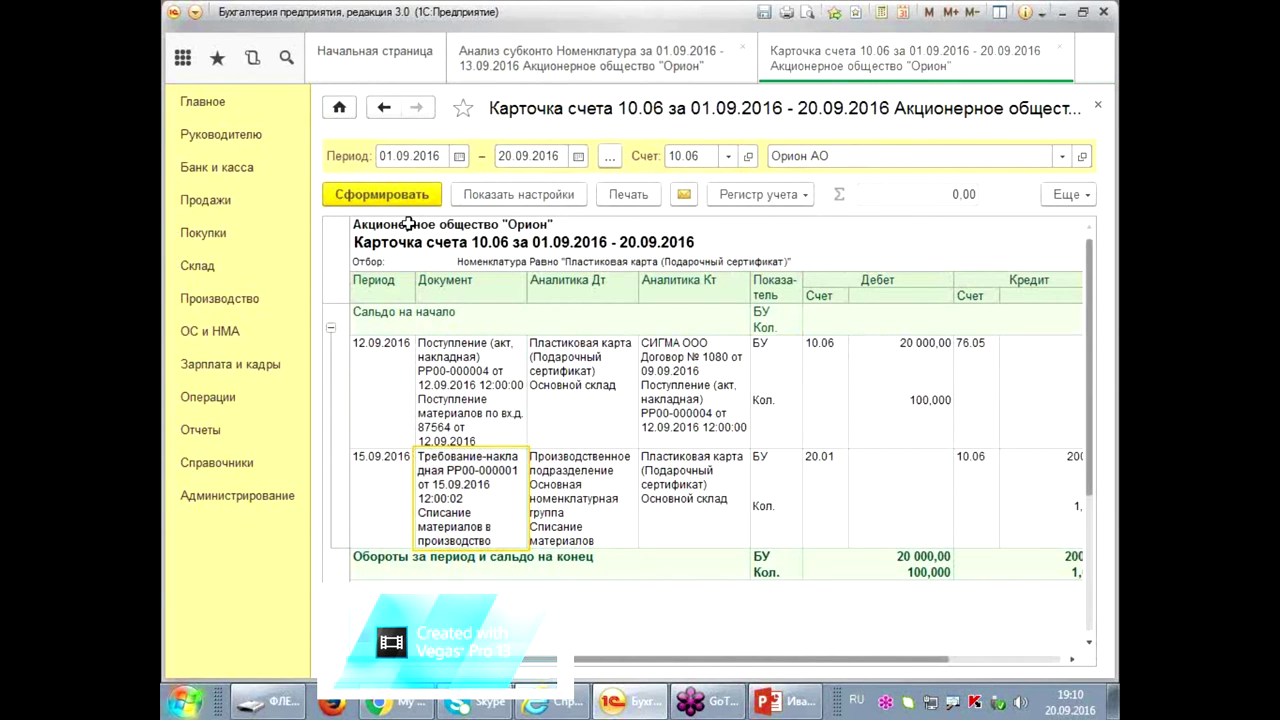
- Examine the debit, credit and running balance columns of the account card for 10.06, then close the card
scroll(612, 662, "right", 3)
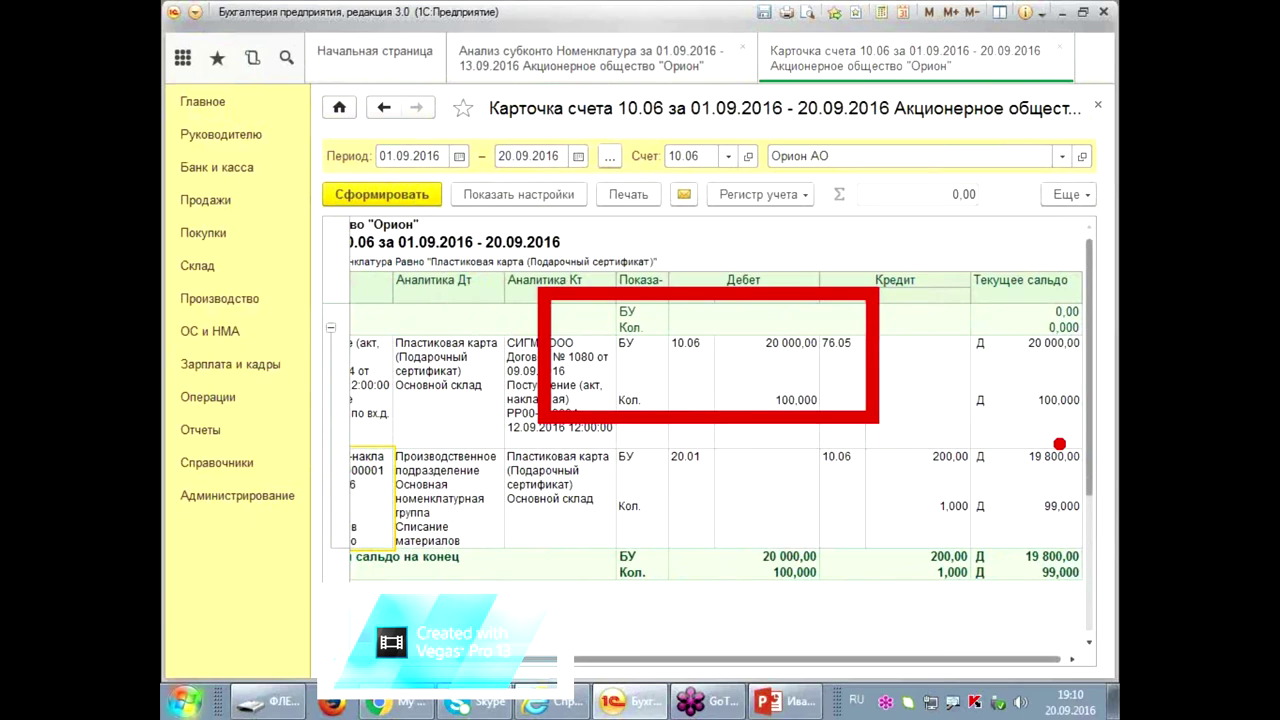
left_click_drag(870, 660, 466, 674)
left_click_drag(720, 660, 835, 662)
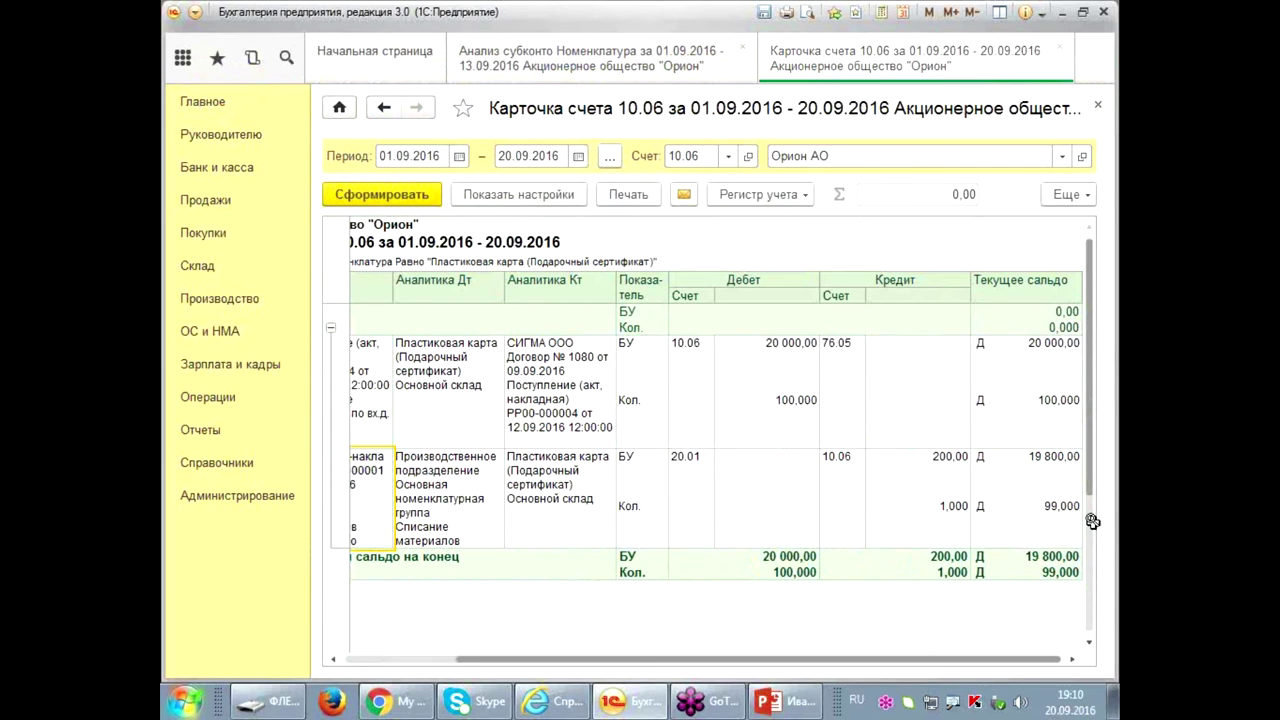
left_click(1097, 105)
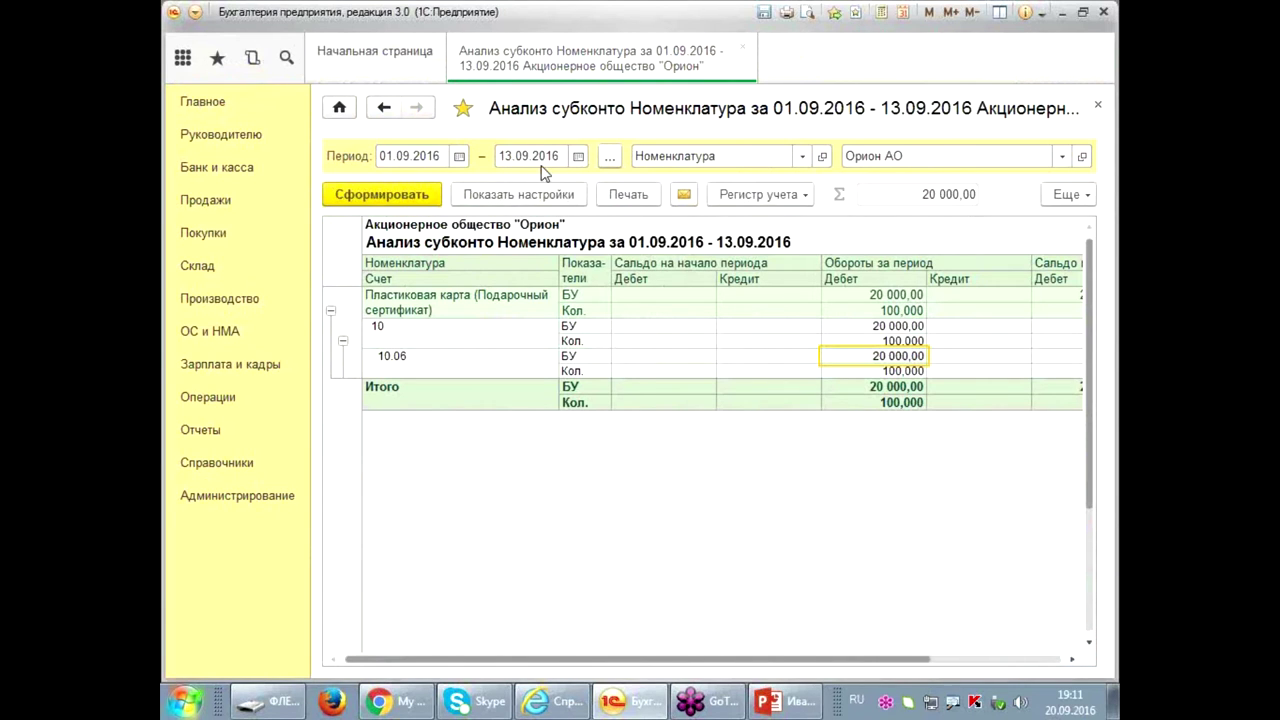
- Regenerate the Анализ субконто Номенклатура report with end date 15.09.2016 and review its turnovers and closing balance
double_click(565, 155)
type("15.09")
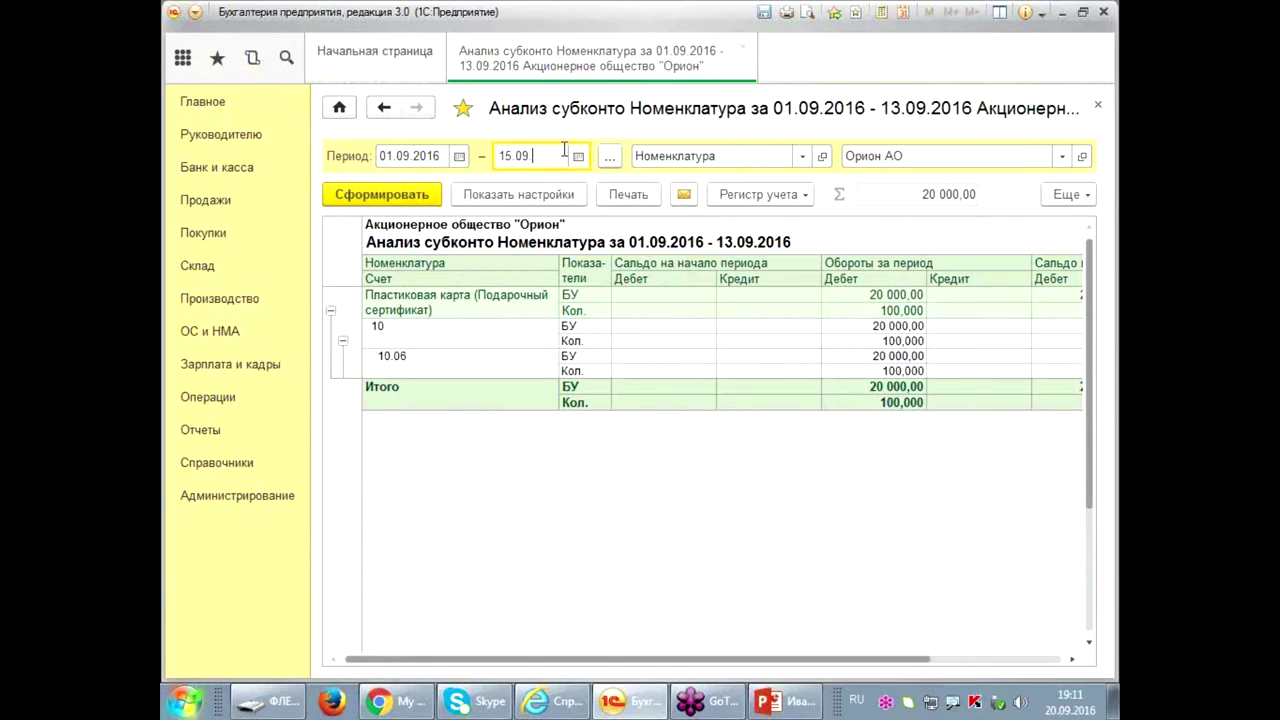
key("Tab")
left_click(394, 194)
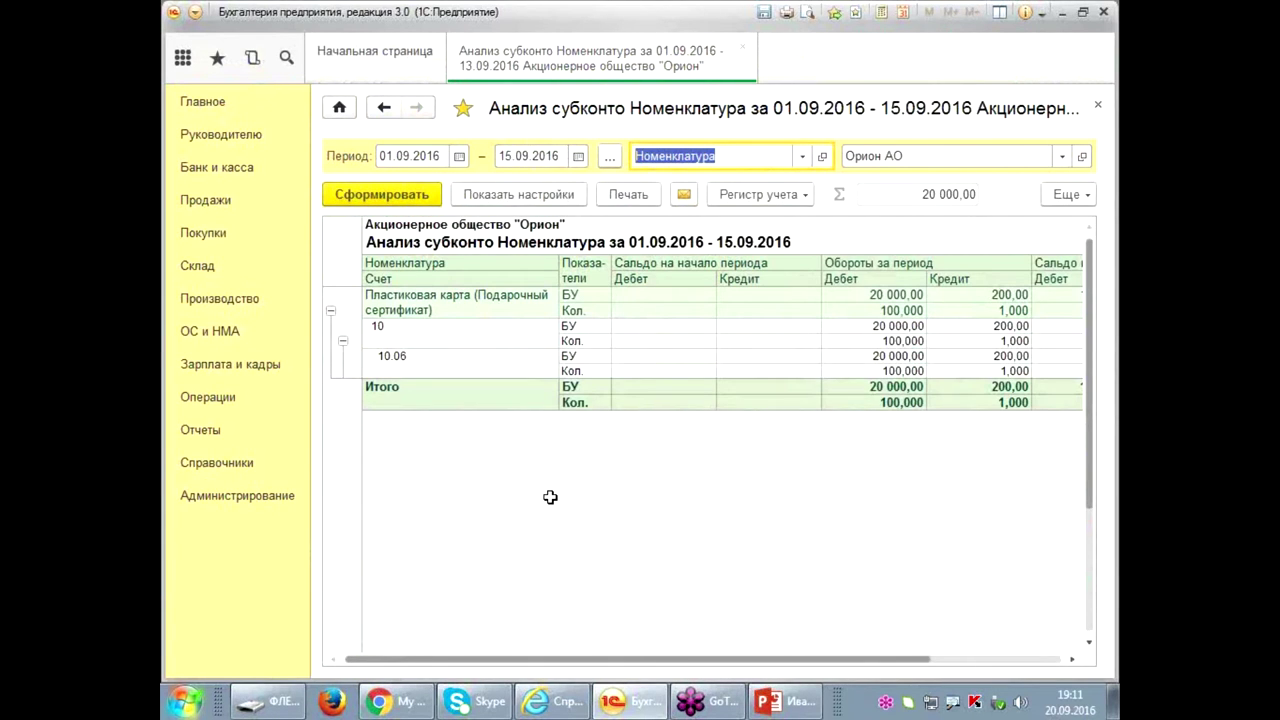
left_click_drag(543, 658, 757, 636)
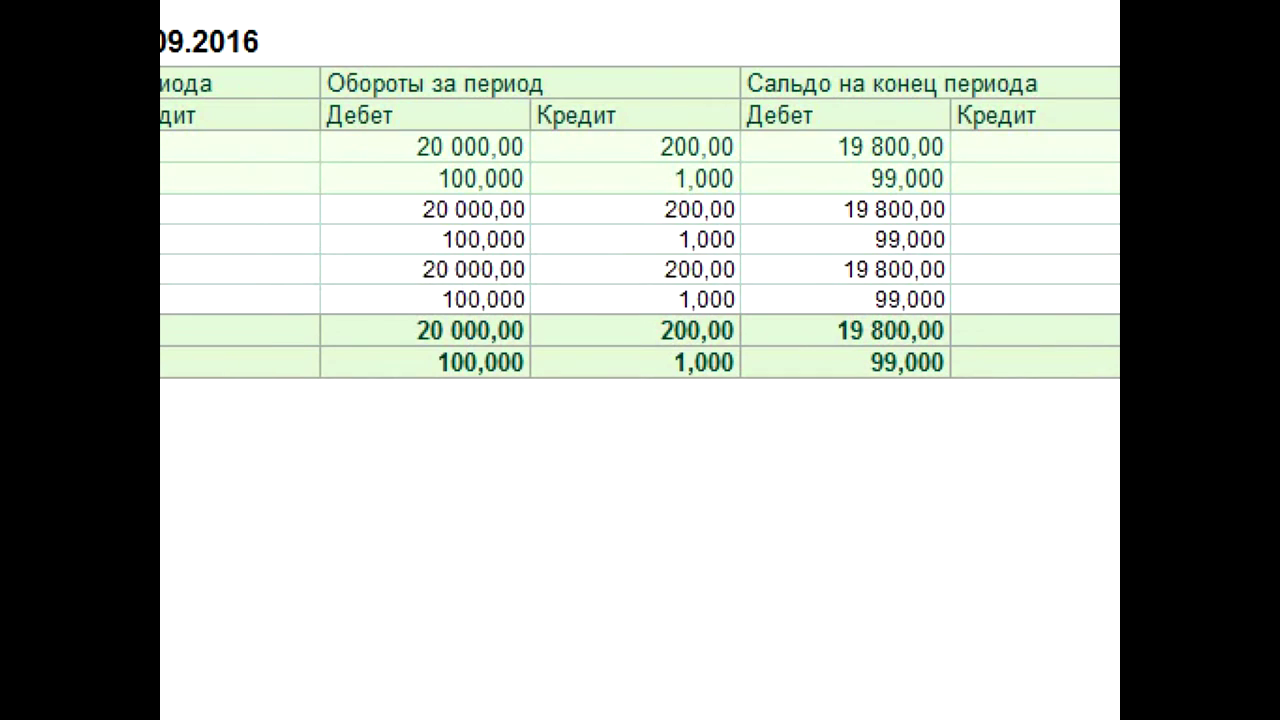
mouse_move(265, 80)
left_mouse_down()
mouse_move(1006, 460)
mouse_move(1001, 230)
left_mouse_up()
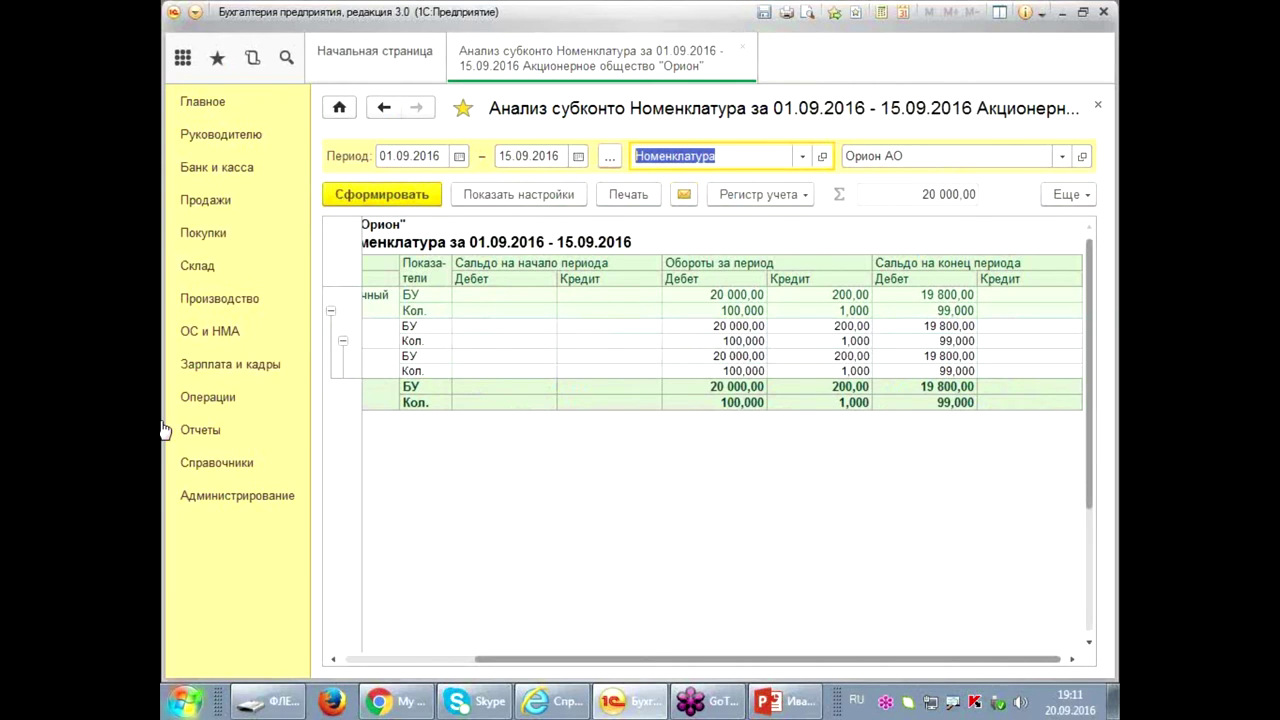
- Open the retail sales report dated 25.11.2016 from the Отчеты о розничных продажах list and view its certificate sale line
left_click(222, 208)
left_click(440, 418)
left_click(605, 276)
double_click(605, 276)
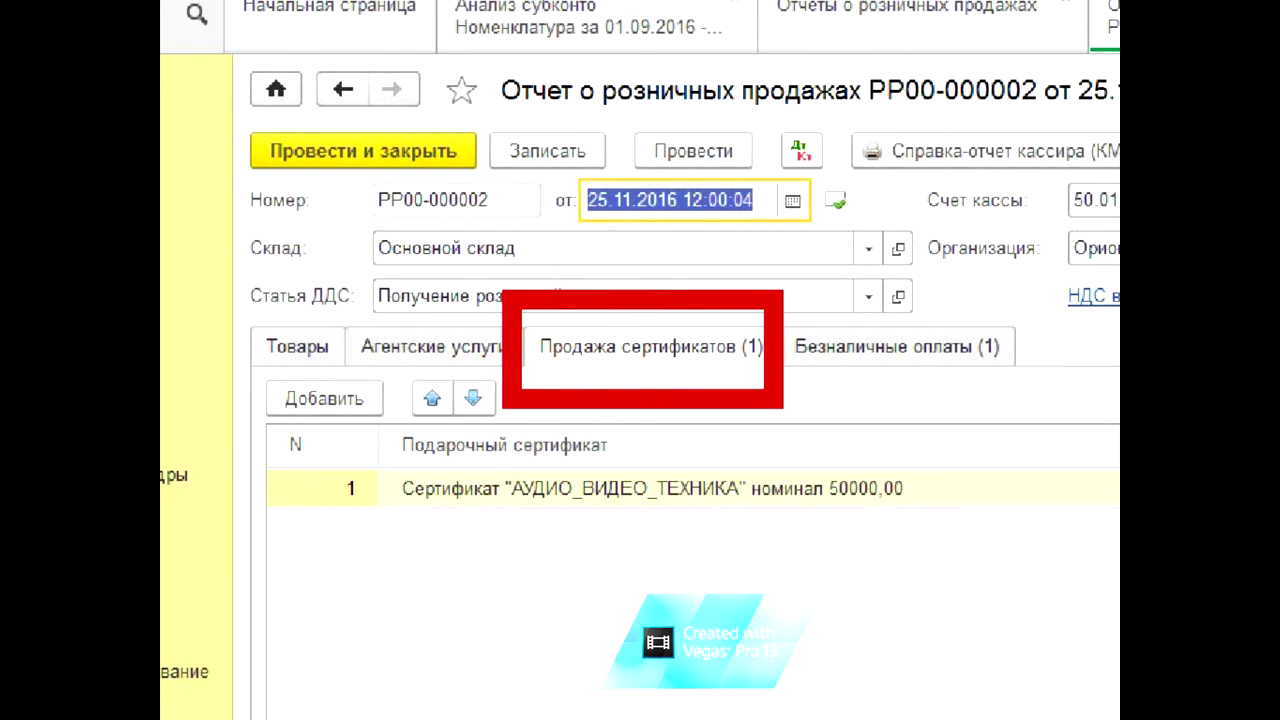
mouse_move(366, 545)
left_mouse_down()
mouse_move(545, 521)
mouse_move(963, 524)
left_mouse_up()
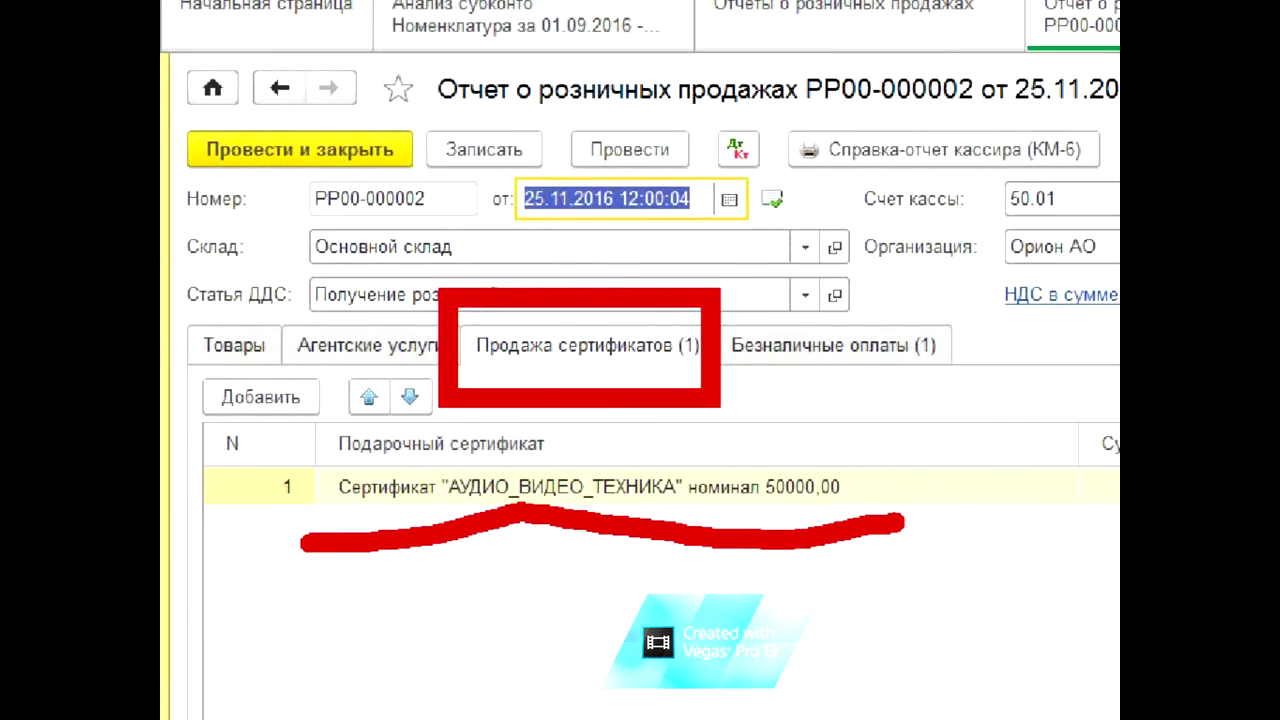
- Open the card of the certificate "АУДИО_ВИДЕО_ТЕХНИКА" номинал 50000,00, check its payment details, and save and close it
double_click(870, 375)
left_click(909, 374)
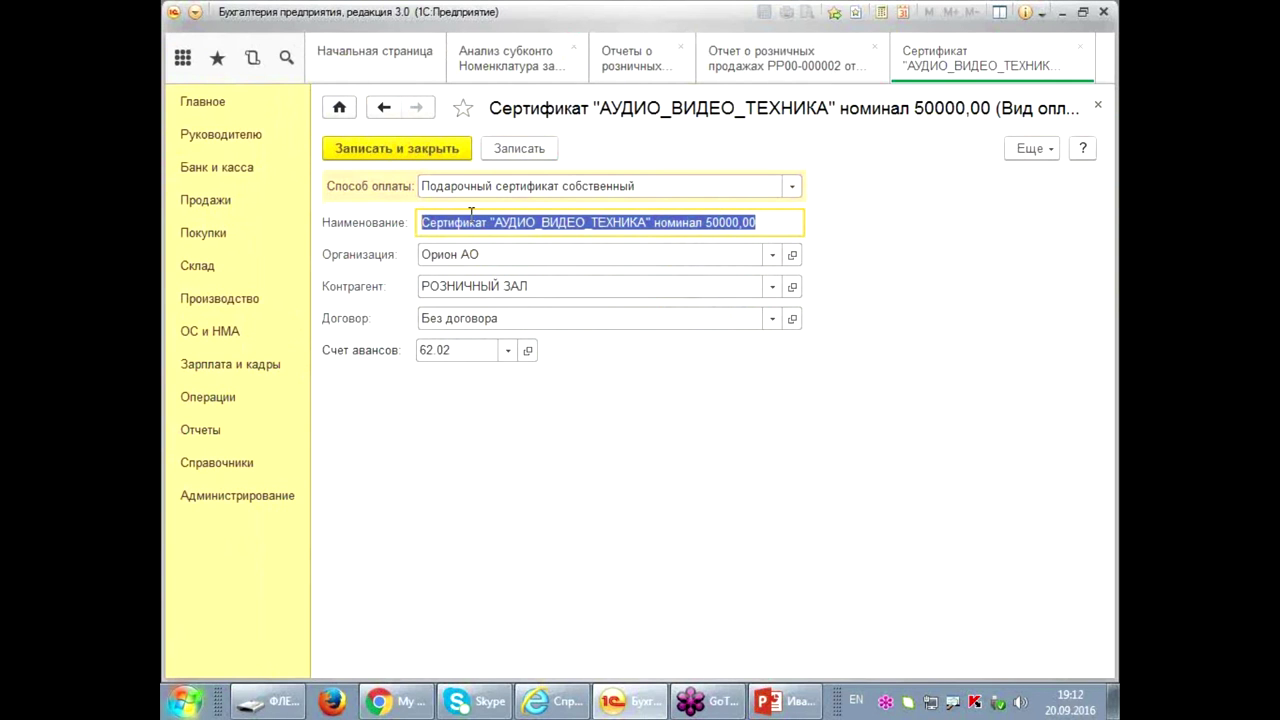
key("alt+shift")
left_click(430, 152)
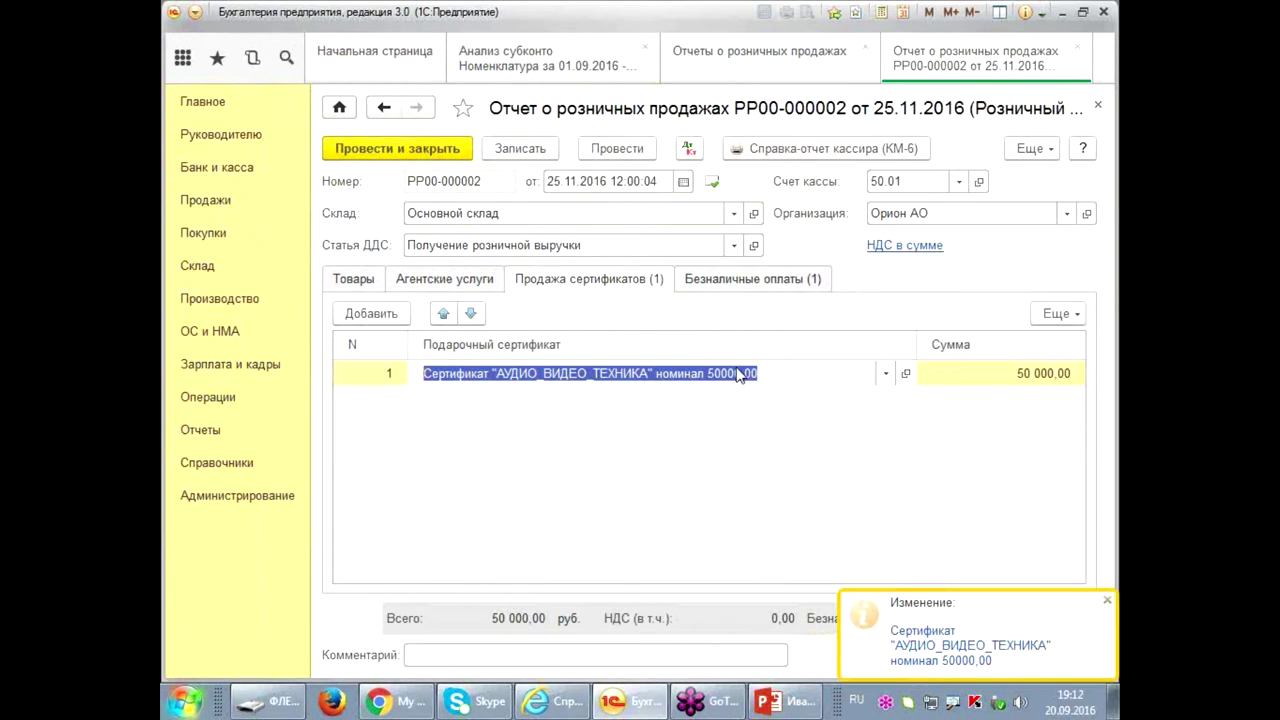
left_click(829, 456)
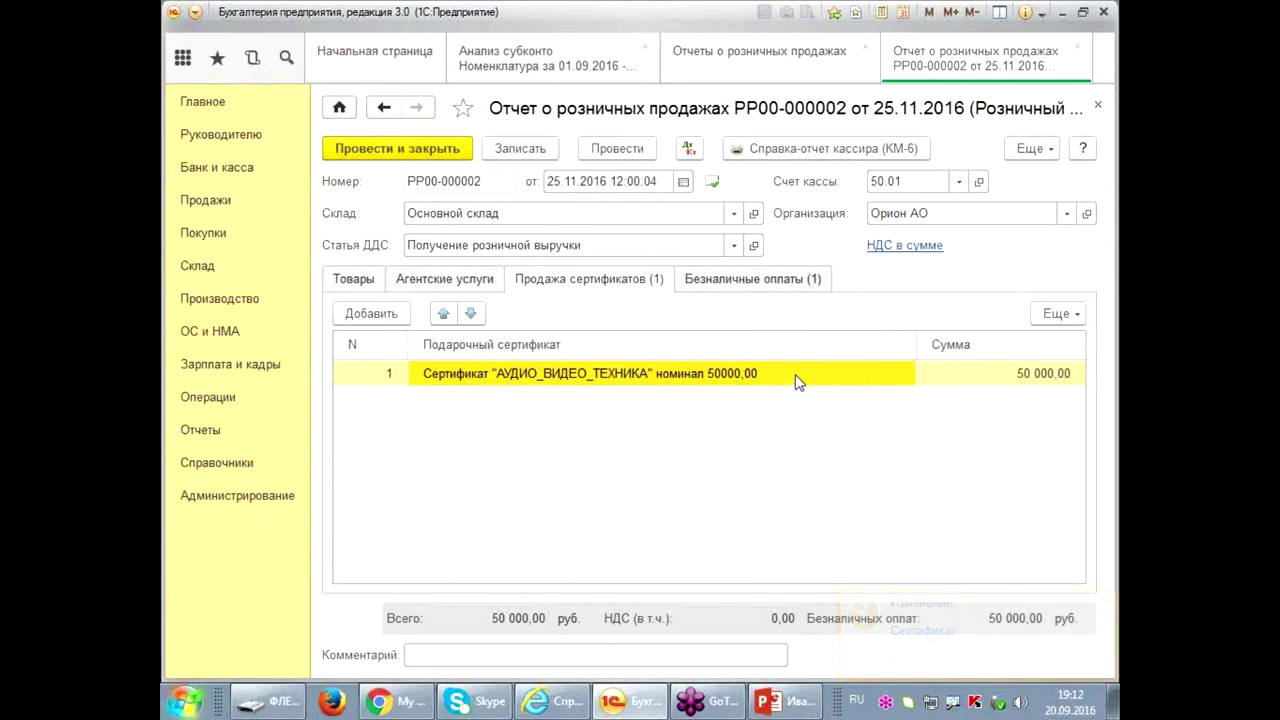
- Review the Безналичные оплаты of the 25.11.2016 retail sales report and open the MasterCard payment type
left_click(752, 281)
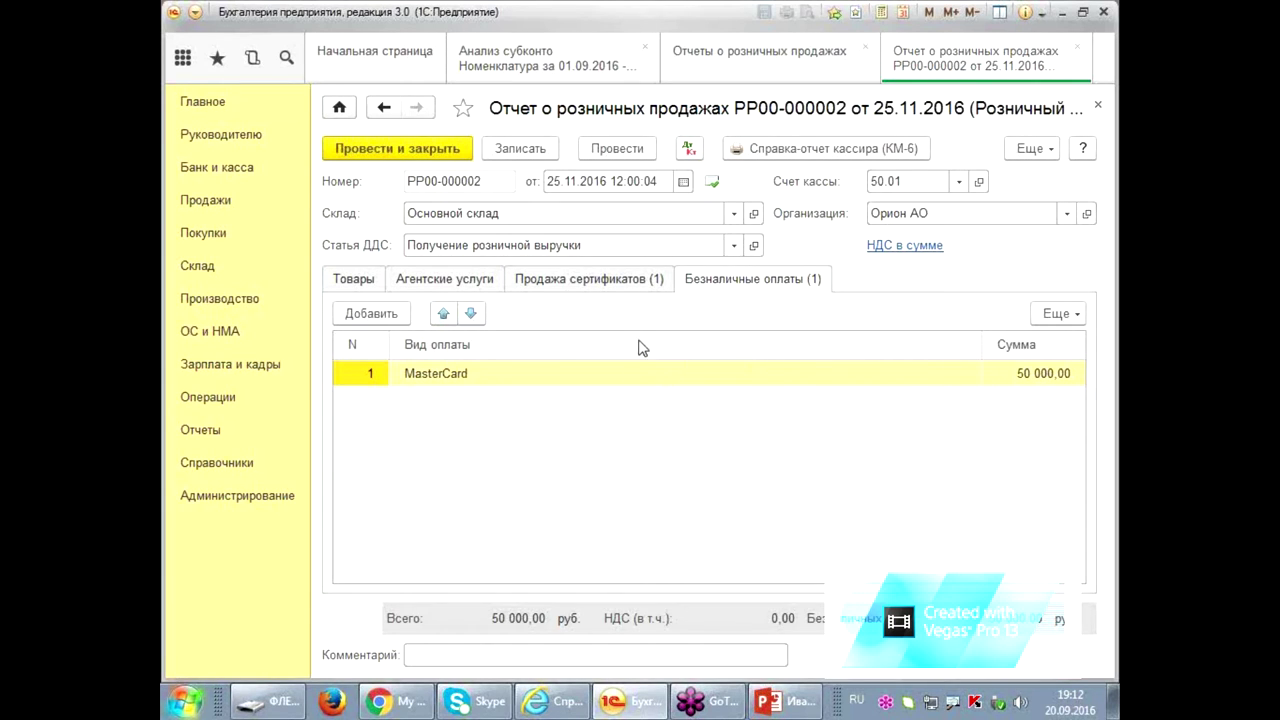
left_click(620, 284)
left_click(720, 285)
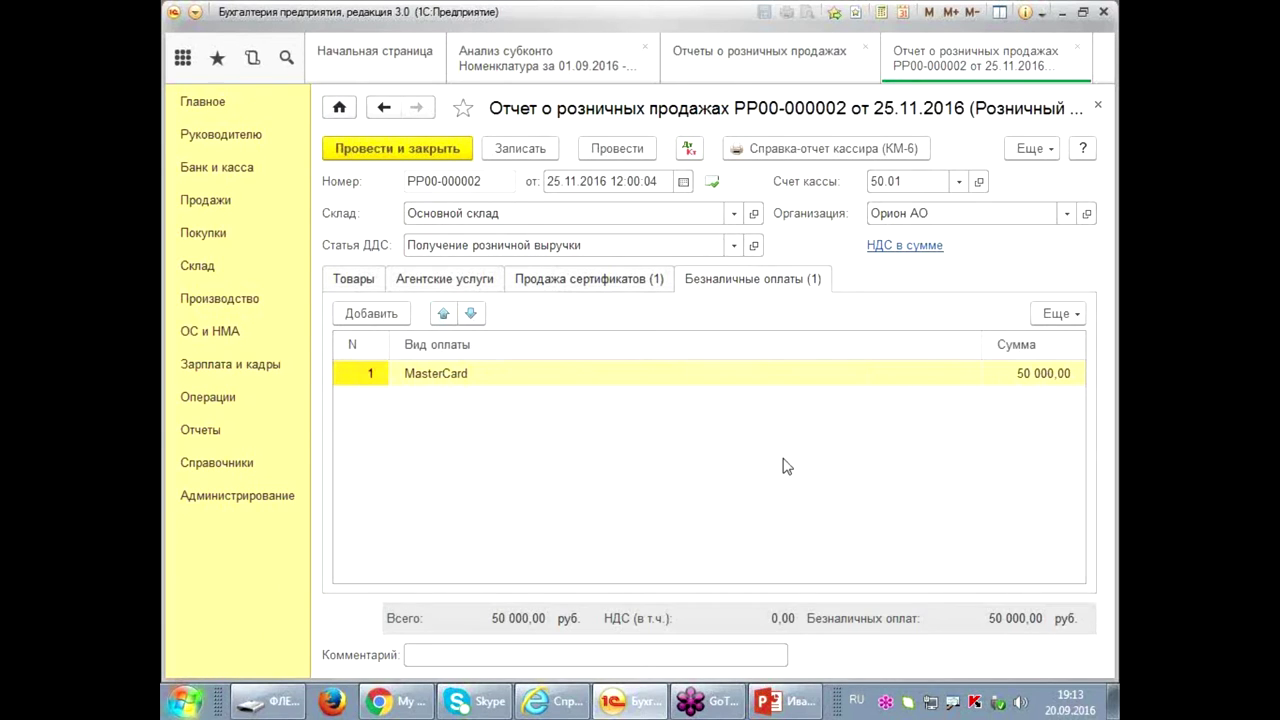
double_click(885, 376)
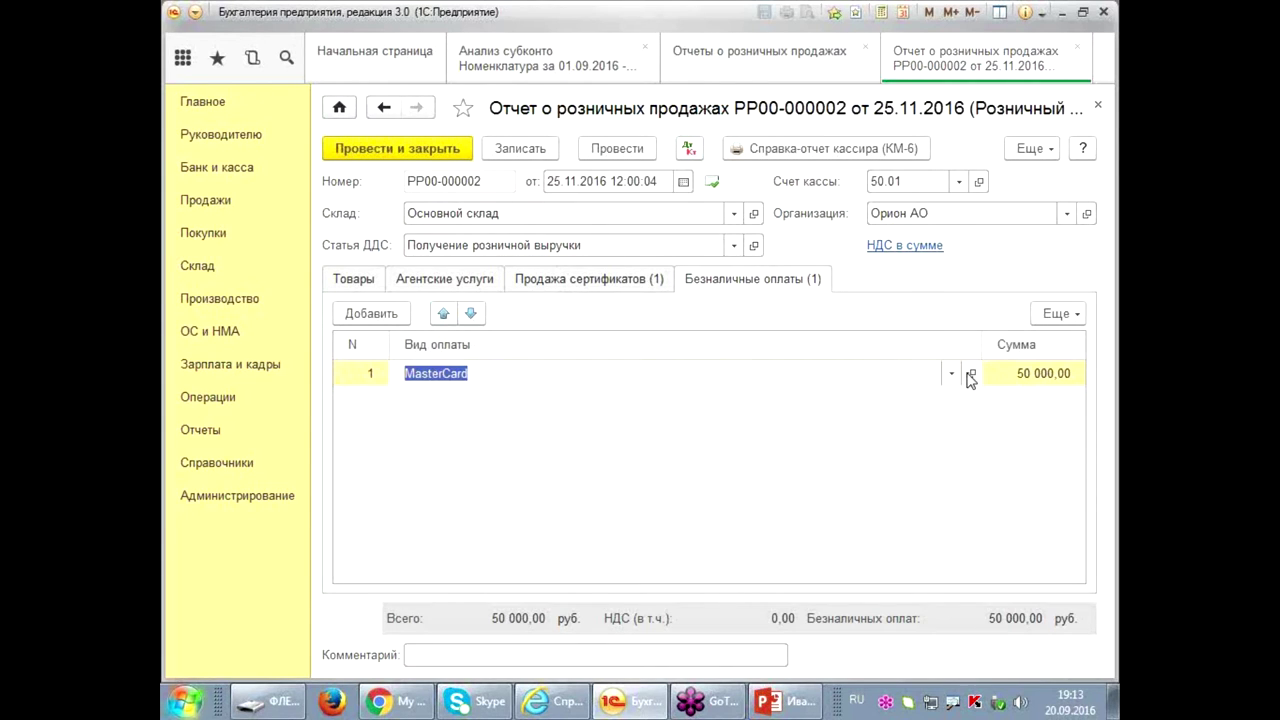
left_click(970, 376)
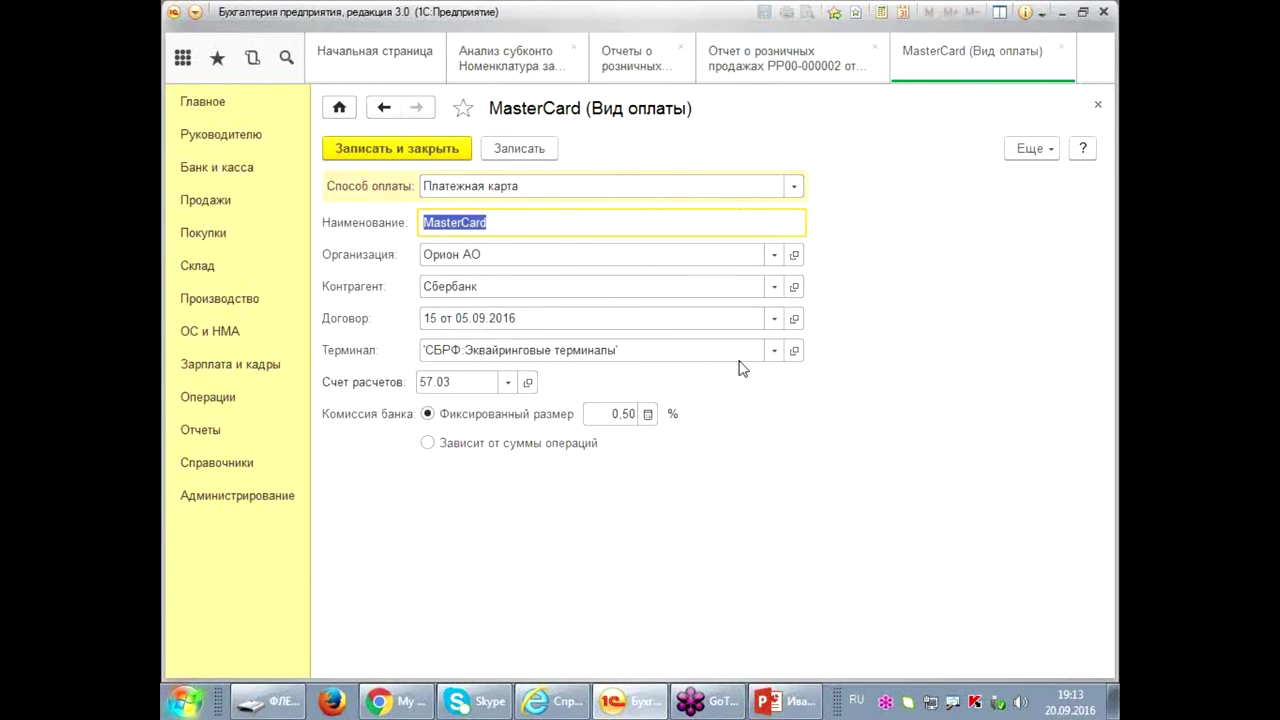
- Examine the Способ оплаты options available for the MasterCard payment type, keeping Платежная карта
left_click(794, 186)
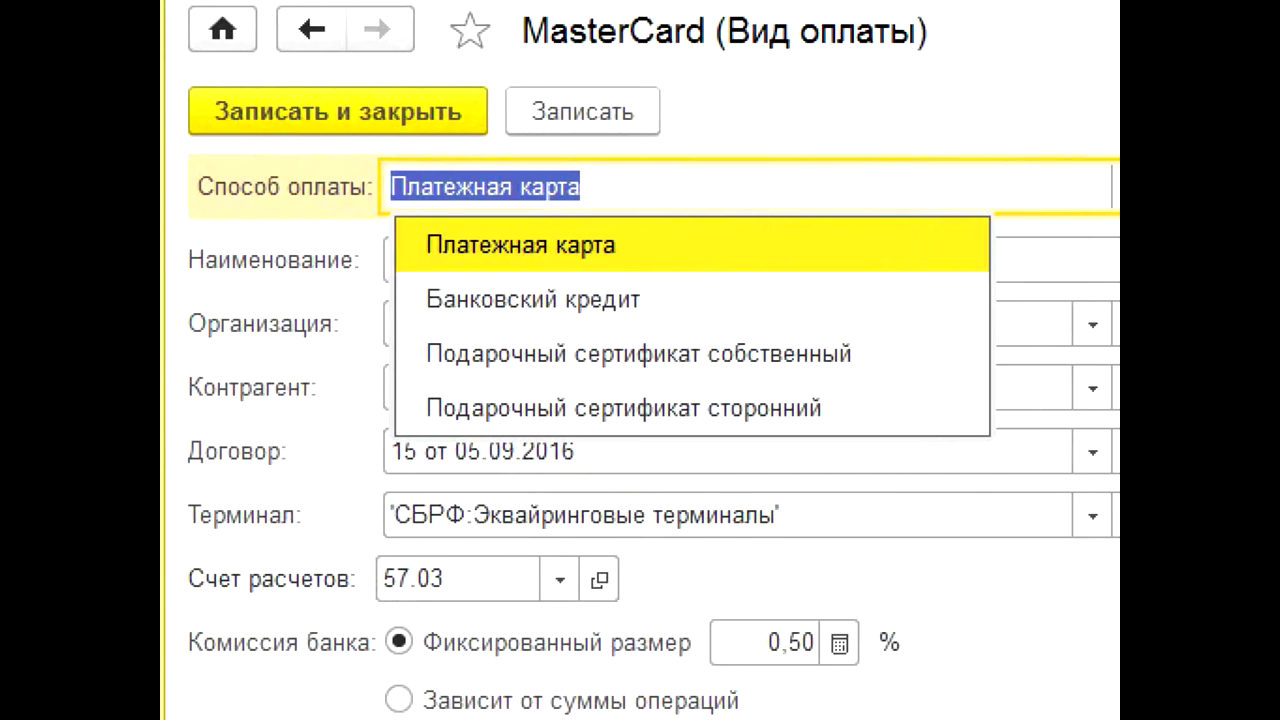
left_click_drag(160, 214, 385, 238)
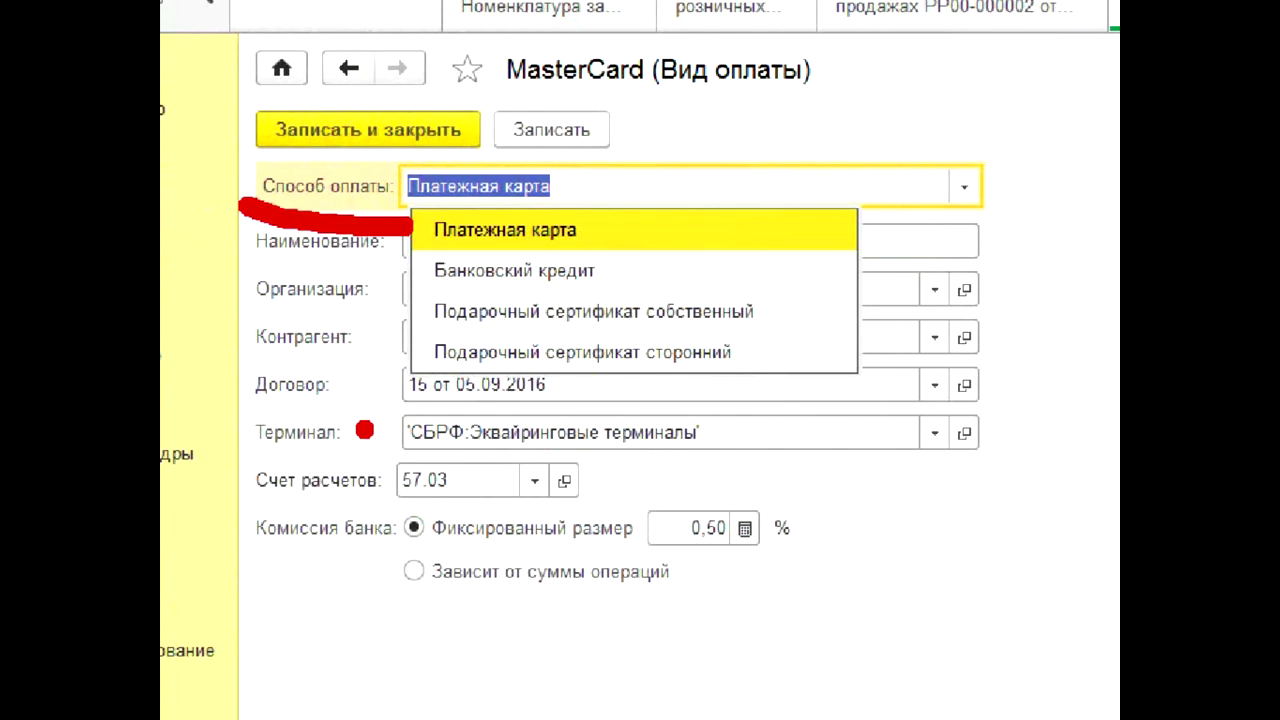
left_click_drag(600, 204, 686, 178)
mouse_move(648, 258)
left_mouse_down()
mouse_move(668, 290)
mouse_move(732, 244)
left_mouse_up()
left_click_drag(760, 286, 840, 282)
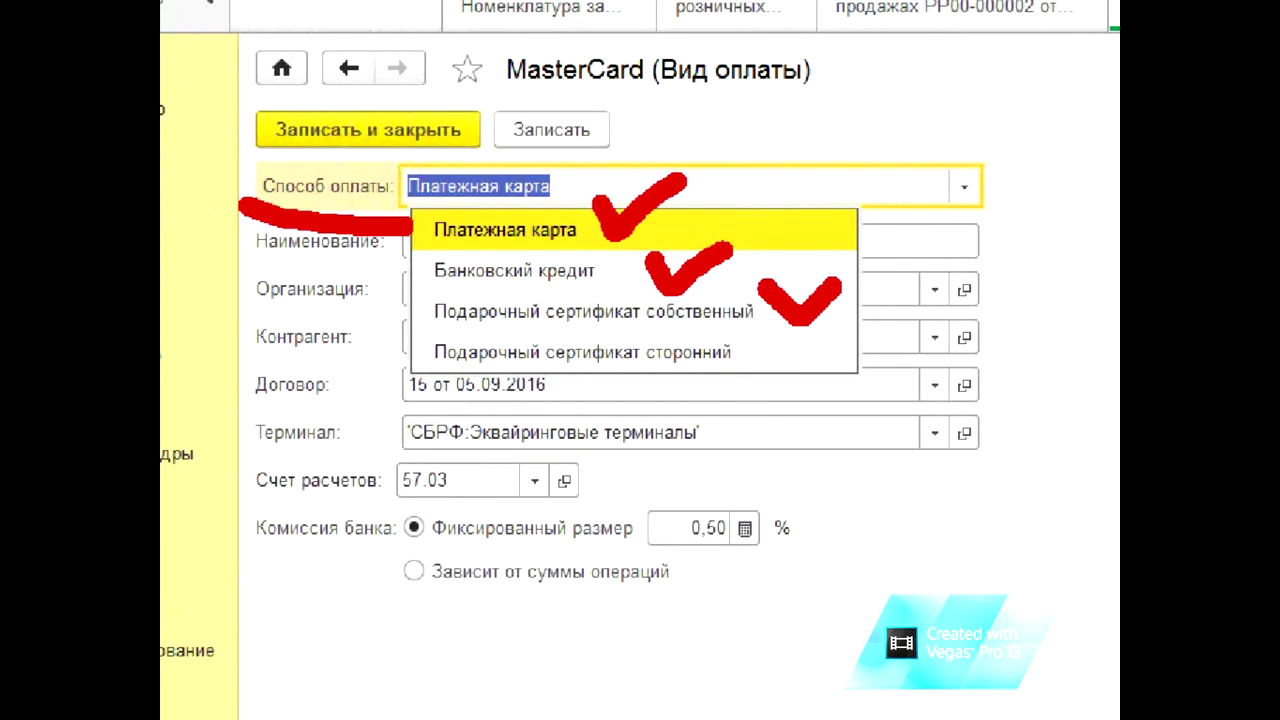
left_click_drag(640, 332, 728, 336)
left_click_drag(650, 378, 738, 382)
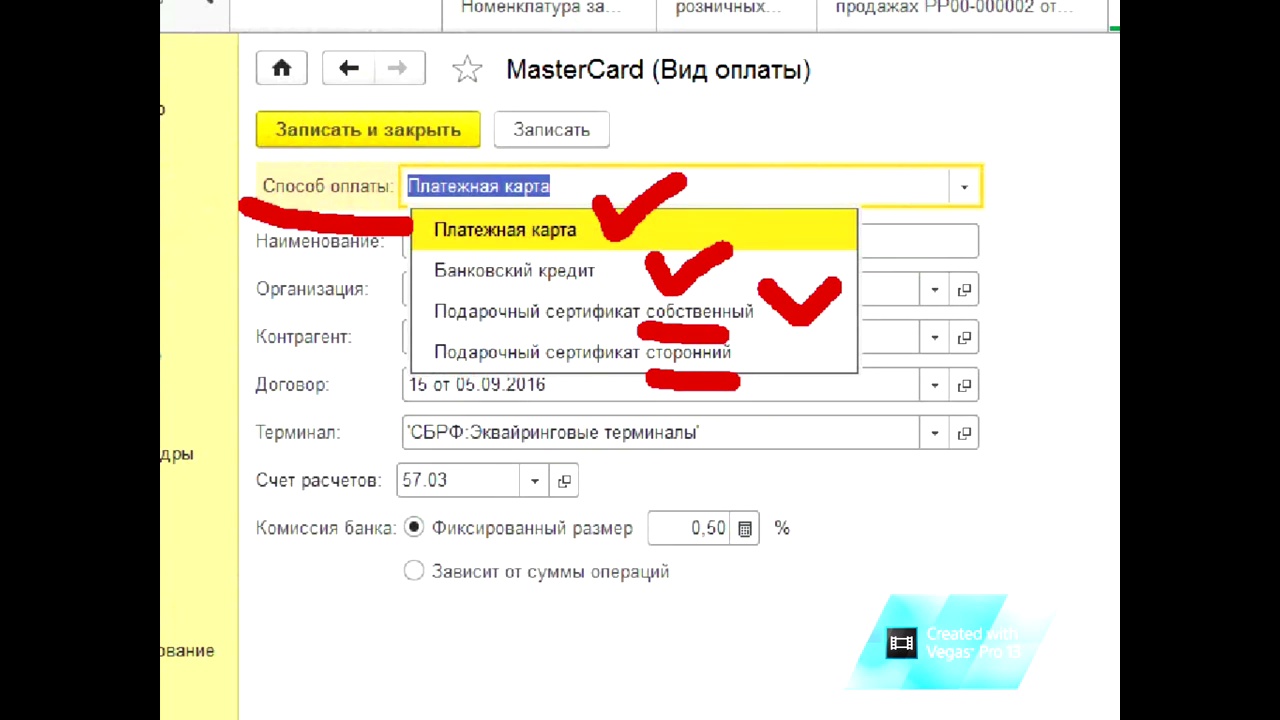
key("Escape")
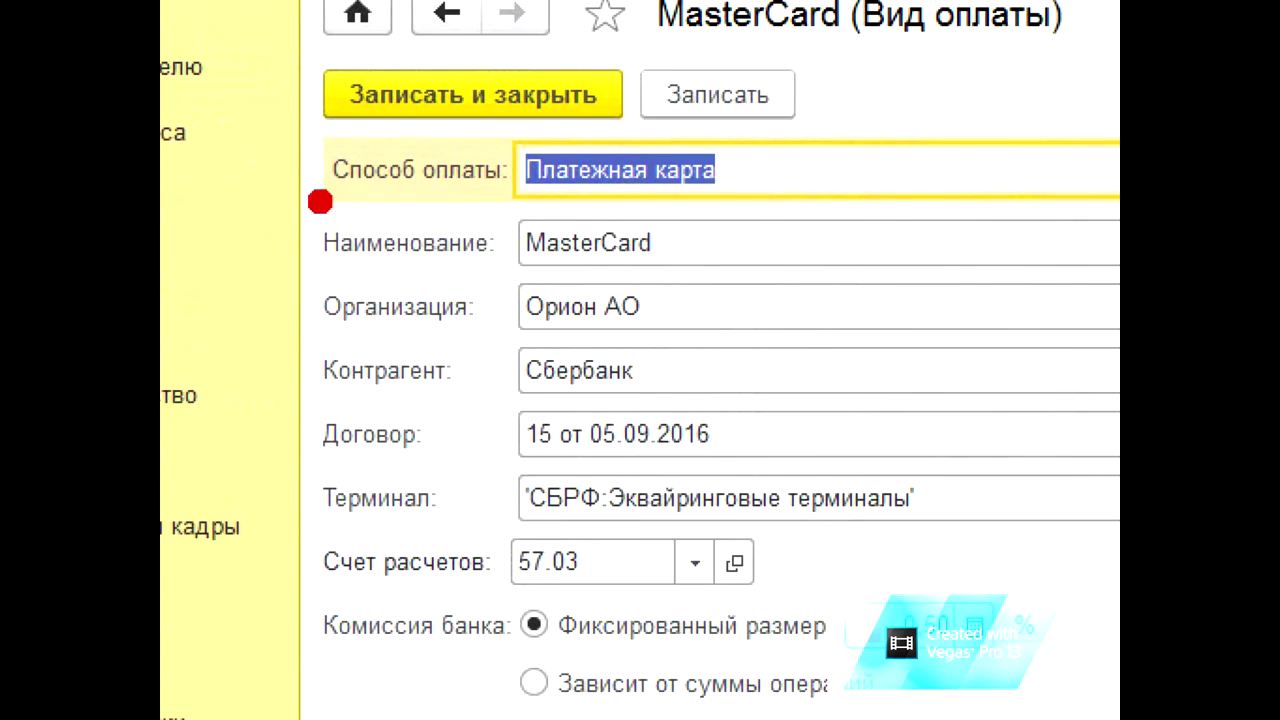
- Check the payment method, organization and counterparty filled in for the MasterCard payment type
left_click_drag(783, 112, 896, 88)
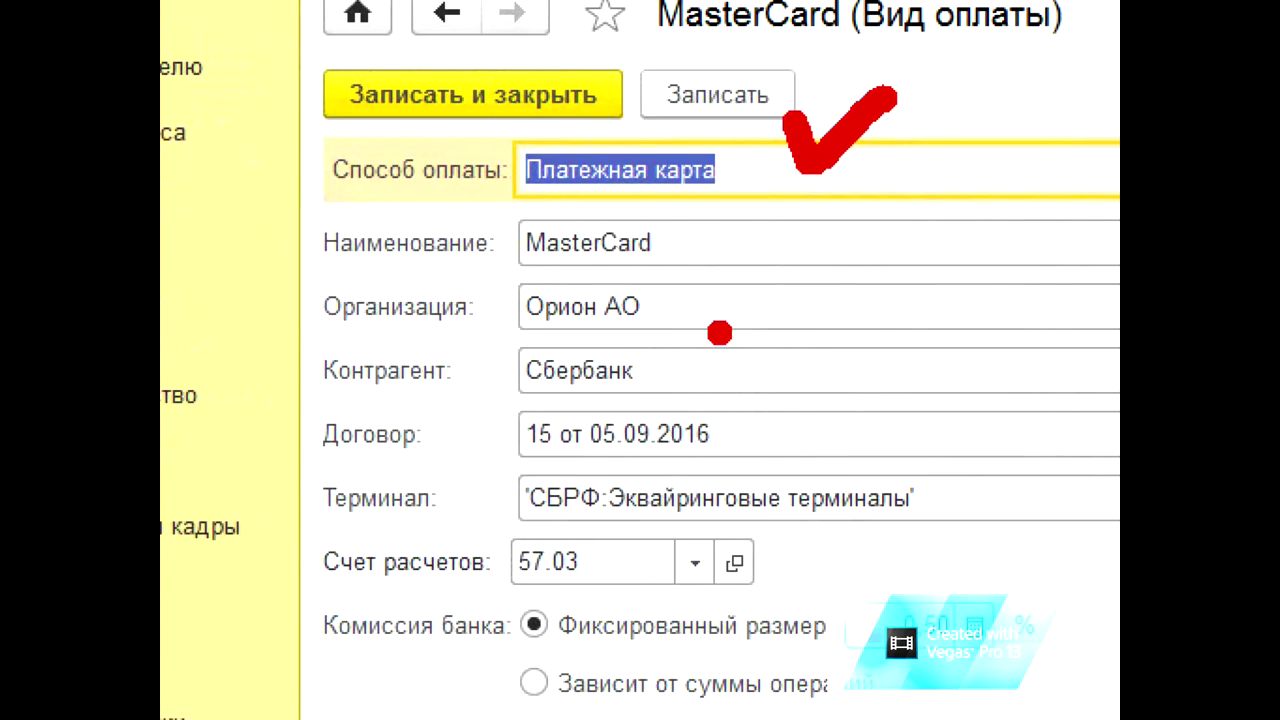
mouse_move(695, 301)
left_mouse_down()
mouse_move(720, 326)
mouse_move(781, 270)
left_mouse_up()
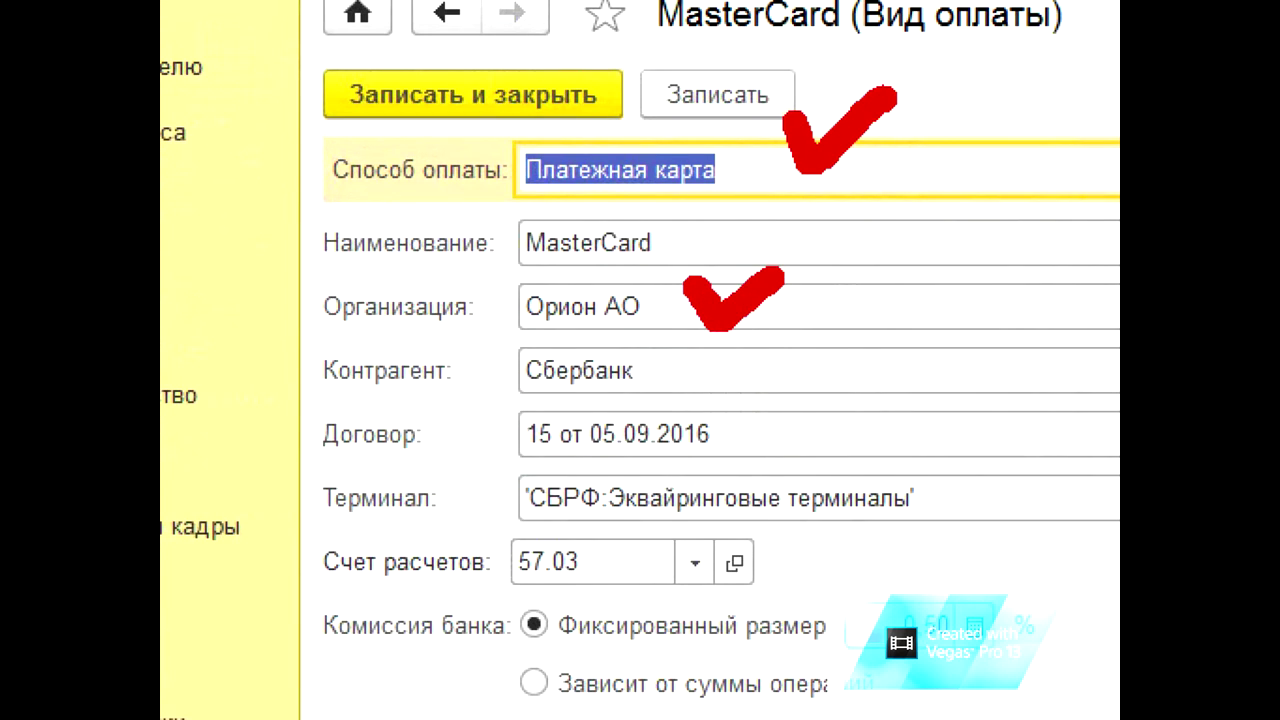
left_click_drag(768, 352, 866, 327)
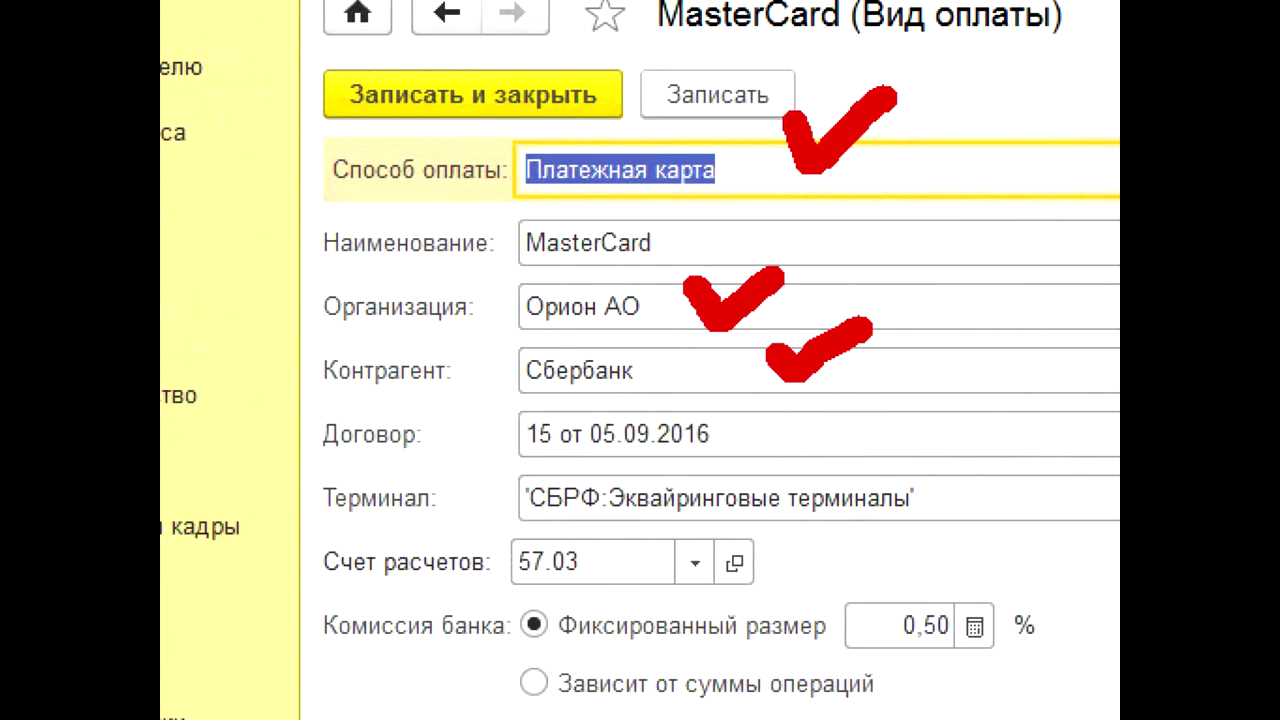
mouse_move(505, 186)
left_mouse_down()
mouse_move(512, 205)
mouse_move(716, 205)
left_mouse_up()
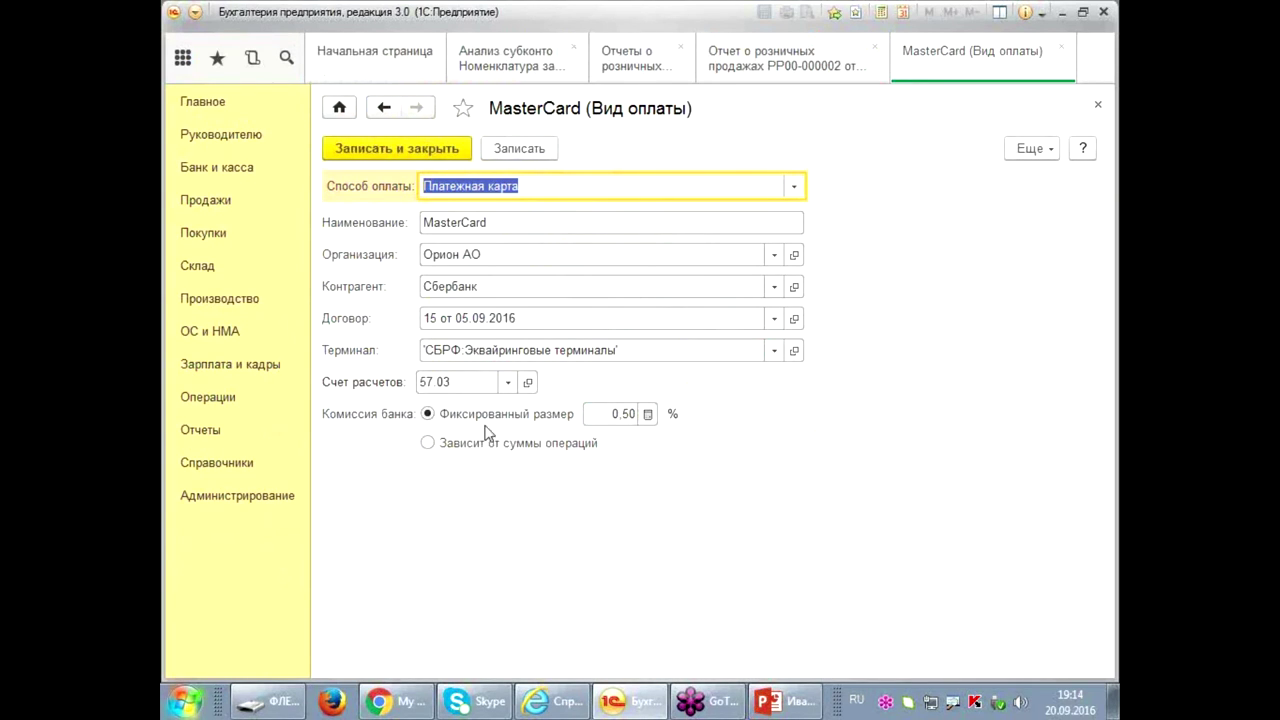
- Set the MasterCard bank commission to Зависит от суммы операций, and save and close the payment type
left_click_drag(460, 426, 560, 488)
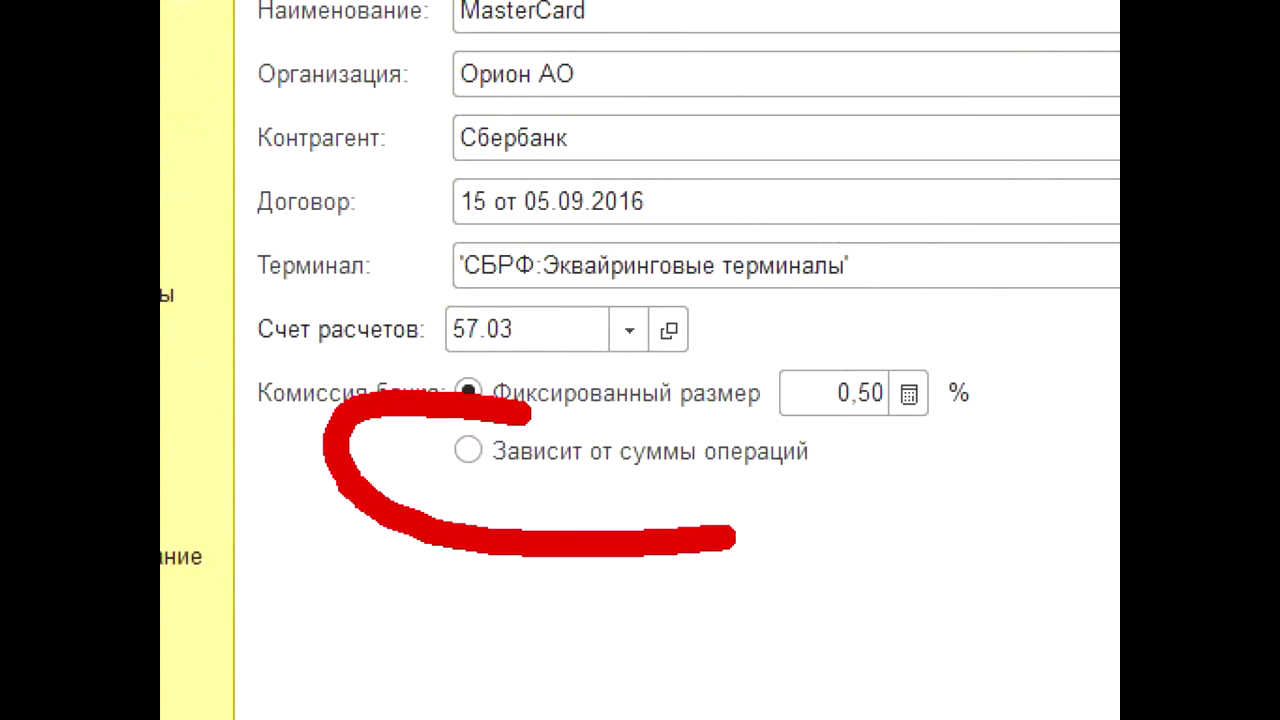
left_click_drag(735, 538, 843, 514)
left_click(467, 450)
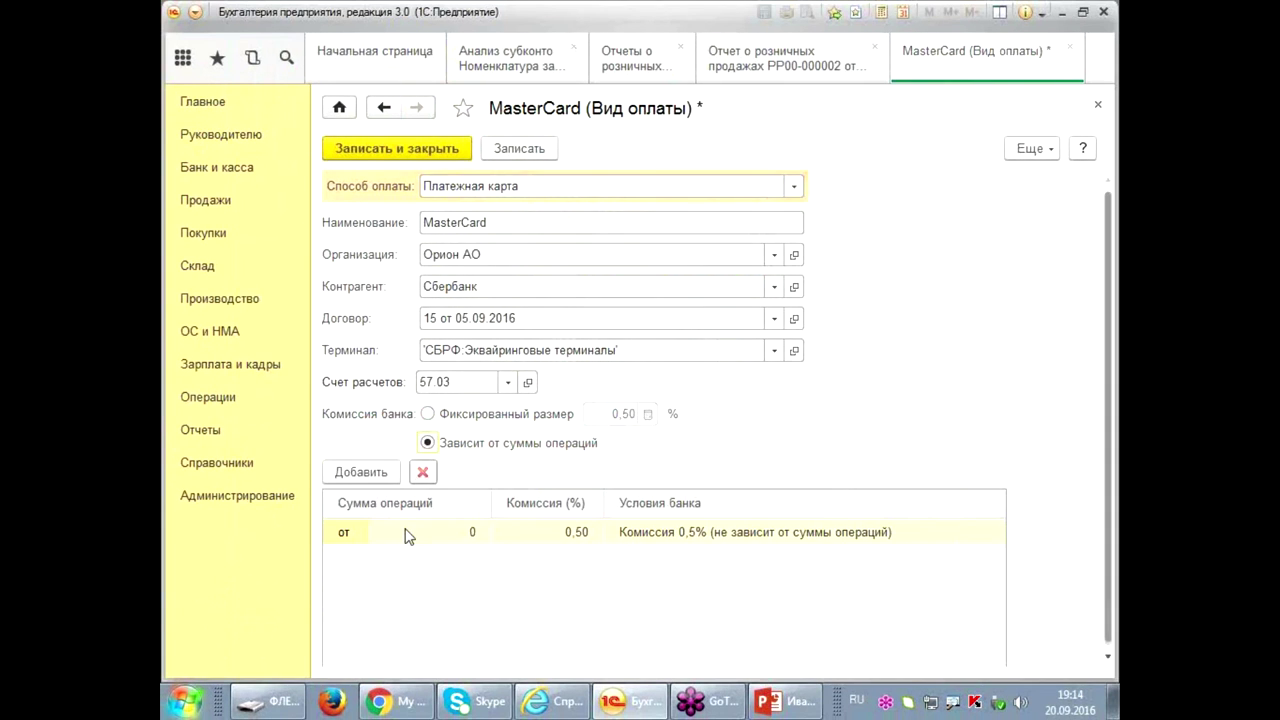
left_click_drag(527, 385, 552, 326)
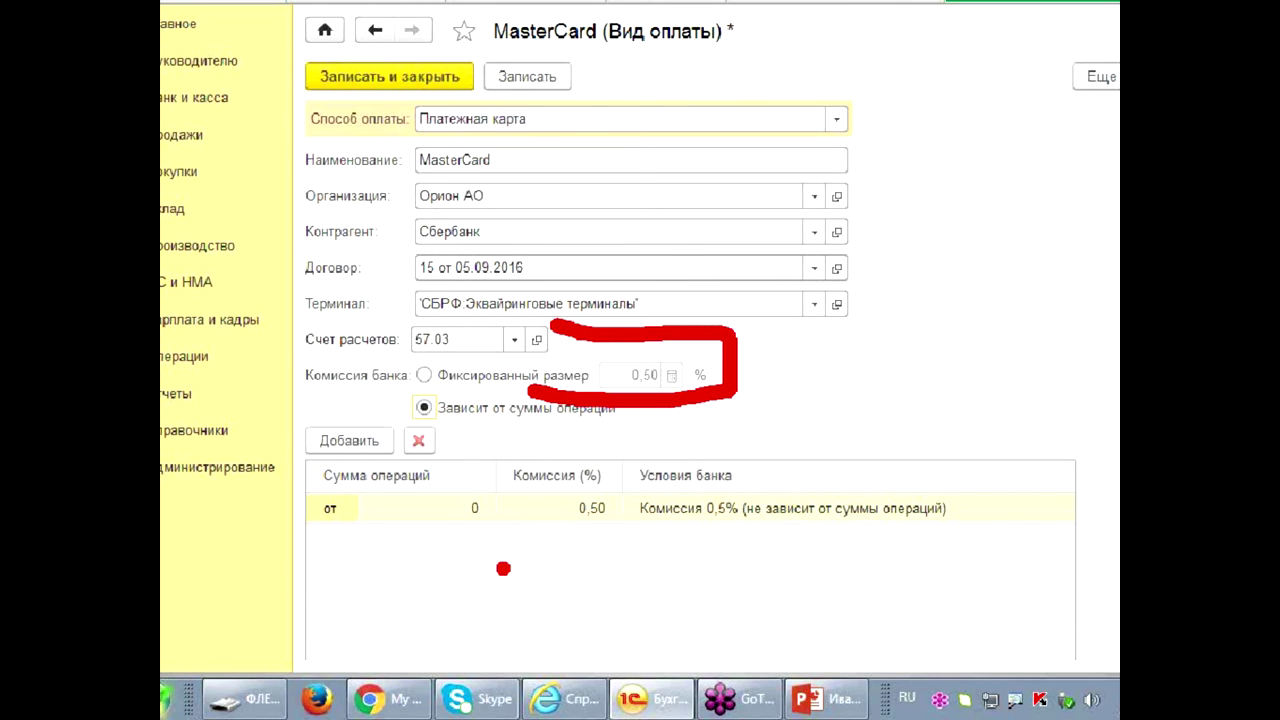
left_click(375, 76)
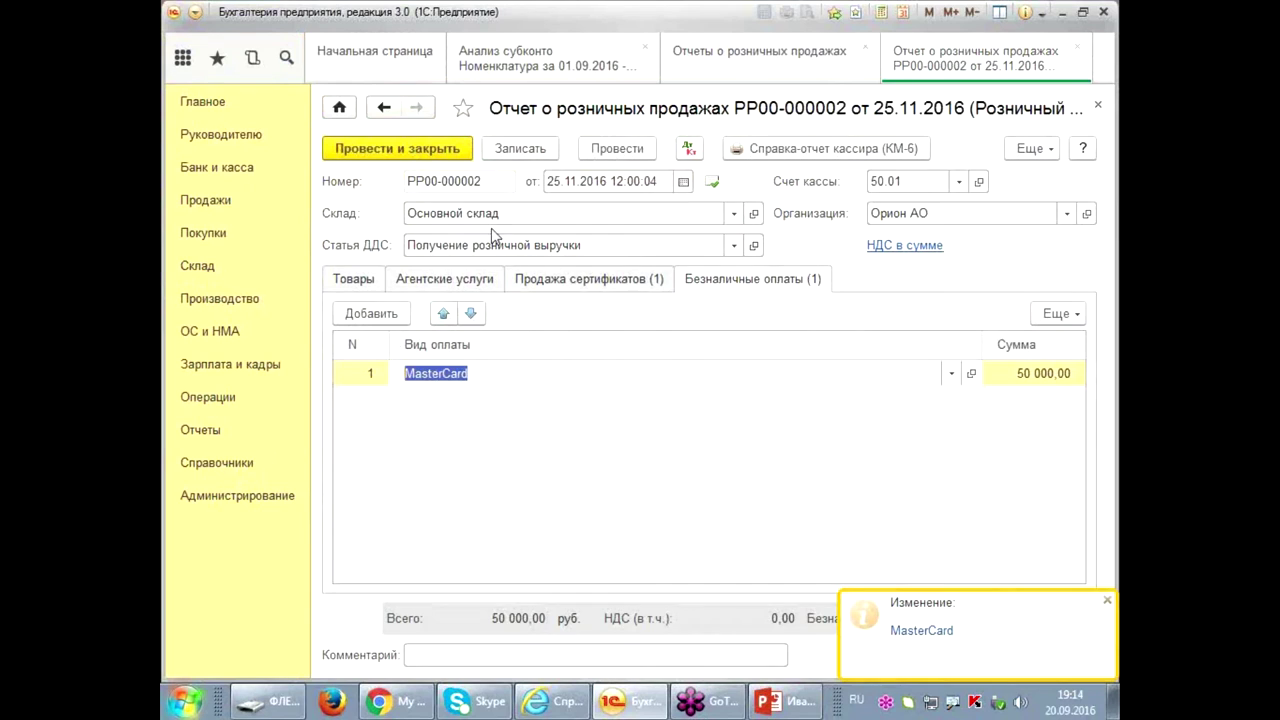
- Recheck the certificate sale and Безналичные оплаты lines, post the 25.11.2016 retail sales report and open its document movements
left_click(778, 457)
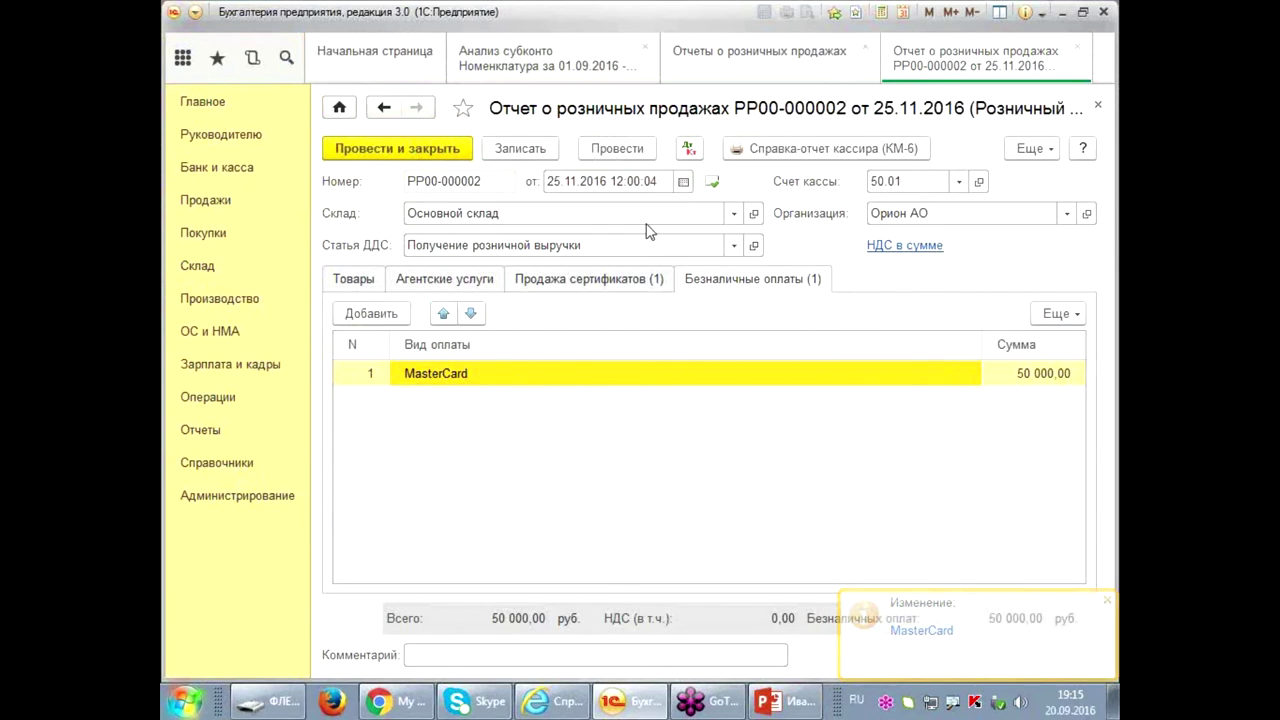
left_click(589, 278)
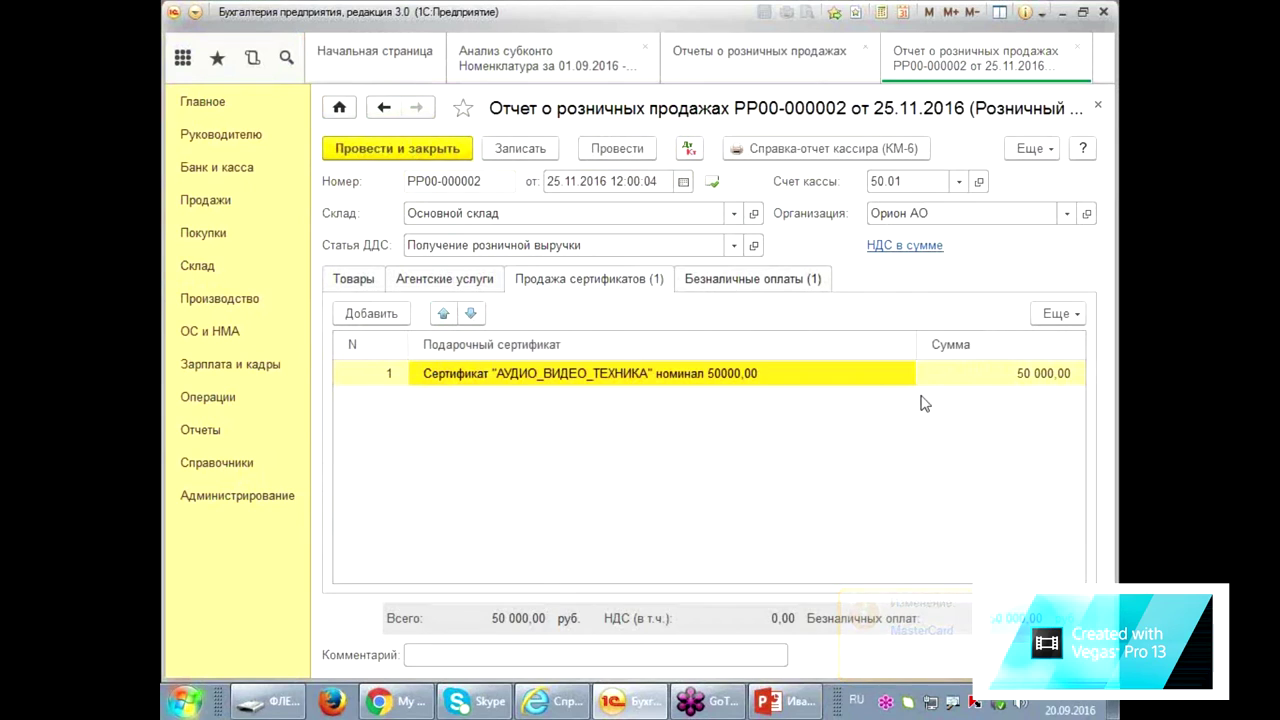
left_click(765, 285)
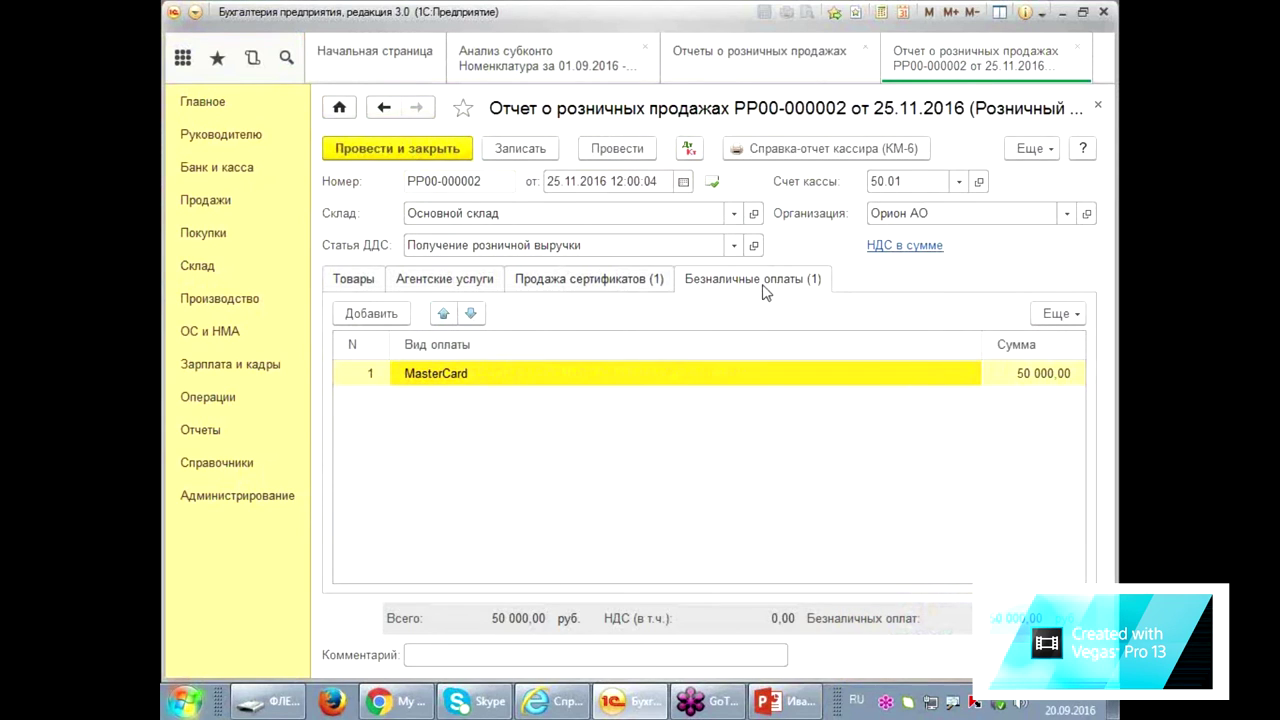
left_click(615, 152)
left_click(690, 152)
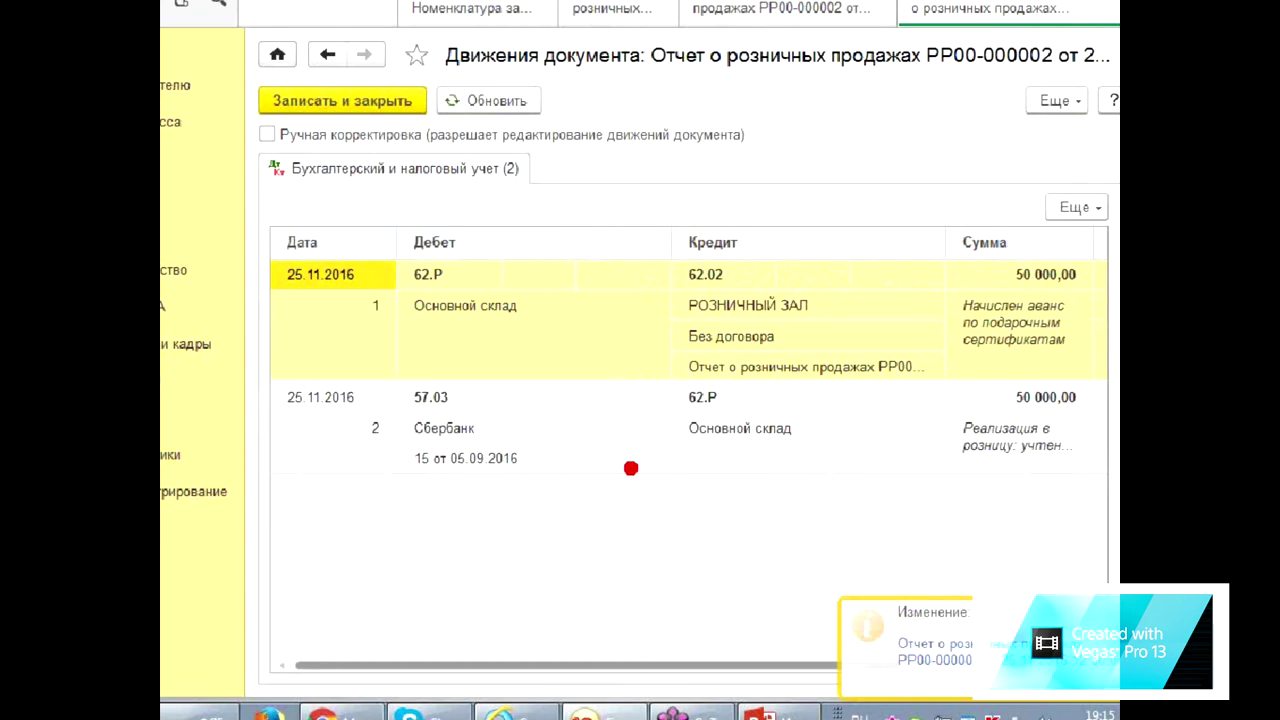
- Examine the debit and credit accounts in the retail sales report's postings for the certificate advance and the card payment
mouse_move(270, 368)
left_mouse_down()
mouse_move(614, 470)
mouse_move(272, 490)
mouse_move(250, 376)
mouse_move(266, 366)
left_mouse_up()
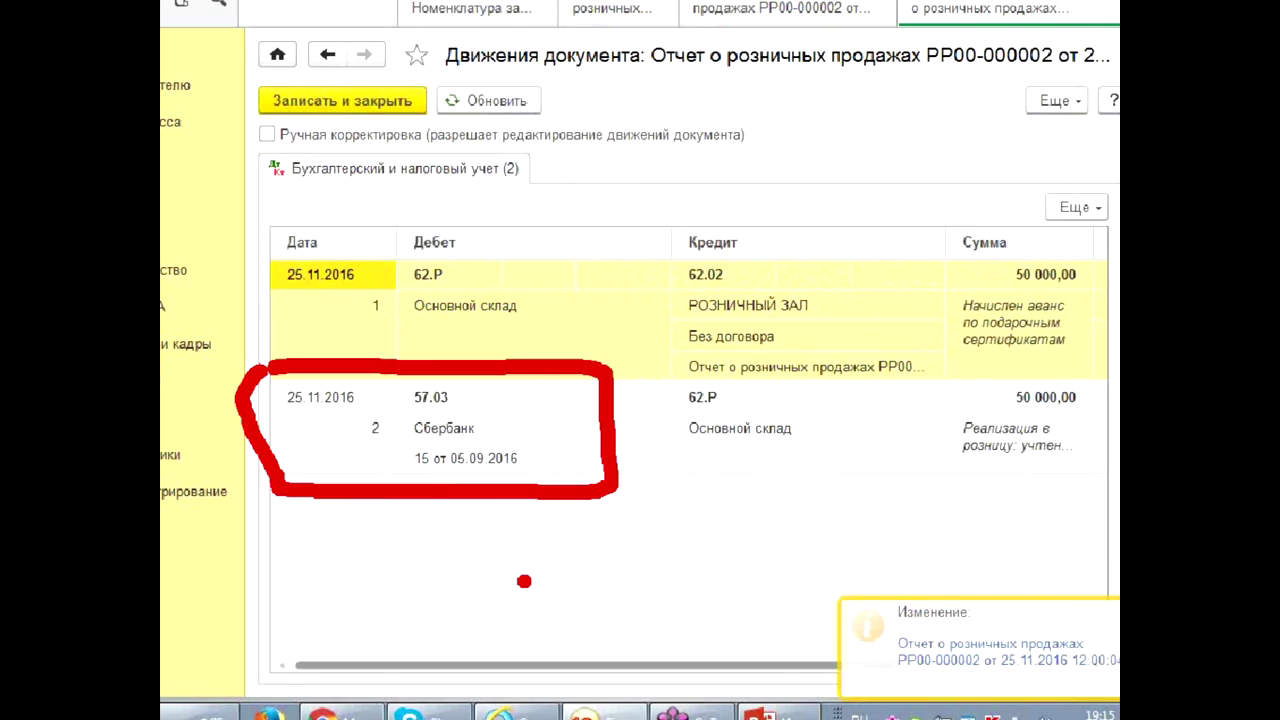
left_click_drag(522, 264, 592, 215)
mouse_move(808, 410)
left_mouse_down()
mouse_move(843, 457)
mouse_move(886, 413)
left_mouse_up()
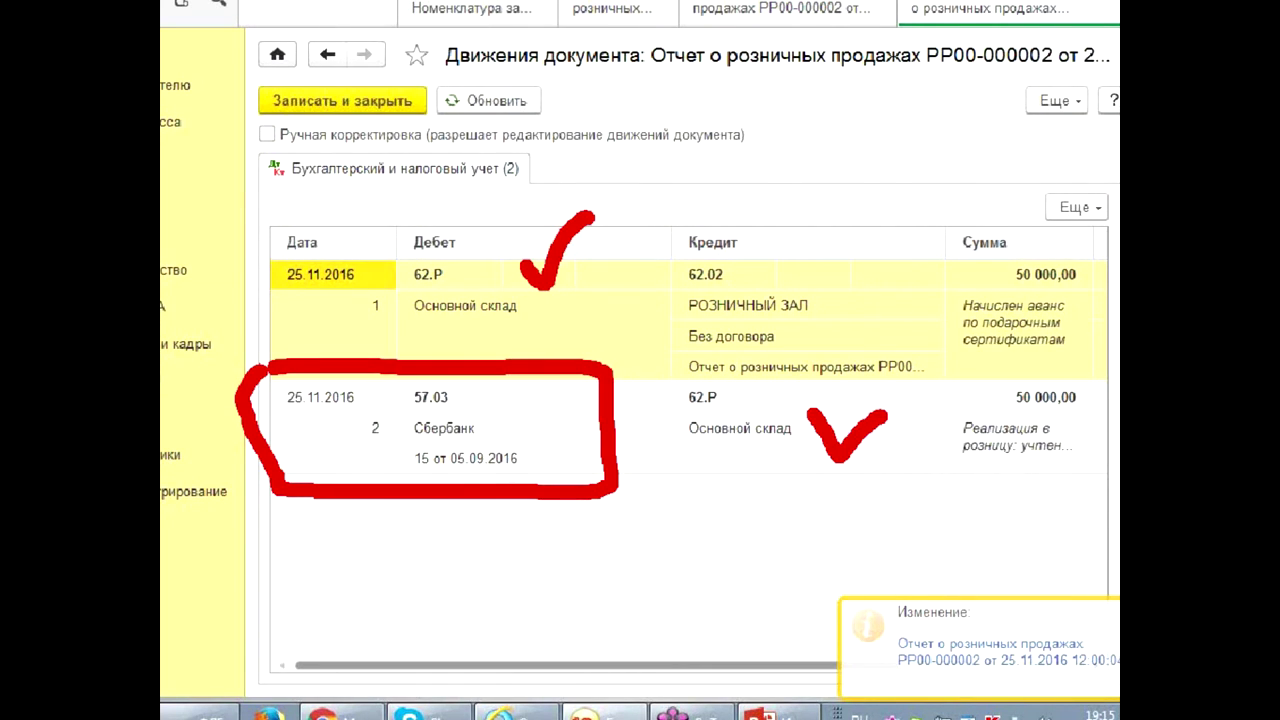
left_click_drag(572, 307, 698, 386)
left_click_drag(655, 332, 652, 385)
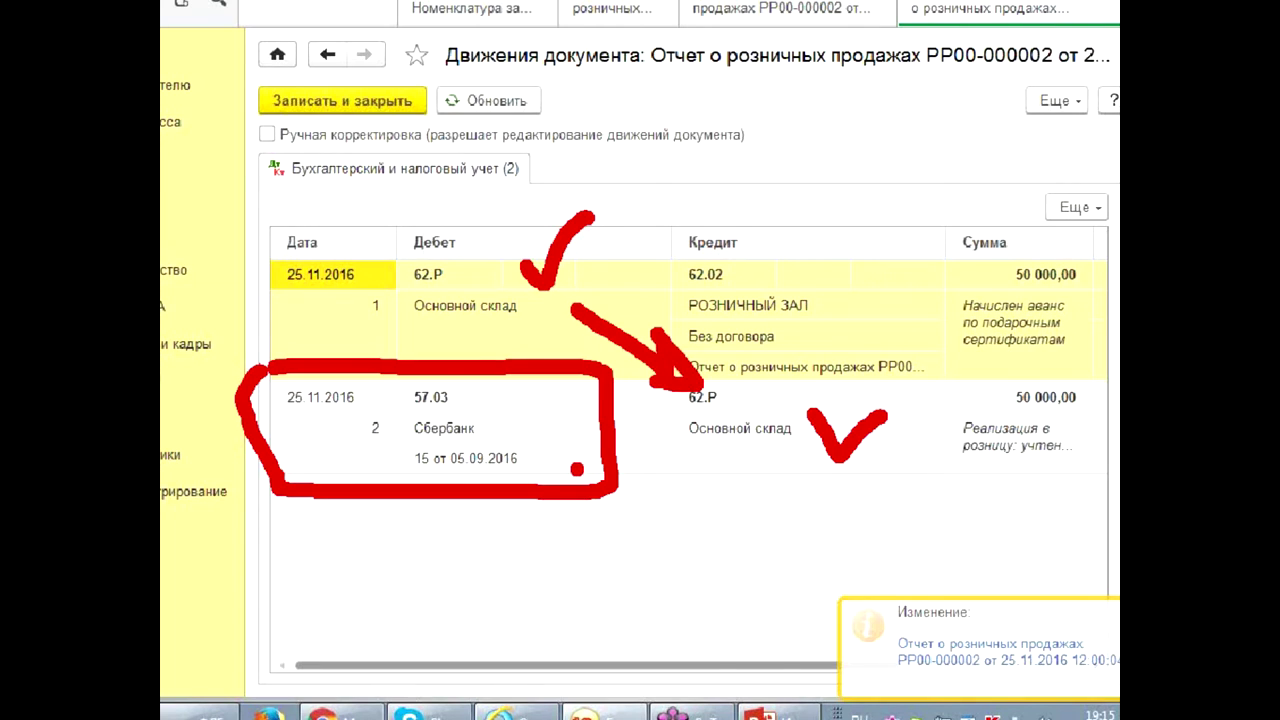
mouse_move(388, 82)
left_mouse_down()
mouse_move(385, 132)
mouse_move(408, 166)
mouse_move(365, 170)
left_mouse_up()
left_click_drag(388, 84, 468, 70)
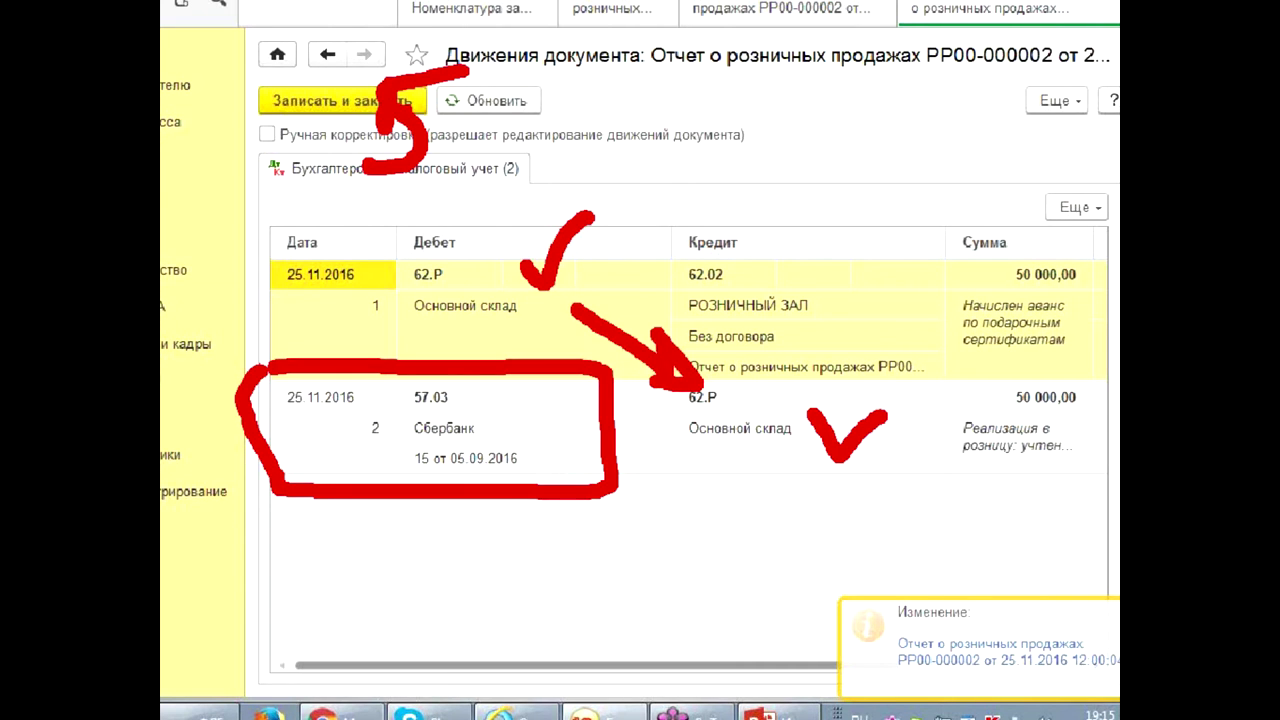
key("Escape")
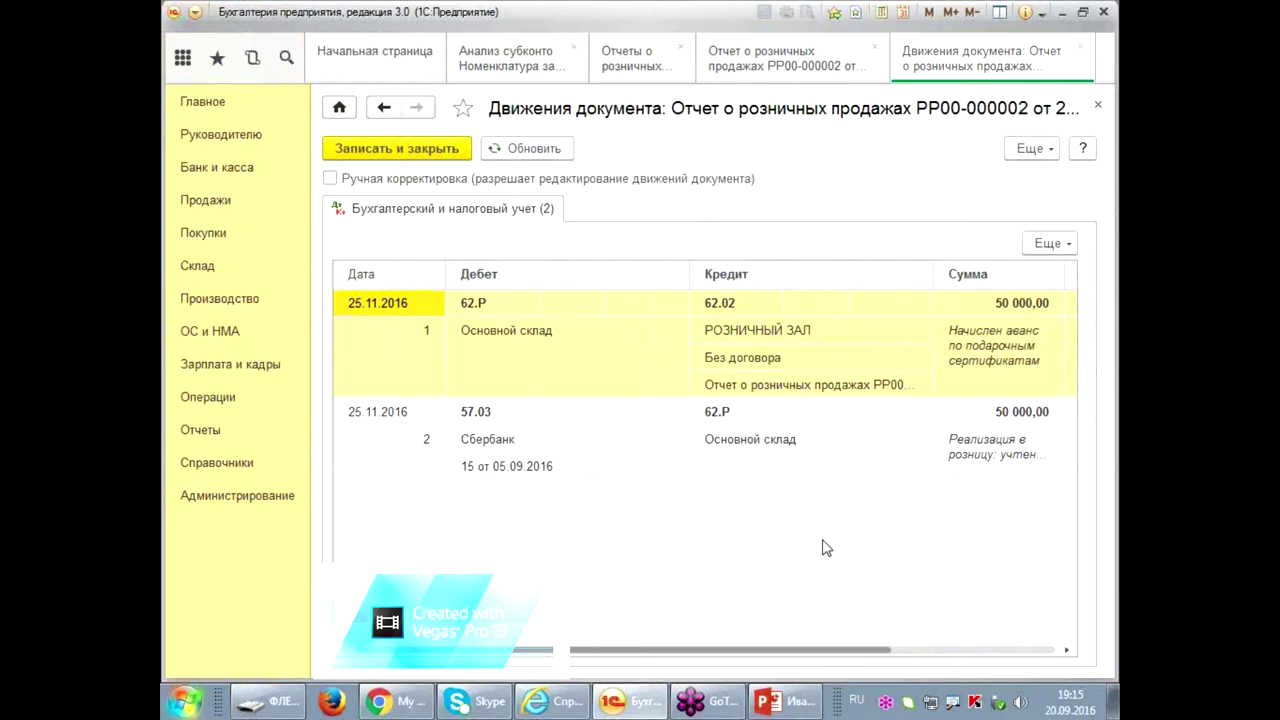
- Examine the debit and credit accounts of both entries in the retail sales report's postings
left_click(521, 326)
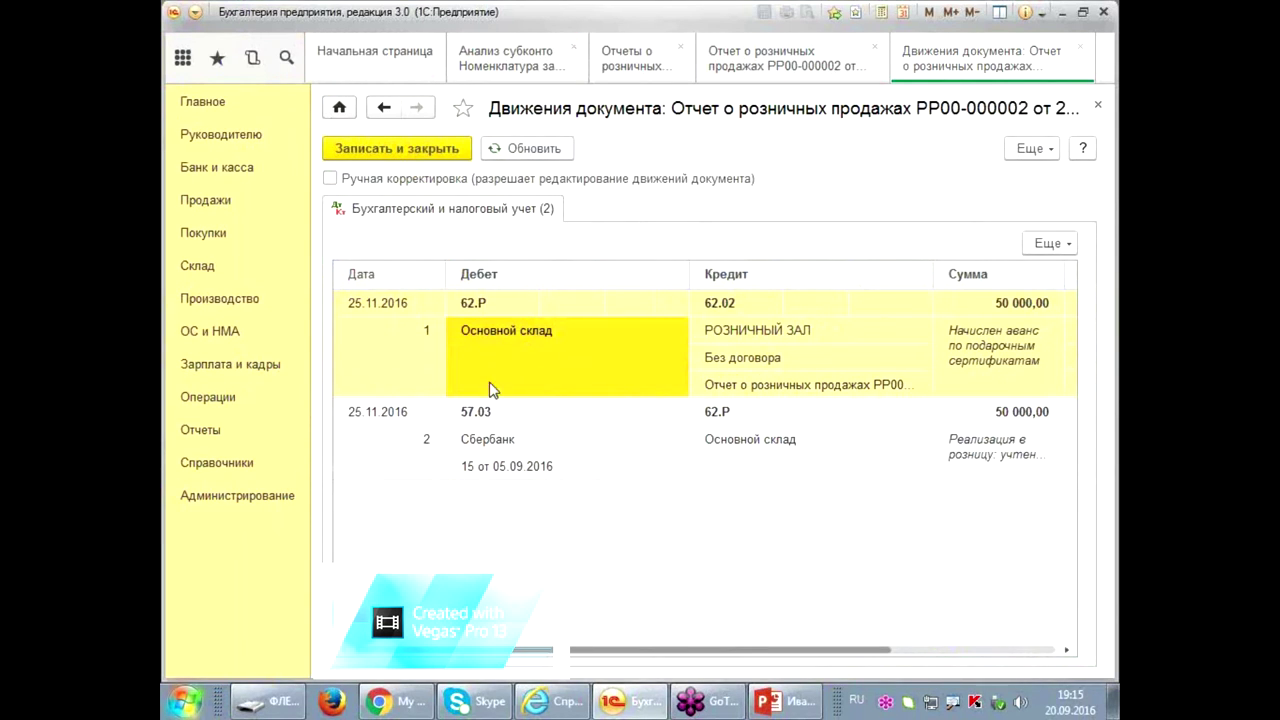
left_click(734, 305)
left_click(479, 413)
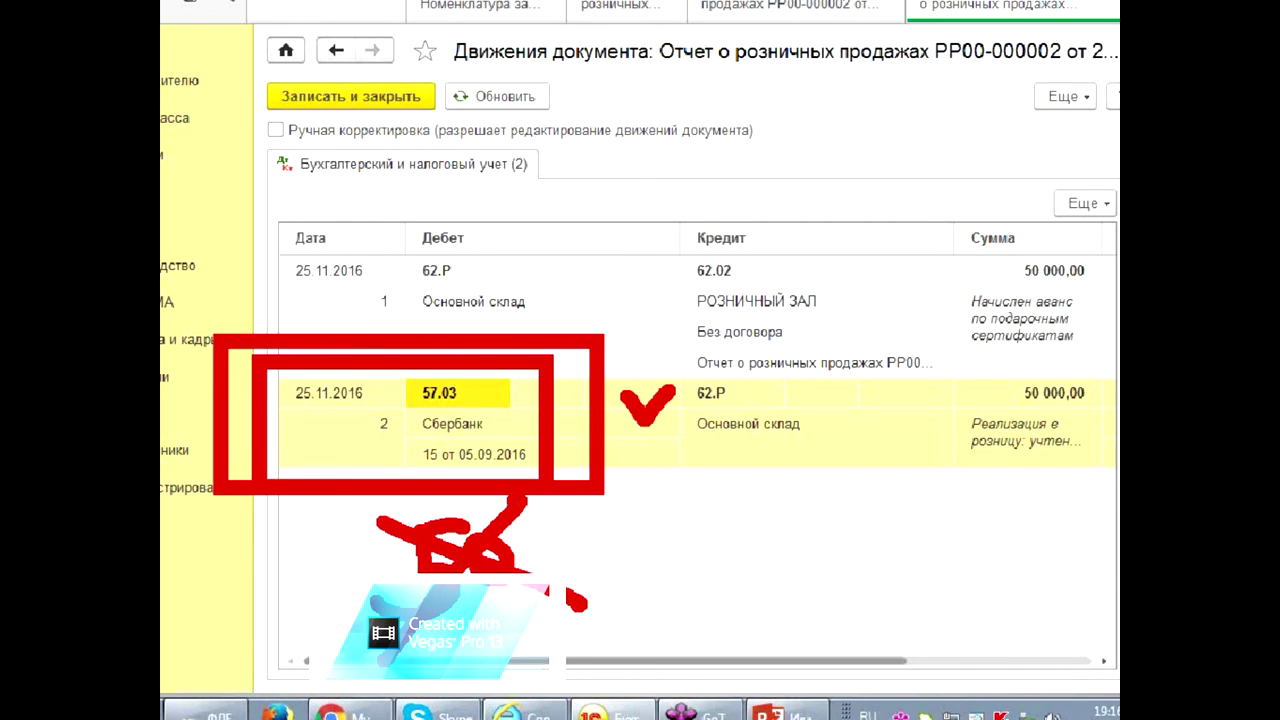
- With manual adjustment temporarily enabled, view the card of debit account 57.03 from the second entry, and close the report's postings
left_click(275, 130)
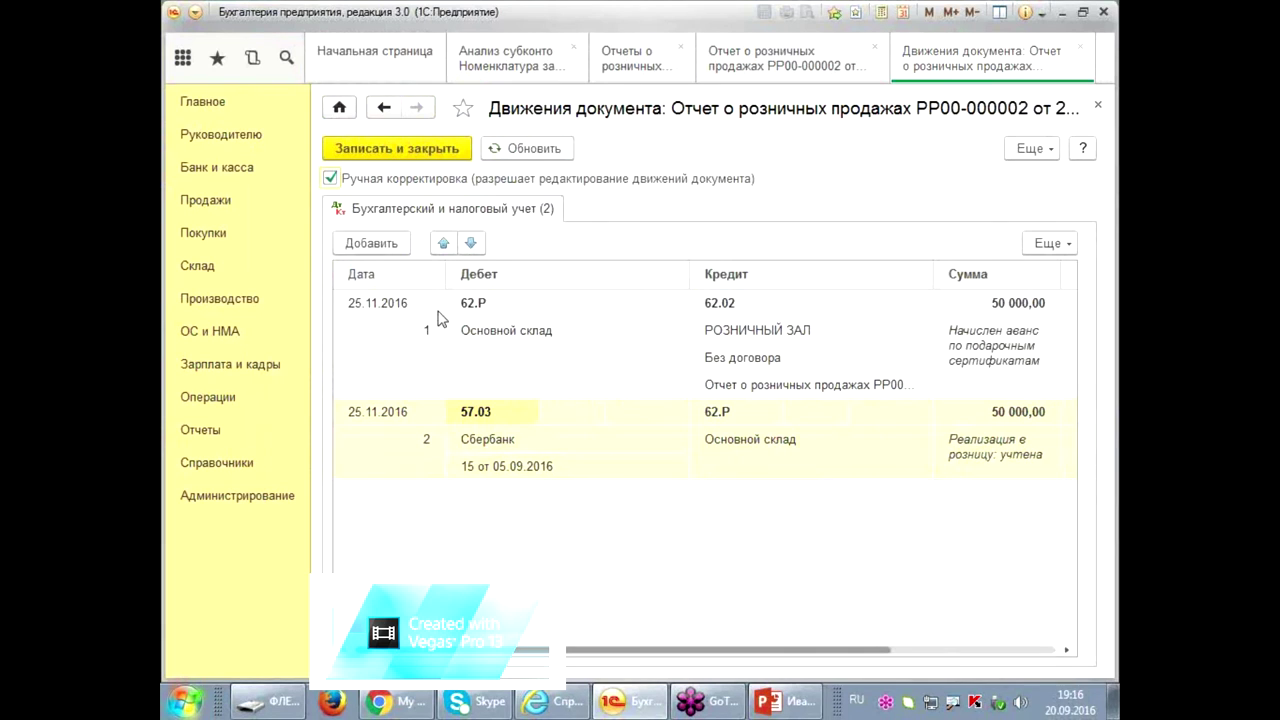
left_click(524, 416)
left_click(526, 411)
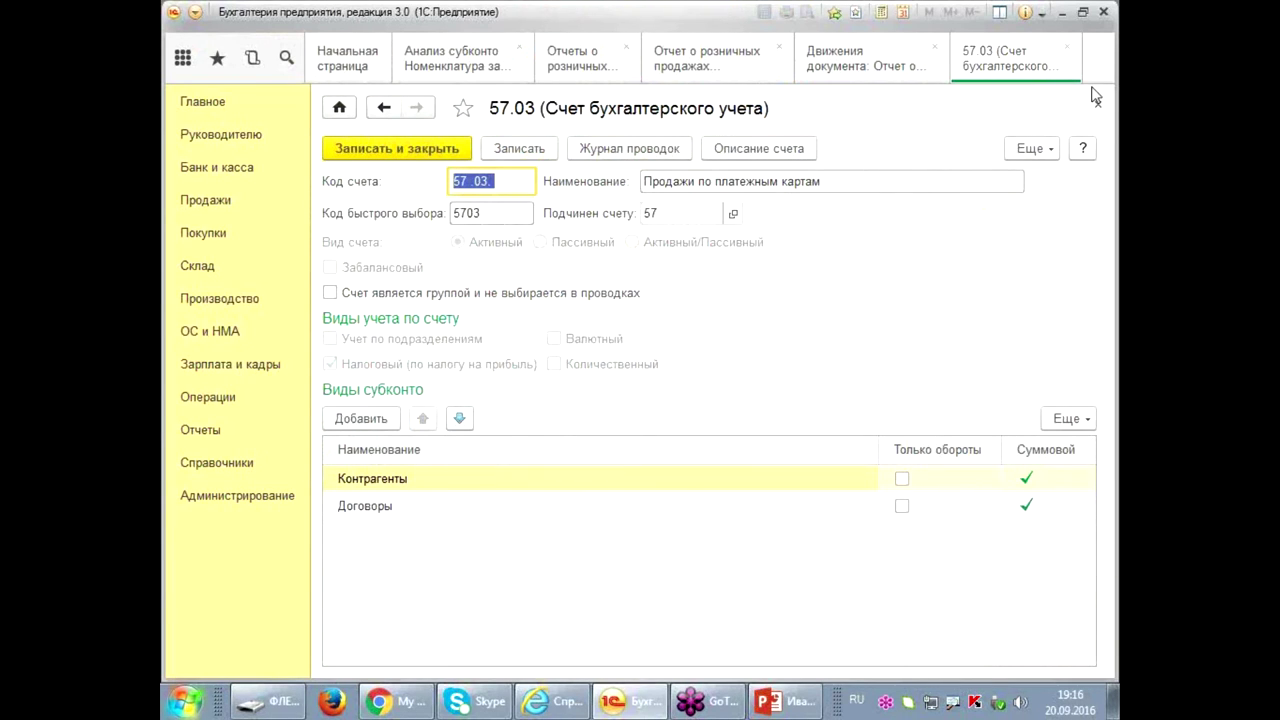
left_click(1098, 104)
left_click(560, 536)
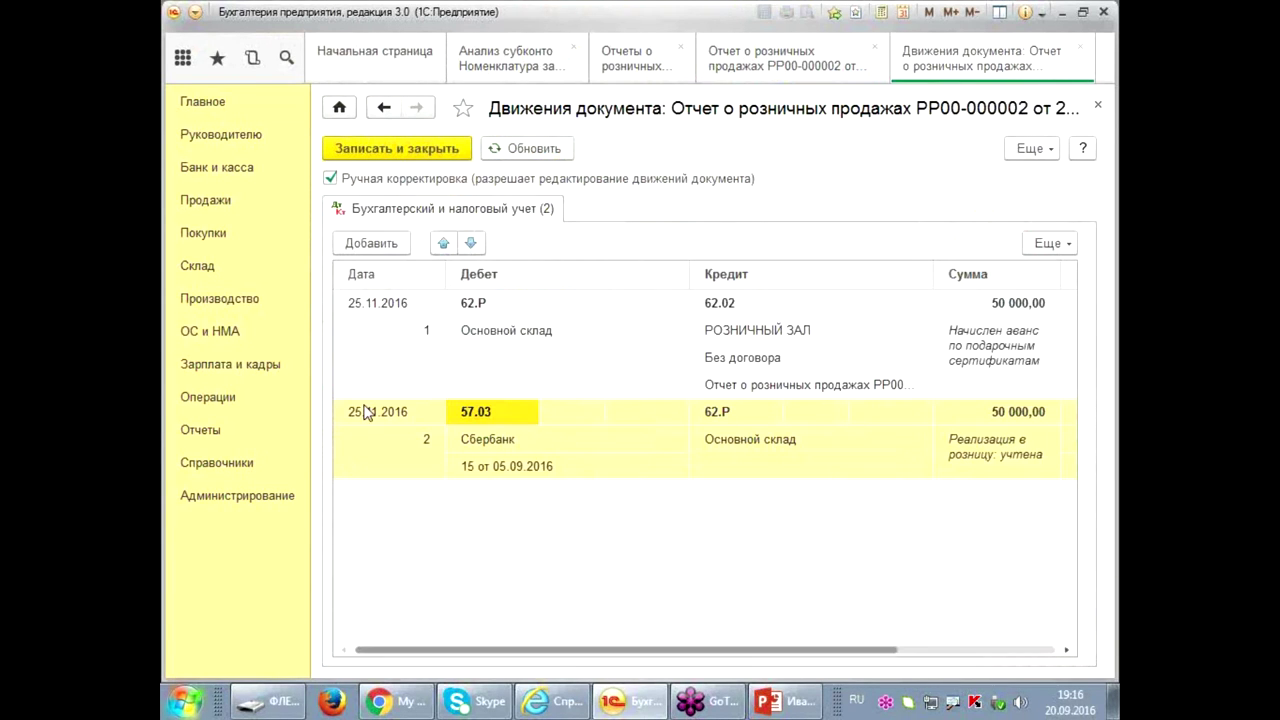
left_click(325, 181)
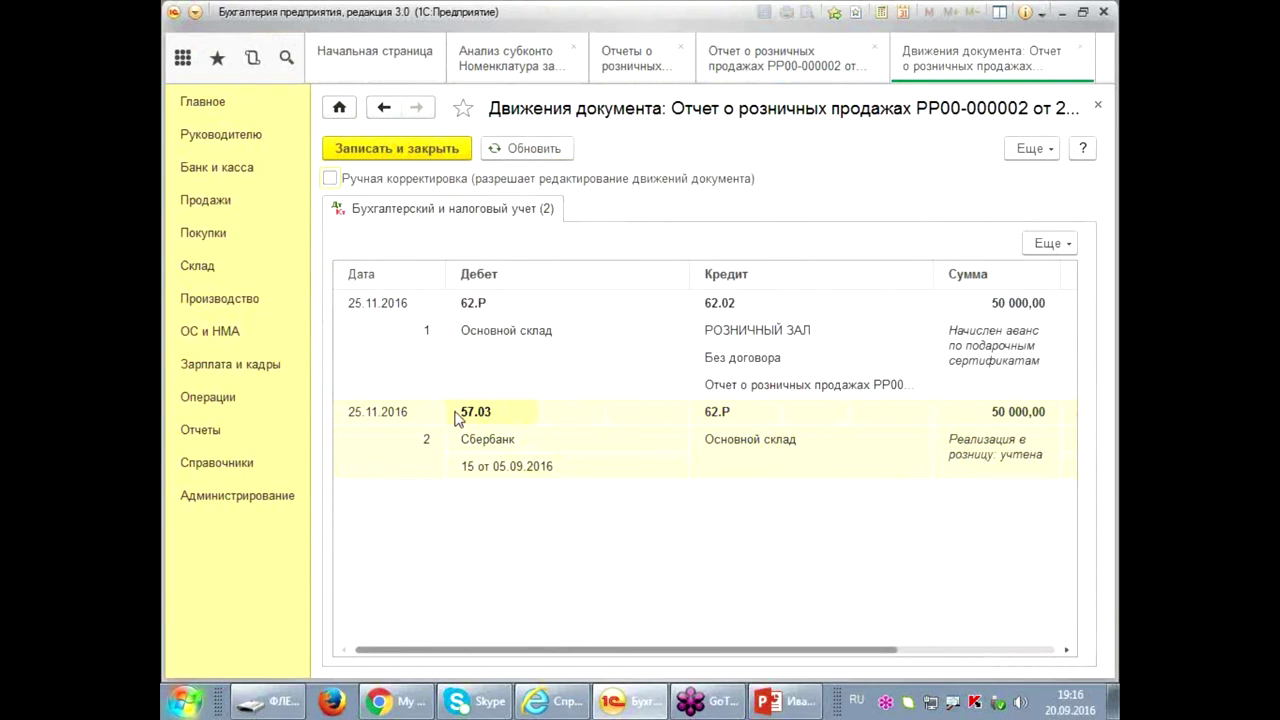
left_click(1097, 104)
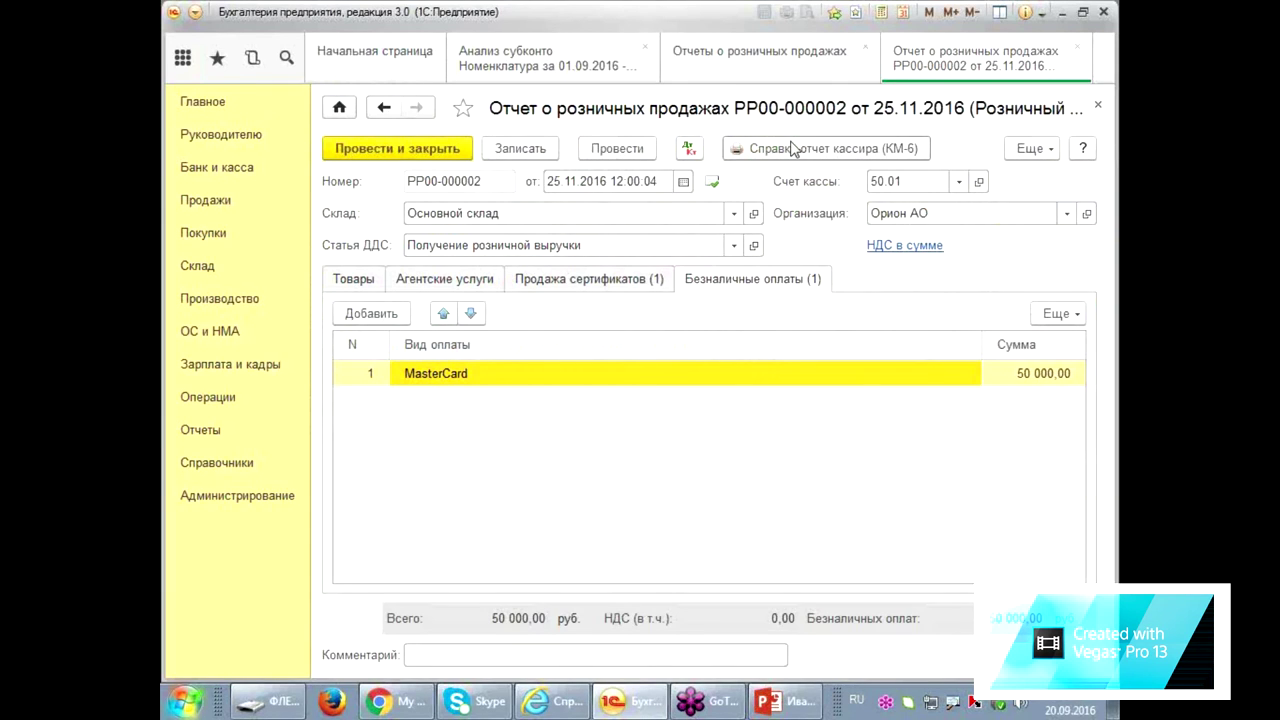
- Open the retail sales report's cashier certificate (КМ-6) and examine its table of meter readings and revenue
left_click(880, 150)
left_click(748, 332)
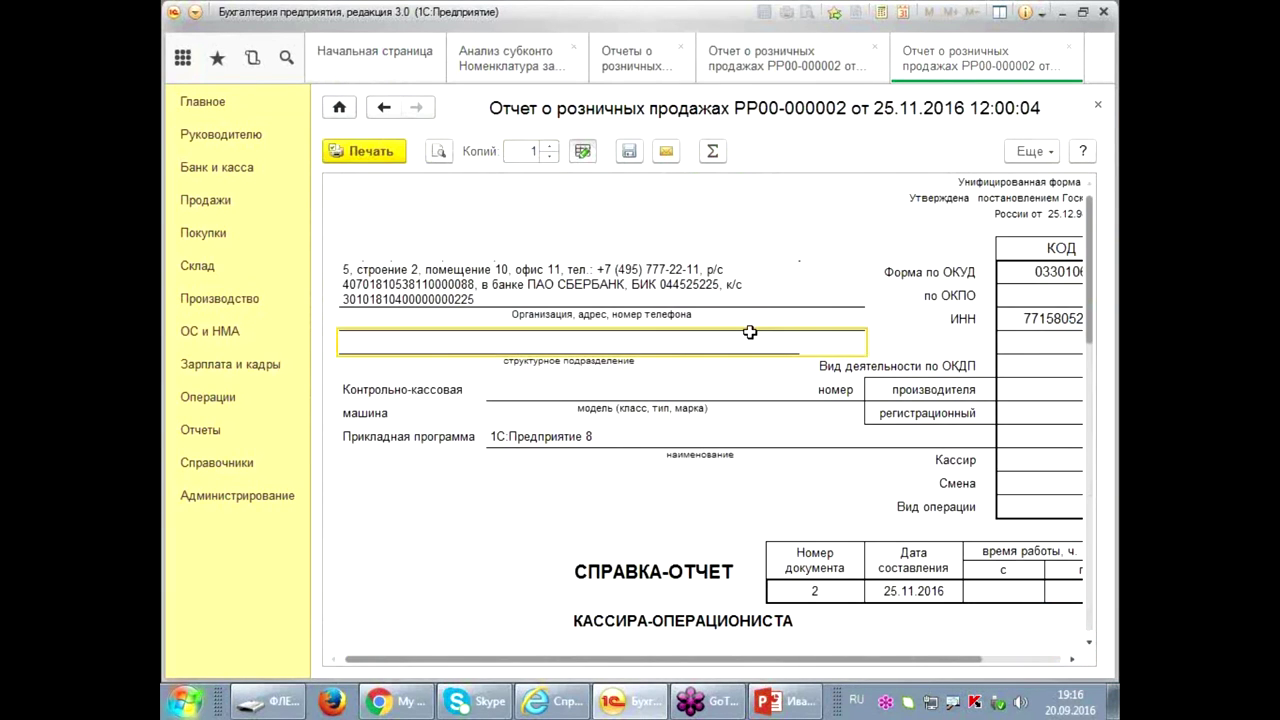
scroll(766, 263, "down", 5)
scroll(774, 268, "down", 3)
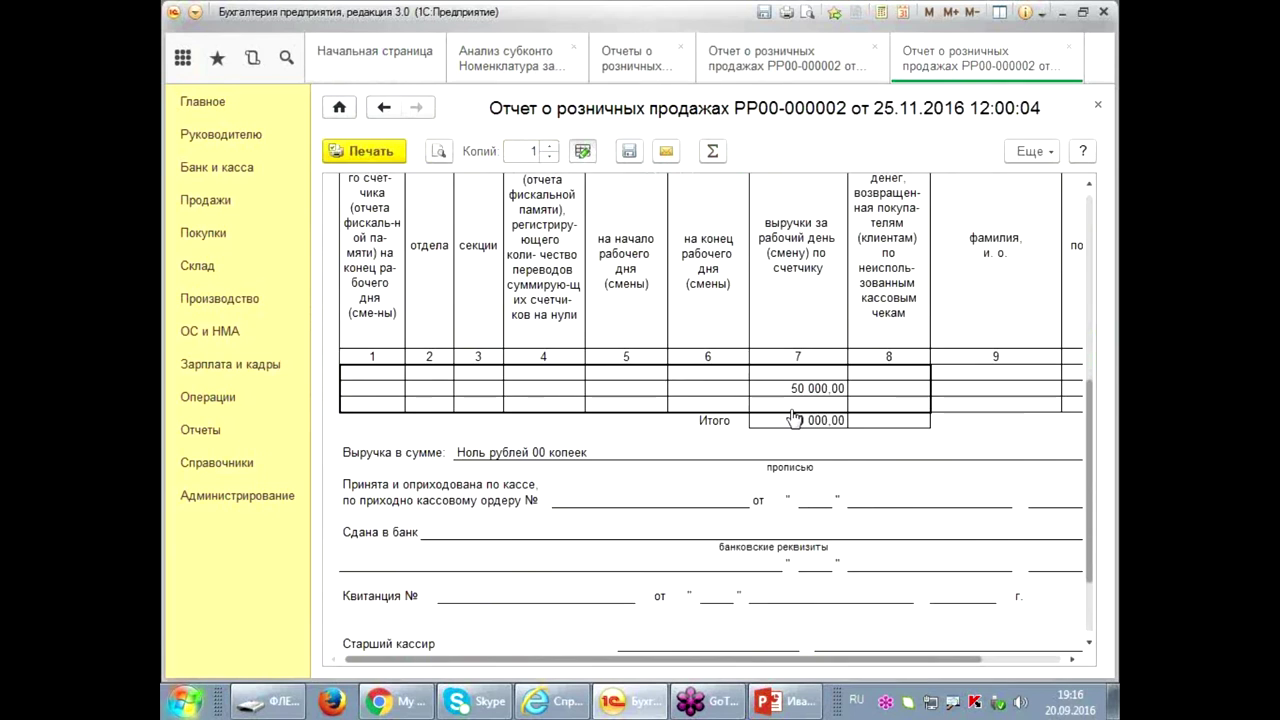
scroll(436, 395, "up", 5)
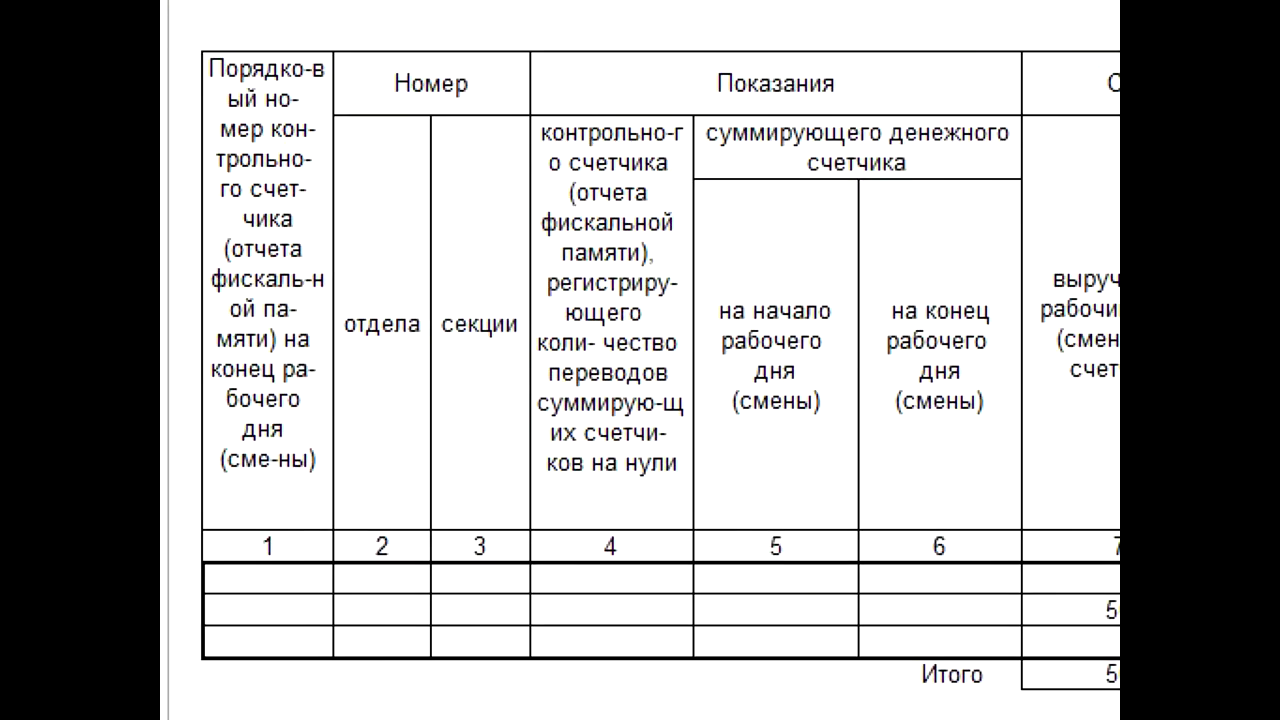
left_click_drag(398, 334, 430, 402)
mouse_move(505, 300)
left_mouse_down()
mouse_move(468, 380)
mouse_move(515, 386)
left_mouse_up()
left_click(546, 318)
left_click(556, 362)
mouse_move(583, 300)
left_mouse_down()
mouse_move(606, 404)
mouse_move(745, 335)
mouse_move(838, 345)
left_mouse_up()
left_click_drag(845, 290, 905, 300)
mouse_move(905, 300)
left_mouse_down()
mouse_move(960, 262)
mouse_move(960, 345)
left_mouse_up()
mouse_move(935, 262)
left_mouse_down()
mouse_move(940, 290)
mouse_move(975, 245)
mouse_move(1020, 272)
left_mouse_up()
left_click(994, 247)
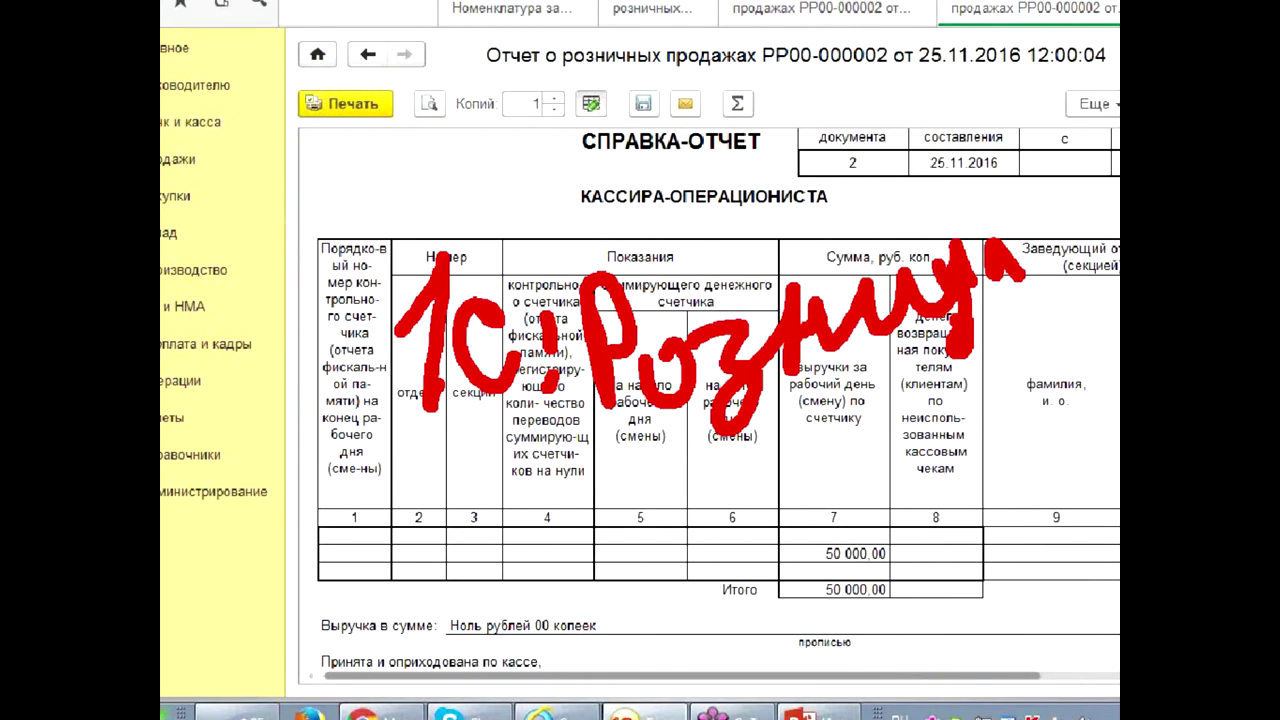
left_click(563, 483)
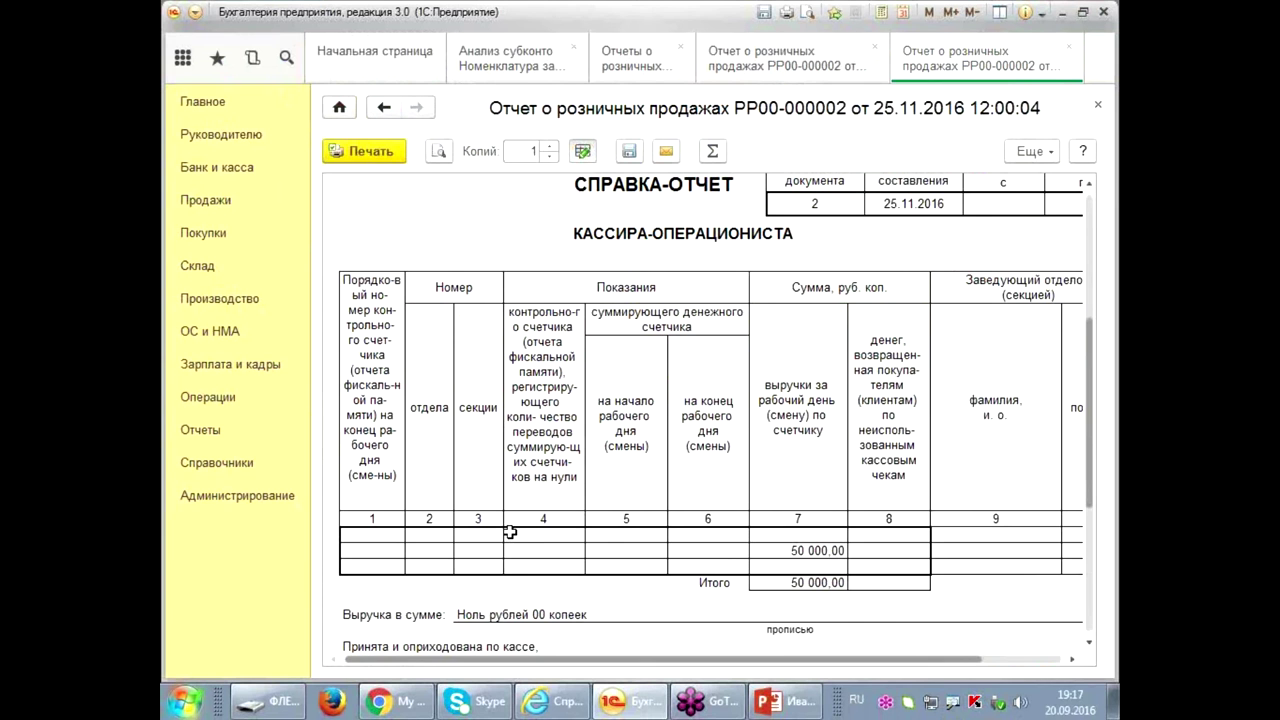
- Close the КМ-6 form and show the documents linked to the retail sales report
left_click(1098, 104)
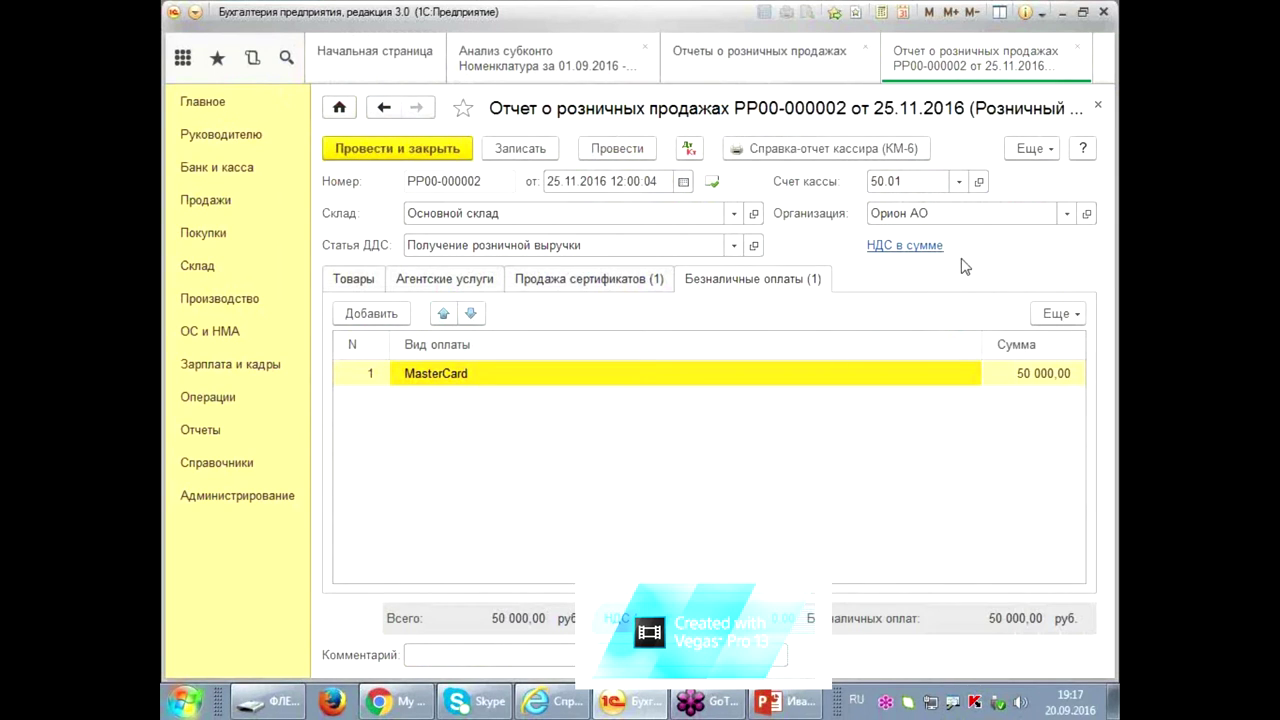
left_click(1045, 150)
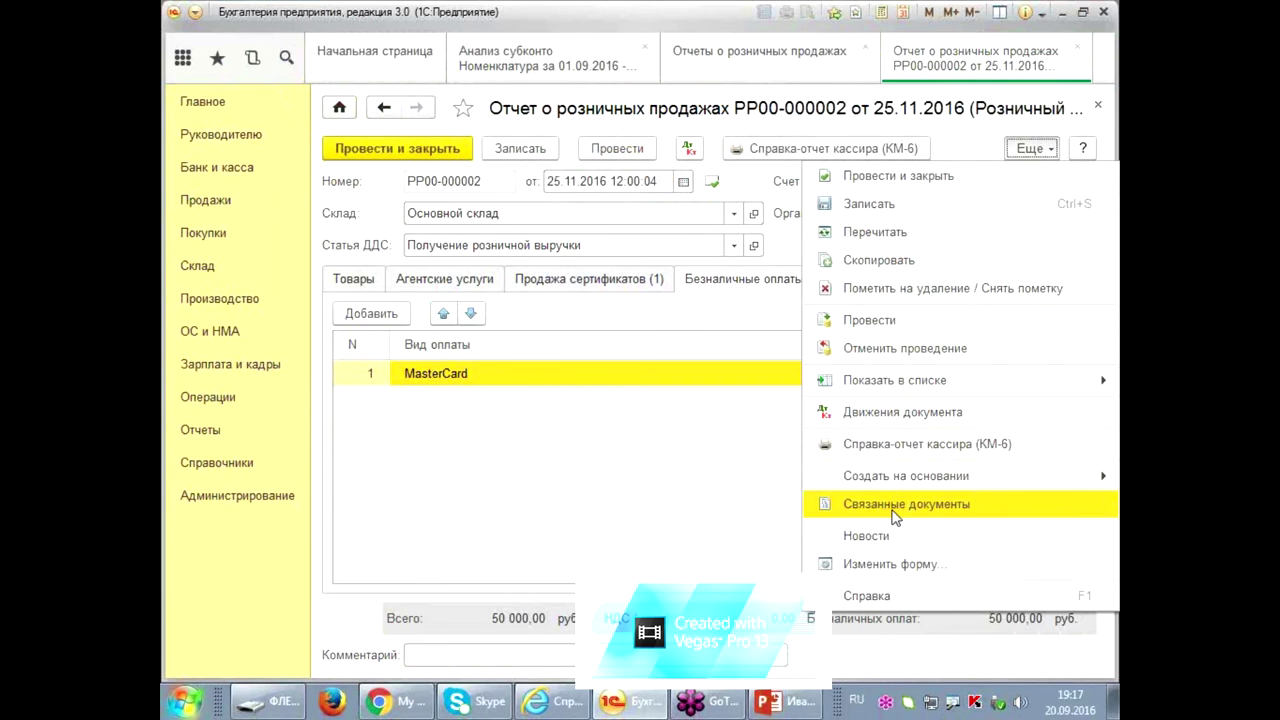
left_click(825, 510)
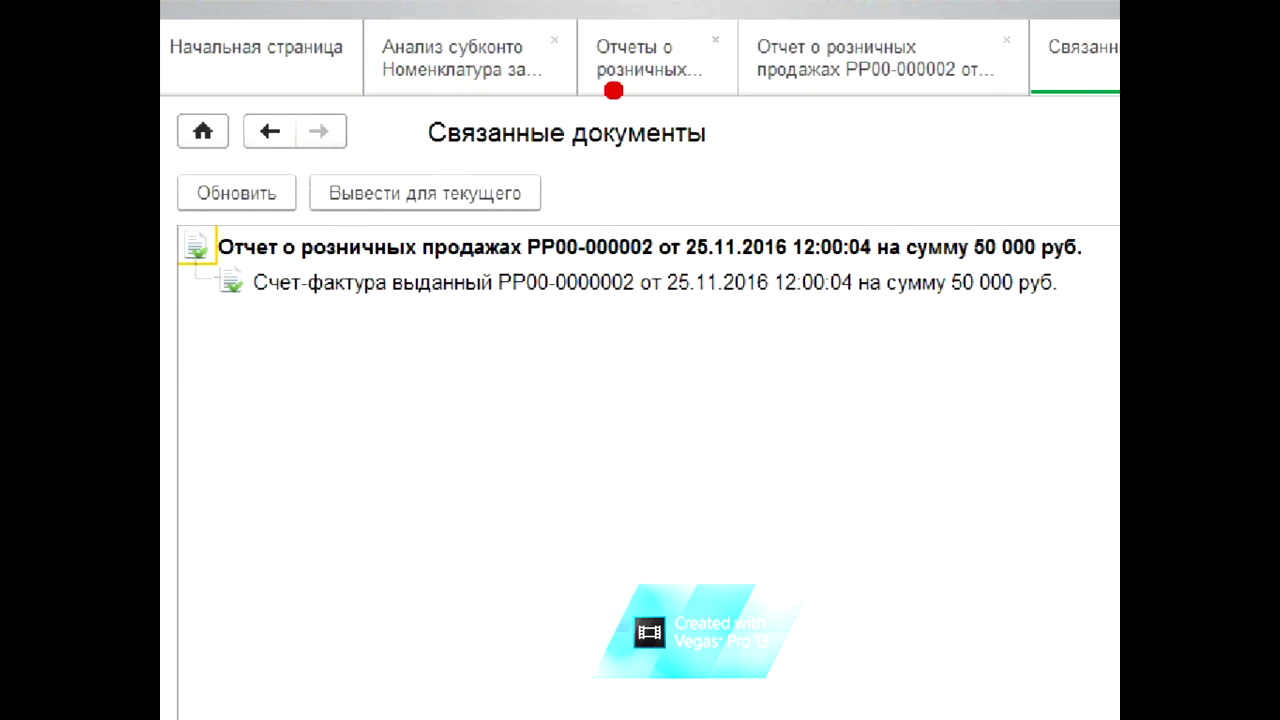
- Open the issued advance invoice from the linked documents, post it and display its postings
mouse_move(161, 272)
left_mouse_down()
mouse_move(257, 400)
mouse_move(843, 366)
mouse_move(1114, 323)
left_mouse_up()
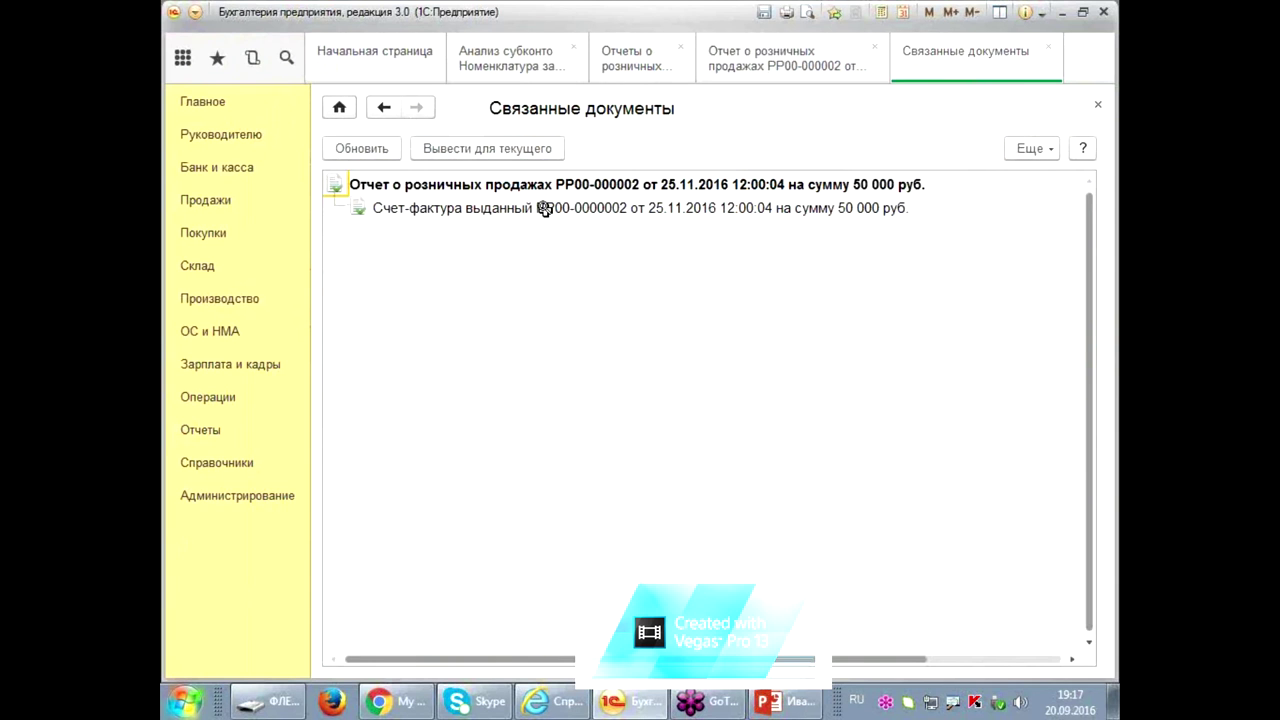
left_click(531, 243)
double_click(543, 208)
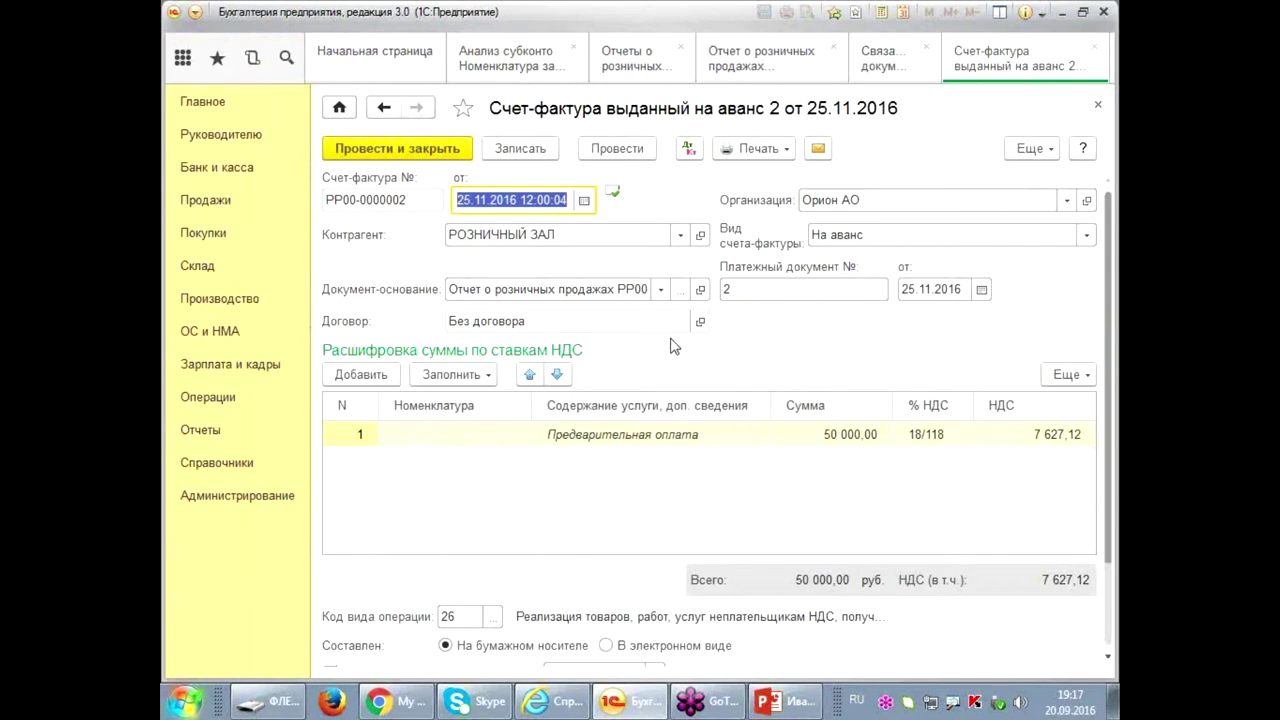
left_click(620, 150)
left_click(689, 151)
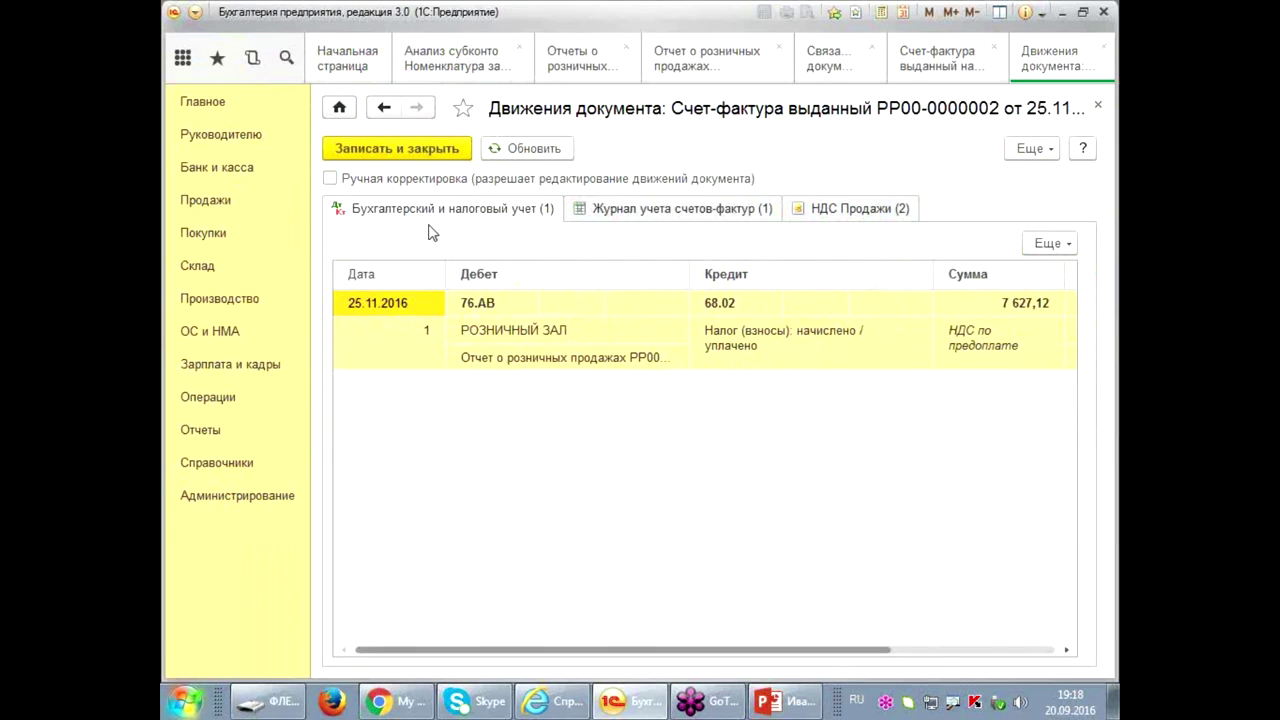
- Open the bank statements list, view the 20.09.2016 payment to СИГМА ООО and close it
left_click(222, 170)
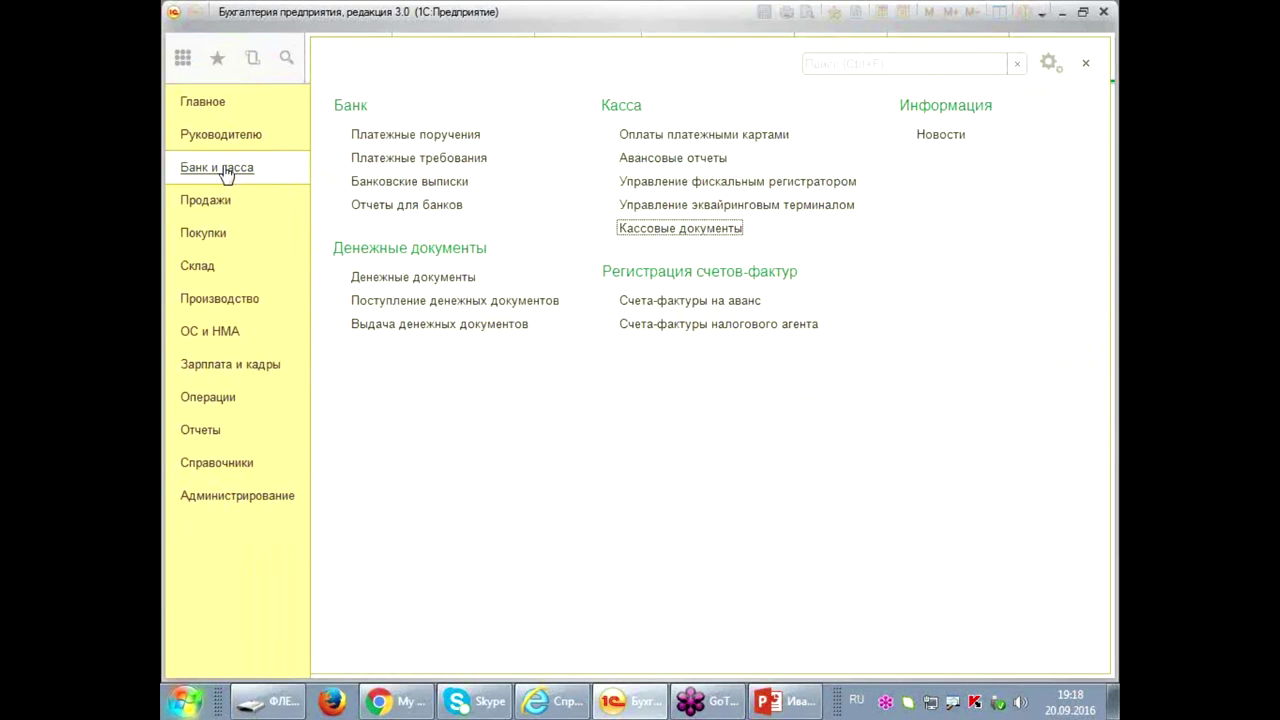
left_click(366, 185)
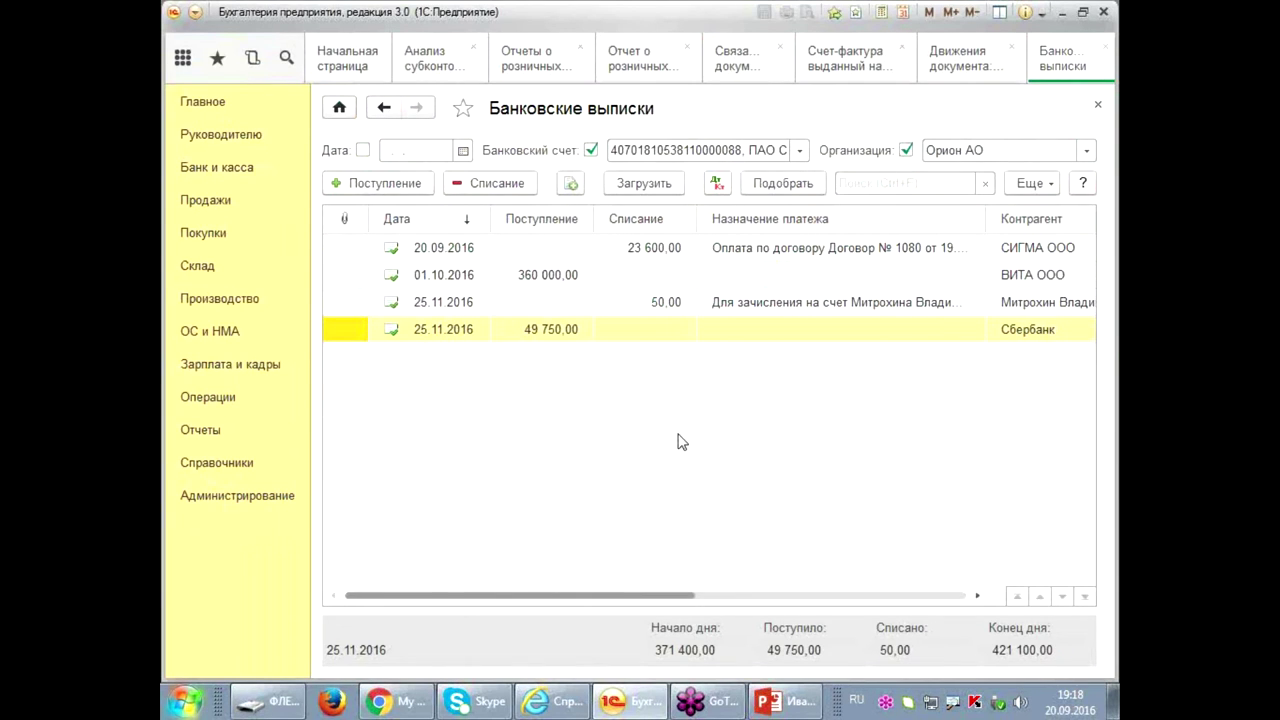
double_click(610, 248)
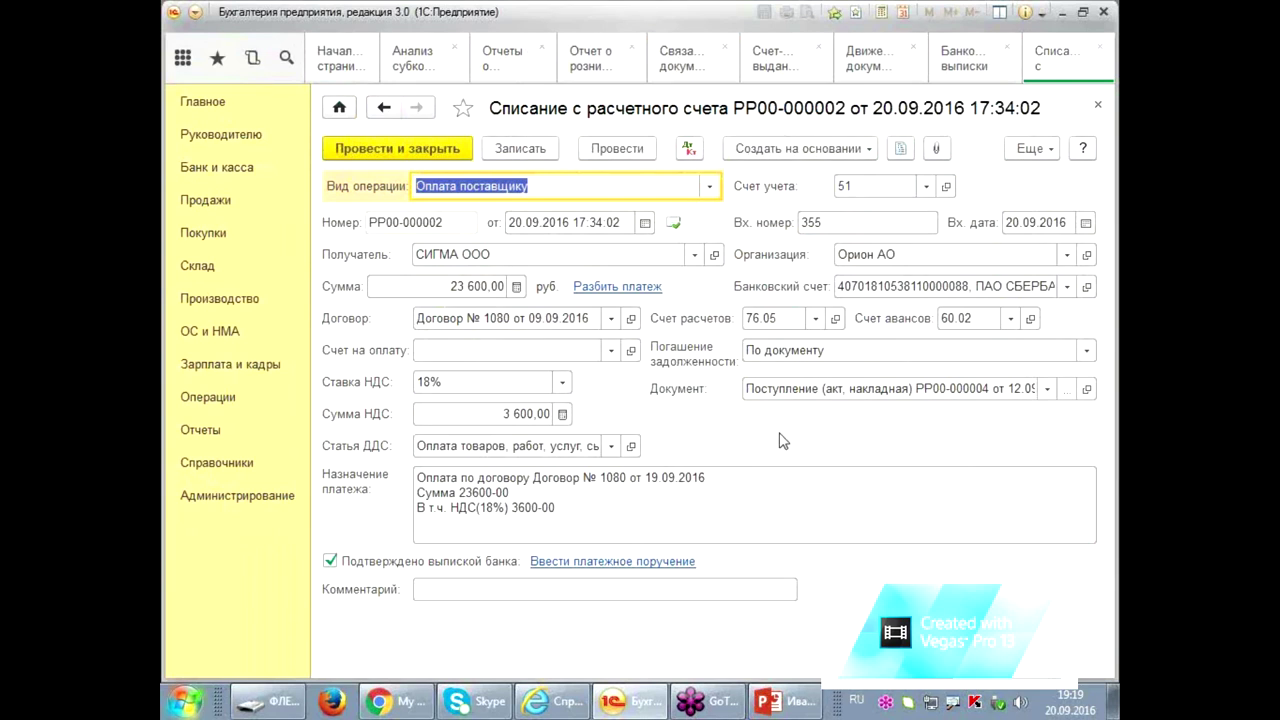
left_click(1097, 104)
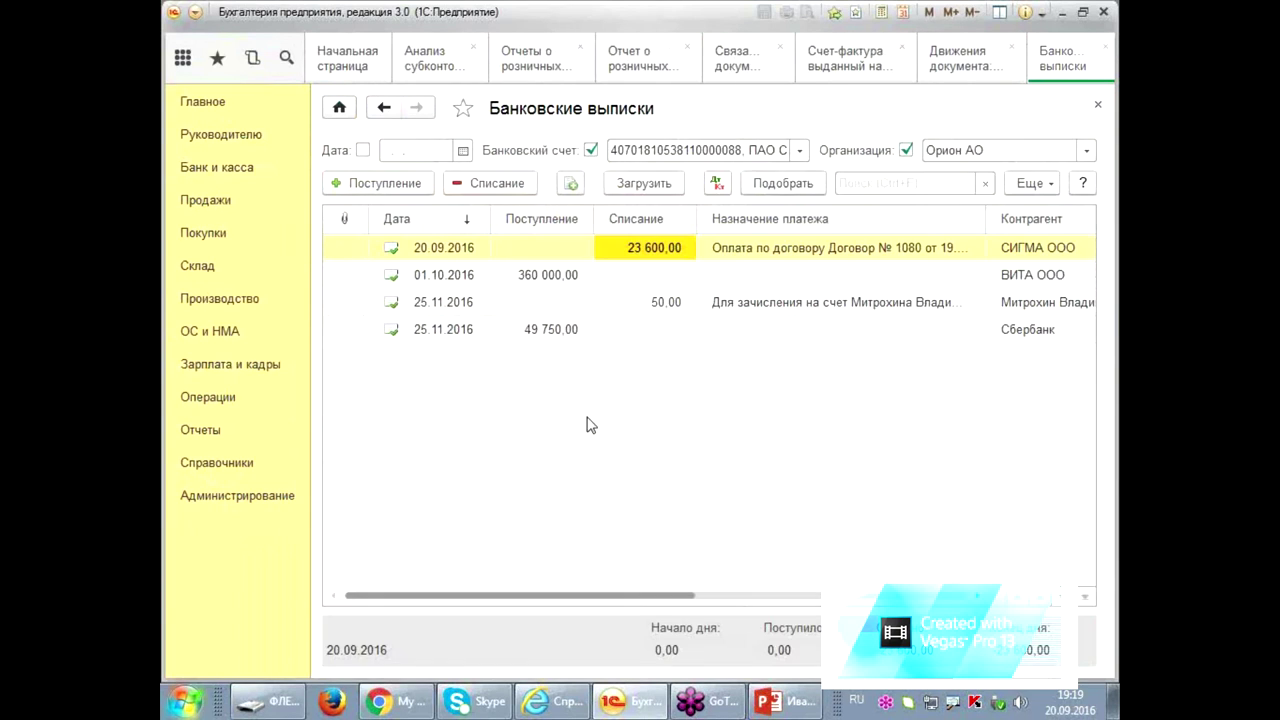
- Check the advance invoice, return to the bank statements and open the 25.11.2016 receipt from Сбербанк
left_click(560, 334)
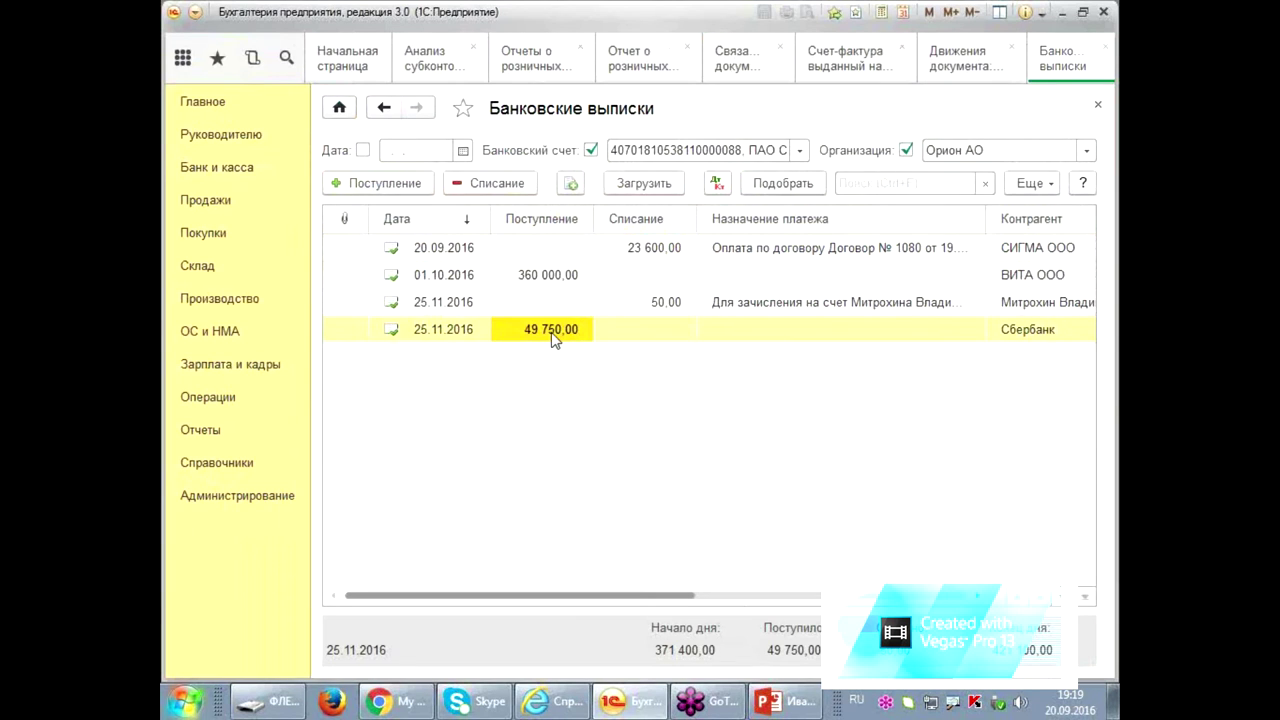
left_click(827, 77)
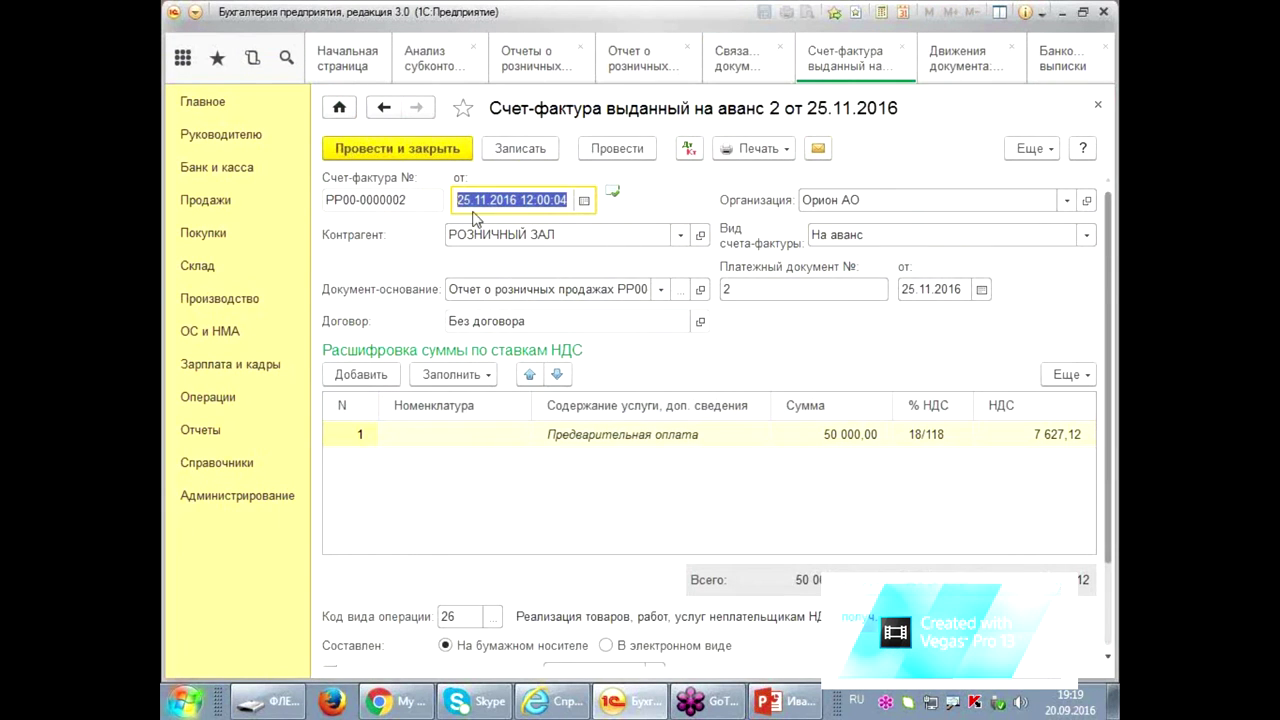
left_click(1052, 62)
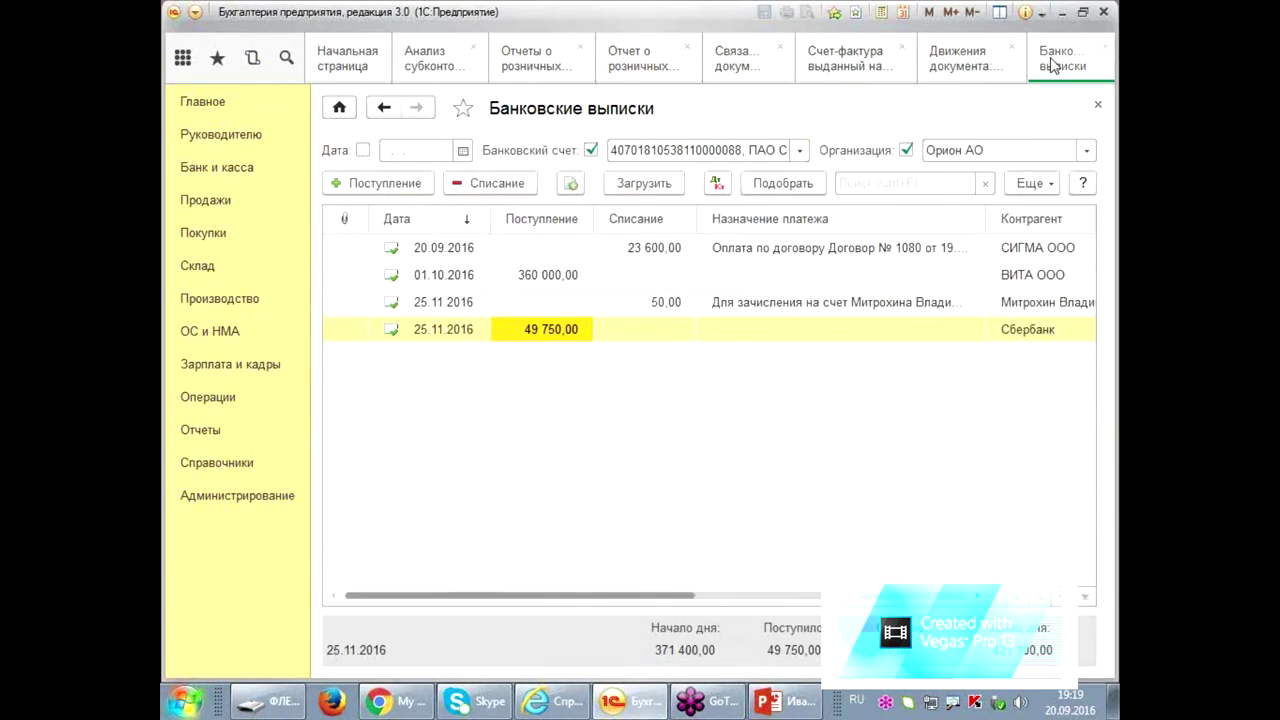
double_click(553, 333)
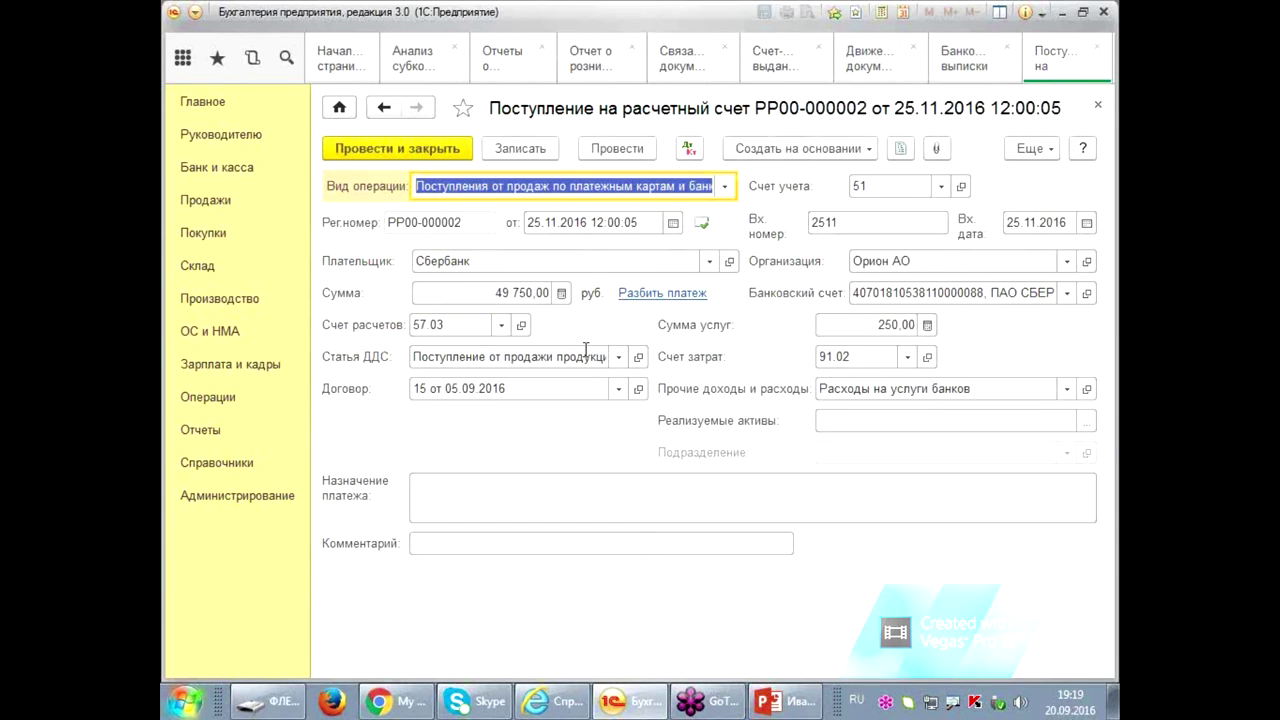
- Examine the receipt's operation type and the short list of alternatives offered for it
left_click(619, 396)
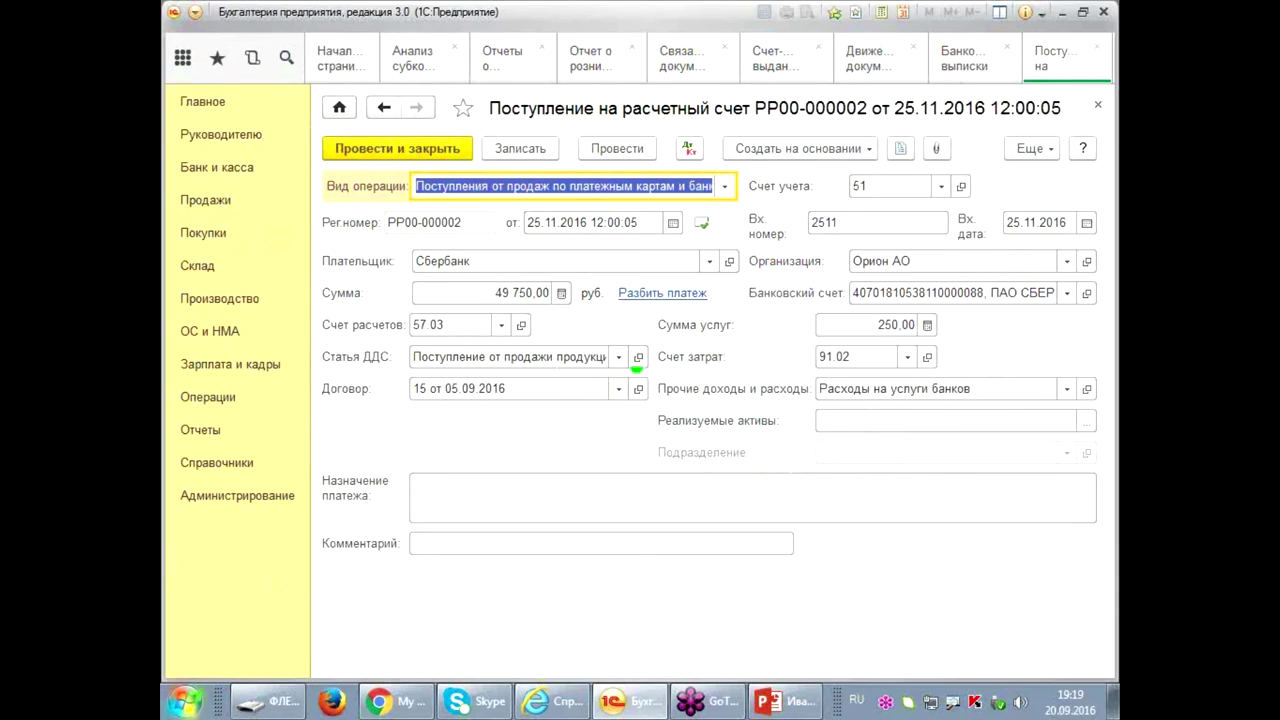
mouse_move(412, 206)
left_mouse_down()
mouse_move(736, 196)
mouse_move(612, 138)
mouse_move(312, 140)
mouse_move(380, 216)
mouse_move(470, 219)
left_mouse_up()
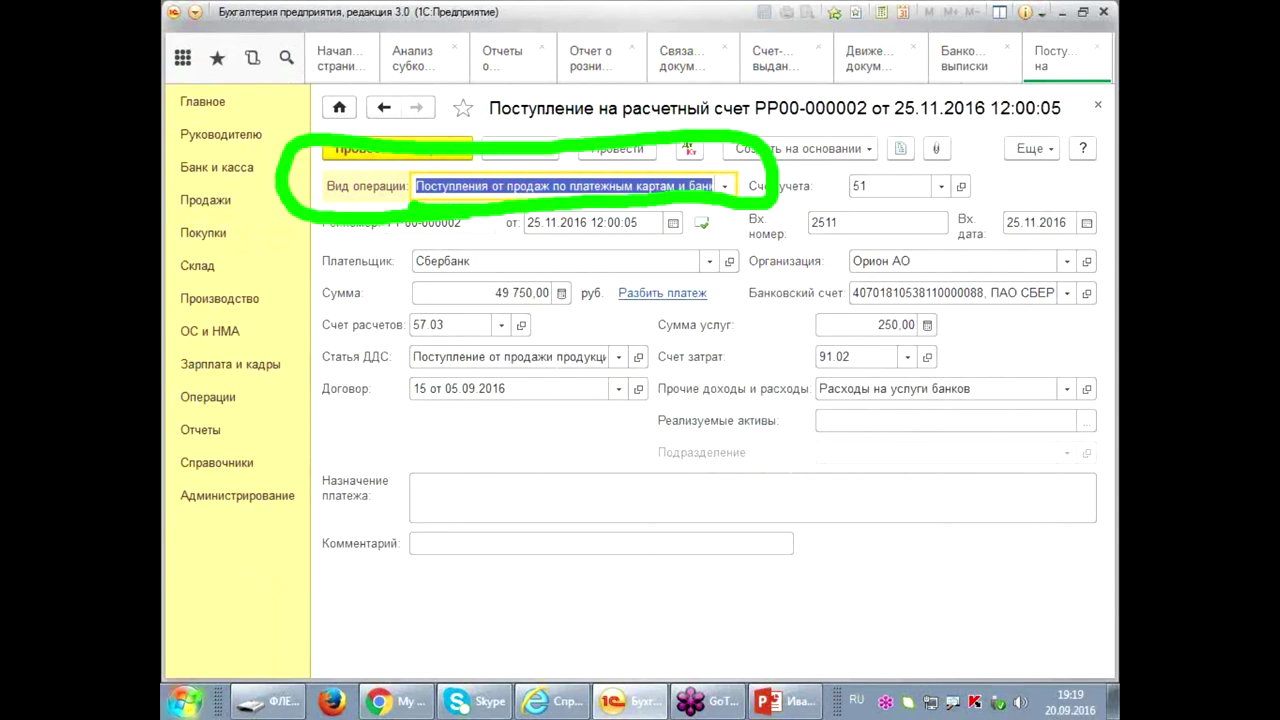
key("Escape")
left_click(724, 187)
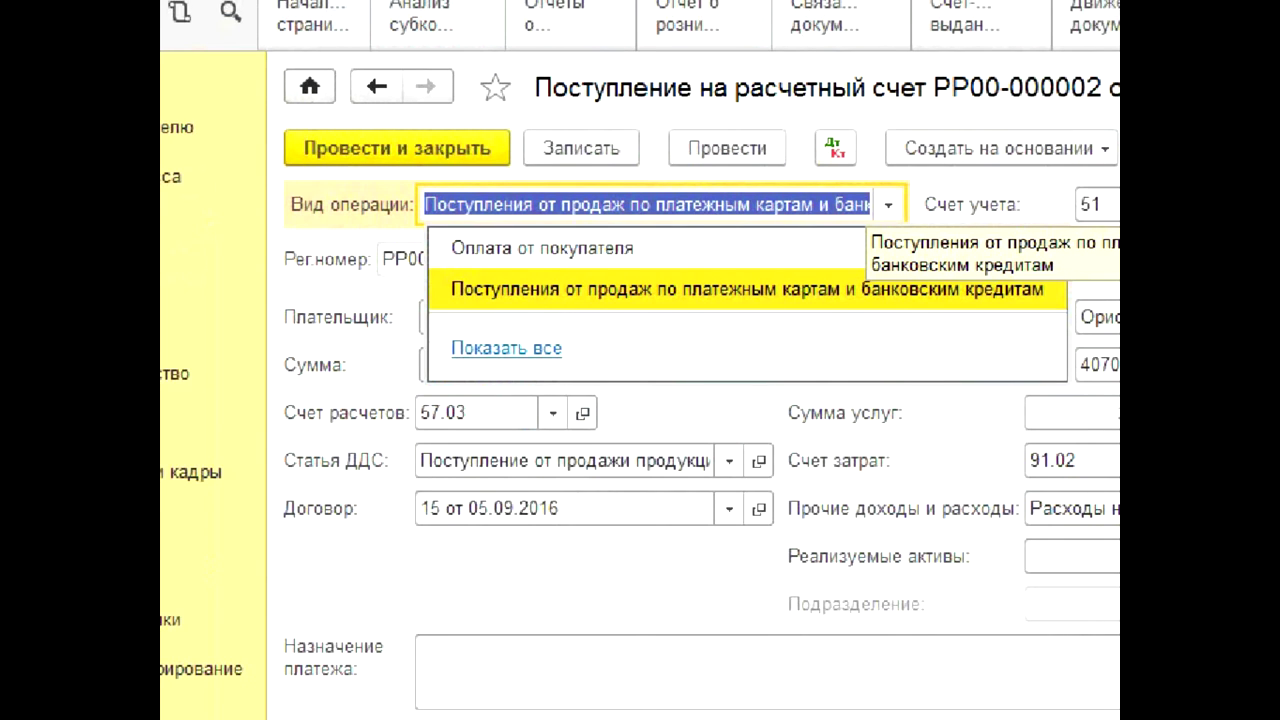
left_click_drag(638, 243, 706, 236)
left_click_drag(586, 112, 962, 102)
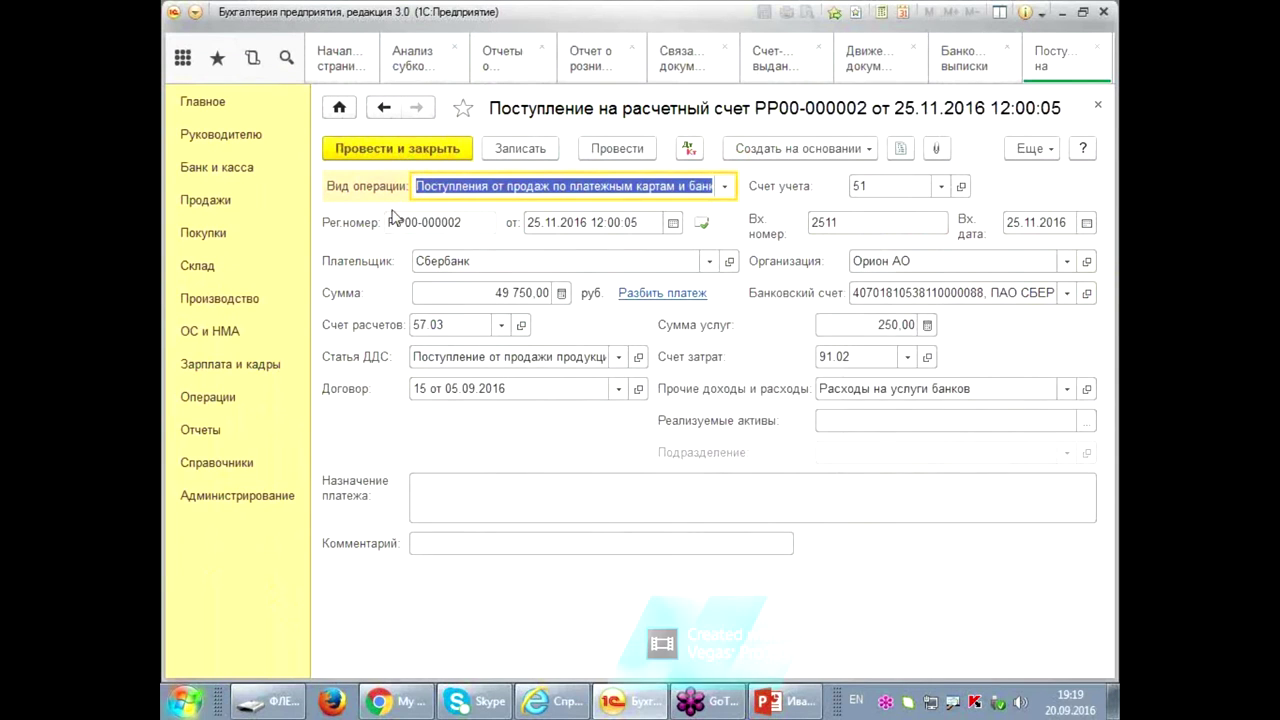
- Choose the operation type "Поступления от продаж по платежным картам и банковским кредитам" from the full list for the receipt
left_click(718, 190)
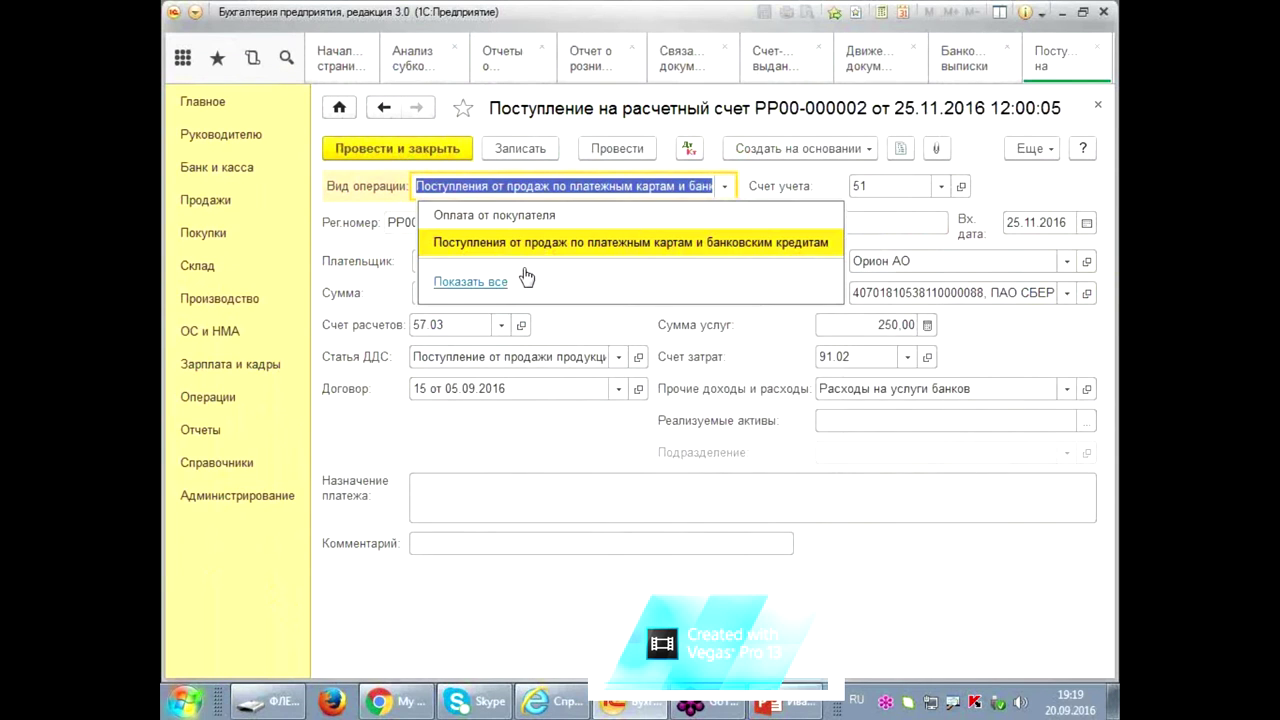
left_click(478, 283)
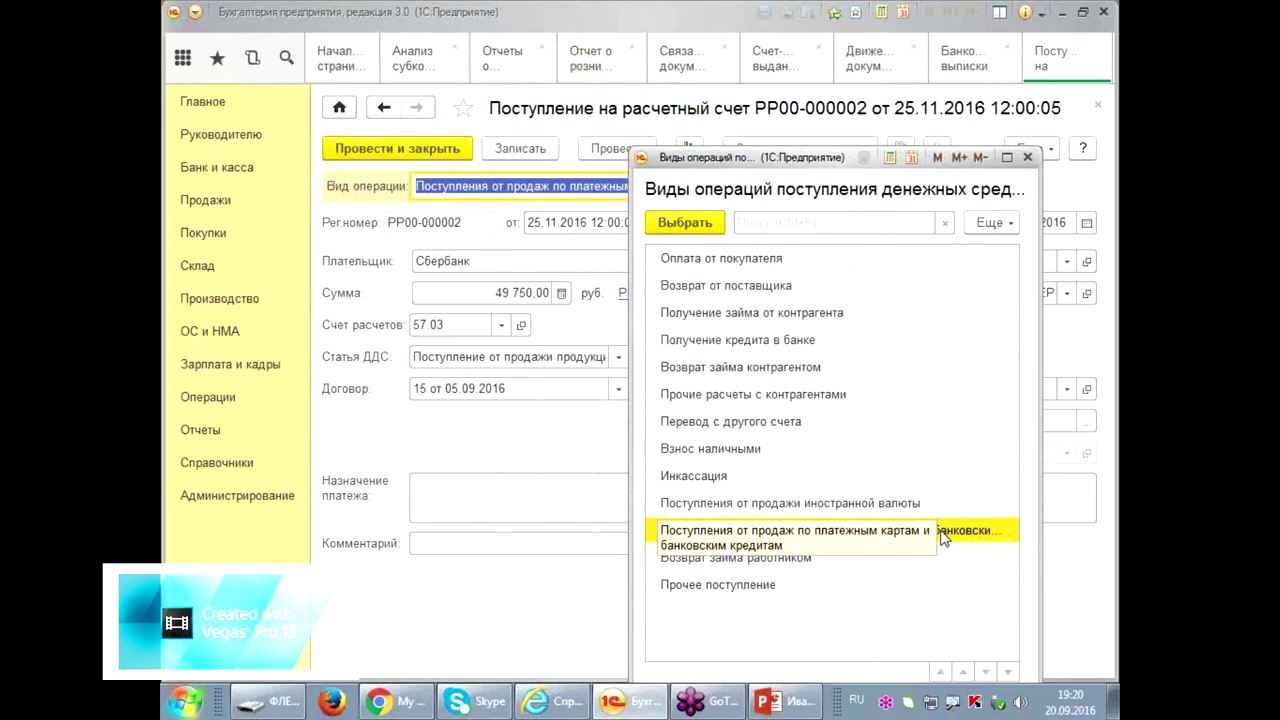
left_click(685, 222)
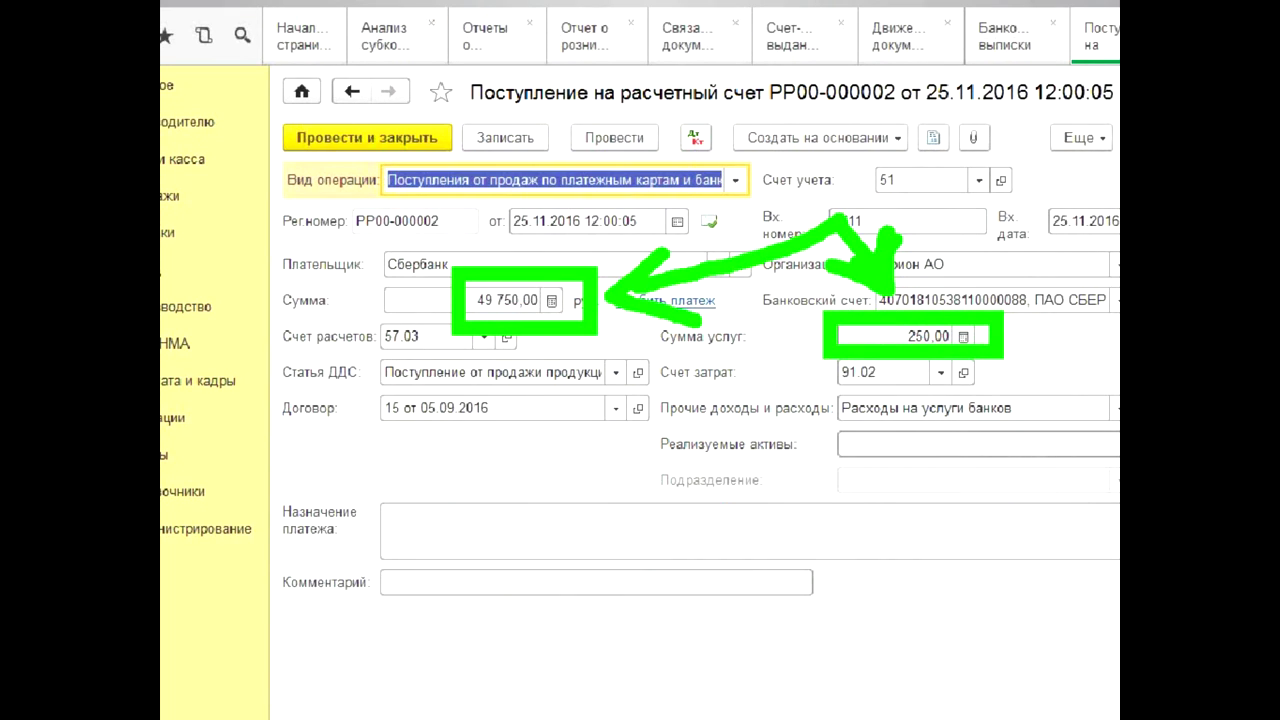
- Review the Сбербанк receipt's amounts and open its accounting postings
mouse_move(467, 237)
left_mouse_down()
mouse_move(489, 259)
mouse_move(508, 236)
left_mouse_up()
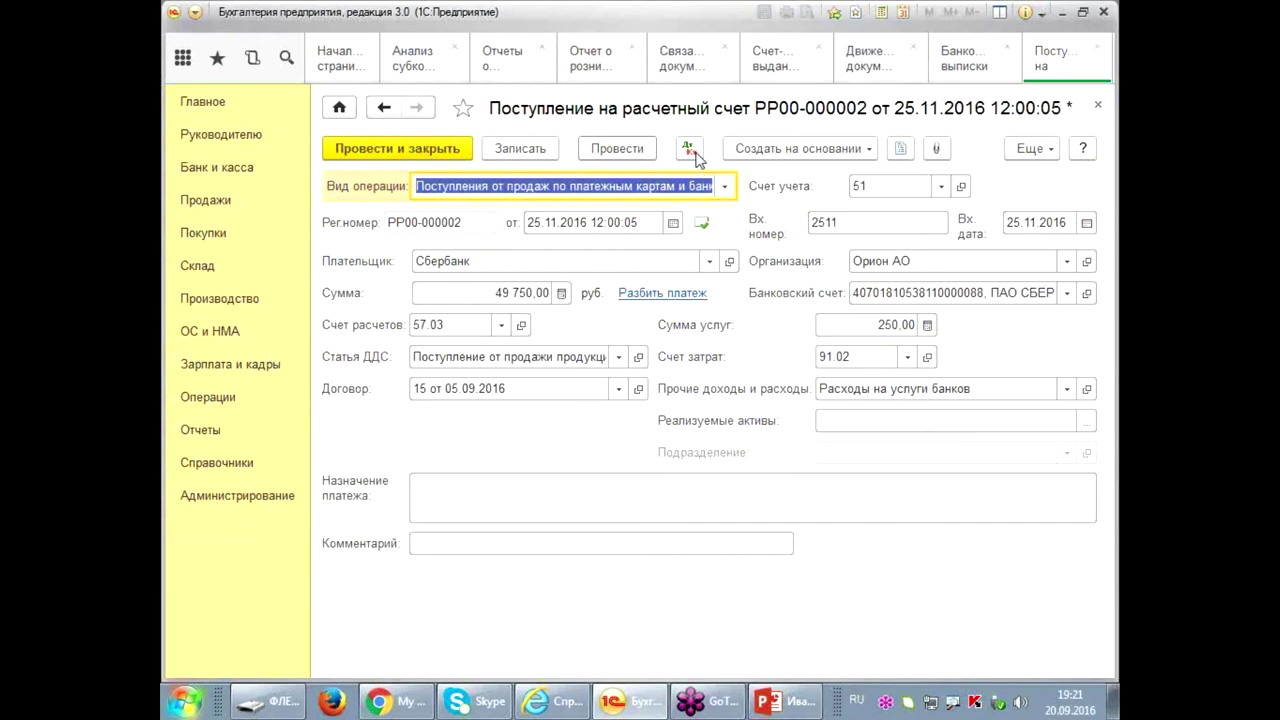
left_click(692, 150)
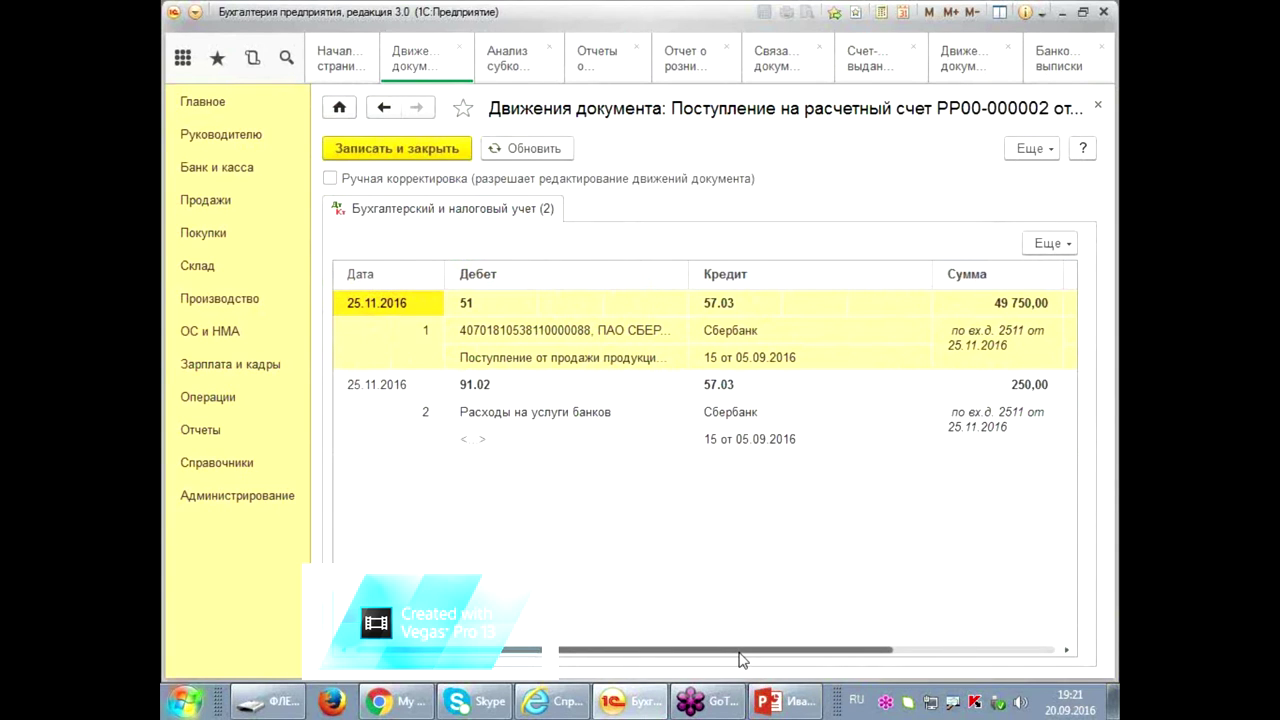
- Check the tax accounting amounts in the receipt's postings and close all open documents, lists and reports down to the start page
left_click_drag(742, 659, 1046, 640)
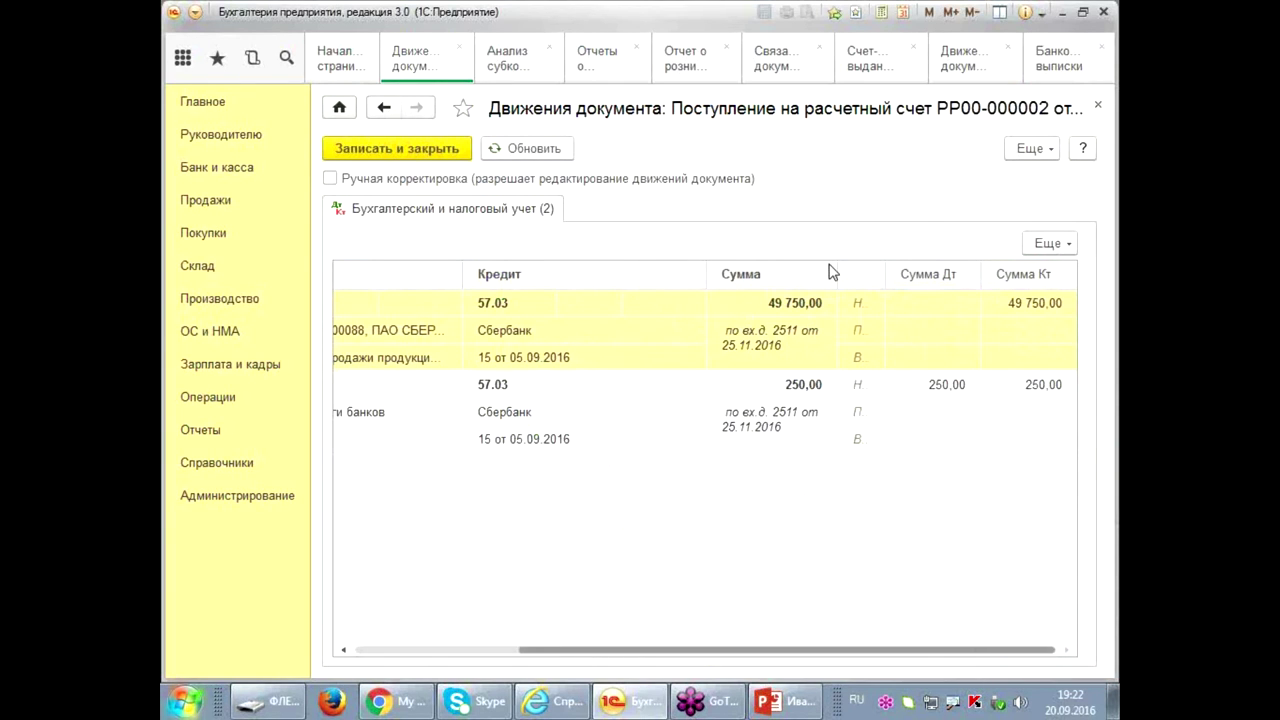
left_click(1097, 106)
left_click(1100, 108)
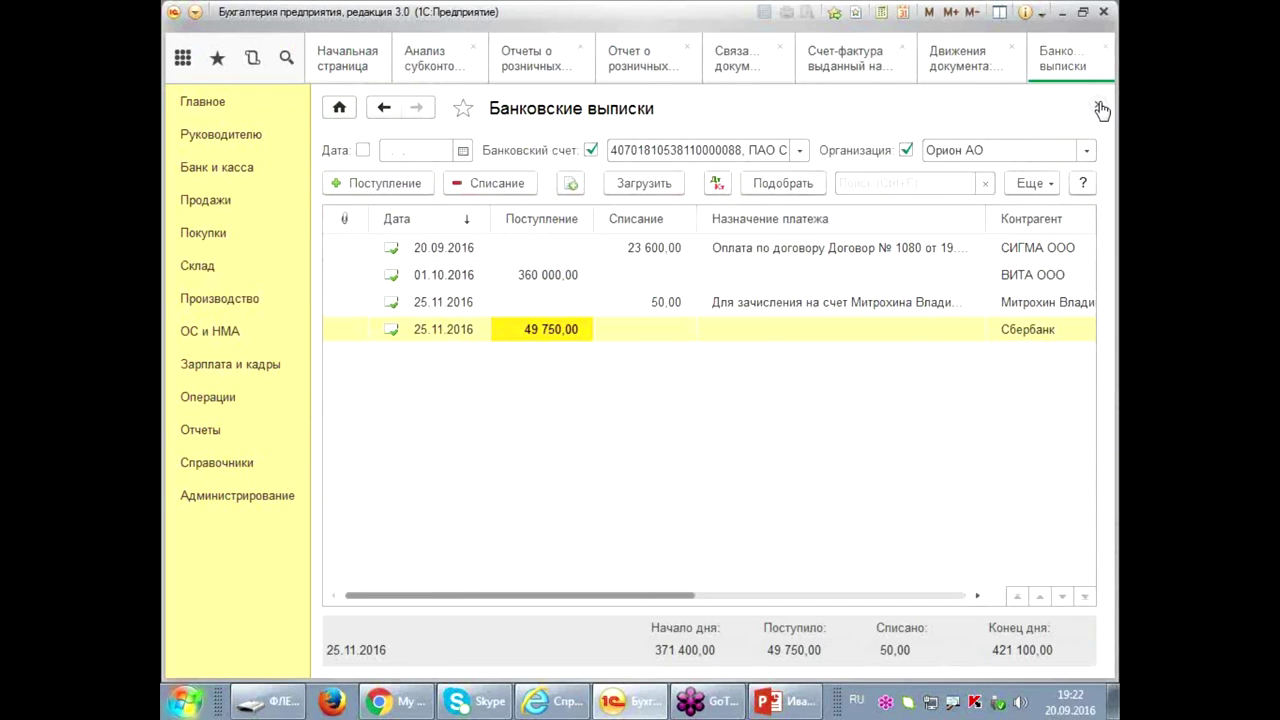
left_click(1100, 108)
left_click(1100, 108)
left_click(1100, 108)
left_click(1100, 108)
left_click(1100, 108)
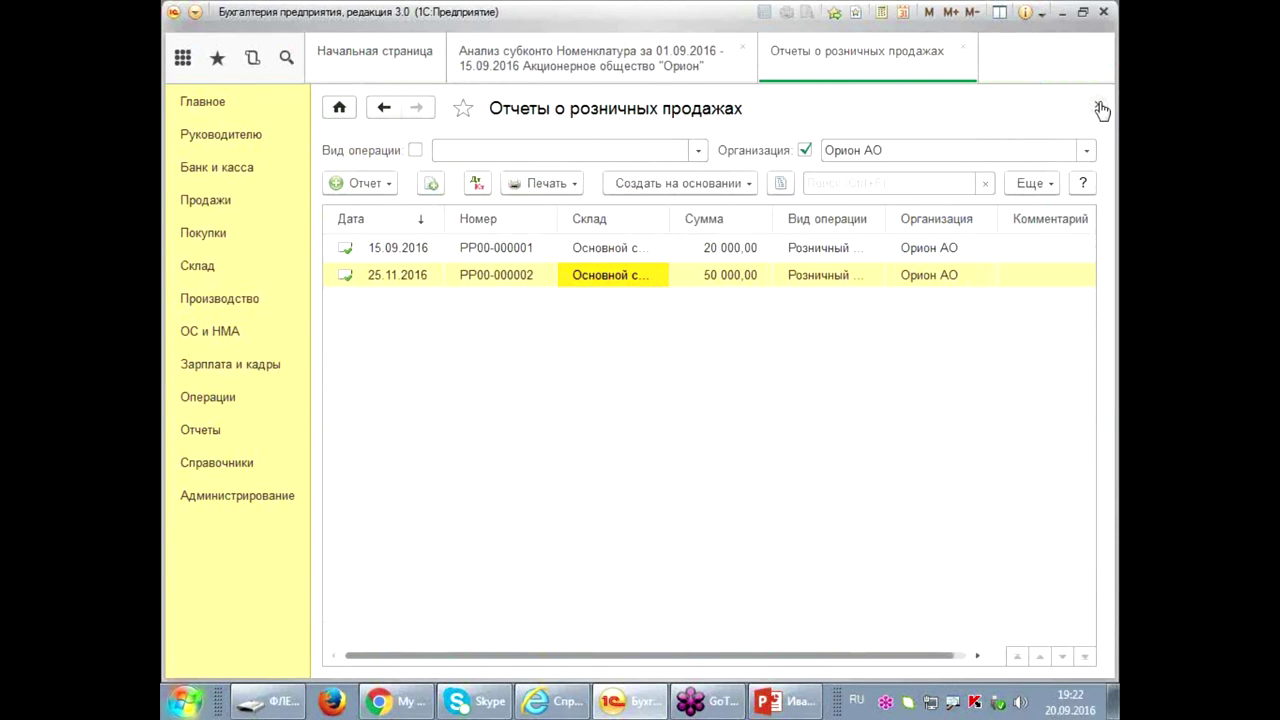
left_click(1100, 108)
left_click(1100, 108)
left_click(200, 430)
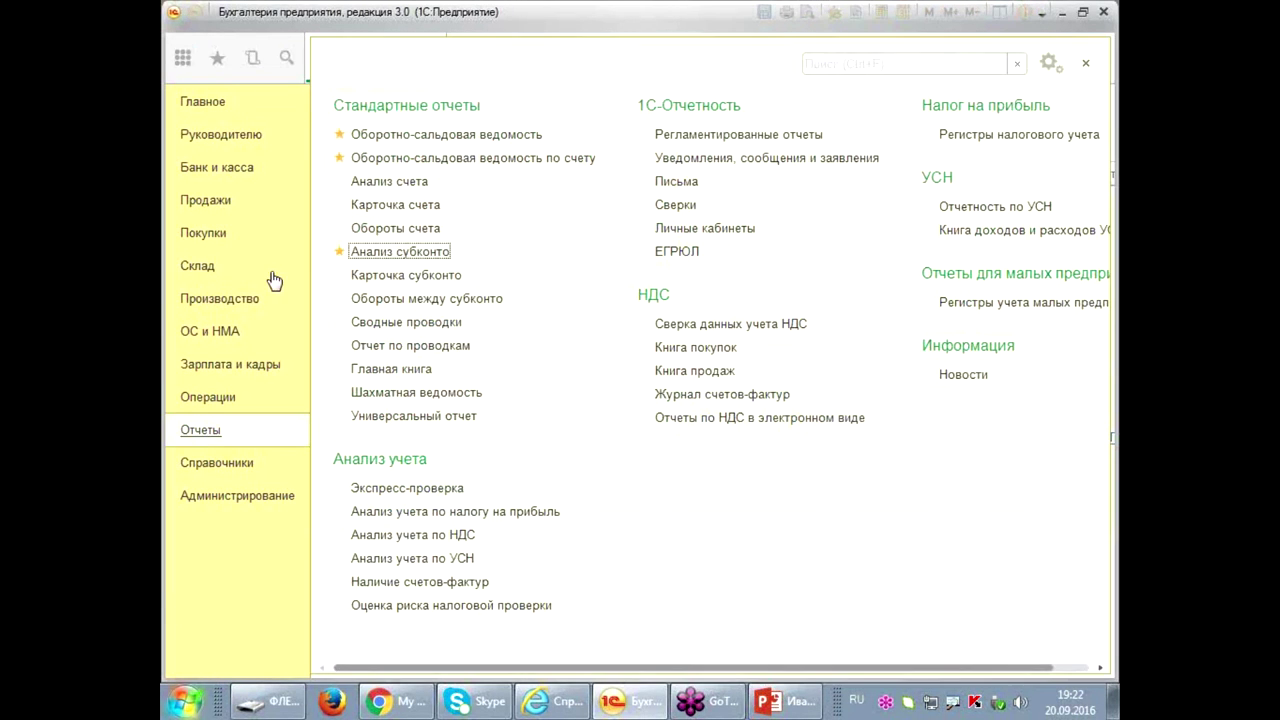
key("Return")
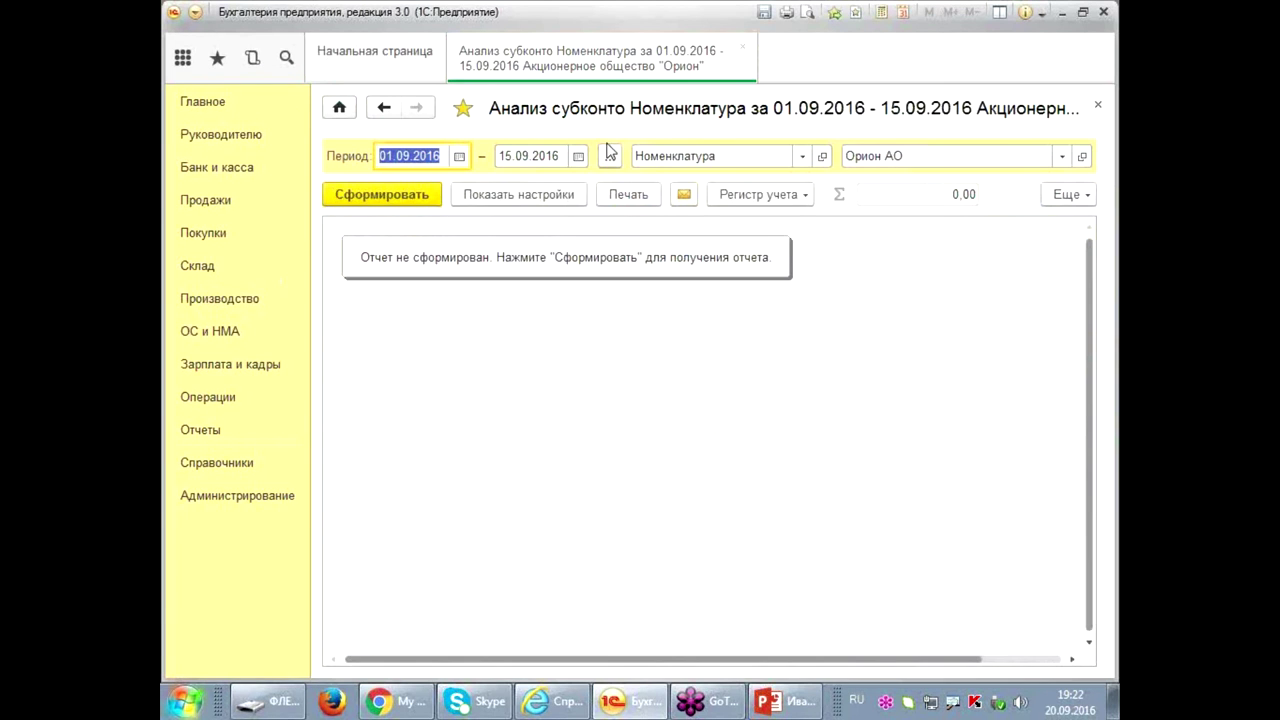
left_click(743, 47)
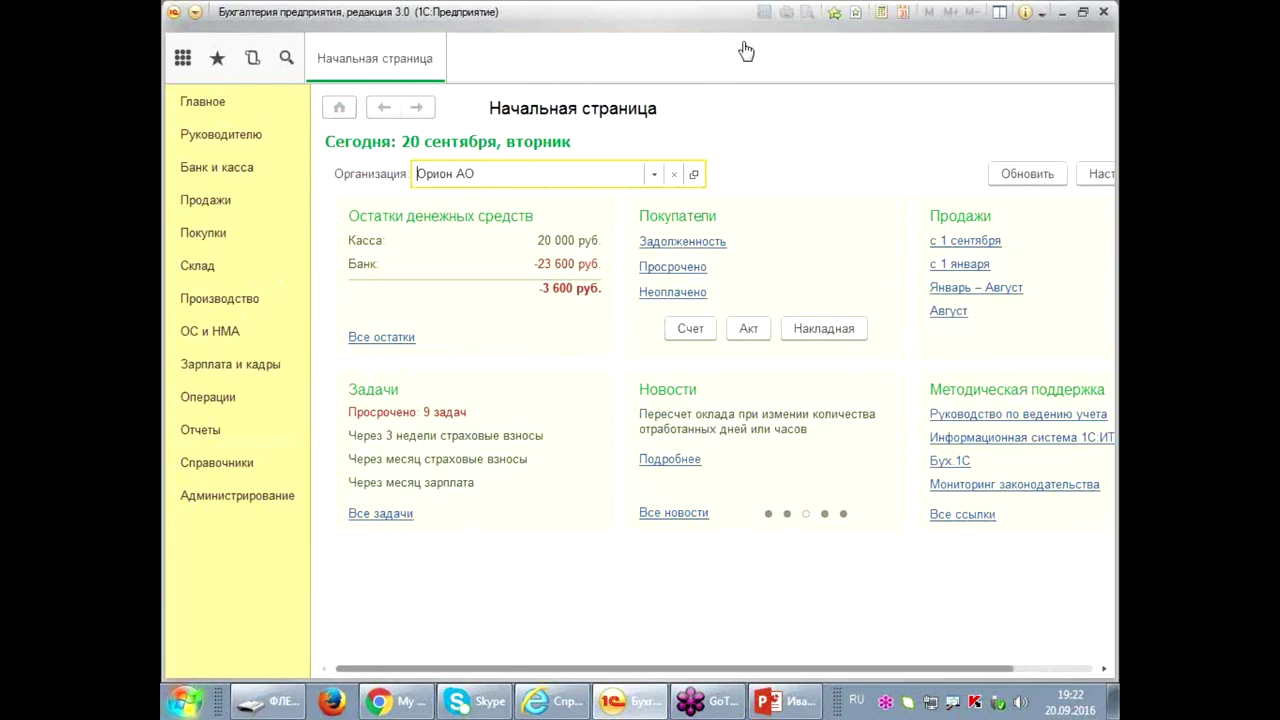
- Generate the report Оборотно-сальдовая ведомость по счету for account 57.03
left_click(197, 430)
left_click(494, 161)
left_click(708, 163)
type("57")
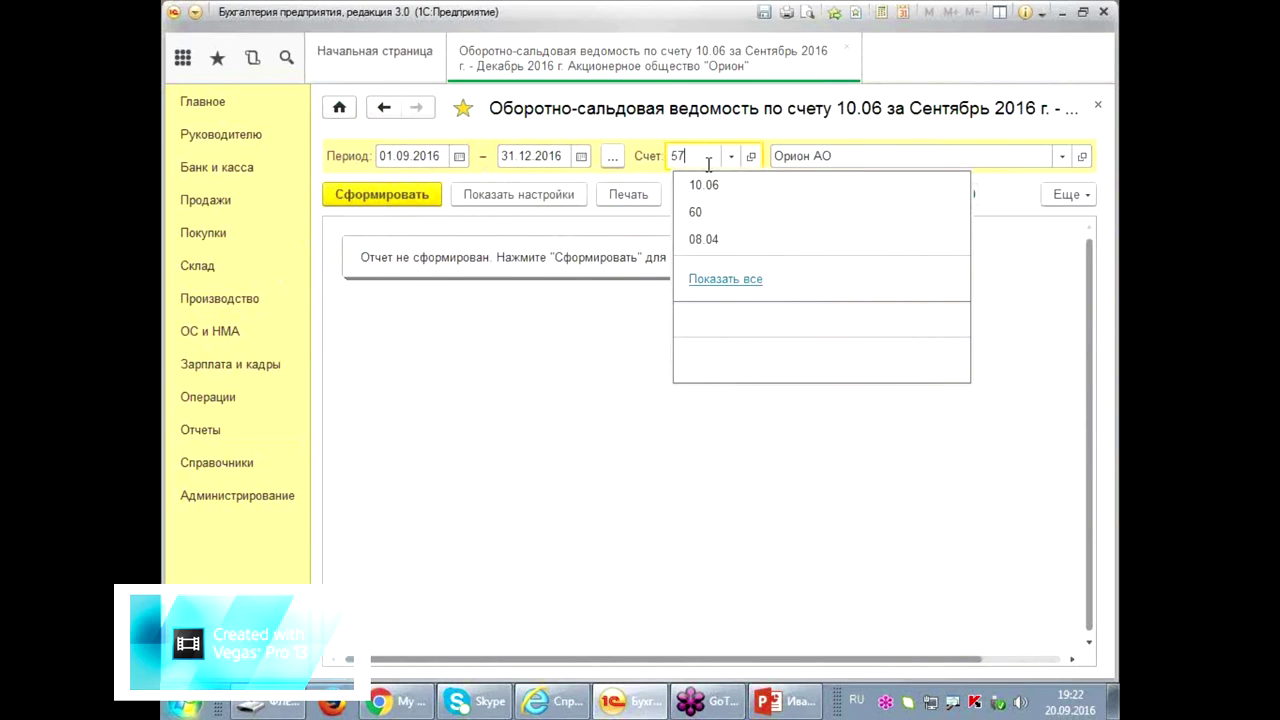
type("03")
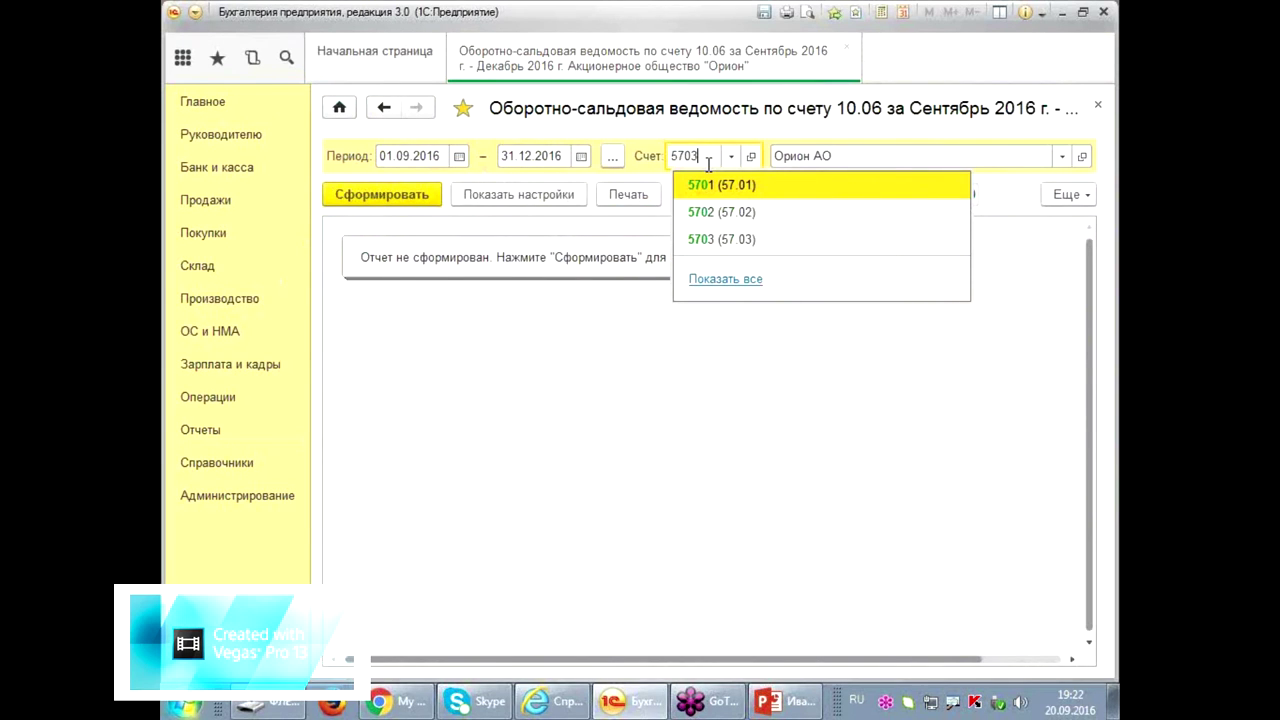
key("Tab")
left_click(409, 193)
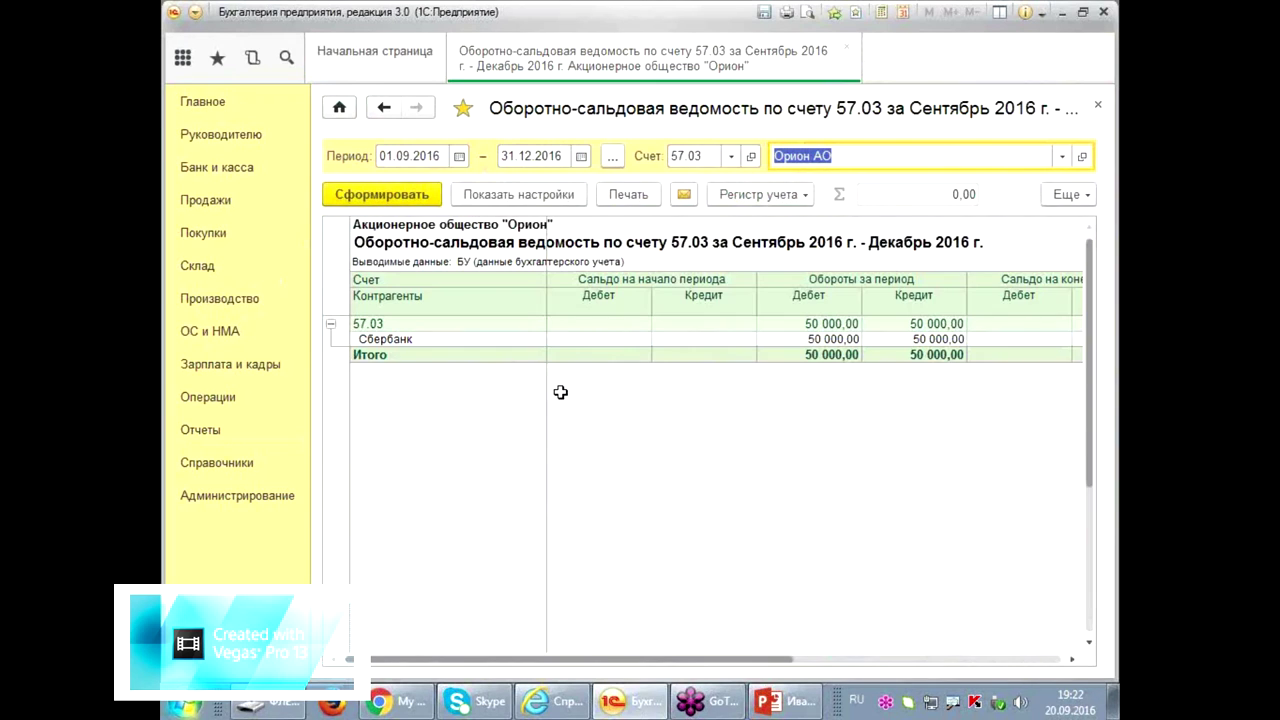
- Examine the account 57.03 turnovers and closing balance, drill down to the Сбербанк account card to review its entries, and close both reports
left_click_drag(584, 662, 737, 651)
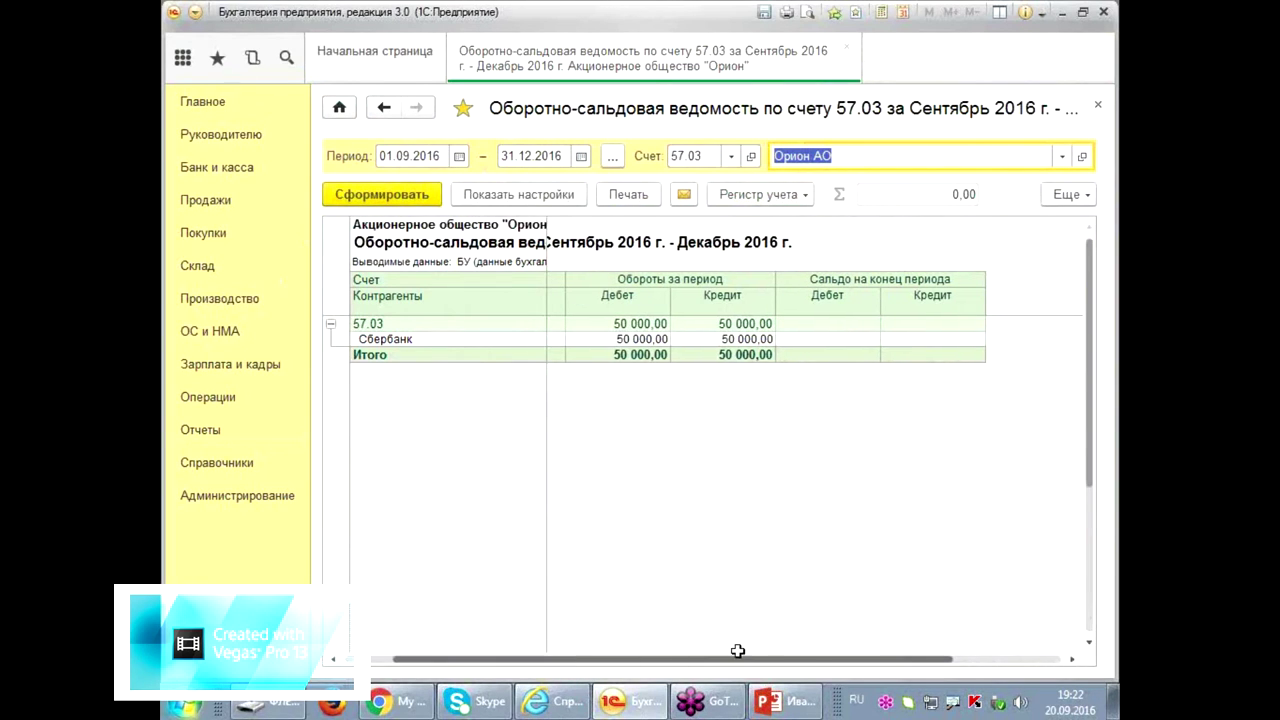
left_click(636, 339)
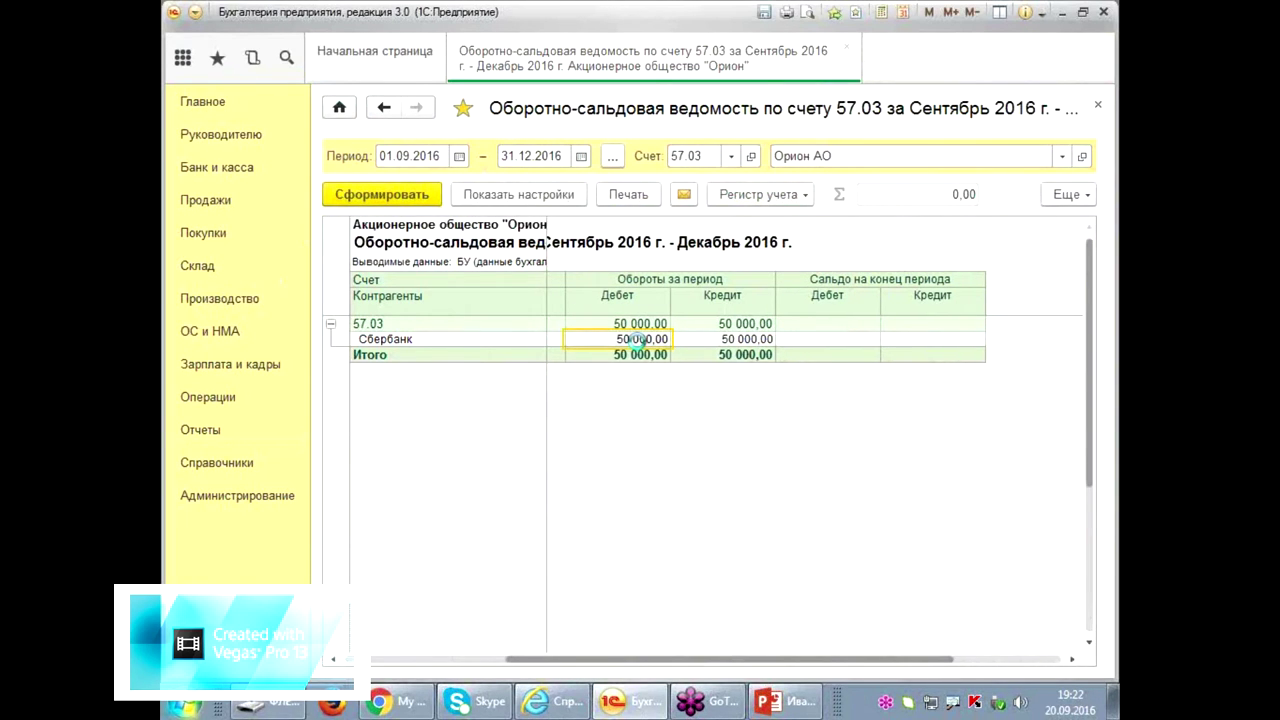
double_click(636, 339)
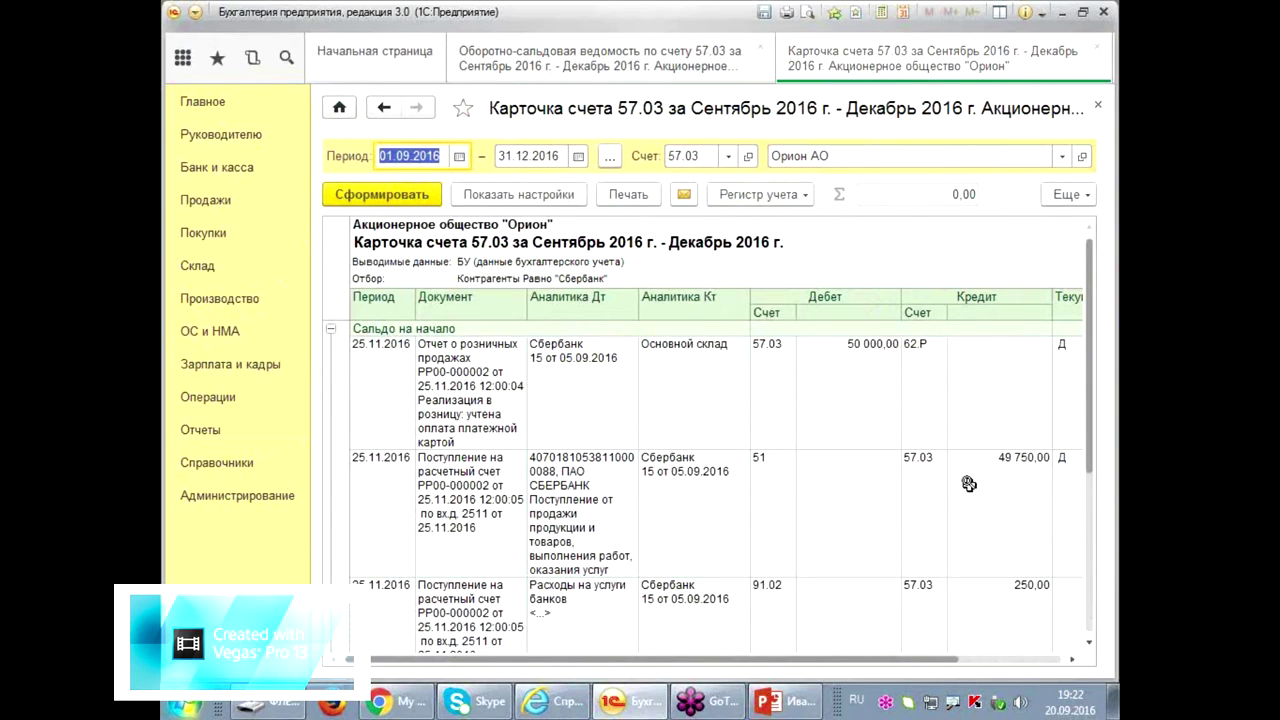
left_click(761, 377)
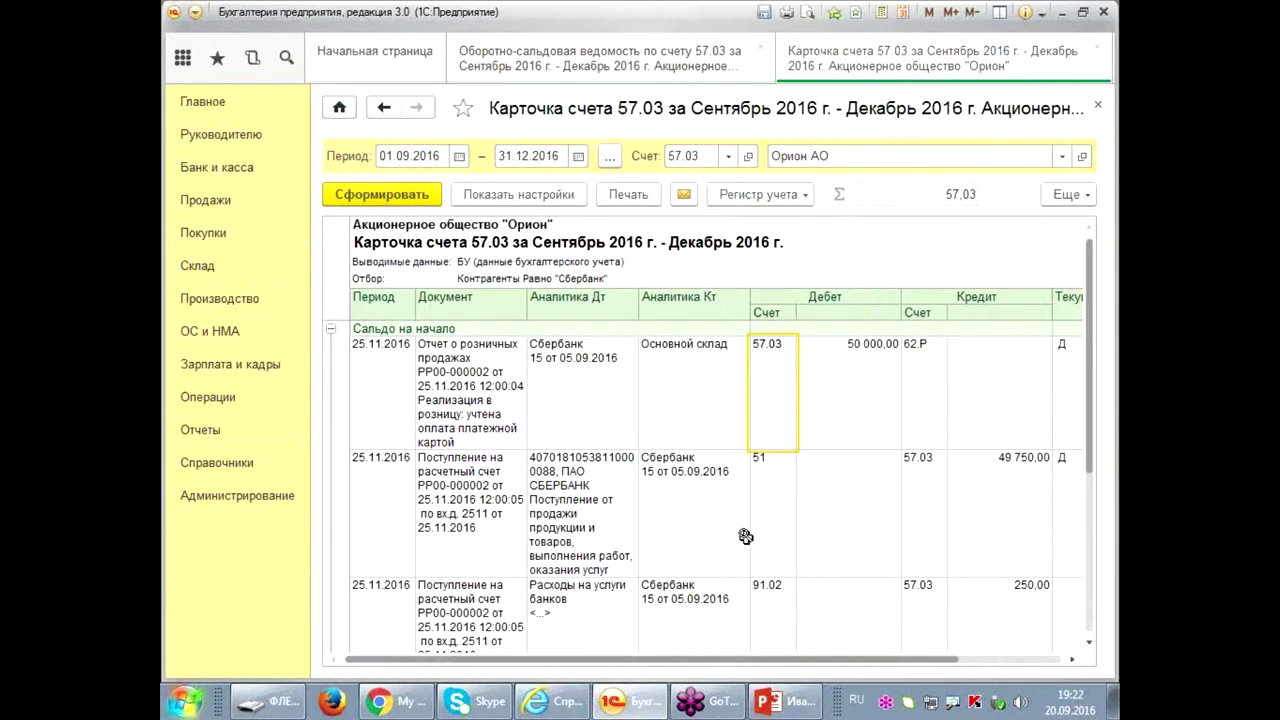
left_click_drag(715, 661, 897, 675)
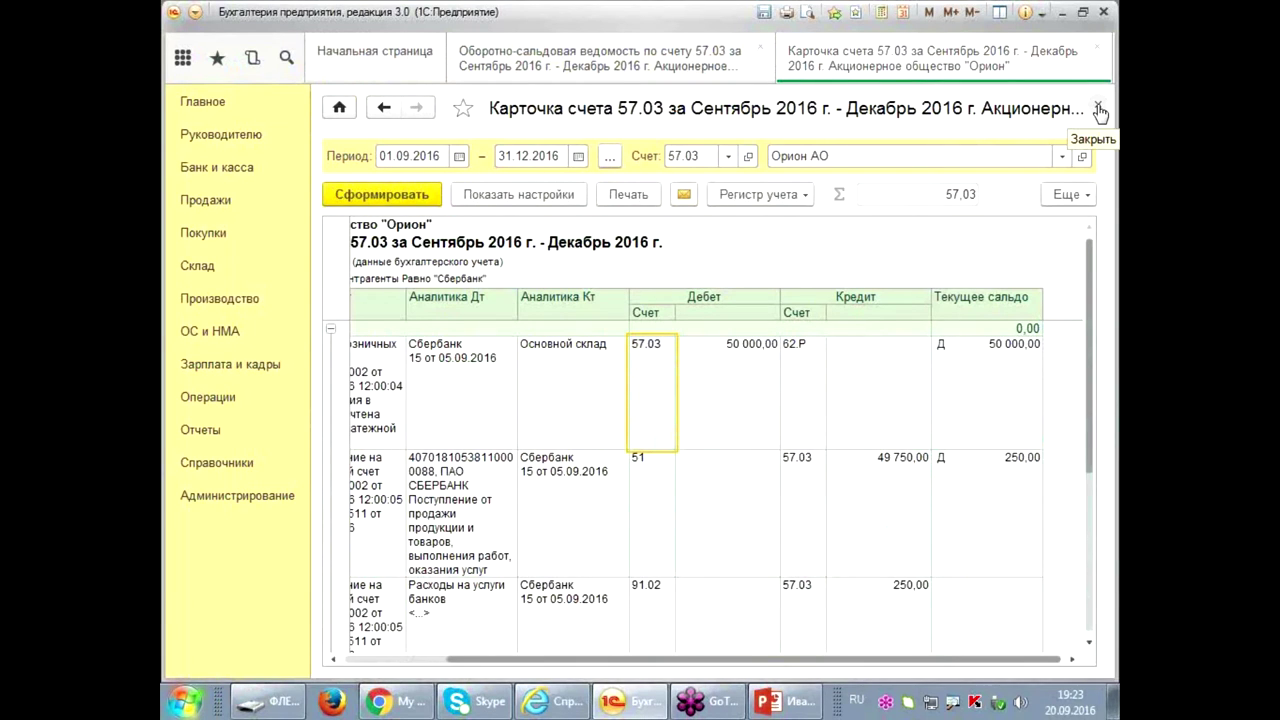
left_click(1098, 108)
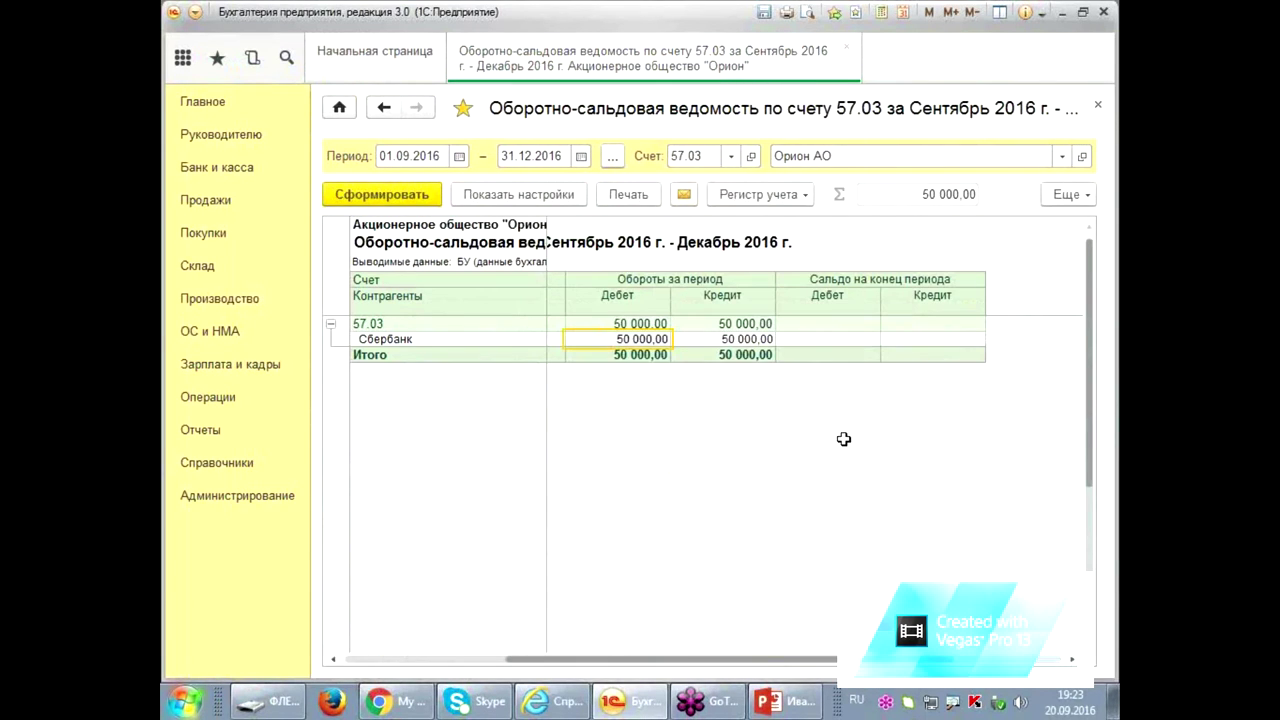
left_click(1098, 105)
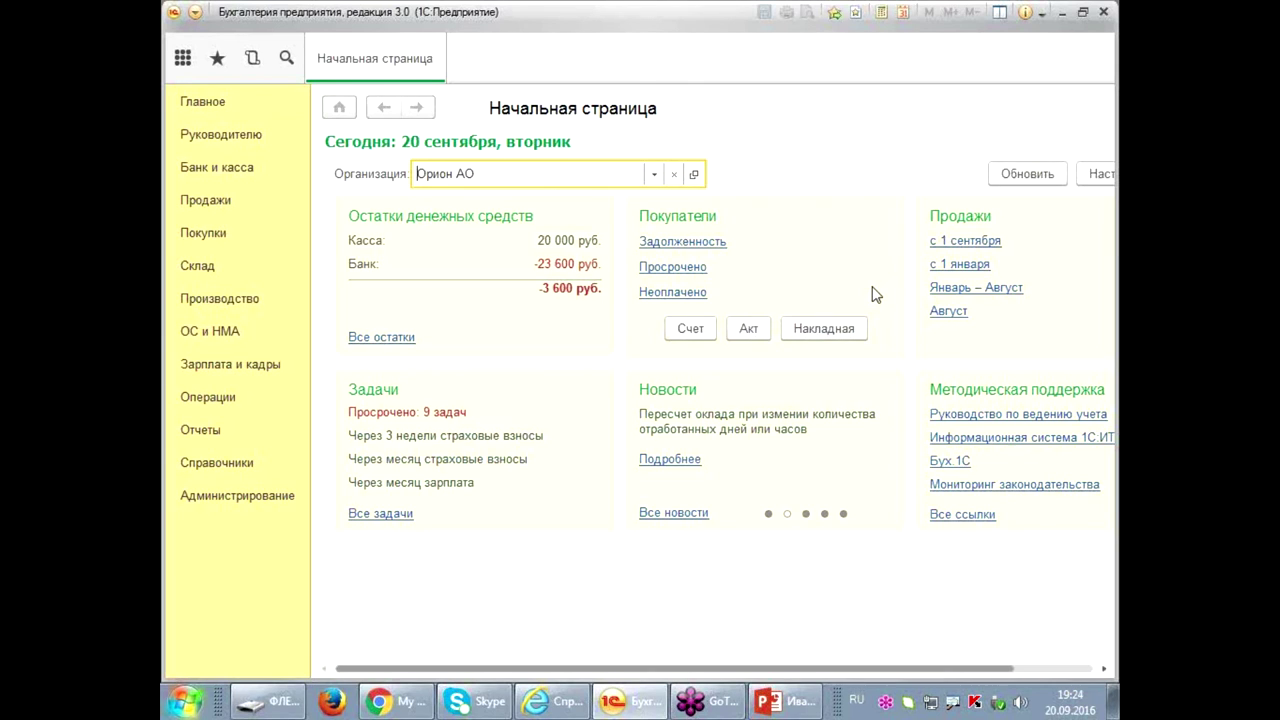
- Create a new retail sales report of the type "Розничный магазин" from the list of retail sales reports
left_click(219, 211)
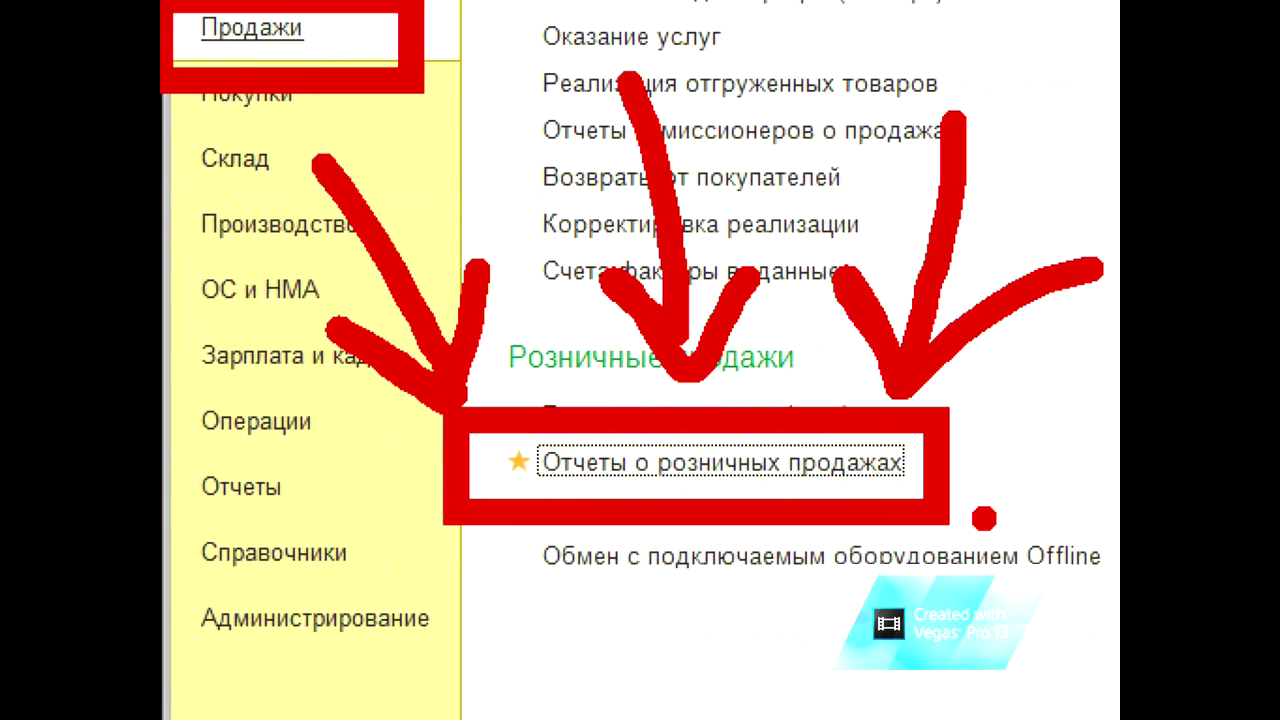
left_click(595, 466)
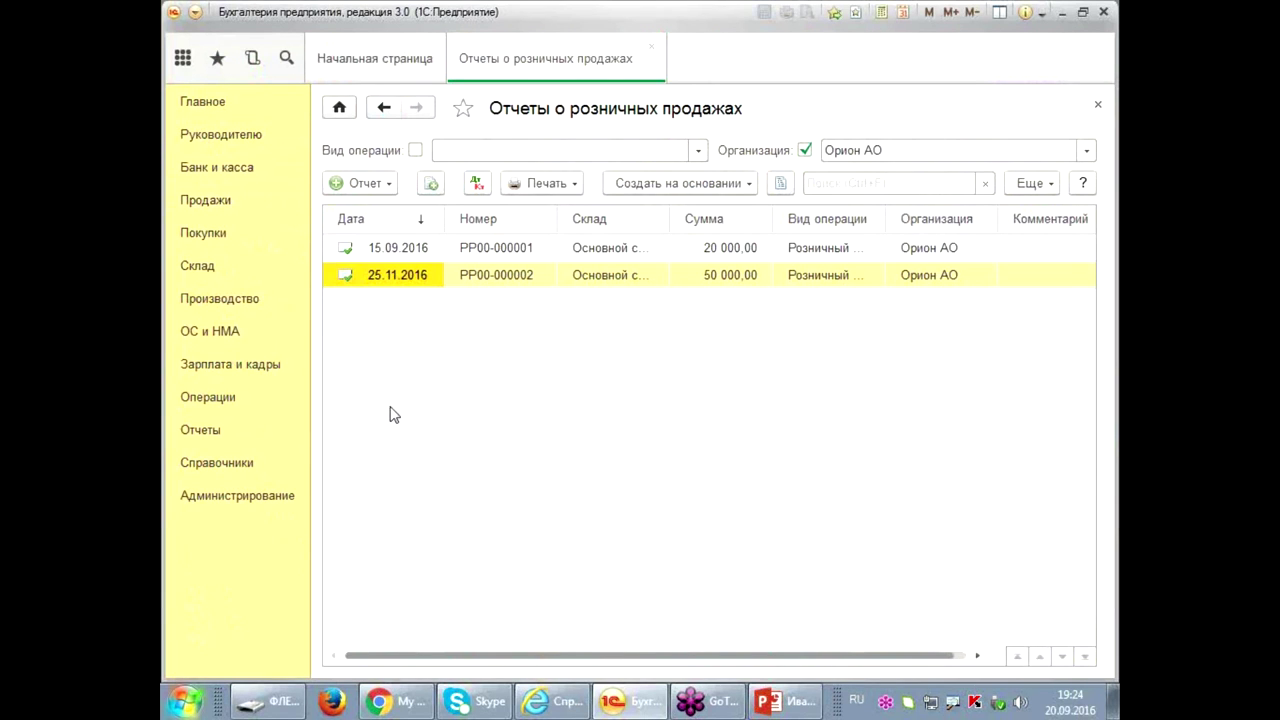
left_click(362, 183)
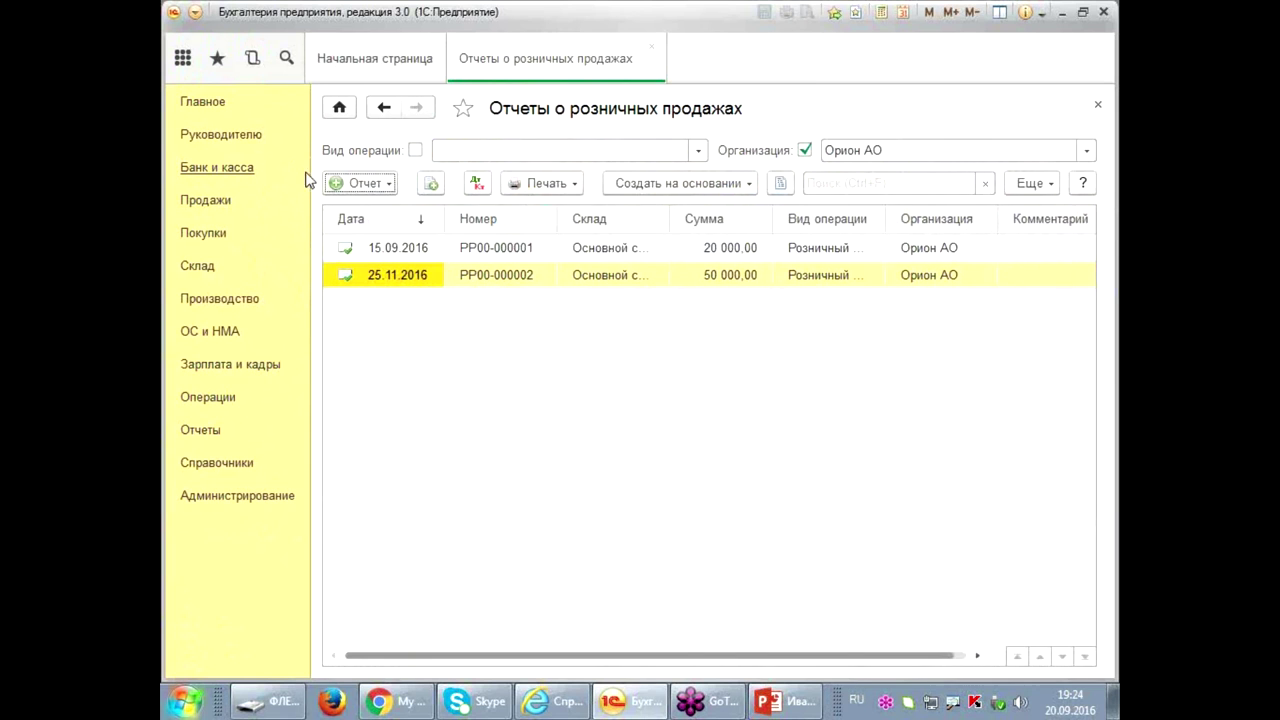
left_click(414, 196)
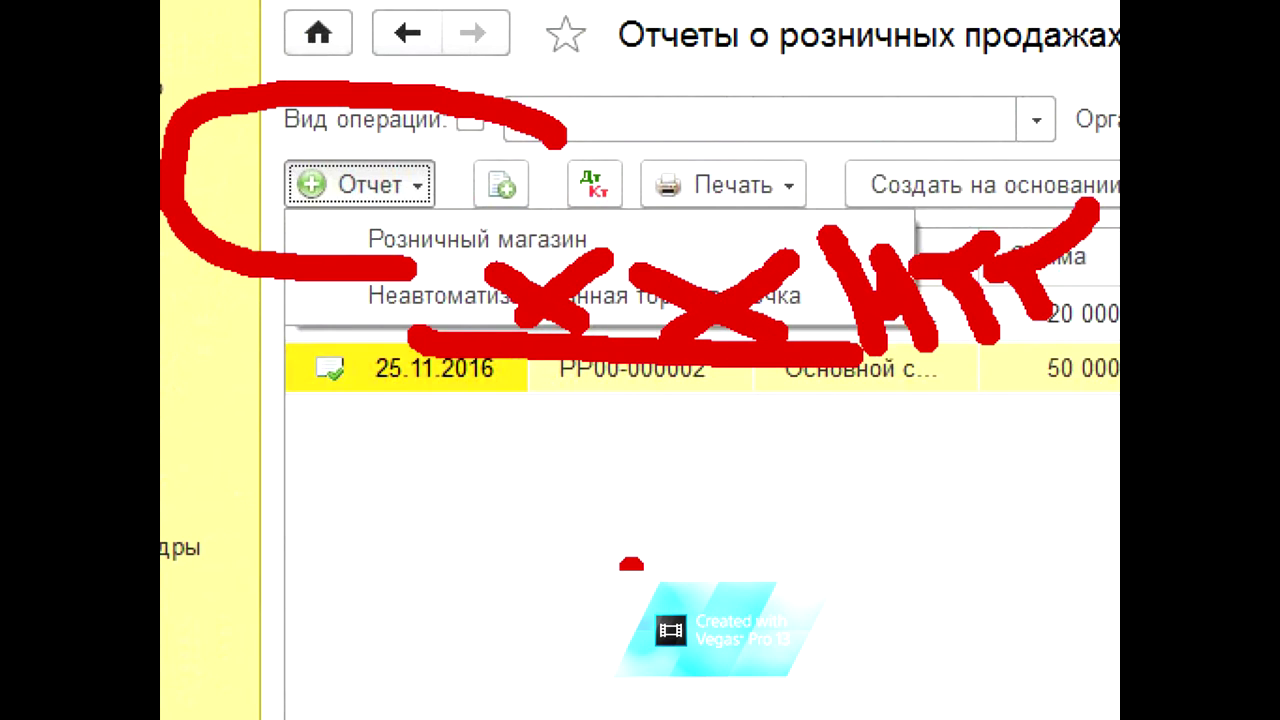
left_click(360, 184)
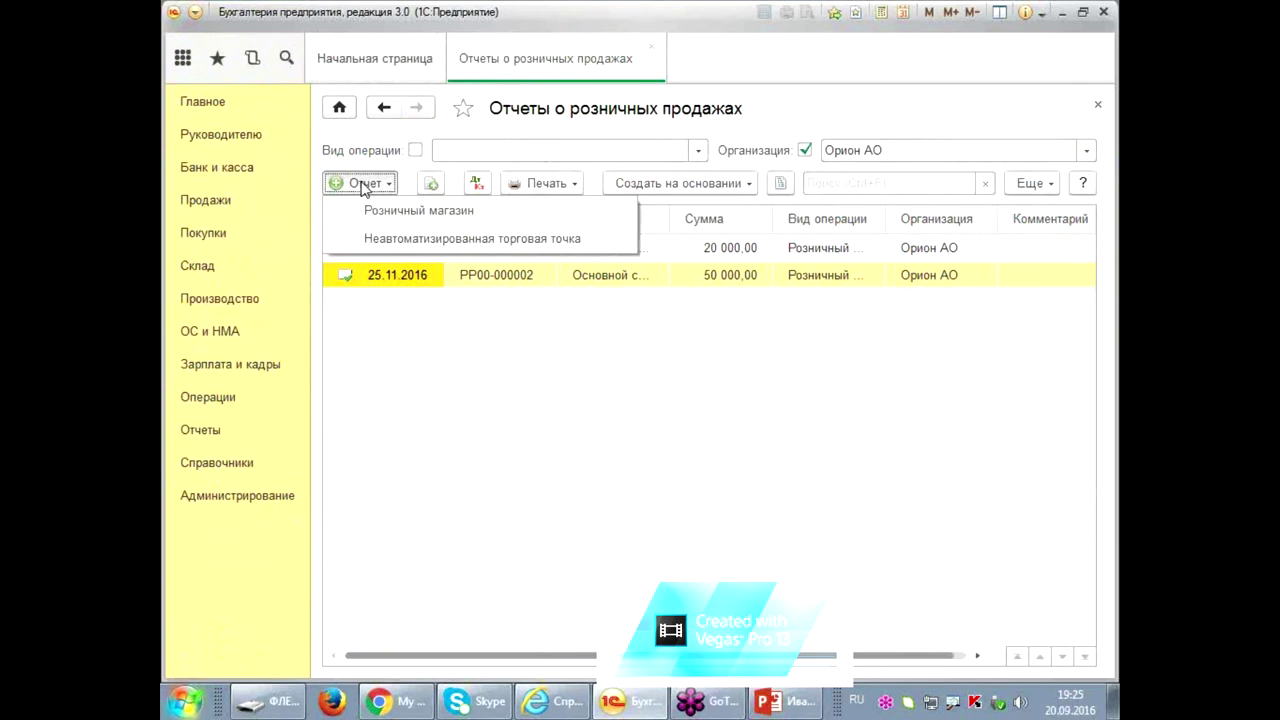
left_click(373, 209)
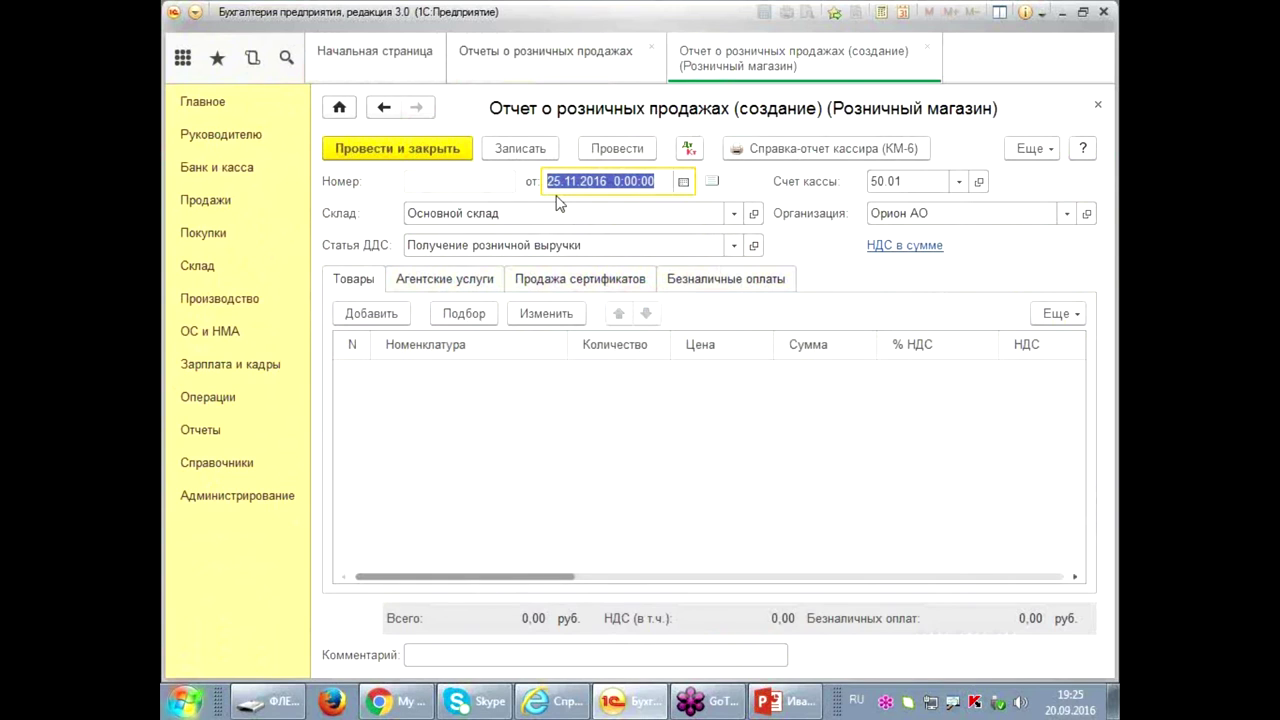
- Date the new retail sales report 28.11.2016 and save the same working date in the personal settings
left_click(683, 181)
left_click(684, 392)
left_click(212, 103)
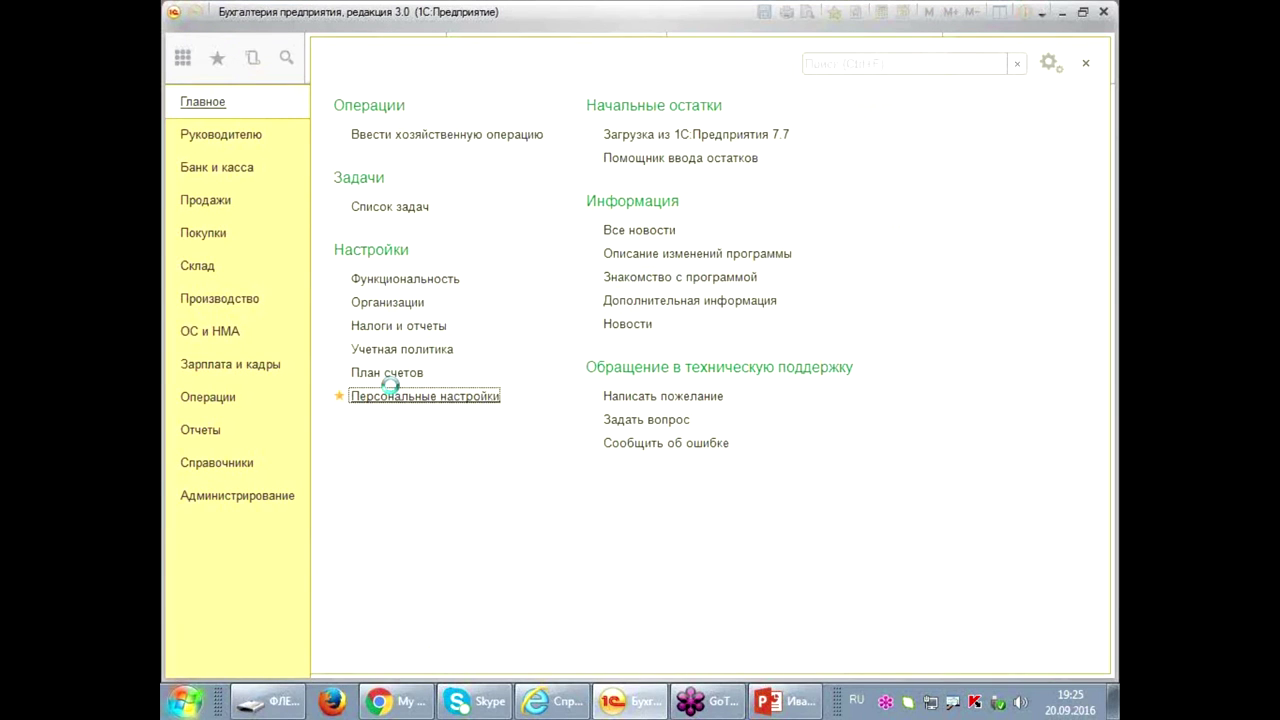
left_click(420, 397)
double_click(600, 330)
type("28.11.2016")
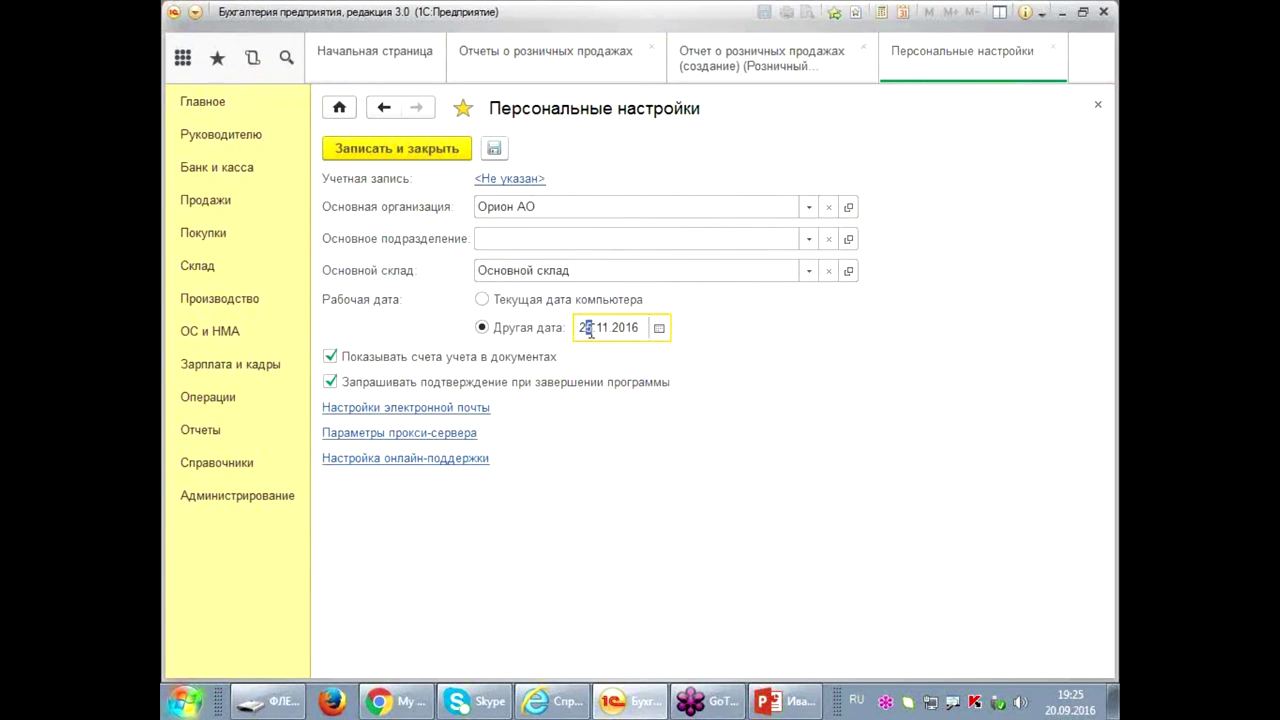
left_click(397, 149)
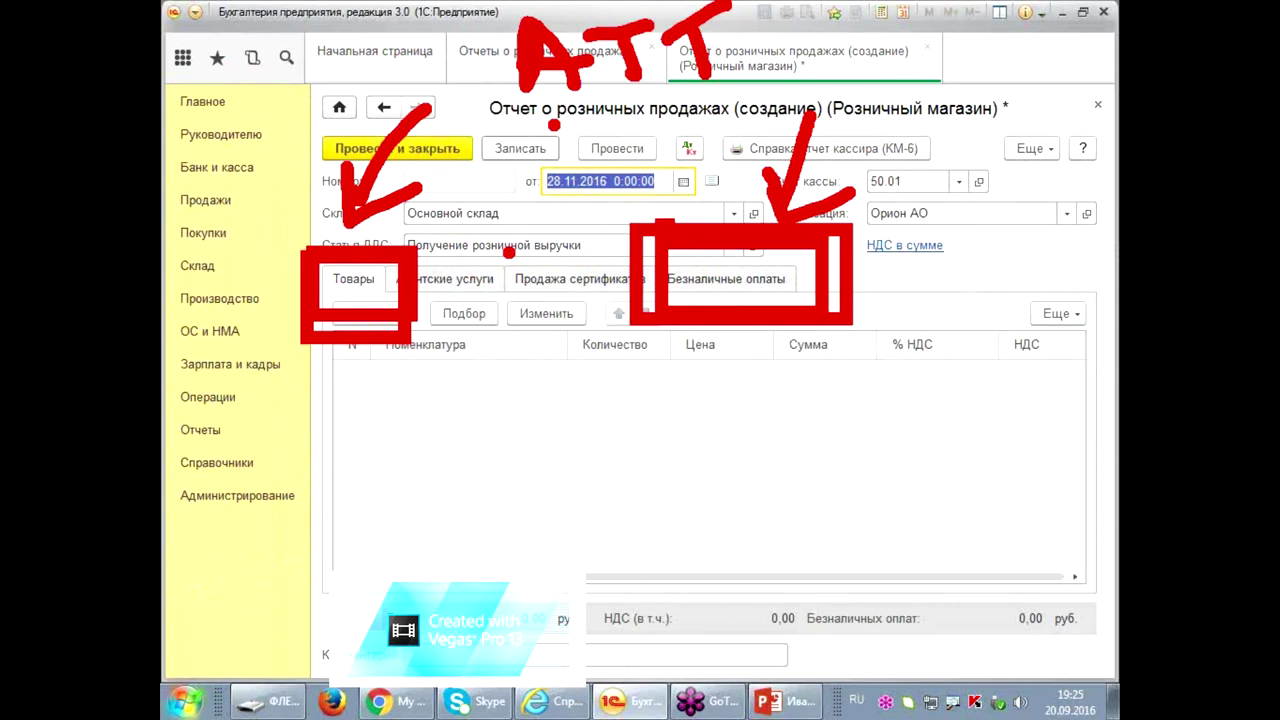
- Add a goods line to the report with the item "ТЕЛЕВИЗОР РЕКОРД" from the group "Товары 41"
key("Escape")
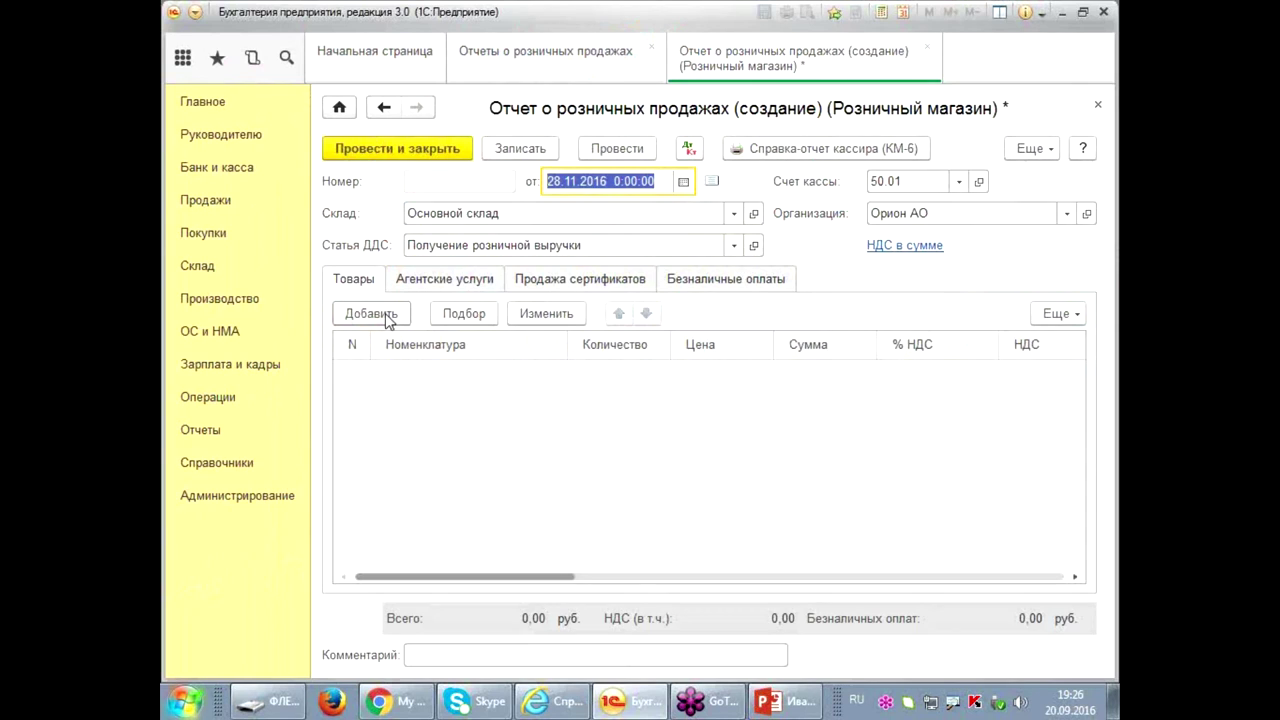
left_click(387, 316)
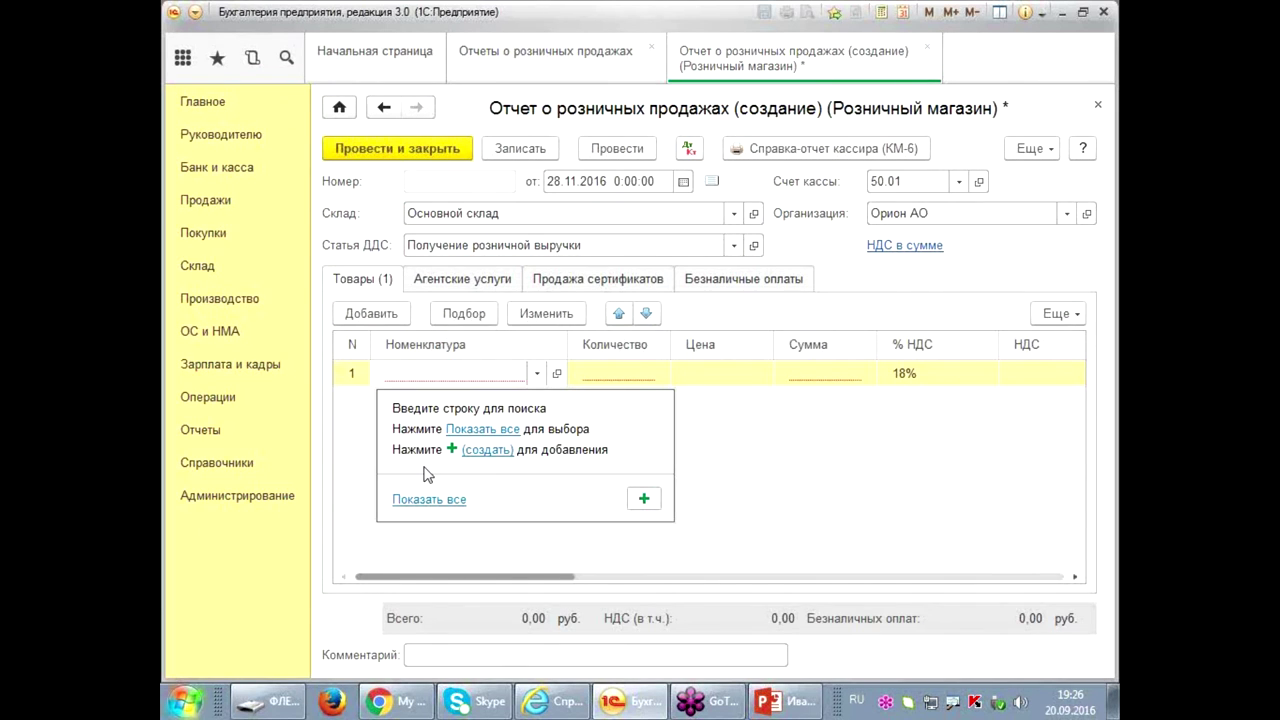
left_click(481, 430)
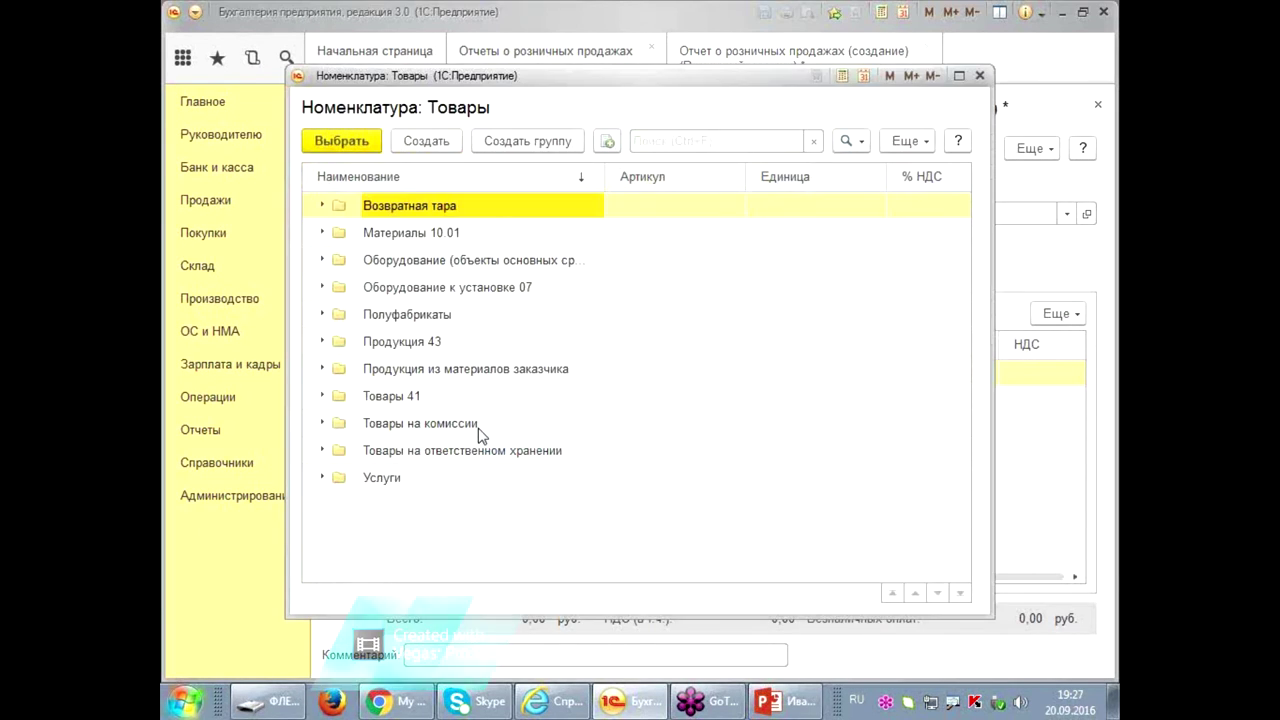
left_click(322, 399)
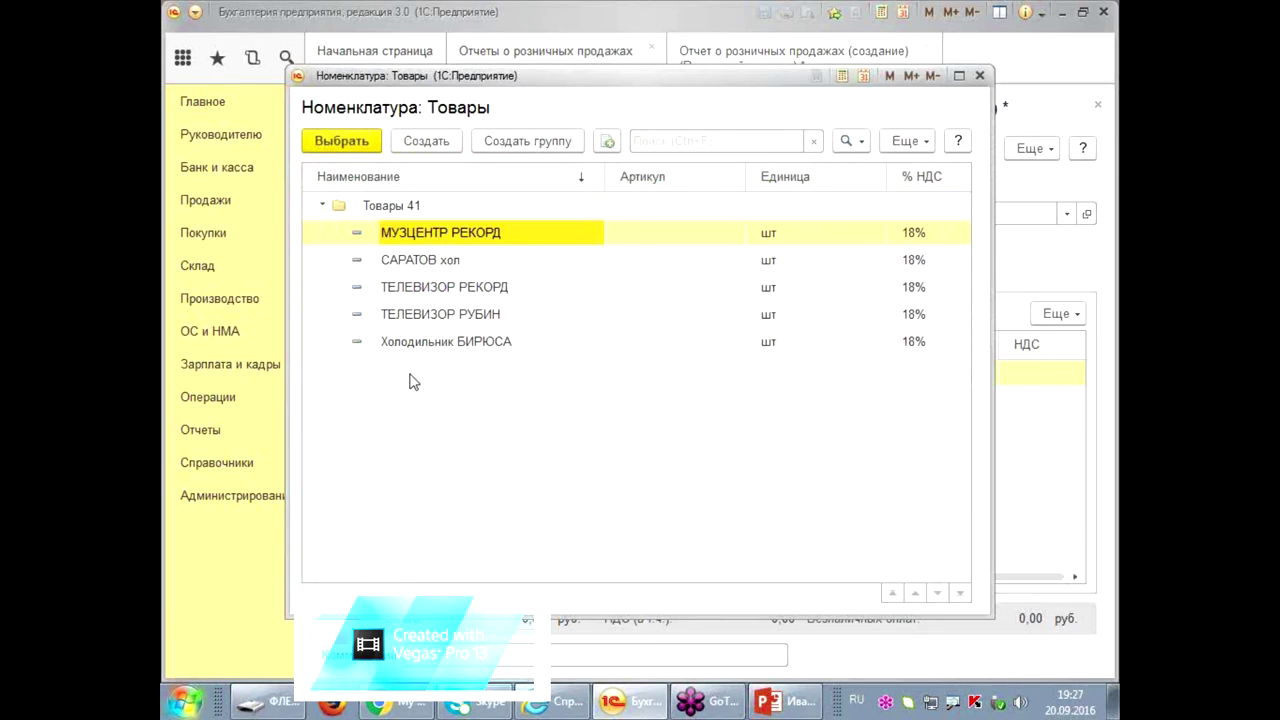
double_click(444, 287)
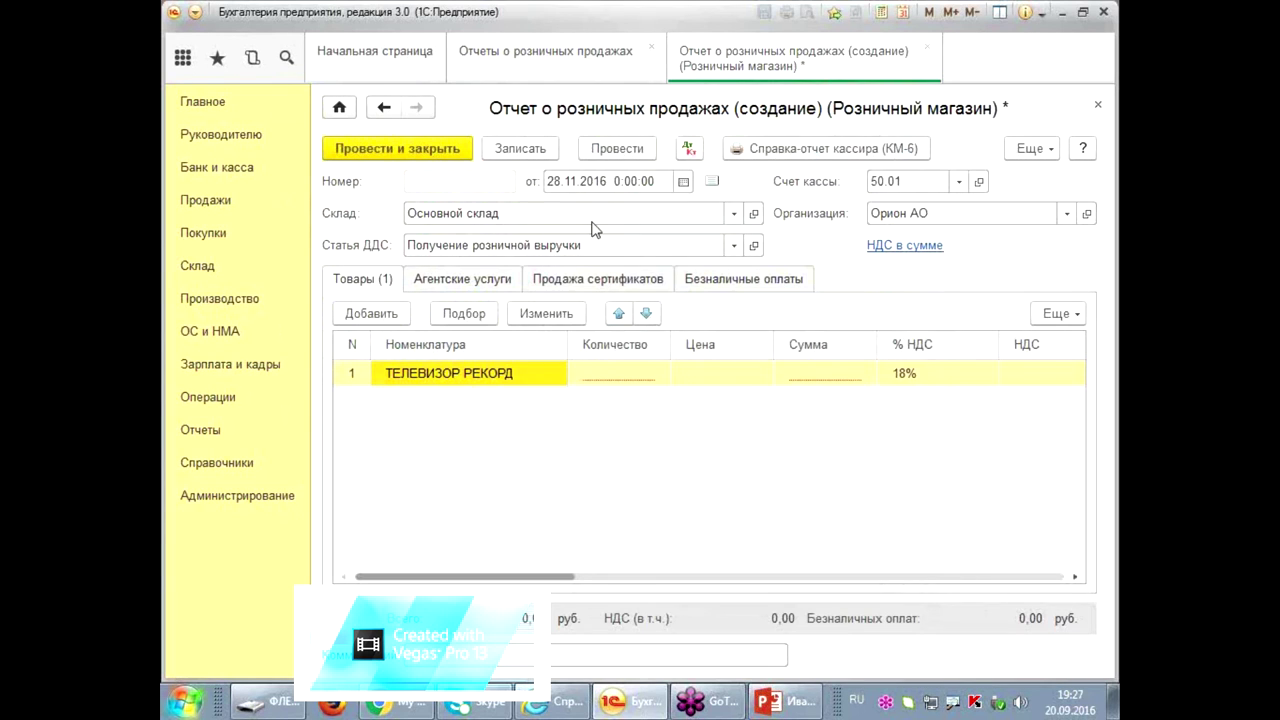
- Check the stock balances of the goods group "Товары 41" in the item selection, compare with all its items, and close the selection
left_click(463, 314)
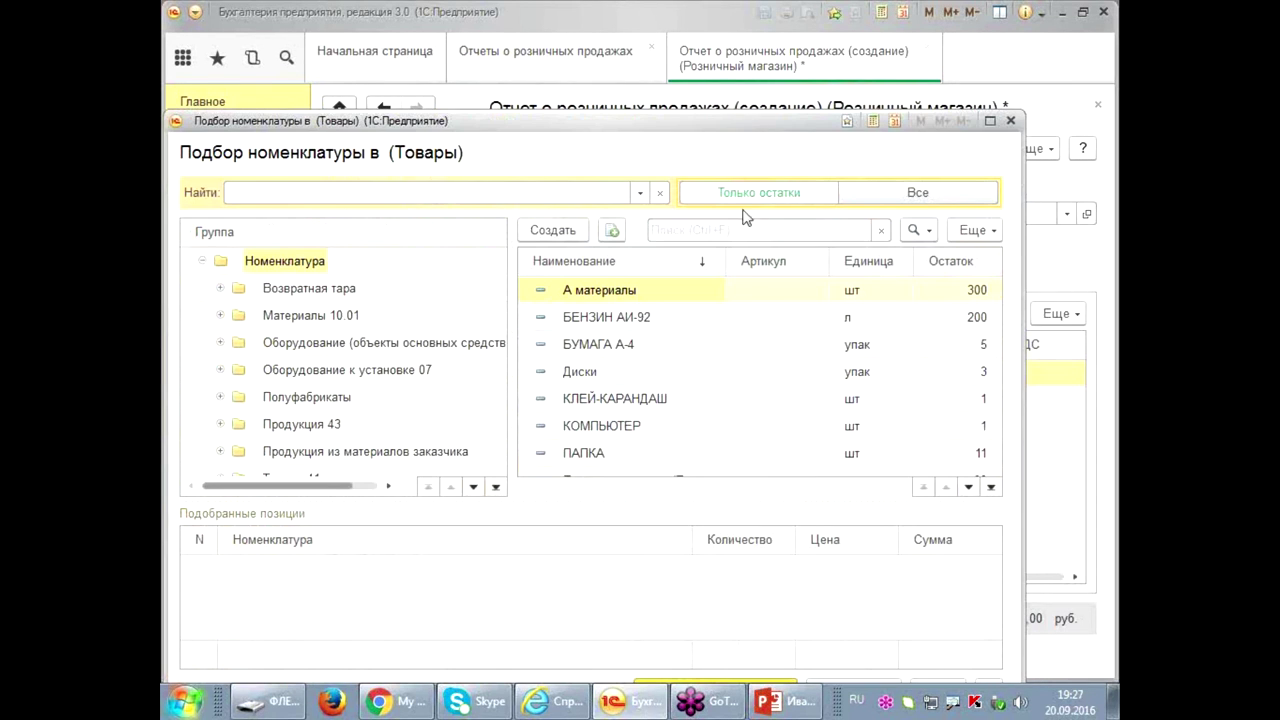
left_click(300, 399)
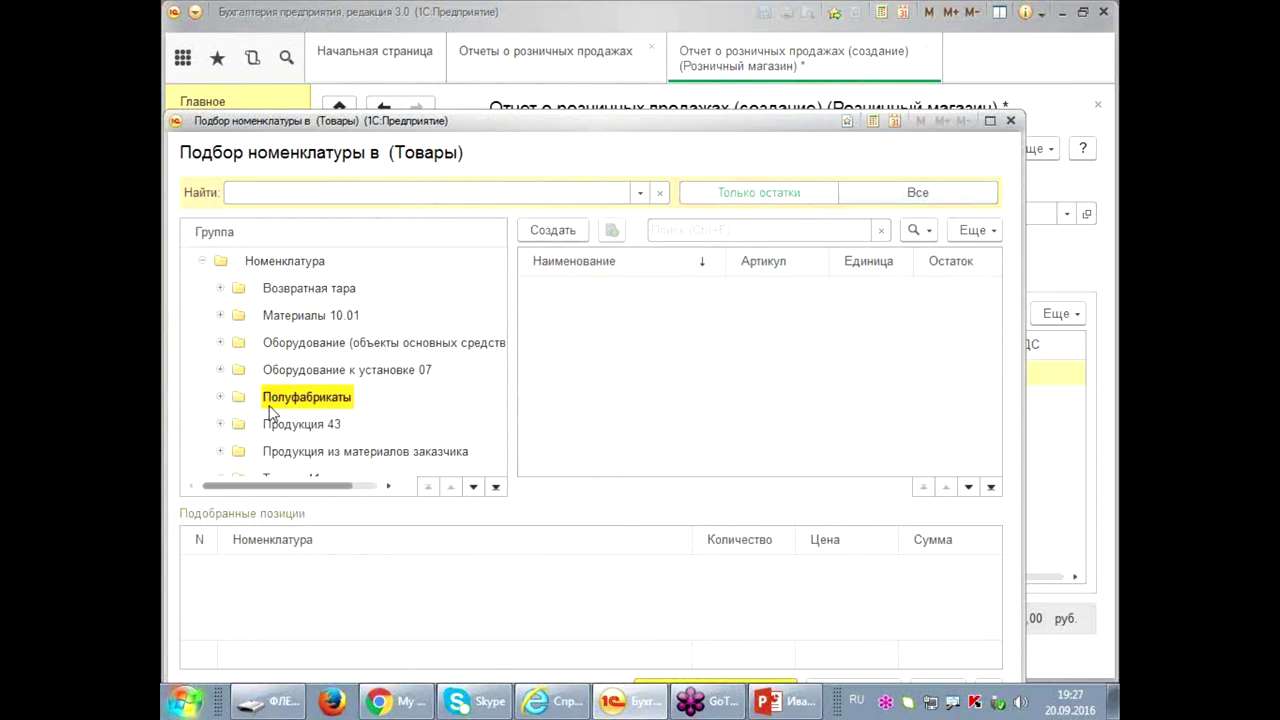
scroll(303, 392, "down", 2)
left_click(302, 372)
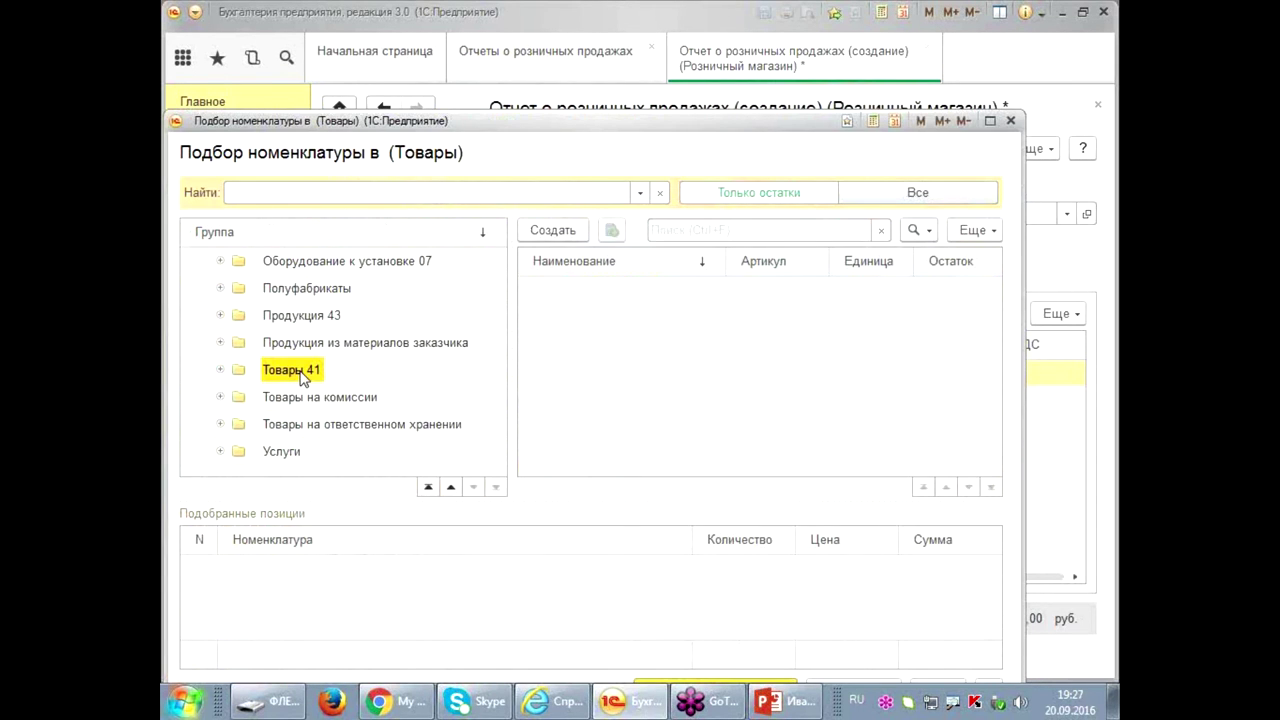
left_click(763, 198)
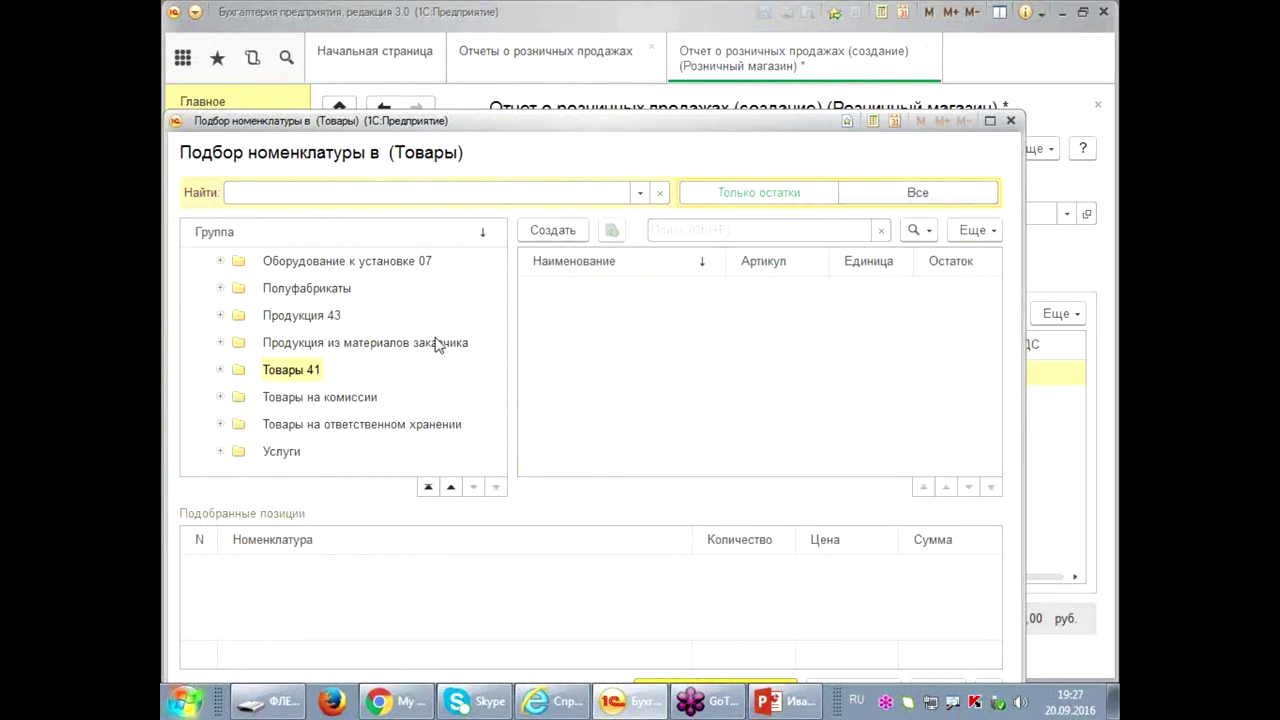
left_click(918, 194)
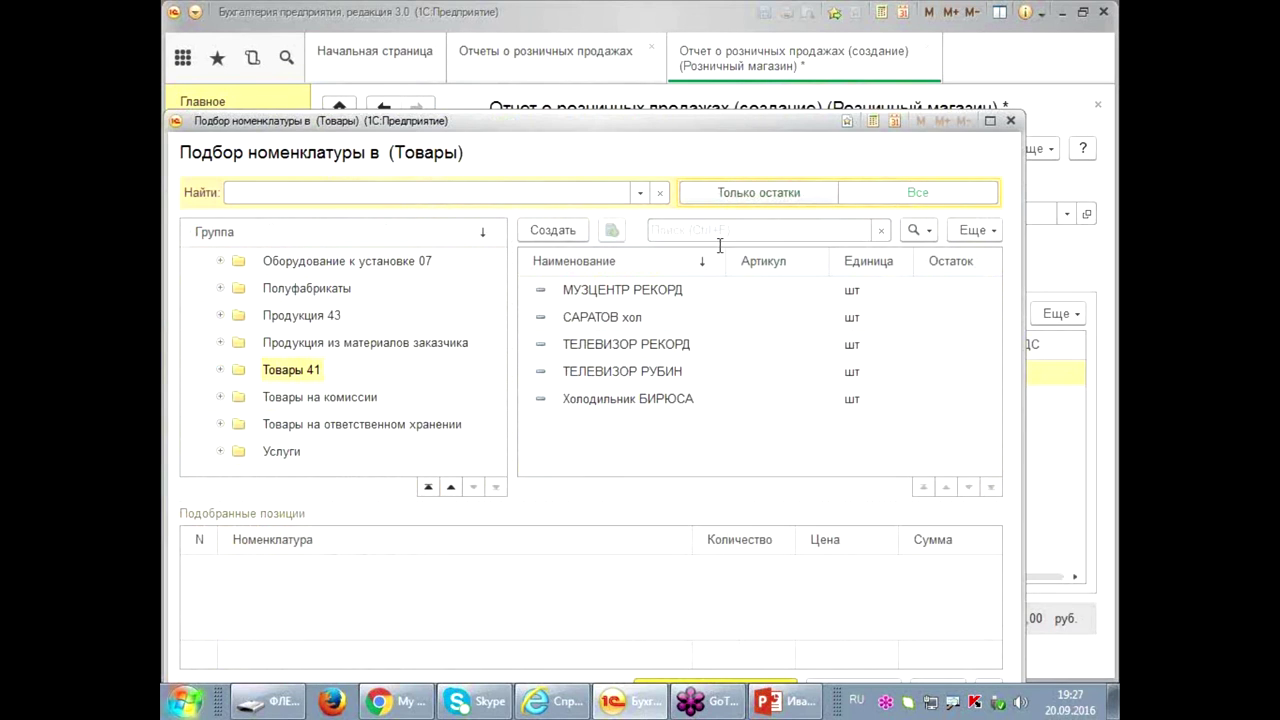
left_click(1010, 120)
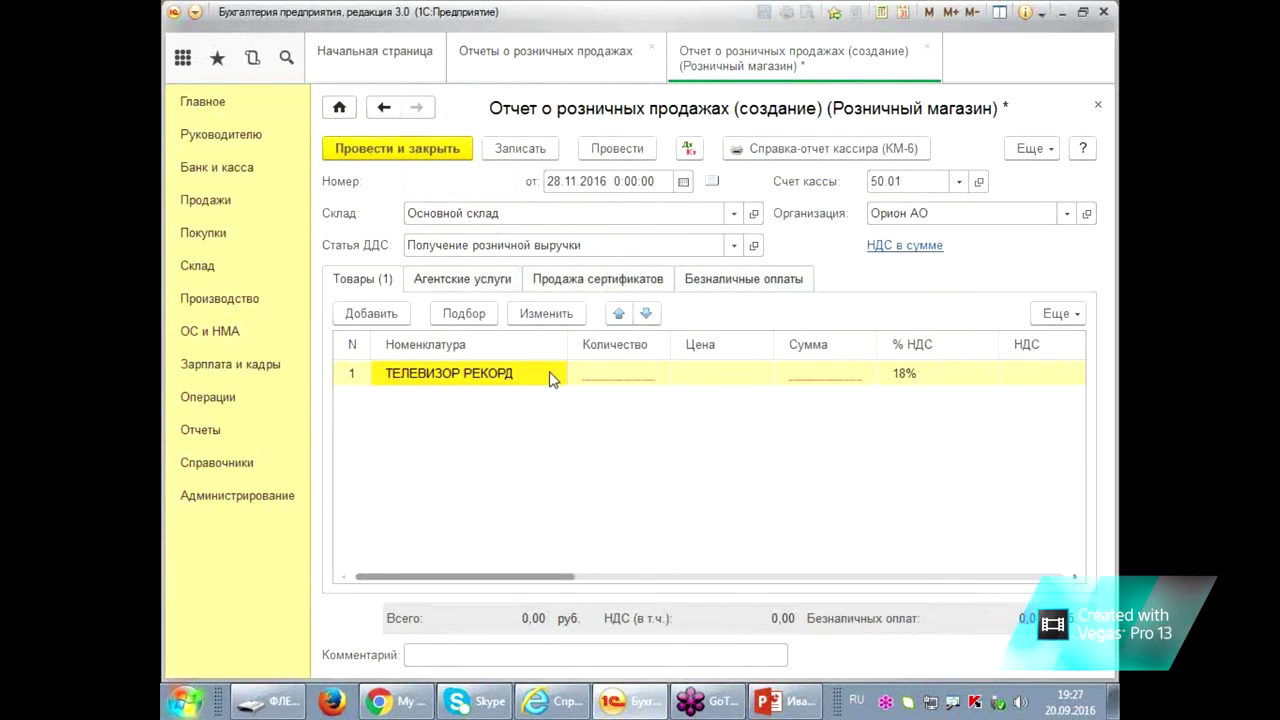
- Look through the whole nomenclature for items that are in stock and close the selection without picking anything
left_click(462, 314)
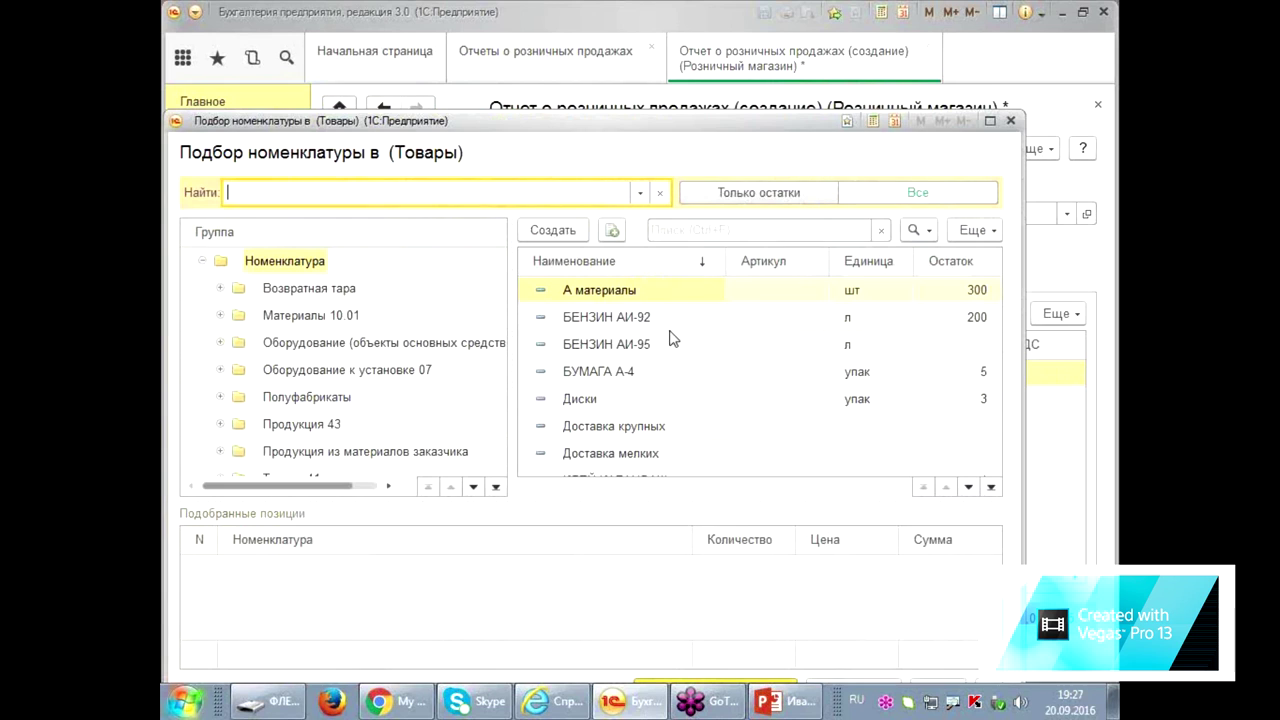
left_click(740, 192)
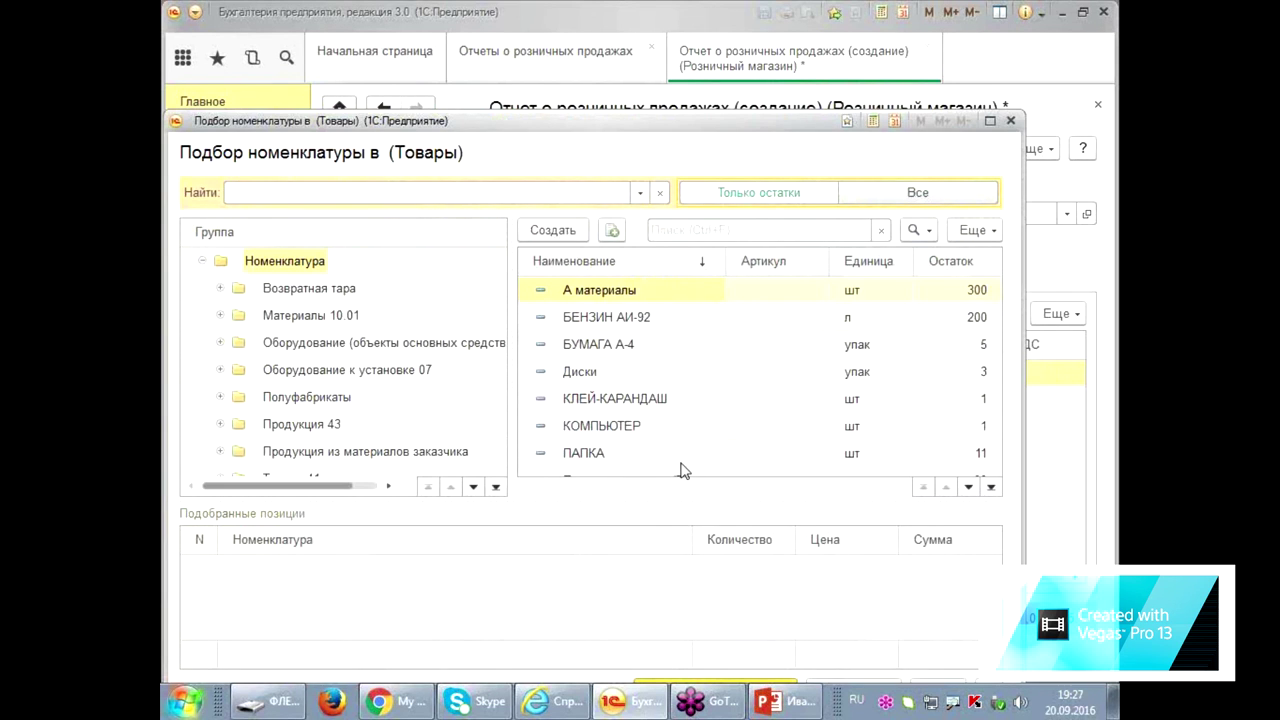
left_click(643, 348)
left_click(1010, 121)
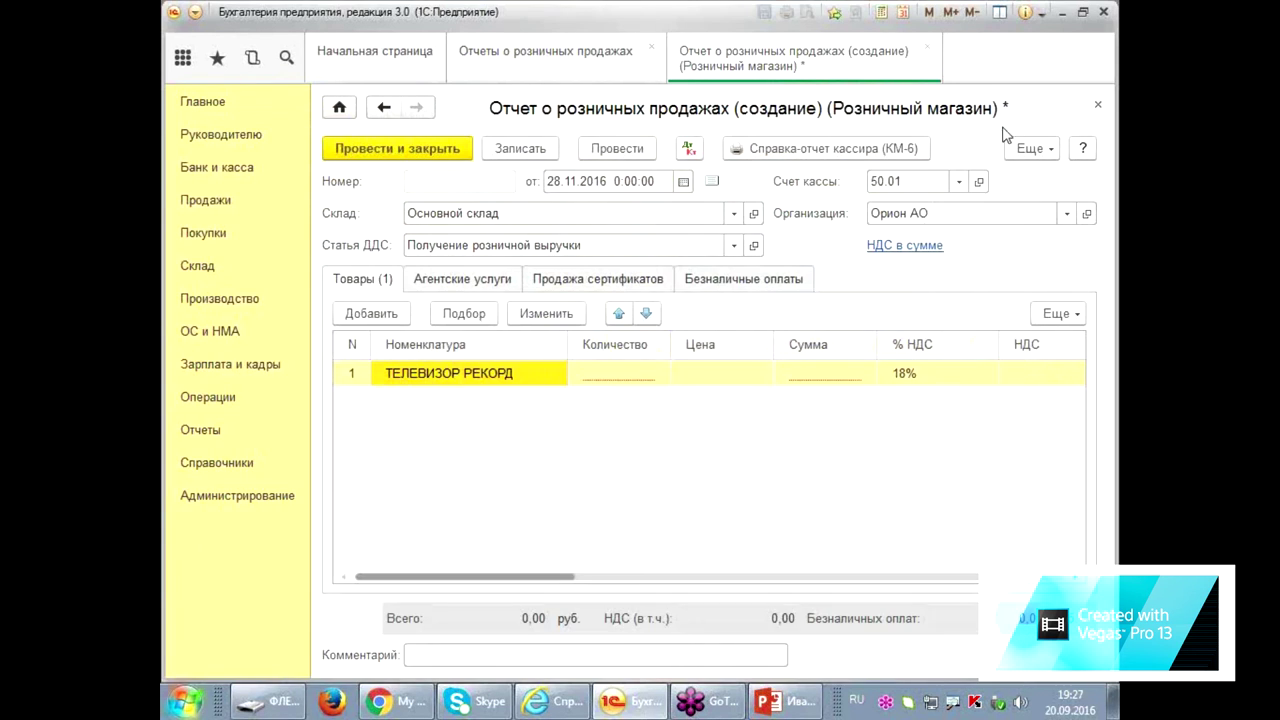
- Replace the item in the goods line with "БУМАГА А-4" and set its quantity to 1
double_click(503, 384)
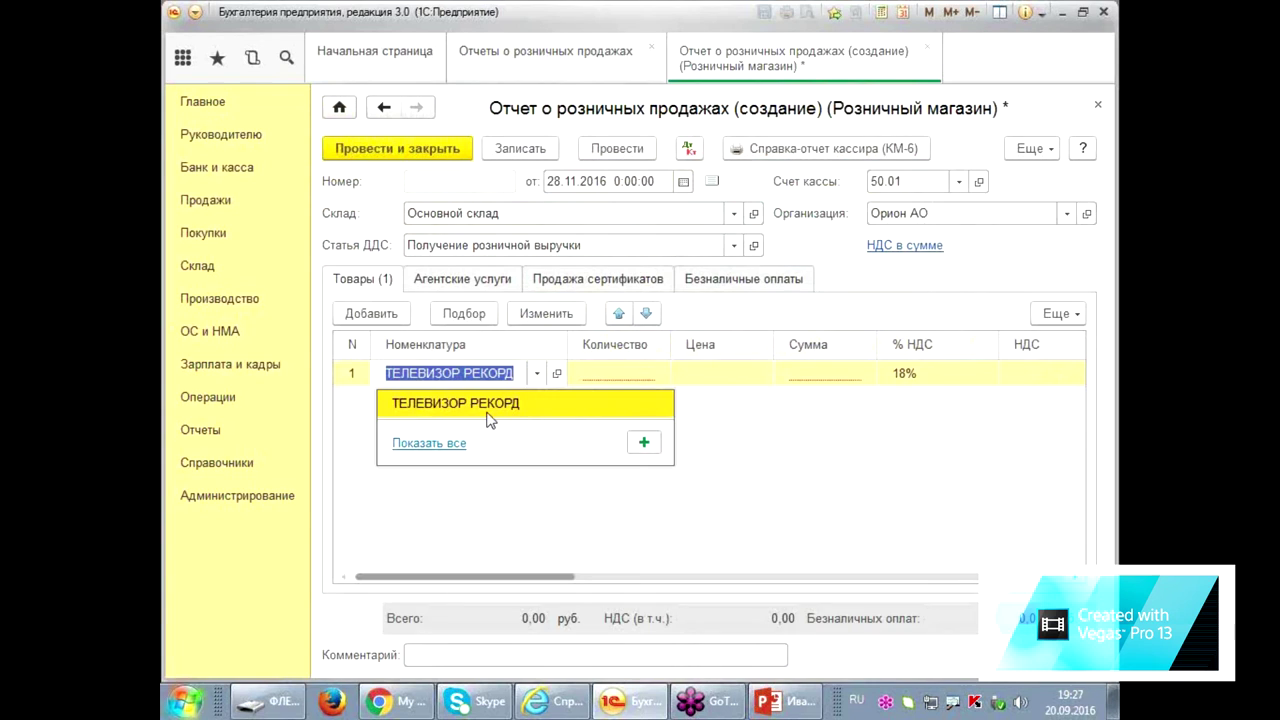
type("бу")
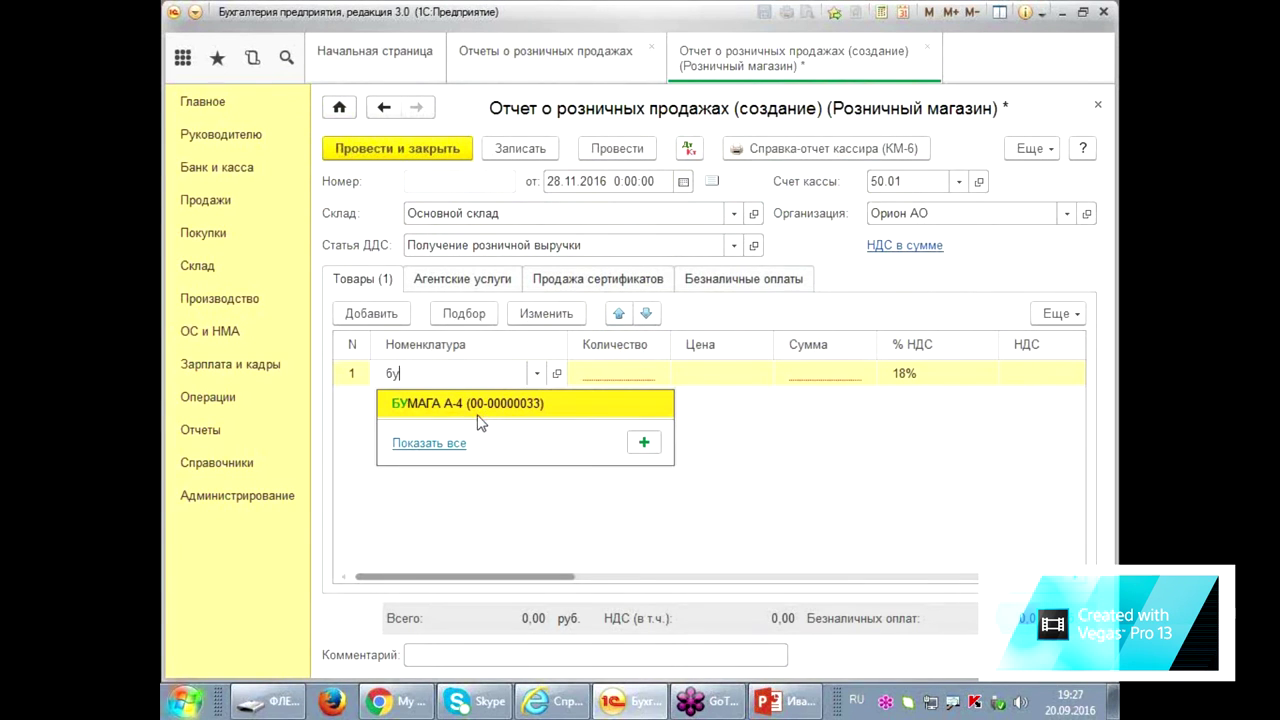
left_click(478, 410)
left_click(597, 380)
type("1")
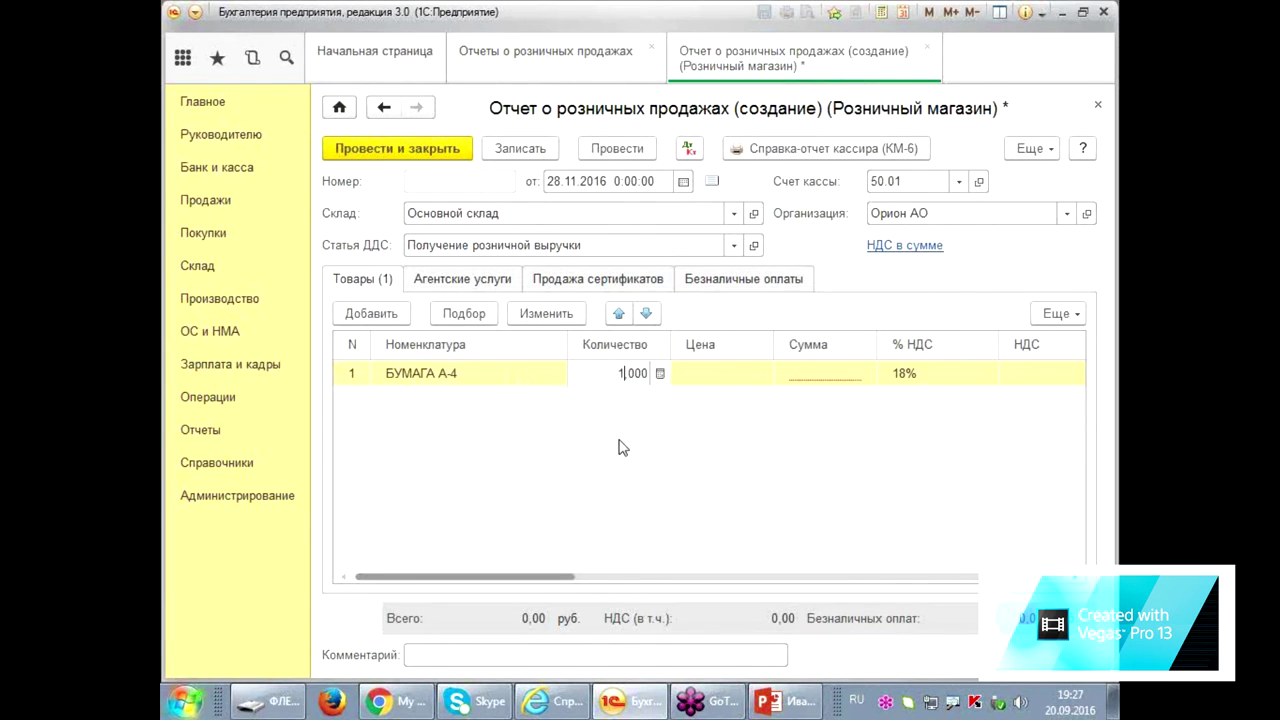
key("Return")
- Set the price of the "БУМАГА А-4" line to 27 000 and review the line's accounting accounts
left_click(719, 382)
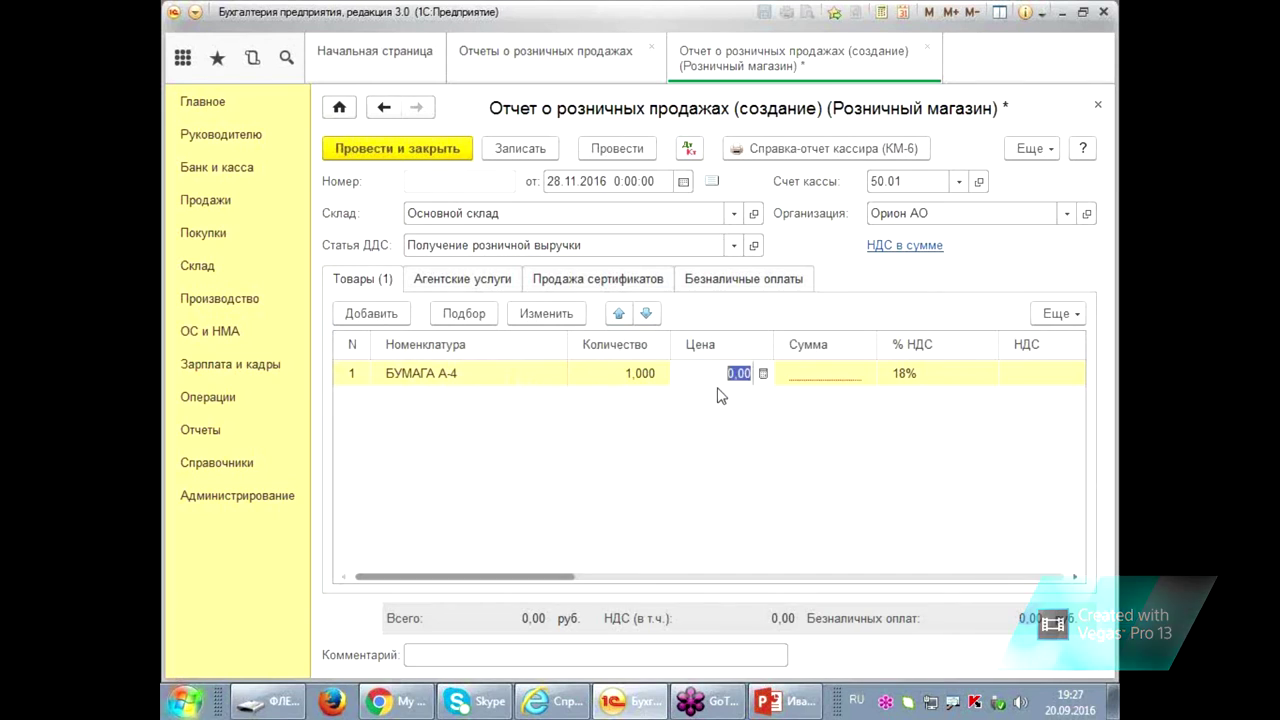
left_click(680, 477)
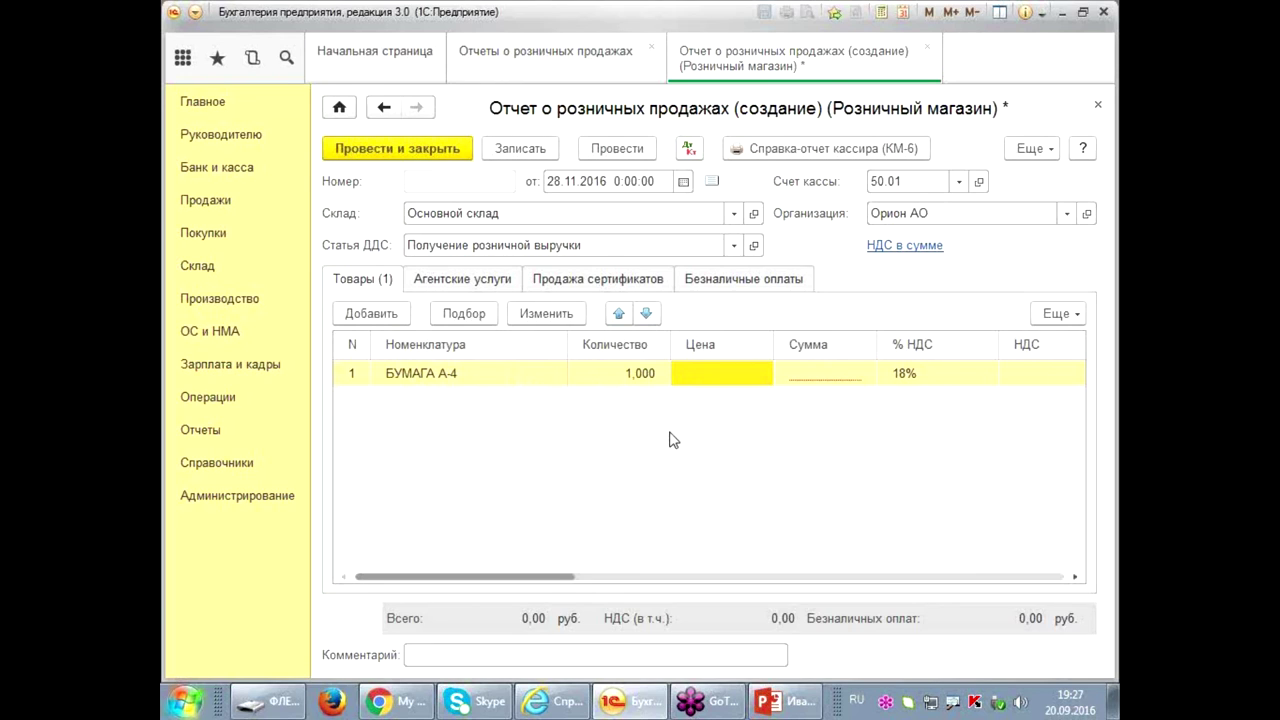
left_click(703, 373)
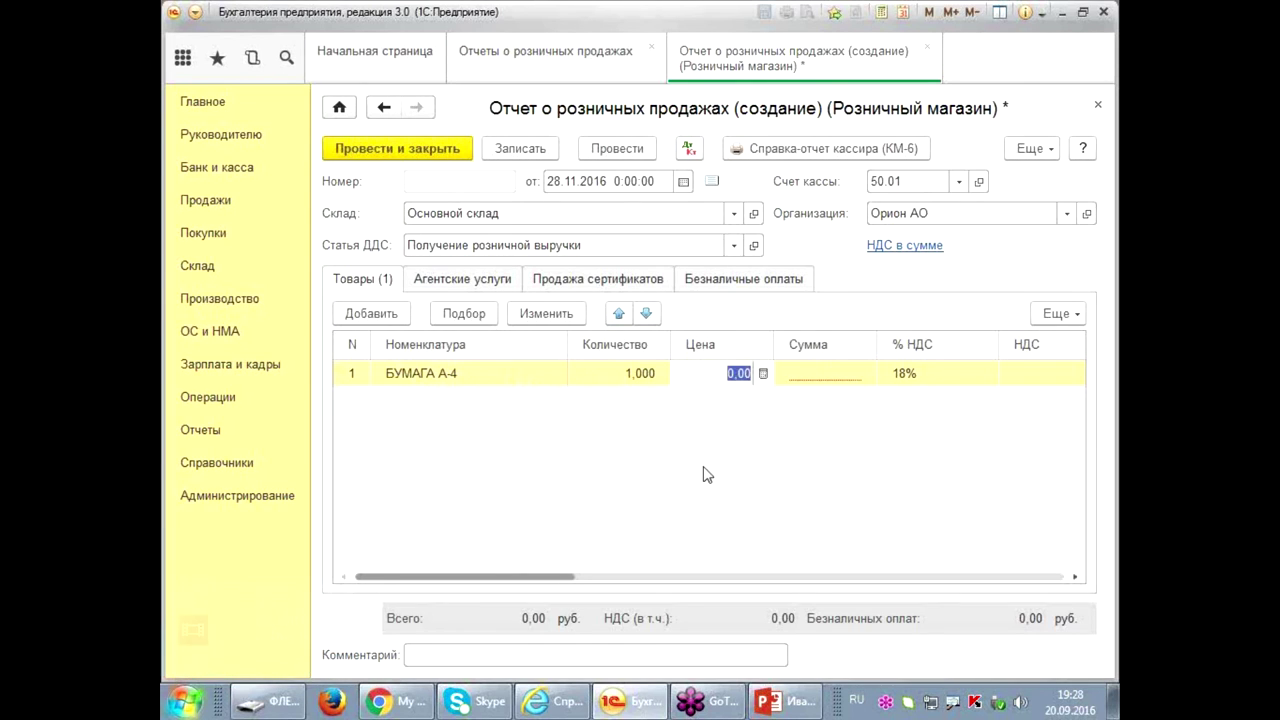
type("27000")
key("Return")
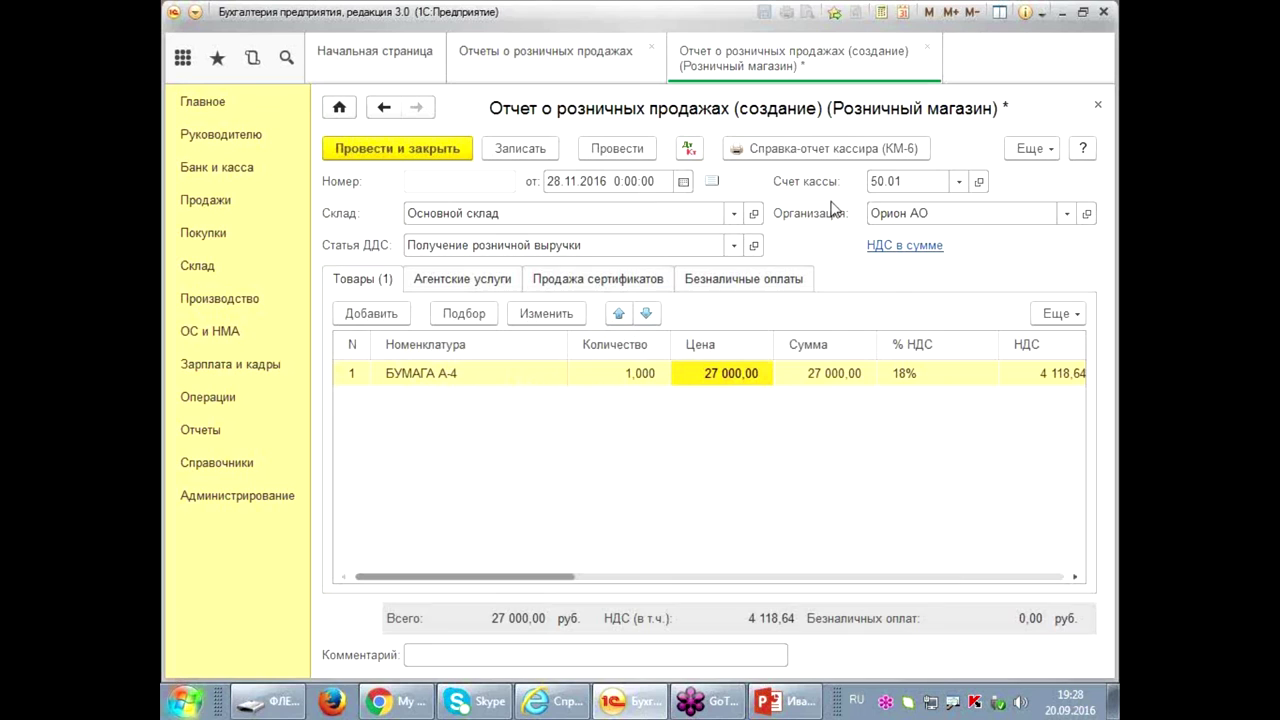
left_click_drag(539, 580, 800, 597)
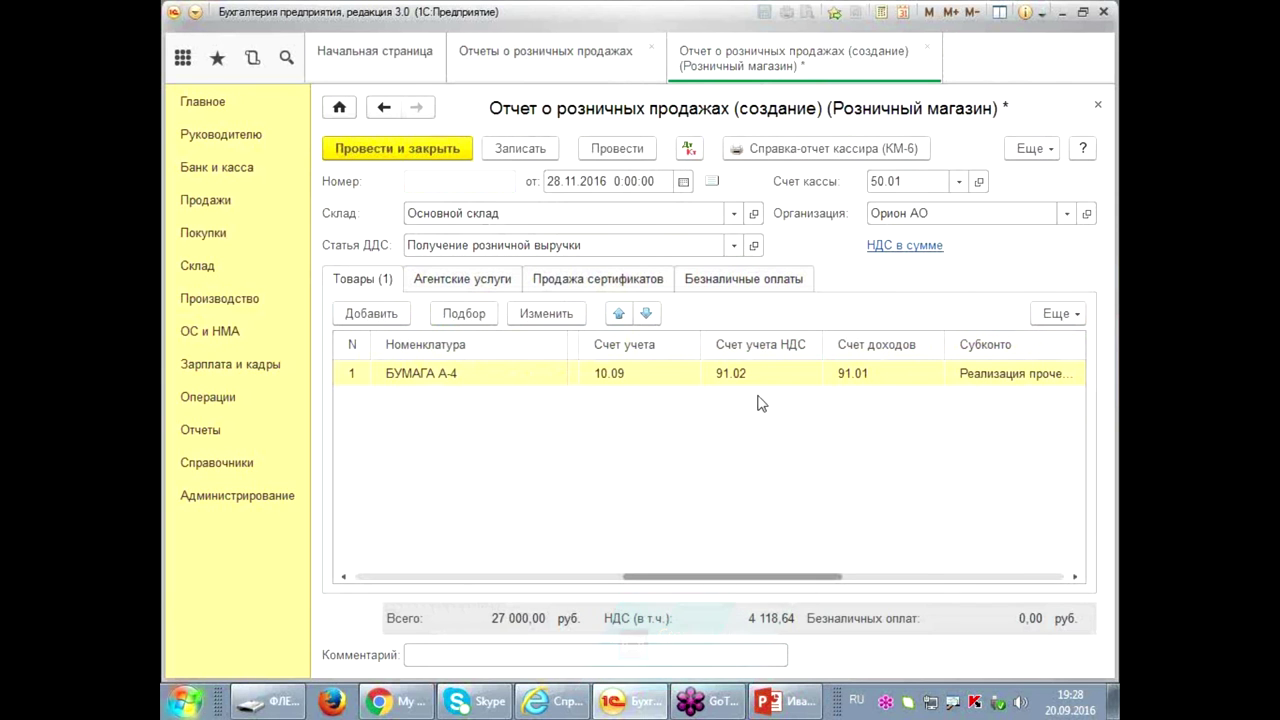
- Add a non-cash payment of 20 000 with the payment type "Сертификат на БЫТОВУЮ ТЕХНИКУ номинал 20000,00"
left_click(733, 285)
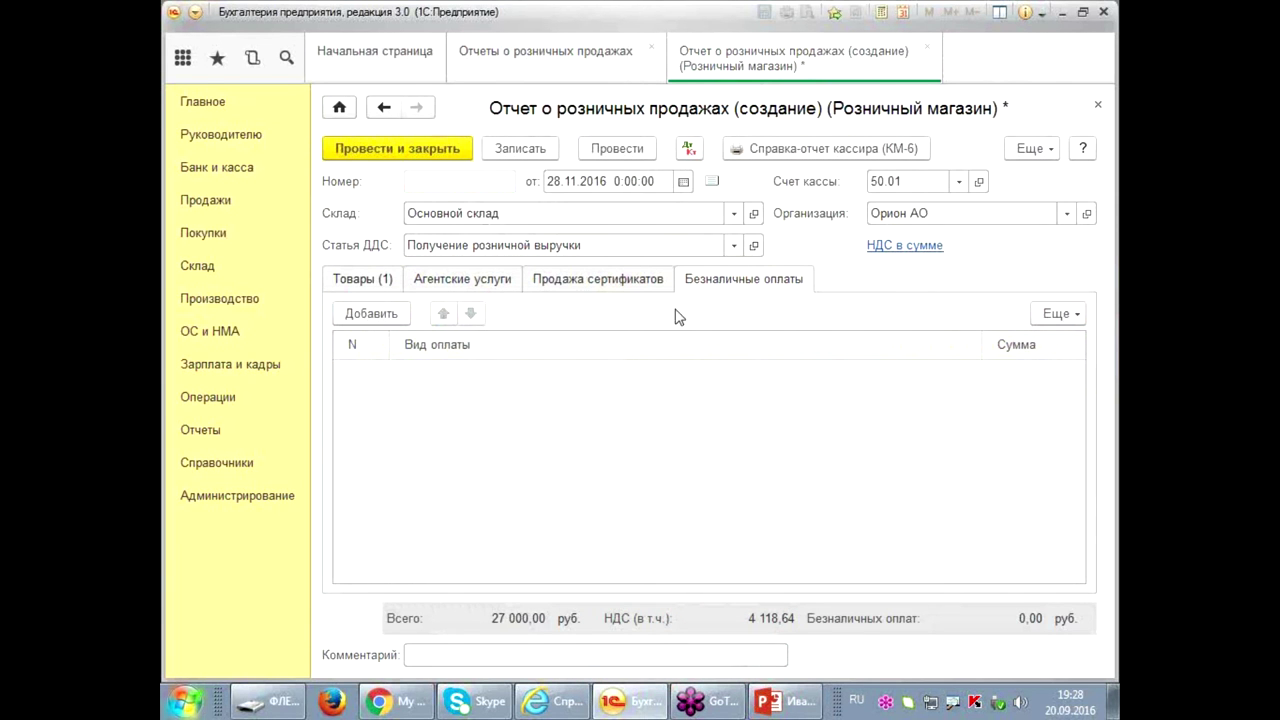
left_click(371, 314)
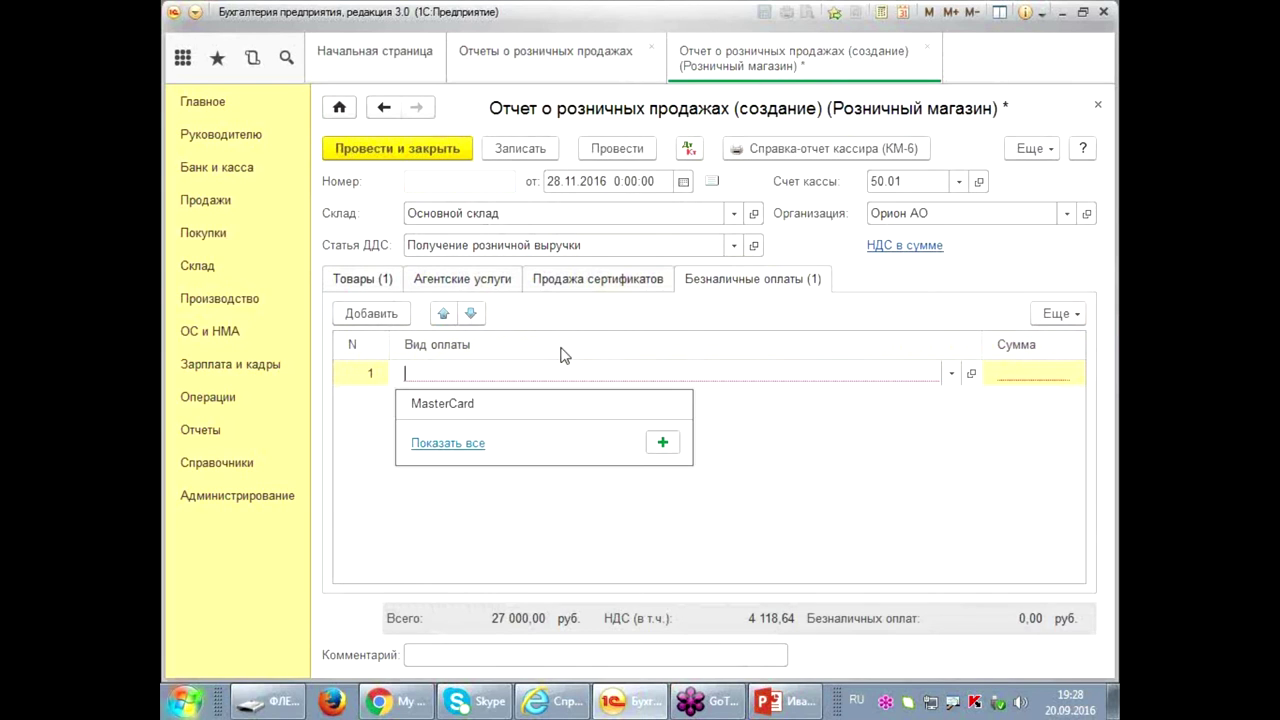
left_click(466, 446)
left_click_drag(913, 157, 725, 363)
left_click_drag(535, 489, 752, 495)
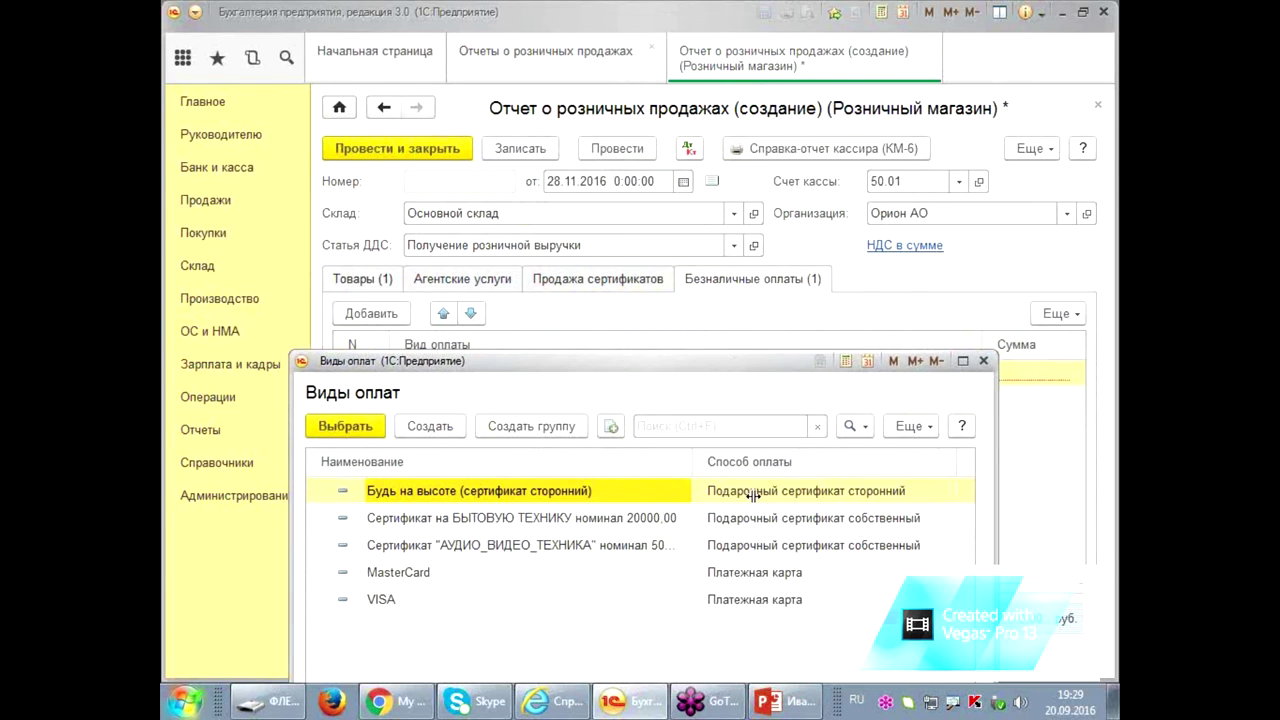
double_click(618, 529)
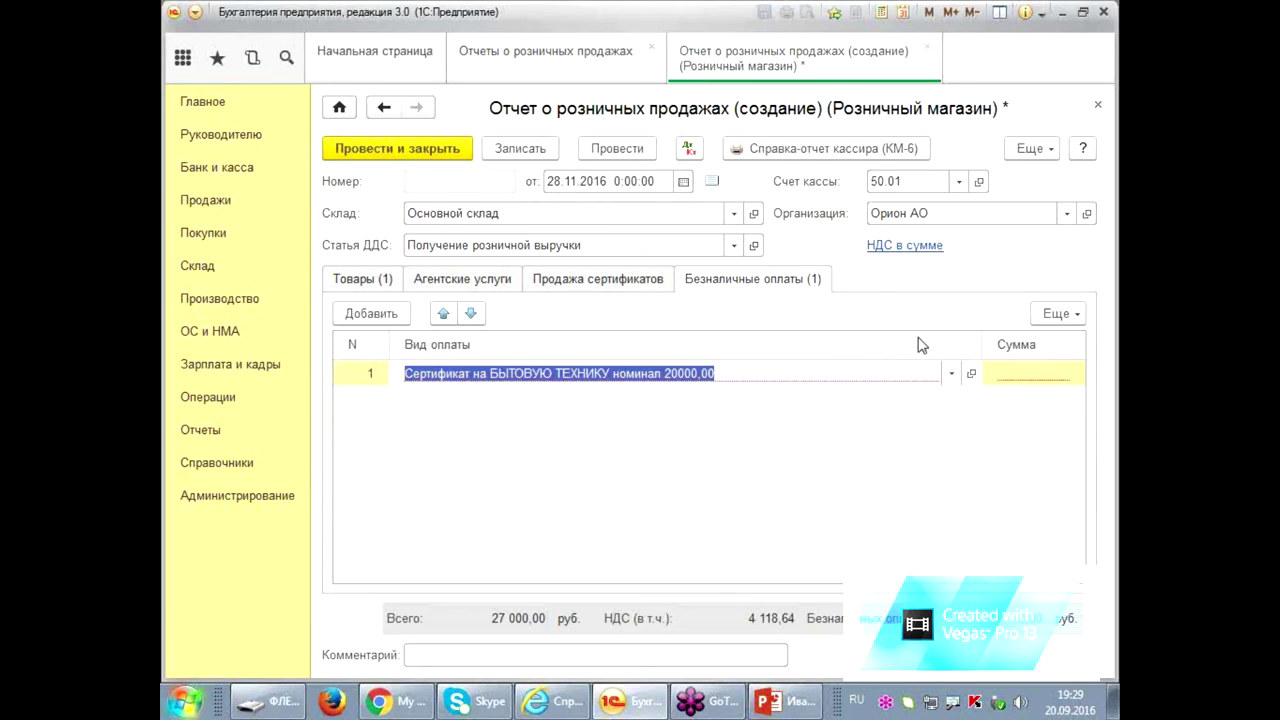
left_click(990, 378)
type("20 000,00")
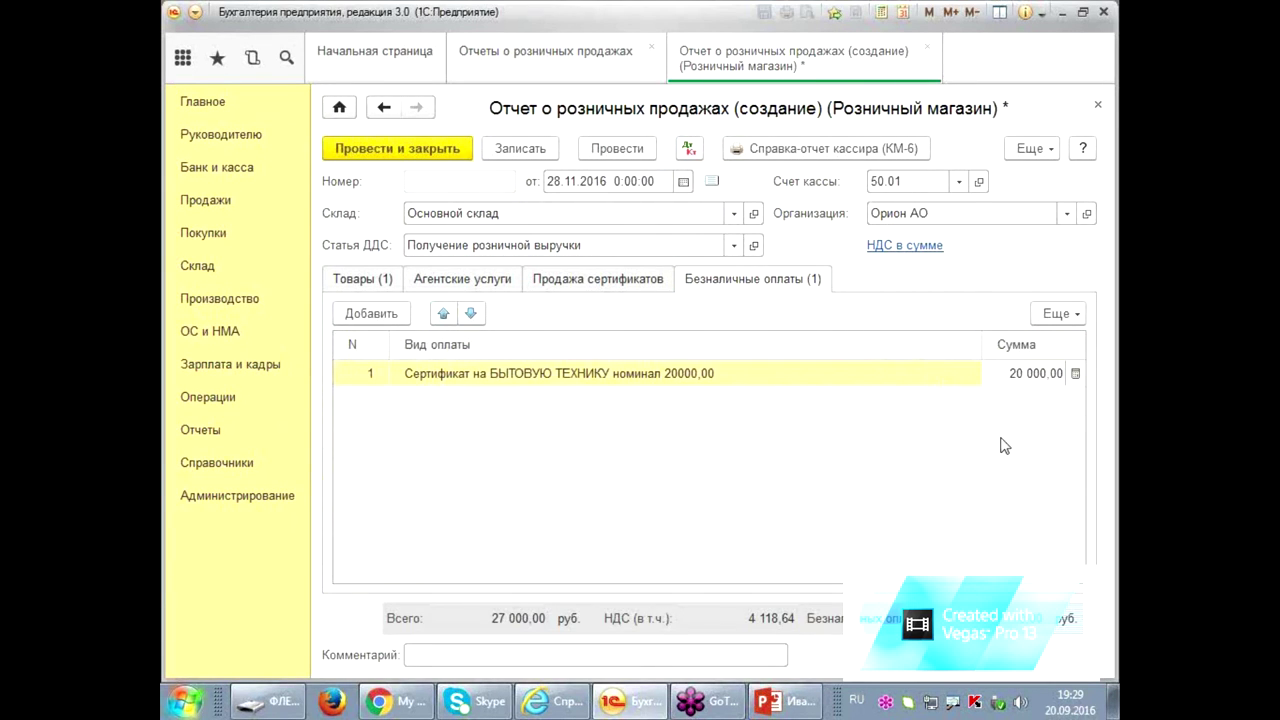
key("Return")
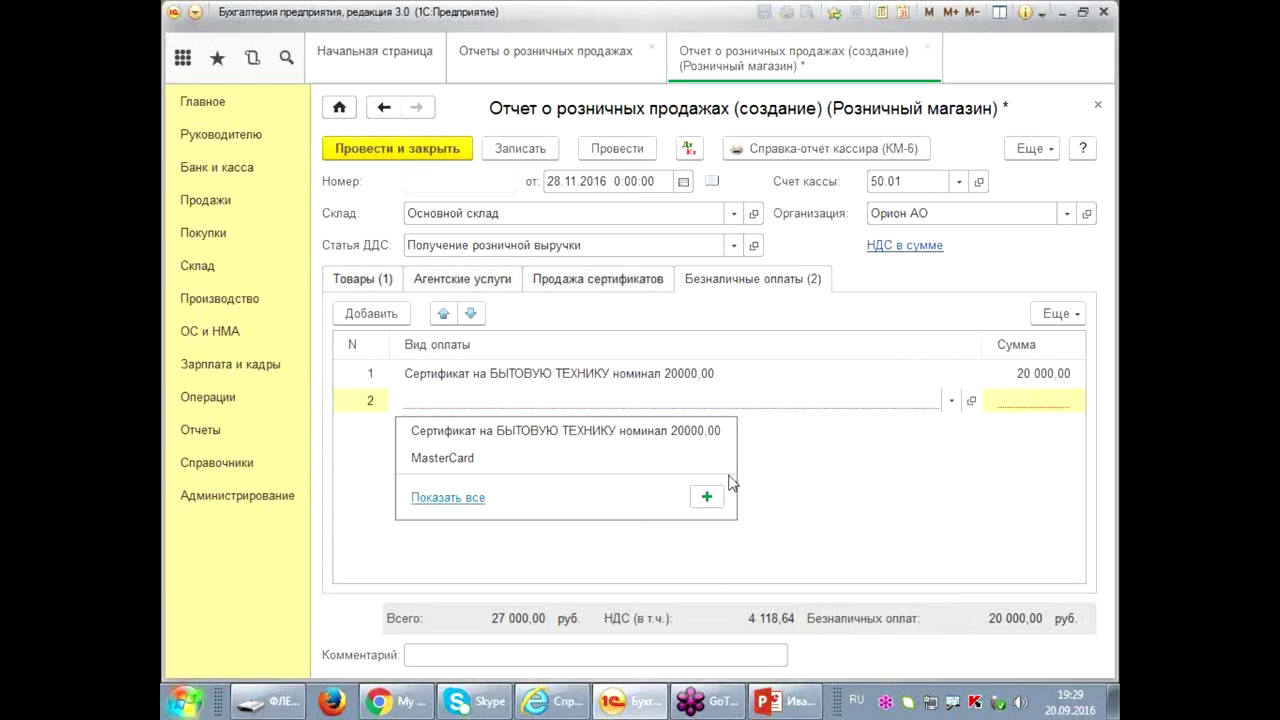
- Enter a second non-cash payment by MasterCard for 7 000 and discard the extra empty payment line
left_click(447, 459)
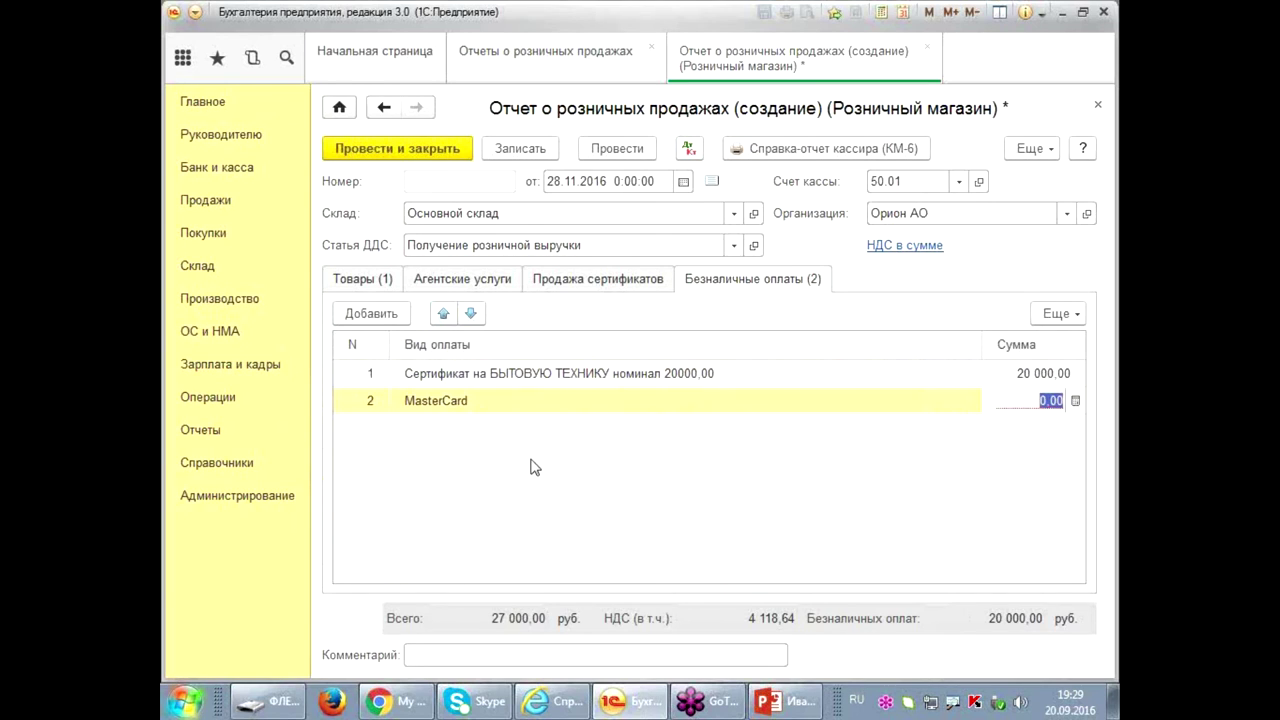
type("7 000")
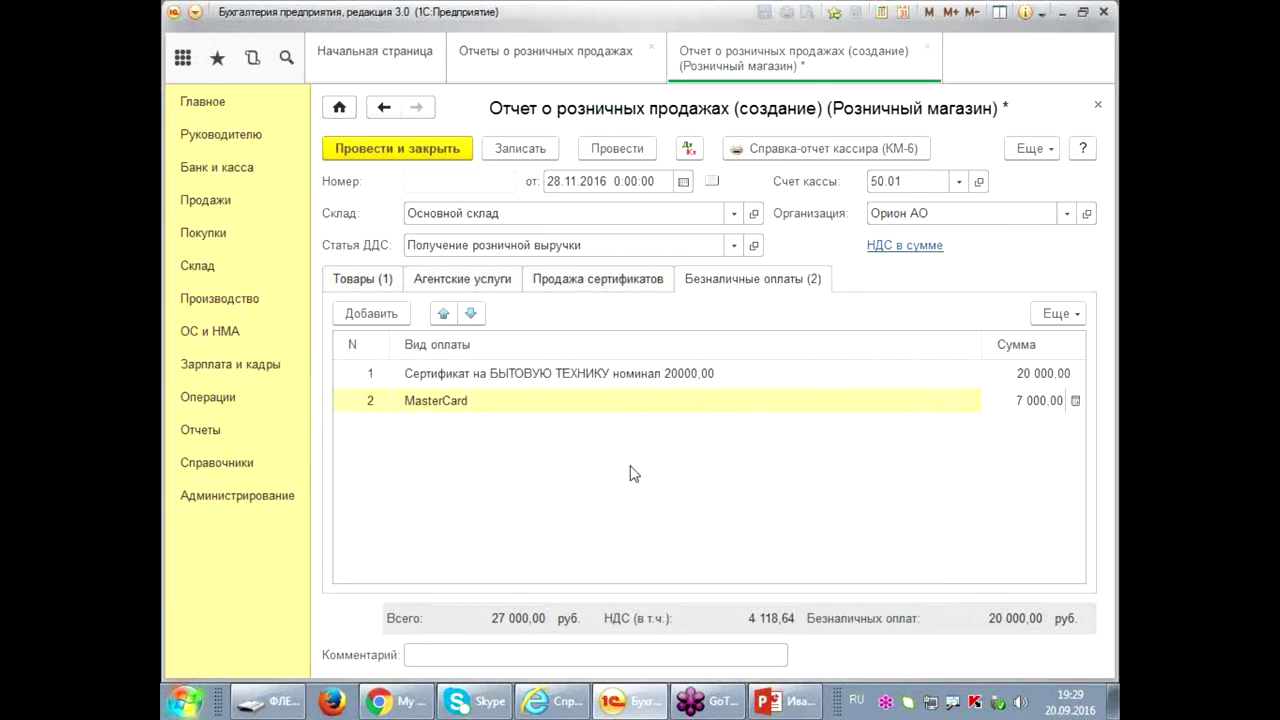
key("Return")
key("Escape")
key("Escape")
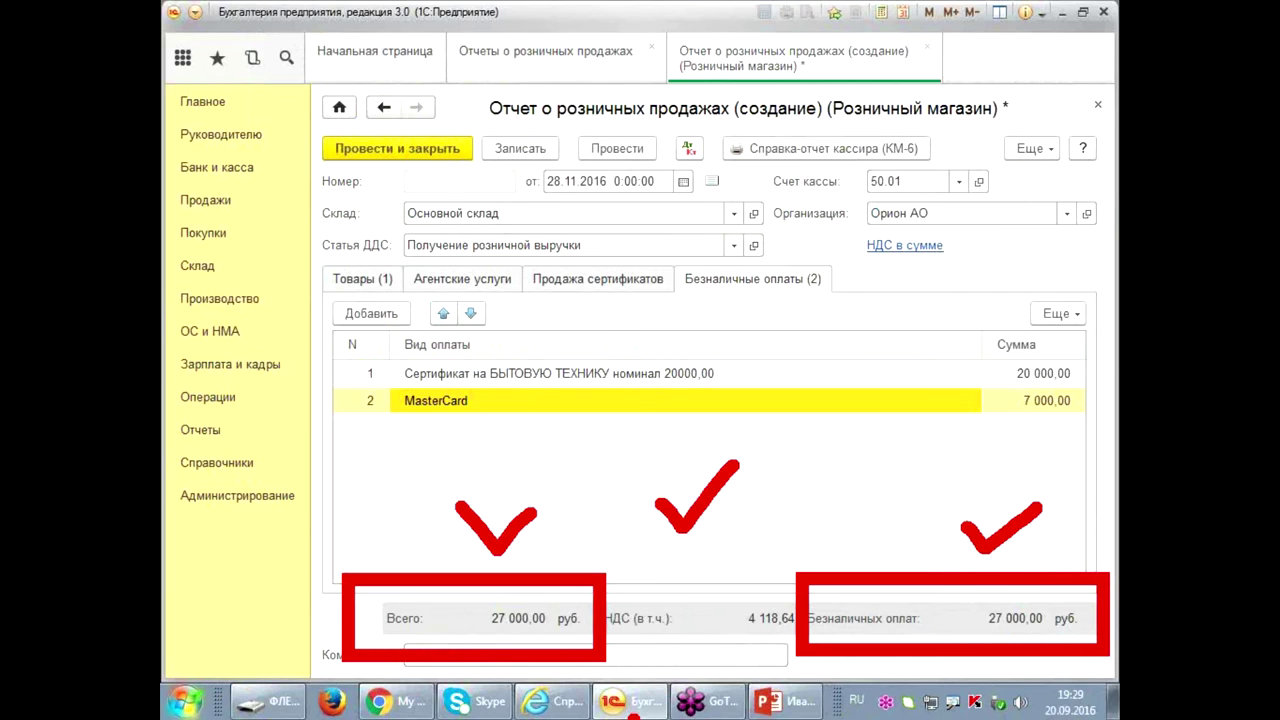
key("Escape")
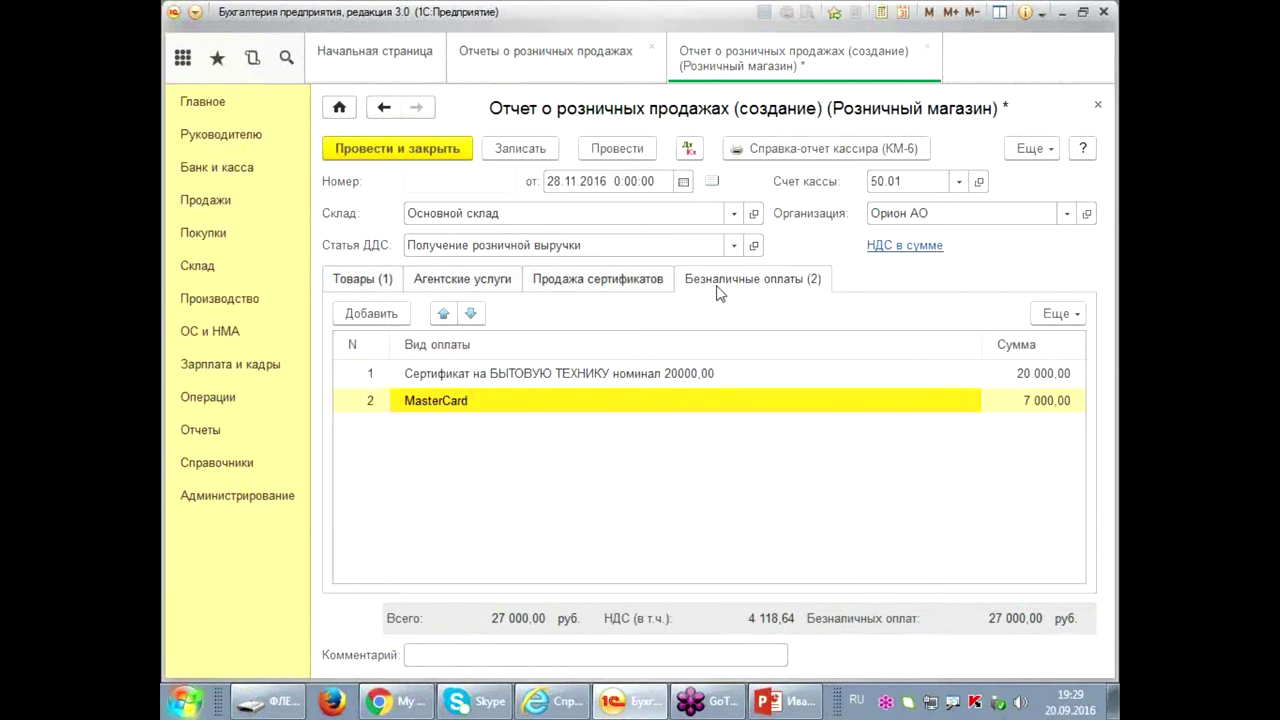
- Post the retail sales report and open its accounting entries
left_click(619, 153)
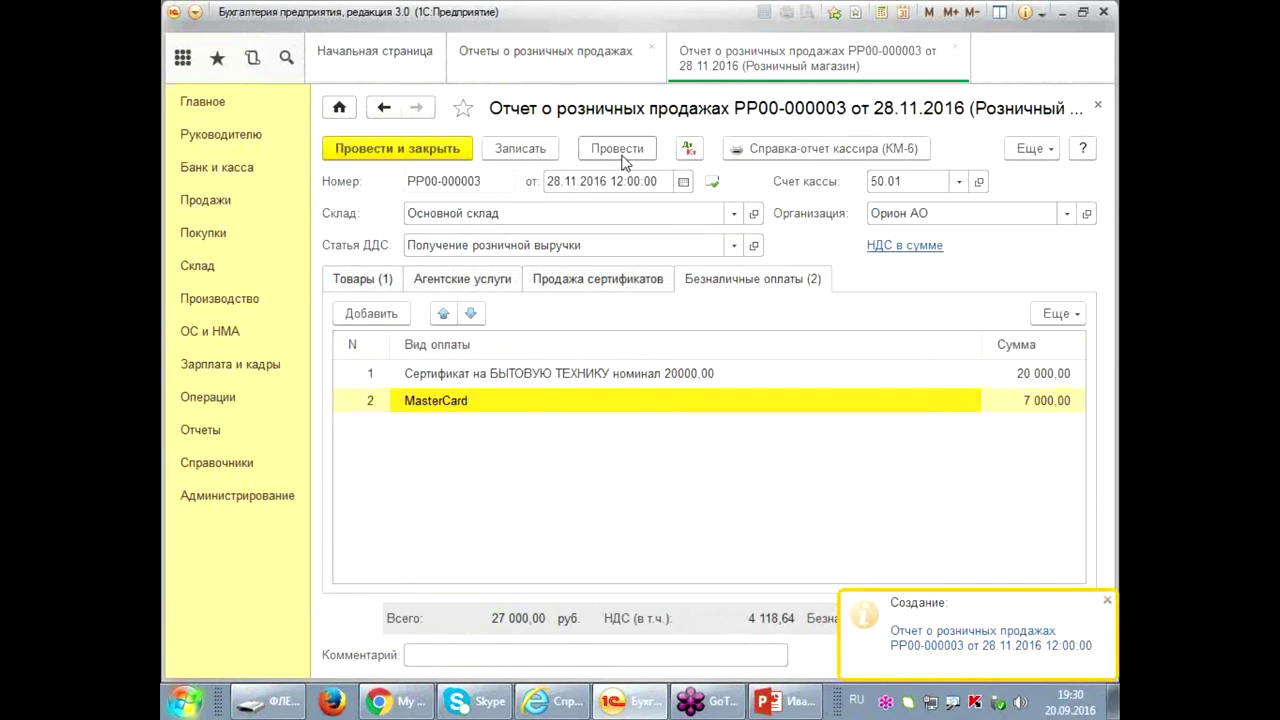
left_click(688, 150)
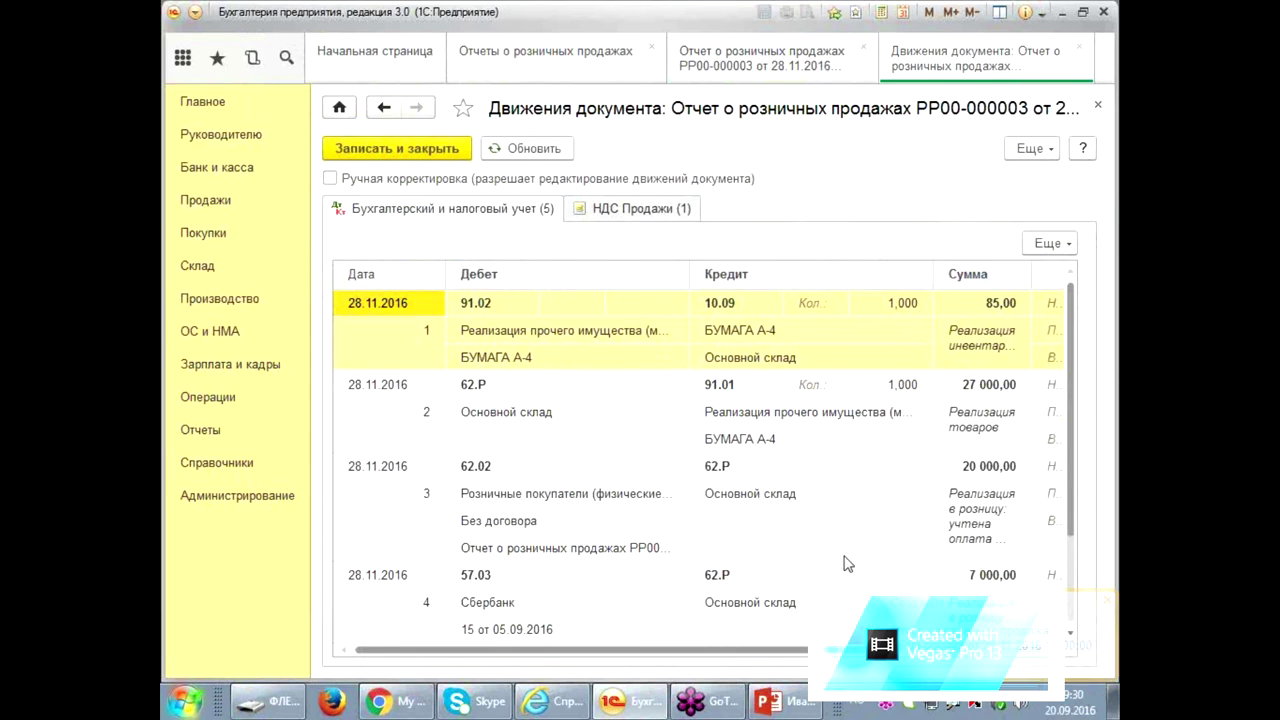
- Annotate the first entry on screen by handwriting "(41)" beside its credit account and "(90.02)" beside its debit account
left_click_drag(762, 188, 752, 276)
mouse_move(786, 200)
left_mouse_down()
mouse_move(776, 242)
mouse_move(808, 236)
left_mouse_up()
left_click_drag(797, 208, 800, 280)
left_click_drag(824, 194, 834, 284)
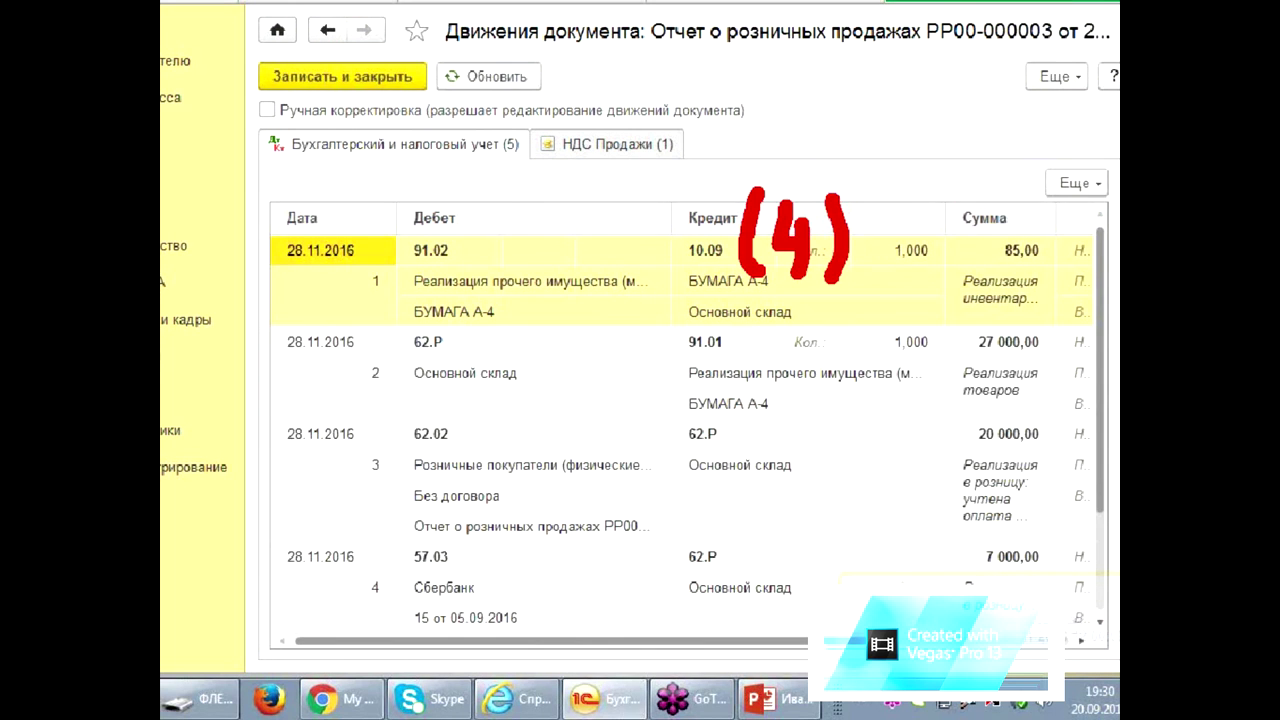
left_click_drag(868, 162, 880, 284)
left_click_drag(822, 202, 828, 256)
left_click_drag(810, 276, 848, 282)
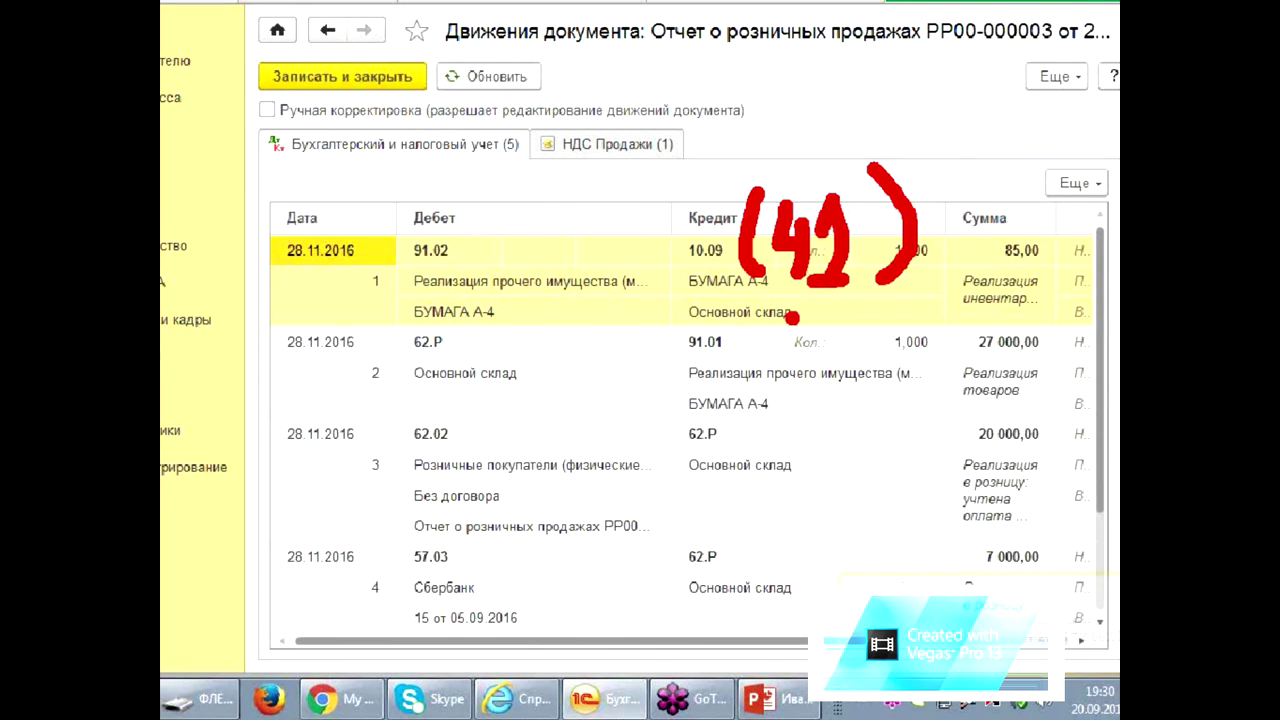
mouse_move(498, 179)
left_mouse_down()
mouse_move(471, 220)
mouse_move(479, 285)
left_mouse_up()
left_click_drag(511, 232, 496, 268)
mouse_move(551, 228)
left_mouse_down()
mouse_move(548, 246)
mouse_move(586, 236)
mouse_move(562, 224)
mouse_move(640, 214)
mouse_move(670, 264)
left_mouse_up()
left_click_drag(650, 180, 664, 278)
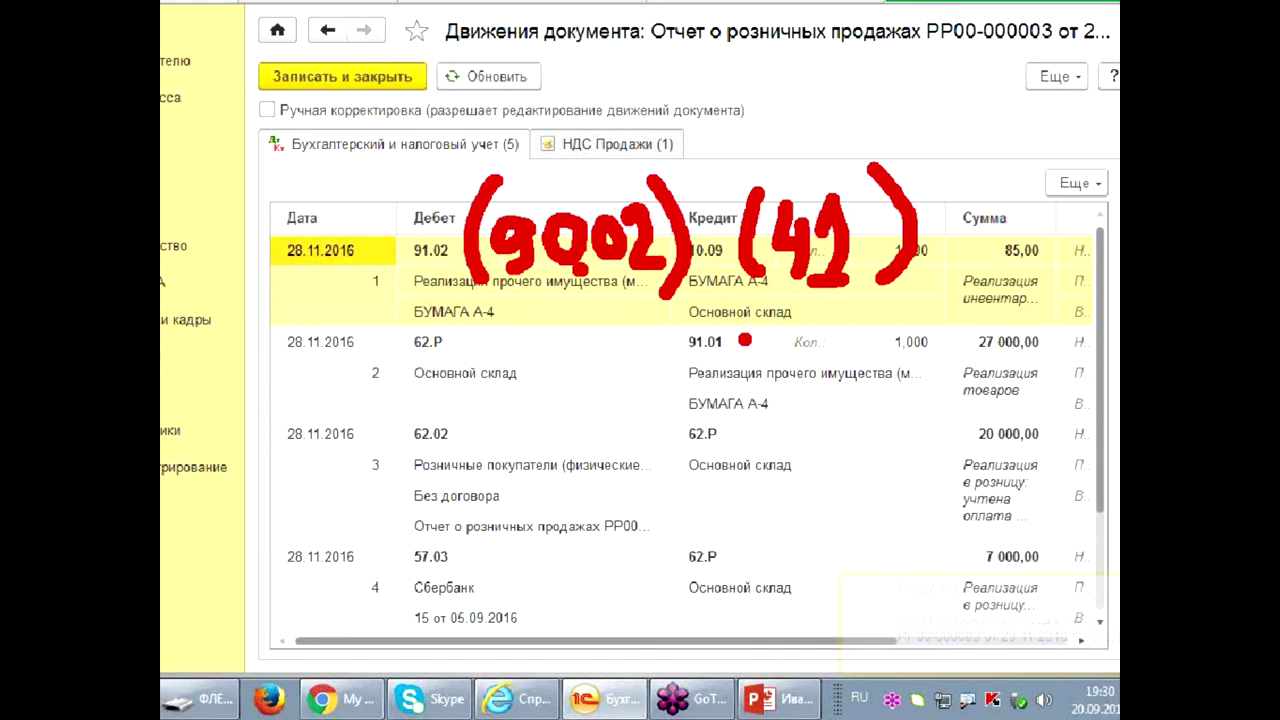
- Handwrite "(90.01)" beside the second entry's credit account and tick its debit 62.Р and the third entry's credit 62.Р
mouse_move(774, 318)
left_mouse_down()
mouse_move(736, 352)
mouse_move(766, 382)
left_mouse_up()
mouse_move(852, 306)
left_mouse_down()
mouse_move(874, 326)
mouse_move(866, 378)
left_mouse_up()
left_click(808, 392)
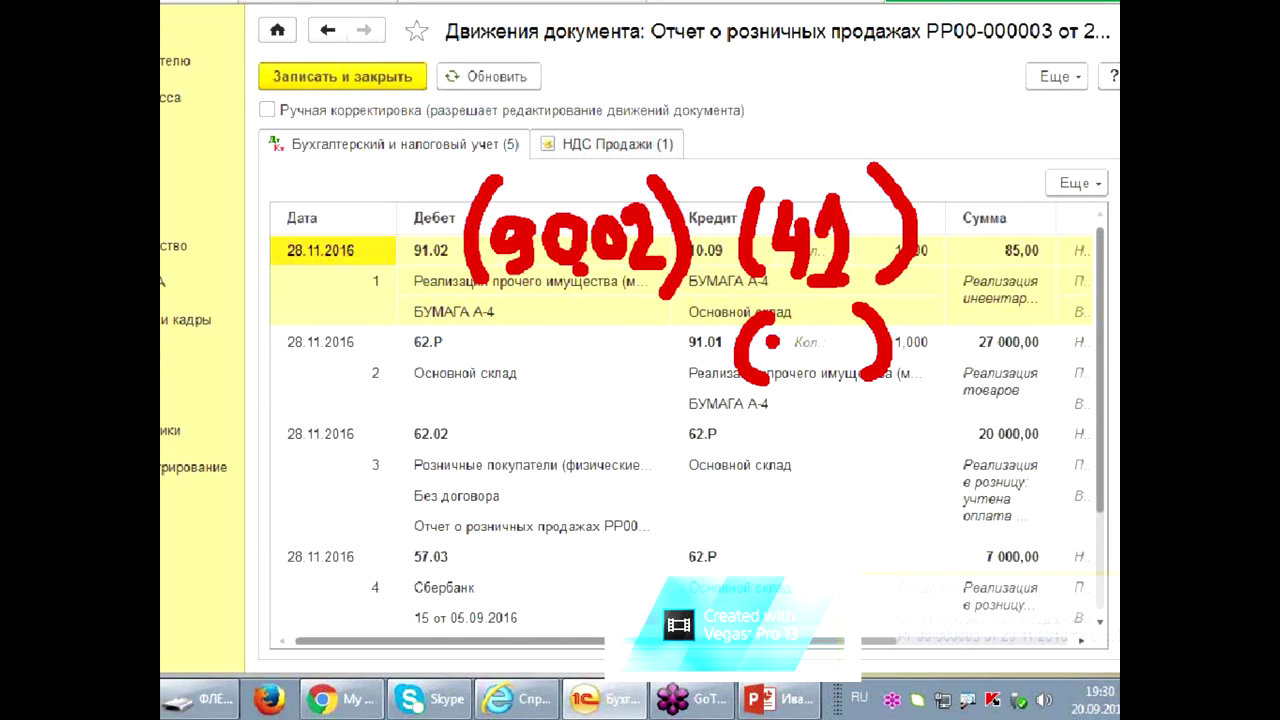
mouse_move(772, 358)
left_mouse_down()
mouse_move(762, 340)
mouse_move(788, 346)
mouse_move(790, 385)
mouse_move(840, 362)
mouse_move(852, 330)
mouse_move(862, 360)
left_mouse_up()
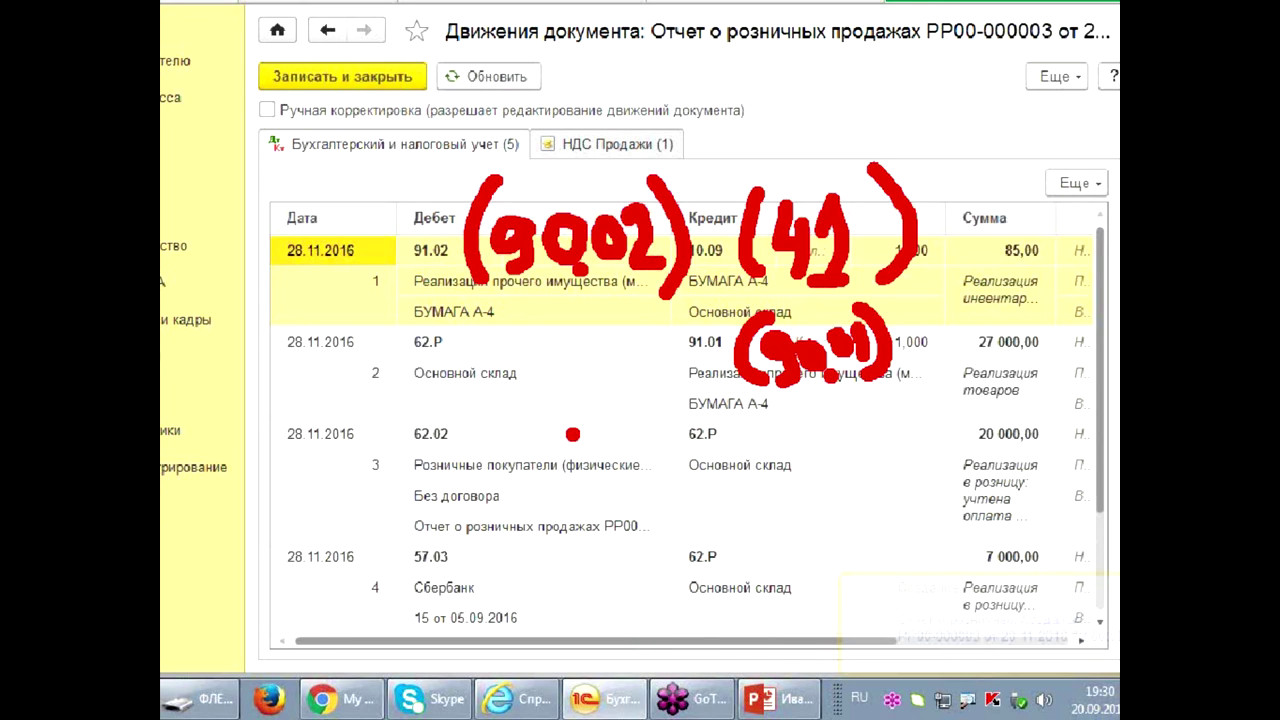
mouse_move(537, 366)
left_mouse_down()
mouse_move(566, 398)
mouse_move(598, 356)
left_mouse_up()
left_click_drag(777, 438, 850, 442)
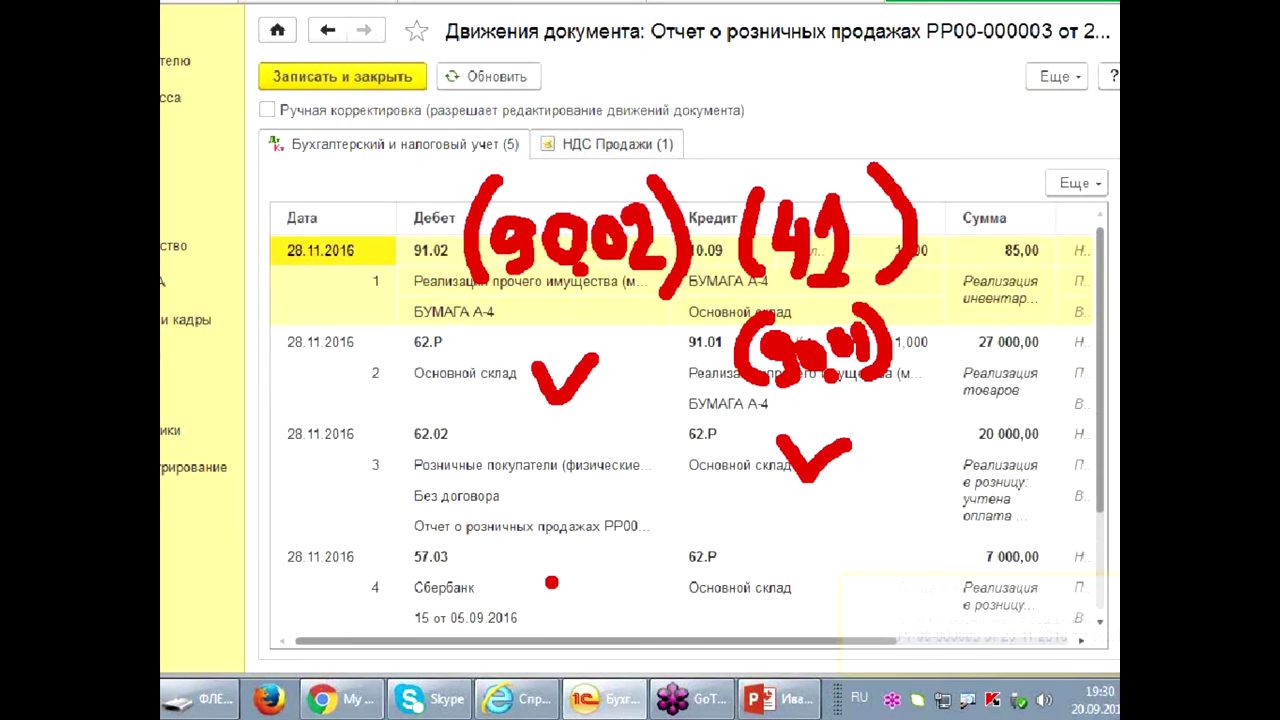
- Tick the fourth entry's debit 57.03 and credit 62.Р, and outline its debit details for Сбербанк
left_click_drag(530, 568, 600, 566)
mouse_move(782, 545)
left_mouse_down()
mouse_move(810, 576)
mouse_move(862, 542)
left_mouse_up()
mouse_move(550, 548)
left_mouse_down()
mouse_move(494, 546)
mouse_move(352, 640)
mouse_move(552, 562)
left_mouse_up()
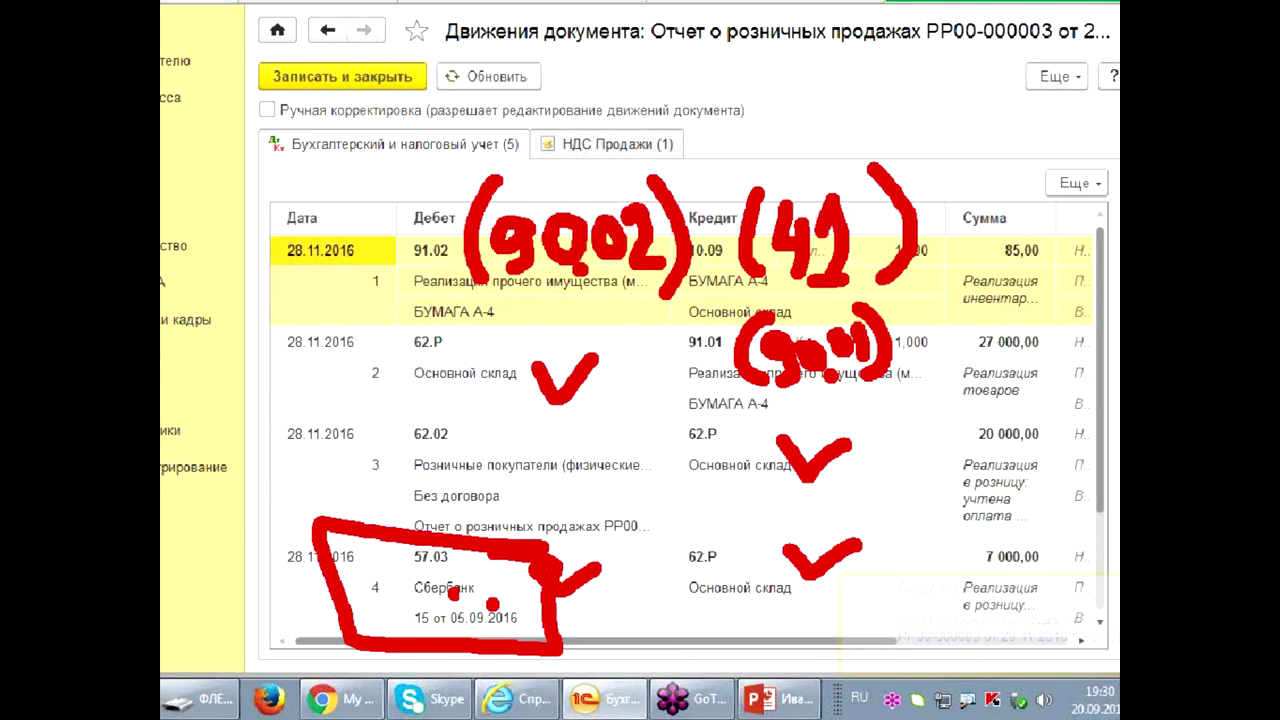
left_click_drag(486, 600, 556, 576)
- Examine the bank card entry and the VAT entry with debit 91.02 and credit 68.02 for the paper sale
scroll(685, 546, "down", 3)
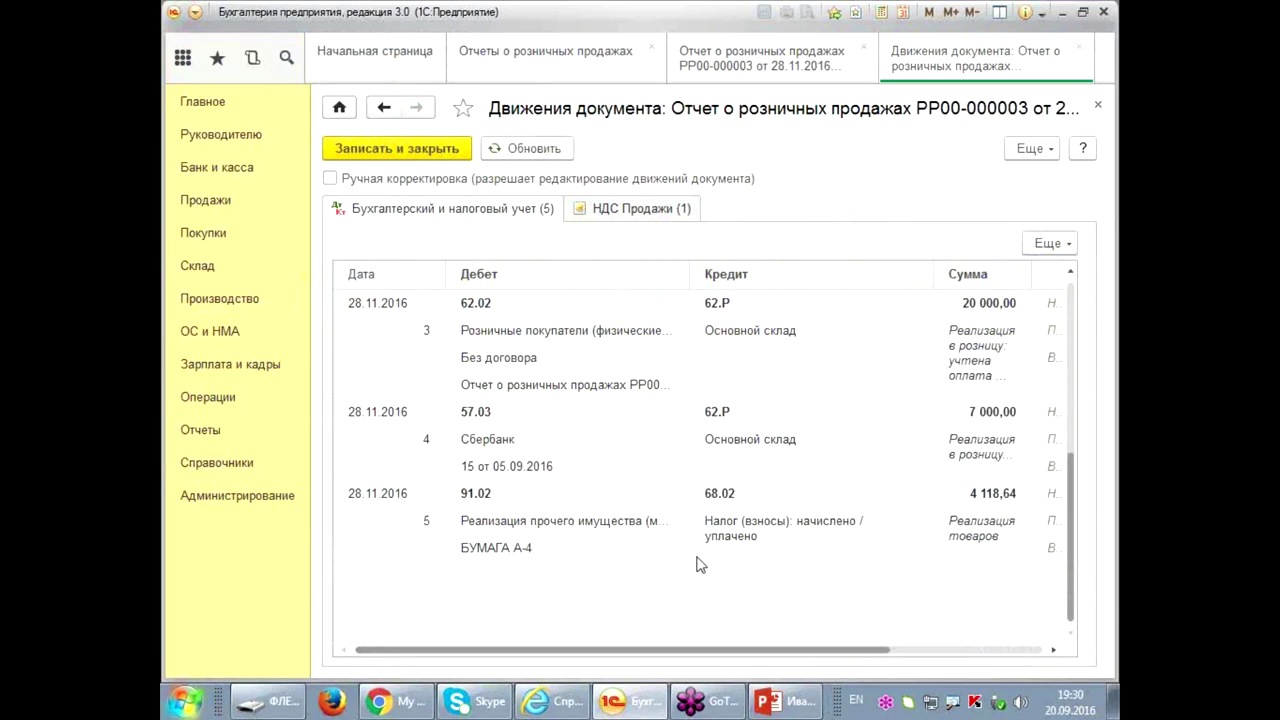
left_click(490, 415)
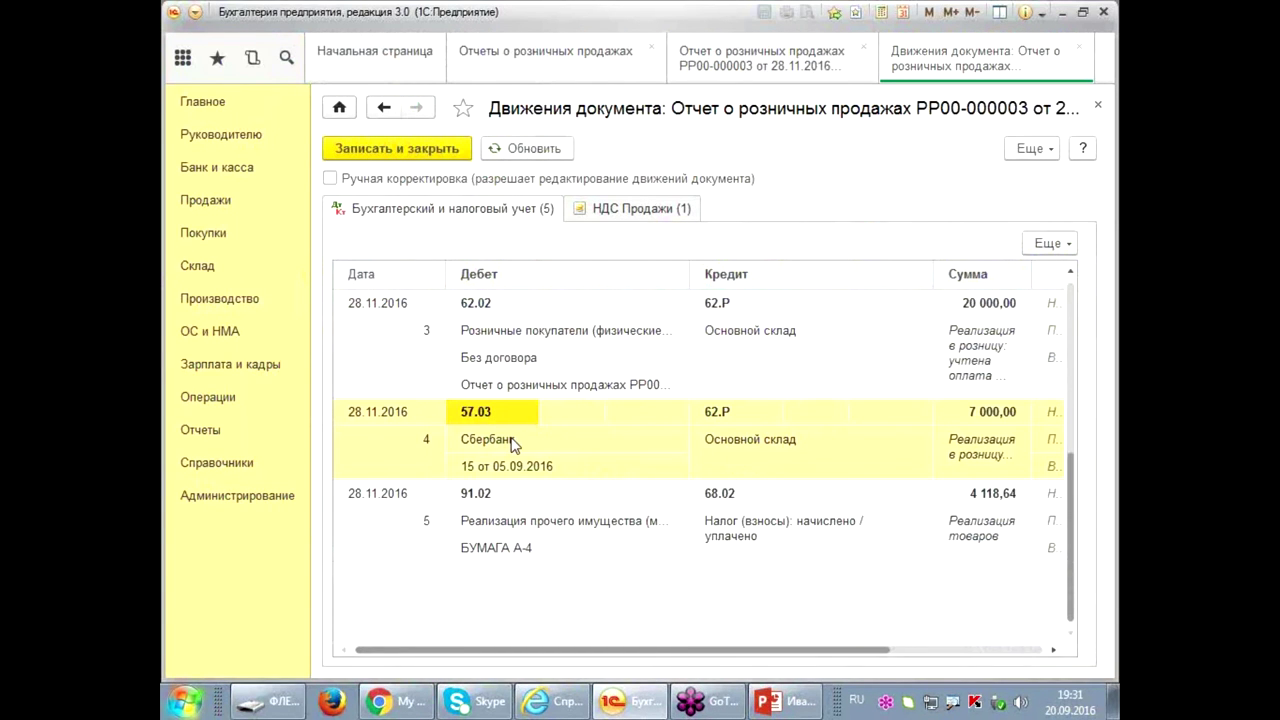
left_click(736, 500)
left_click(524, 500)
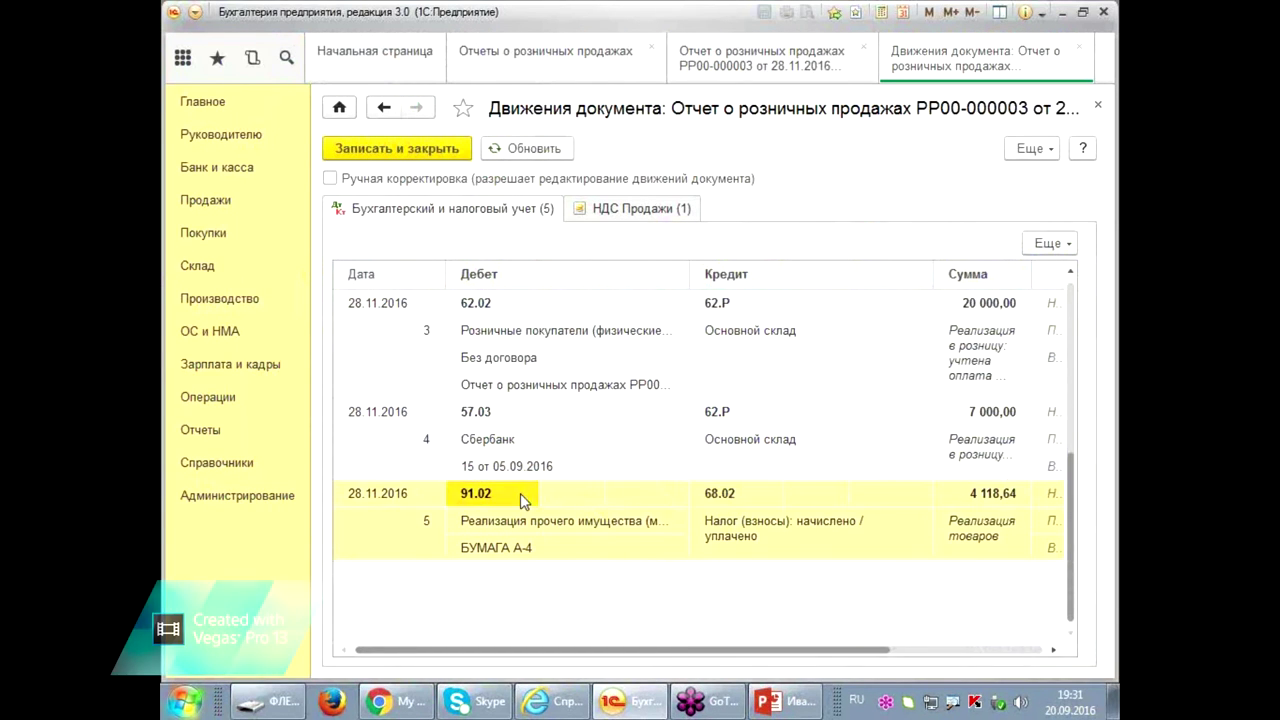
left_click(737, 500)
left_click(520, 497)
left_click(720, 504)
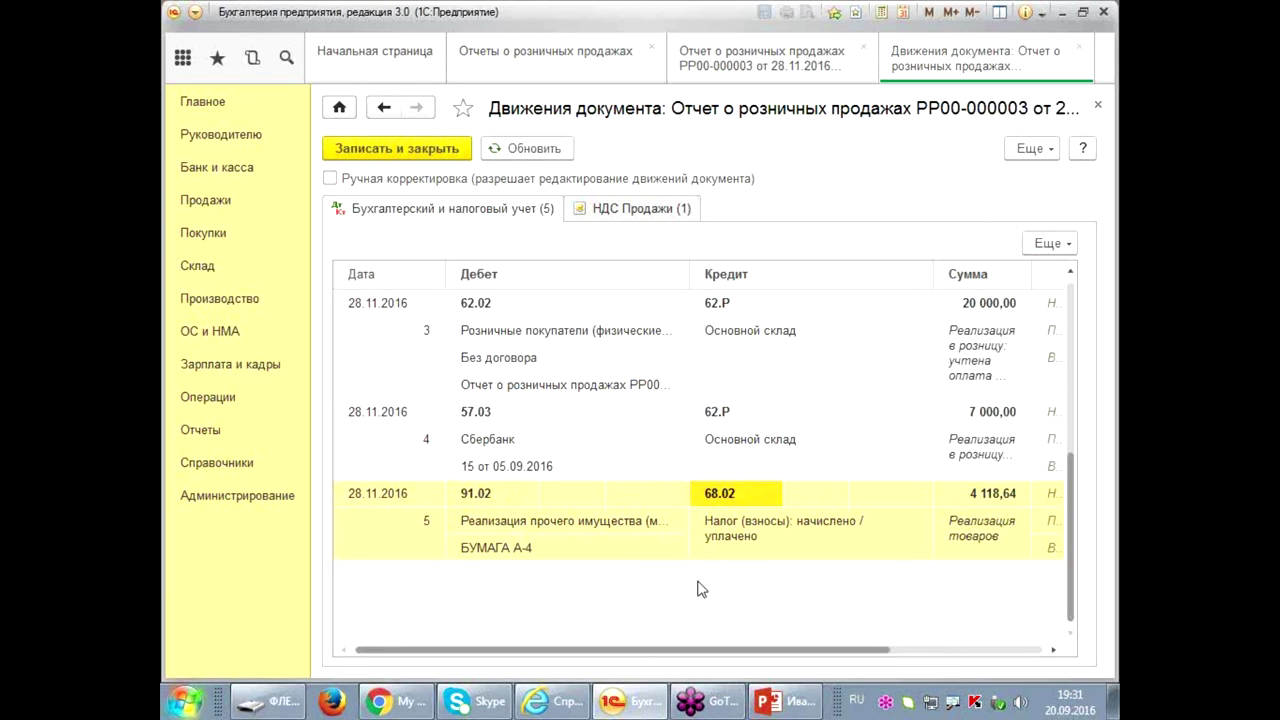
left_click(849, 543)
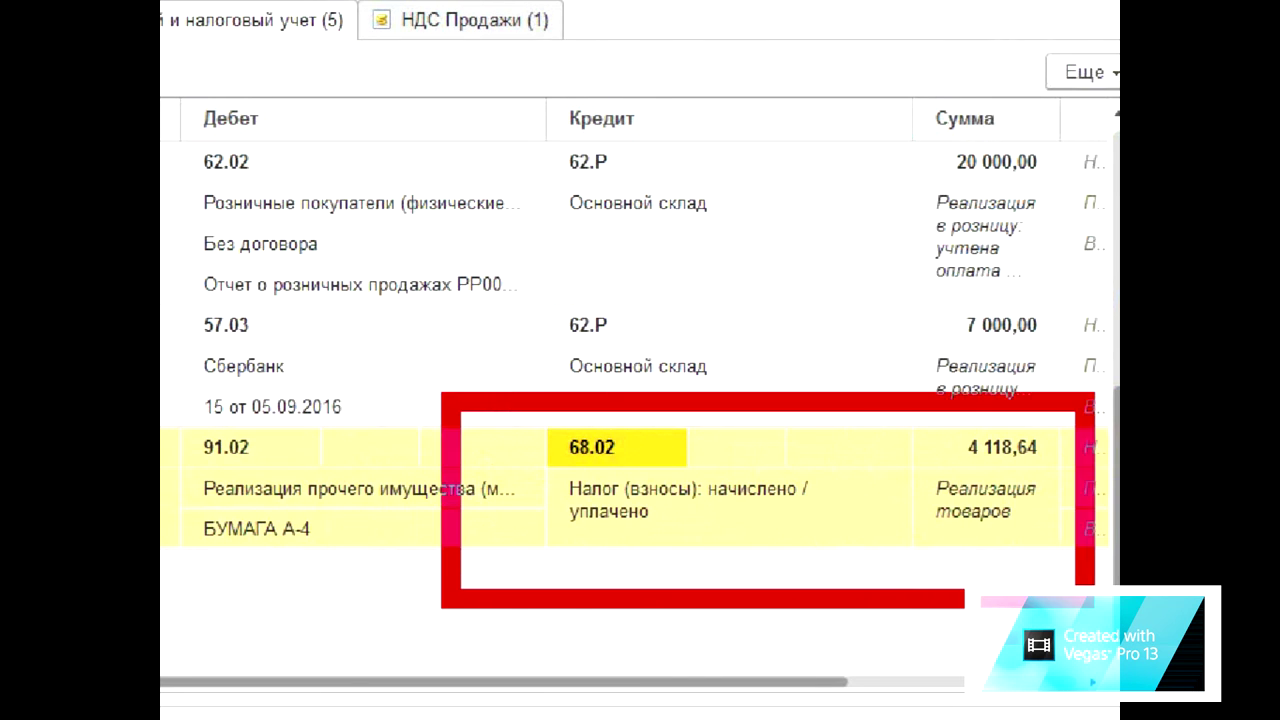
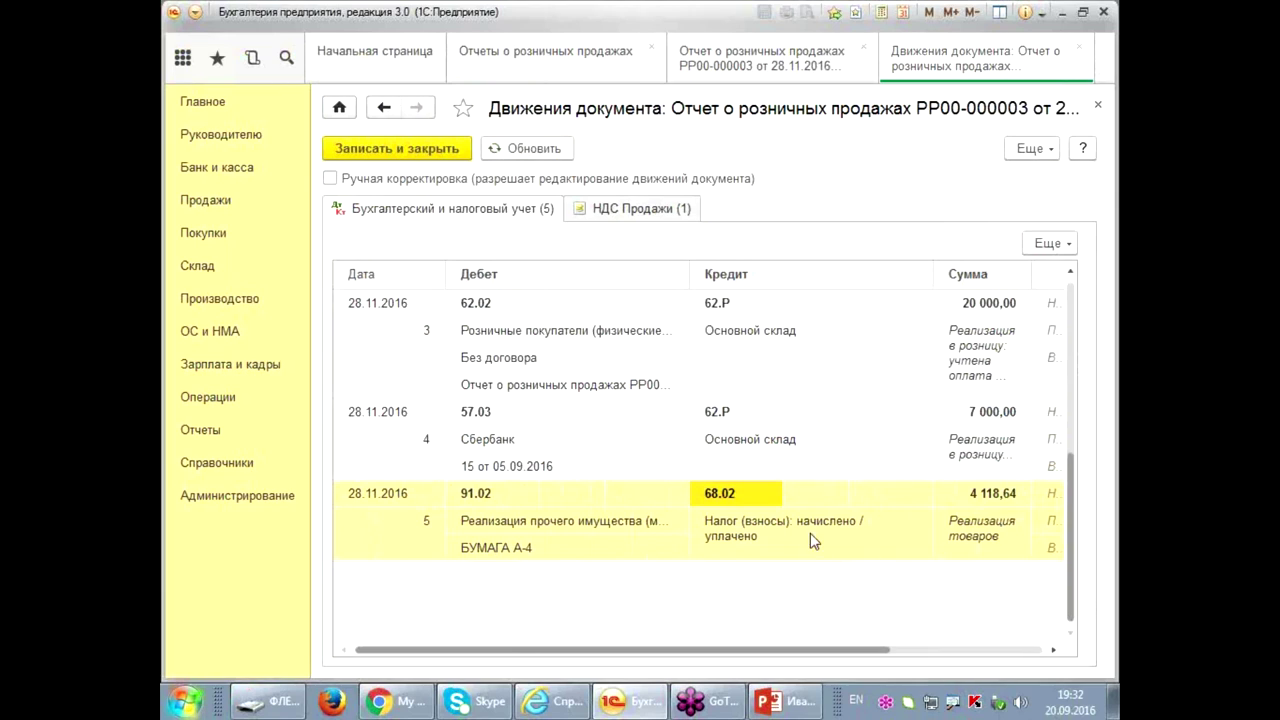
- Close the entries, the retail sales report and the report list, and open the VAT accounting assistant (Помощник по учету НДС)
key("alt+shift")
left_click(1097, 104)
left_click(1097, 104)
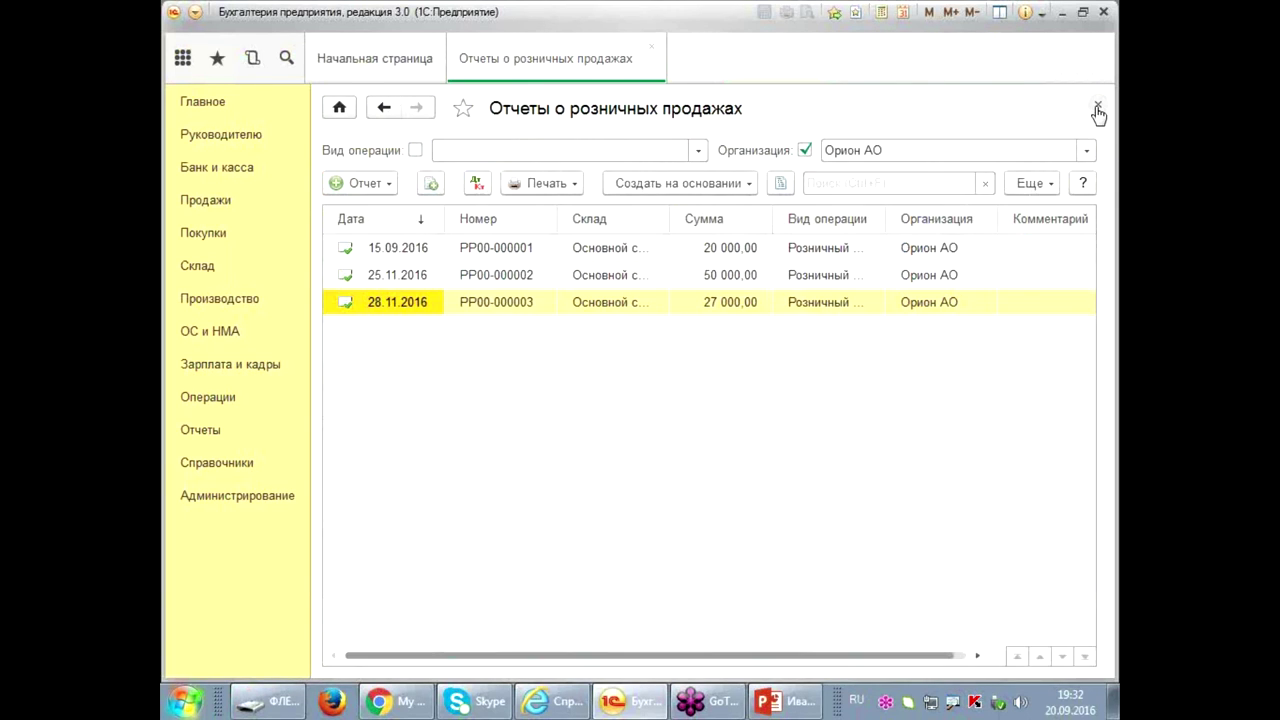
left_click(1097, 104)
mouse_move(204, 413)
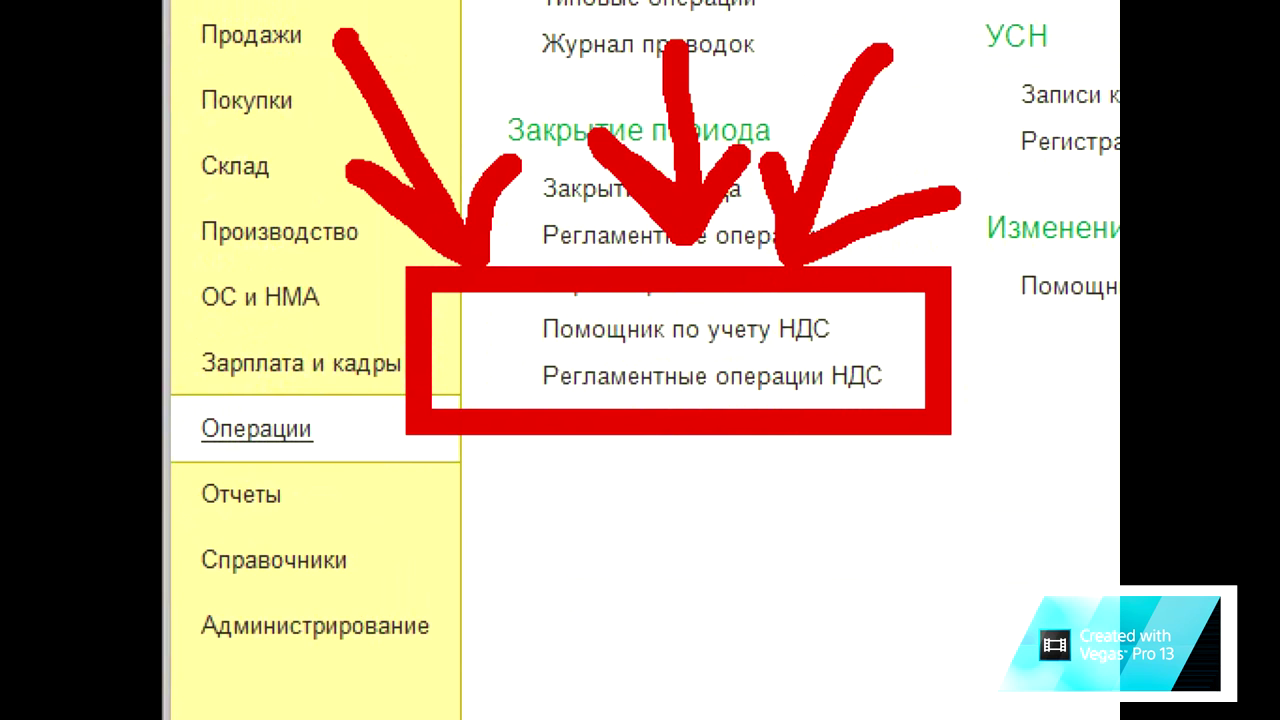
left_click(696, 339)
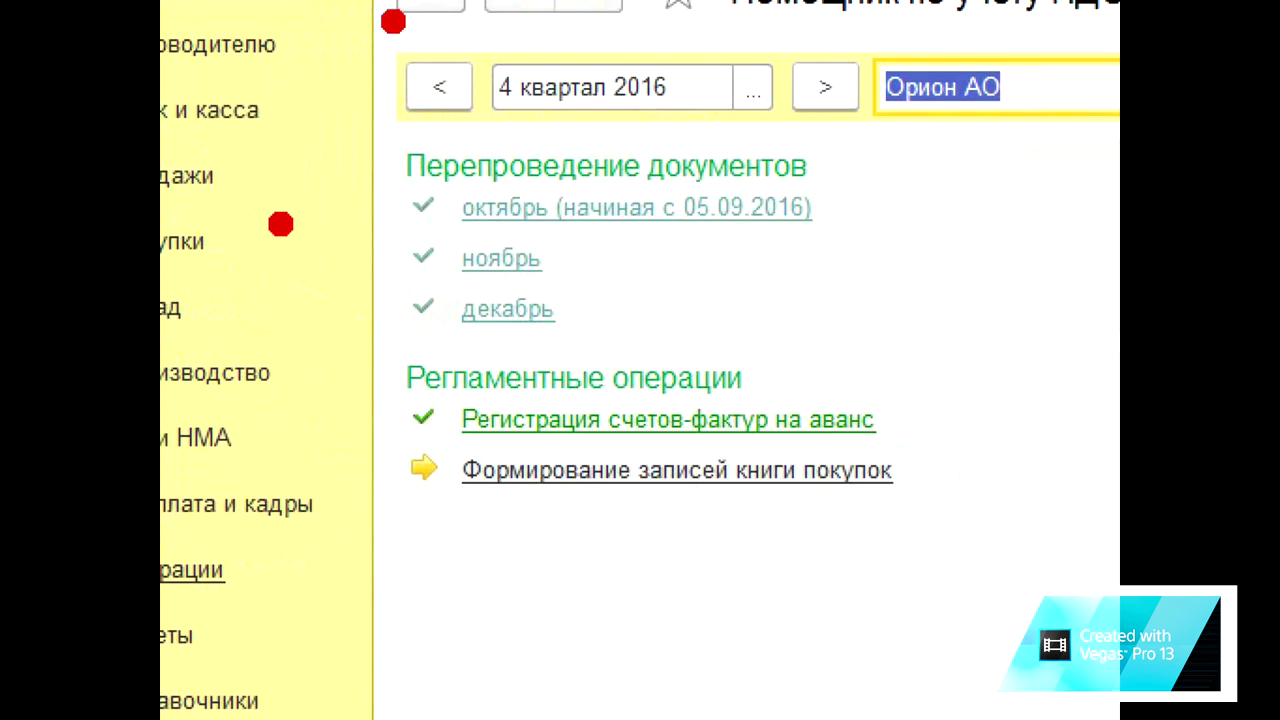
- Box the period 4 квартал 2016, cross out the document reposting section, circle the regulated operations with arrows, and clear the annotations
left_click_drag(382, 20, 942, 148)
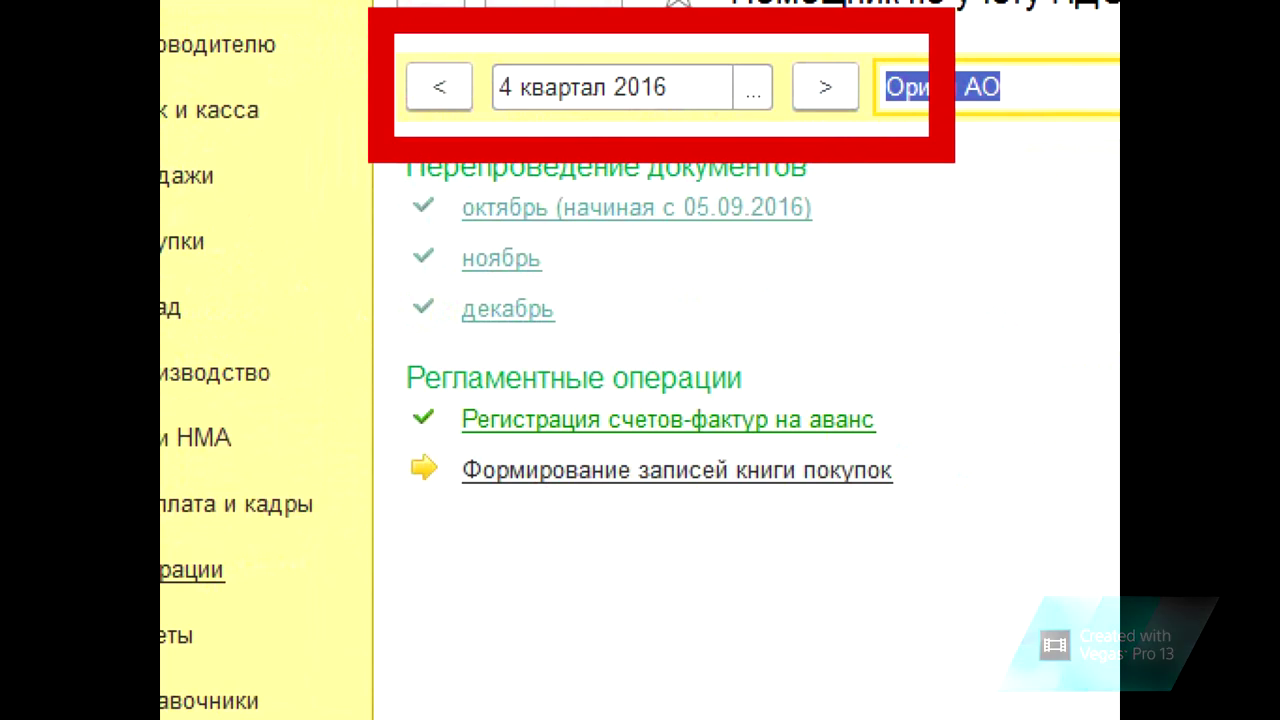
left_click_drag(500, 185, 640, 312)
left_click_drag(490, 338, 664, 172)
mouse_move(598, 438)
left_mouse_down()
mouse_move(314, 500)
mouse_move(830, 395)
mouse_move(460, 415)
left_mouse_up()
left_click_drag(1015, 190, 865, 370)
mouse_move(855, 275)
left_mouse_down()
mouse_move(860, 378)
mouse_move(1060, 312)
left_mouse_up()
left_click_drag(205, 265, 390, 378)
left_click_drag(345, 310, 395, 385)
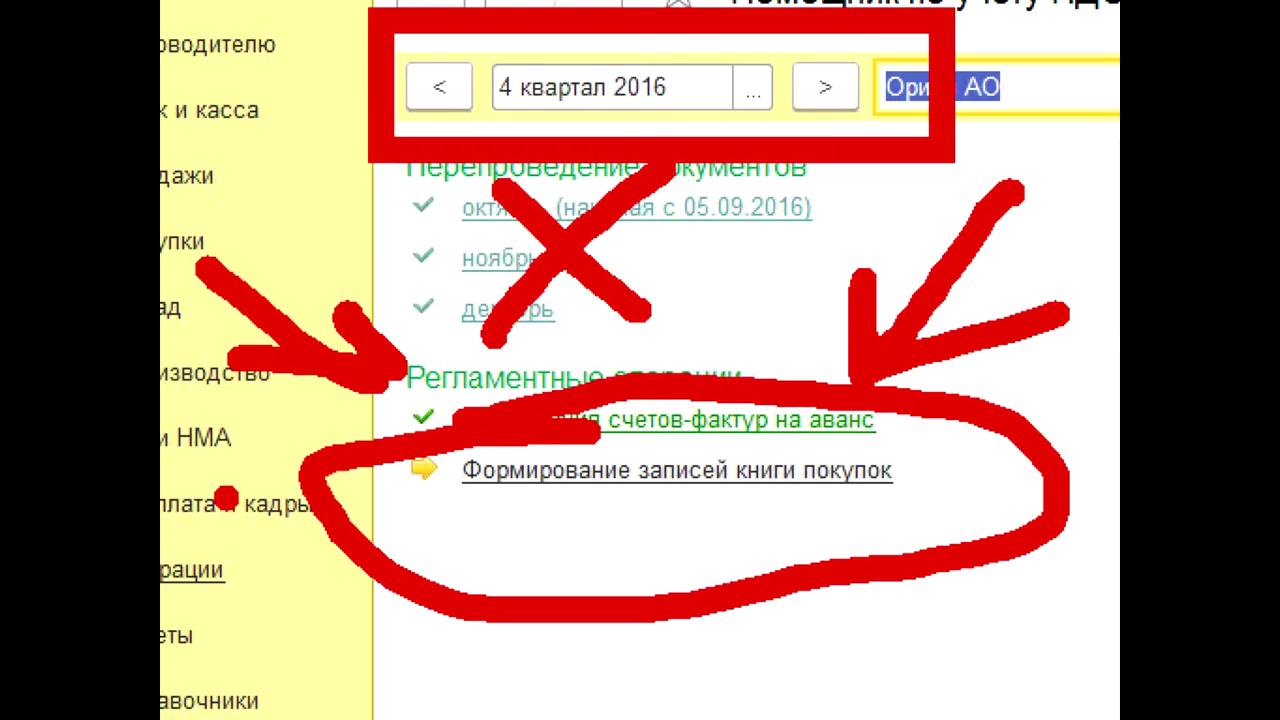
key("Escape")
- Open the operation Формирование записей книги покупок and fill its document automatically
left_click(370, 345)
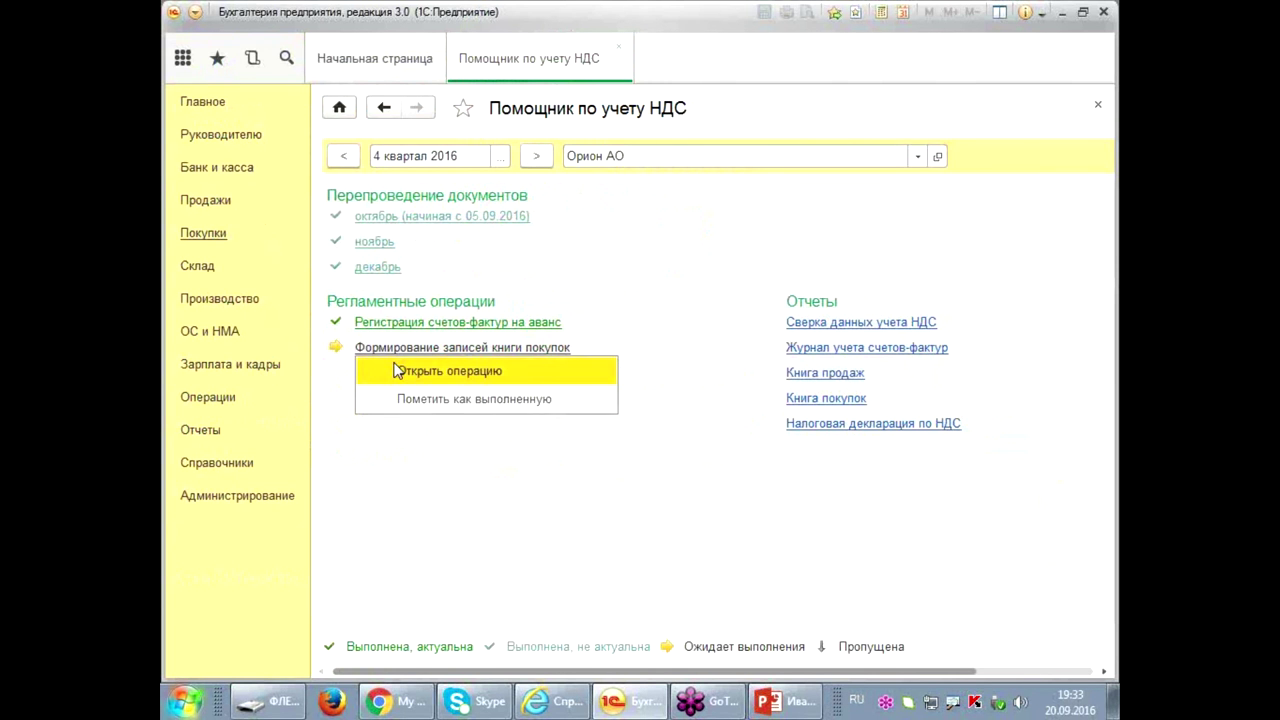
left_click(430, 371)
left_click(779, 149)
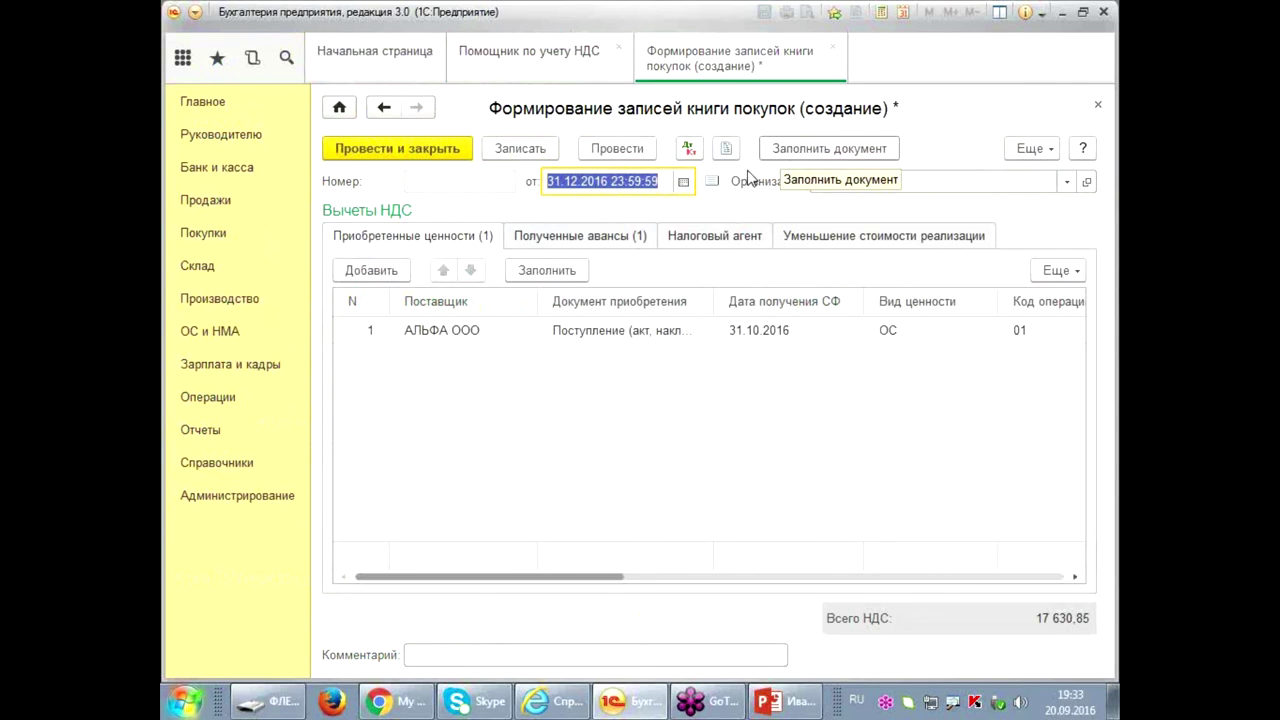
- Review the document's received advances, boxing their heading and underlining the advance line, and examine its amount and VAT
left_click(555, 240)
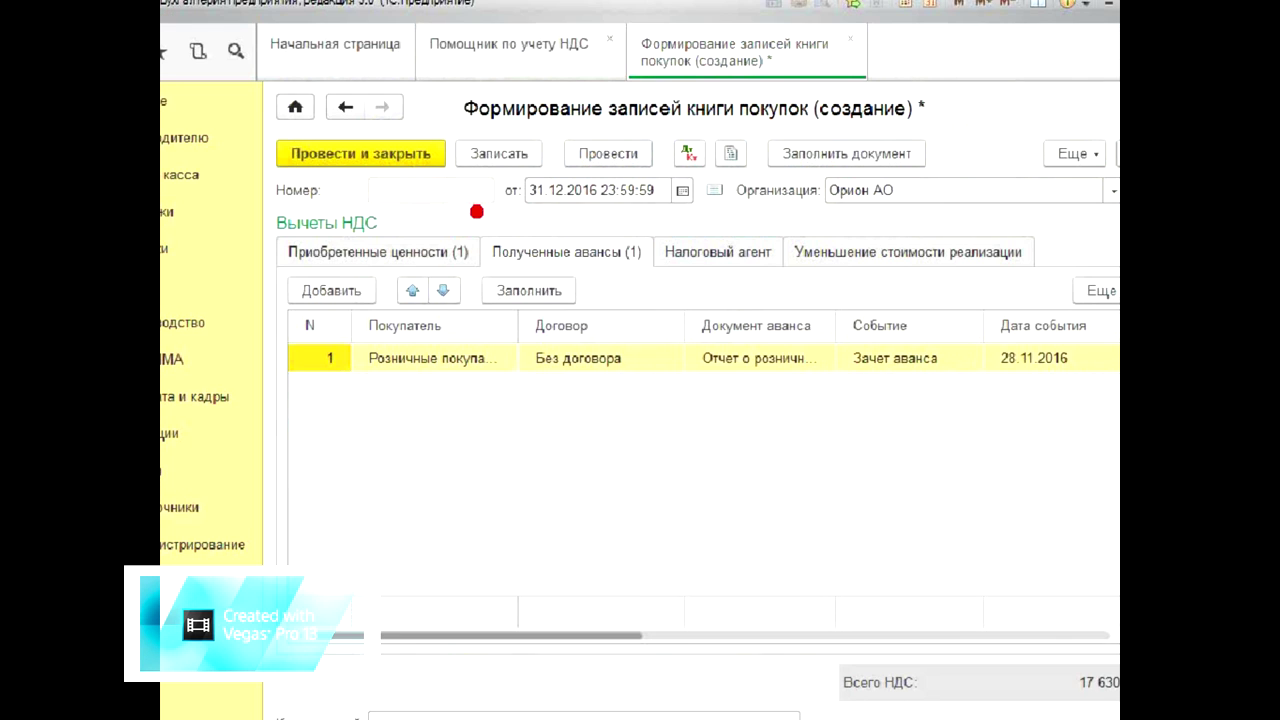
left_click_drag(470, 205, 675, 312)
mouse_move(312, 360)
left_mouse_down()
mouse_move(500, 452)
mouse_move(962, 420)
mouse_move(1116, 395)
left_mouse_up()
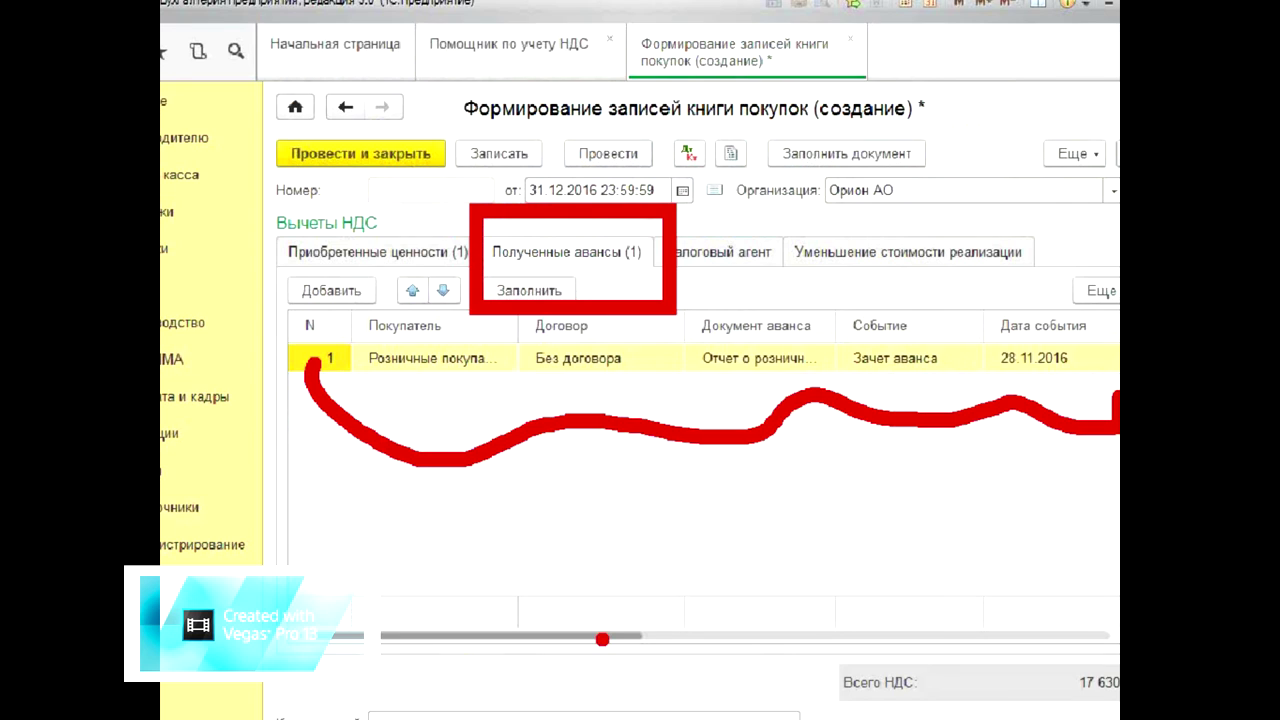
key("Escape")
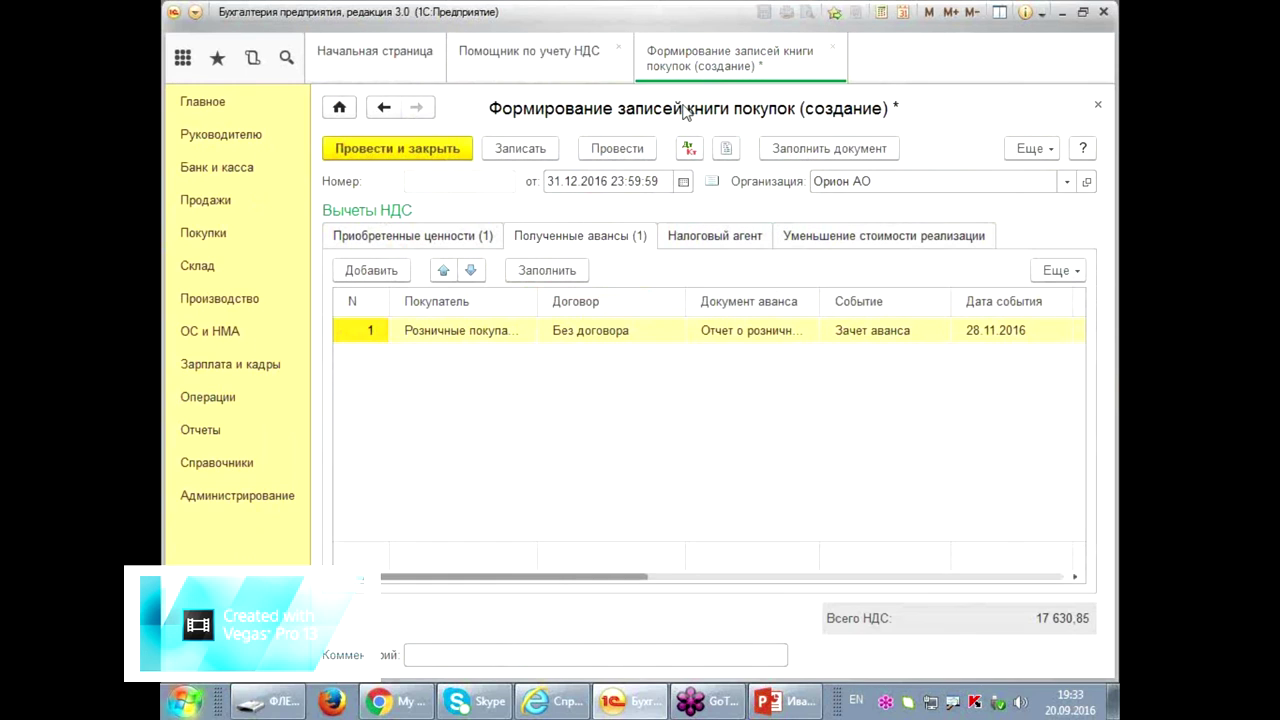
left_click_drag(550, 572, 705, 583)
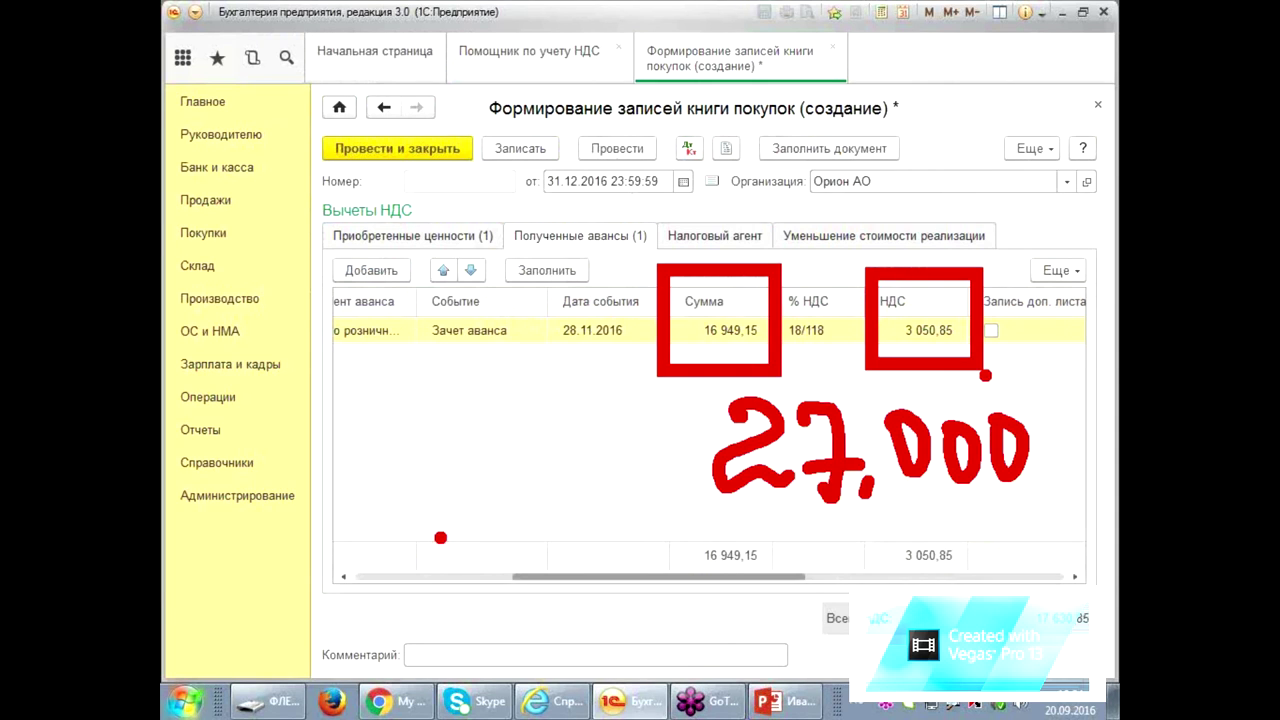
key("Escape")
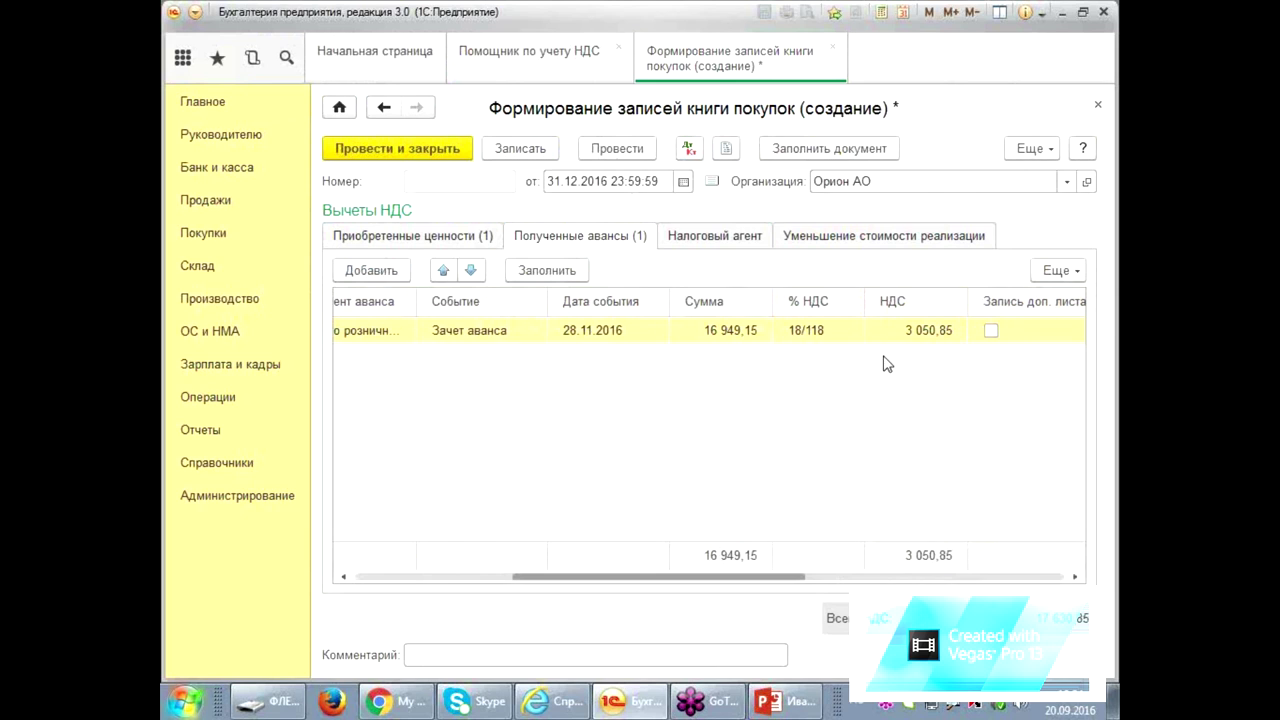
- Post the purchase book entries document and open its accounting entries and НДС Покупки register records
left_click(638, 150)
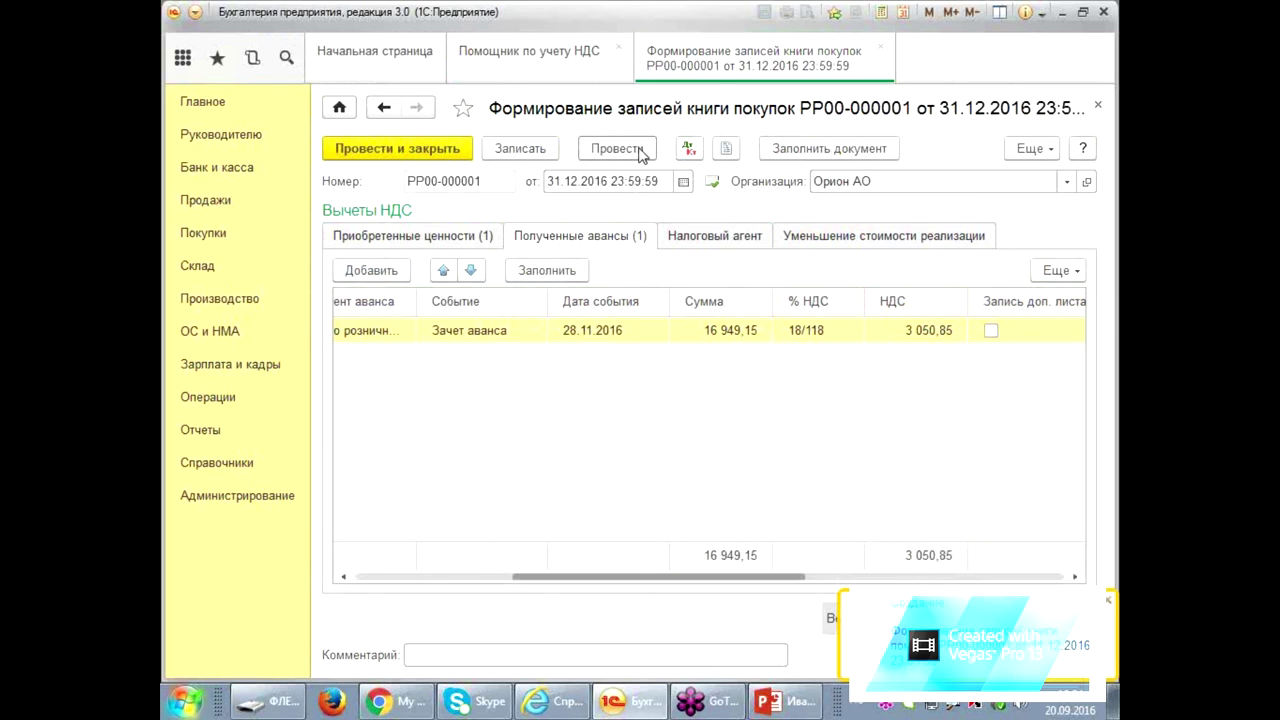
left_click(688, 148)
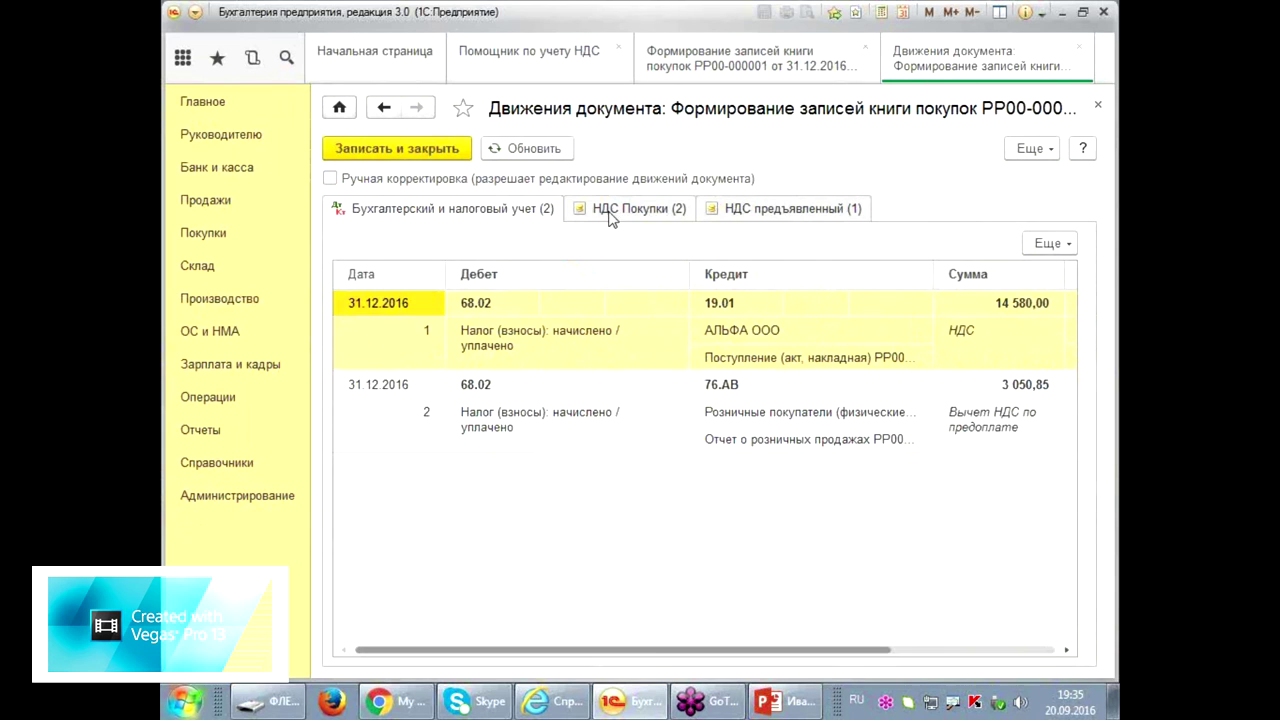
left_click(612, 214)
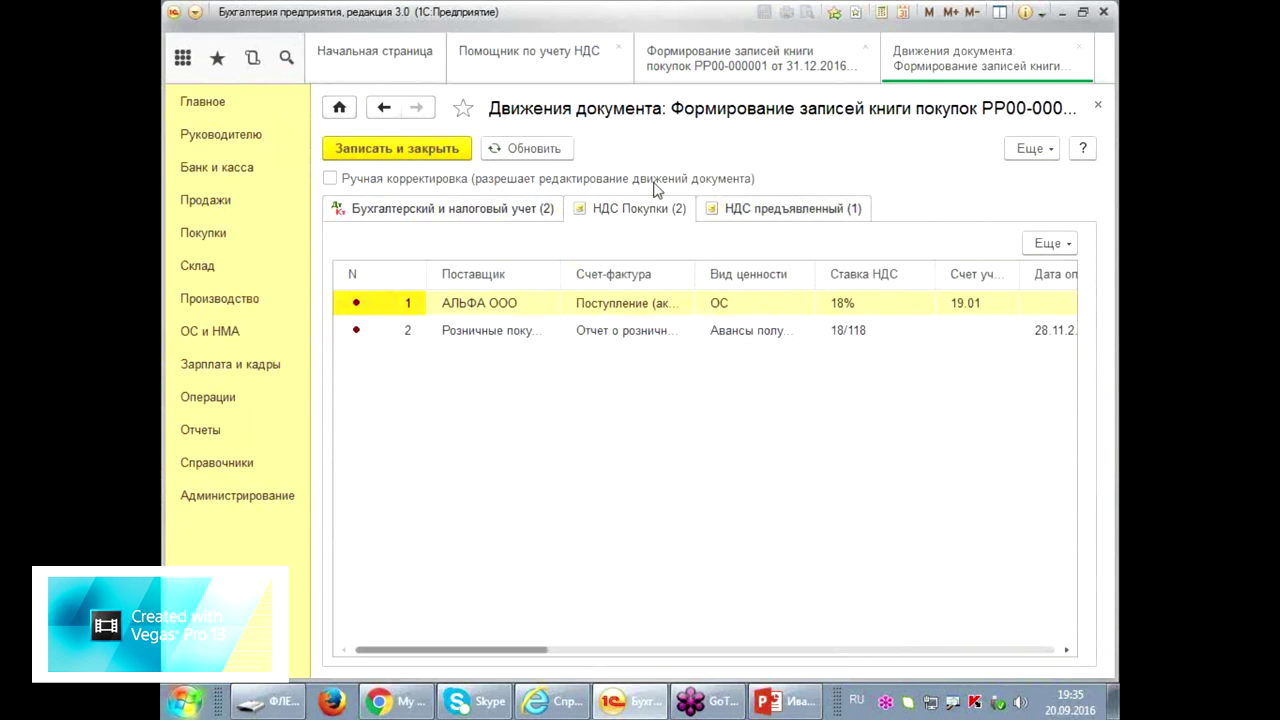
- Return to the VAT accounting assistant and generate the sales book for the 4th quarter of 2016
left_click(479, 67)
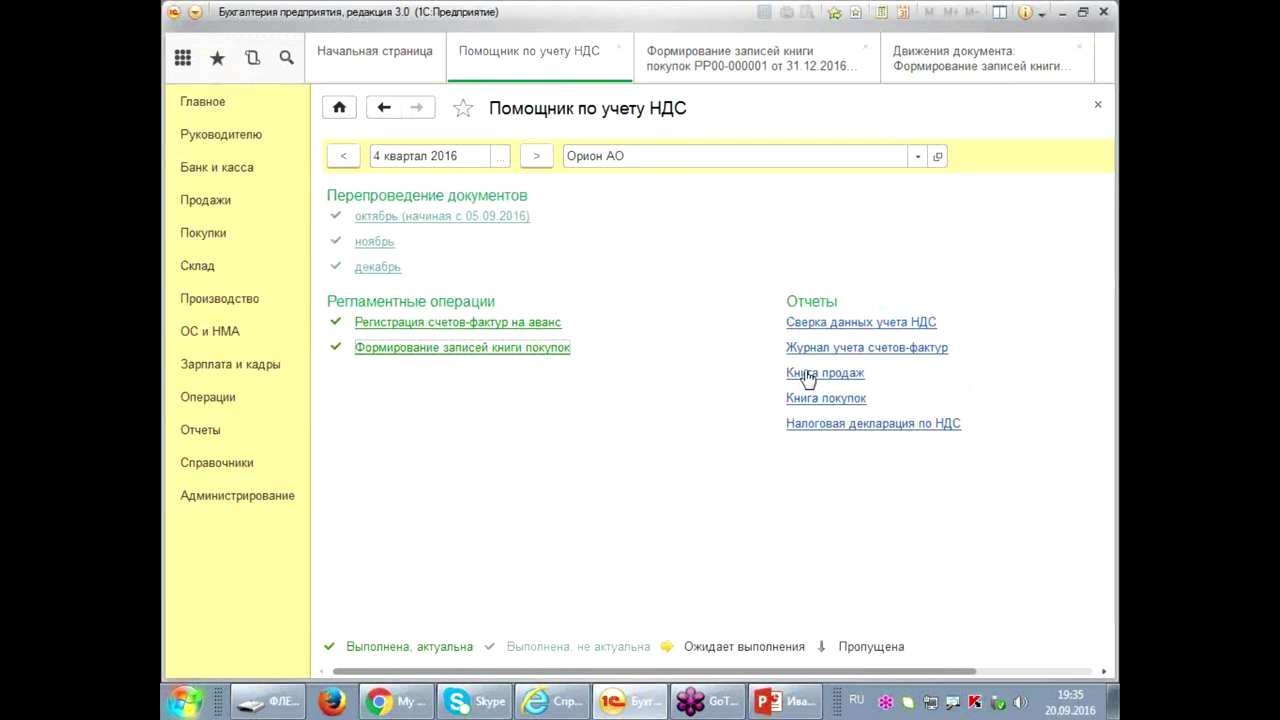
left_click(807, 378)
left_click(399, 198)
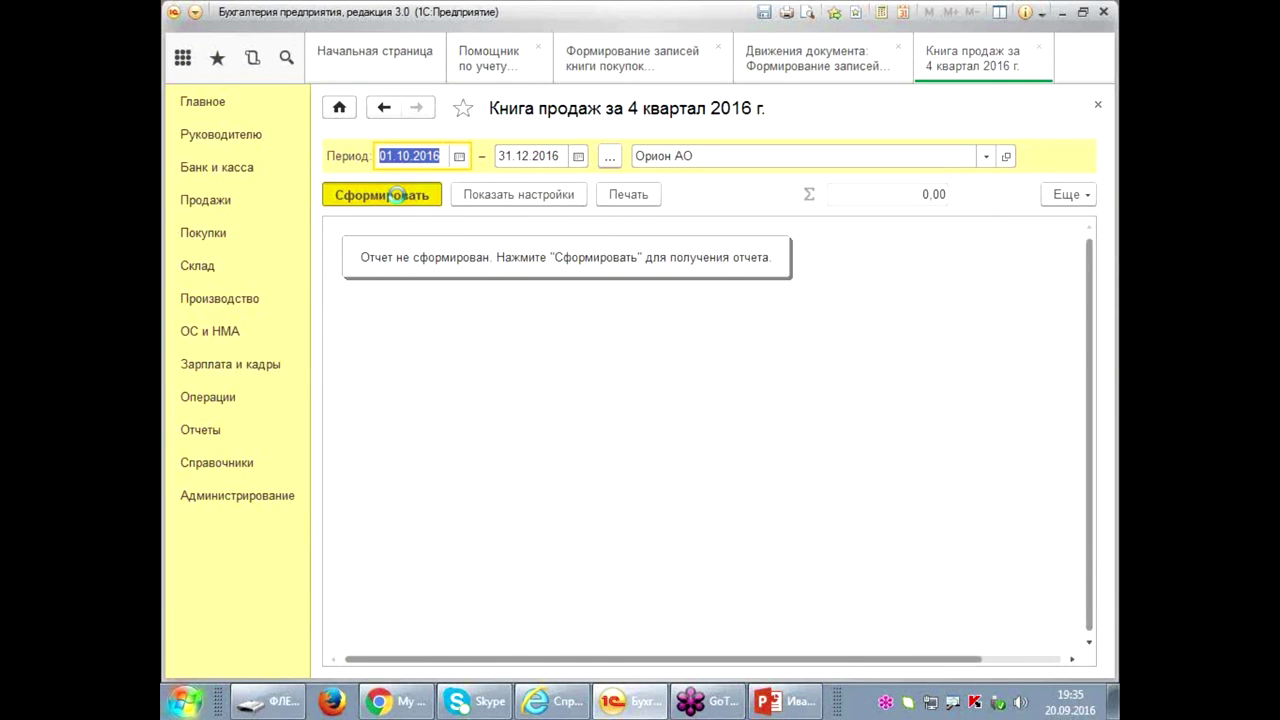
- Regenerate the sales book for the 3rd quarter of 2016 and select the ruble amount of the 15.09.2016 certificate sale
left_click(609, 158)
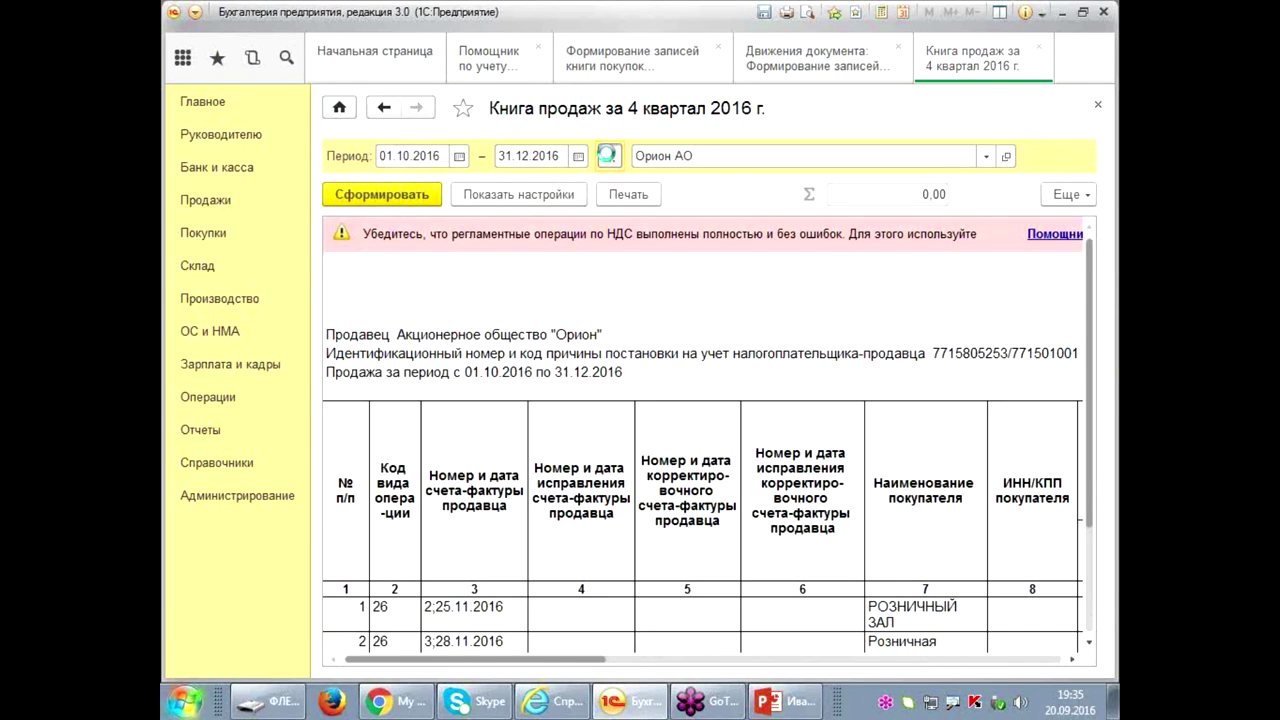
left_click(907, 490)
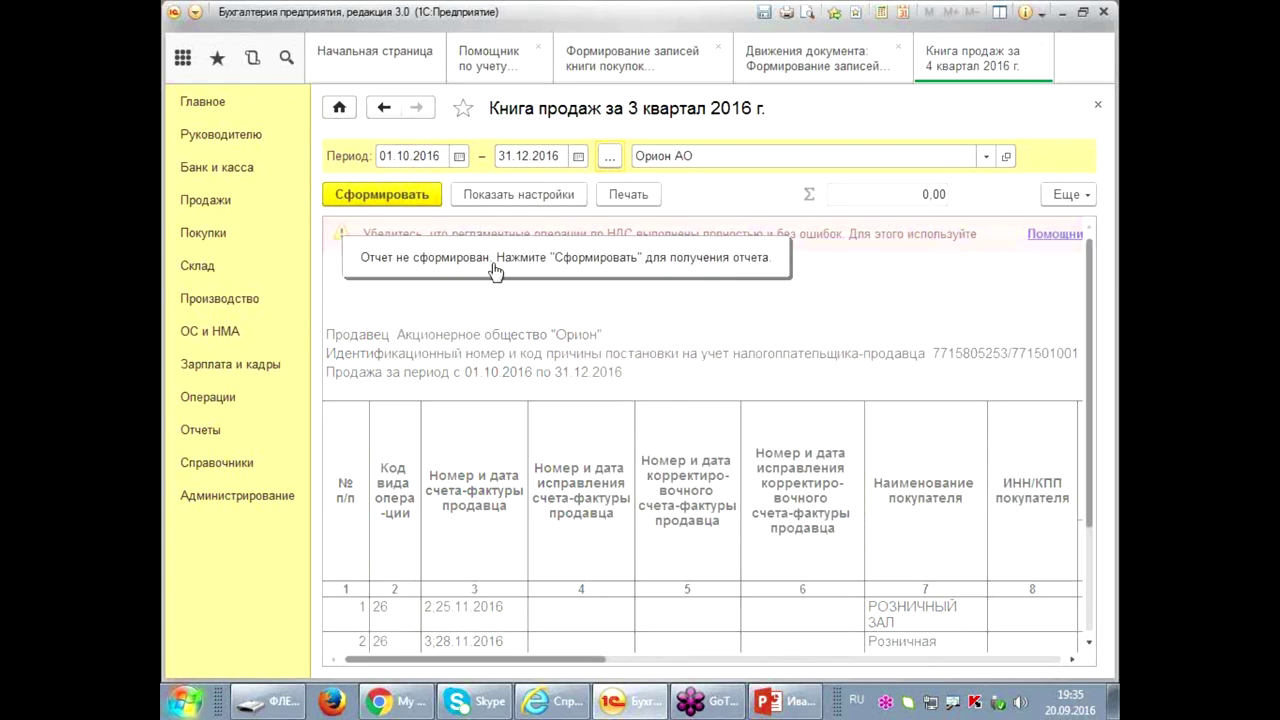
left_click(400, 194)
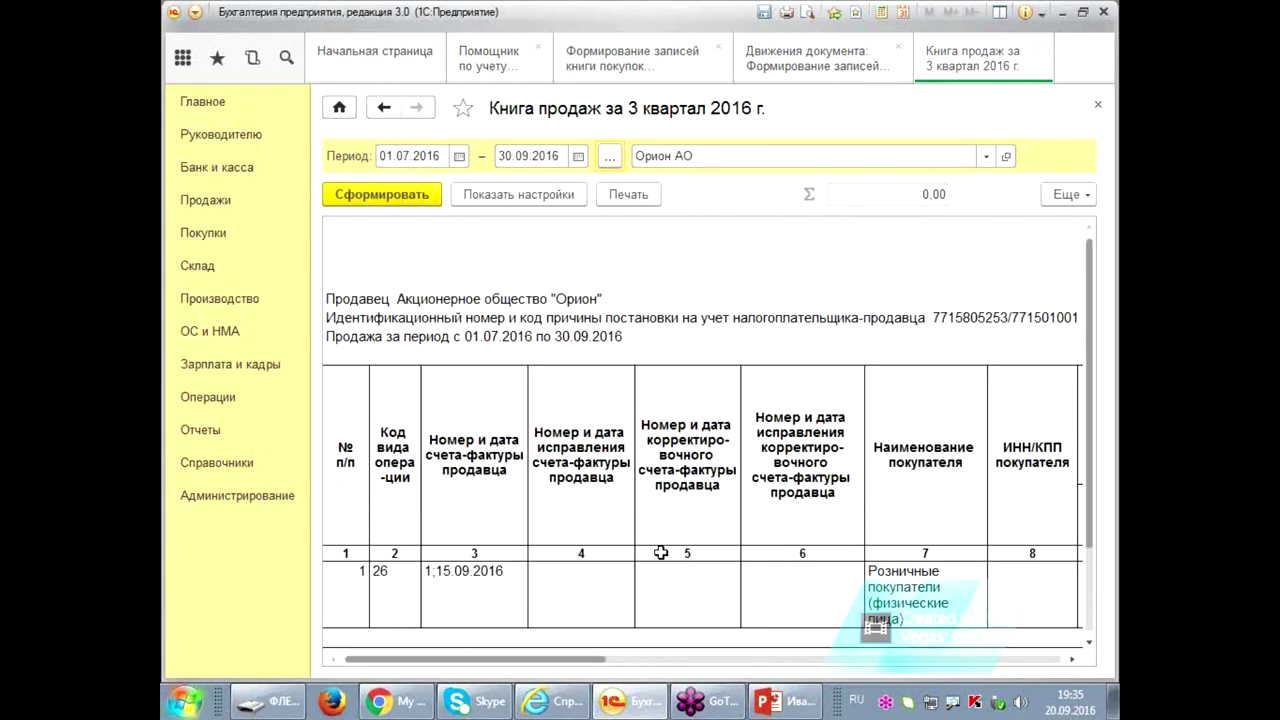
scroll(663, 471, "down", 1)
left_click(663, 480)
left_click(880, 523)
left_click_drag(573, 659, 868, 659)
left_click(812, 508)
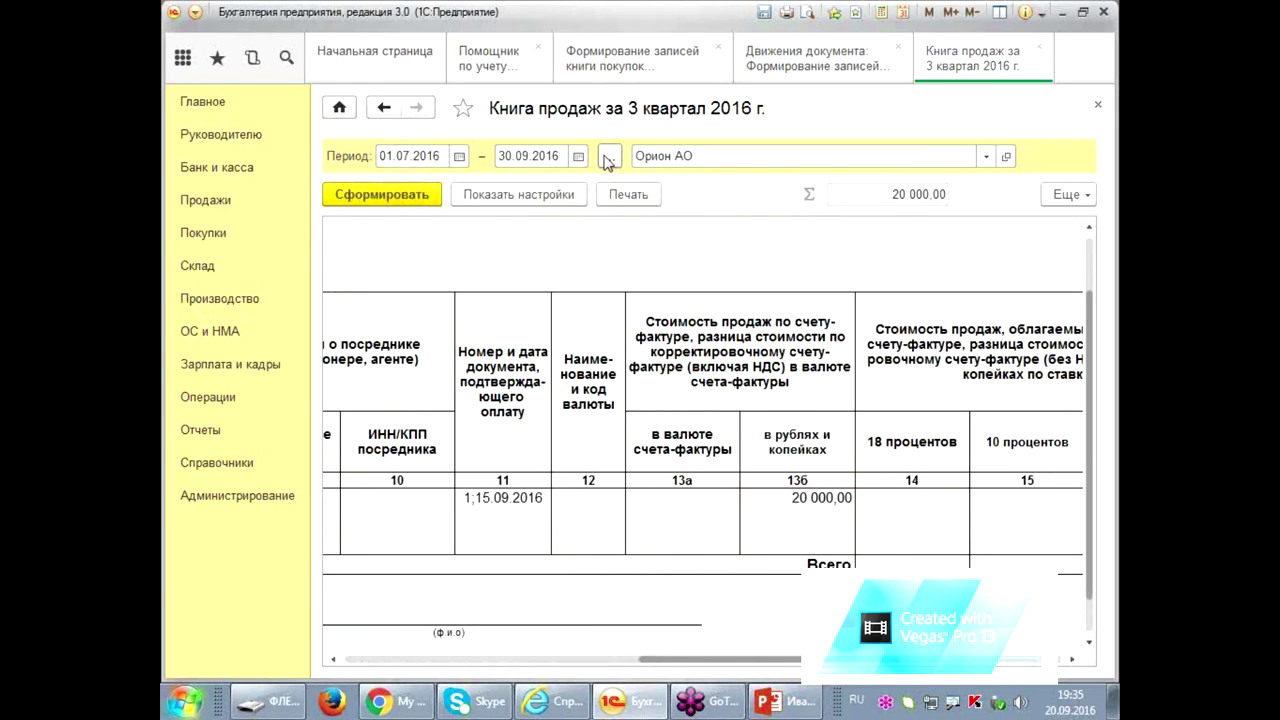
- Regenerate the sales book for the 4th quarter of 2016 and select the ruble amount of the 28.11.2016 retail sale
left_click(606, 158)
left_click(915, 519)
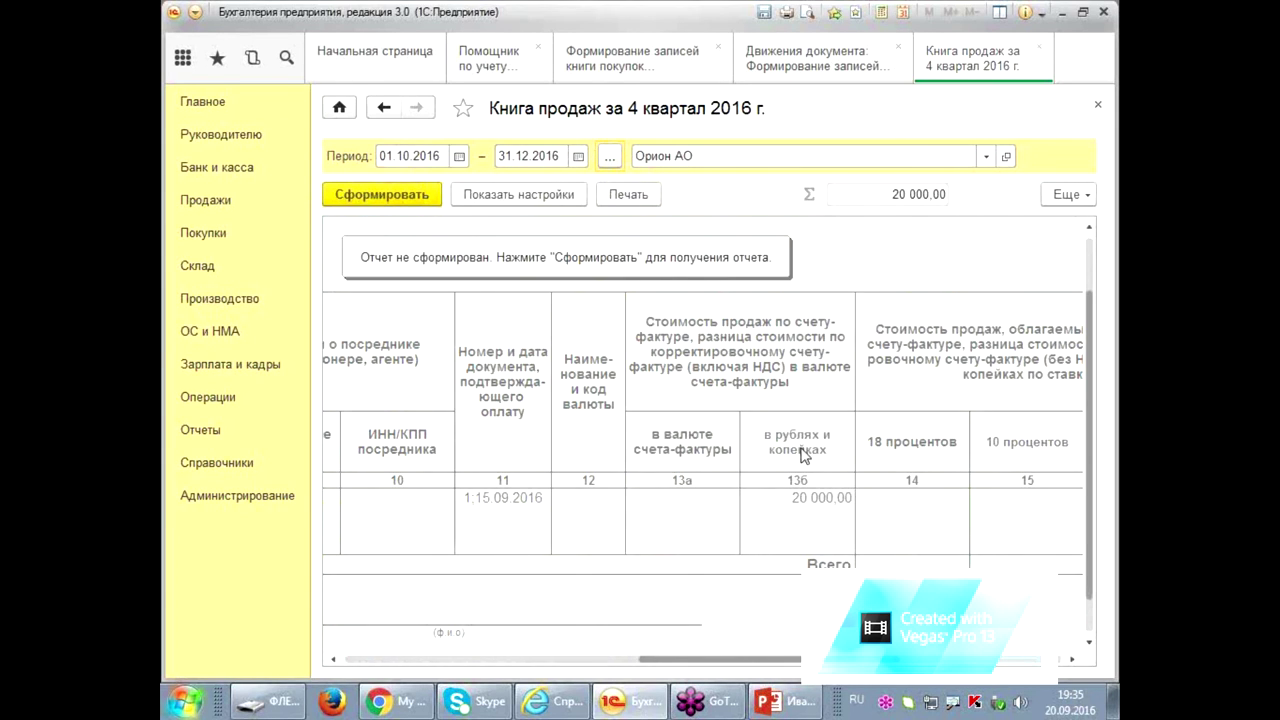
left_click(424, 197)
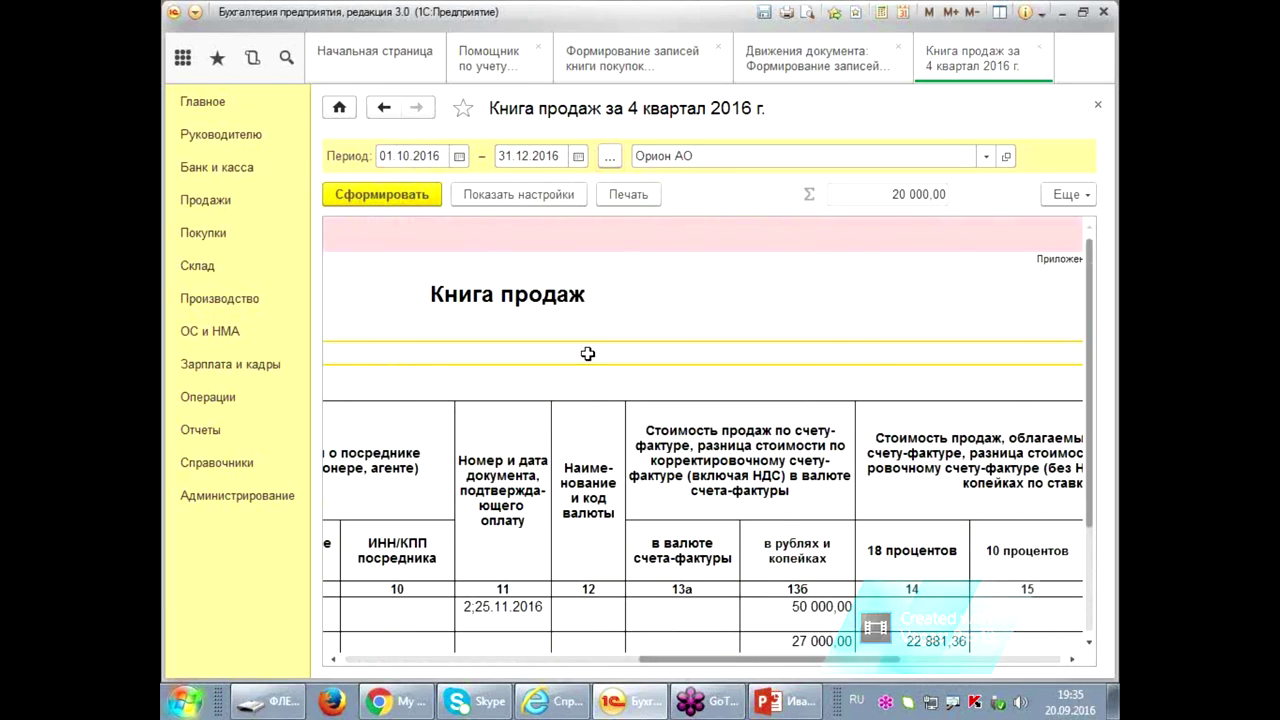
scroll(588, 360, "down", 5)
left_click(387, 192)
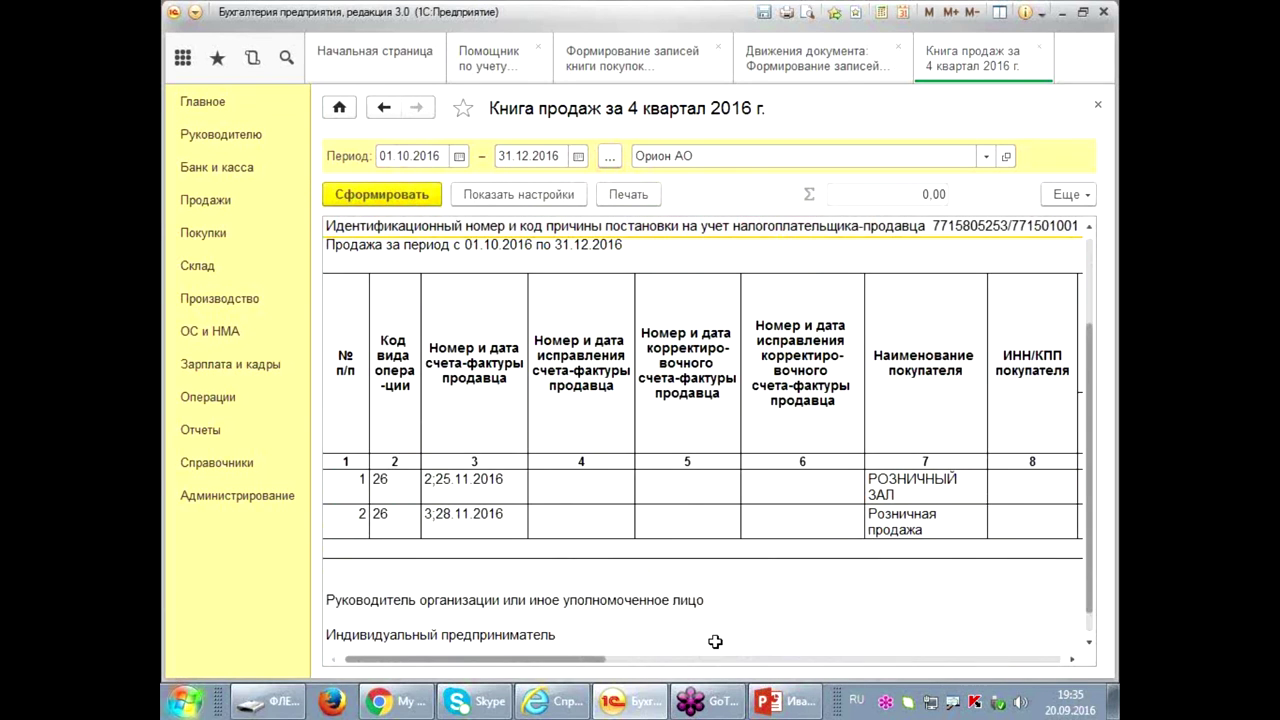
left_click_drag(579, 660, 865, 655)
left_click(866, 515)
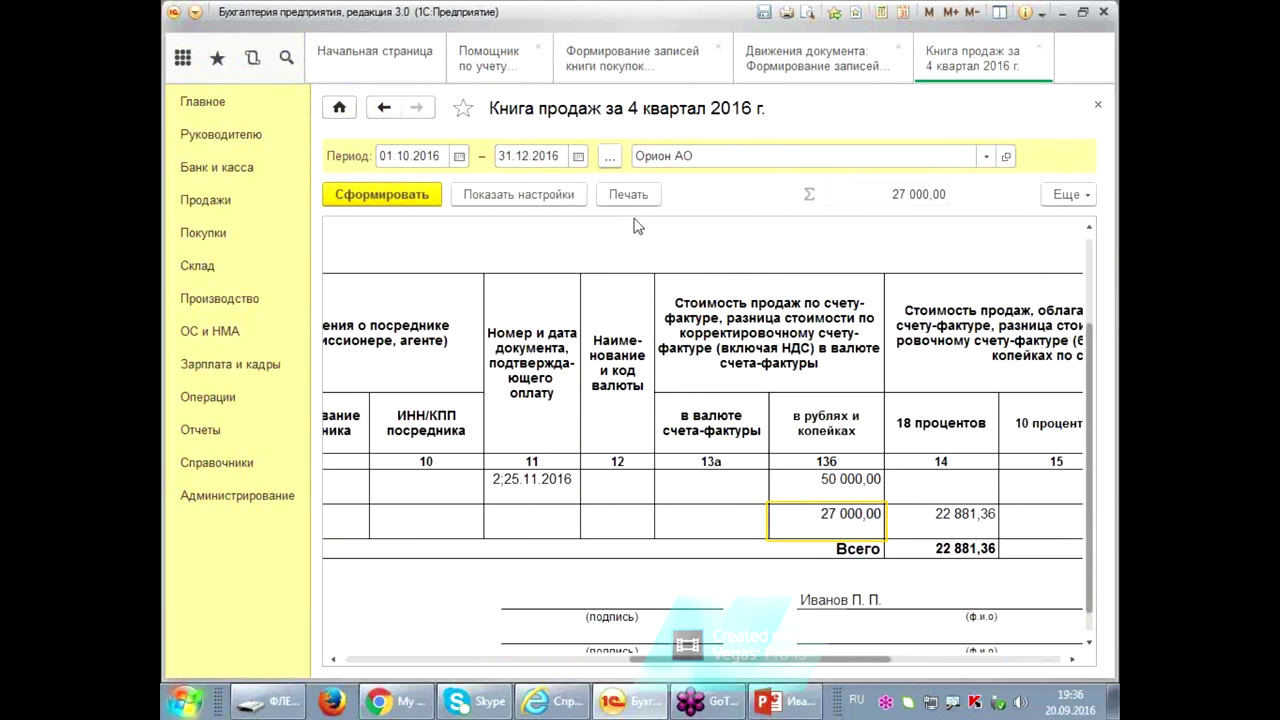
- Return to the VAT accounting assistant and open the purchase book report for the 4th quarter of 2016
left_click(714, 67)
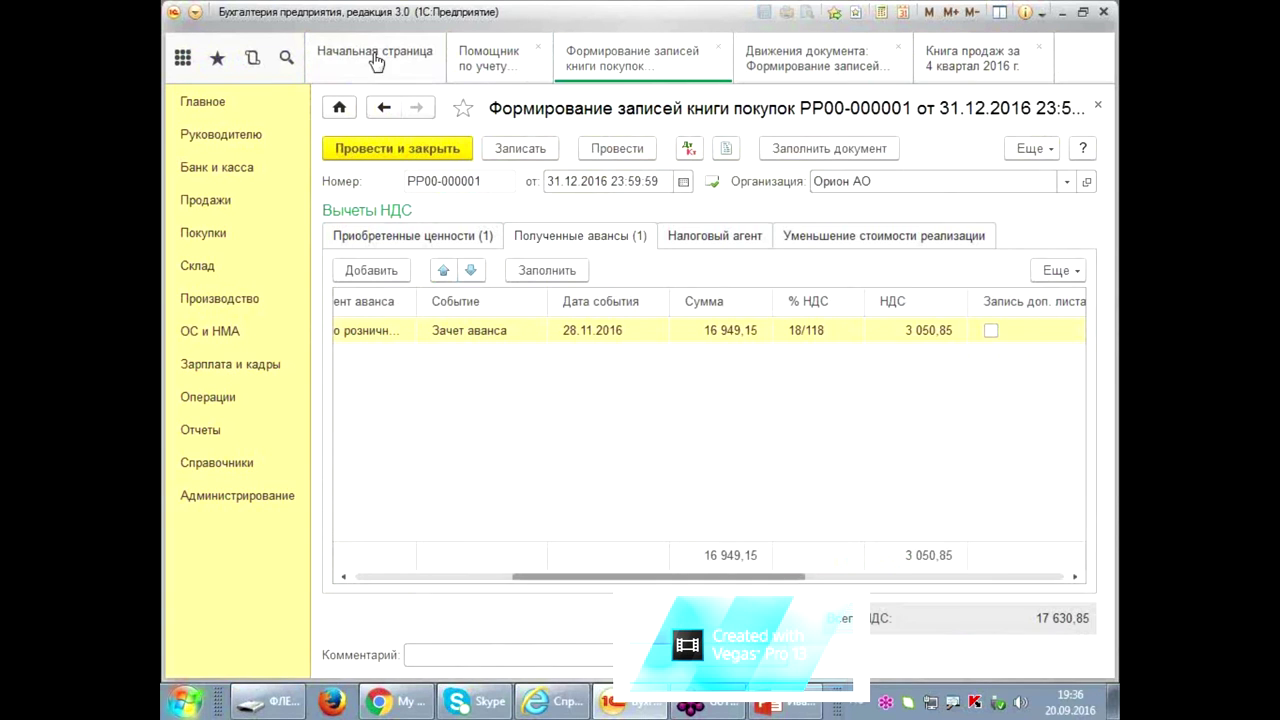
left_click(474, 58)
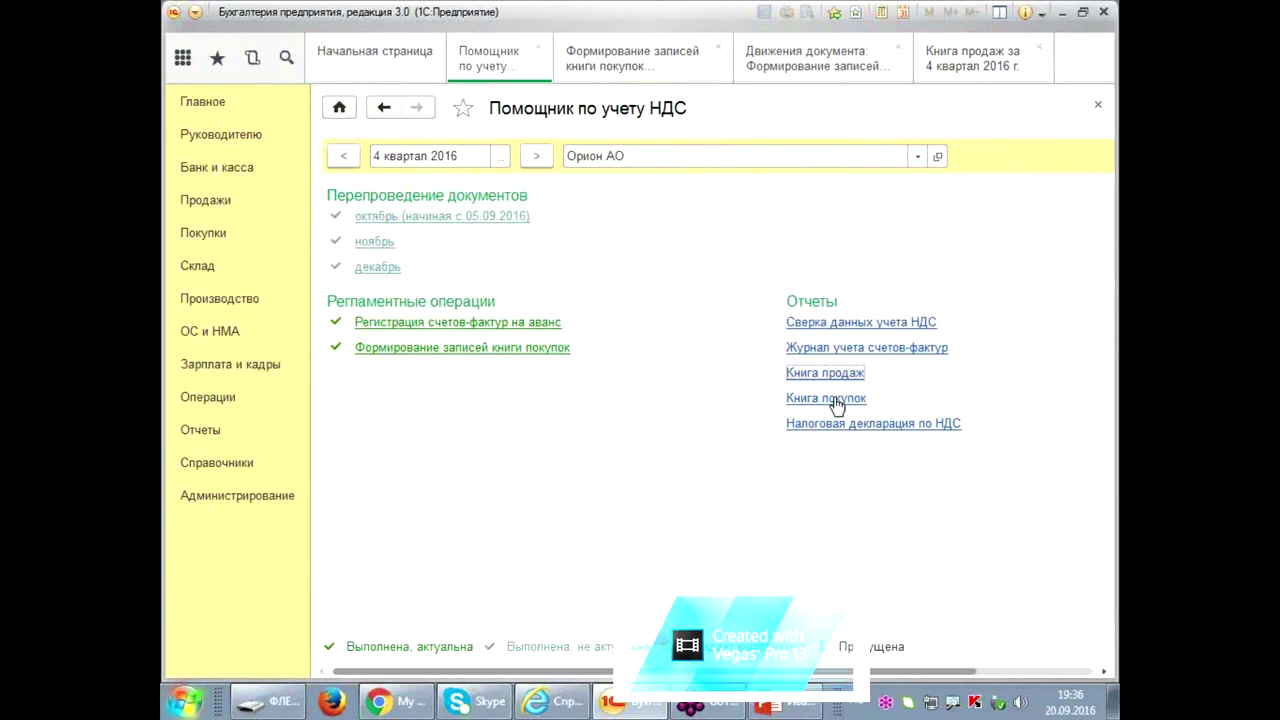
left_click(828, 398)
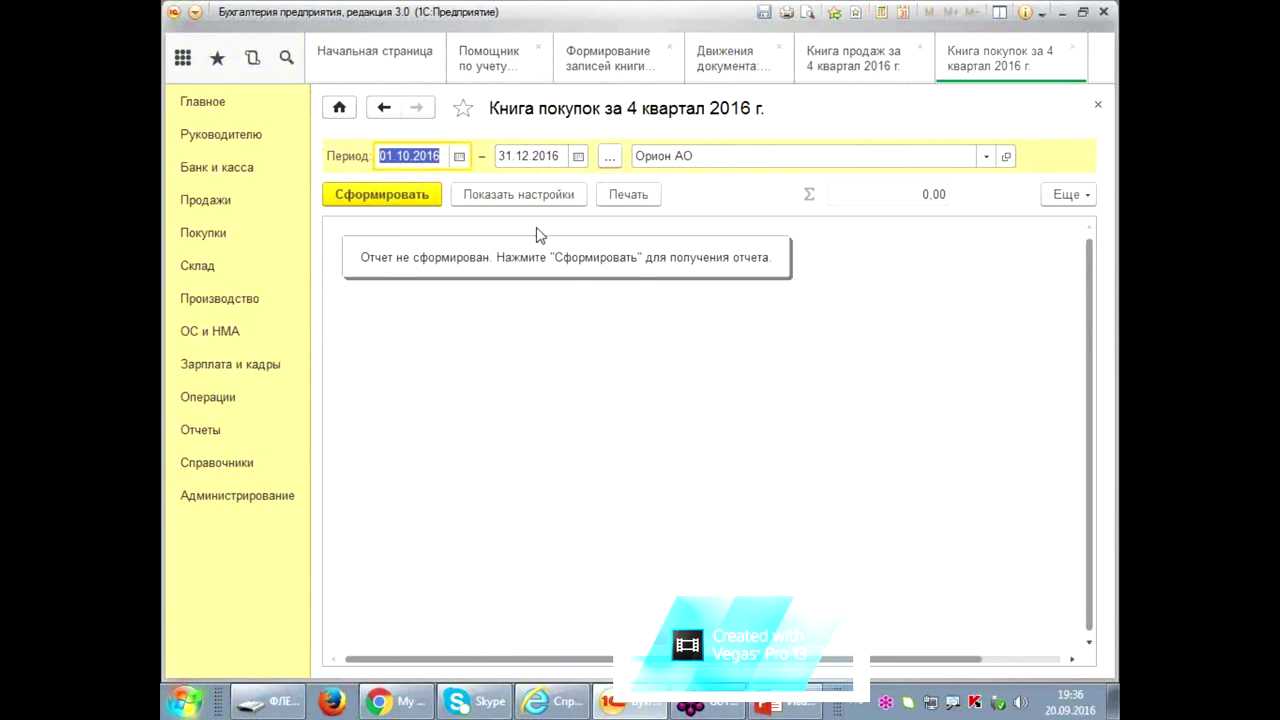
- Generate the purchase book for the 4th quarter of 2016 and examine the 15.09.2016 advance invoice row through to its VAT amount
left_click(400, 193)
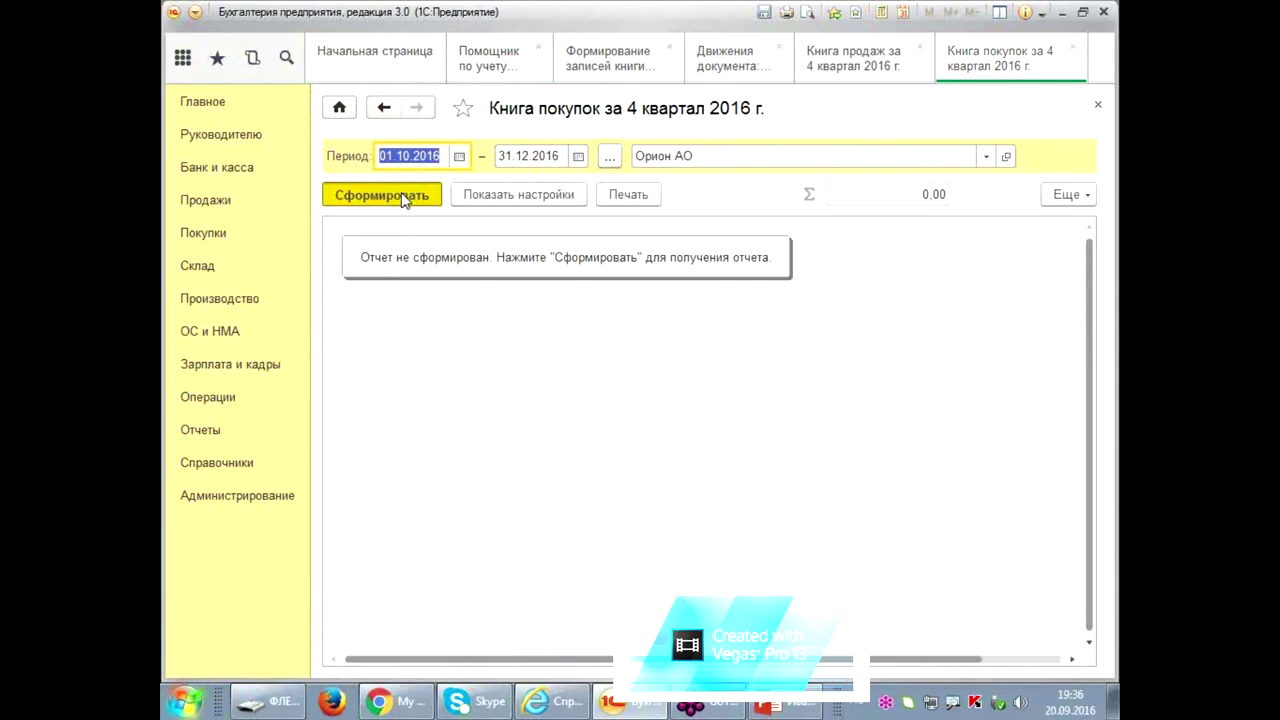
left_click(680, 530)
scroll(690, 520, "down", 2)
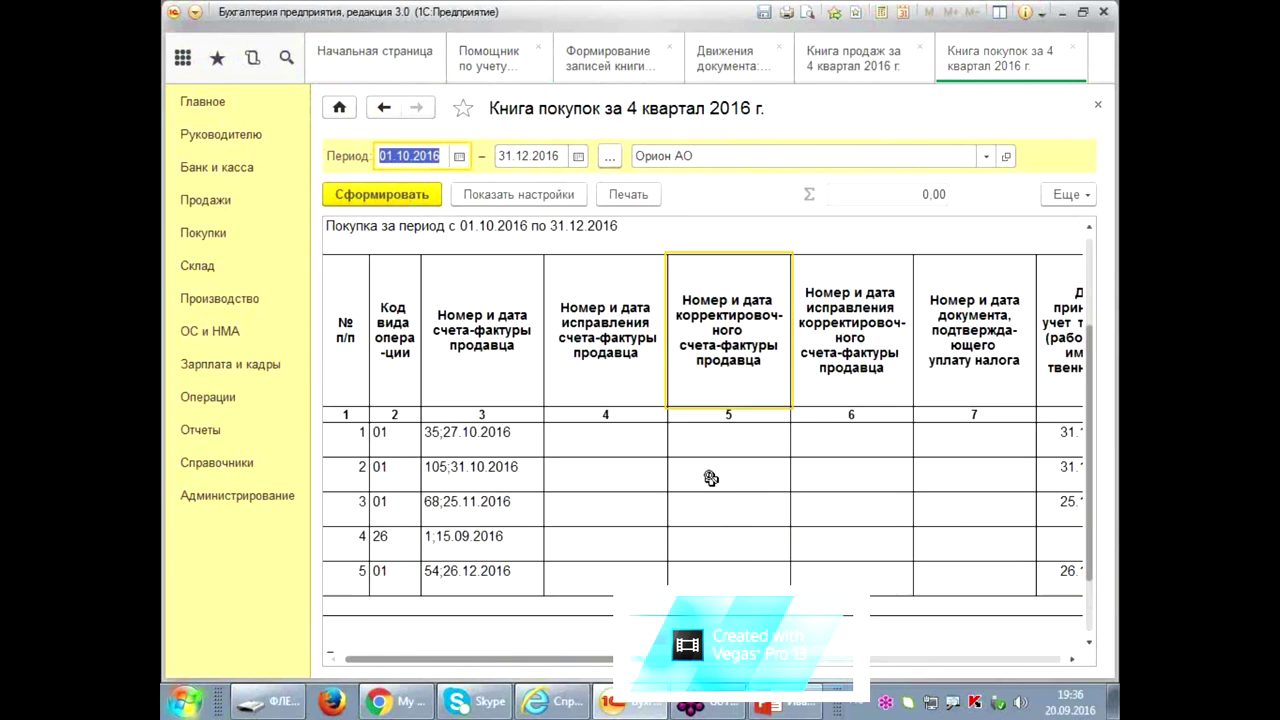
left_click_drag(590, 659, 780, 659)
left_click(740, 548)
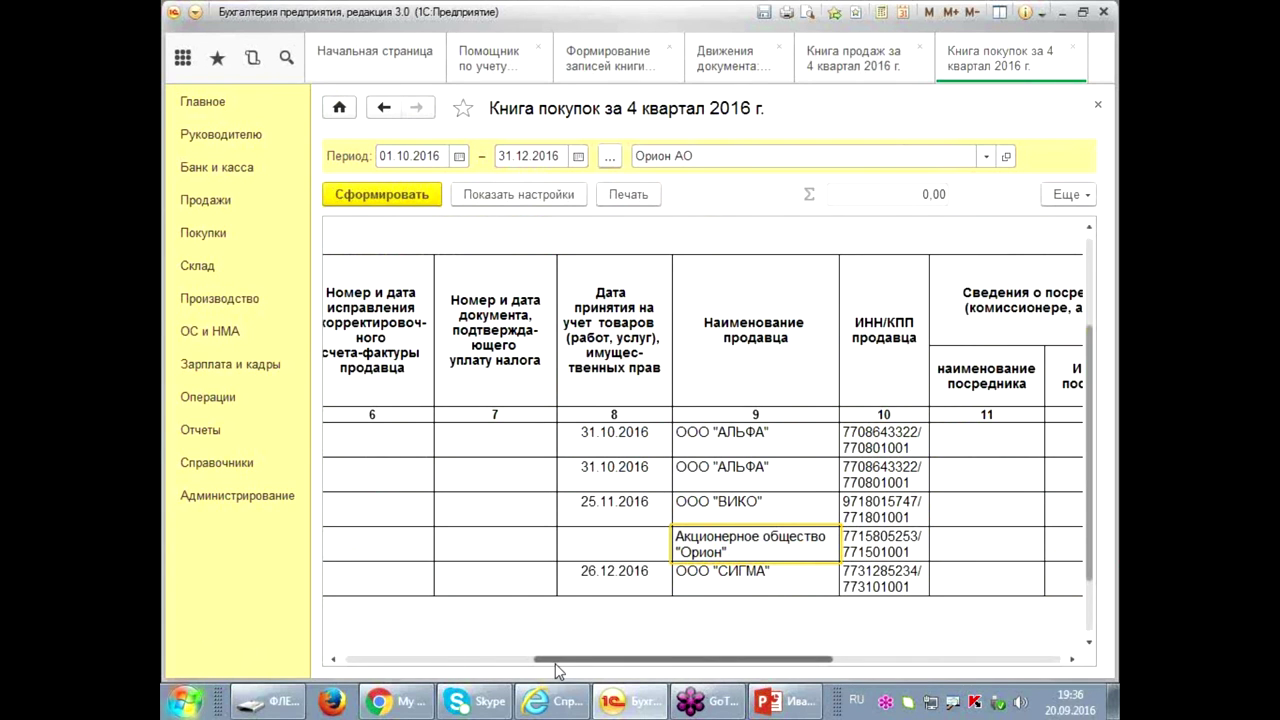
left_click_drag(560, 662, 290, 668)
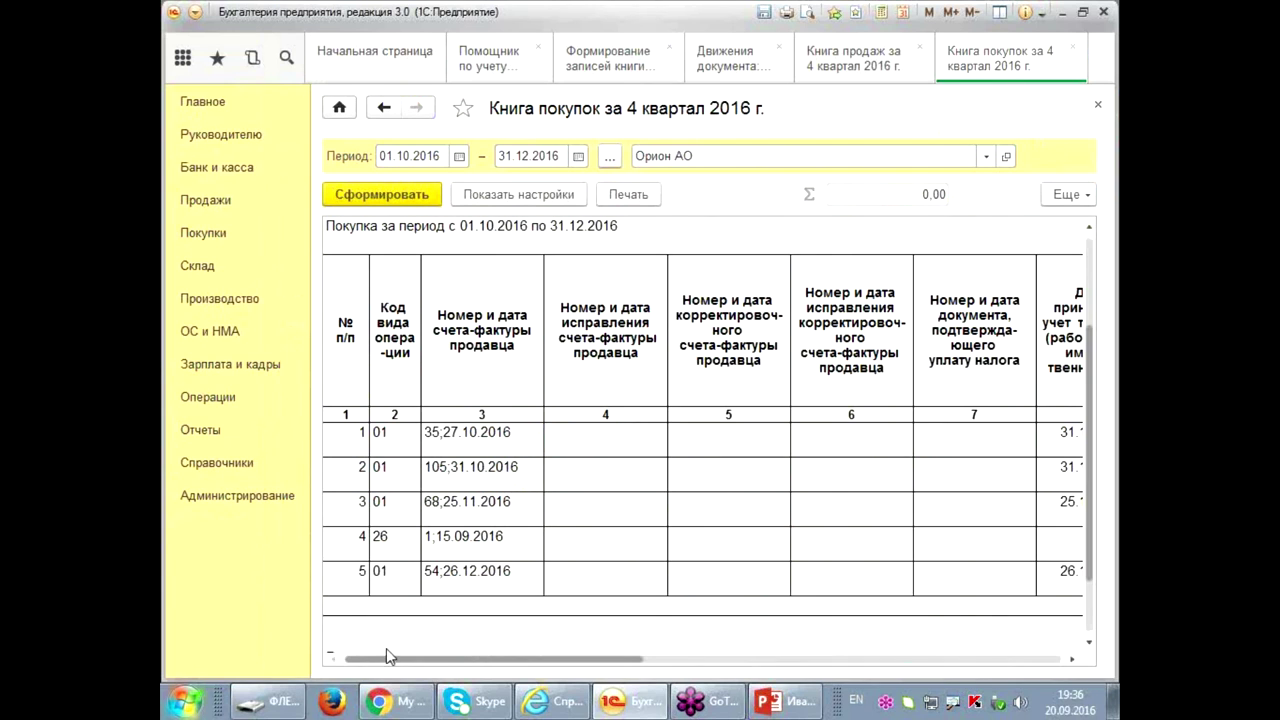
left_click_drag(443, 660, 1045, 665)
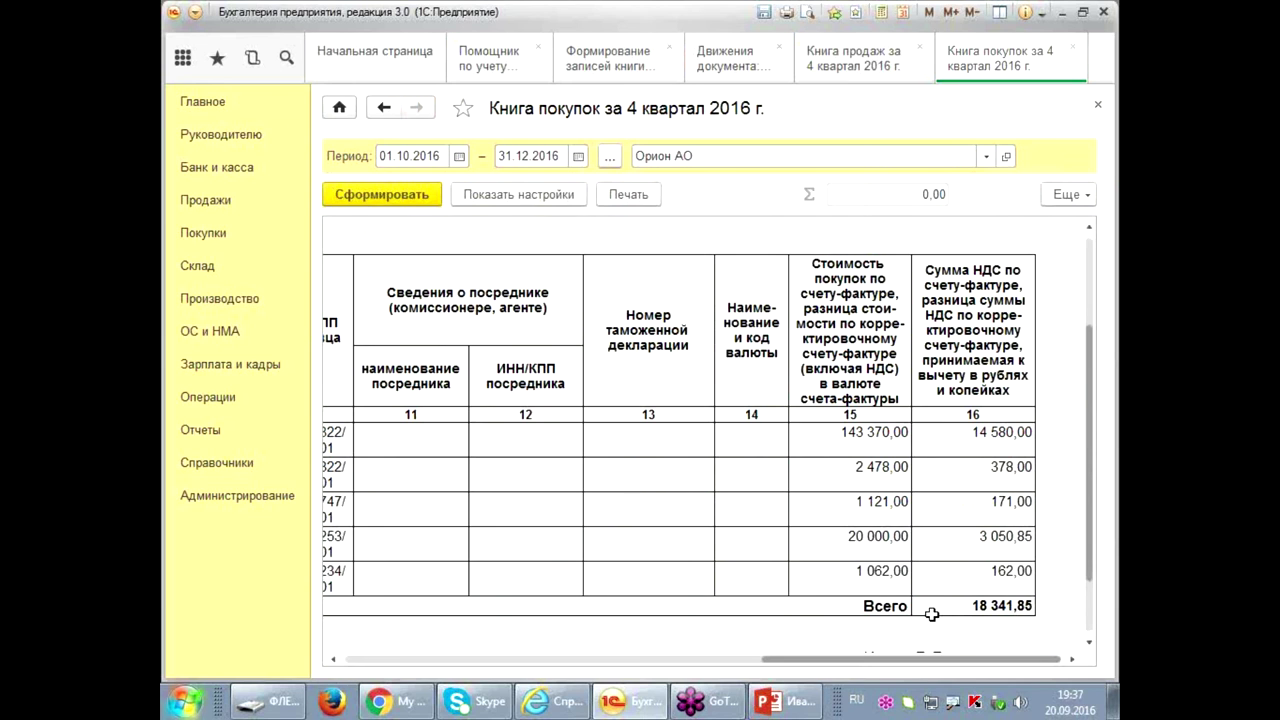
- Close the purchase book and all other open reports and documents, leaving only the start page
left_click(1097, 106)
left_click(1097, 107)
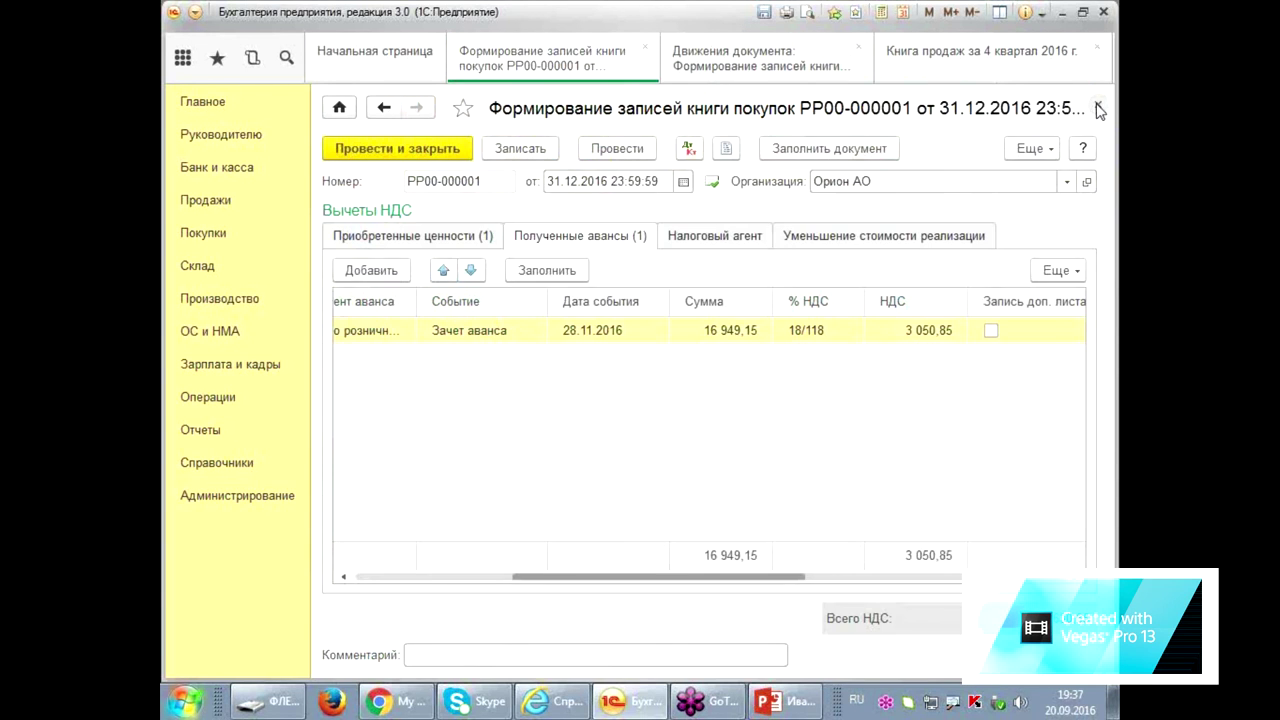
left_click(1097, 107)
left_click(1097, 107)
left_click(1097, 107)
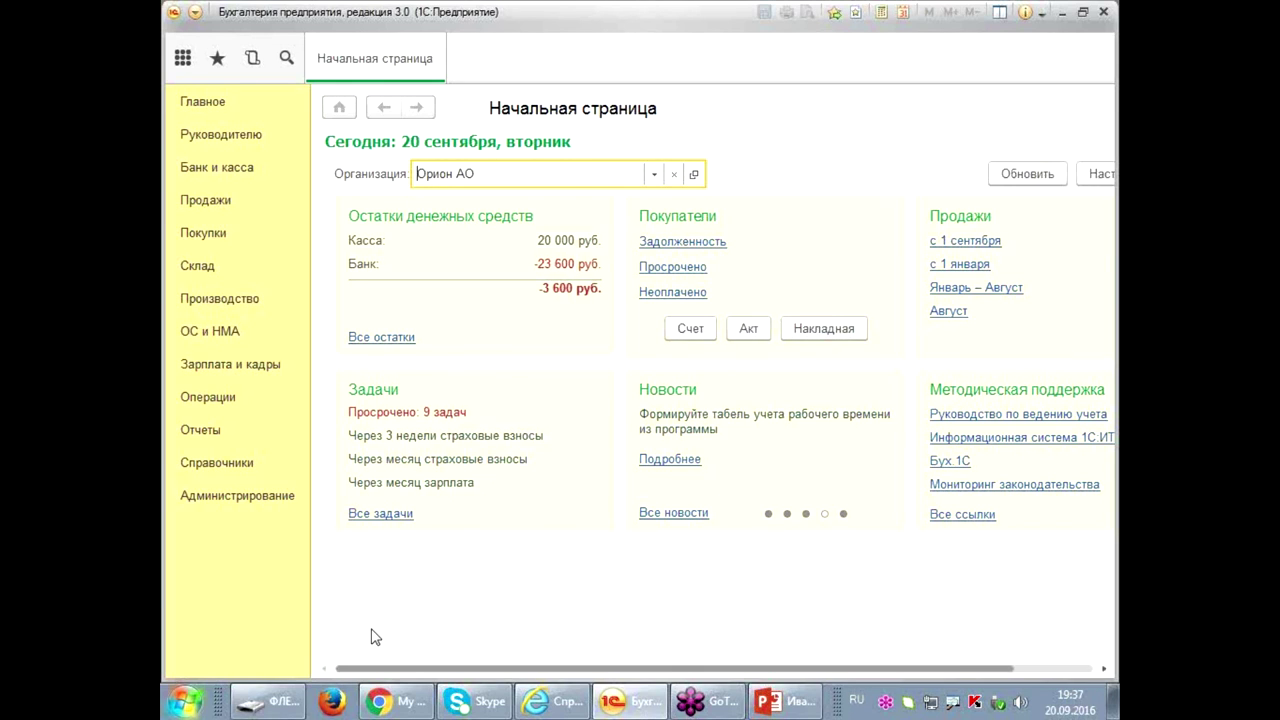
- Create a new retail sales report of the "Розничный магазин" type and date it 30.11.2016
mouse_move(396, 701)
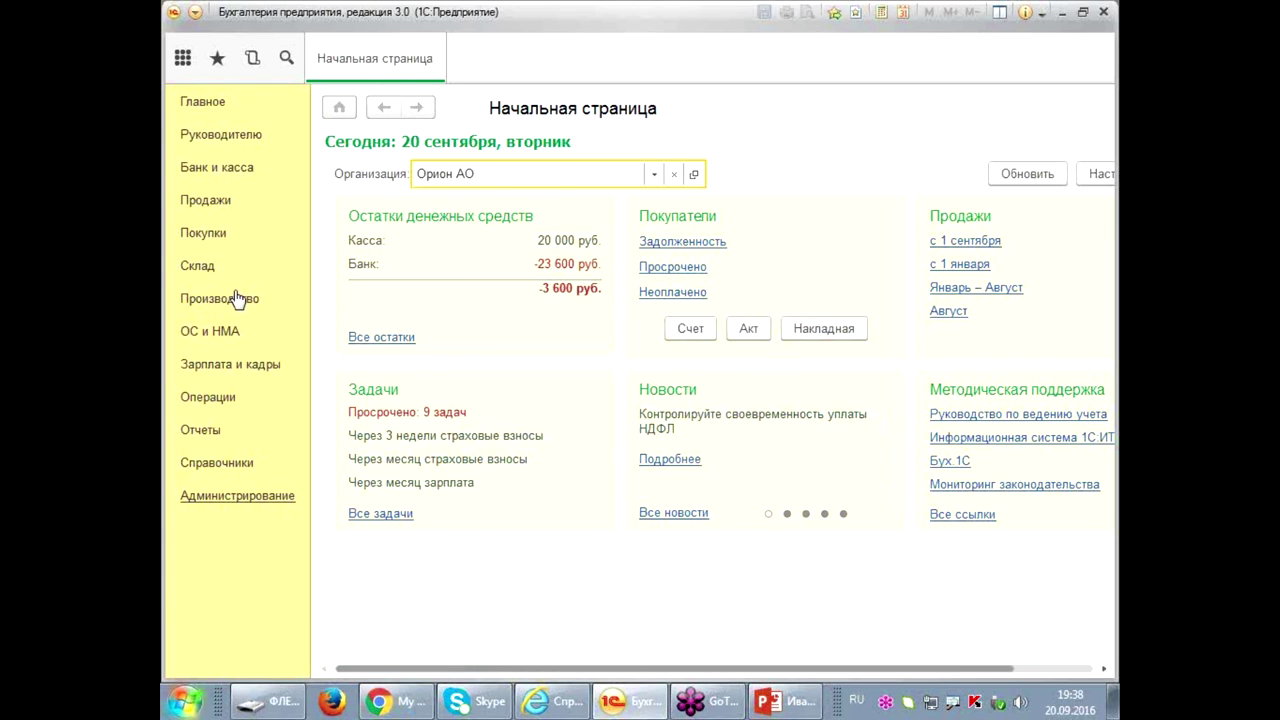
left_click(190, 202)
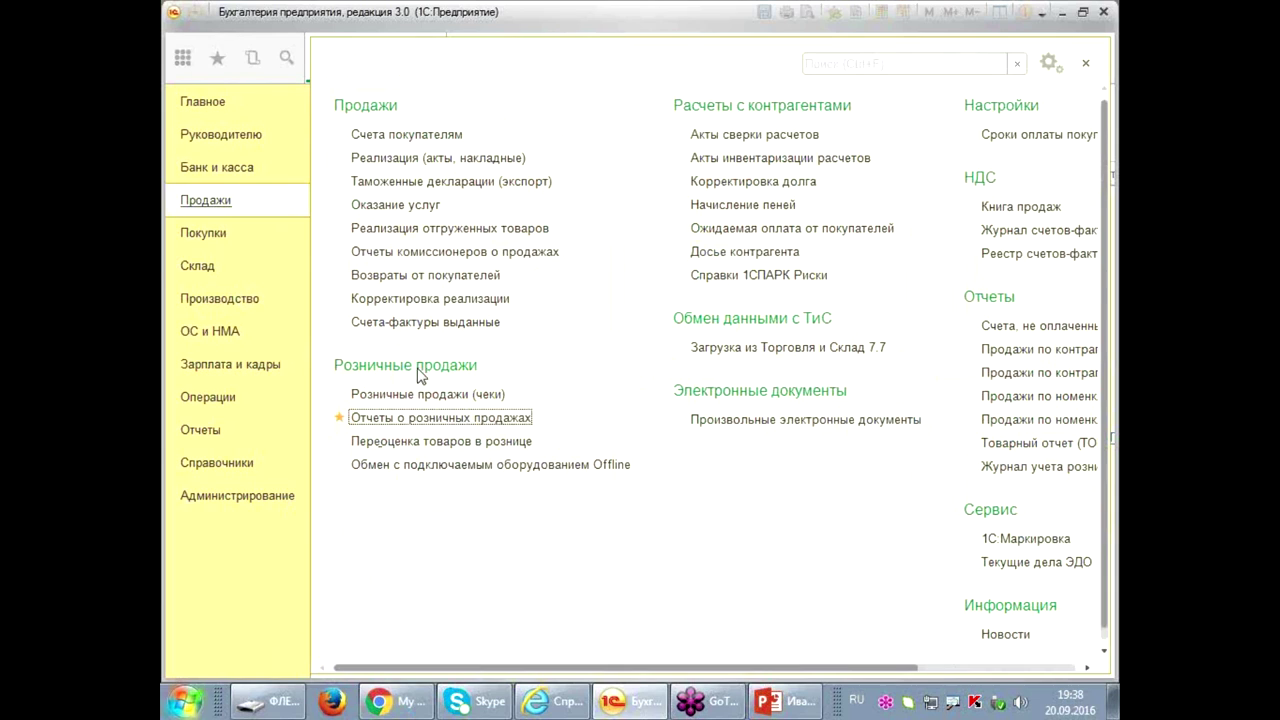
left_click(405, 420)
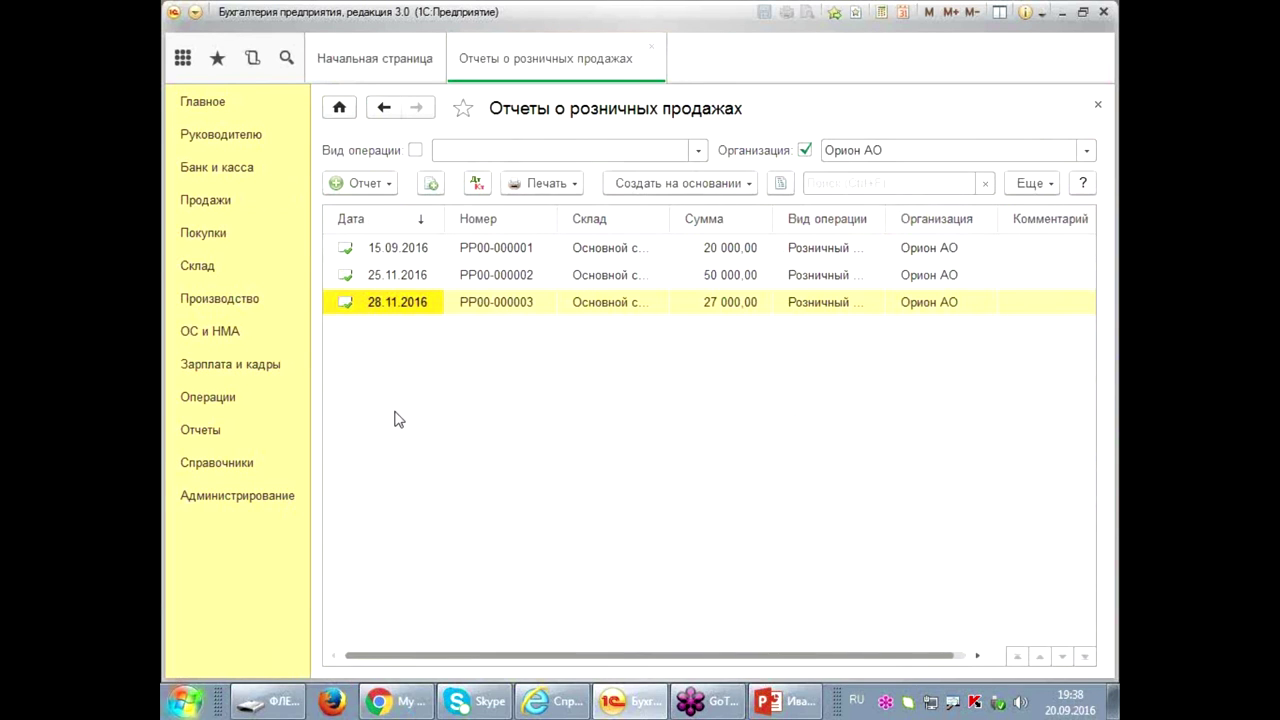
left_click(355, 185)
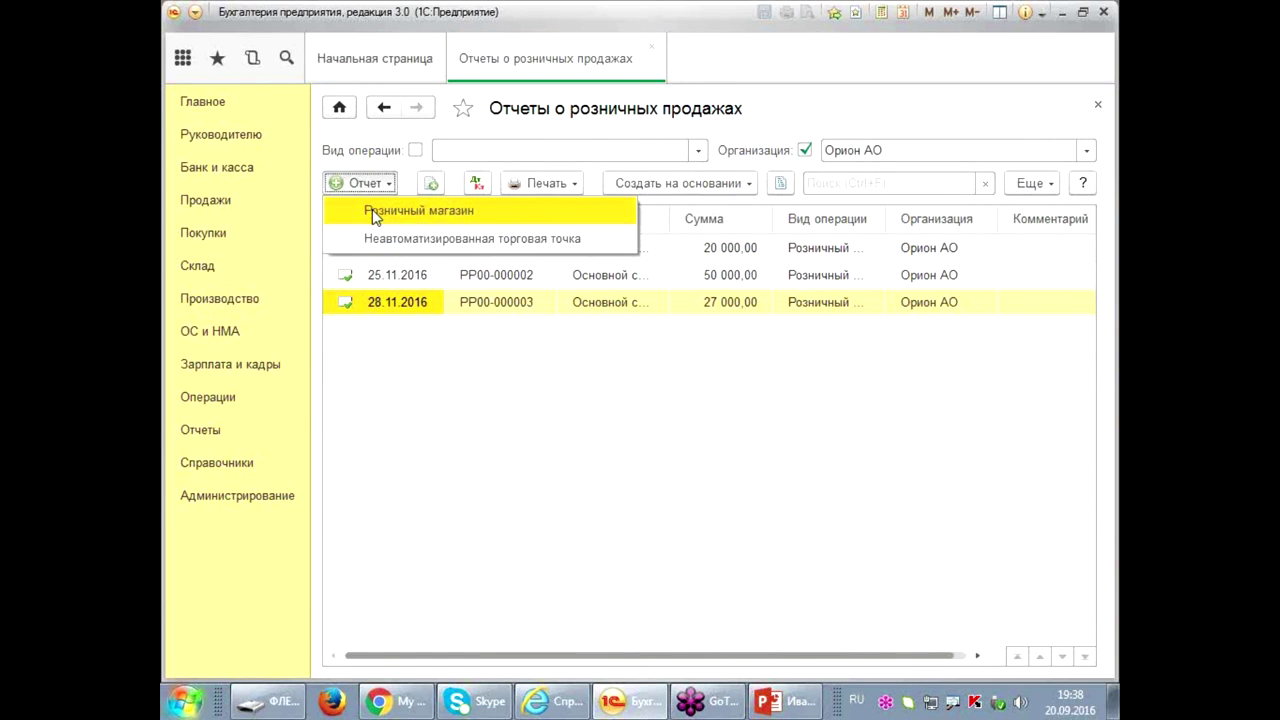
left_click(373, 210)
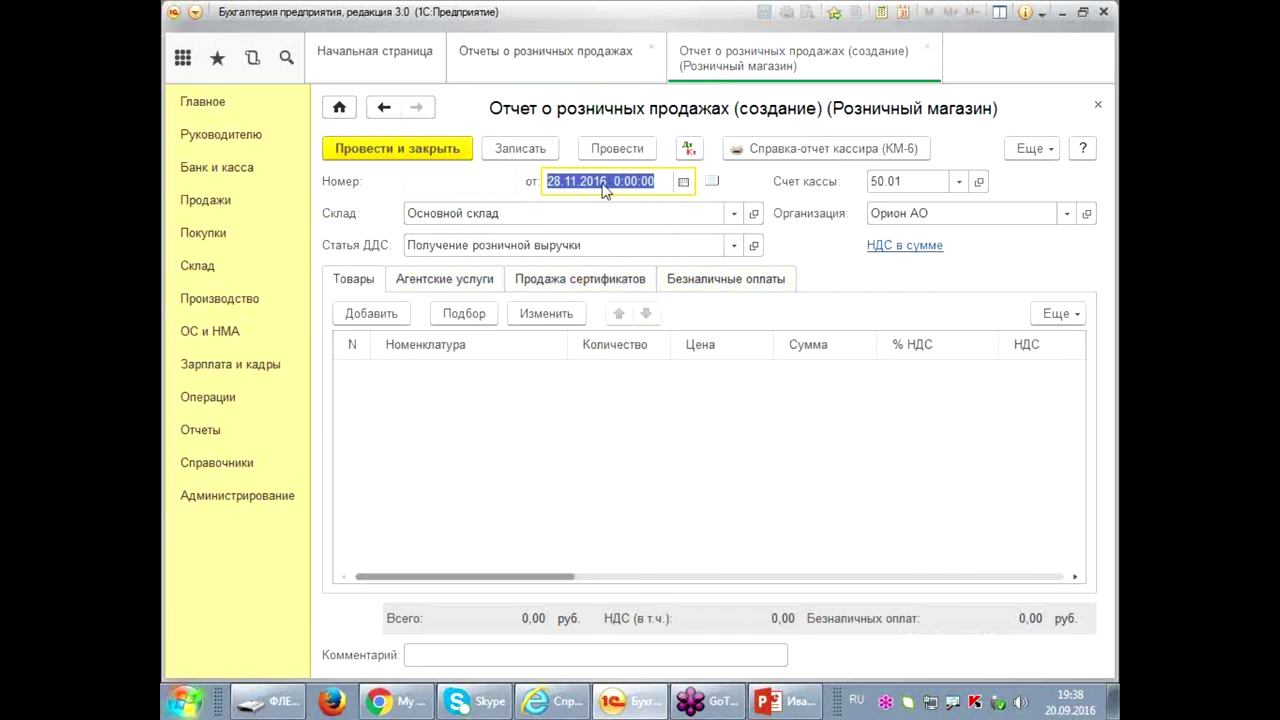
left_click(683, 181)
left_click(752, 388)
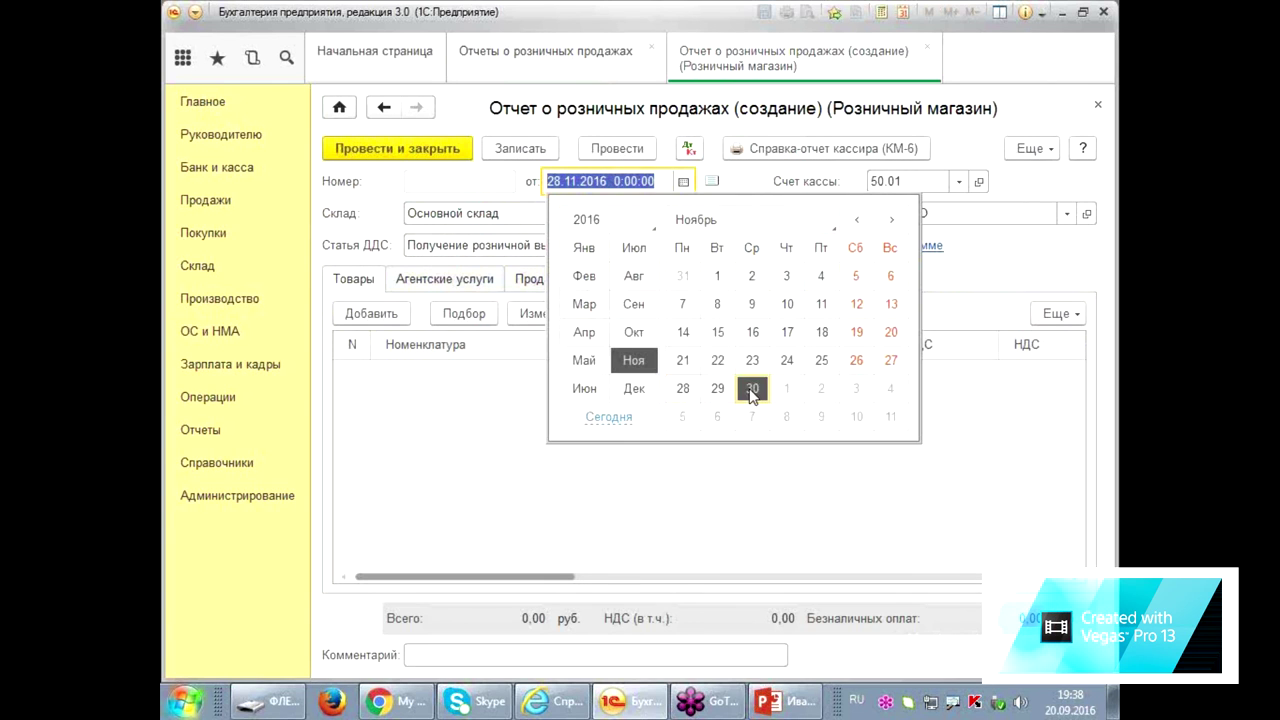
- Set the working date in the personal settings to 30.11.2016 and save the settings
left_click(208, 104)
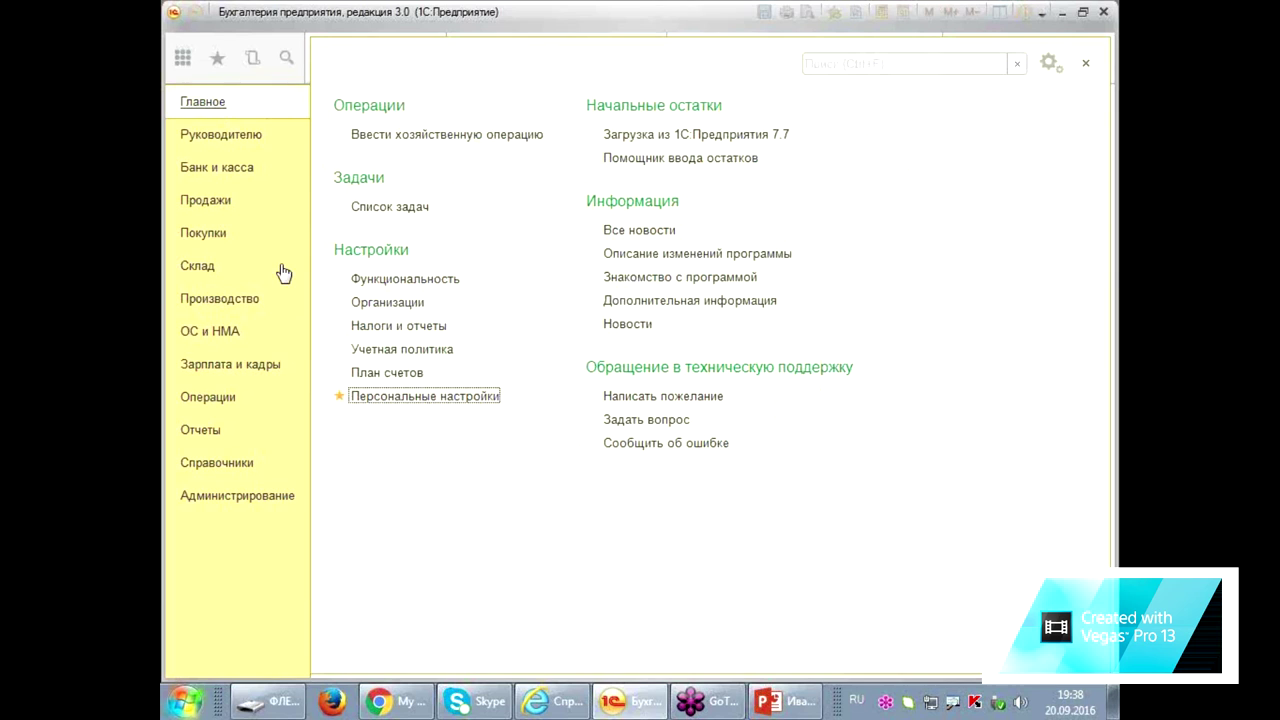
left_click(393, 394)
left_click(590, 328)
left_click(593, 328)
left_click_drag(593, 328, 568, 328)
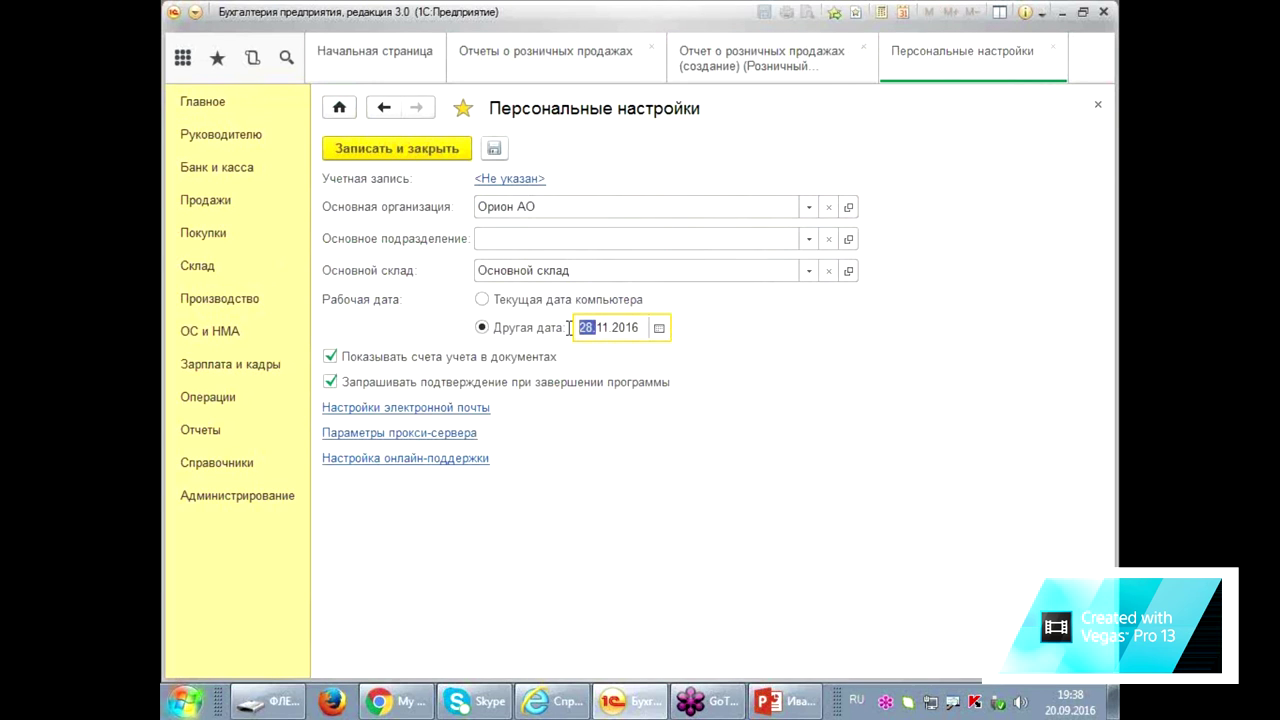
type("30")
left_click(397, 145)
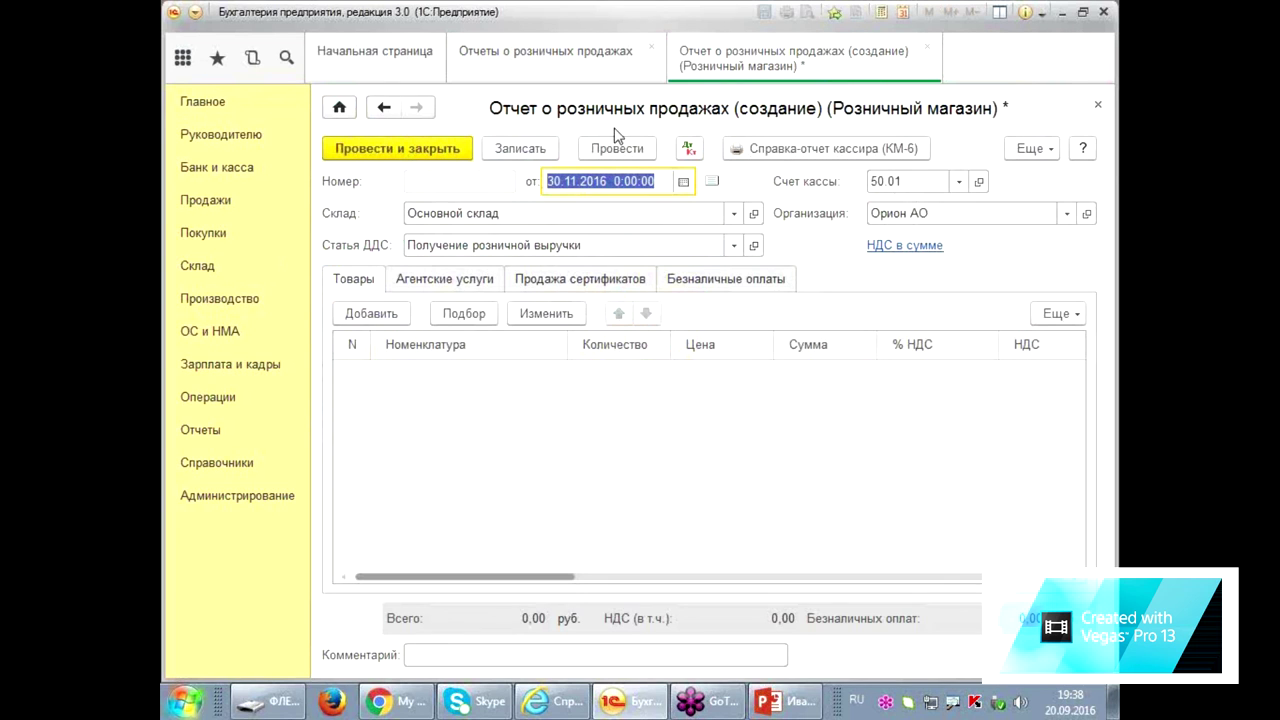
- Pick one unit of БЕНЗИН АИ-92 from the stock items into the report's goods and discard the blank goods row
left_click(370, 316)
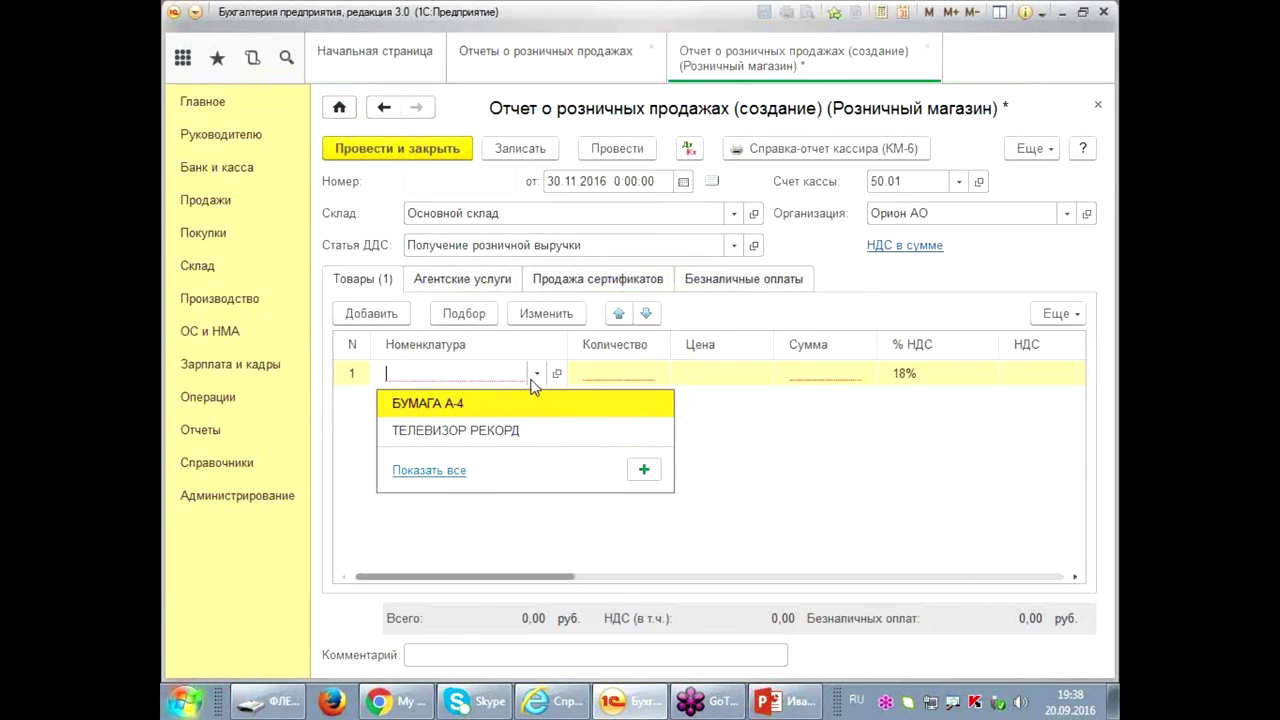
left_click(466, 315)
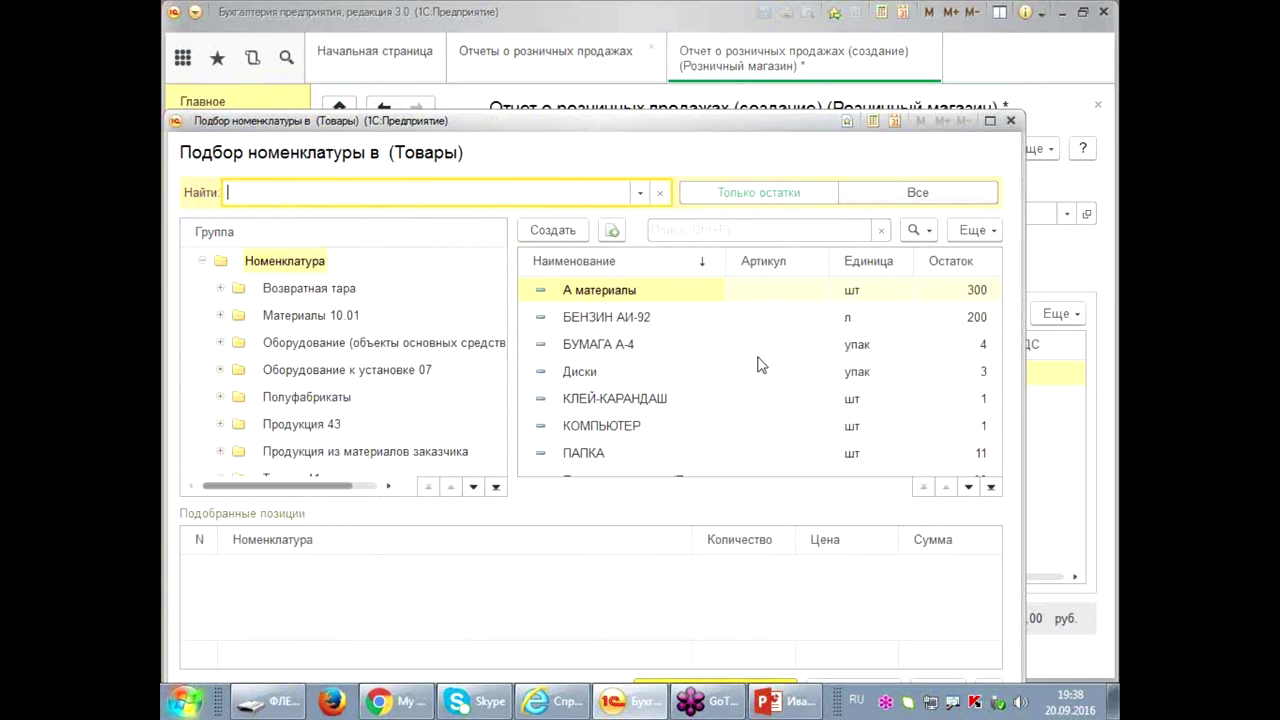
left_click(666, 452)
scroll(680, 400, "down", 2)
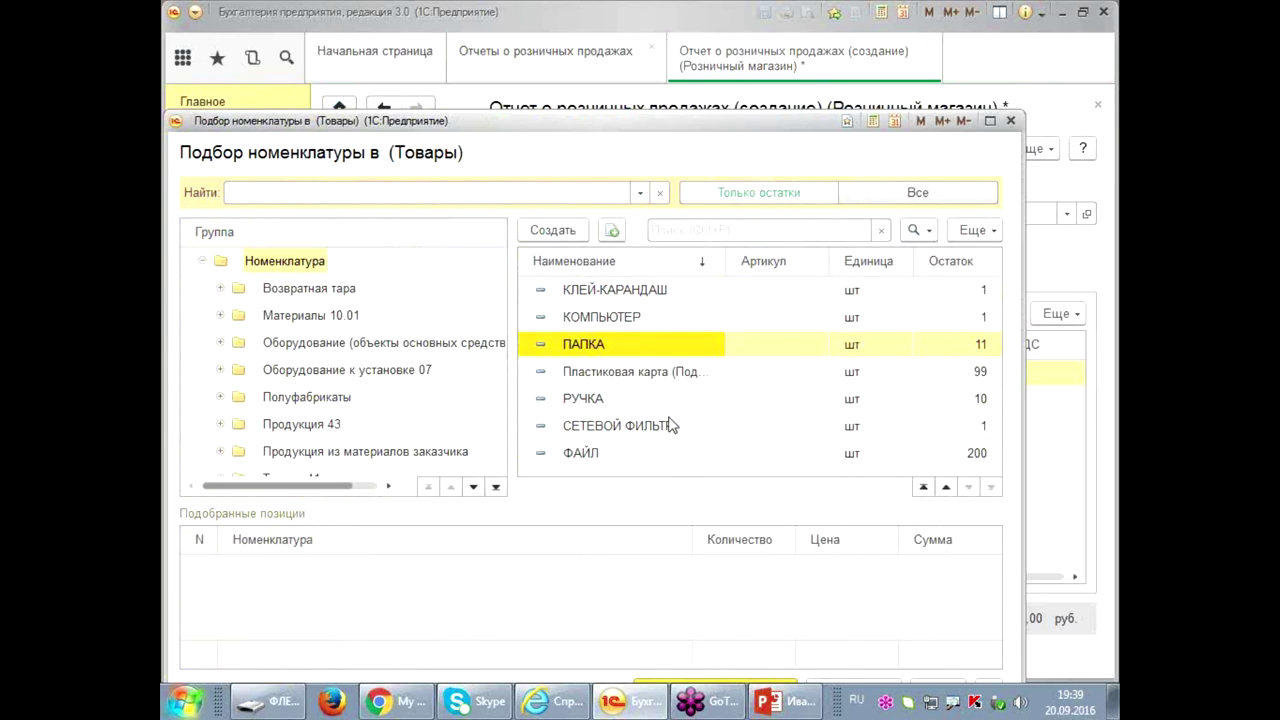
scroll(674, 430, "up", 2)
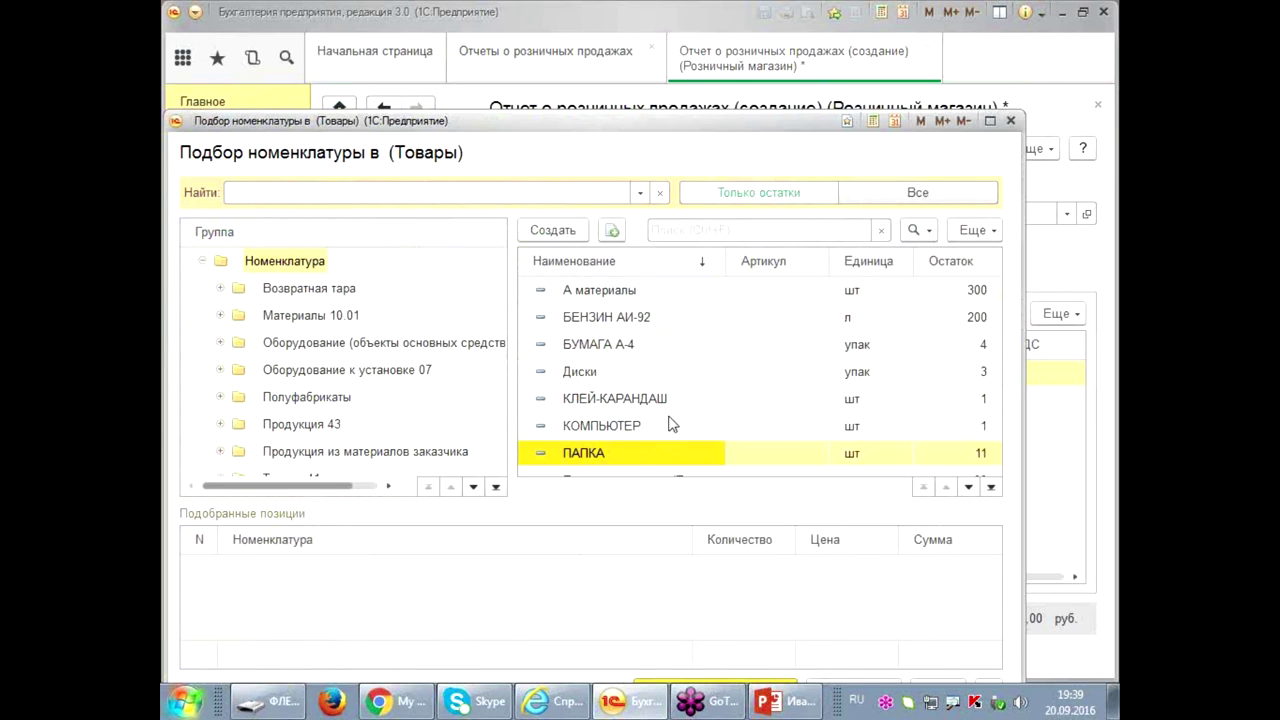
double_click(660, 318)
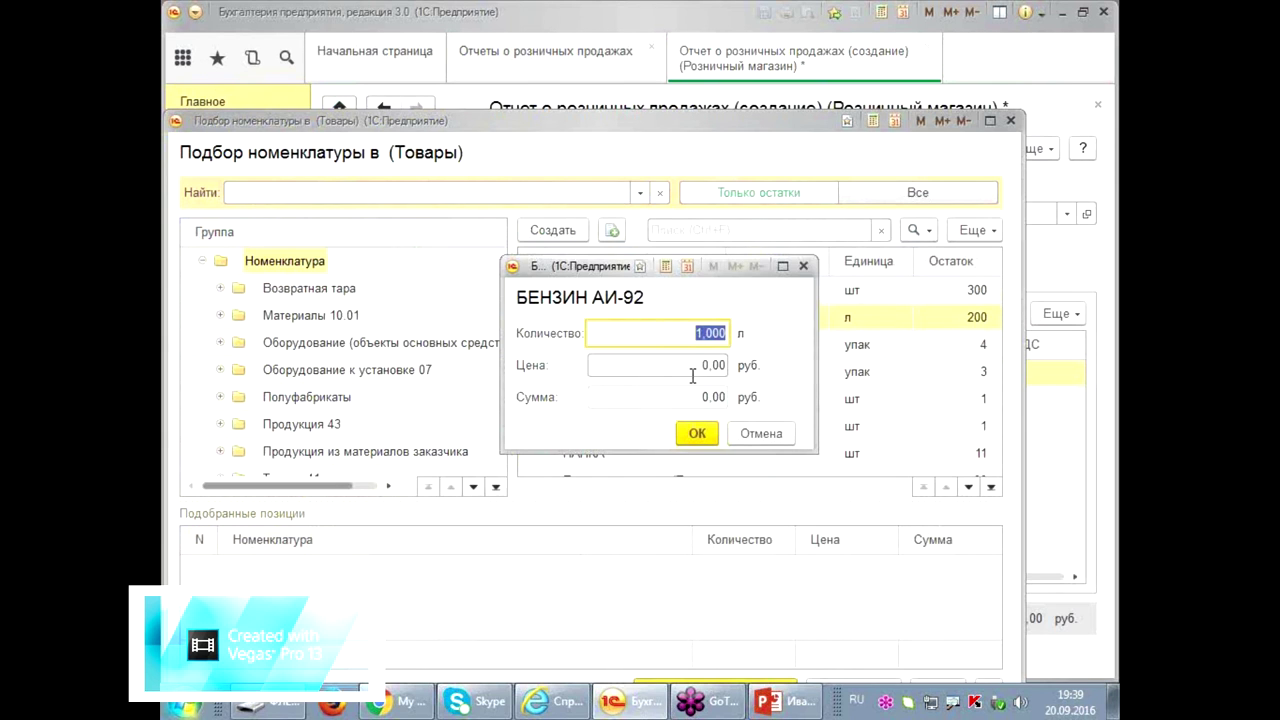
left_click(690, 366)
left_click(697, 433)
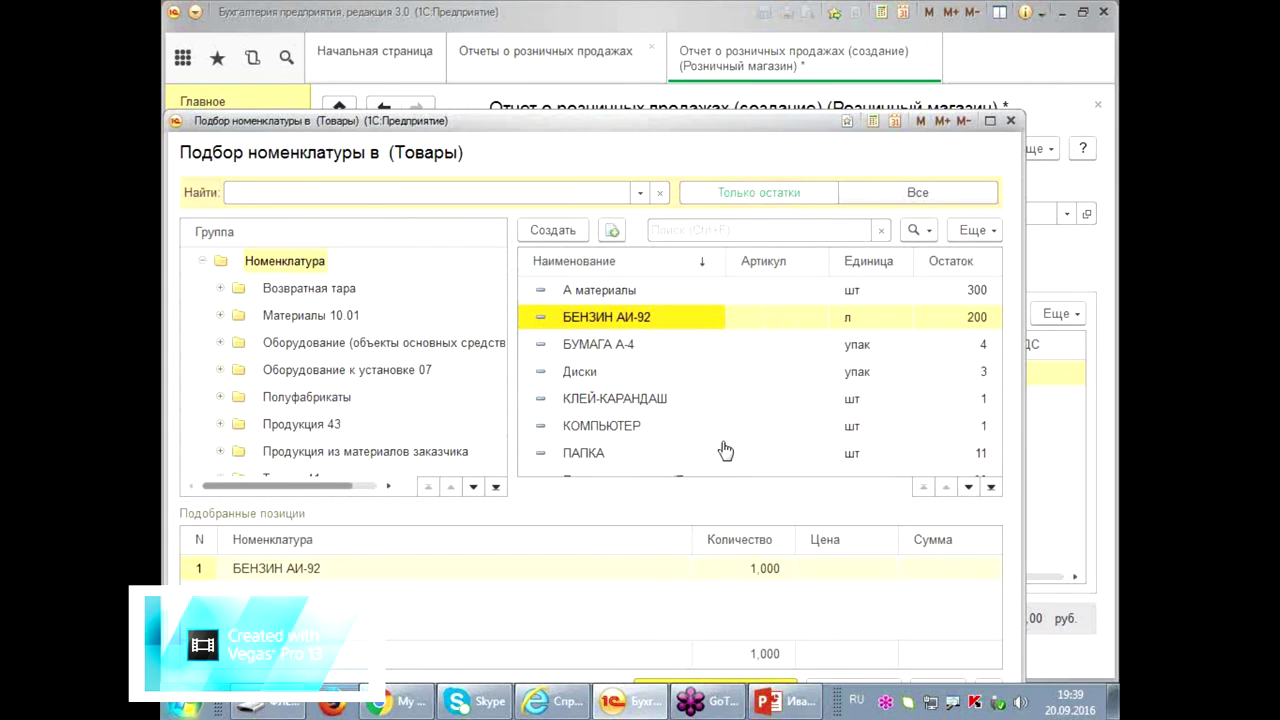
double_click(705, 122)
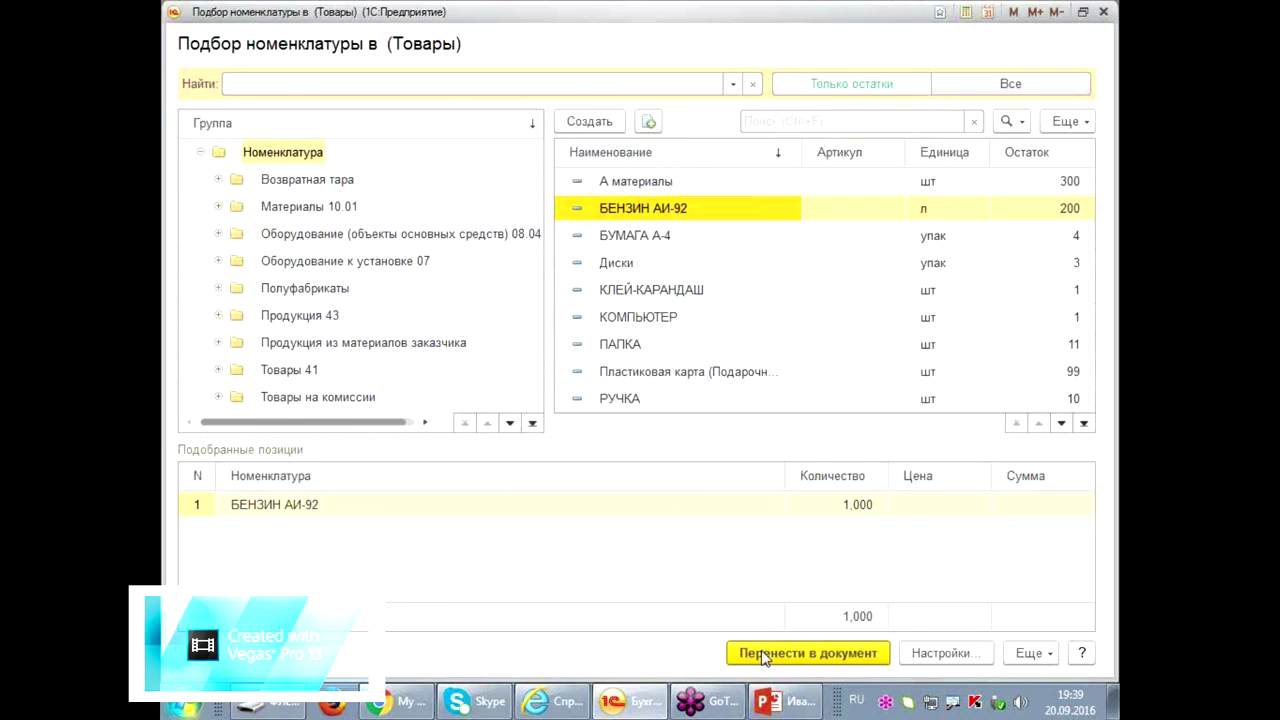
left_click(757, 652)
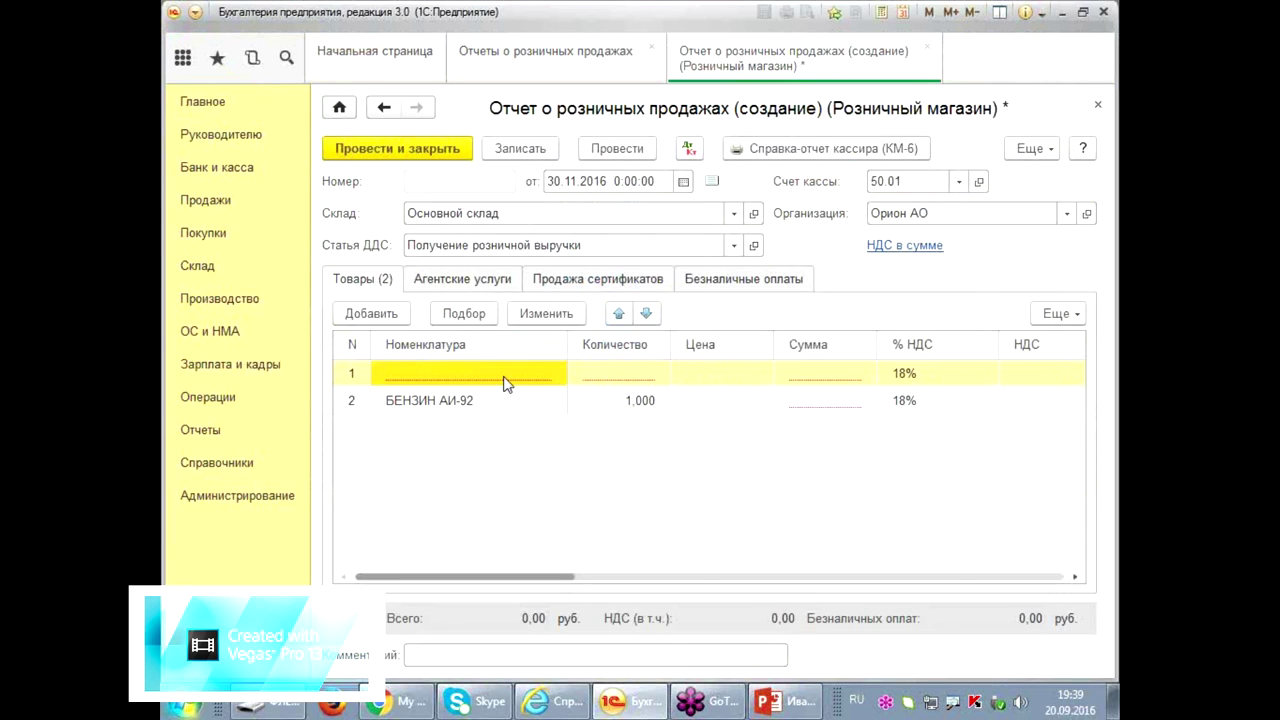
key("Escape")
left_click_drag(522, 577, 507, 600)
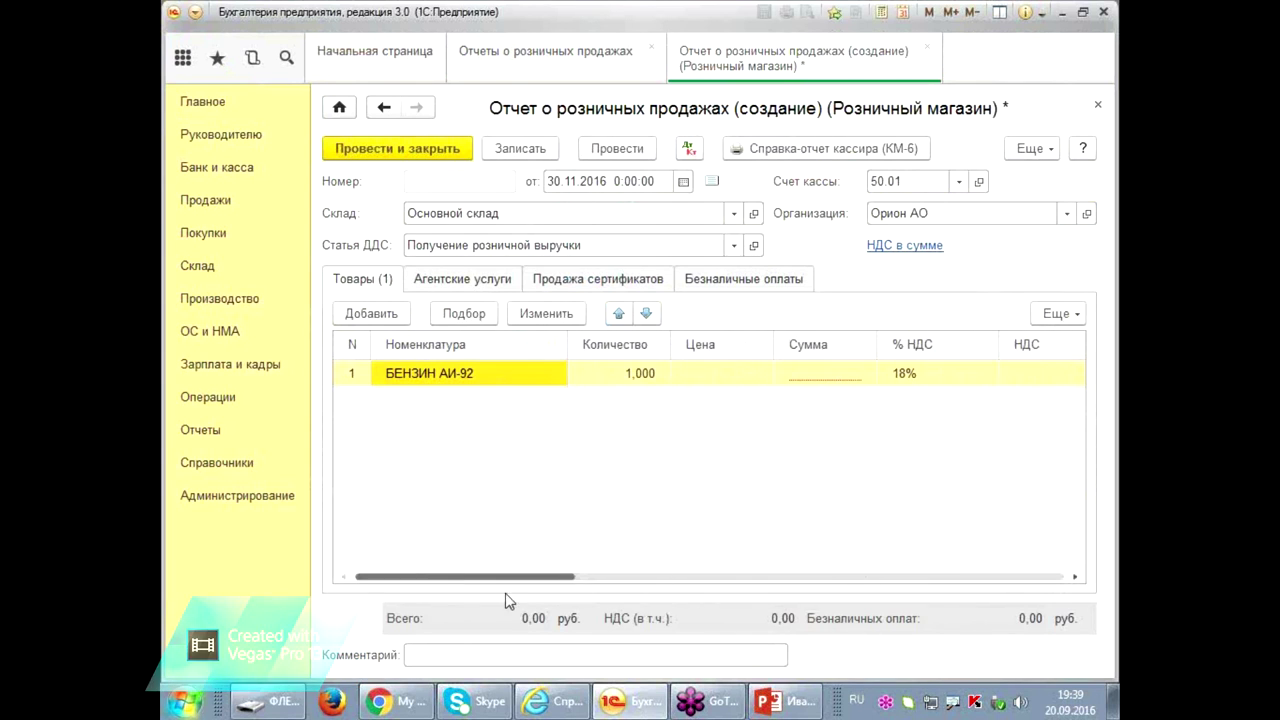
- Set the price of БЕНЗИН АИ-92 in the retail sales report to 50 000 rubles
double_click(734, 373)
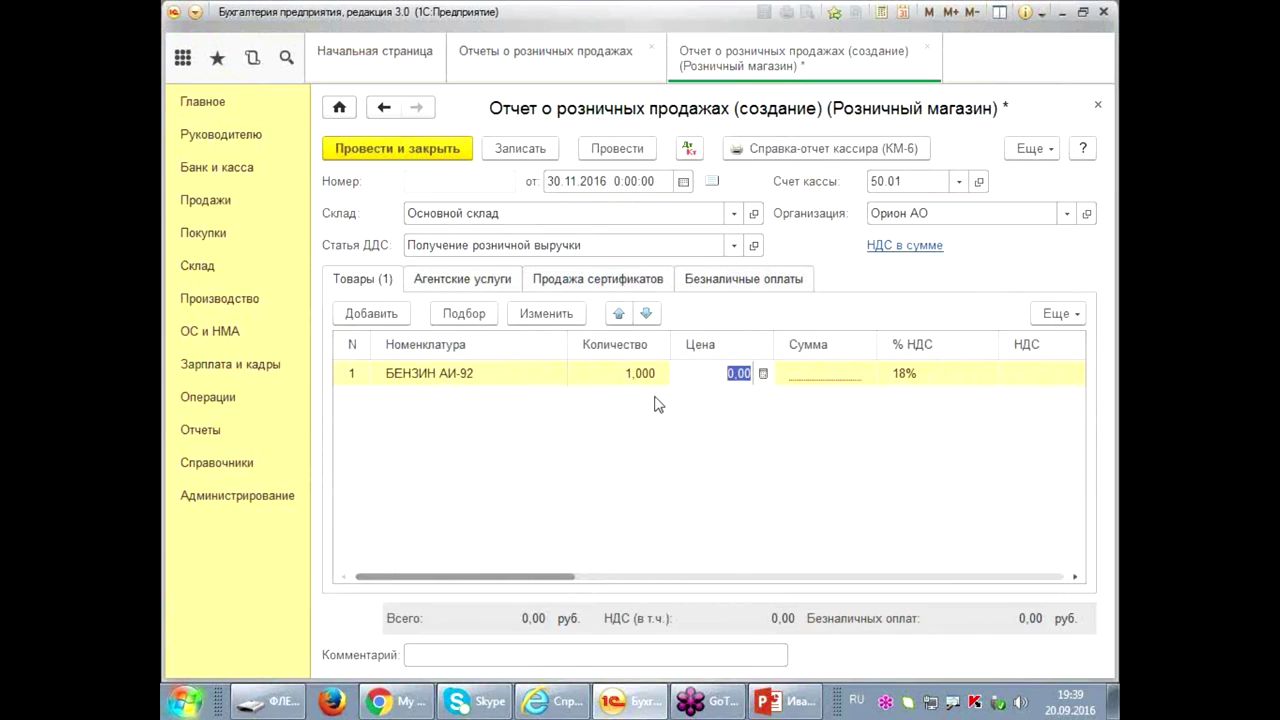
type("50000")
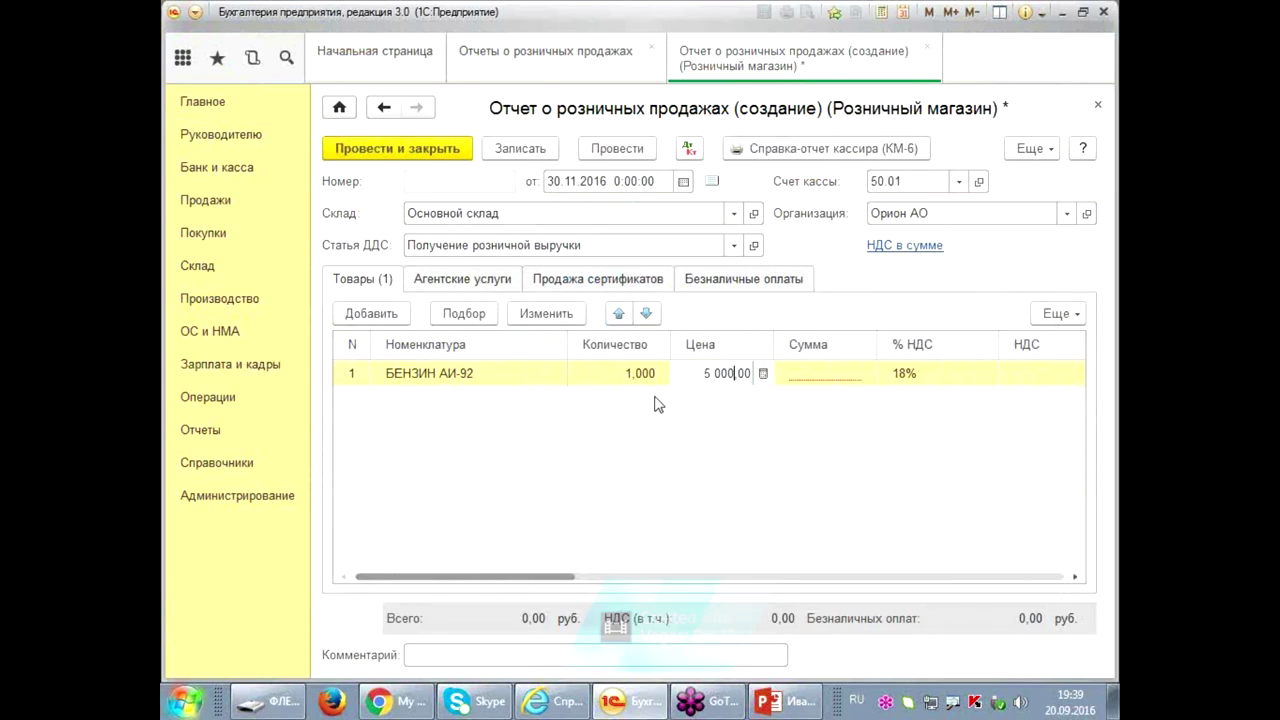
key("Return")
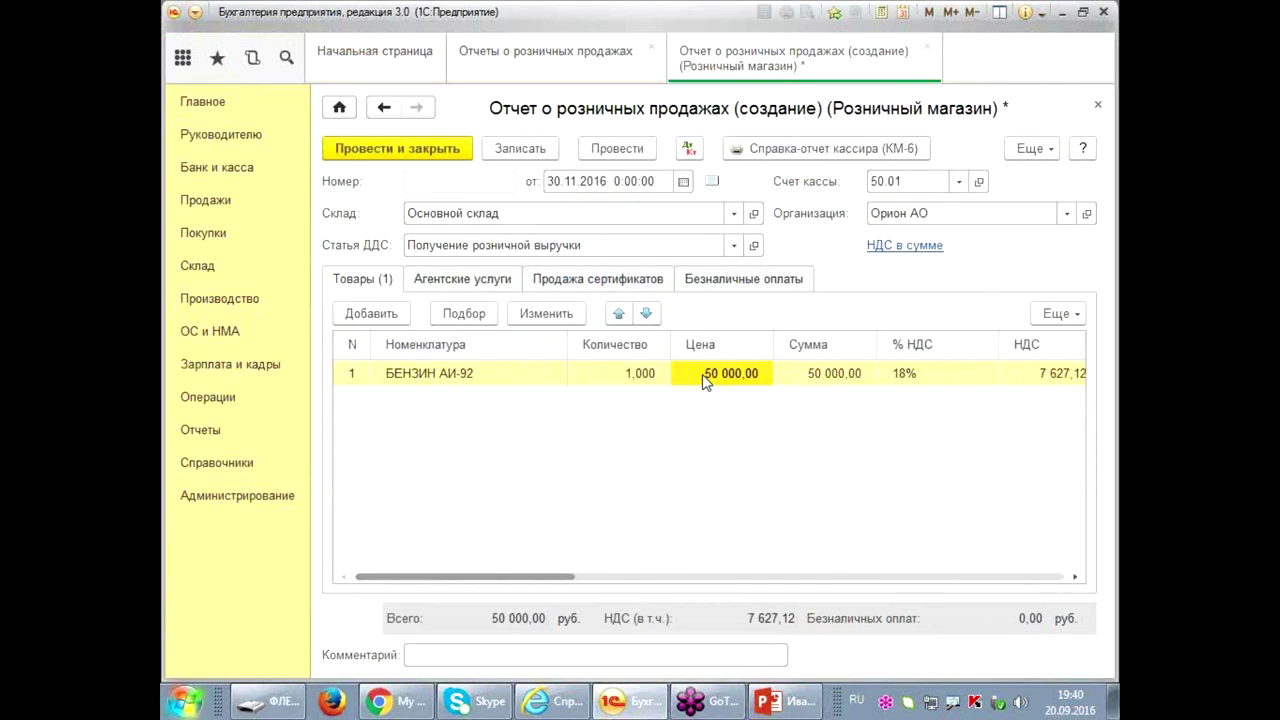
- Add a cashless payment row with payment type "Будь на высоте (сертификат сторонний)" and open that payment type's card
left_click(726, 289)
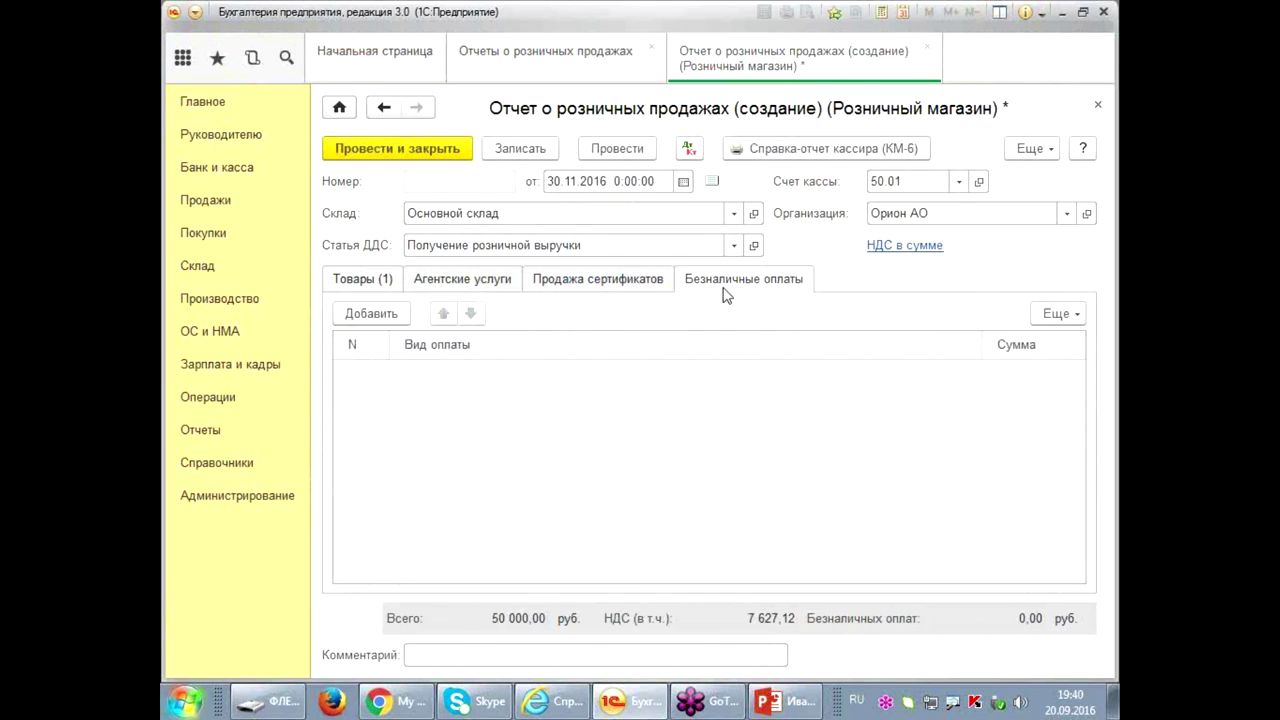
left_click(389, 315)
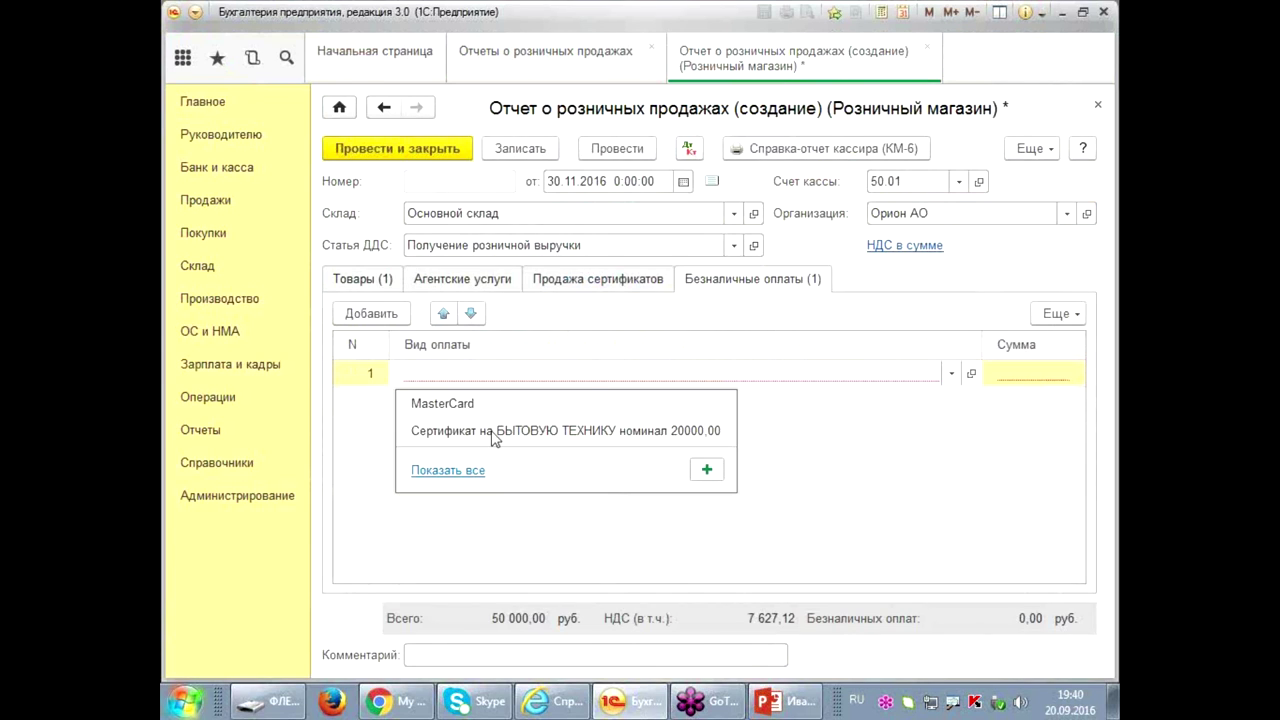
left_click(446, 469)
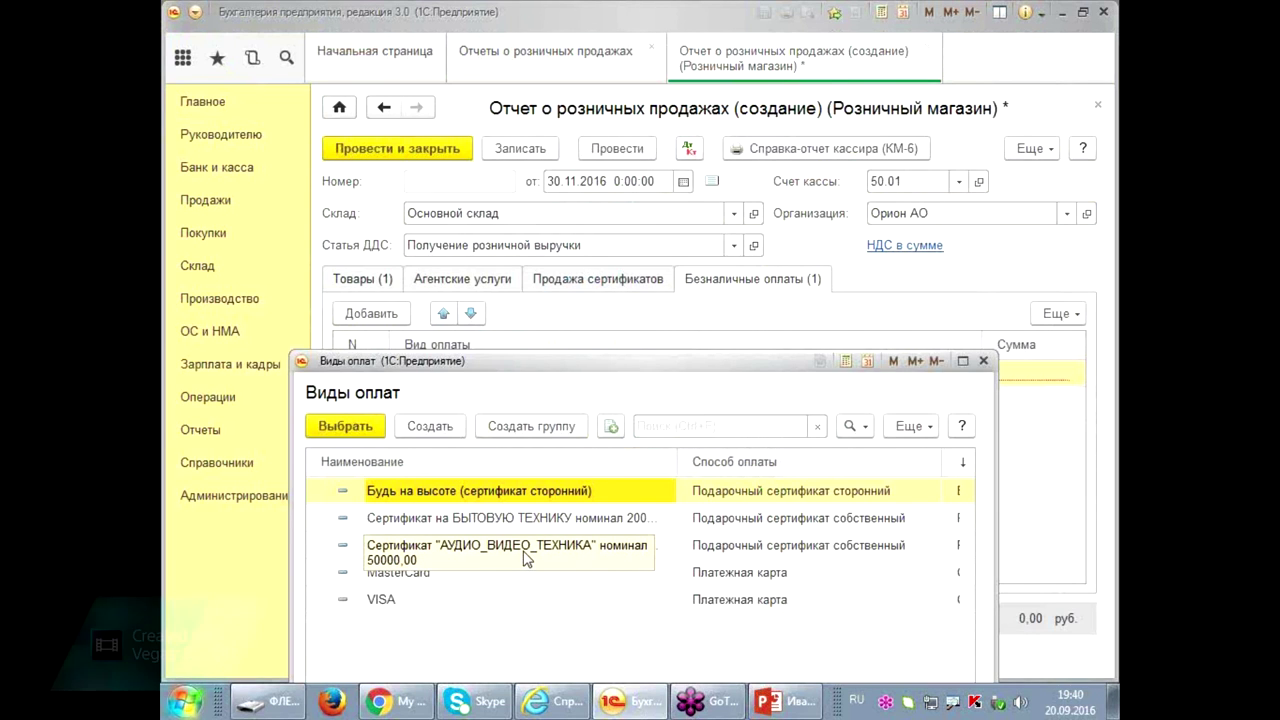
left_click(527, 558)
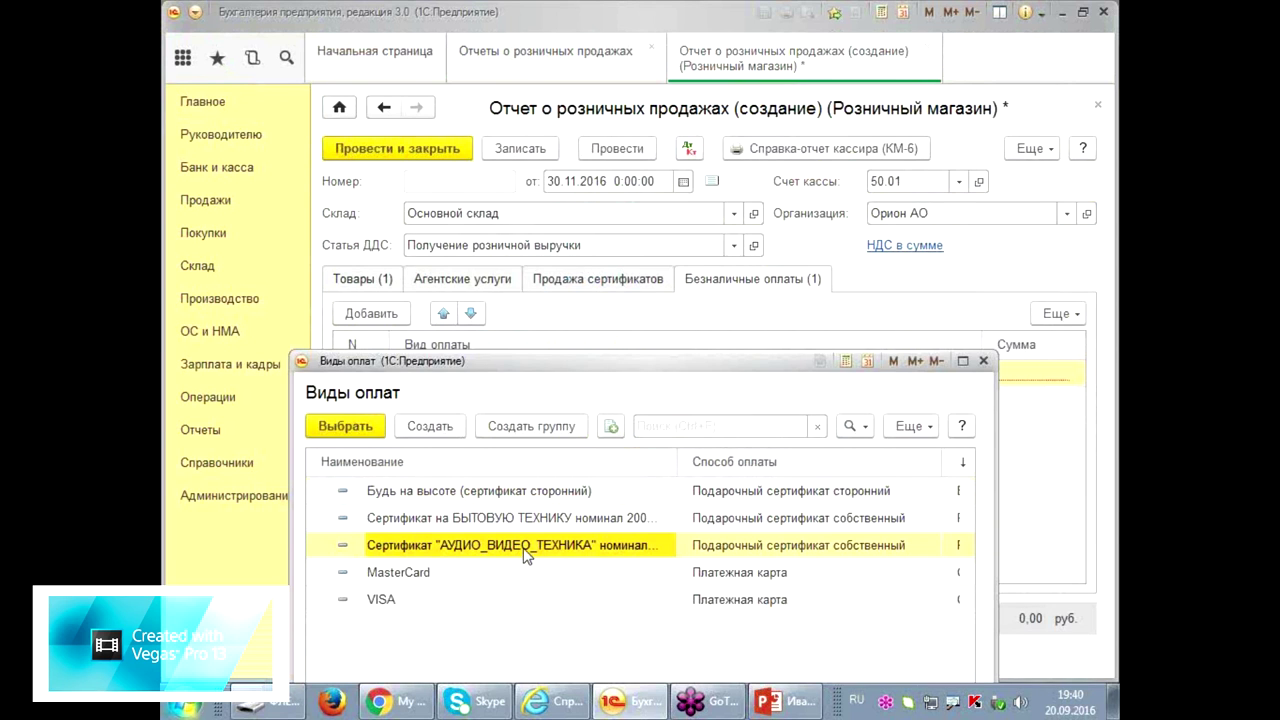
left_click(550, 491)
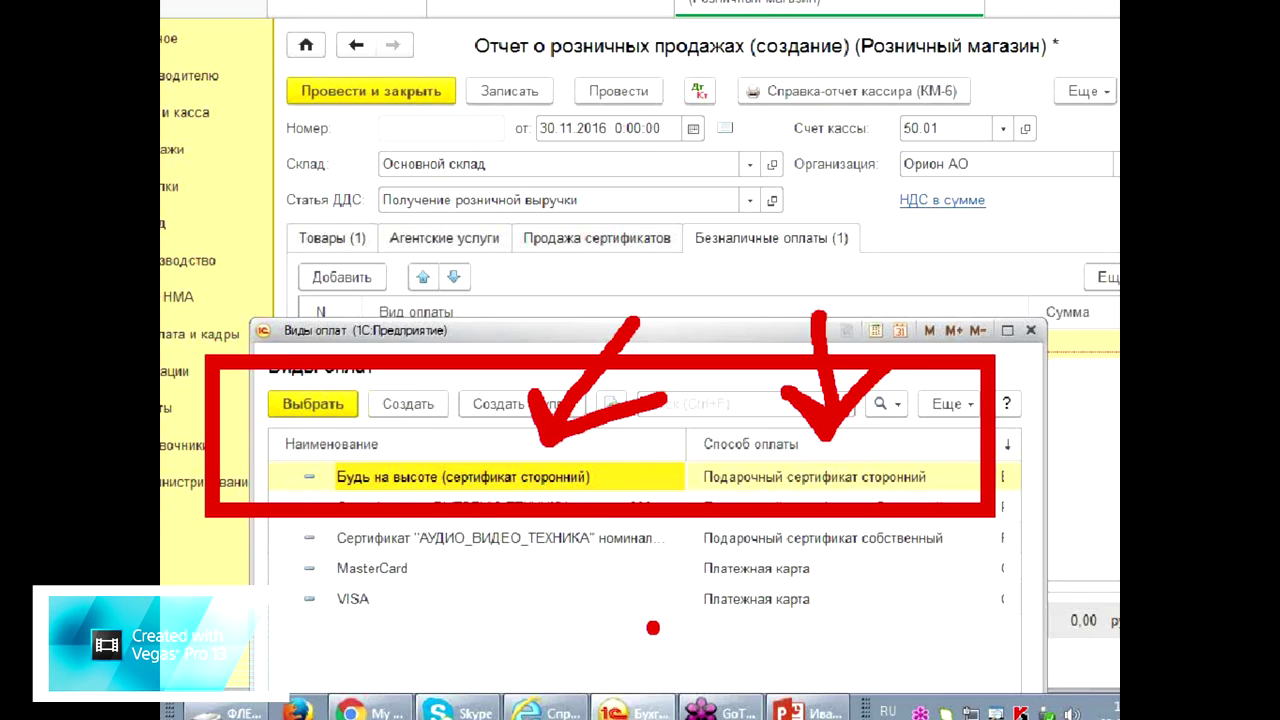
double_click(583, 476)
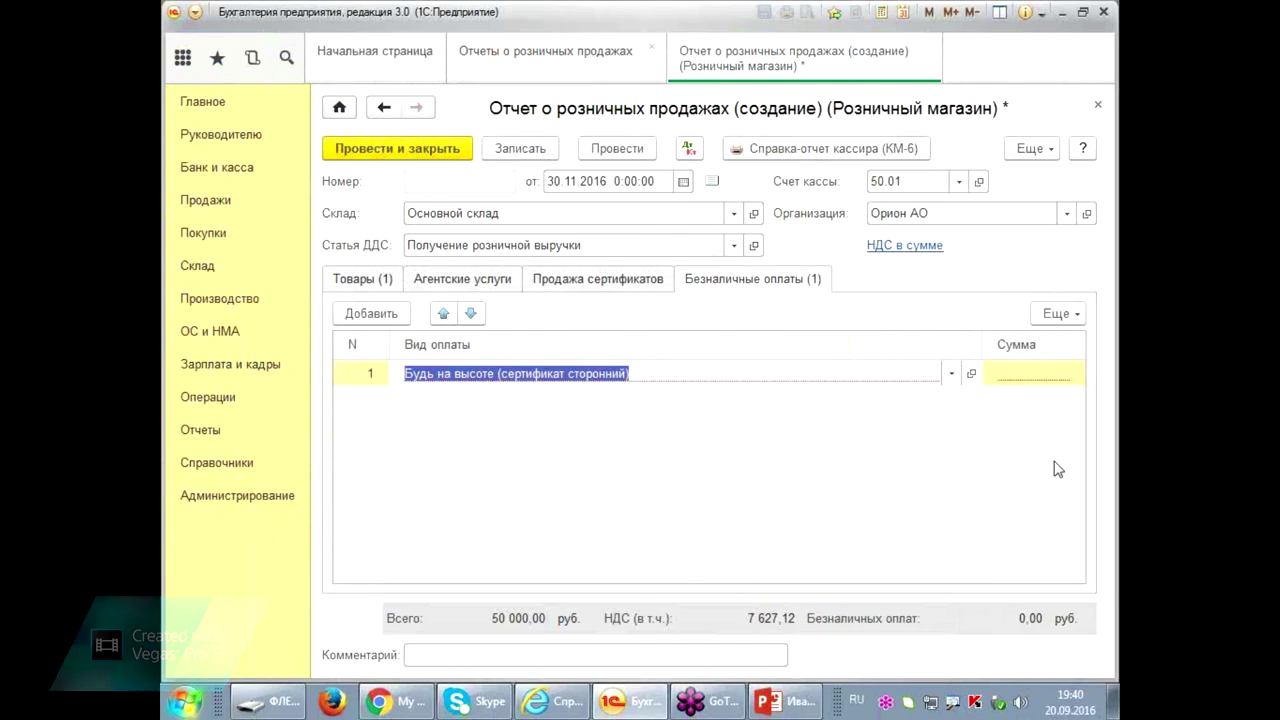
left_click(969, 376)
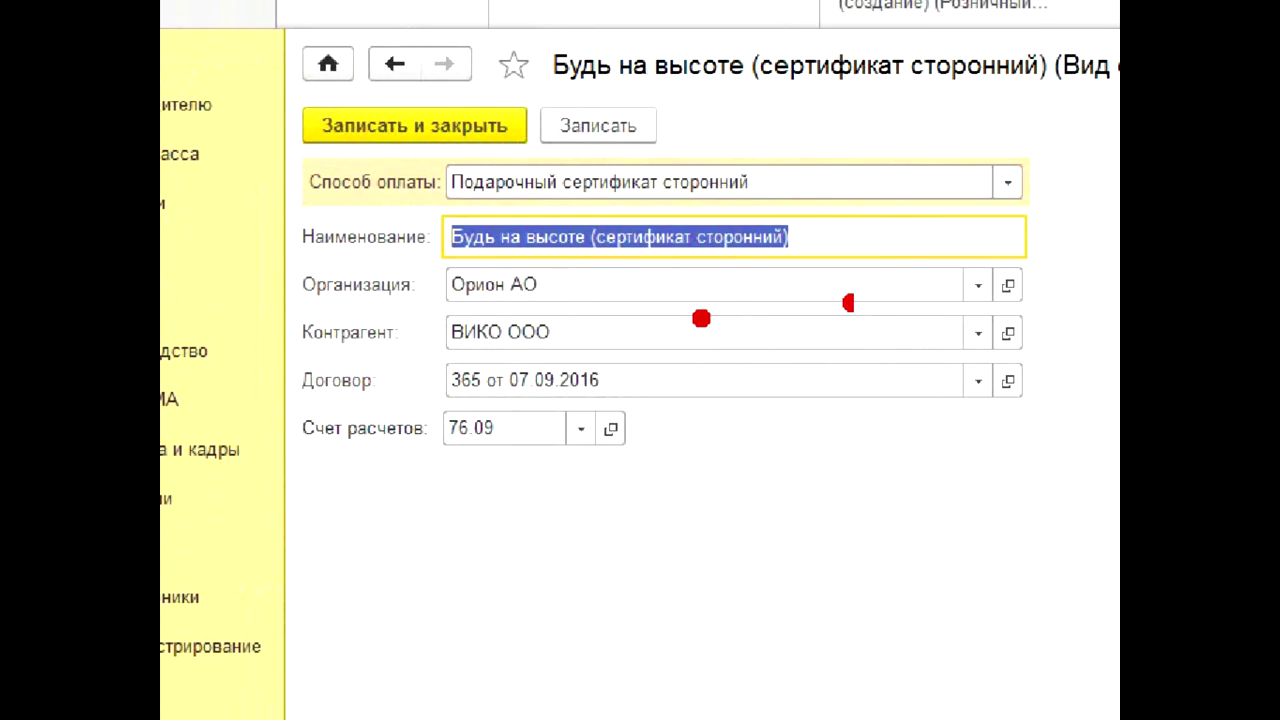
- Review the counterparty, contract and settlement account on the third-party certificate payment type card, and save and close it
mouse_move(1055, 140)
left_mouse_down()
mouse_move(486, 51)
mouse_move(200, 230)
mouse_move(958, 240)
mouse_move(1035, 160)
left_mouse_up()
left_click(455, 394)
left_click_drag(418, 296, 678, 500)
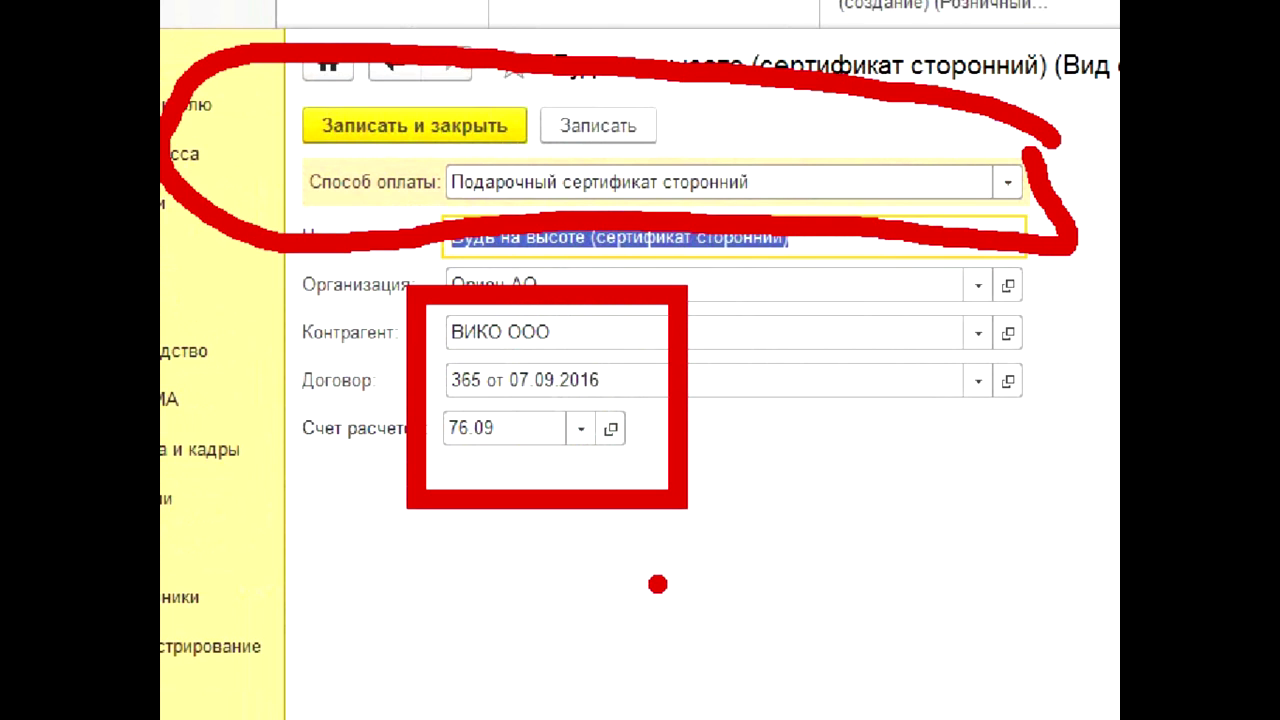
left_click(410, 120)
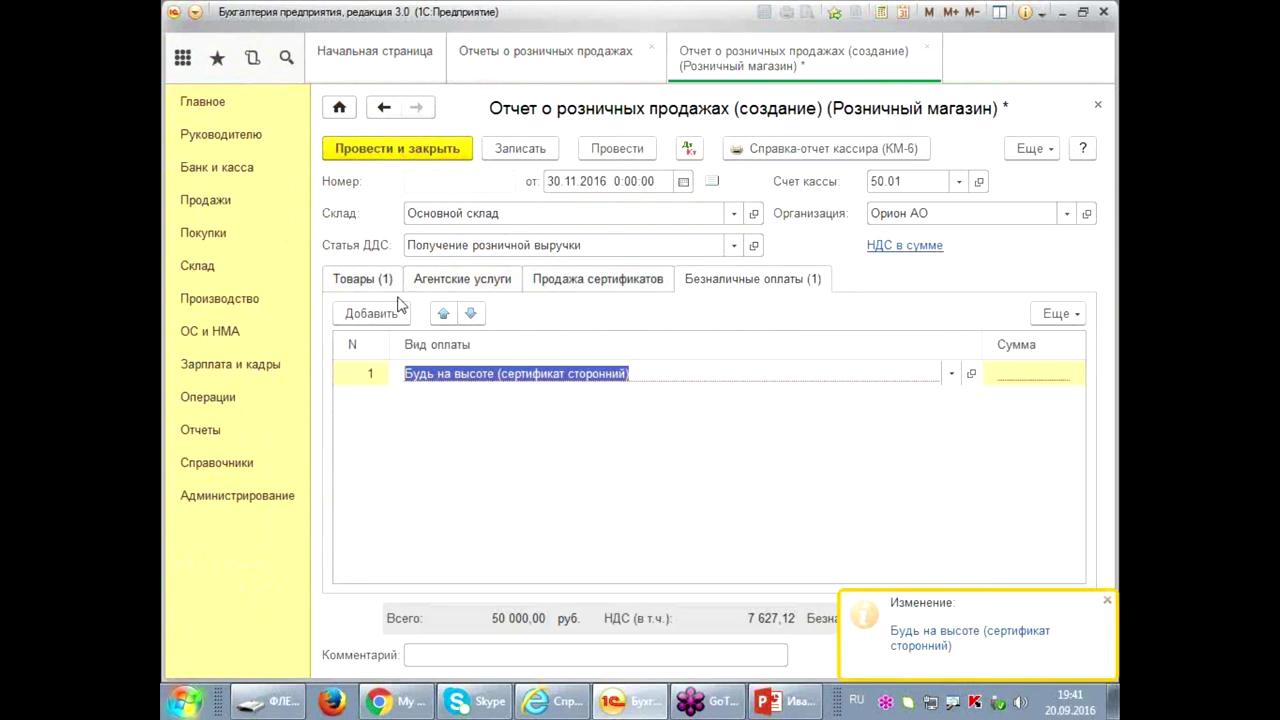
- Set the certificate payment amount to 50 000 rubles and discard the blank second payment row
left_click(1028, 378)
type("50000")
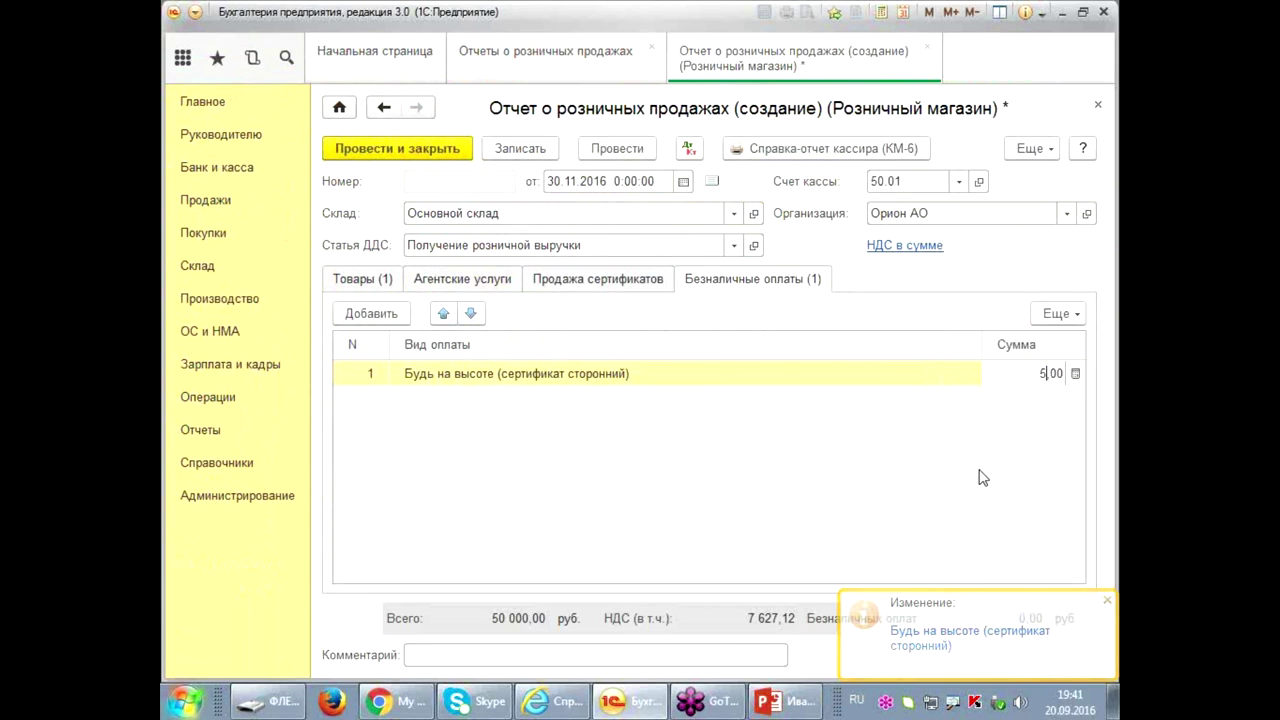
key("Return")
key("Escape")
key("Escape")
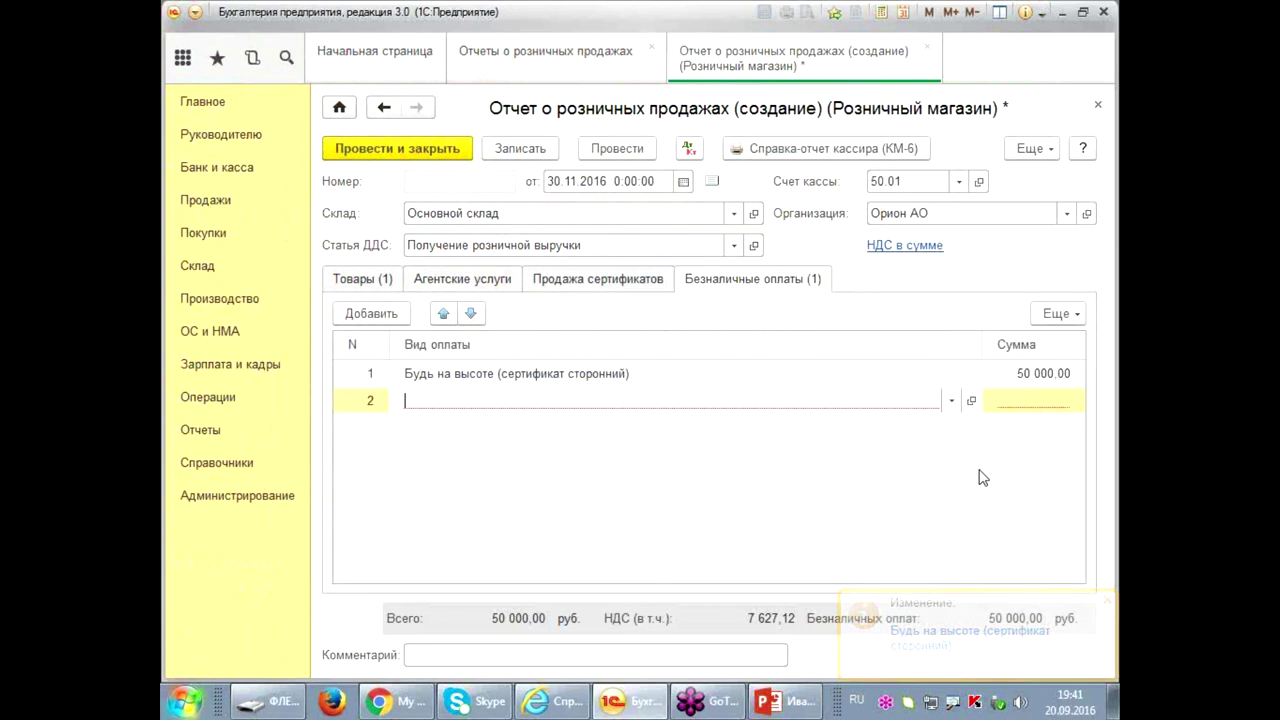
- Post the retail sales report and open its accounting entries at the posting from debit 76.09 to credit 62.Р
left_click(618, 148)
left_click(689, 149)
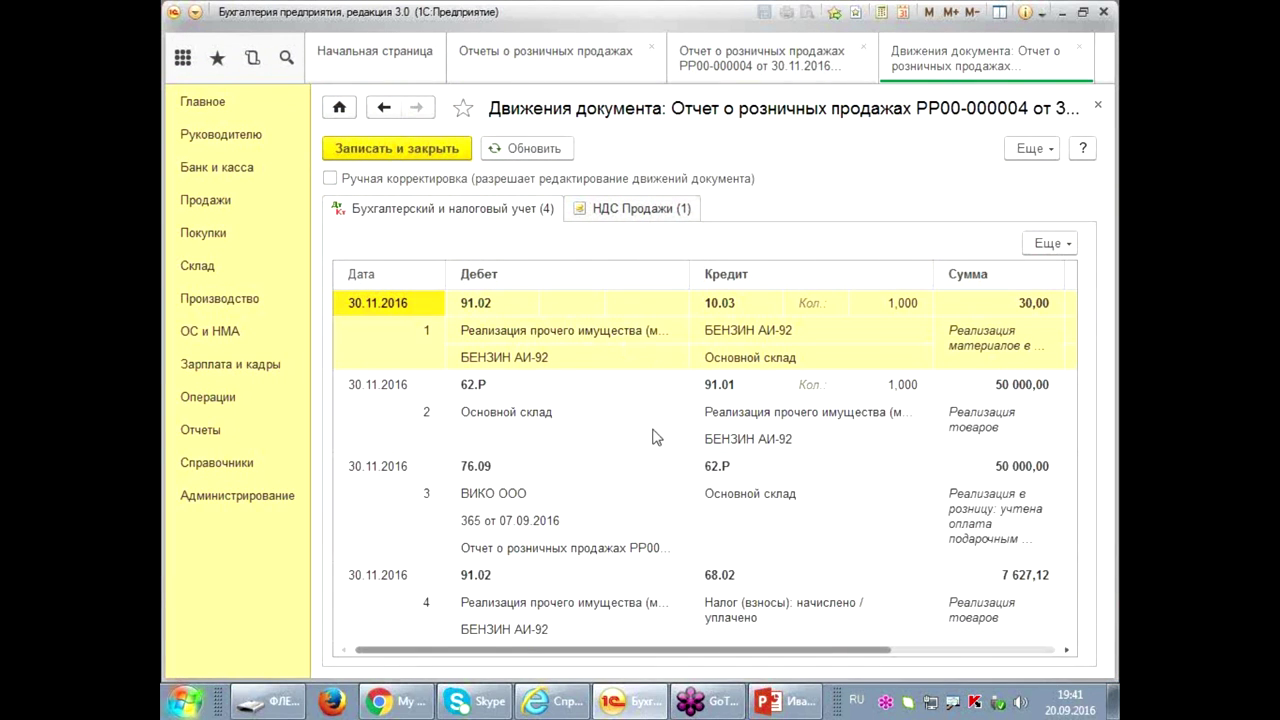
left_click(527, 467)
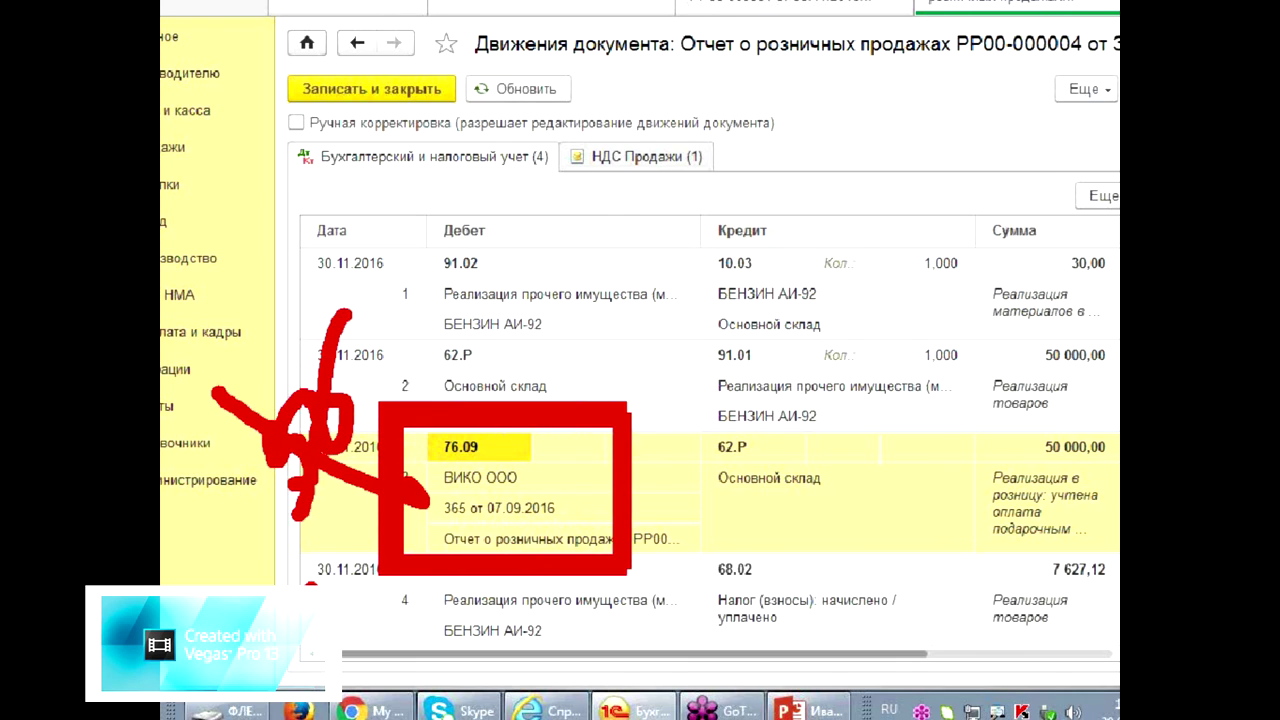
- Examine the account, counterparty and contract in the certificate payment posting, and close the document movements
mouse_move(295, 350)
left_mouse_down()
mouse_move(276, 292)
mouse_move(455, 115)
mouse_move(545, 92)
left_mouse_up()
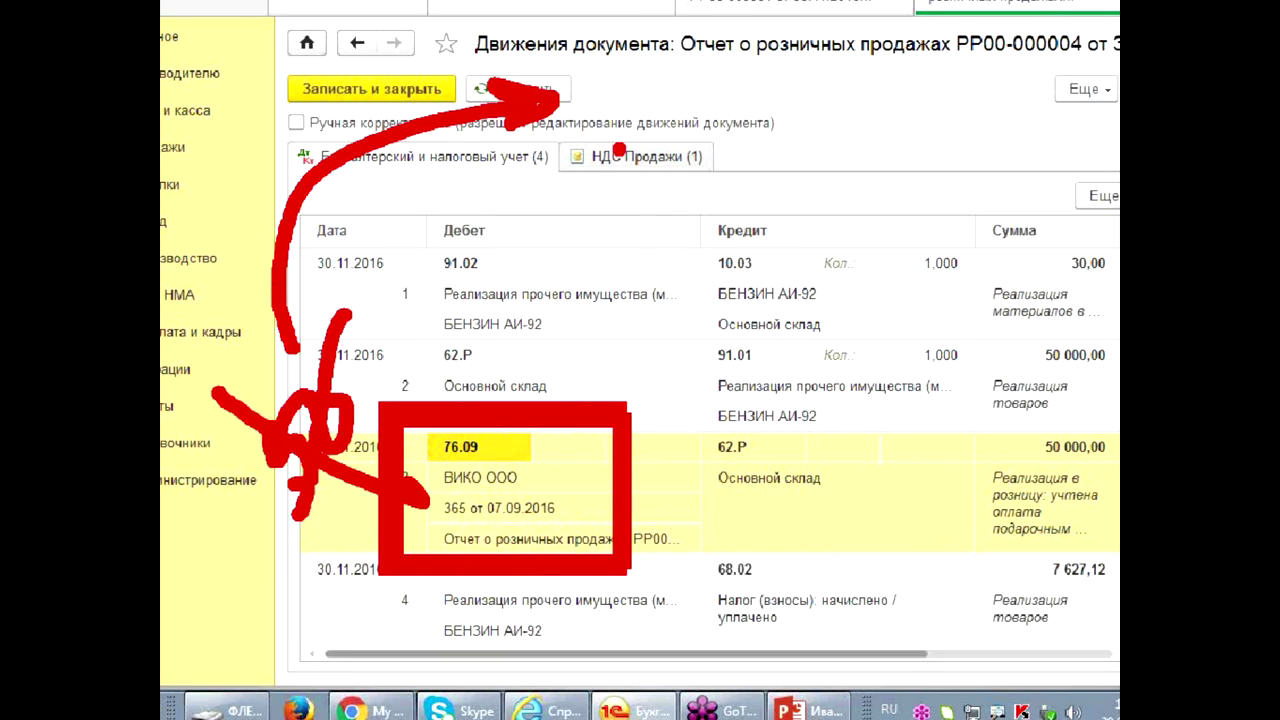
left_click_drag(705, 135, 568, 370)
mouse_move(580, 252)
left_mouse_down()
mouse_move(568, 370)
mouse_move(690, 305)
left_mouse_up()
mouse_move(1015, 415)
left_mouse_down()
mouse_move(975, 458)
mouse_move(1112, 428)
left_mouse_up()
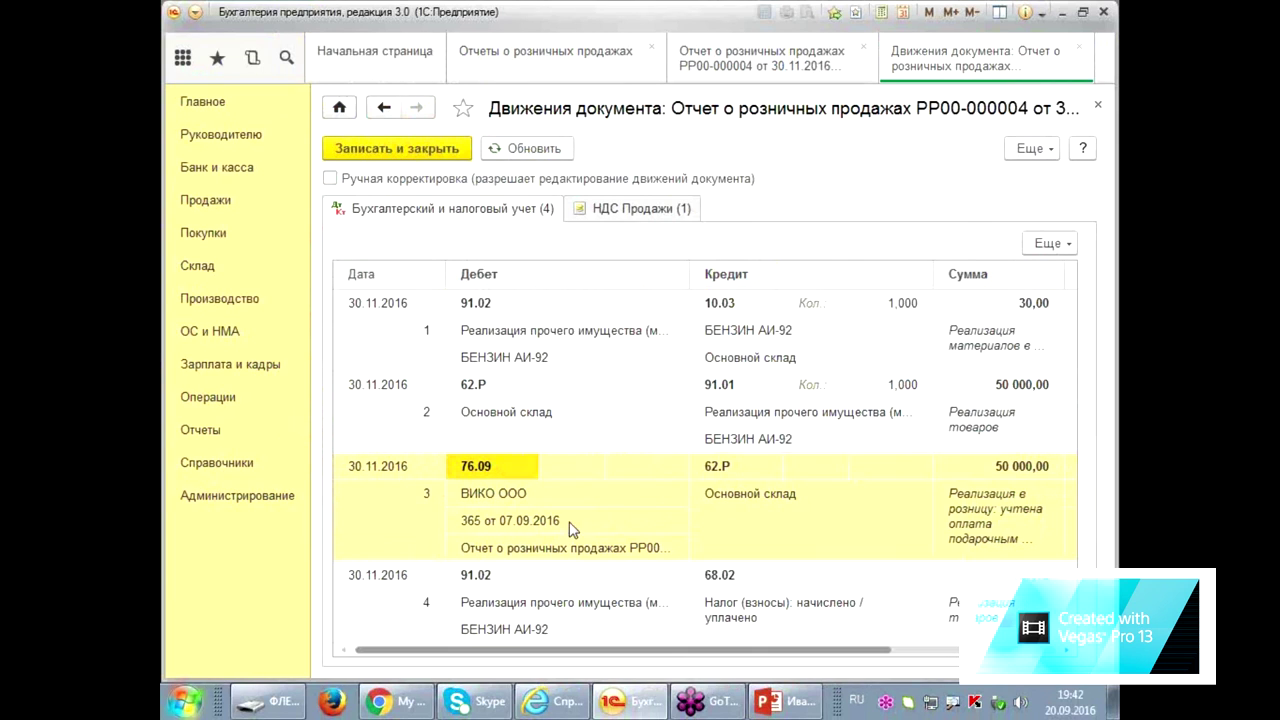
left_click(675, 523)
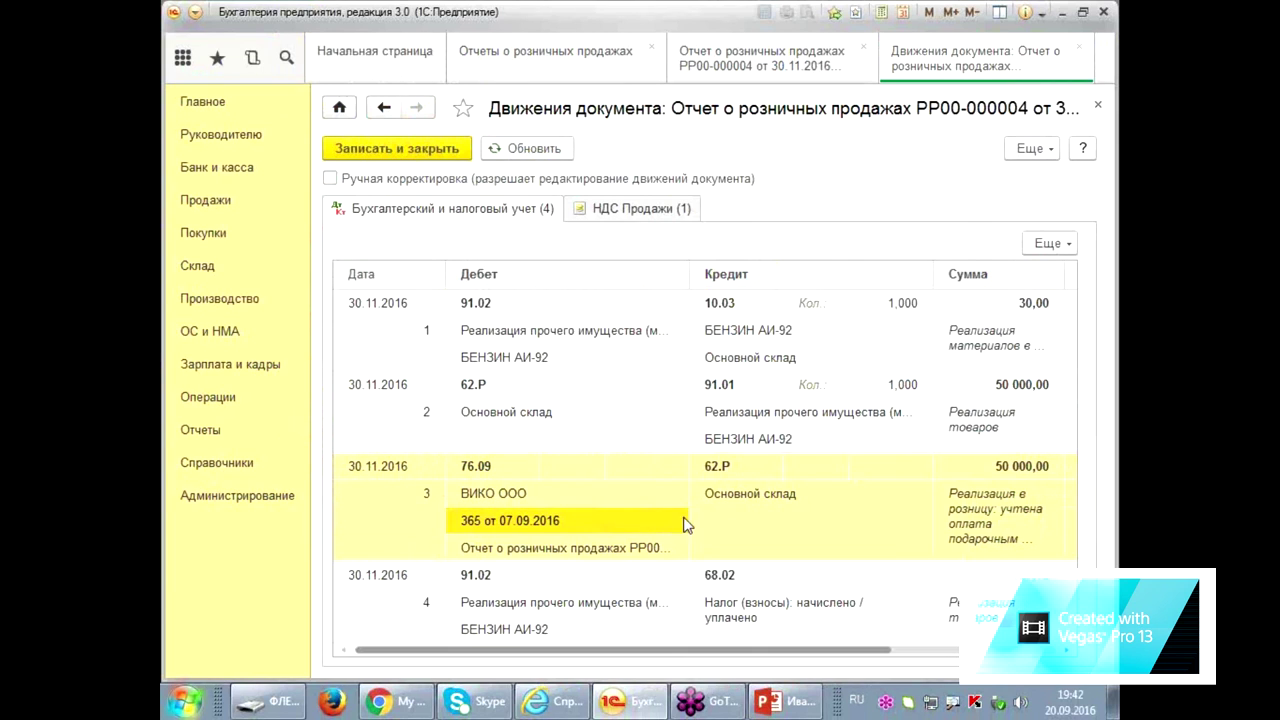
left_click(487, 469)
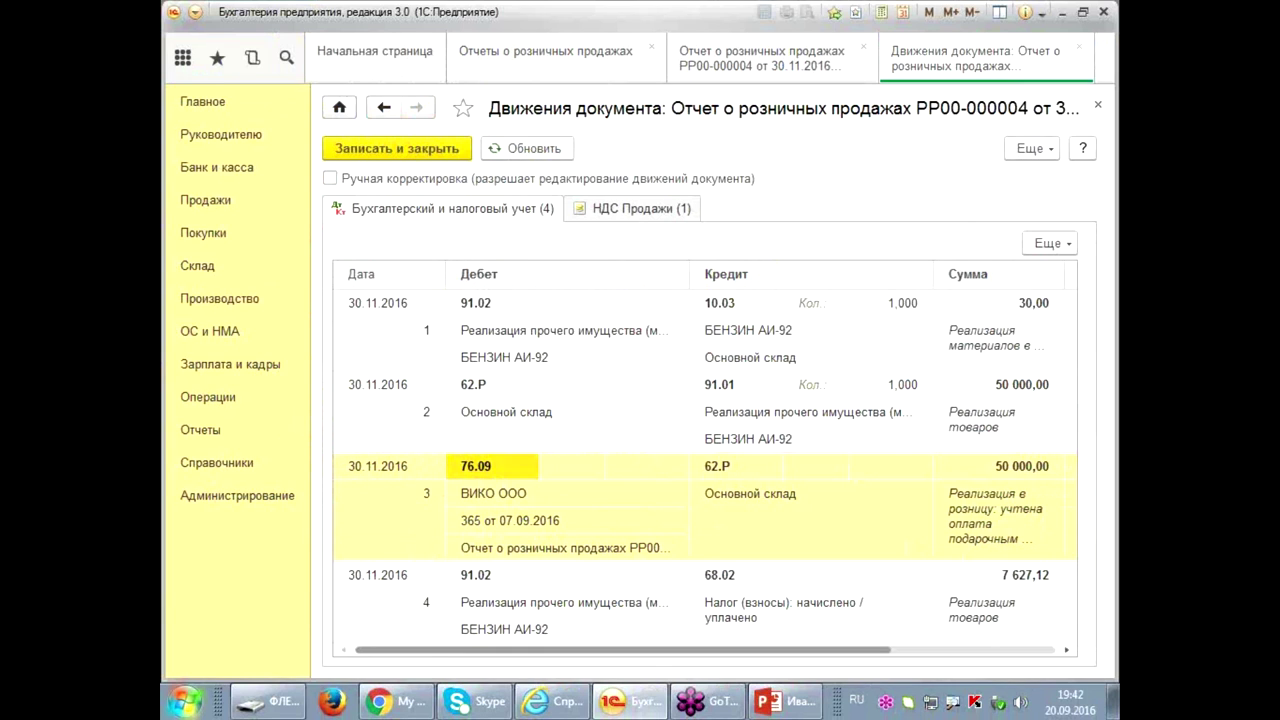
left_click(1097, 105)
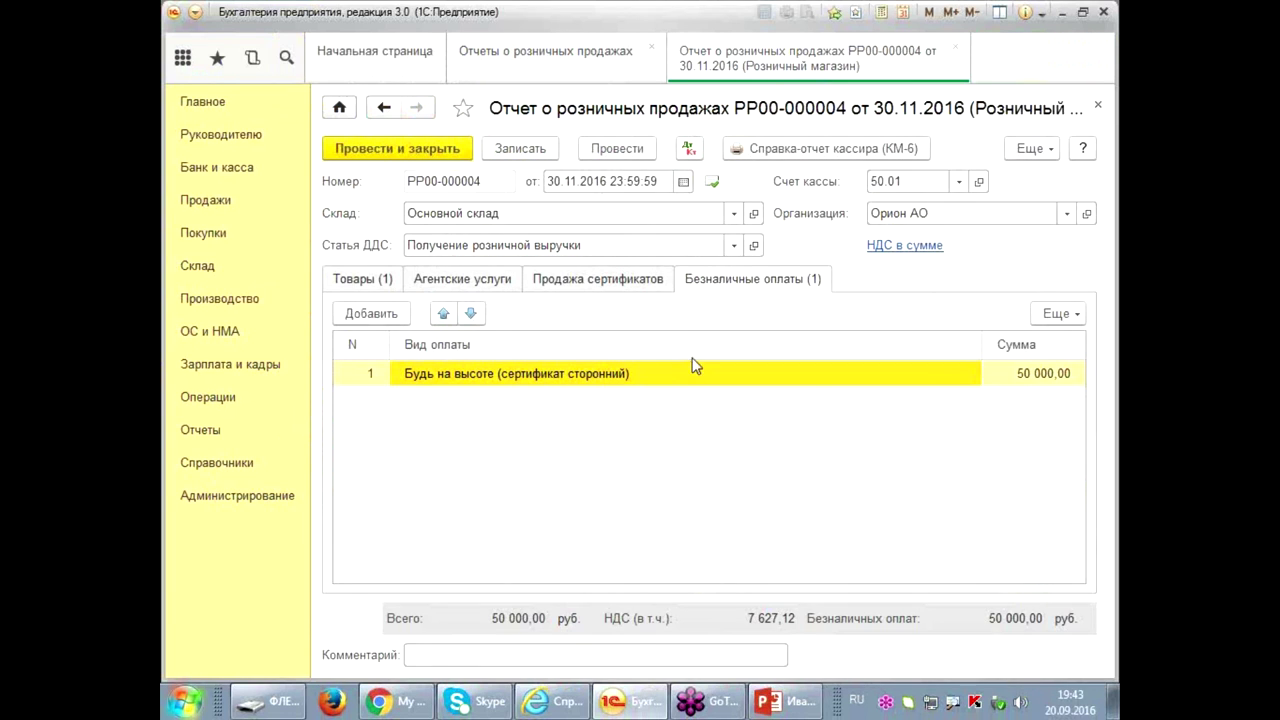
- Look over the certificate payment type card from the report's payment row, and close the card, the report and the reports list
left_click(944, 373)
left_click(985, 374)
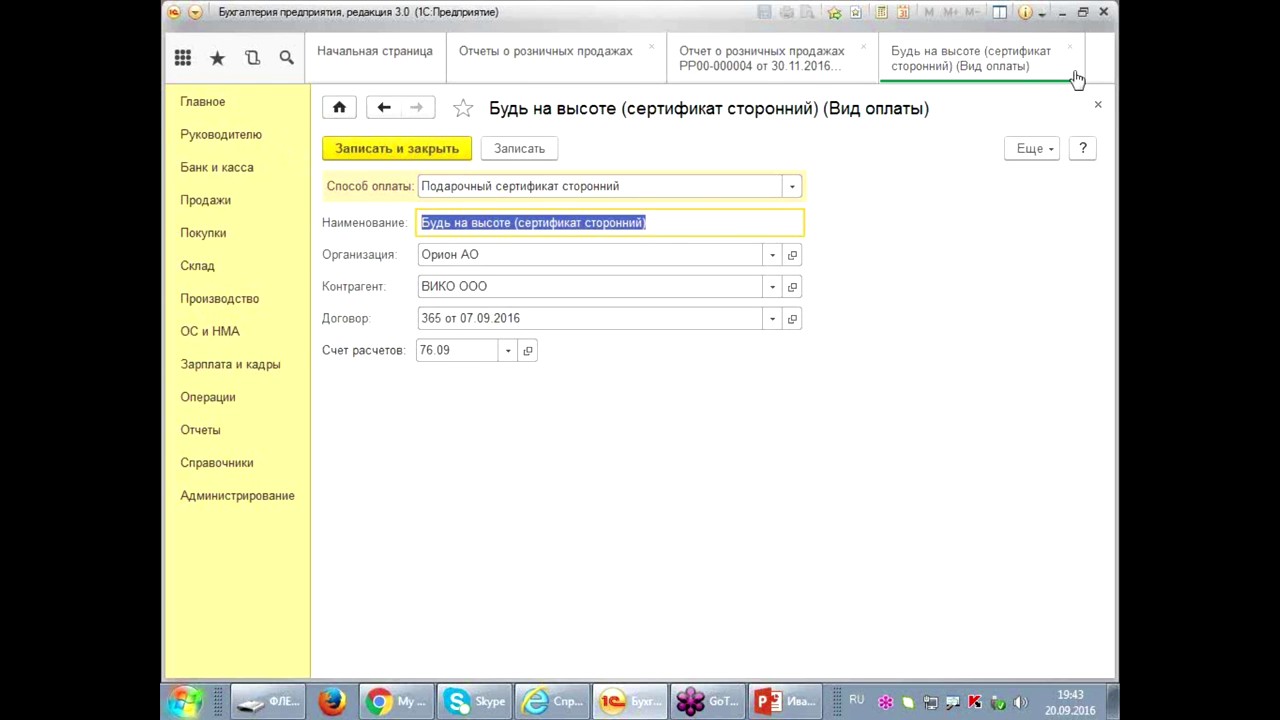
left_click(1097, 104)
left_click(1097, 104)
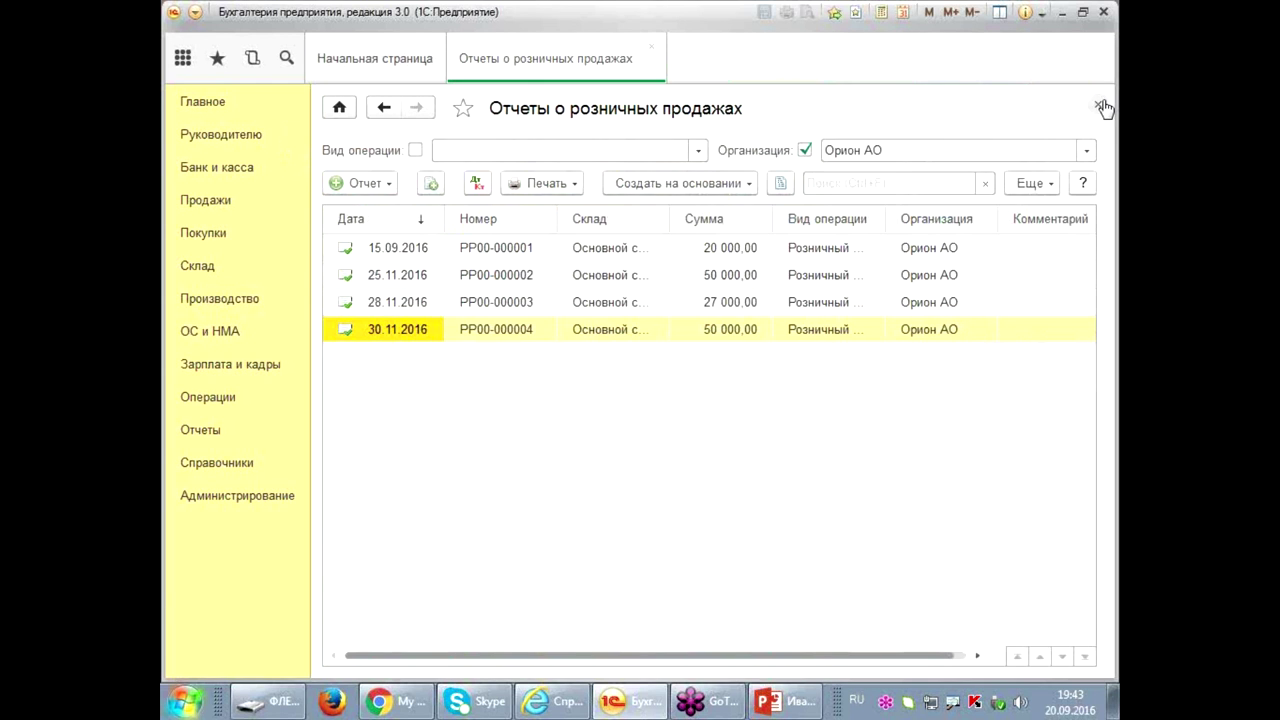
left_click(1097, 104)
- Create a new receipt in the bank statements with the operation type "Прочее поступление"
left_click(210, 180)
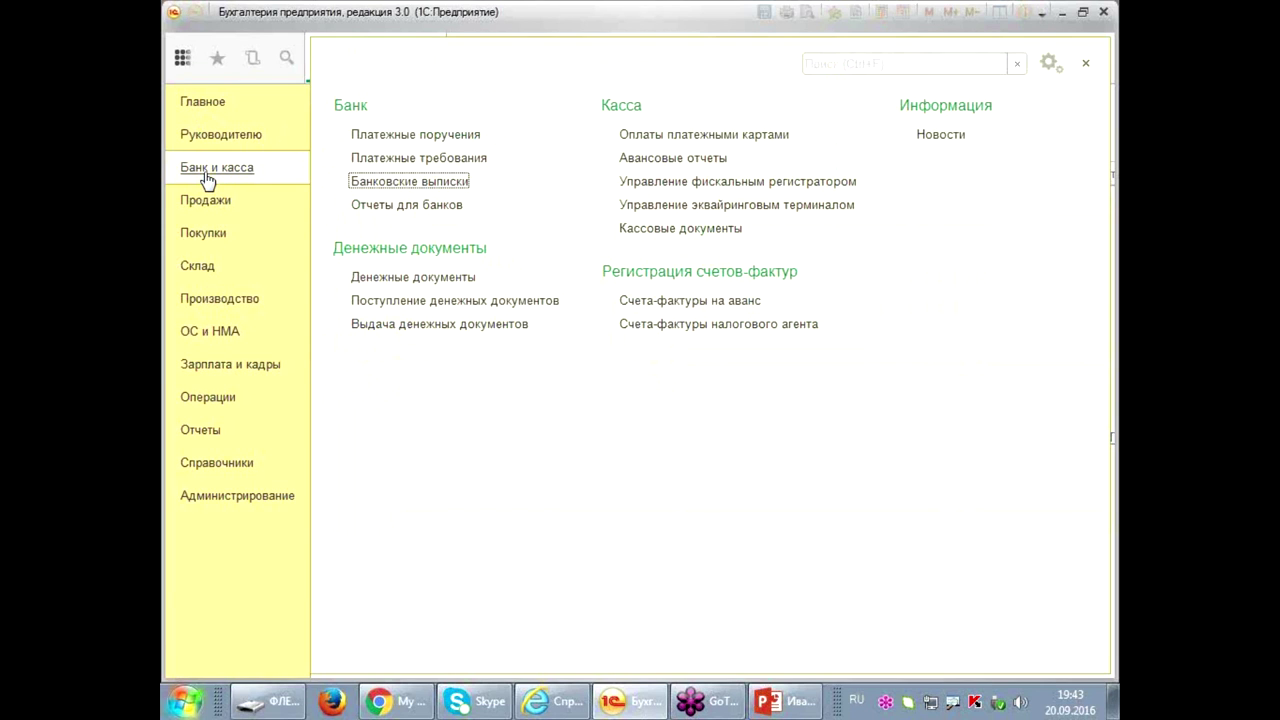
left_click(408, 181)
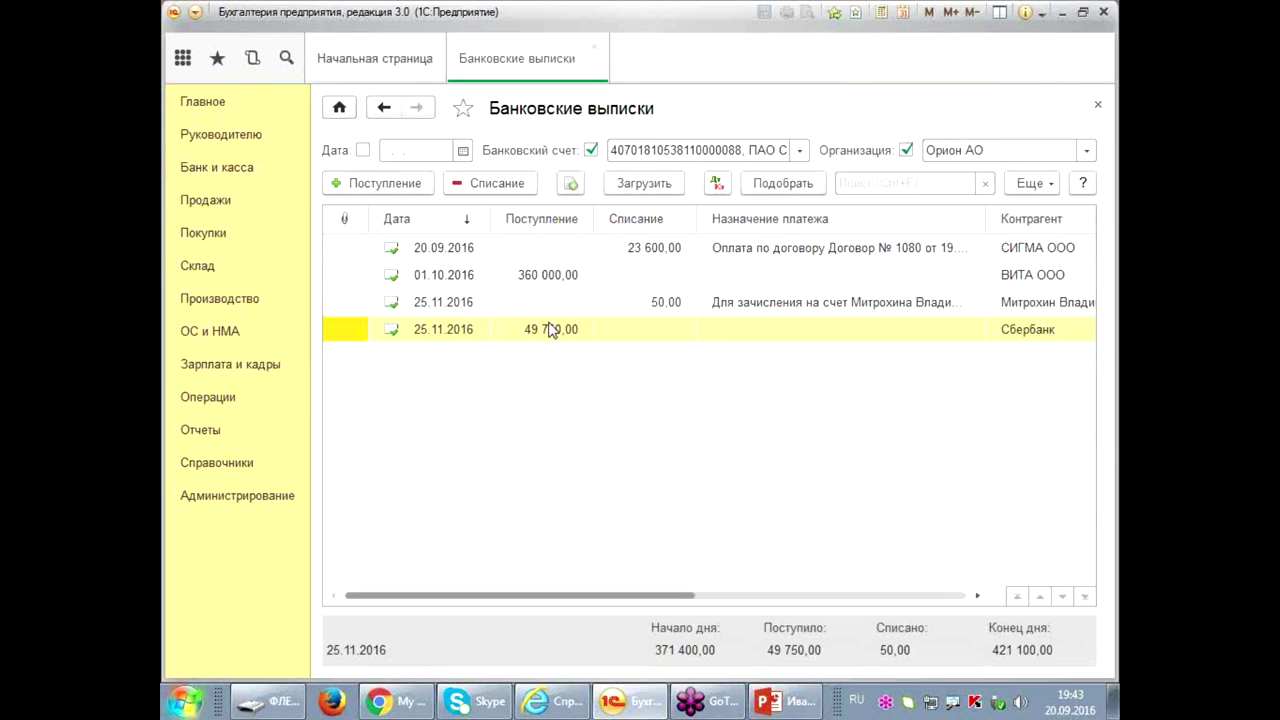
left_click(372, 186)
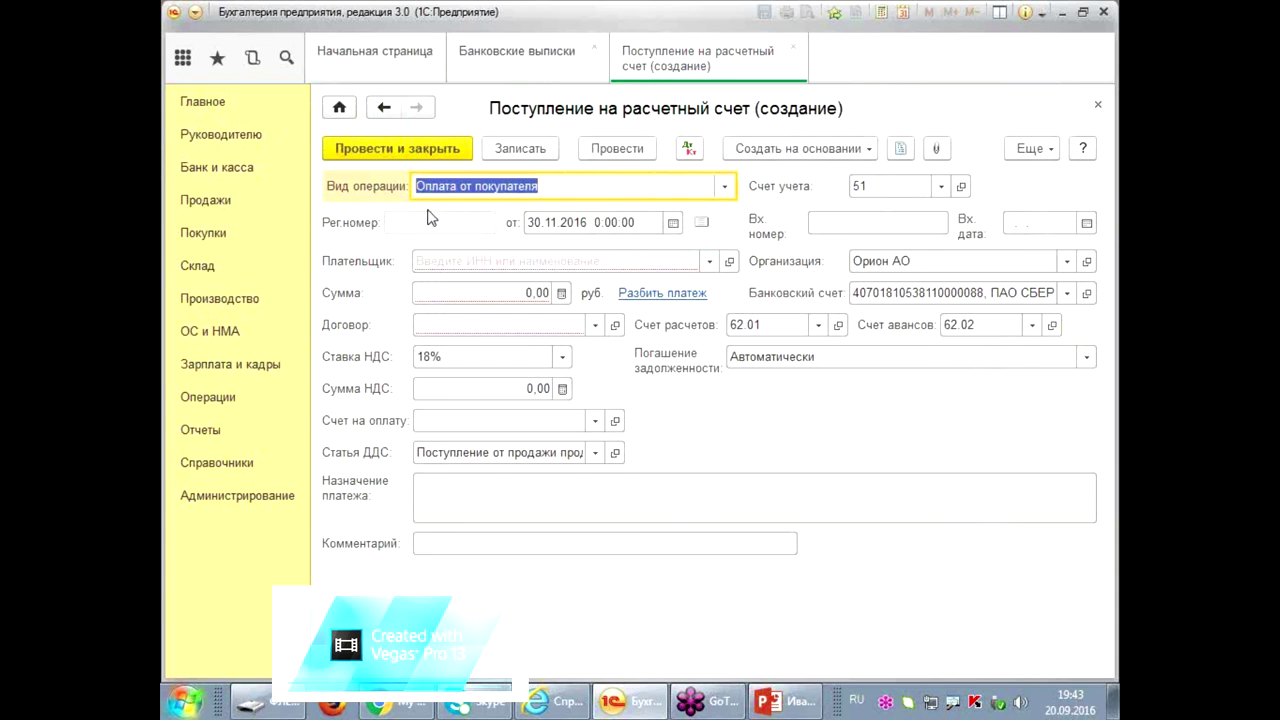
left_click(722, 188)
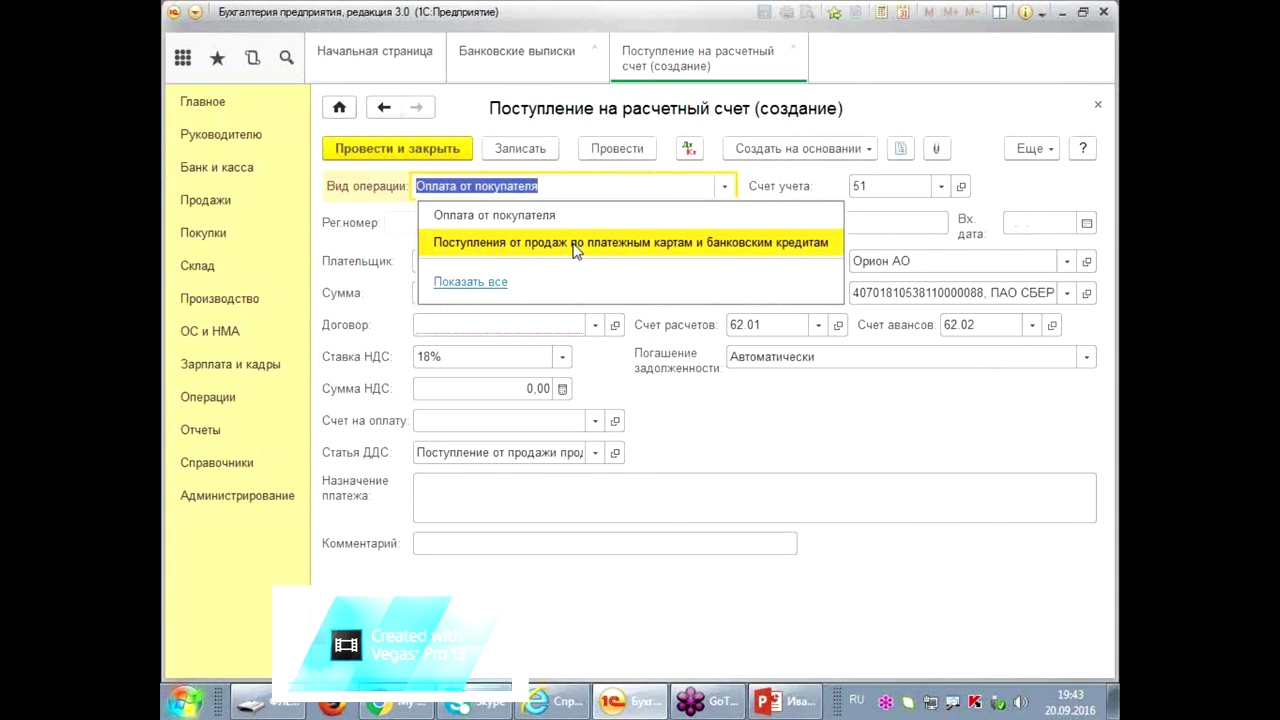
left_click(503, 282)
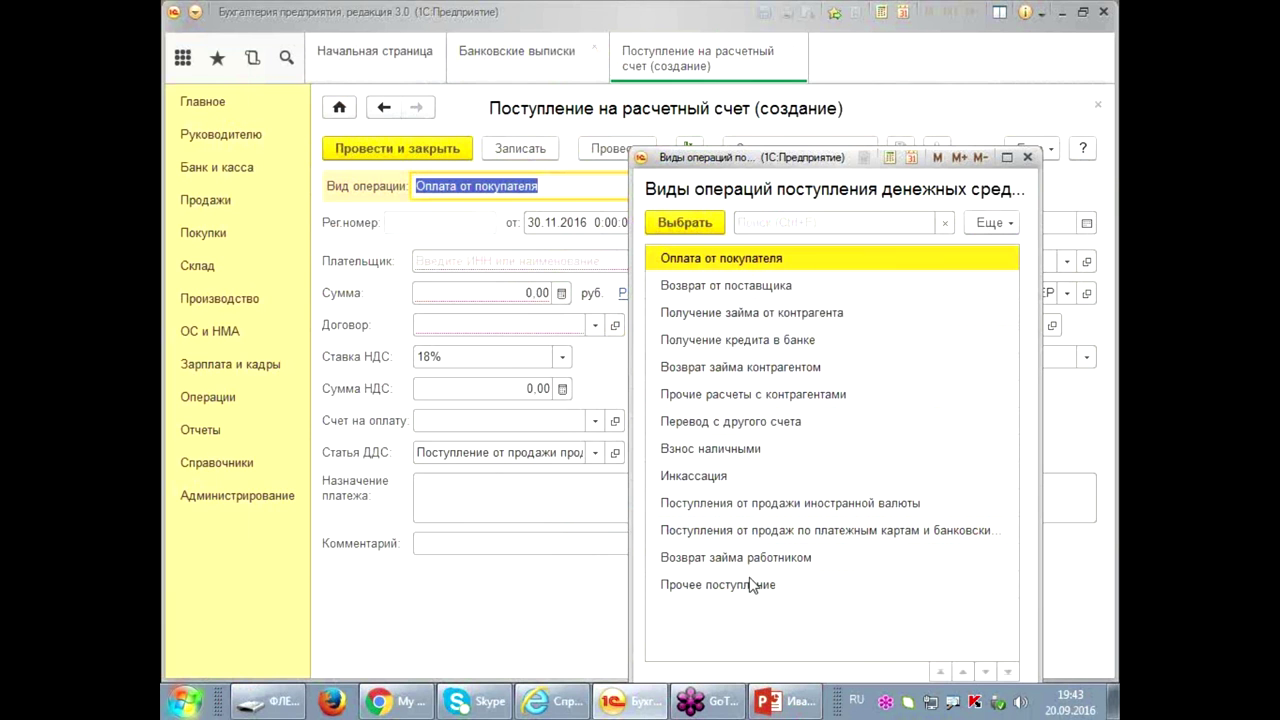
double_click(752, 585)
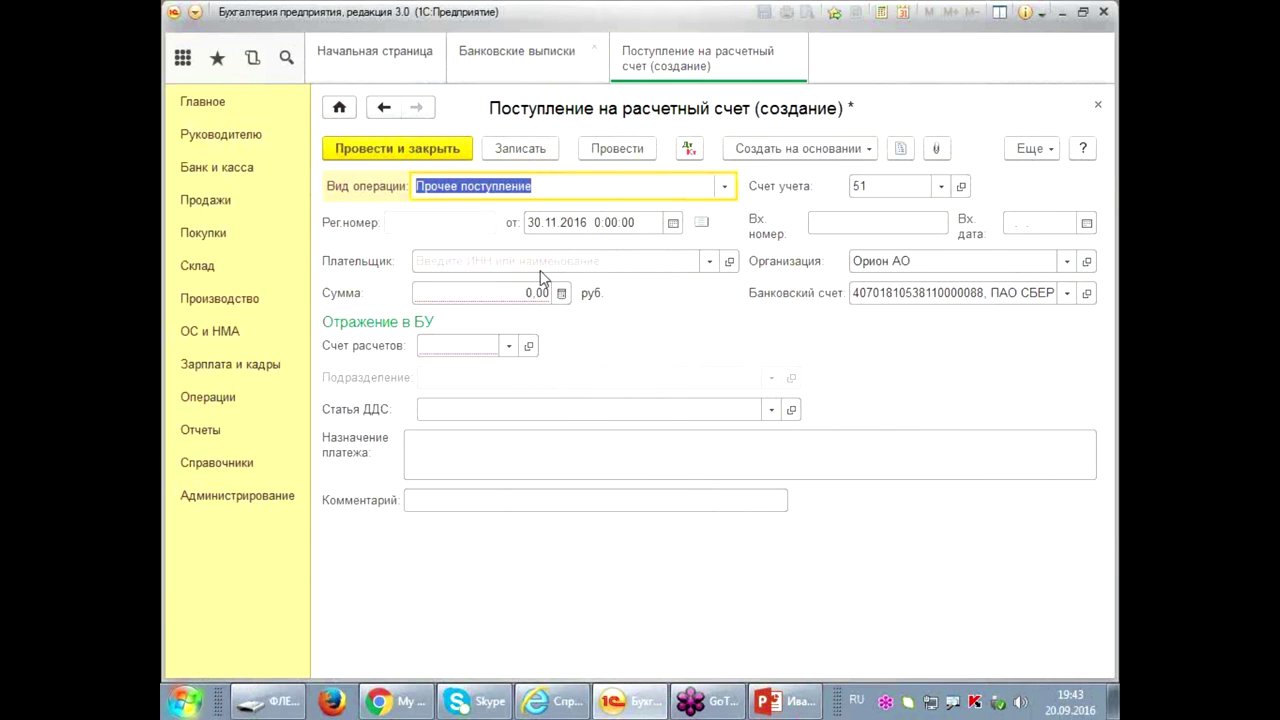
- Set the date of the bank receipt to 08.12.2016
left_click(572, 221)
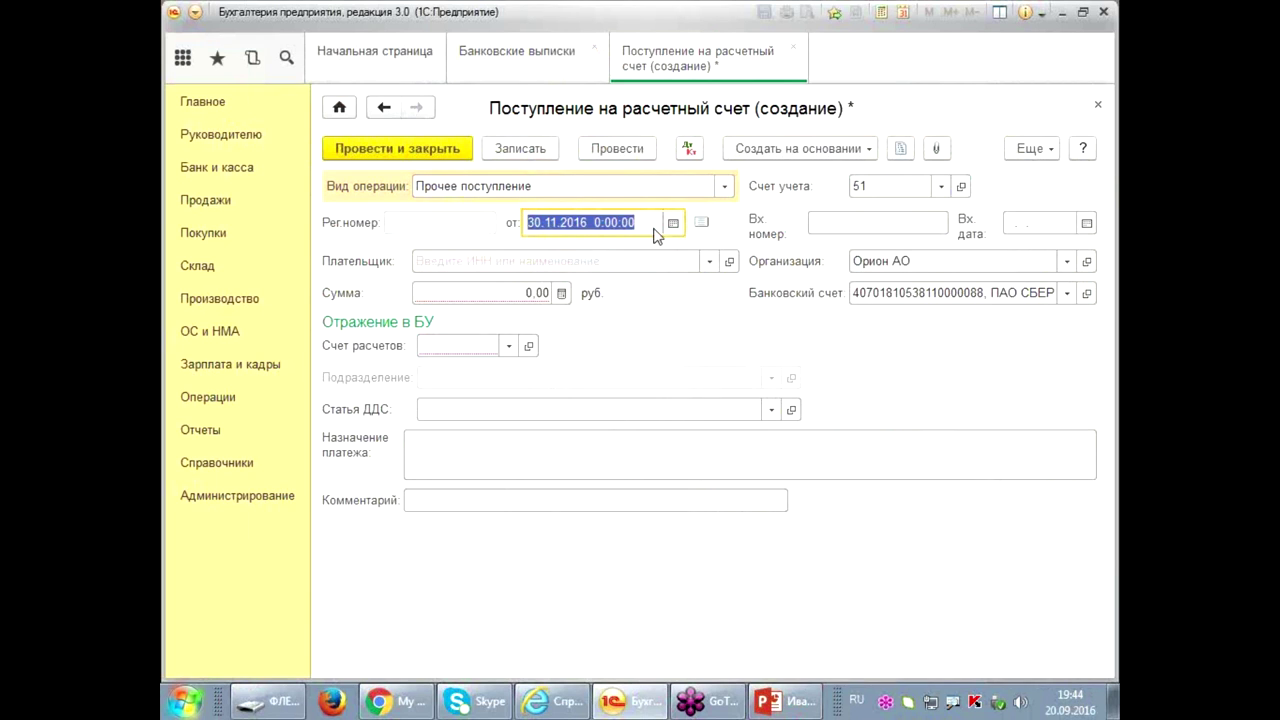
left_click(673, 223)
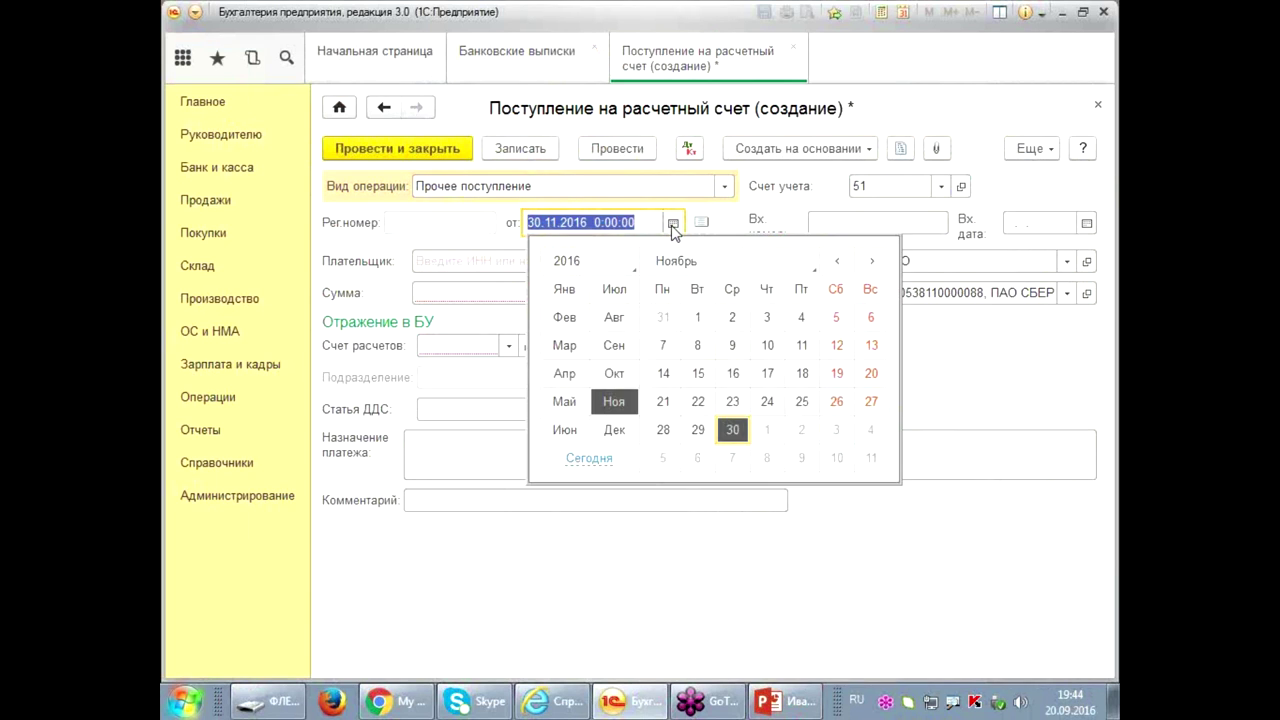
left_click(769, 460)
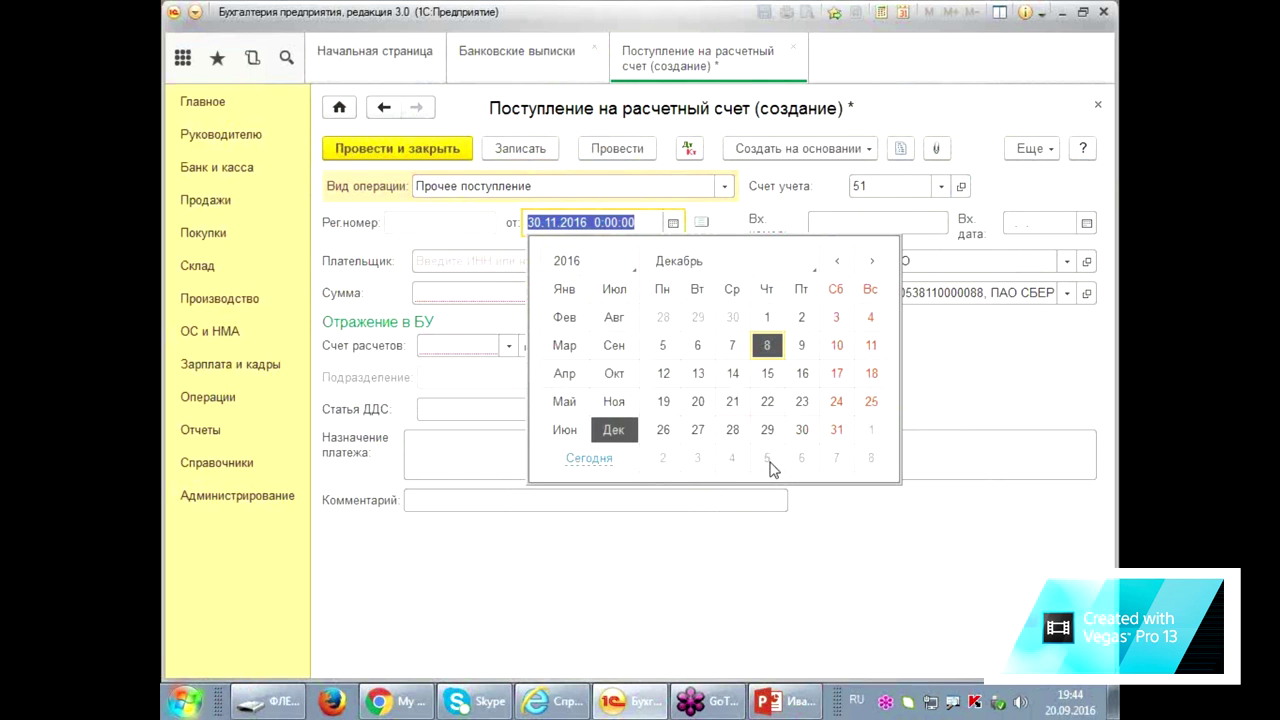
left_click(767, 352)
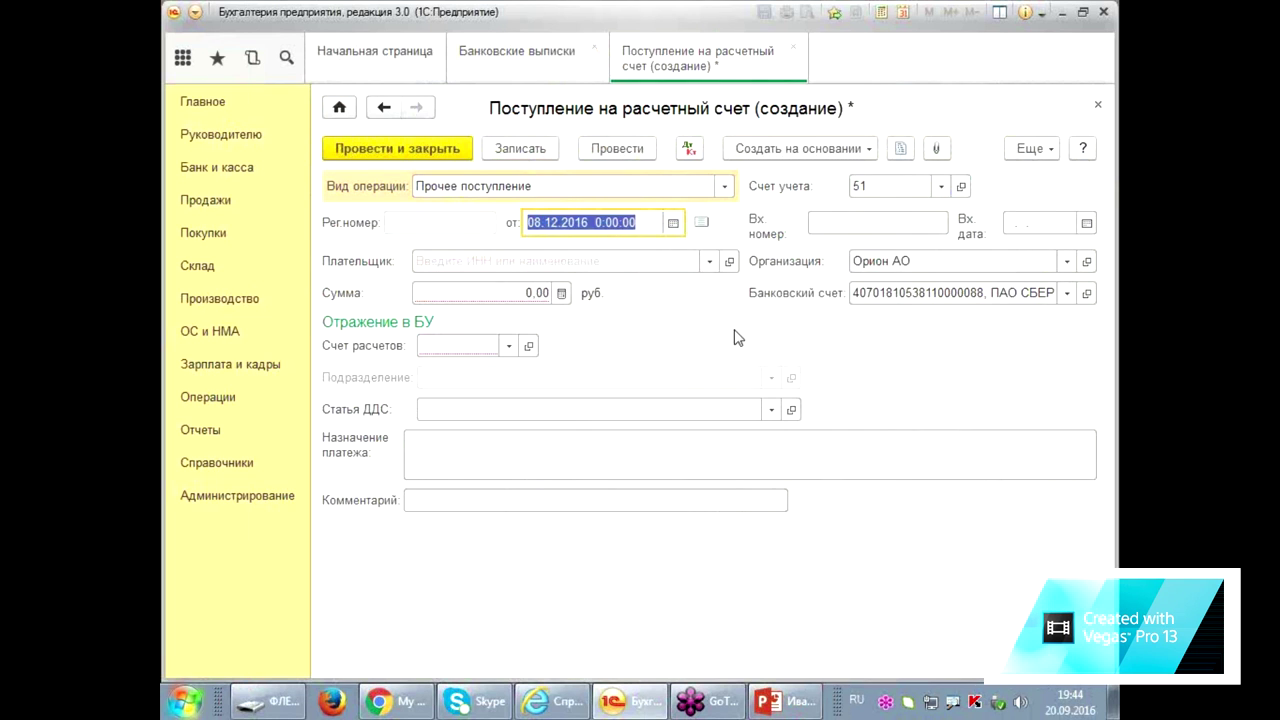
- Enter incoming number 899 and incoming date 08.12 for the bank receipt
left_click(840, 220)
type("899")
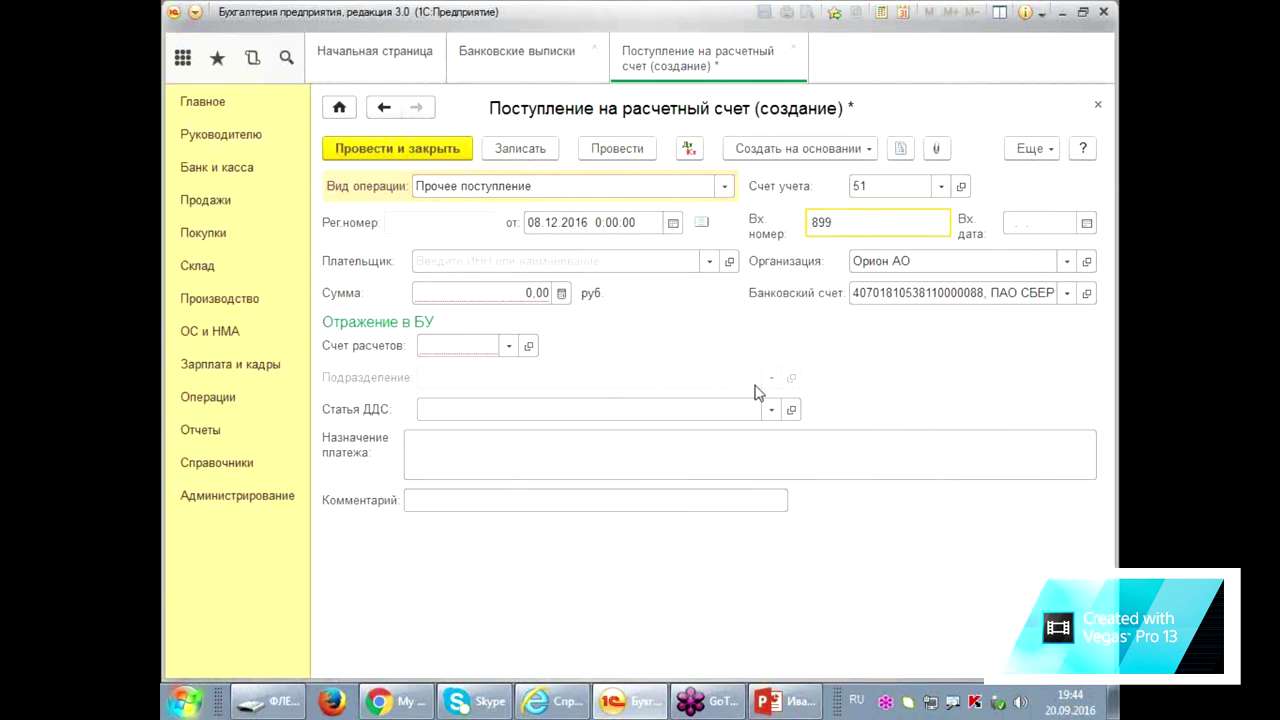
key("Tab")
type("0")
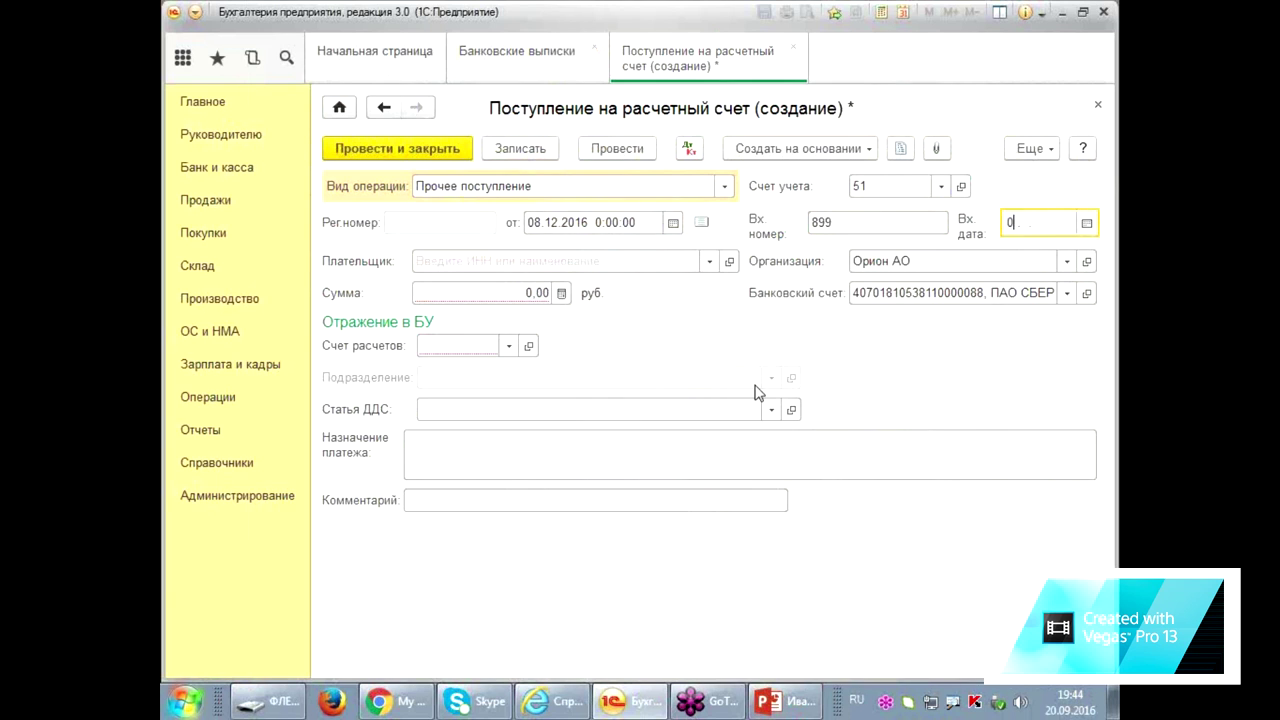
type("8.12")
key("Tab")
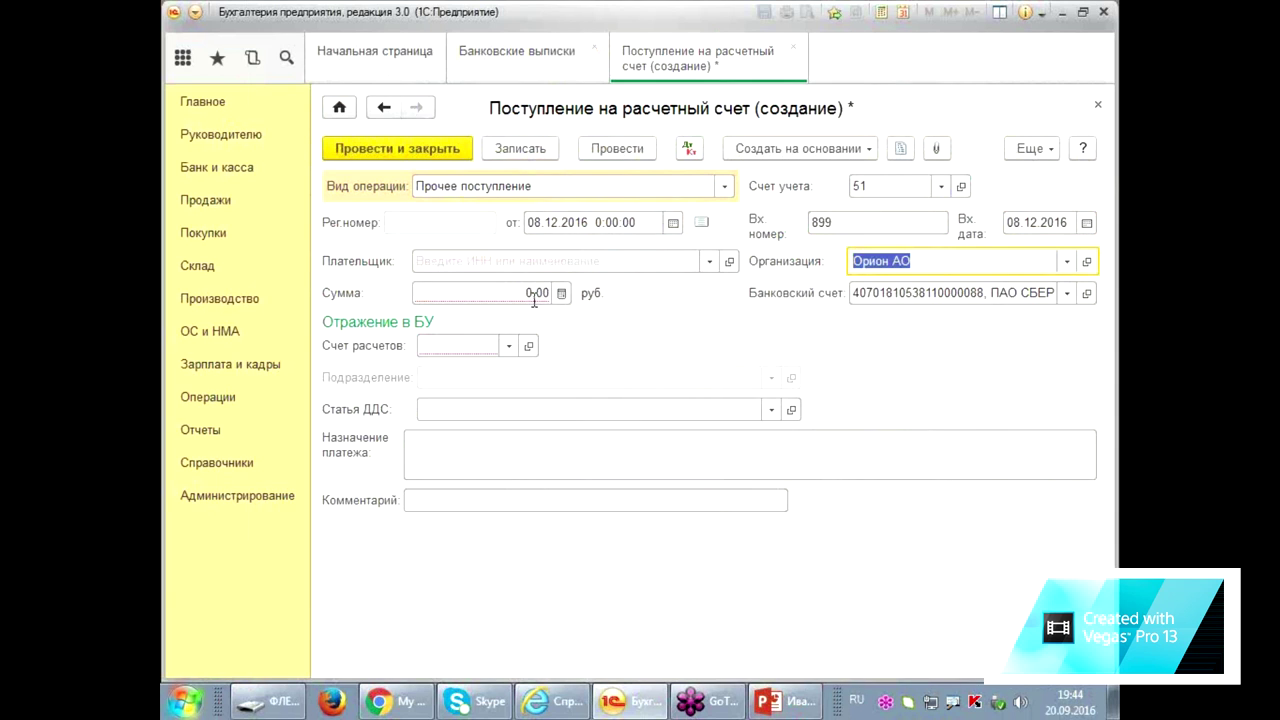
- Choose ВИКО ООО as the payer and set the receipt amount to 50 000 rubles
left_click(535, 258)
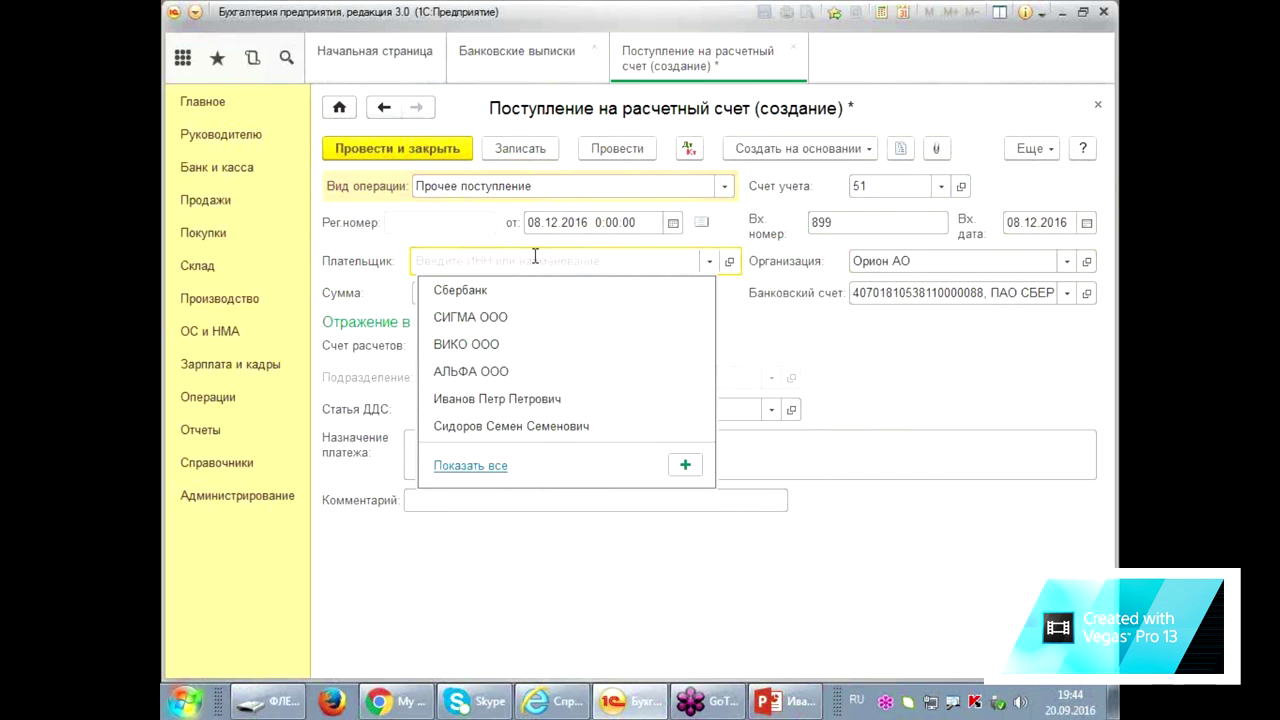
left_click(468, 344)
left_click(519, 294)
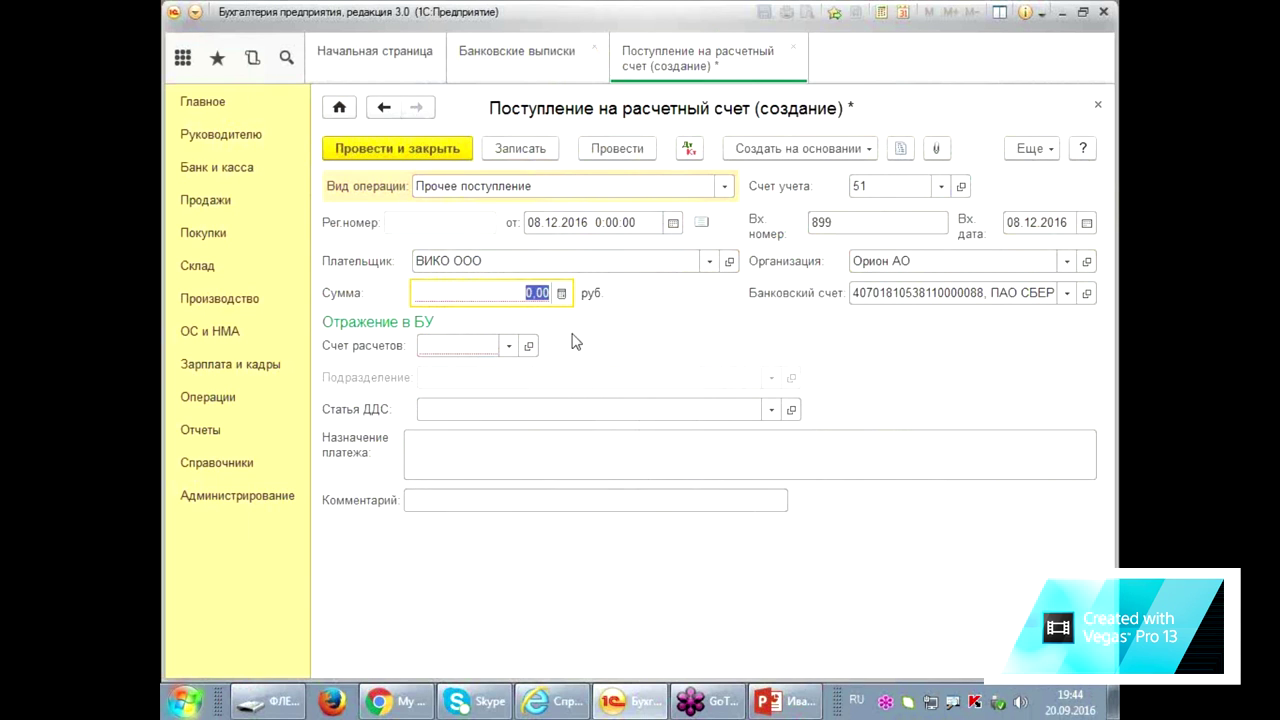
type("5000")
key("Tab")
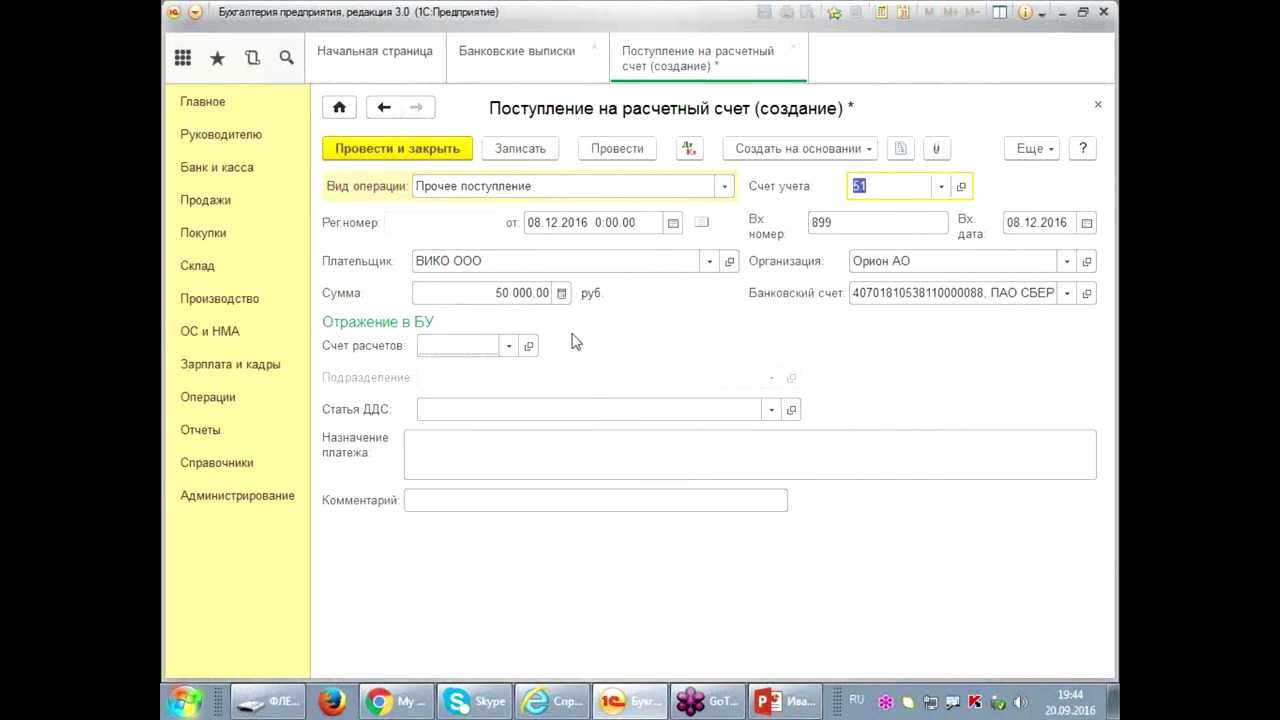
- Set the settlement account to 76.09 and its counterparty to ВИКО ООО
left_click(447, 345)
type("76.09")
key("Tab")
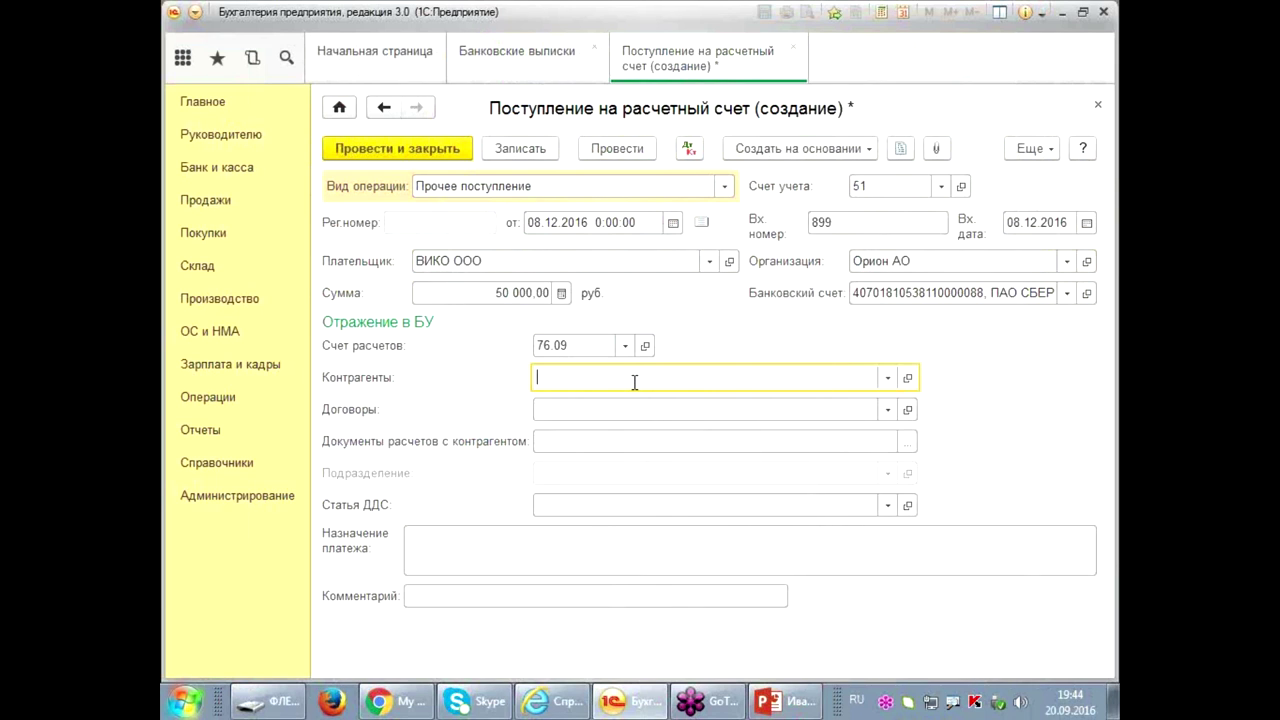
type("вик")
left_click(590, 408)
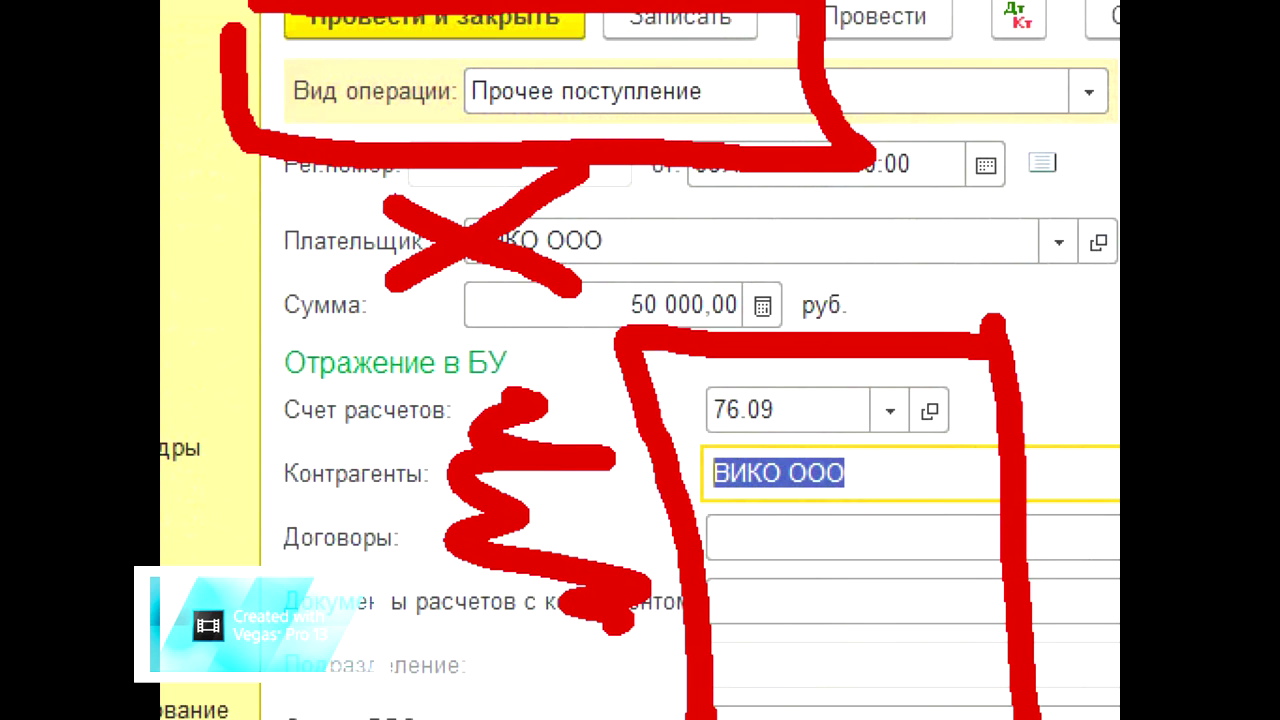
- Choose the contract "365 от 07.09.2016" from the full list of the counterparty's contracts
left_click(810, 552)
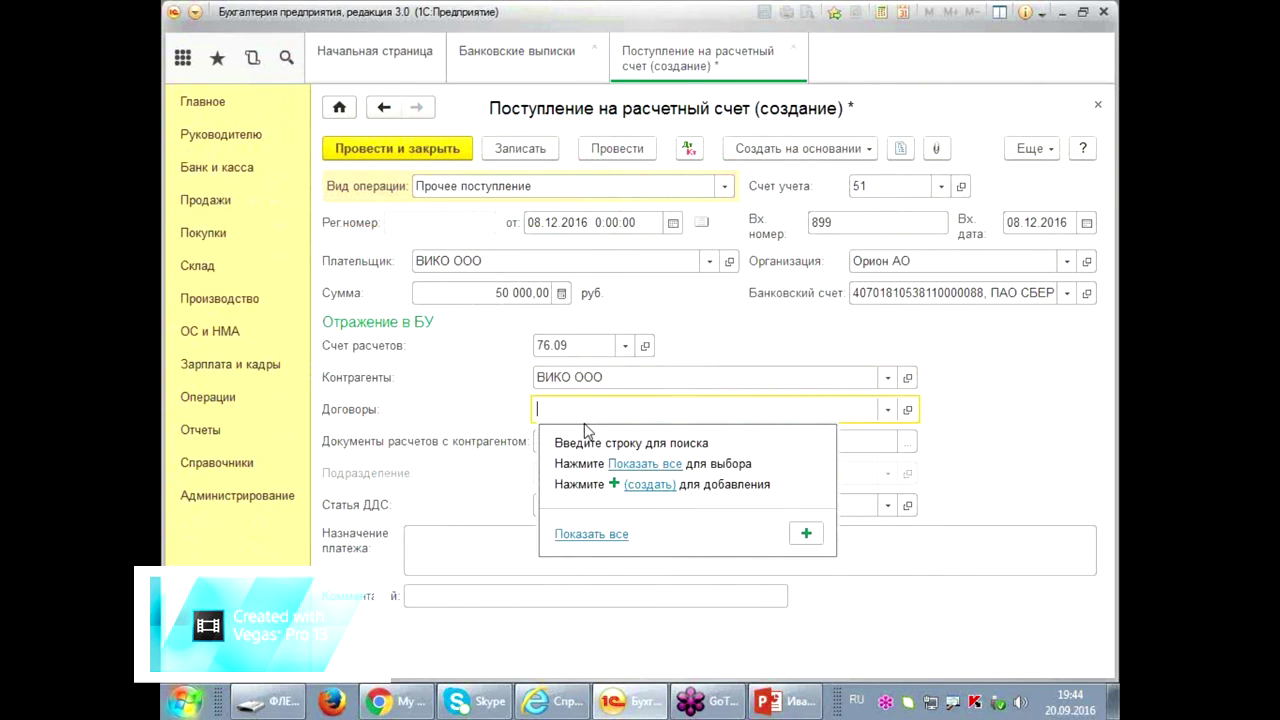
left_click(622, 464)
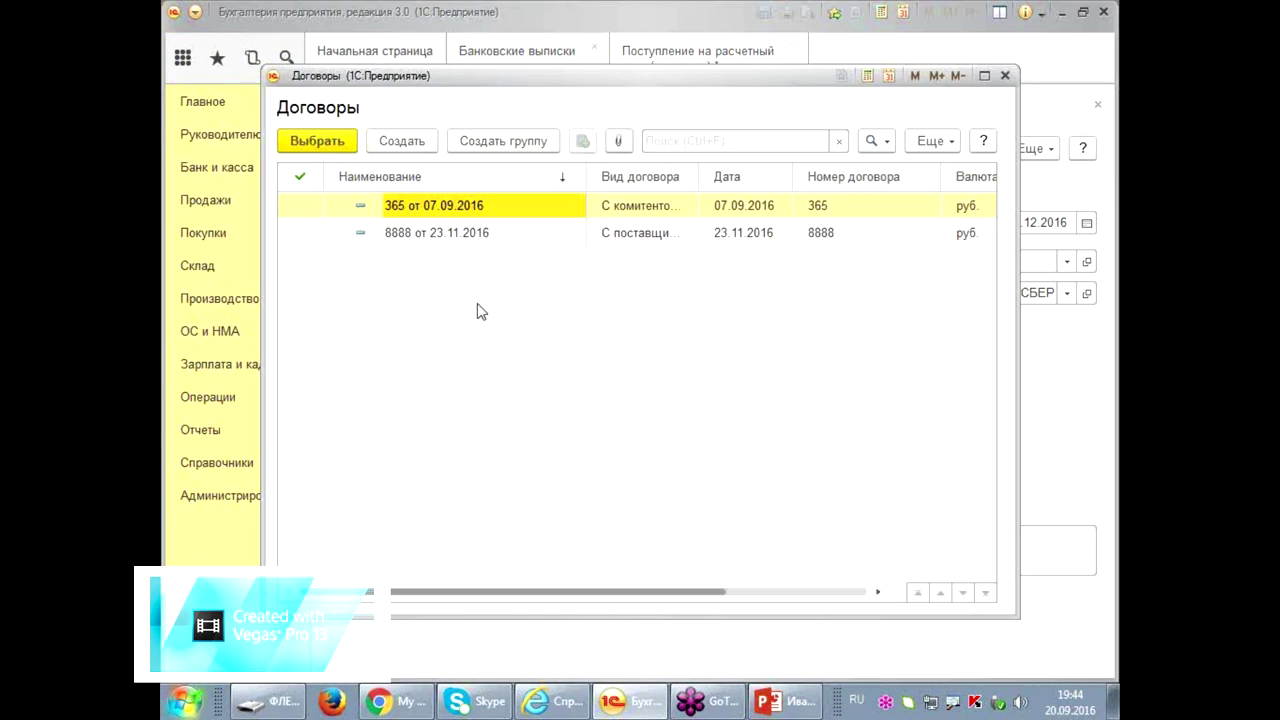
double_click(445, 215)
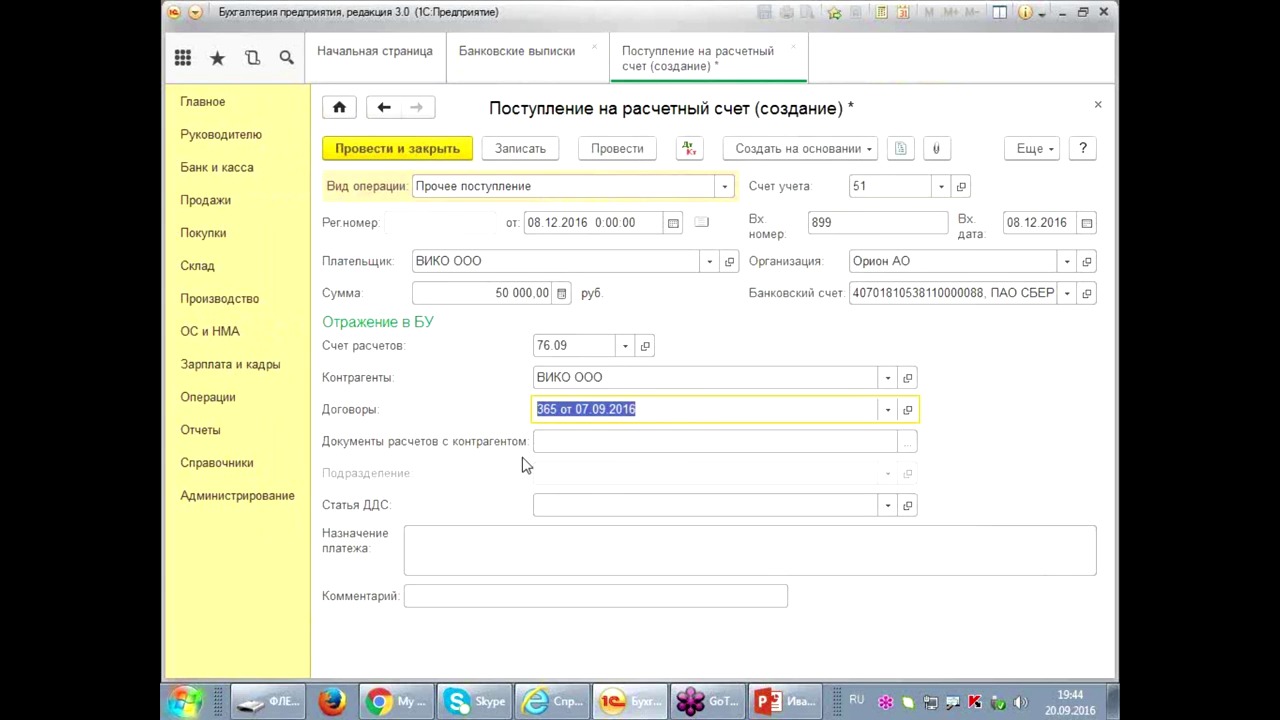
left_click(874, 444)
left_click(906, 441)
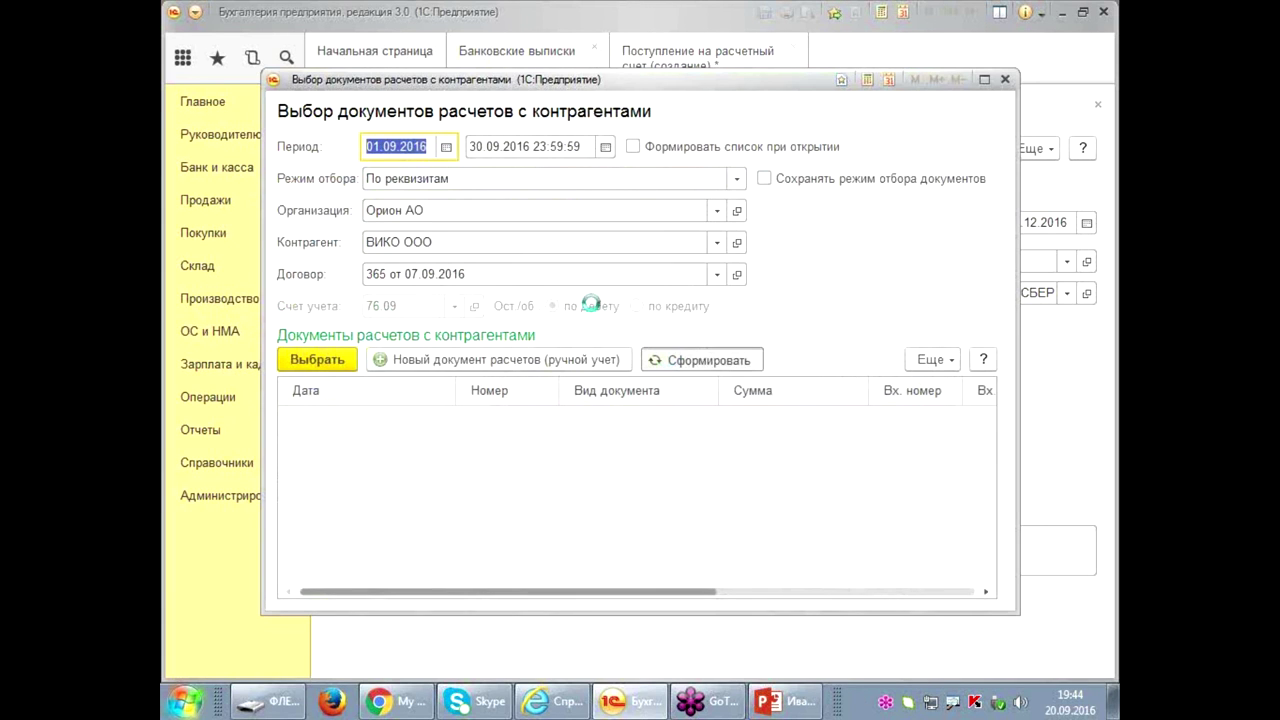
left_click(519, 156)
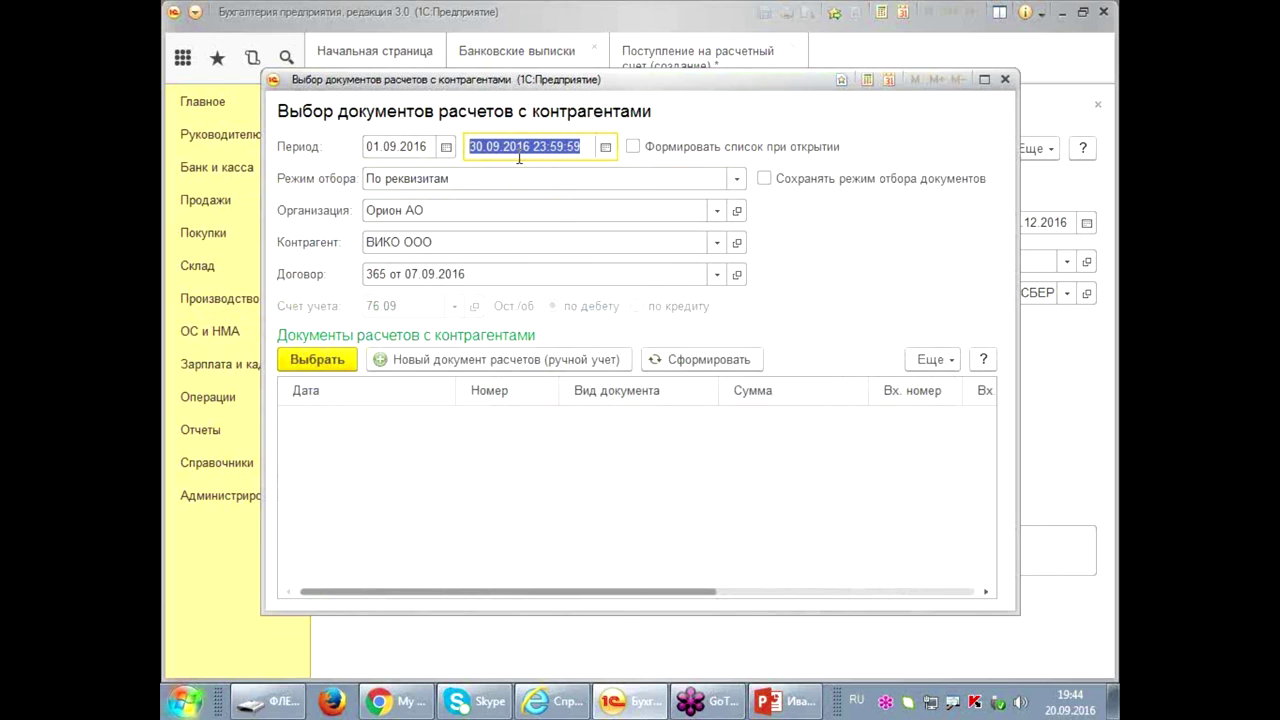
type("31.12")
key("Tab")
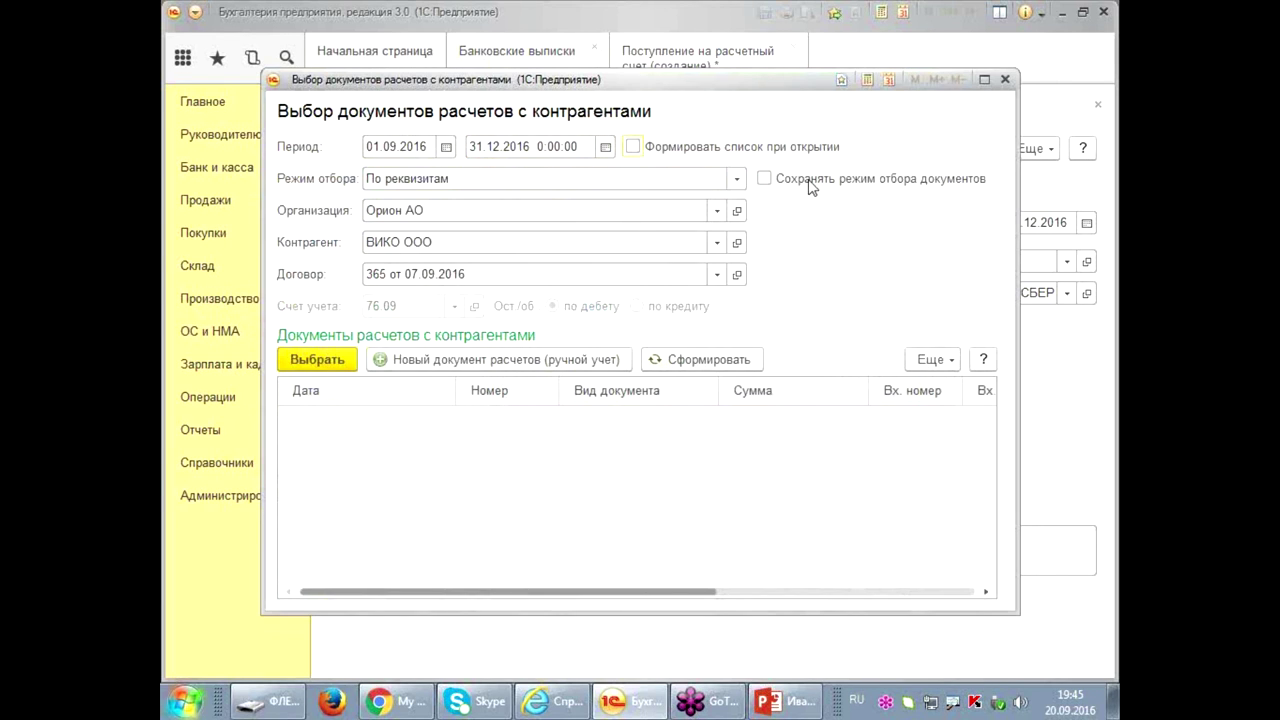
left_click(1004, 79)
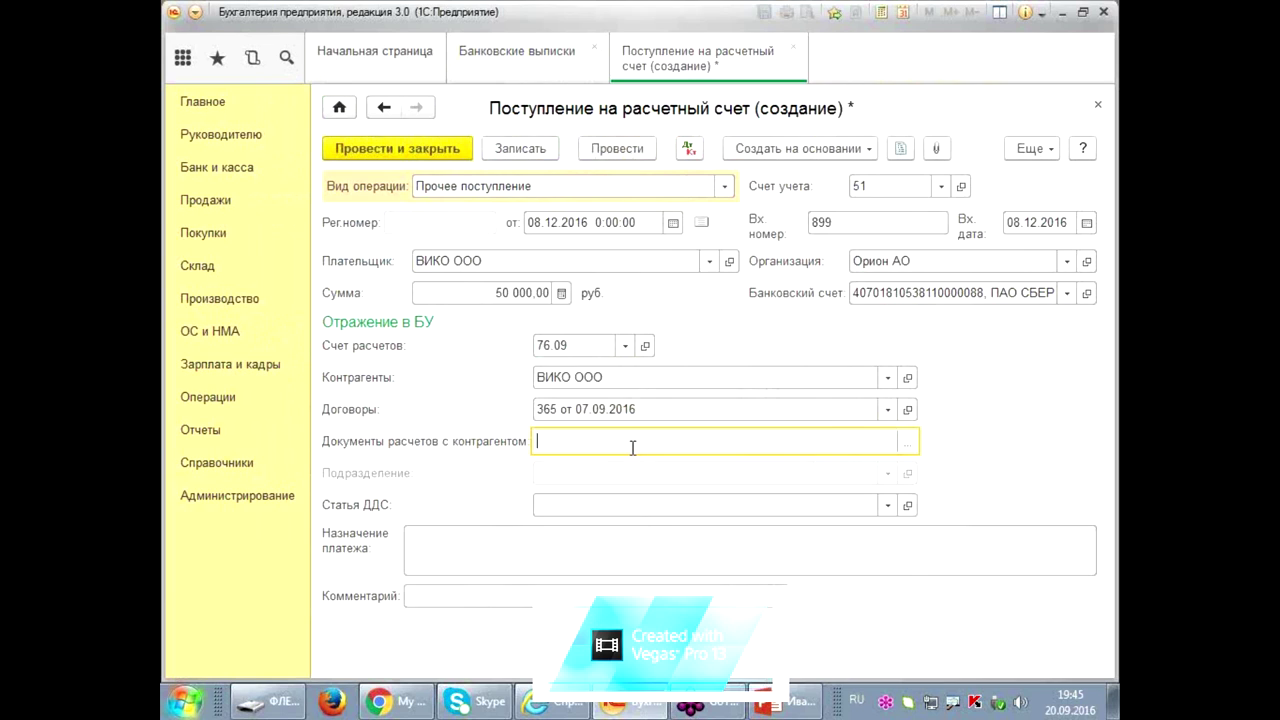
- Set the cash flow item to "Поступление от продажи продукции и товаров, выполнения работ" from the full list and post the bank receipt
left_click(870, 504)
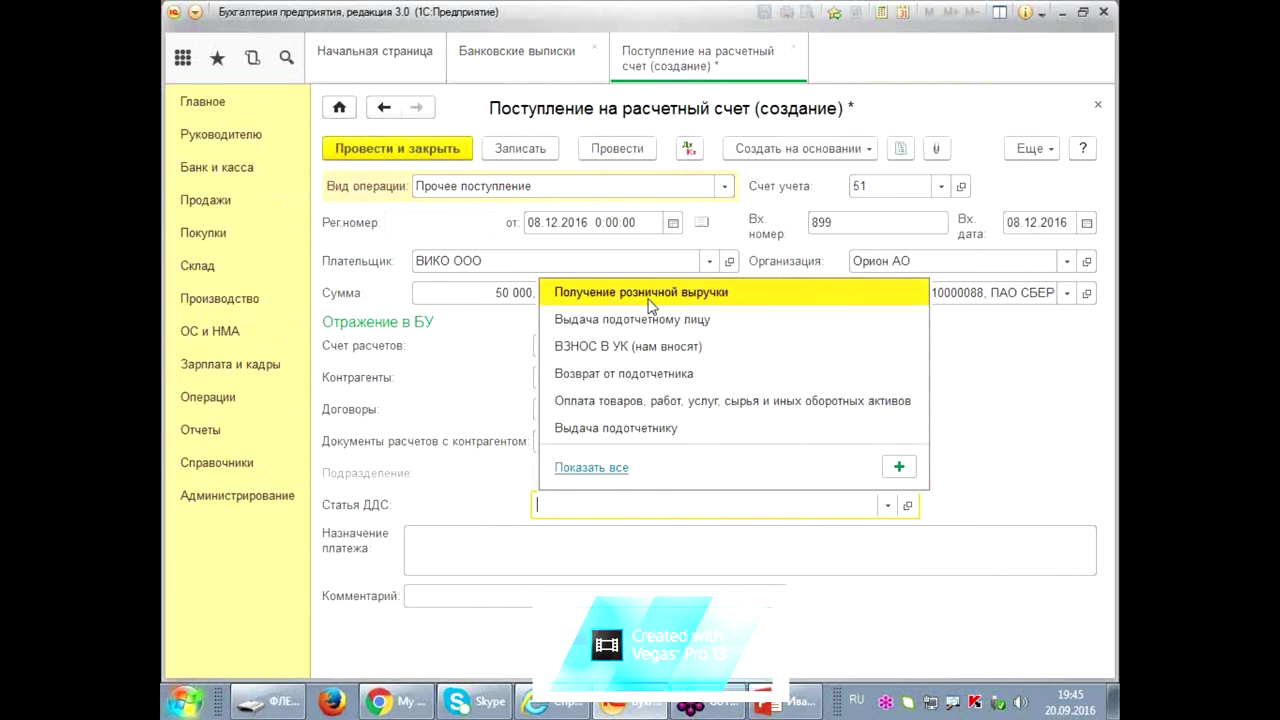
left_click(597, 467)
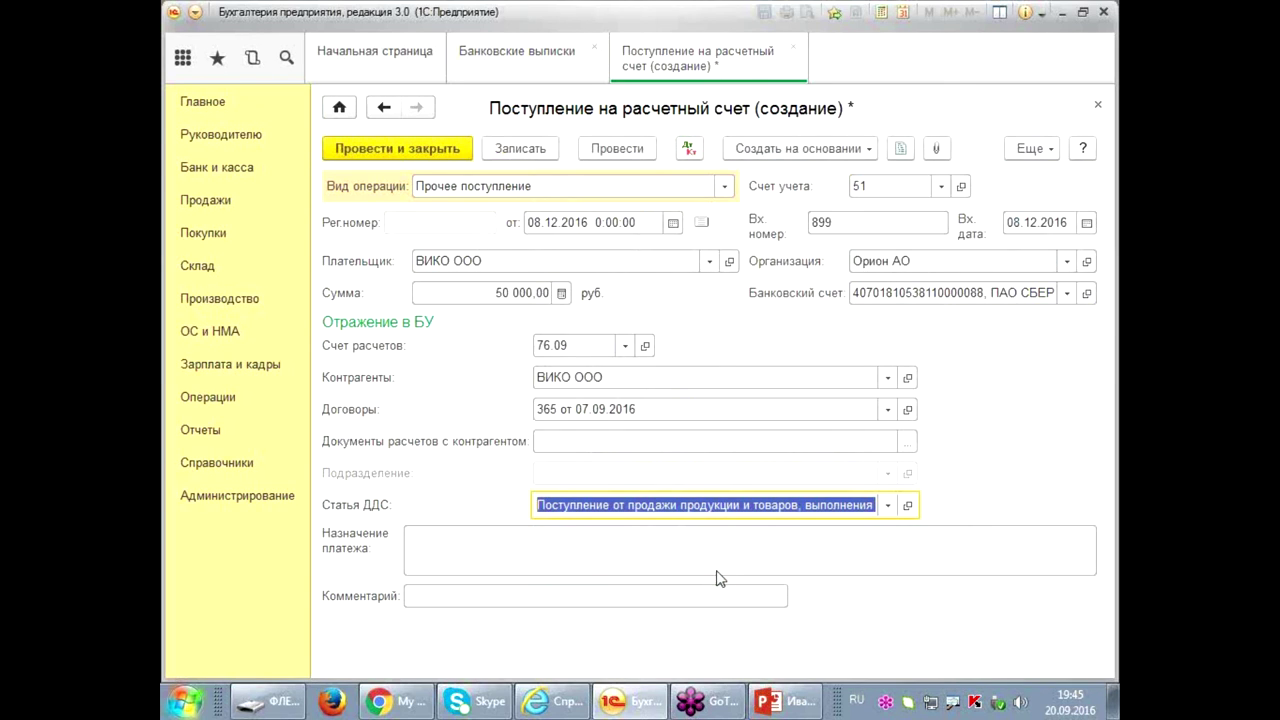
left_click(617, 148)
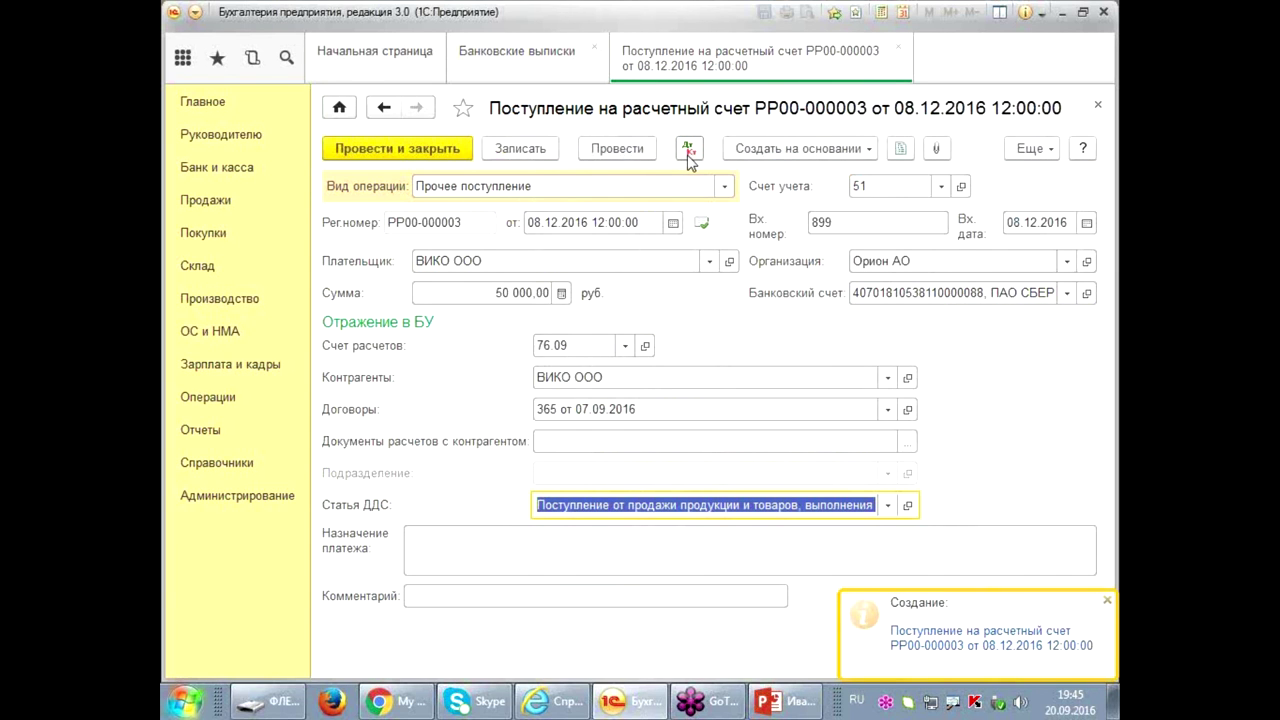
- Review the accounting entries of the posted receipt, then close the entries, the receipt and the bank statements list
left_click(688, 150)
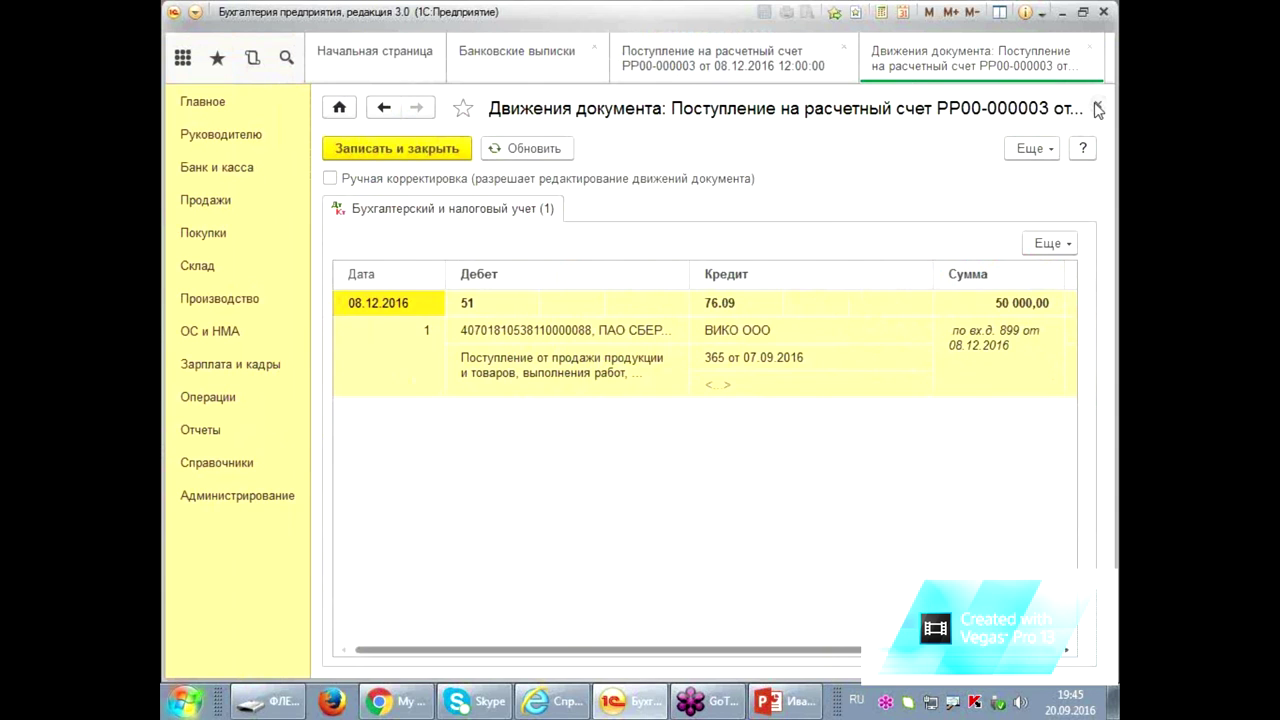
left_click(1097, 111)
left_click(888, 50)
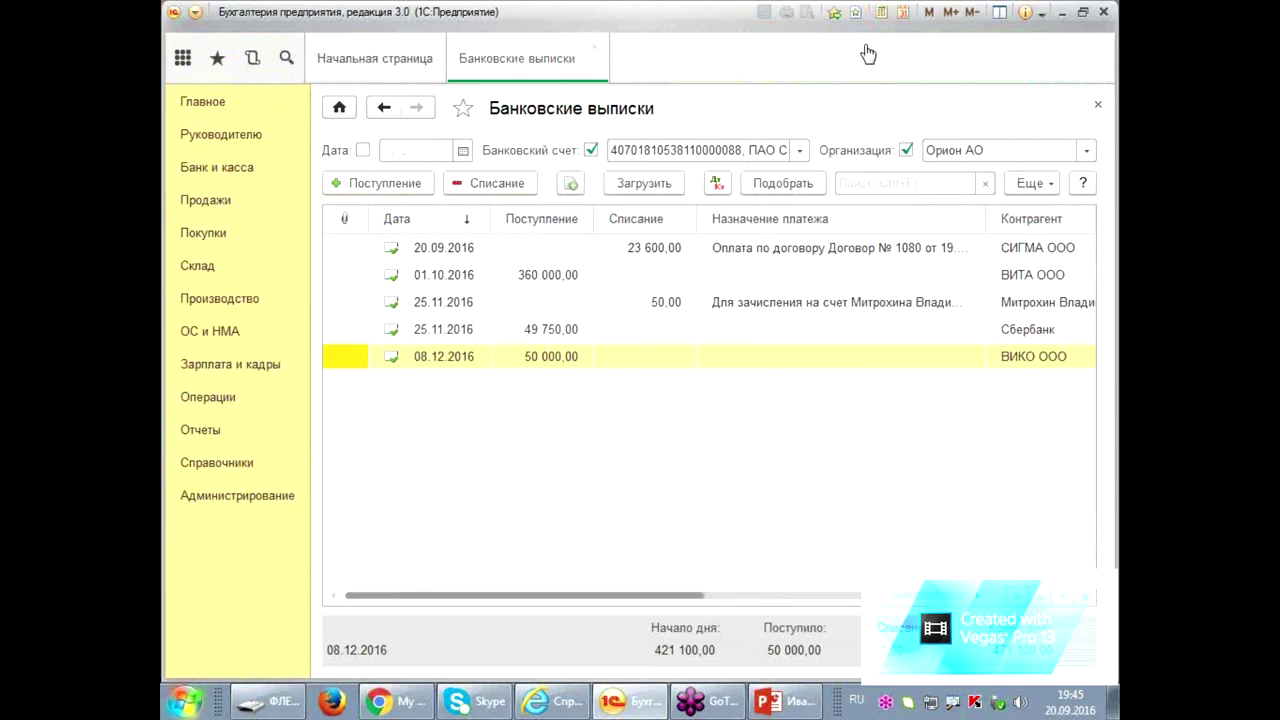
left_click(595, 48)
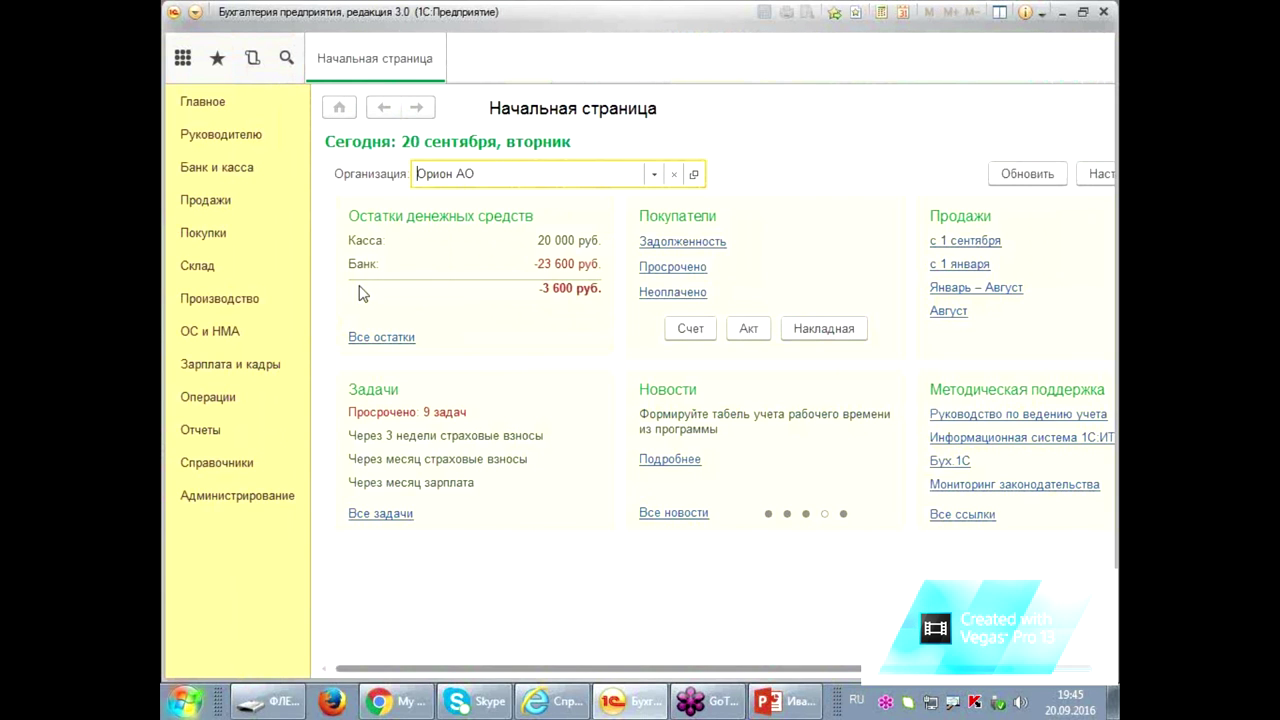
- Generate the "Анализ субконто" report by Контрагенты for Орион АО for the whole year 2016
left_click(200, 430)
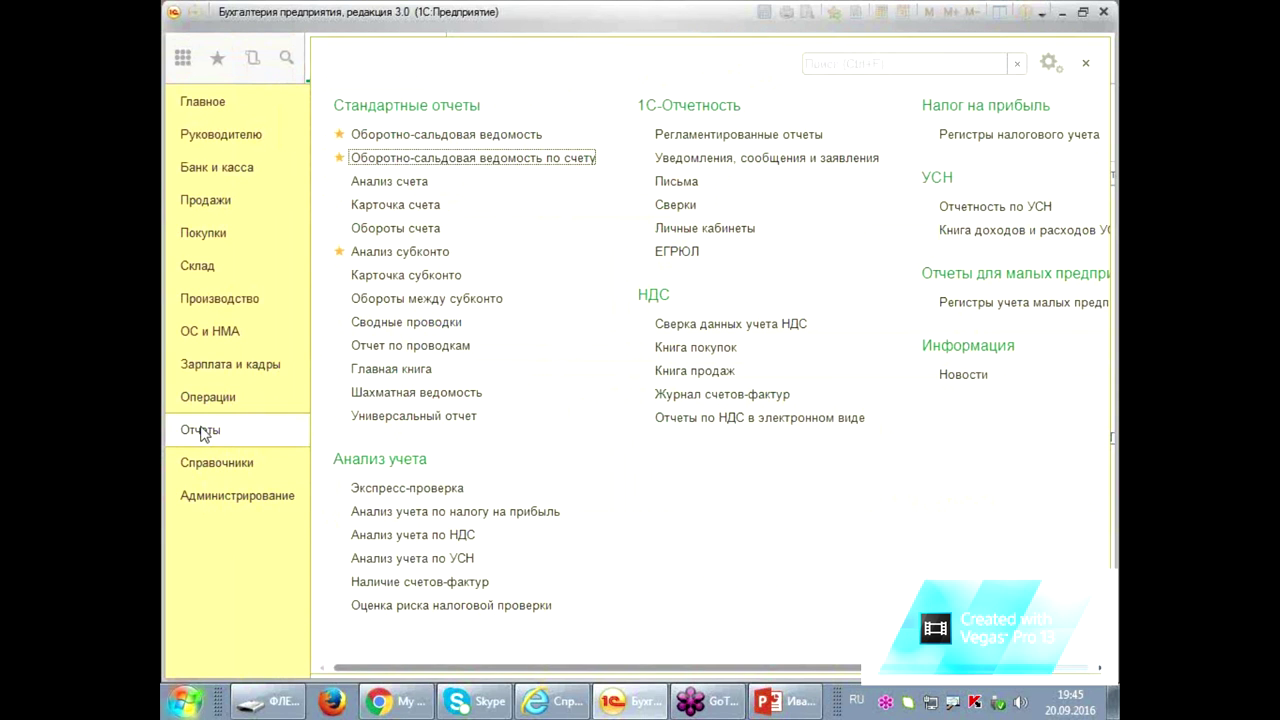
left_click(388, 252)
left_click(663, 156)
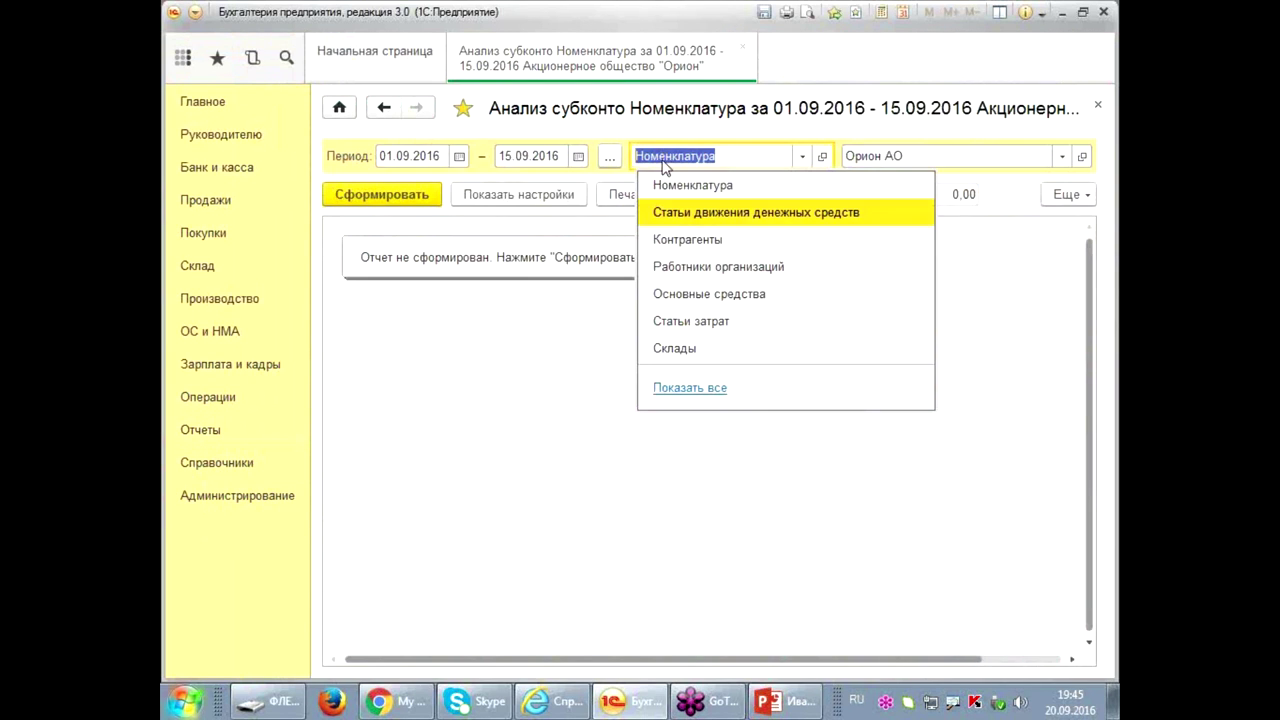
left_click(687, 240)
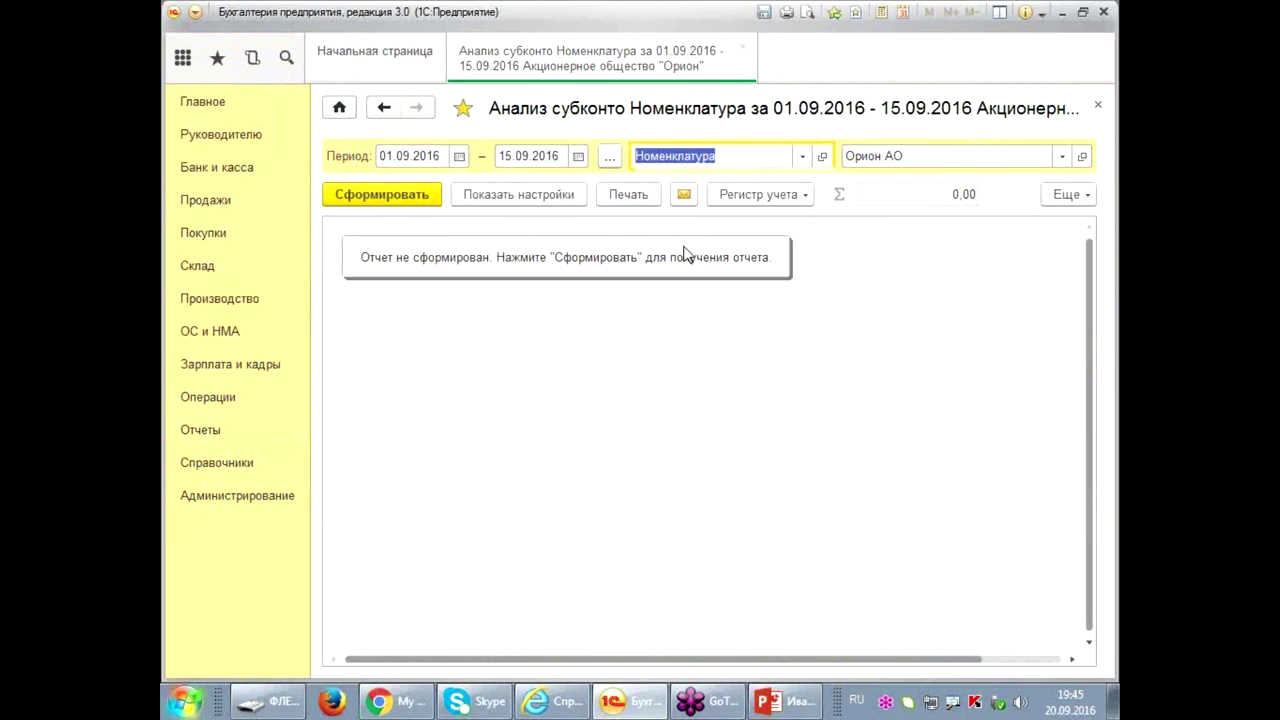
left_click(609, 157)
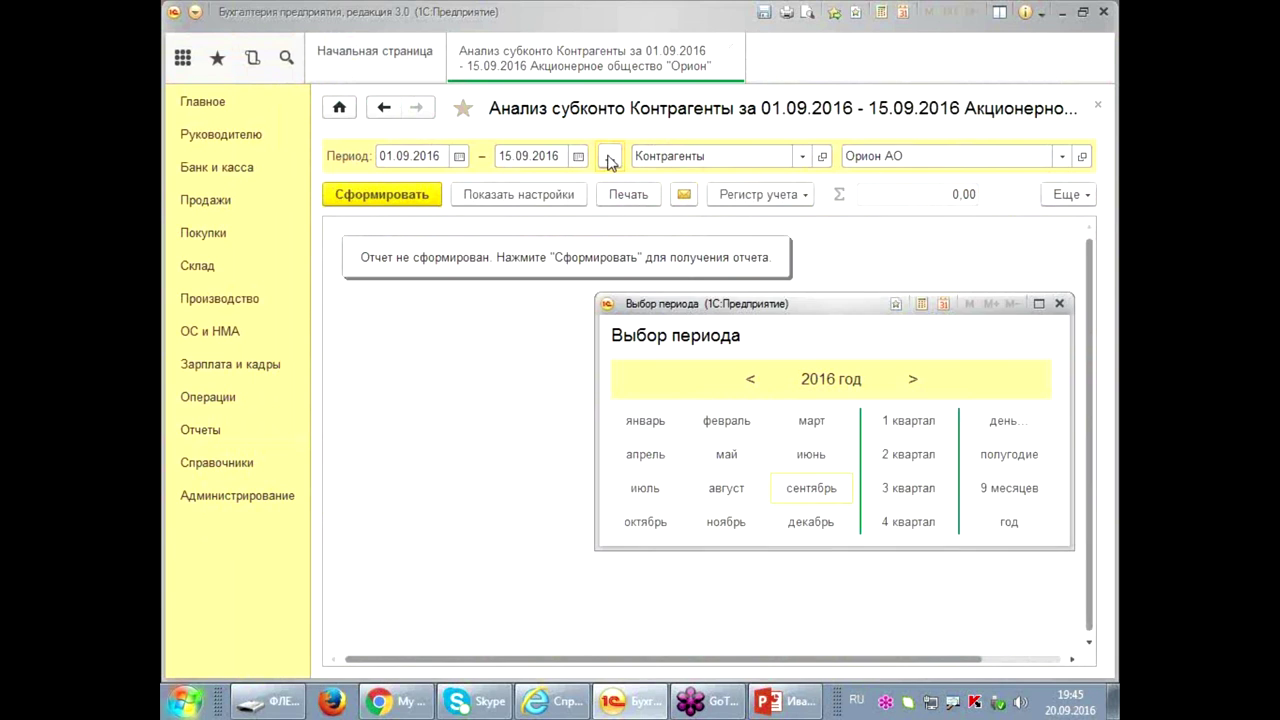
left_click(1007, 522)
left_click(405, 194)
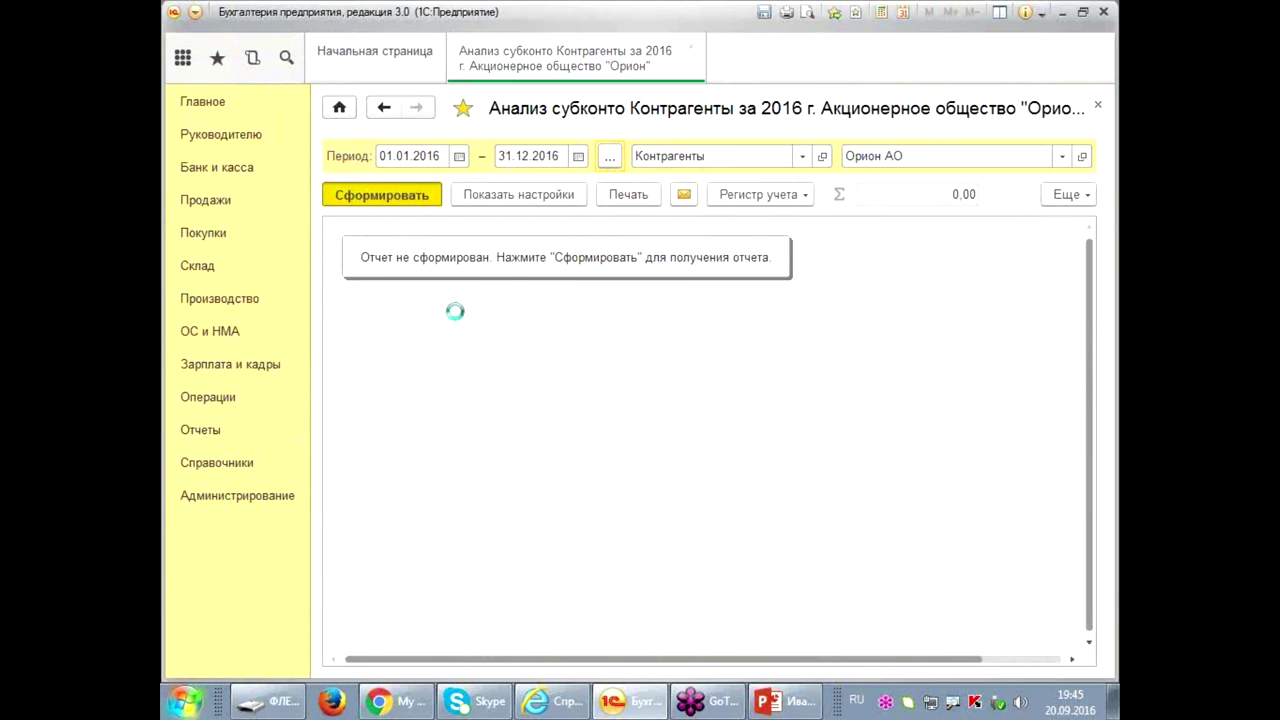
- Examine ВИКО ООО's turnovers on accounts 60.01 and 76.09 in the counterparty analysis report
left_click(494, 417)
scroll(517, 417, "down", 3)
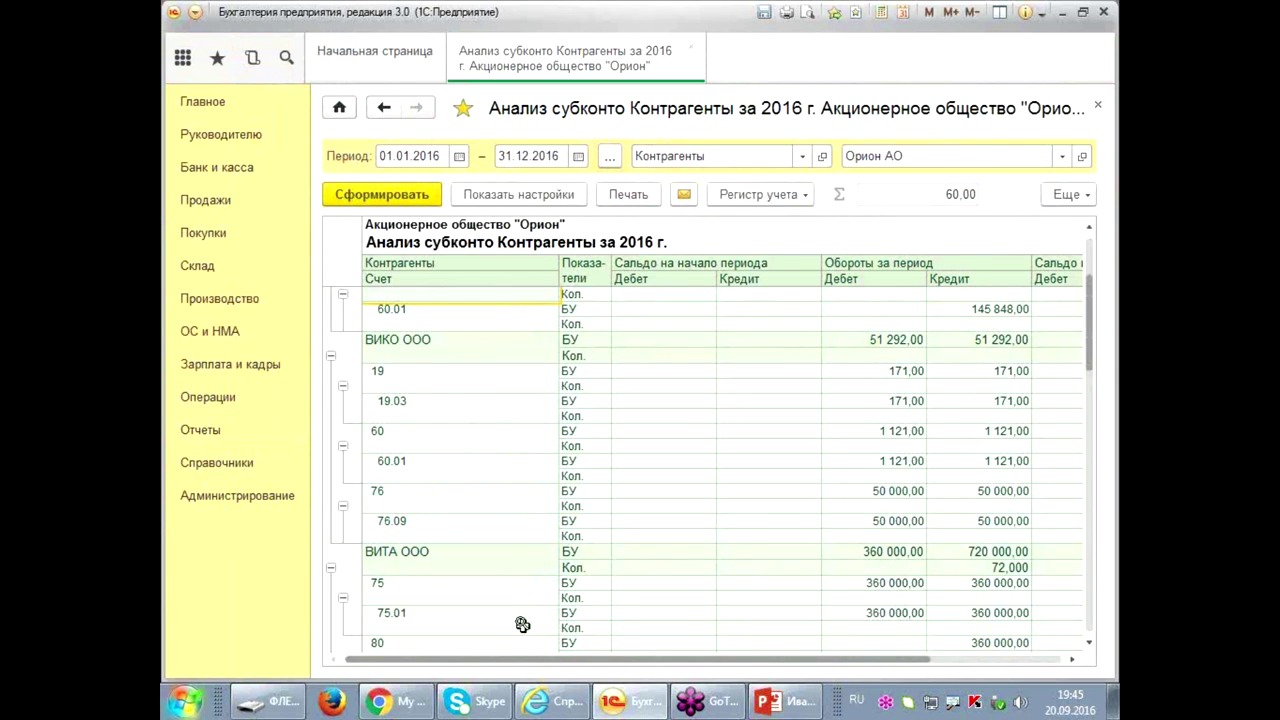
left_click(460, 466)
left_click(466, 499)
left_click(466, 524)
left_click_drag(481, 665, 487, 667)
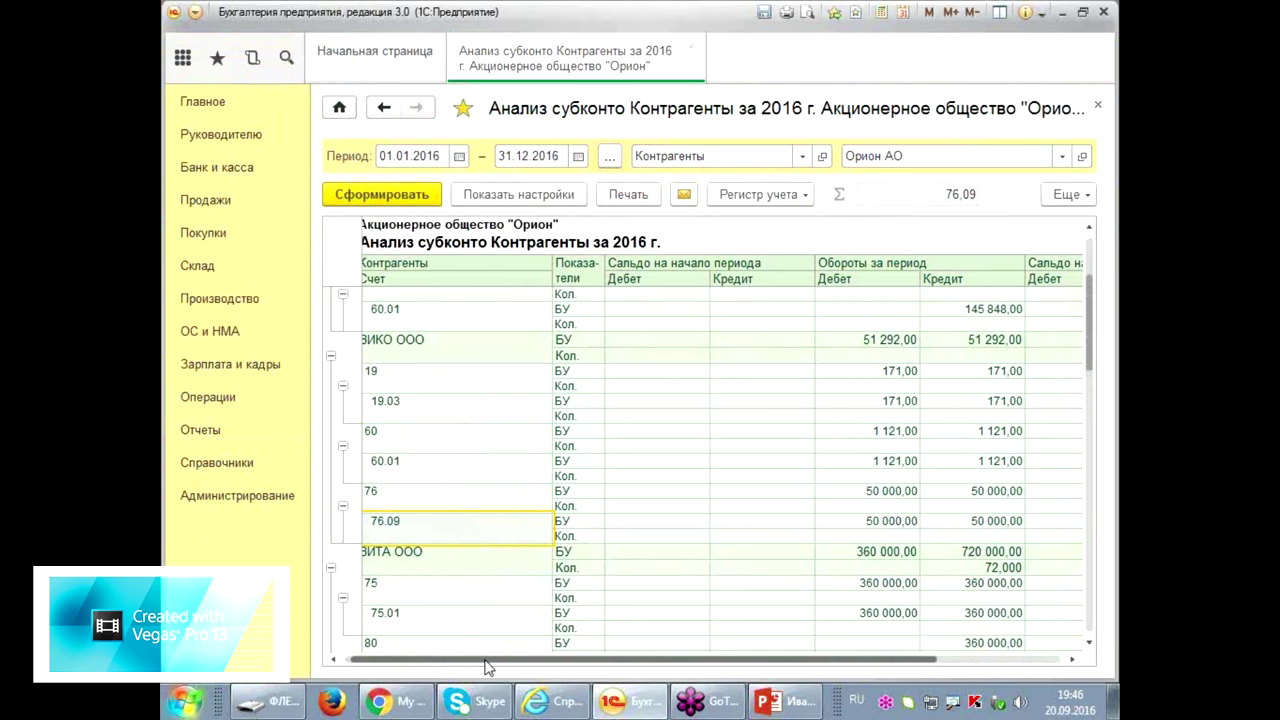
- Open the account 60.01 card for ВИКО ООО, look through its entries and close it
left_click(900, 461)
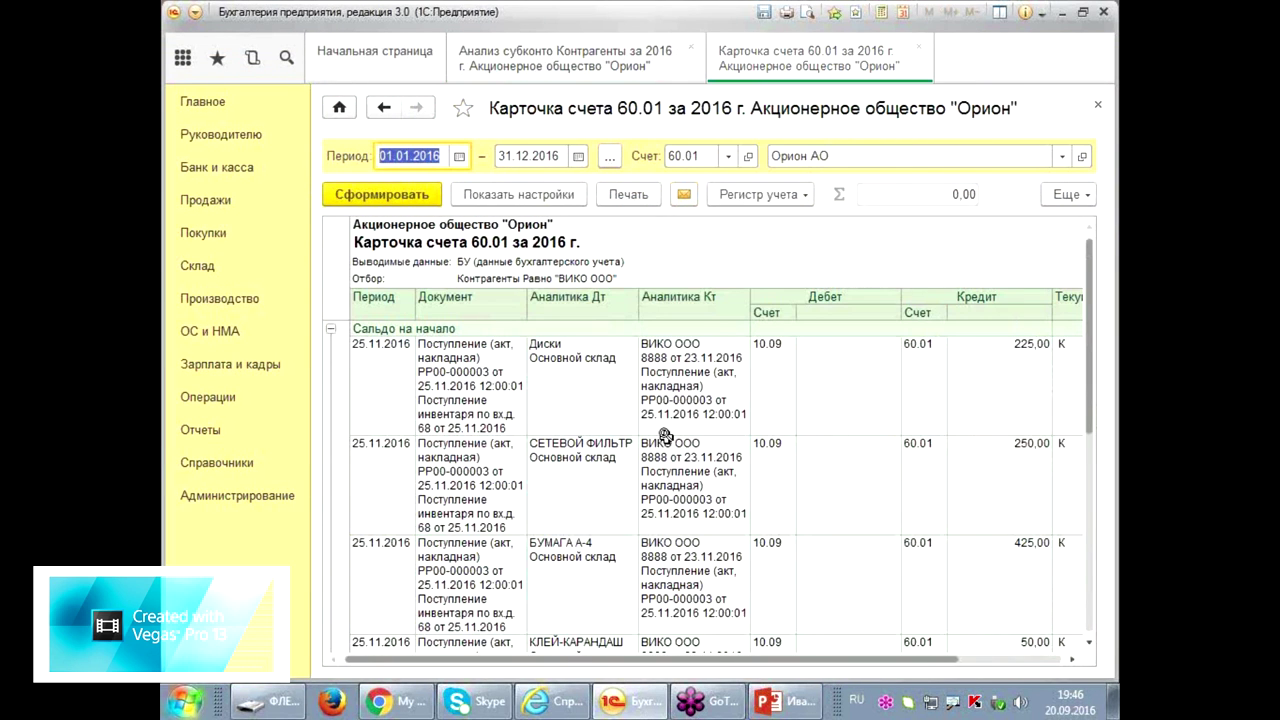
scroll(580, 491, "down", 10)
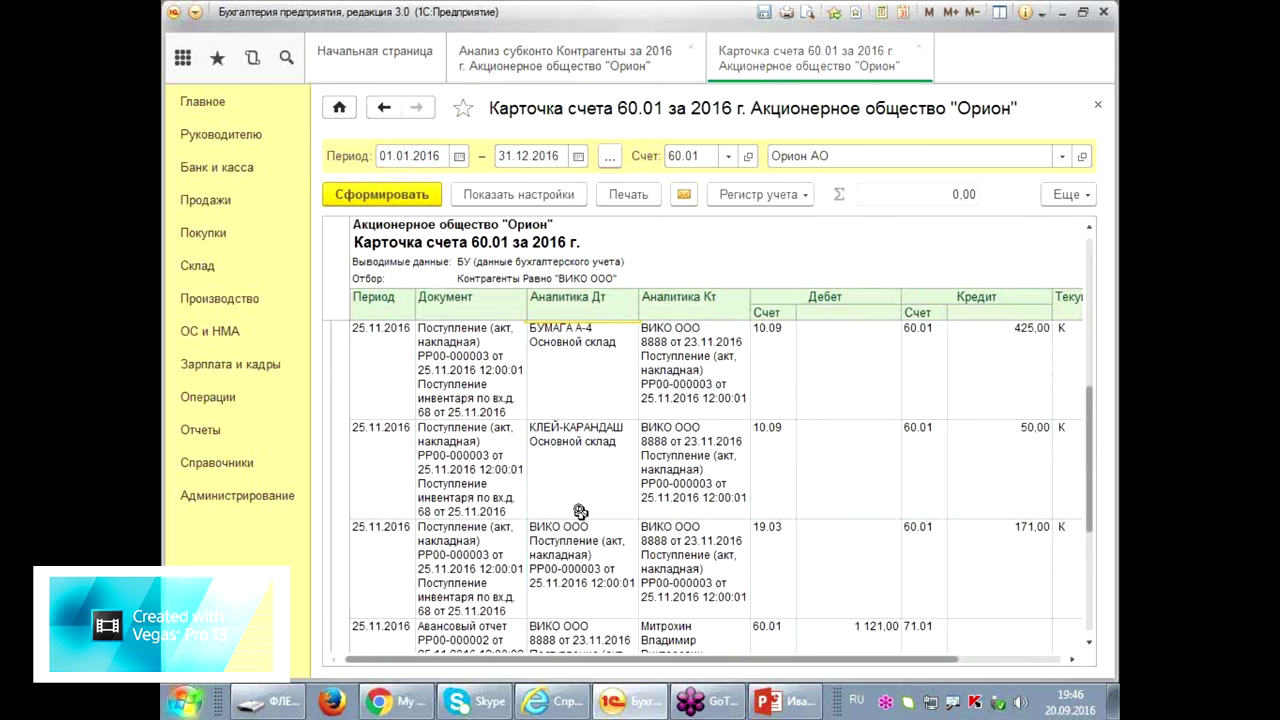
scroll(590, 513, "up", 5)
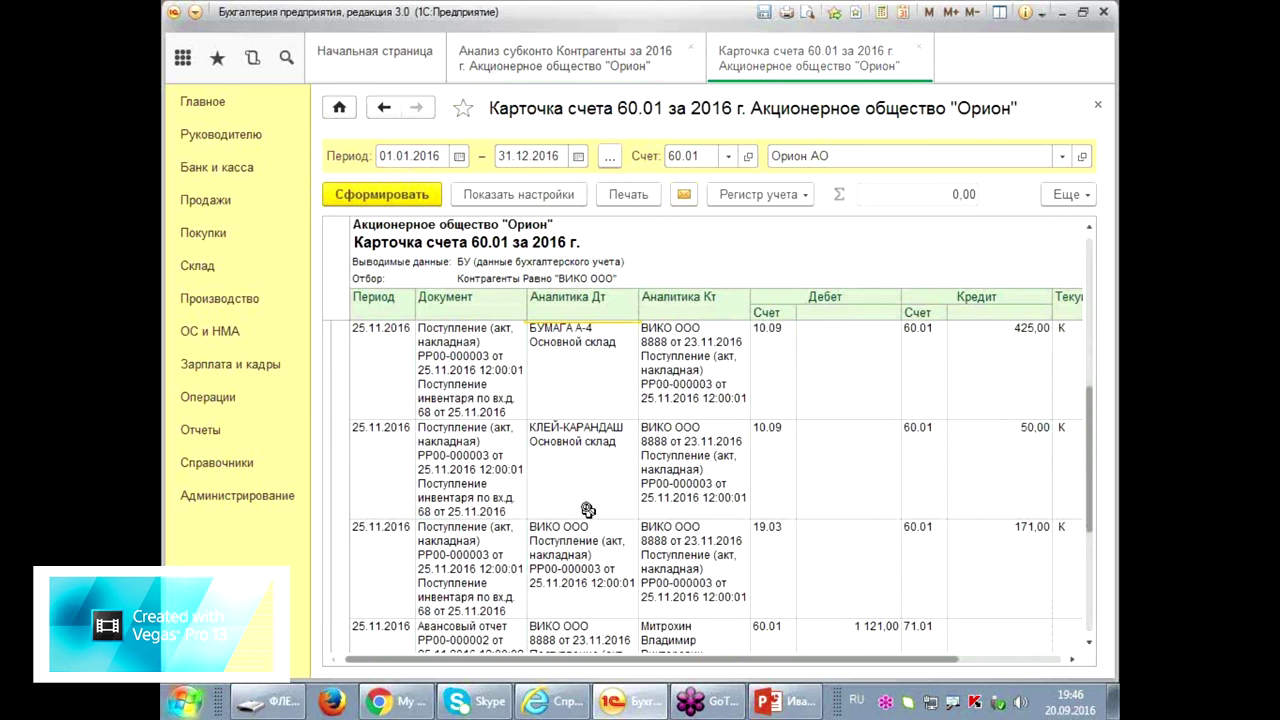
left_click(1096, 110)
- Open the account 76.09 card for ВИКО ООО from its turnover in the counterparty analysis
left_click(471, 511)
left_click_drag(483, 667, 606, 667)
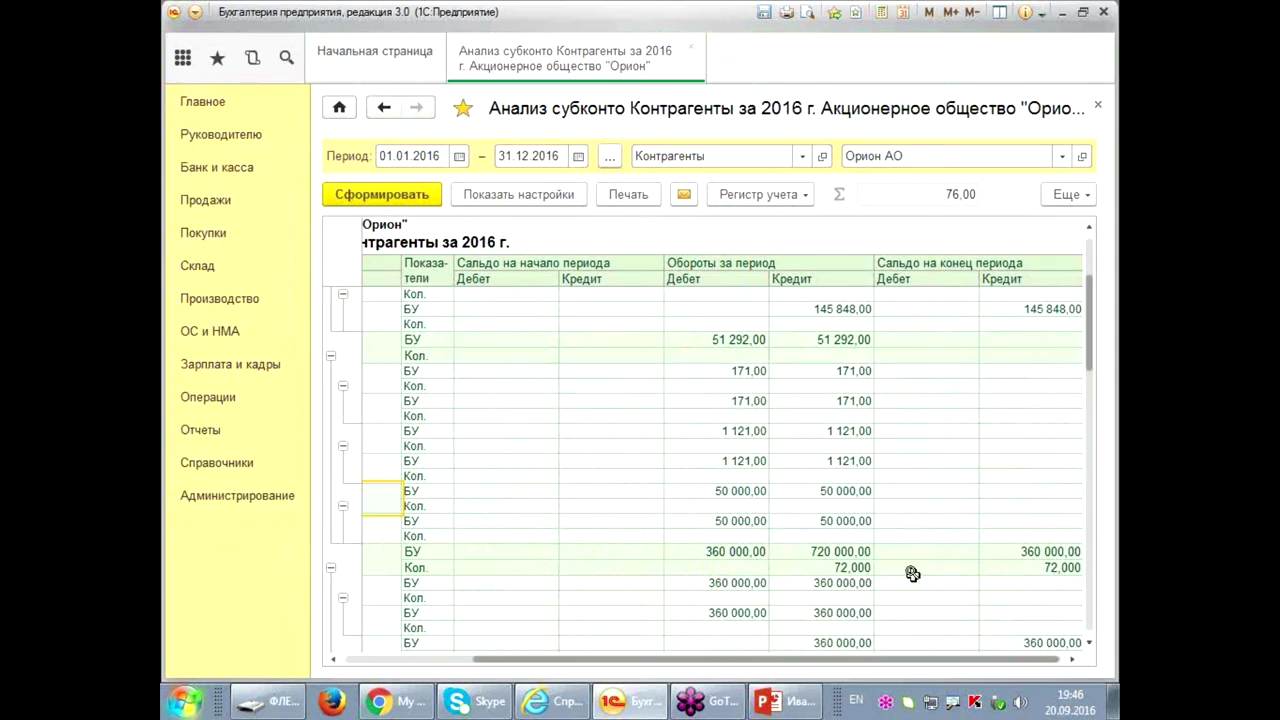
left_click(705, 449)
double_click(845, 521)
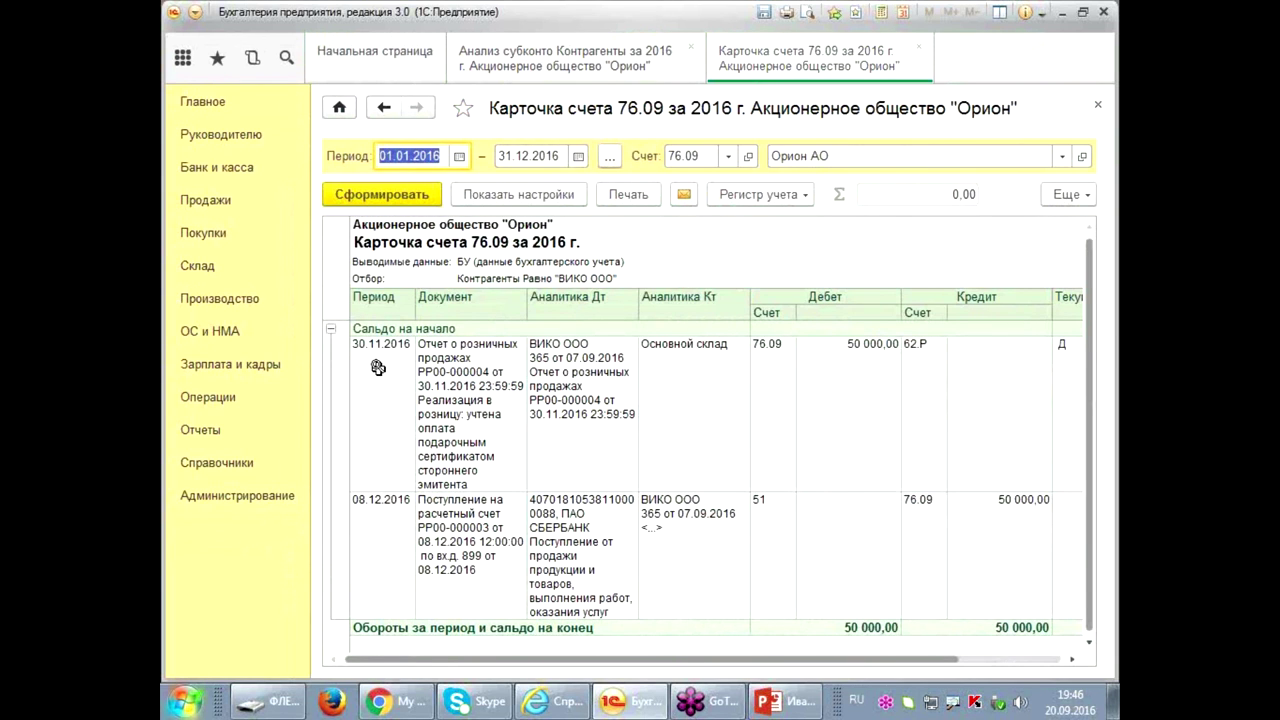
- Examine the 76.09 card's retail sales report and bank receipt entries, including their analytics, debit and credit accounts and balance
left_click(443, 351)
left_click(550, 370)
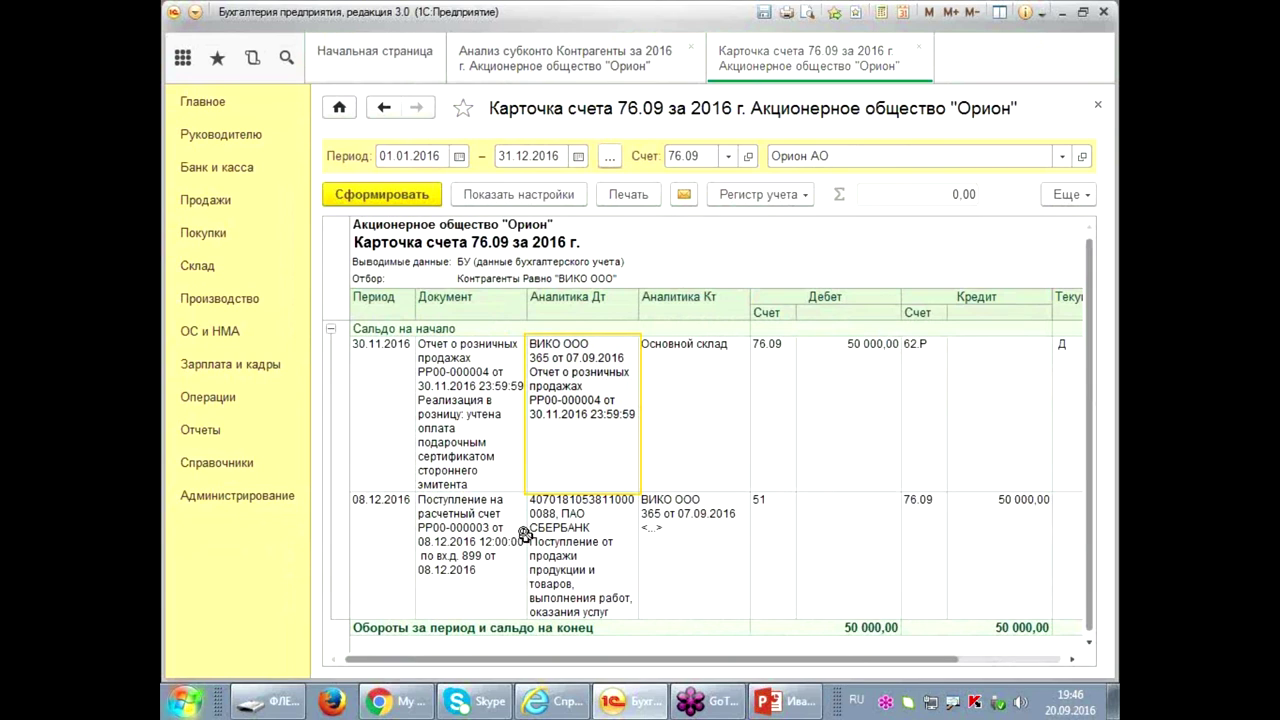
left_click(368, 358)
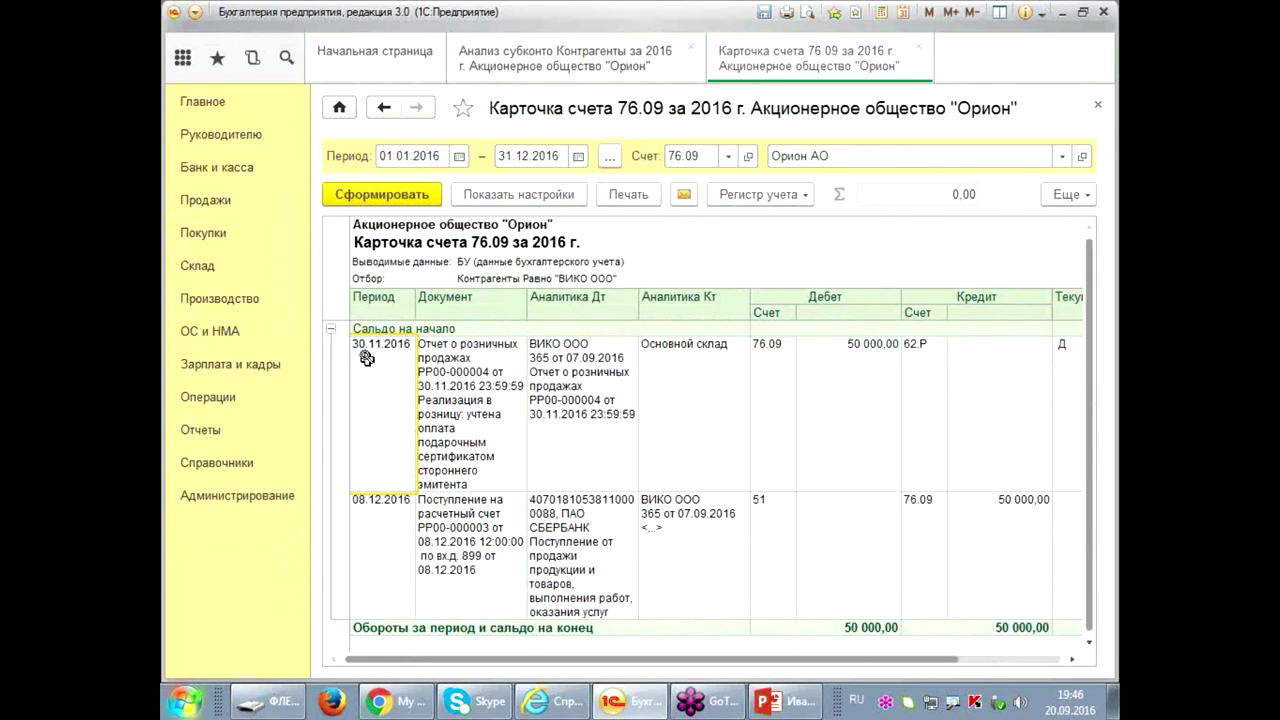
left_click(587, 399)
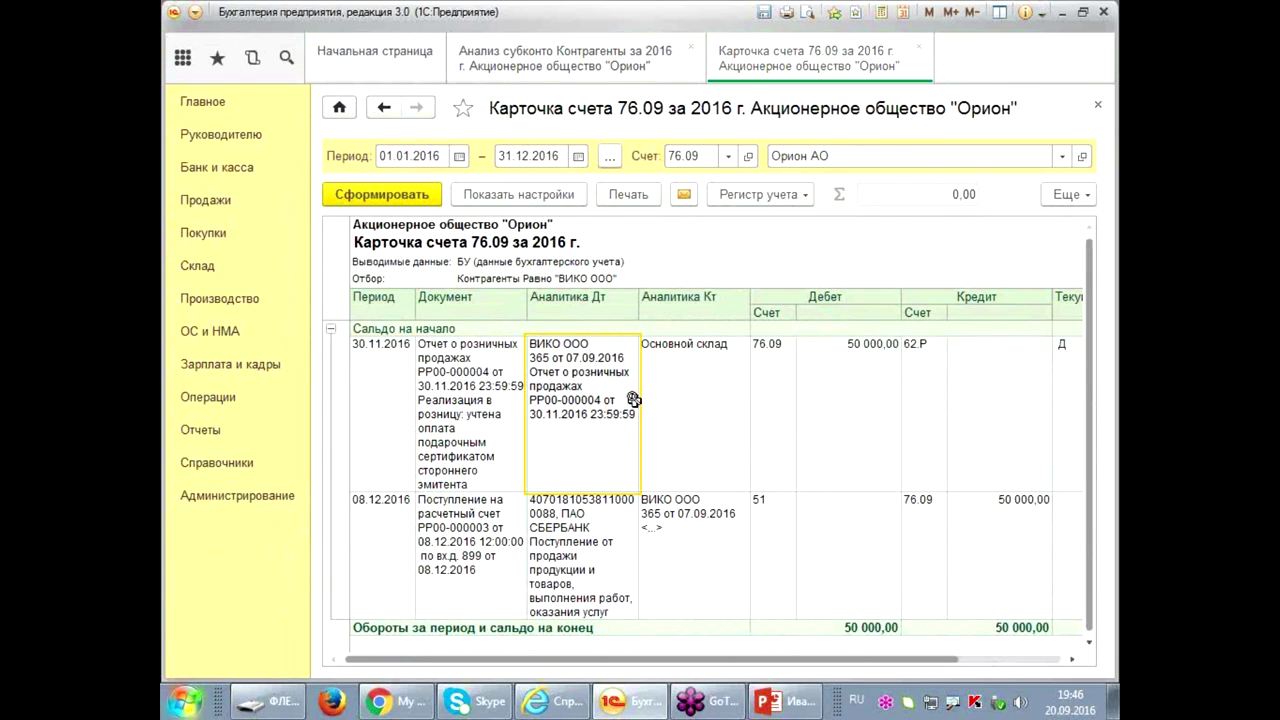
left_click(772, 390)
left_click(925, 390)
left_click(917, 510)
left_click(775, 530)
left_click(651, 534)
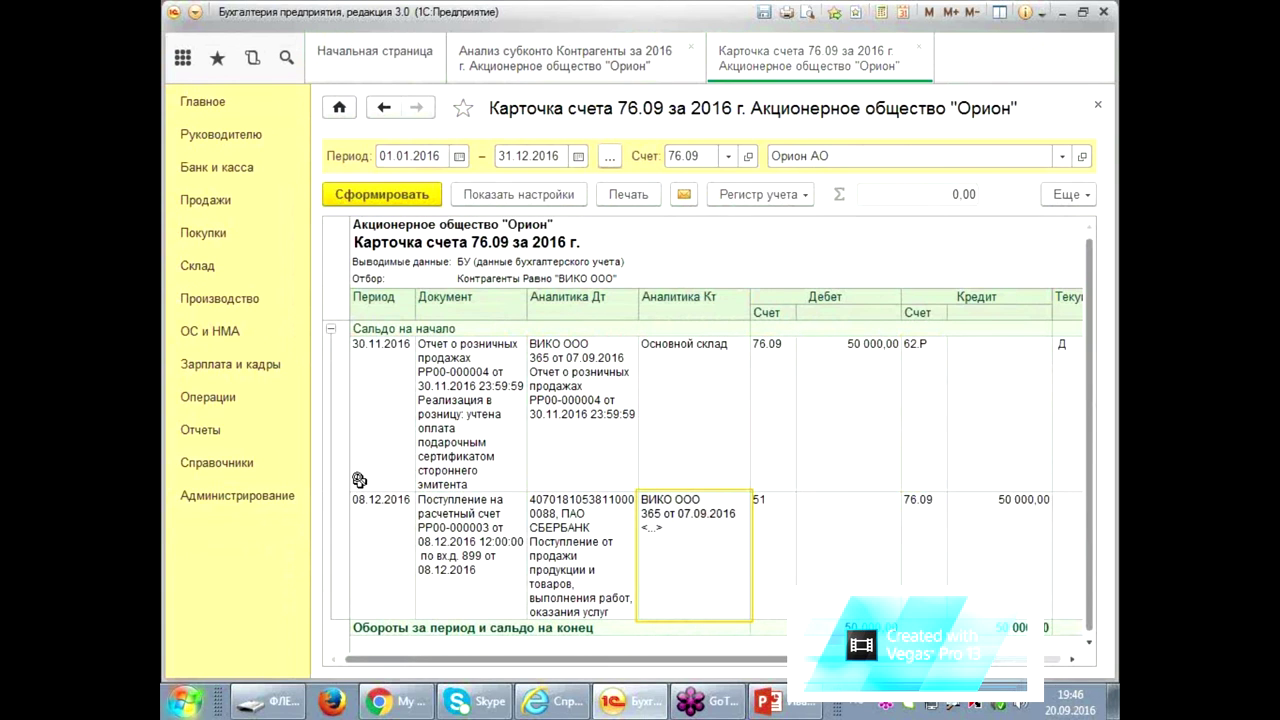
left_click_drag(673, 660, 905, 665)
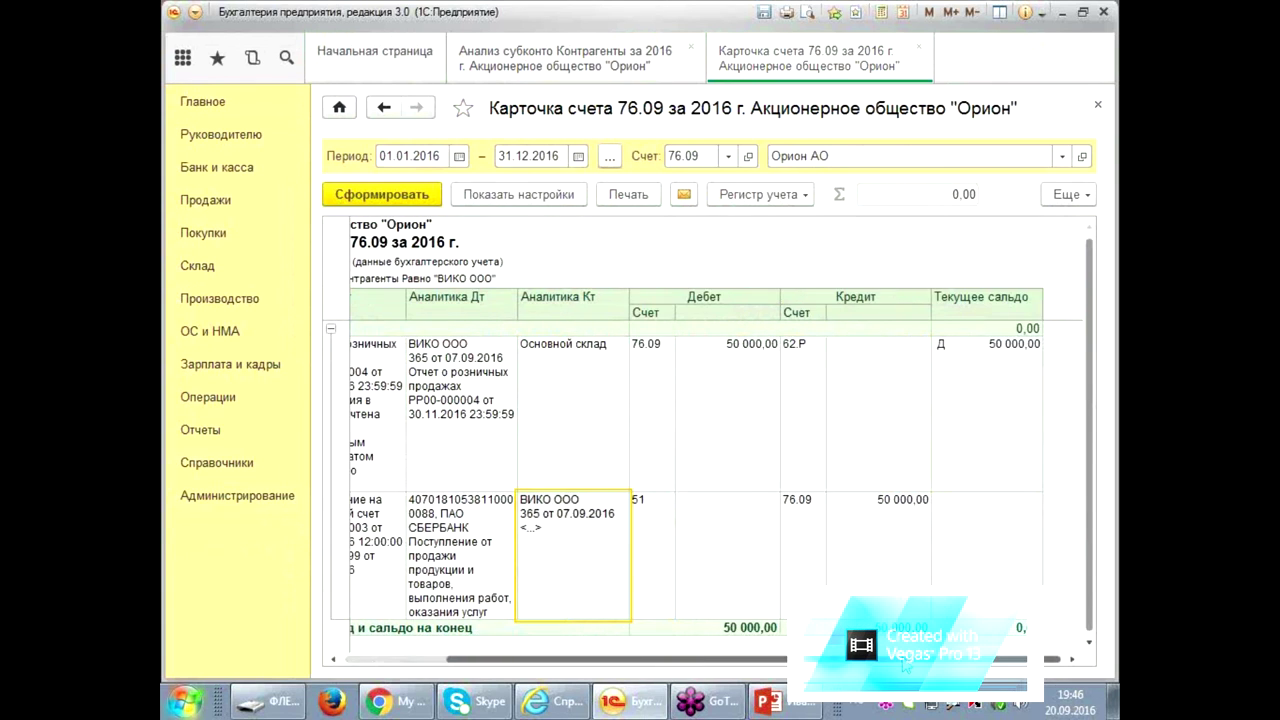
left_click_drag(608, 303, 703, 409)
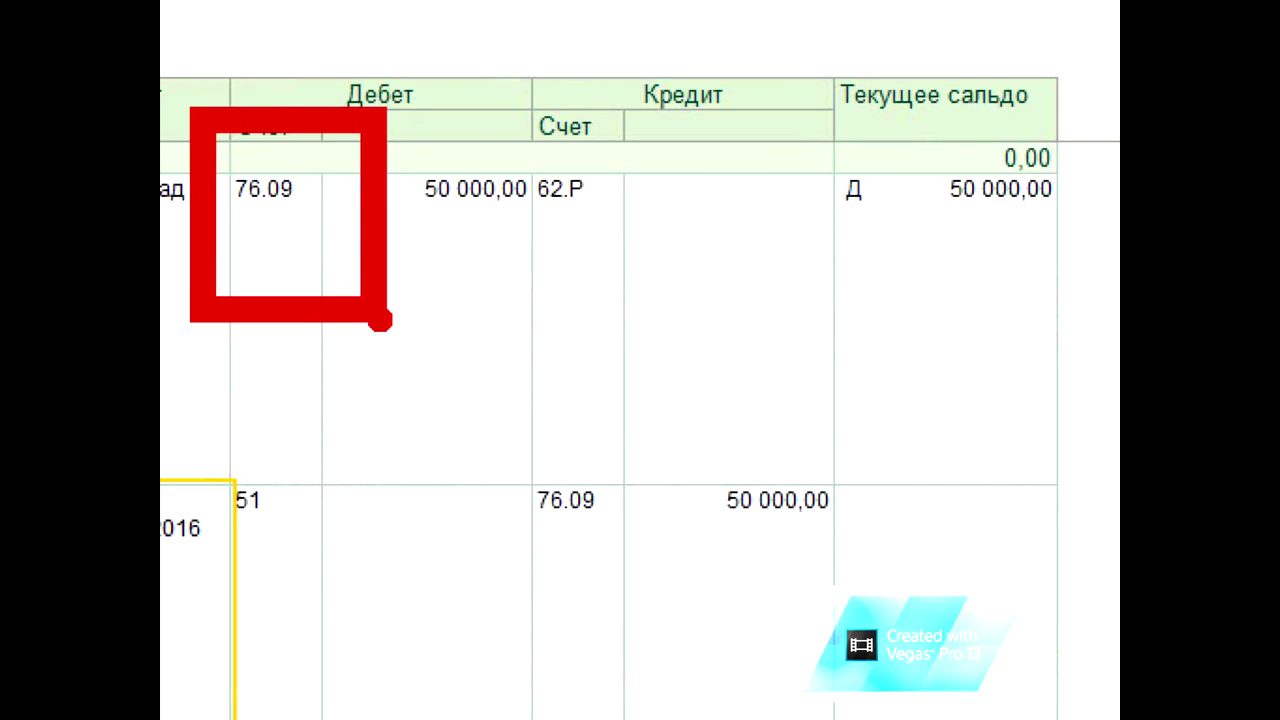
left_click_drag(460, 456, 668, 634)
left_click_drag(442, 244, 545, 230)
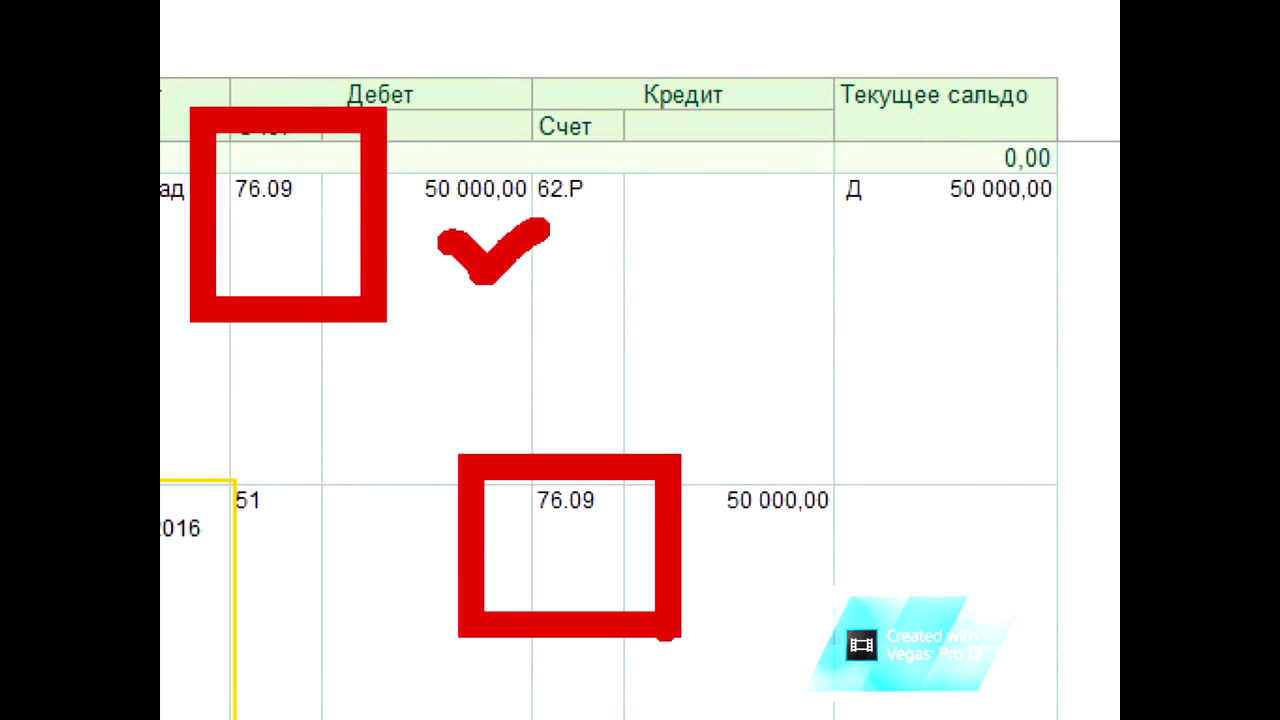
left_click_drag(826, 588, 986, 528)
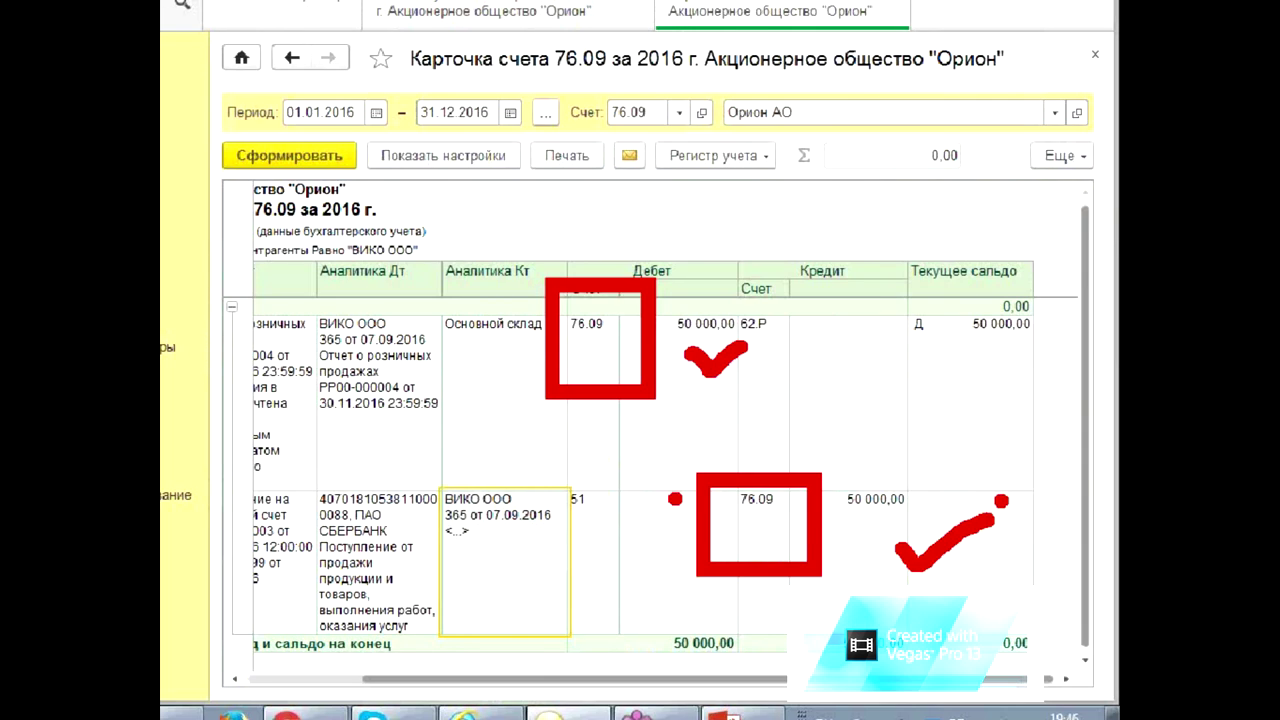
mouse_move(655, 480)
left_mouse_down()
mouse_move(448, 578)
mouse_move(630, 476)
left_mouse_up()
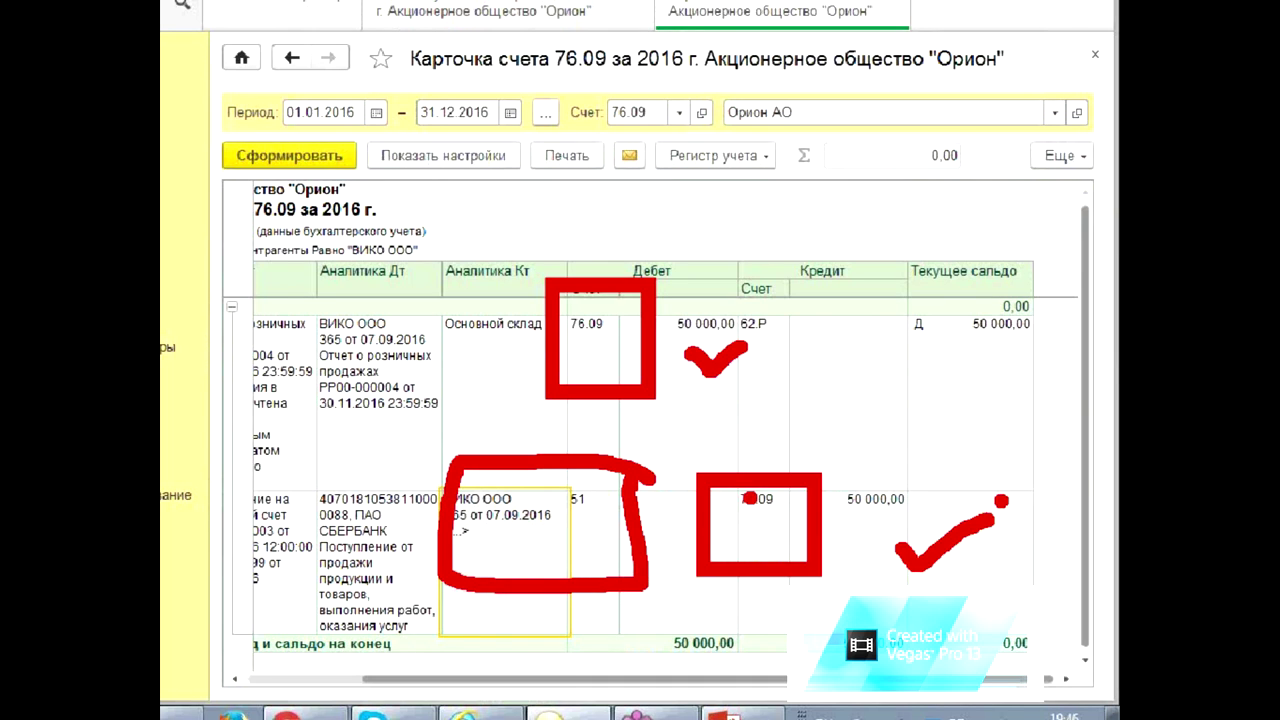
mouse_move(1042, 606)
left_mouse_down()
mouse_move(950, 618)
mouse_move(1082, 600)
mouse_move(968, 598)
left_mouse_up()
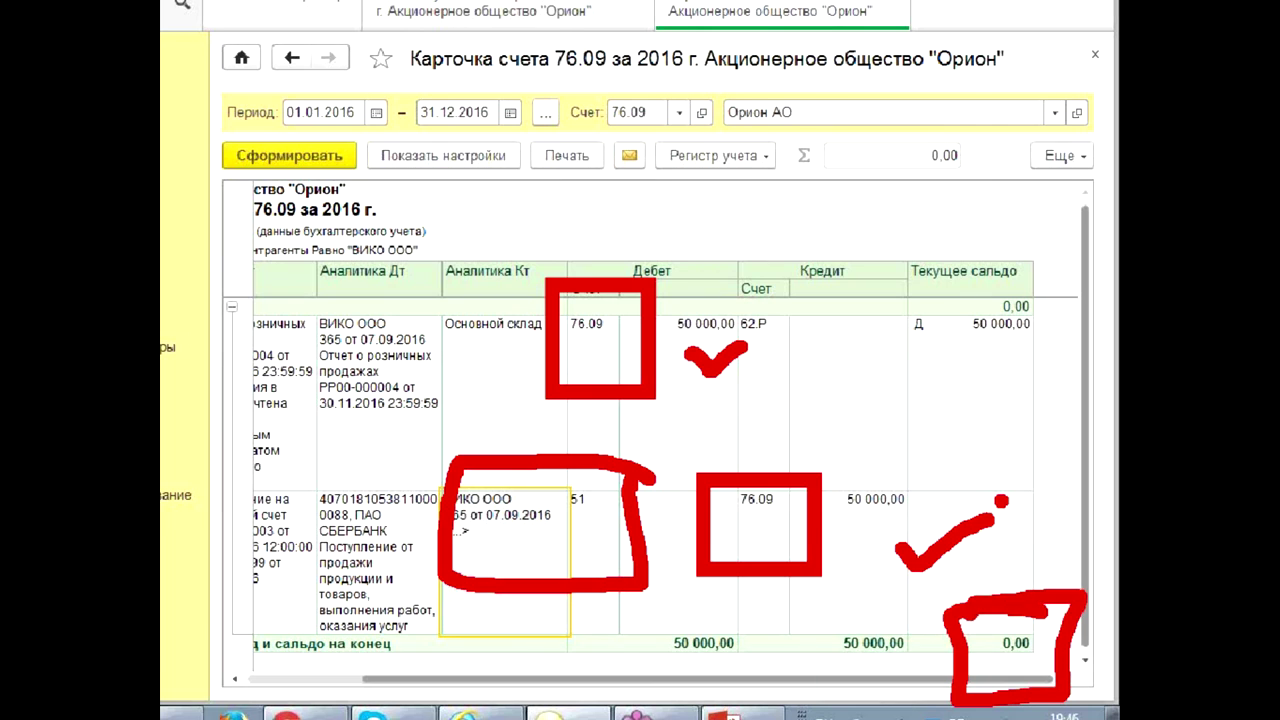
key("Escape")
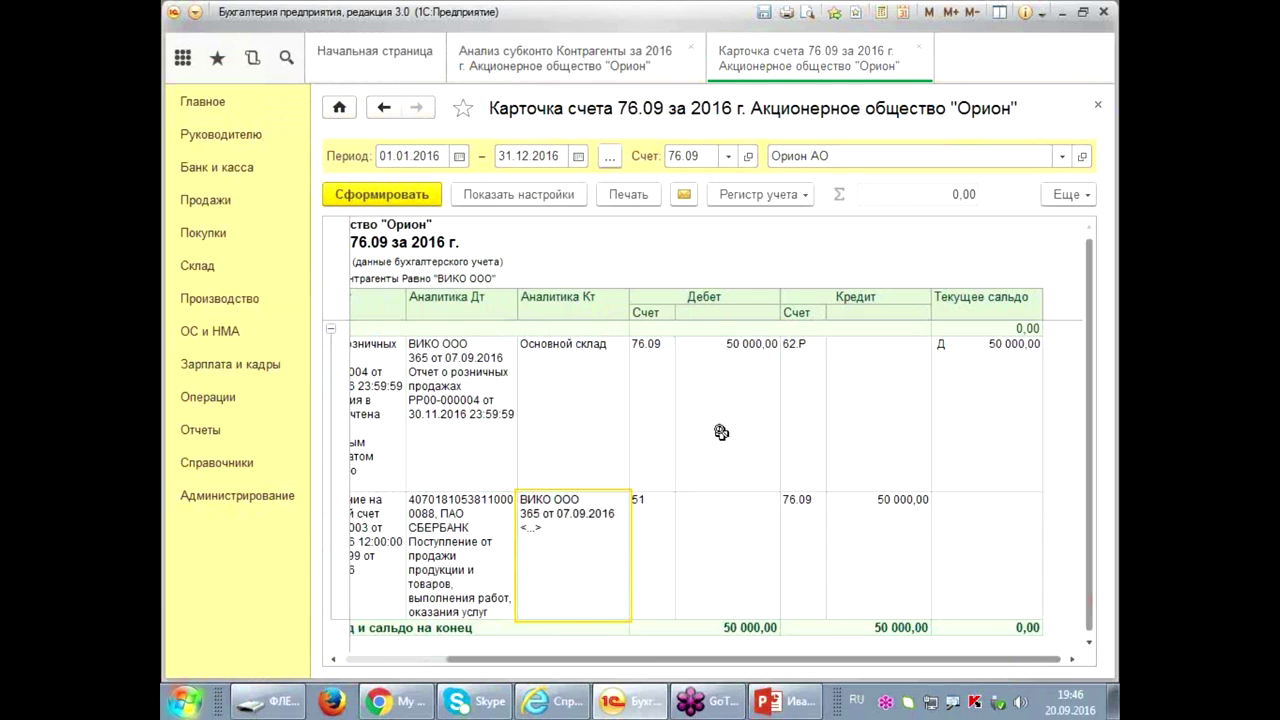
- Close the account 76.09 card and return to ВИКО ООО's accounts in the counterparty analysis report
left_click(1097, 104)
left_click(573, 433)
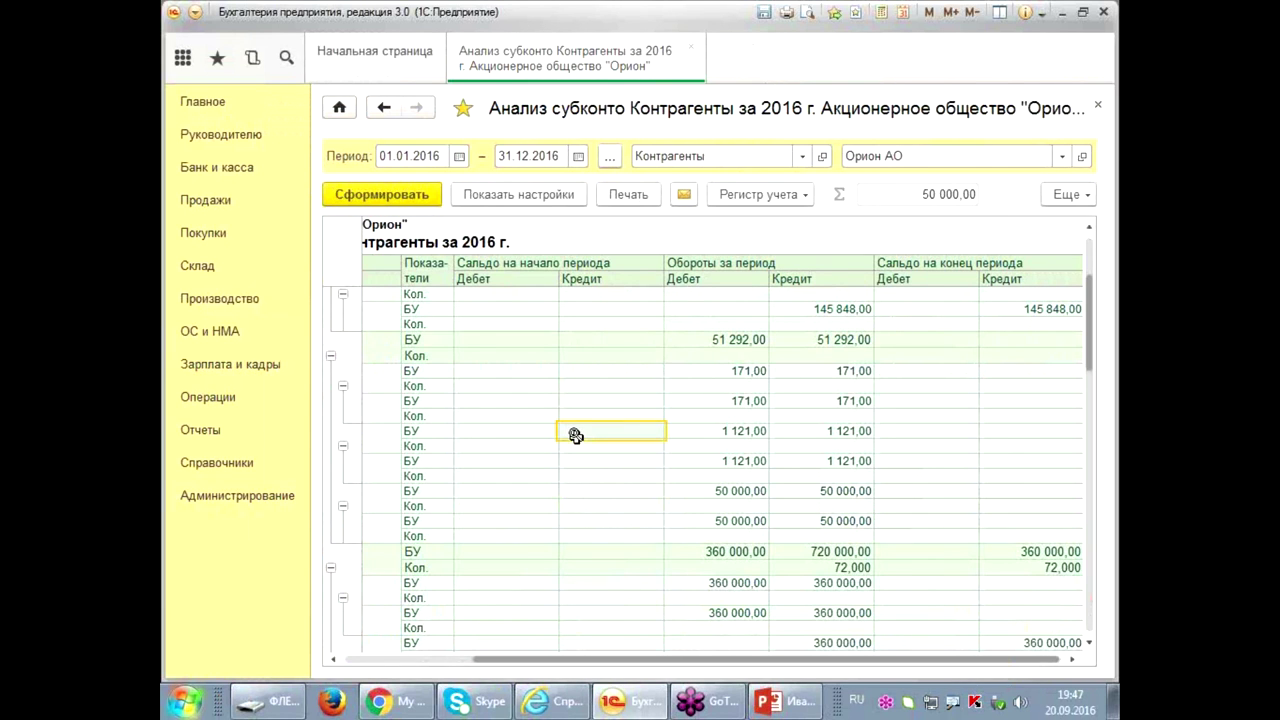
left_click_drag(688, 660, 400, 656)
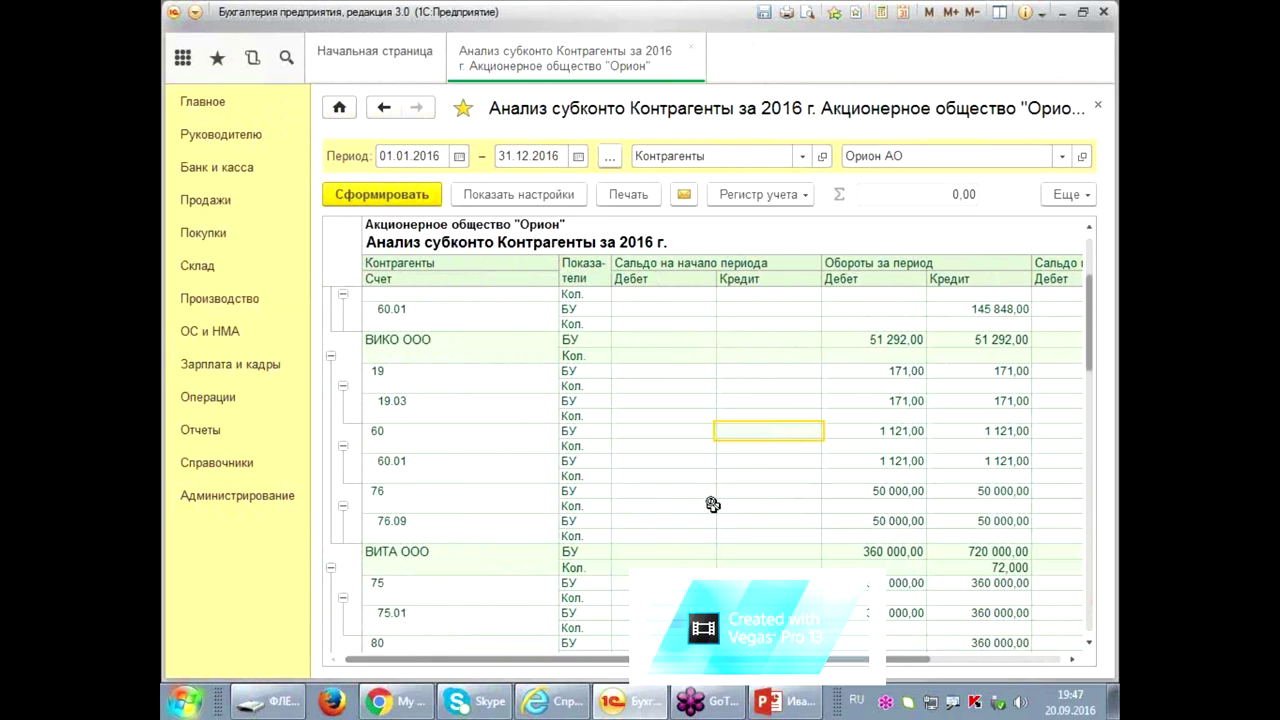
- Open the list of retail sales reports (Отчеты о розничных продажах) for Орион АО from the sales section
scroll(823, 491, "up", 3)
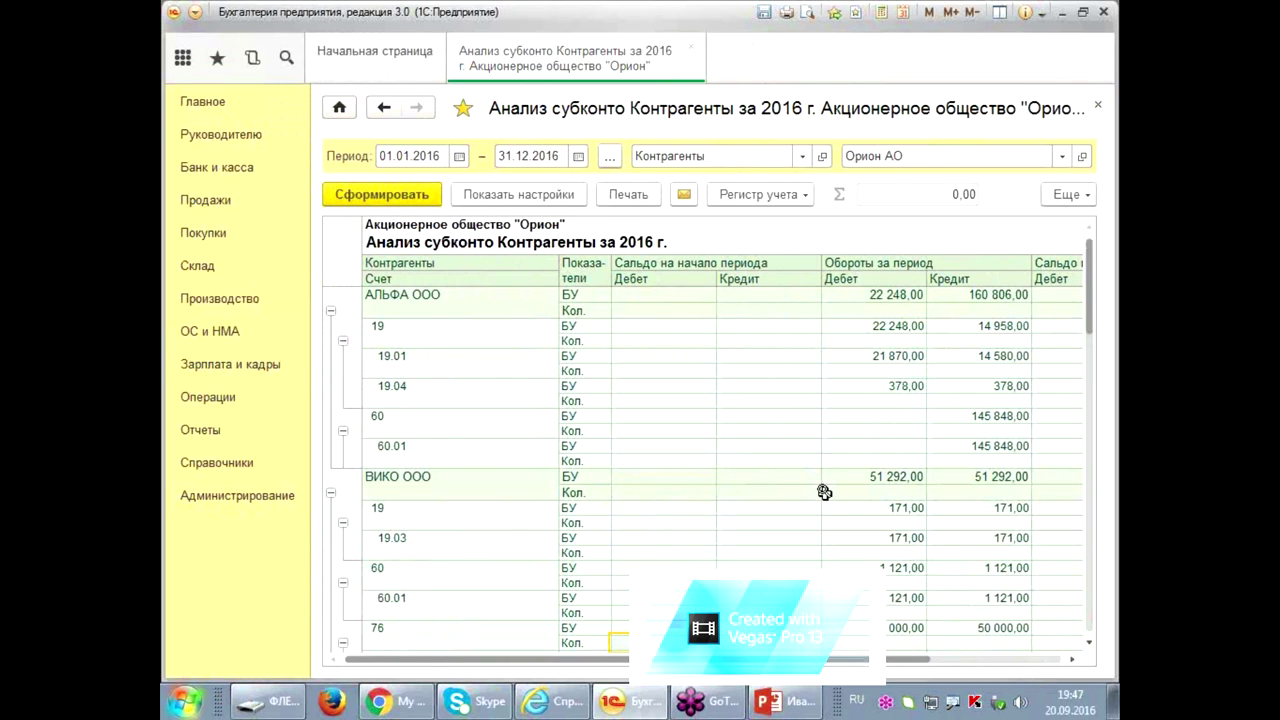
left_click(210, 206)
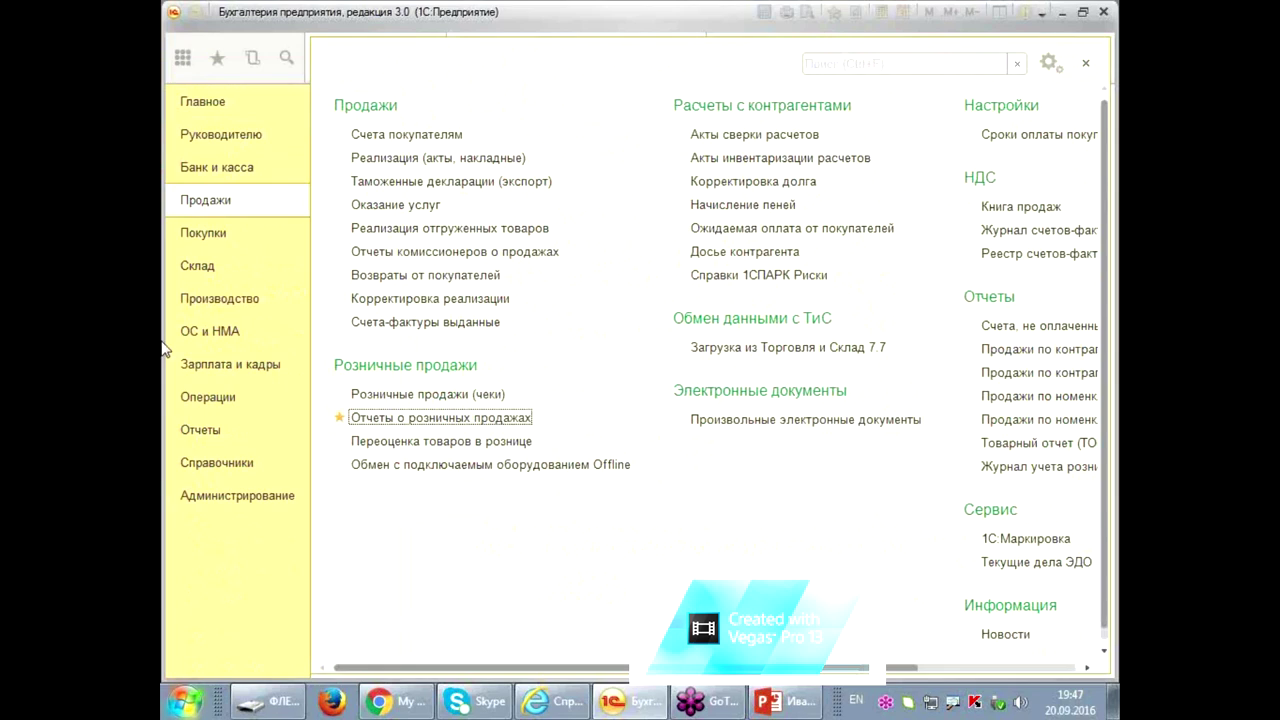
left_click(422, 416)
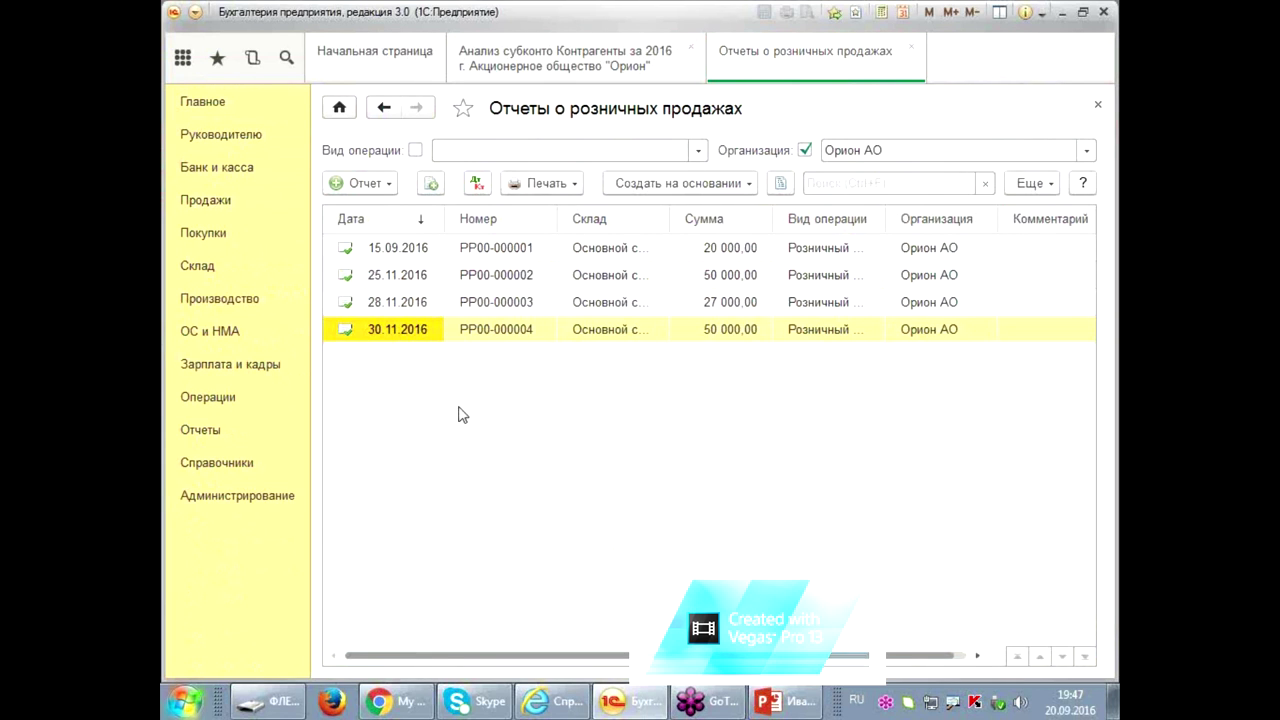
- Open the 15.09.2016 retail sales report, examine its sold gift certificate line and amount, and close the report
double_click(529, 248)
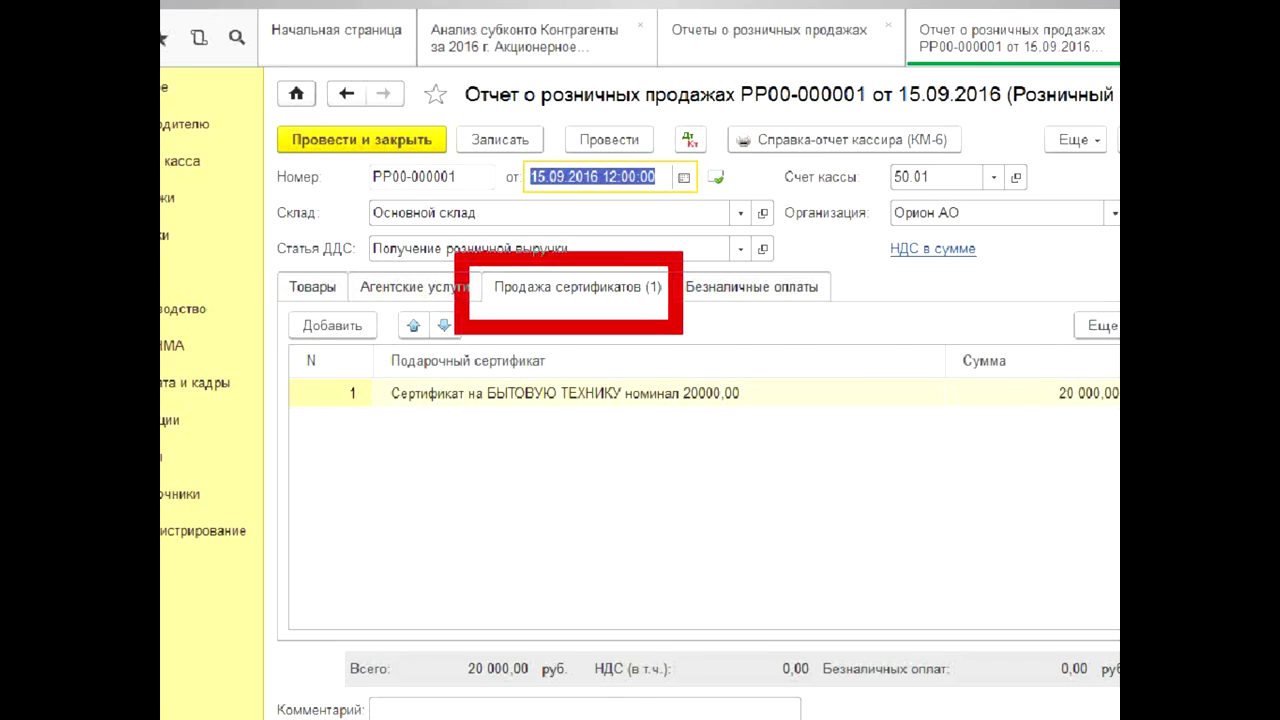
mouse_move(272, 400)
left_mouse_down()
mouse_move(505, 490)
mouse_move(1116, 482)
left_mouse_up()
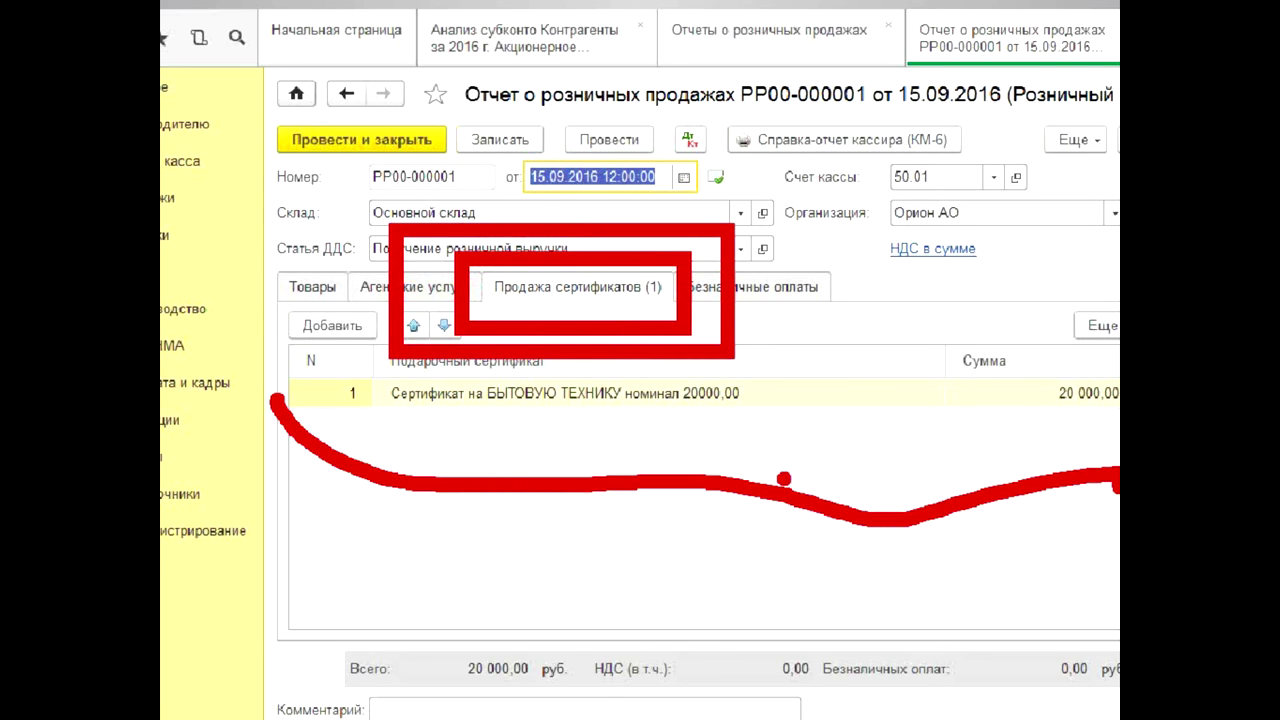
mouse_move(774, 406)
left_mouse_down()
mouse_move(790, 436)
mouse_move(830, 396)
left_mouse_up()
left_click_drag(966, 354, 1040, 352)
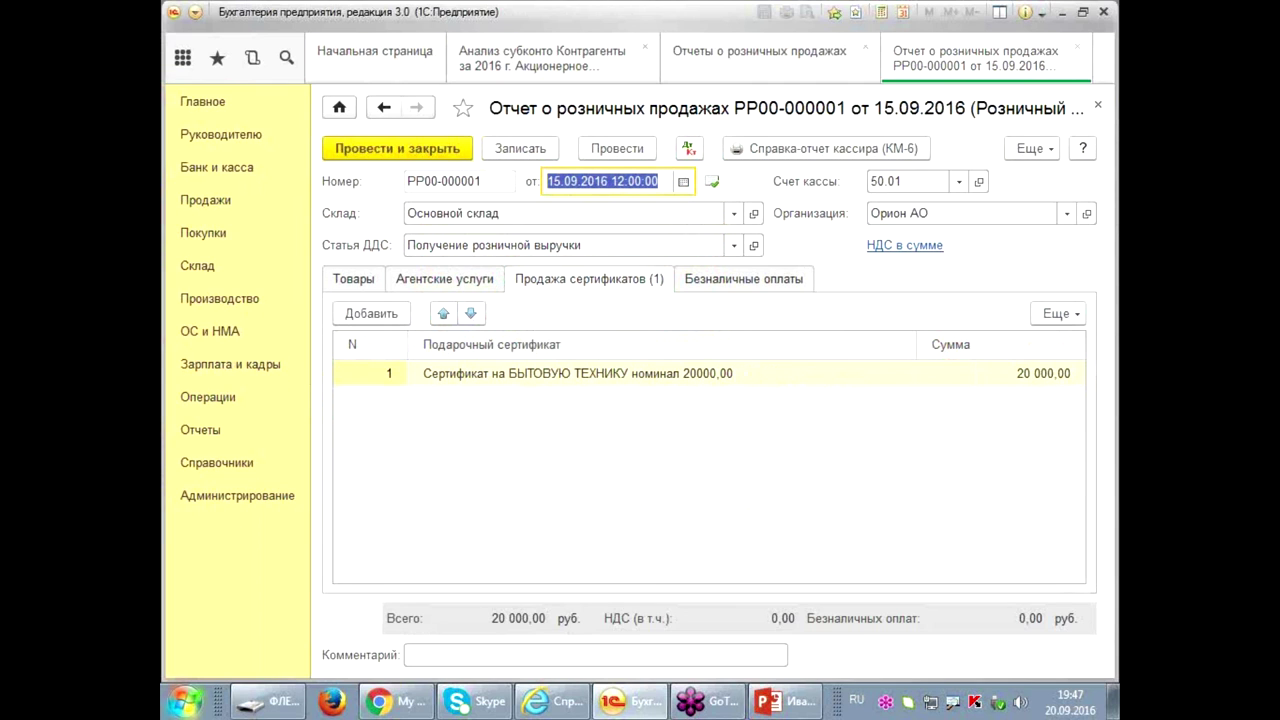
left_click(1097, 104)
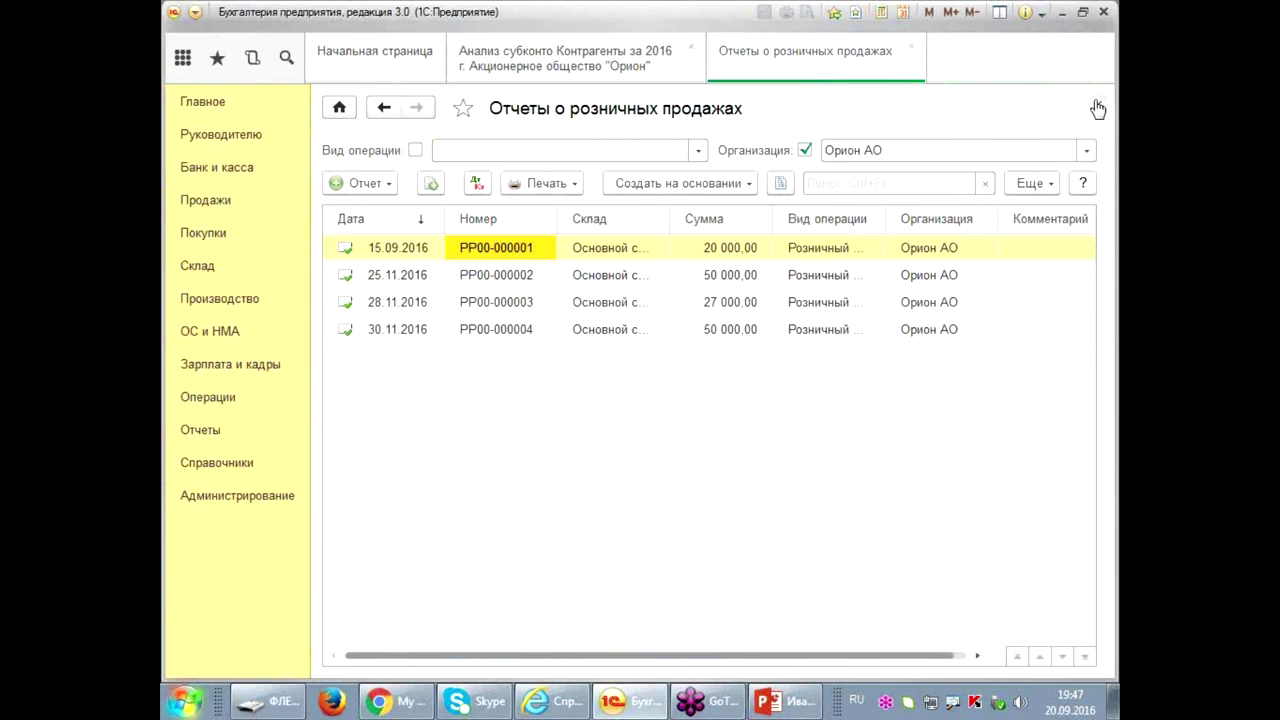
- Open the 28.11.2016 retail sales report, review its goods and non-cash payments by certificate and MasterCard, and close it
double_click(580, 308)
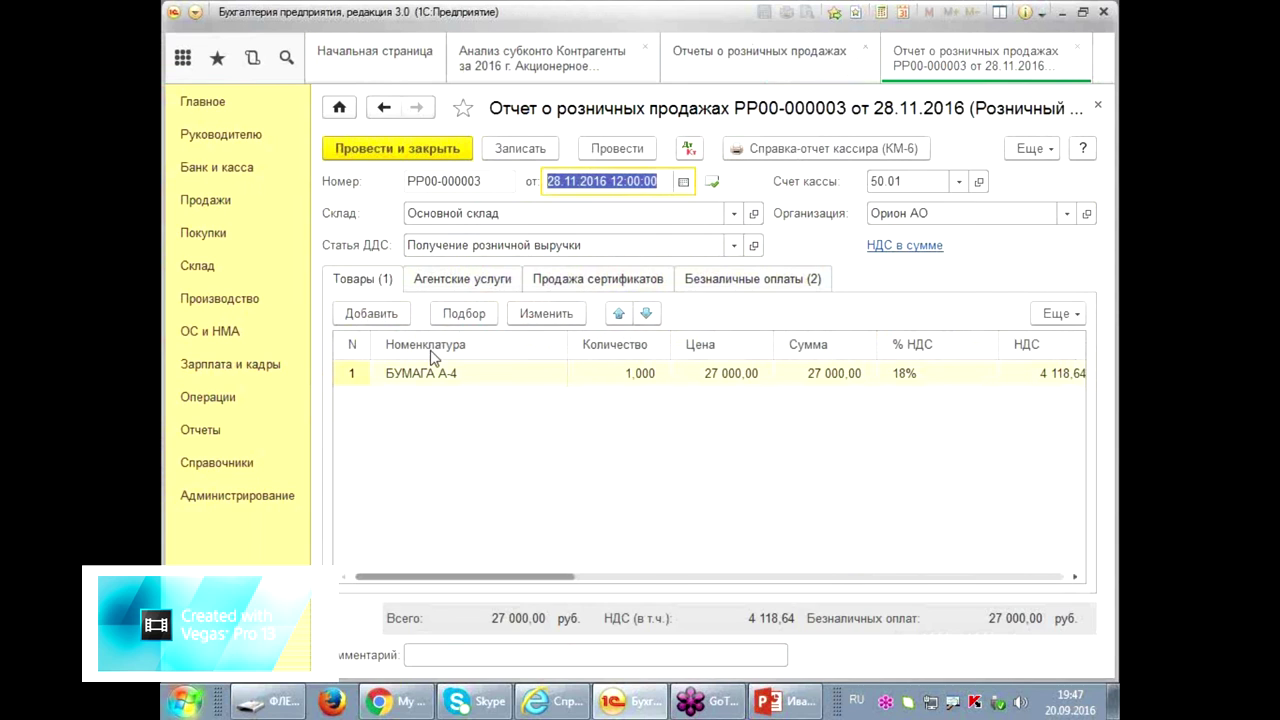
left_click(743, 288)
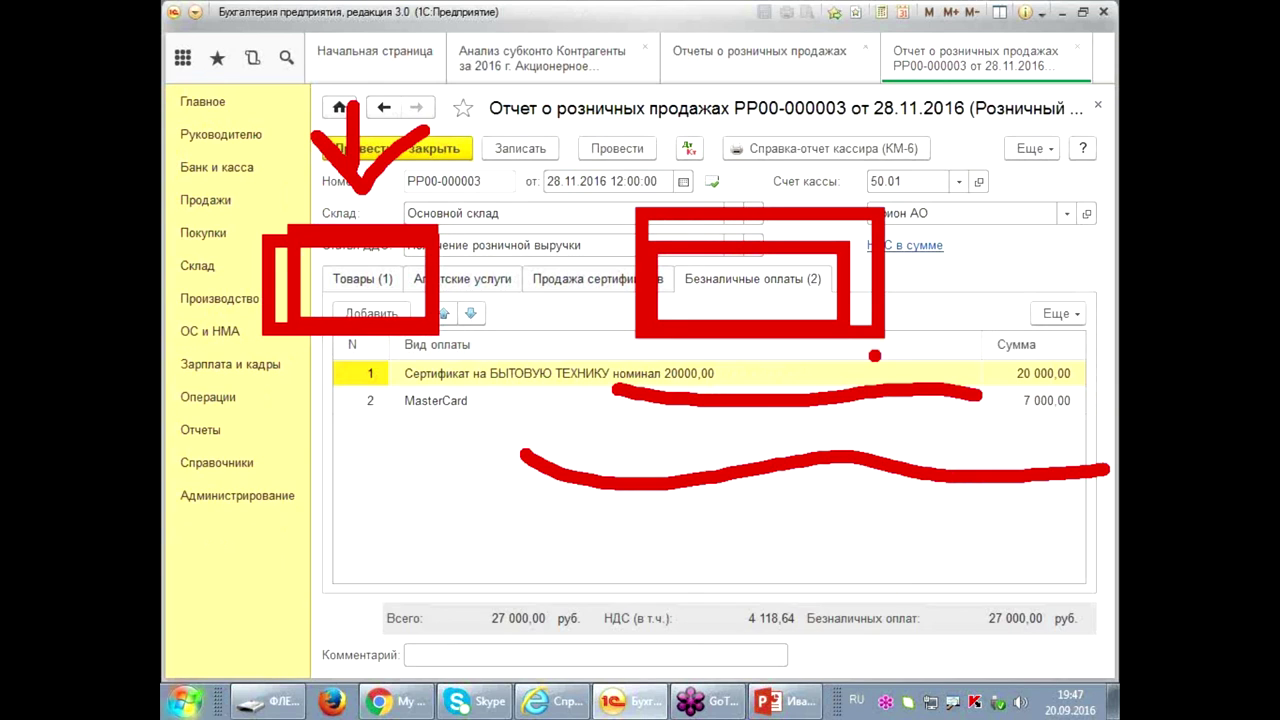
key("Escape")
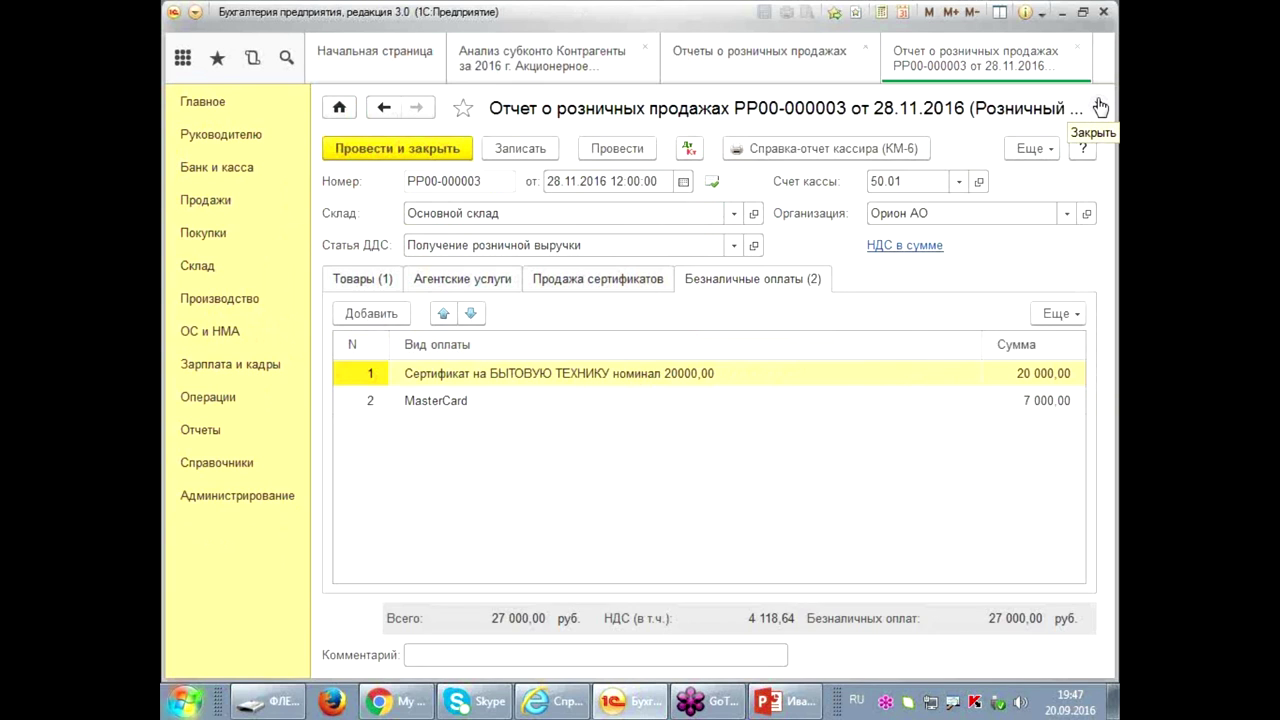
left_click(1100, 107)
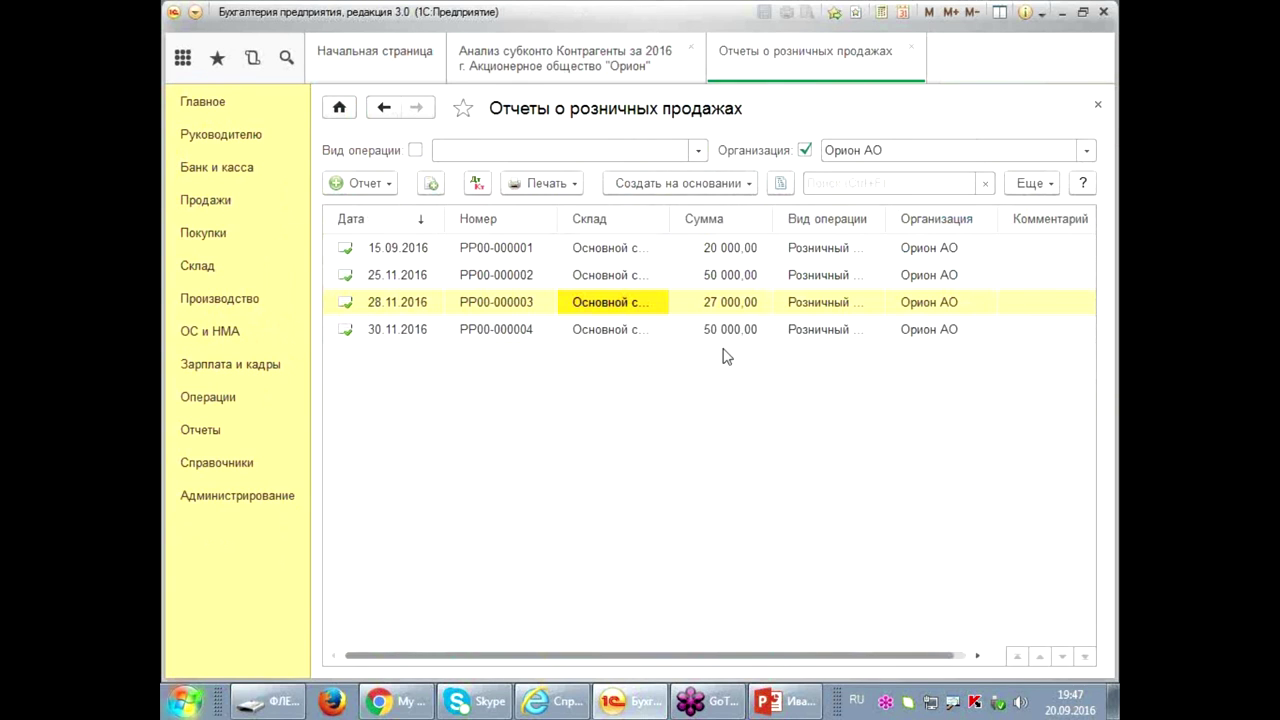
- Compare the 15.09 and 28.11.2016 reports in the list, review the 30.11.2016 report's goods and third-party certificate payment, and close it
left_click(630, 250)
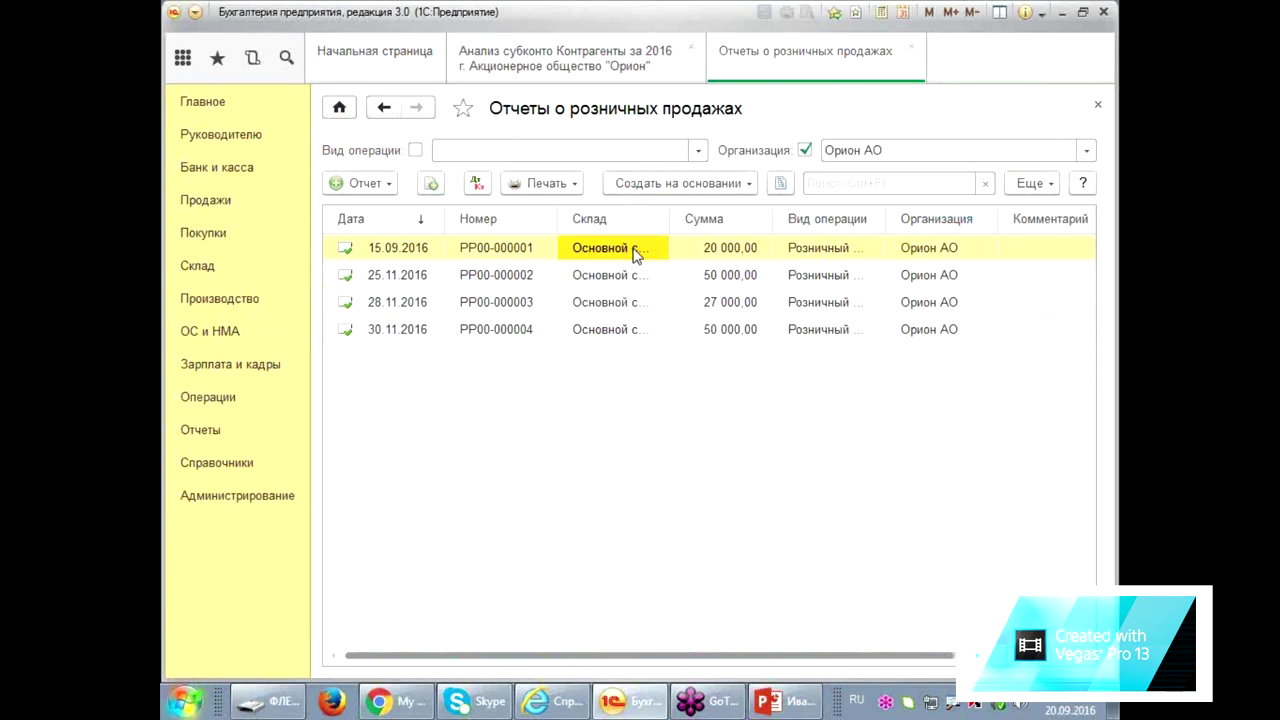
left_click(640, 304)
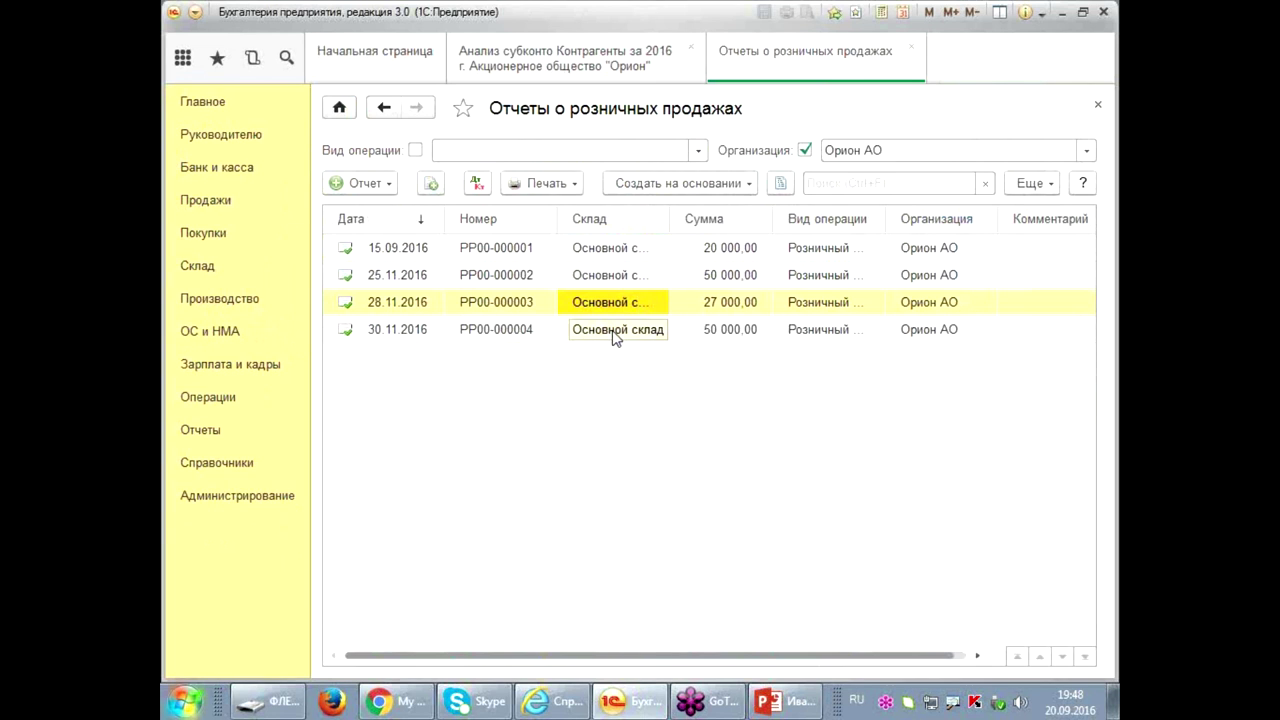
double_click(616, 330)
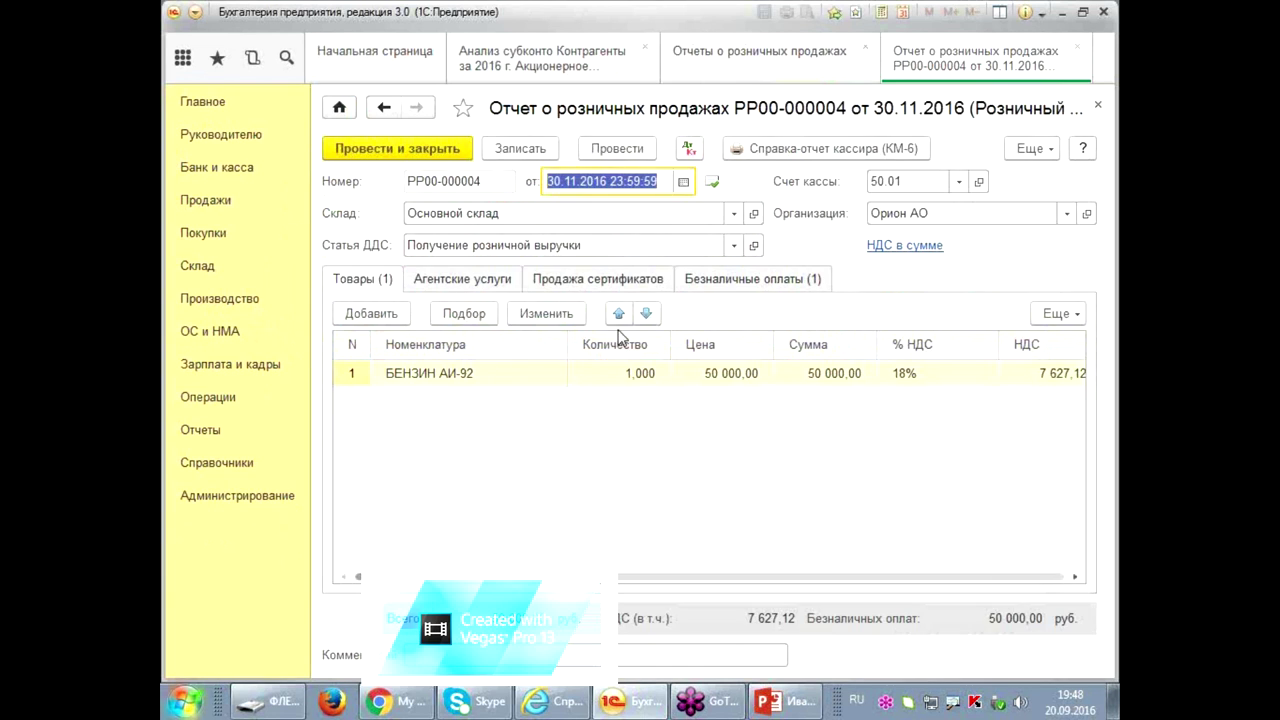
left_click(742, 288)
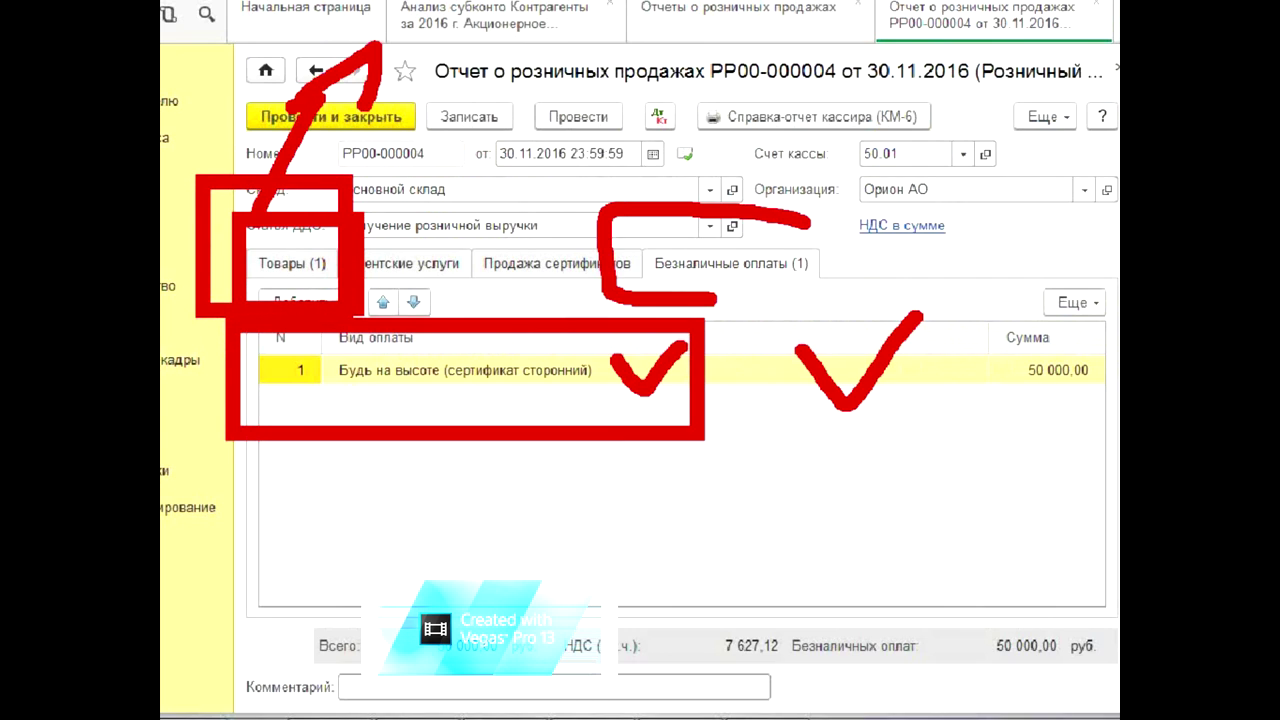
mouse_move(915, 318)
left_mouse_down()
mouse_move(1118, 440)
mouse_move(1116, 345)
left_mouse_up()
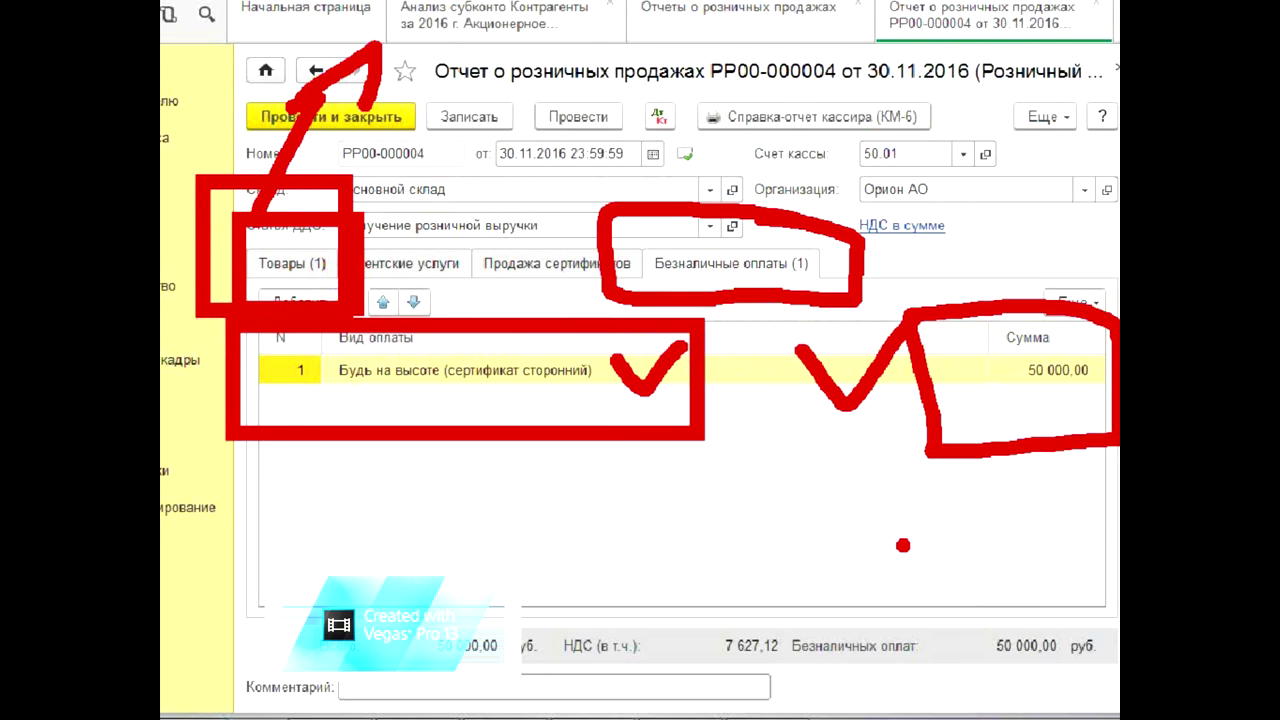
key("Escape")
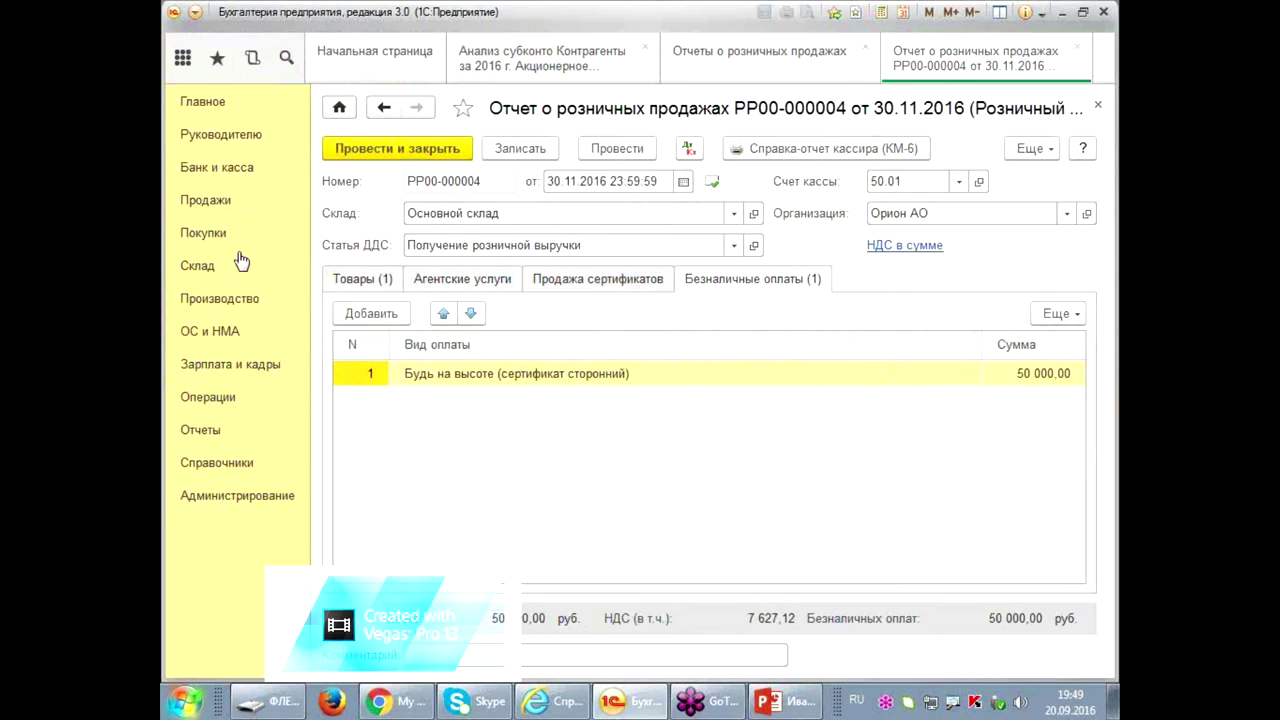
left_click(1099, 110)
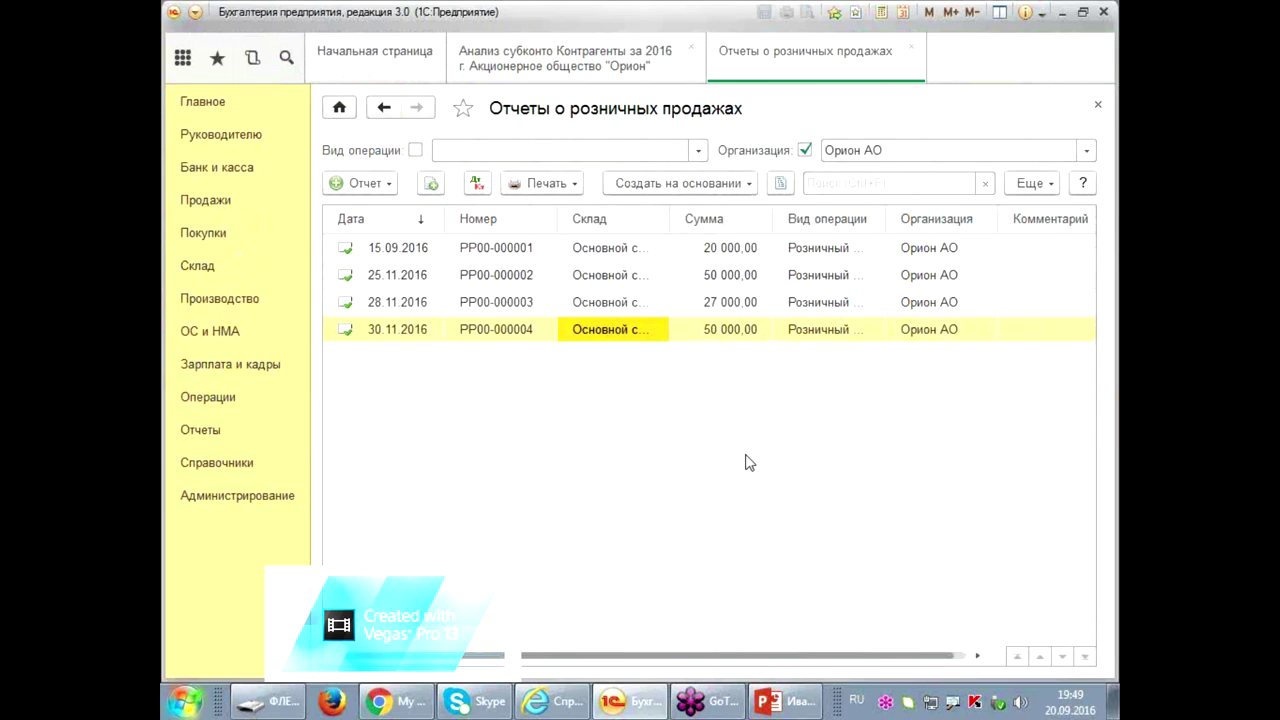